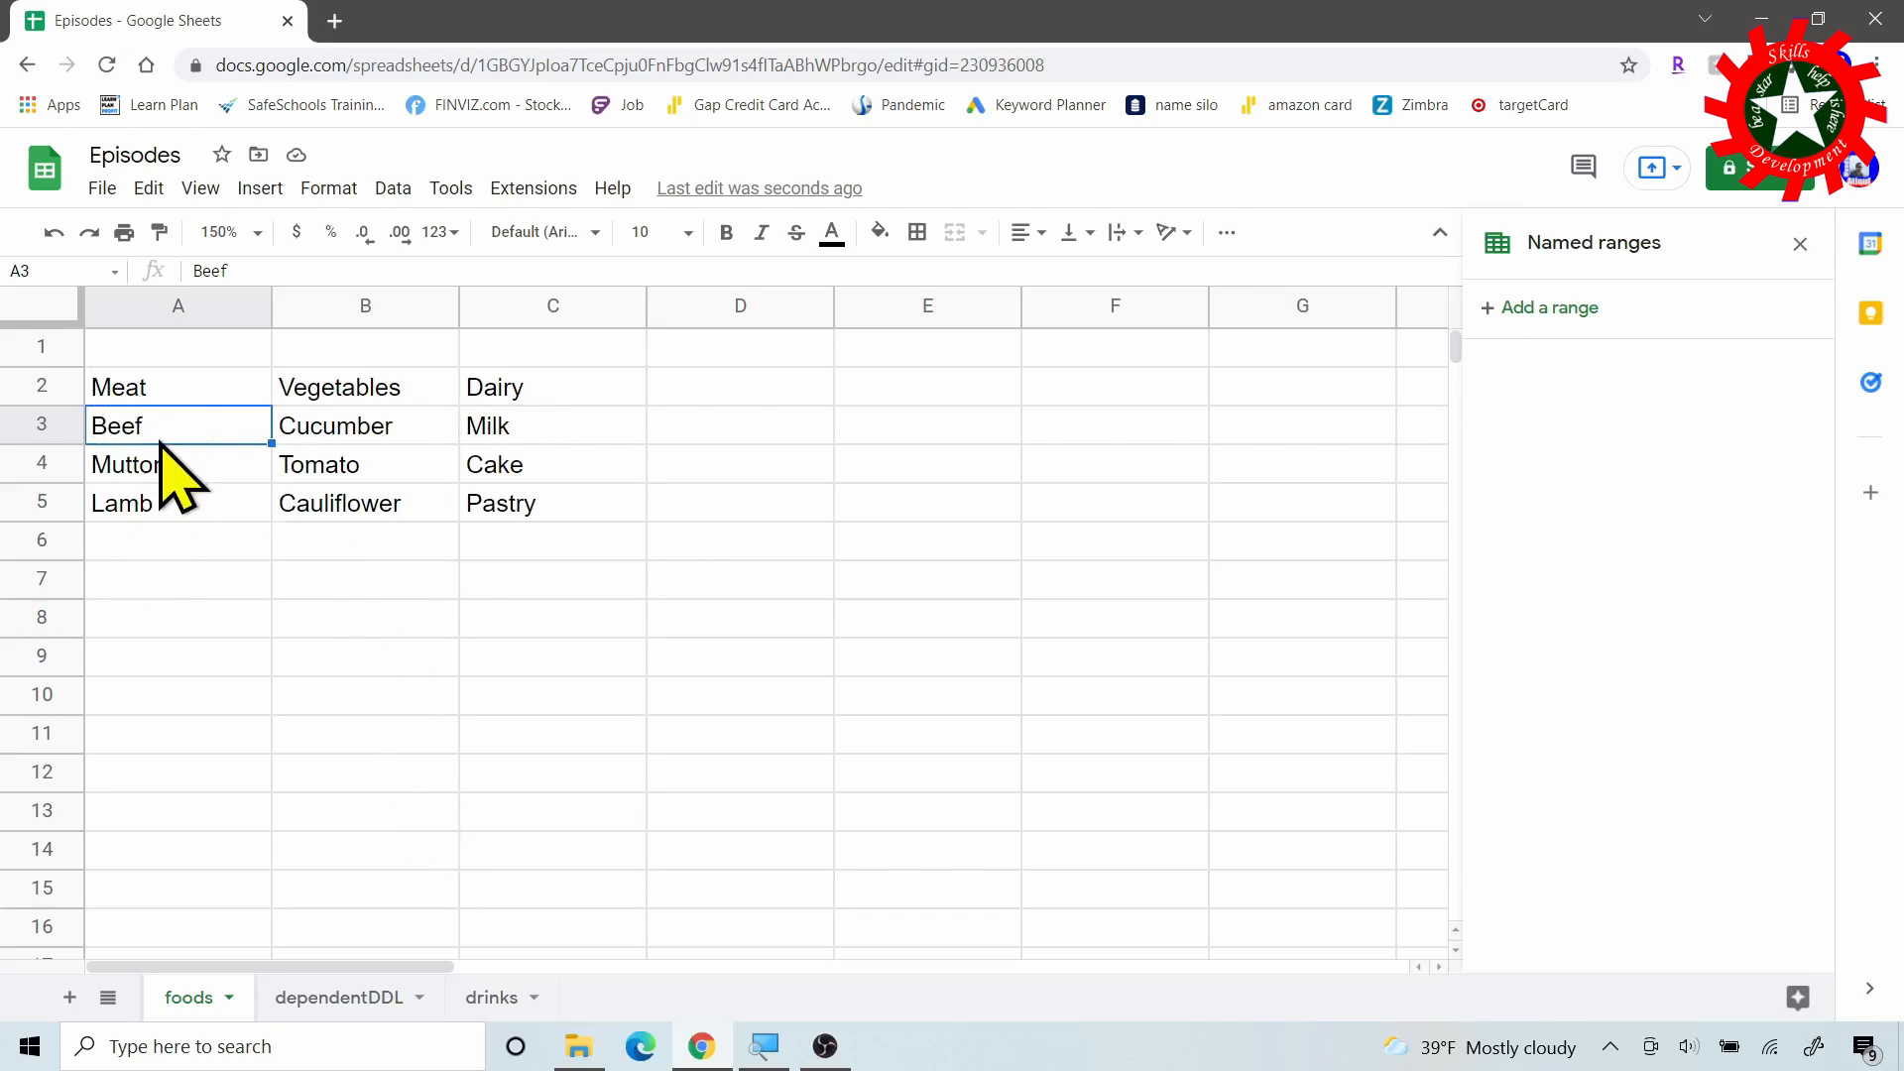
Open the data validation settings for cell A2 under Foods on the dependentDDL sheet.
left_click(309, 996)
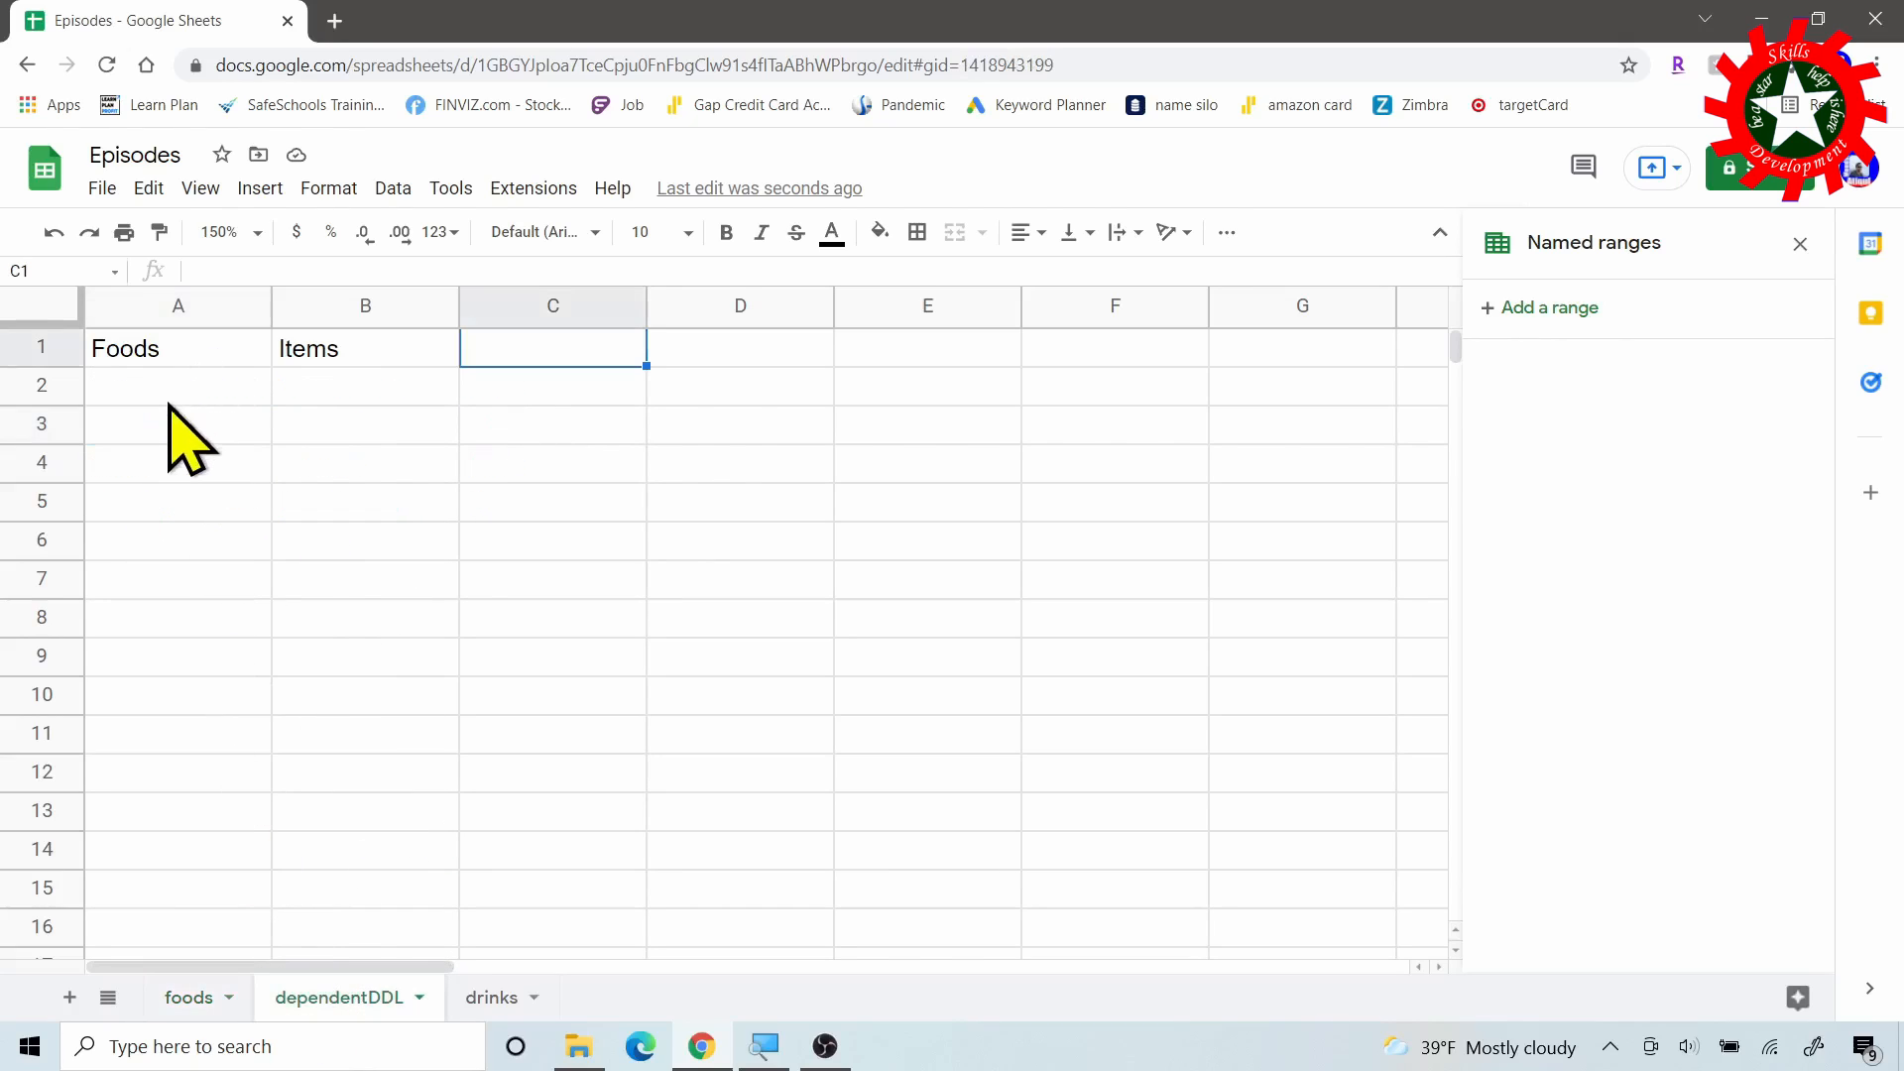
left_click(171, 396)
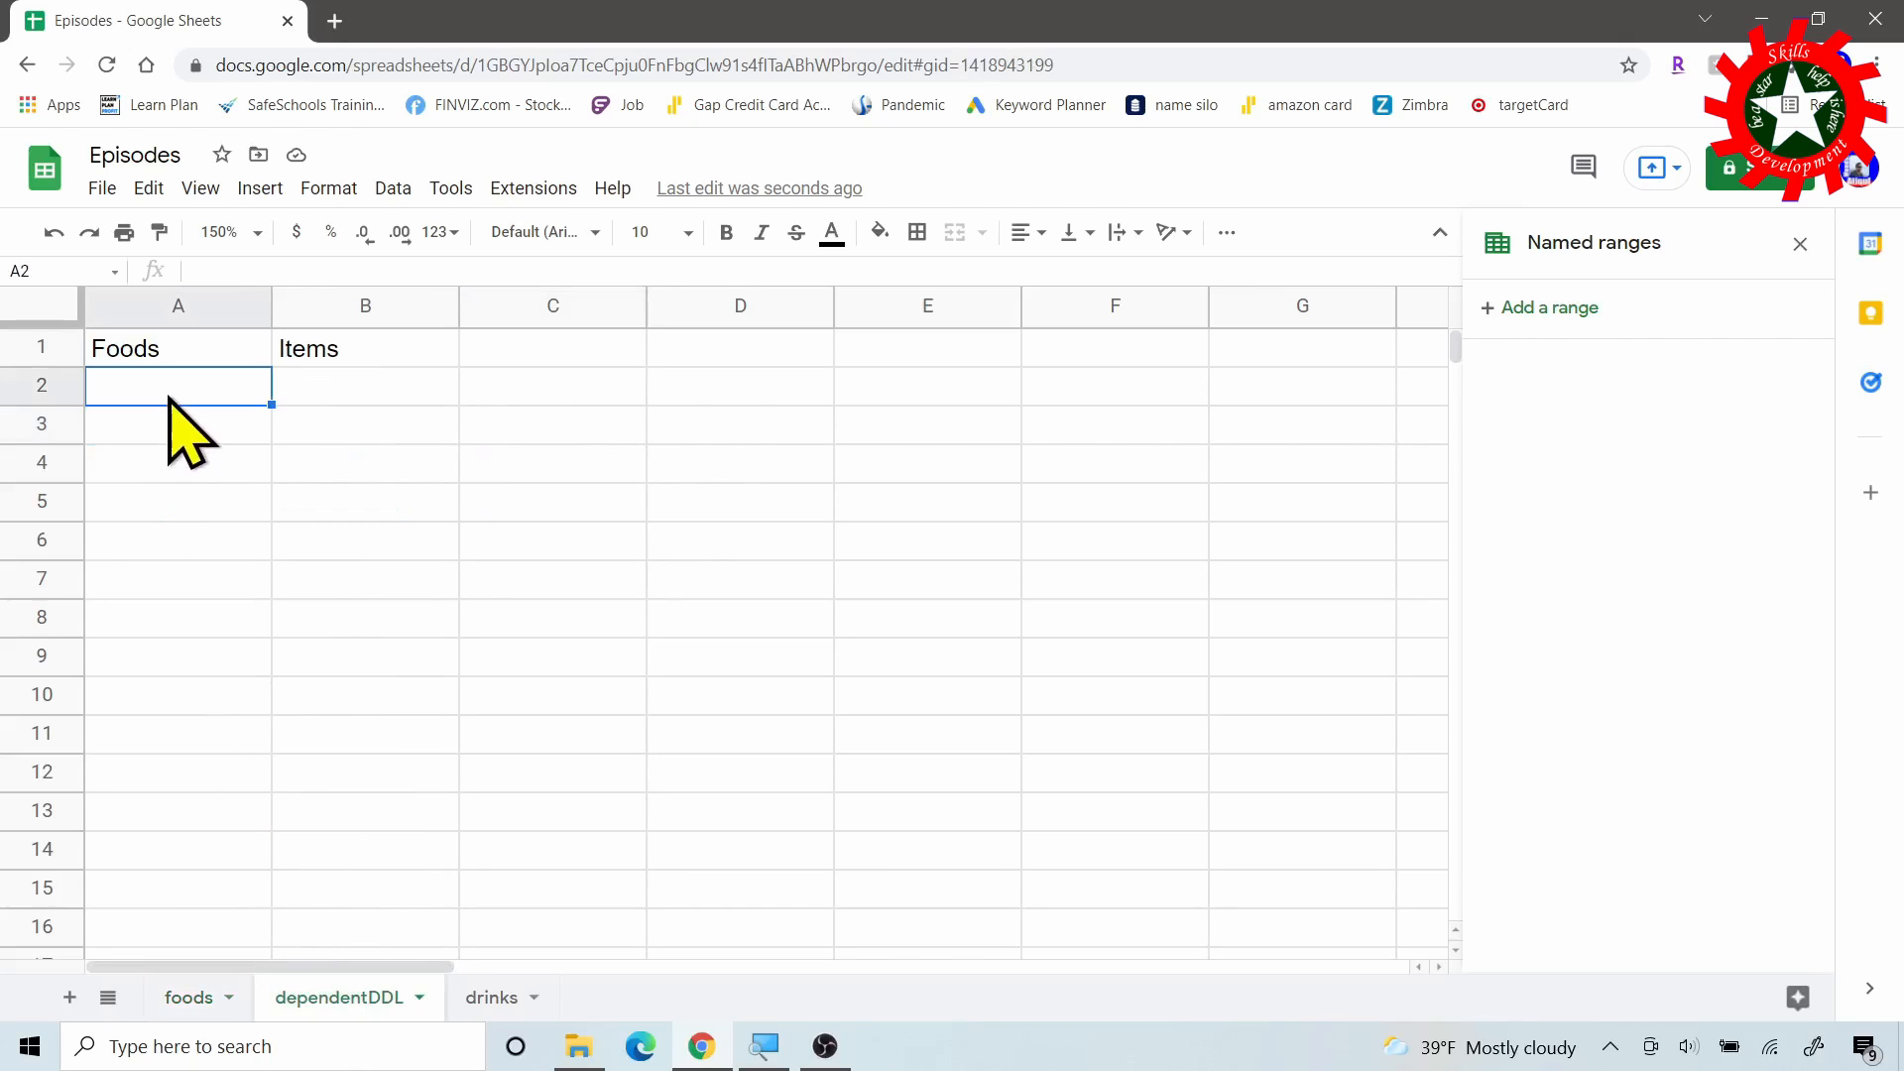
left_click(395, 190)
left_click(451, 188)
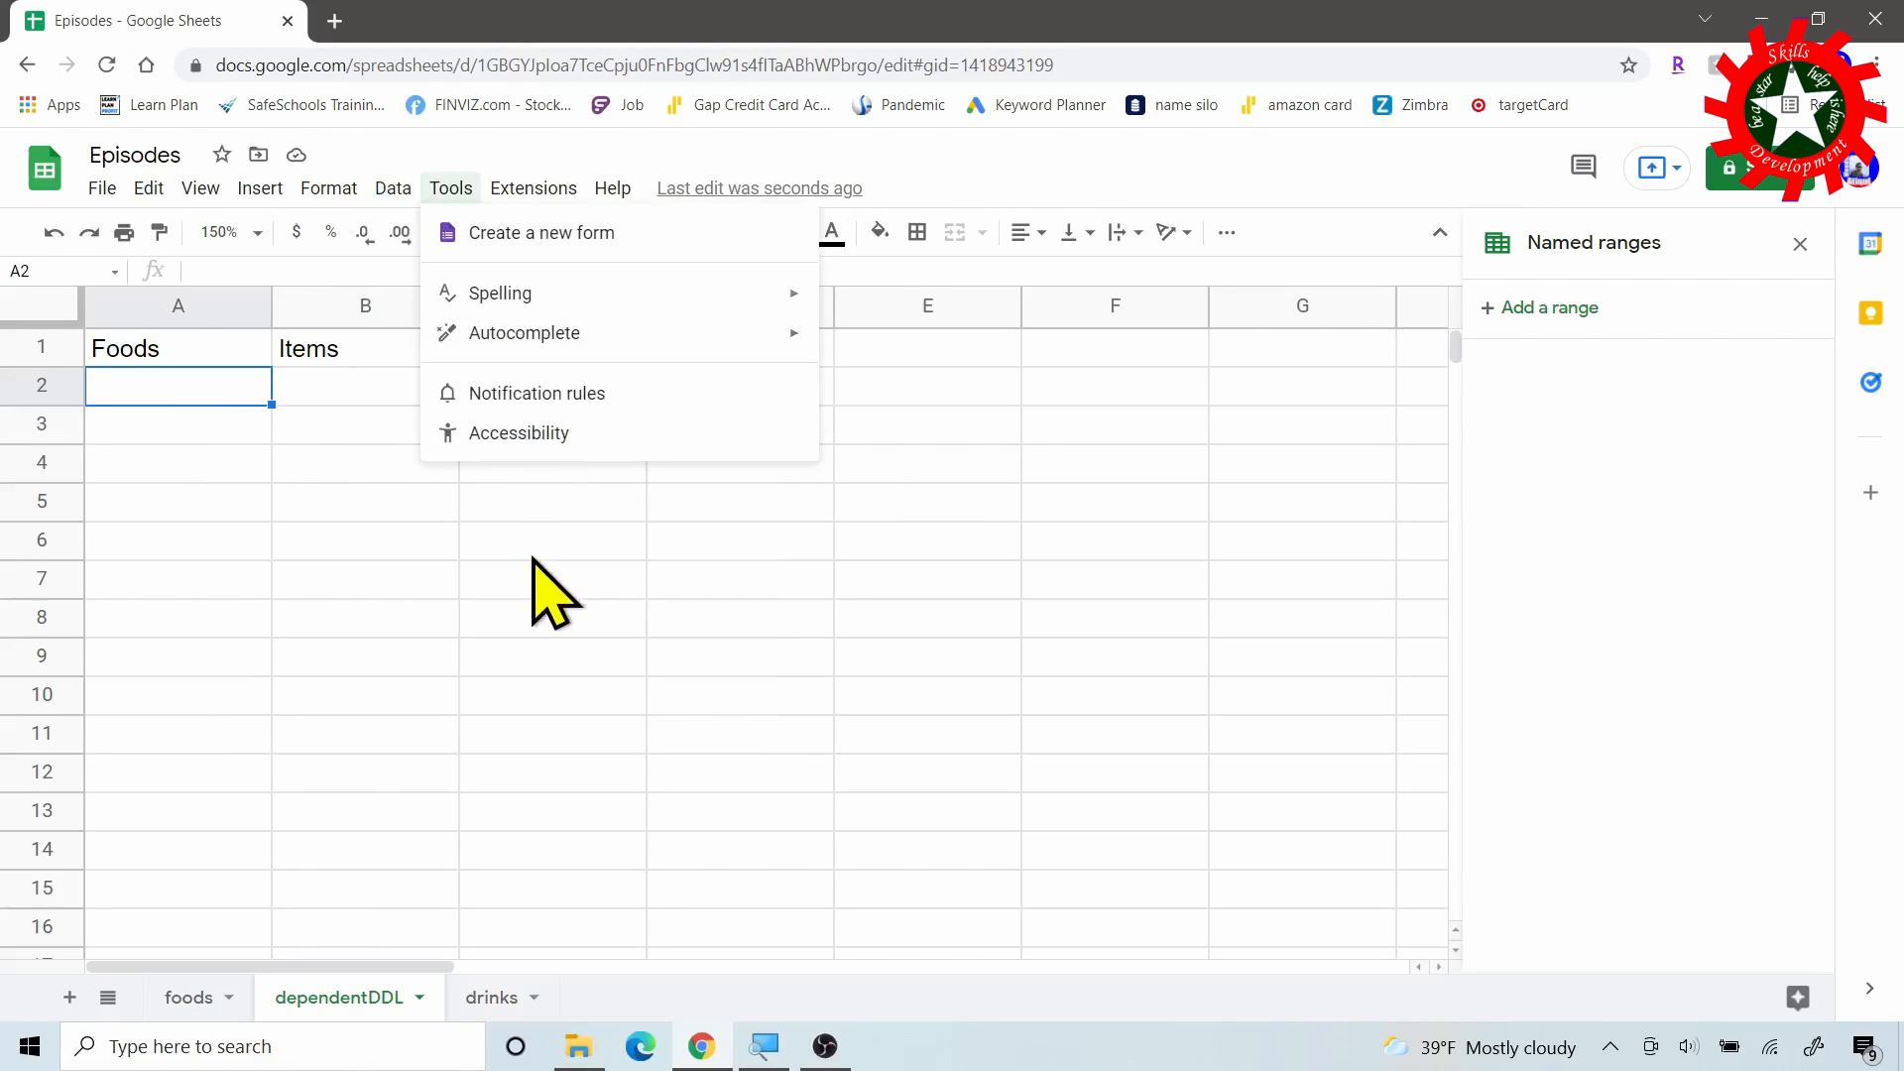
left_click(384, 190)
left_click(483, 652)
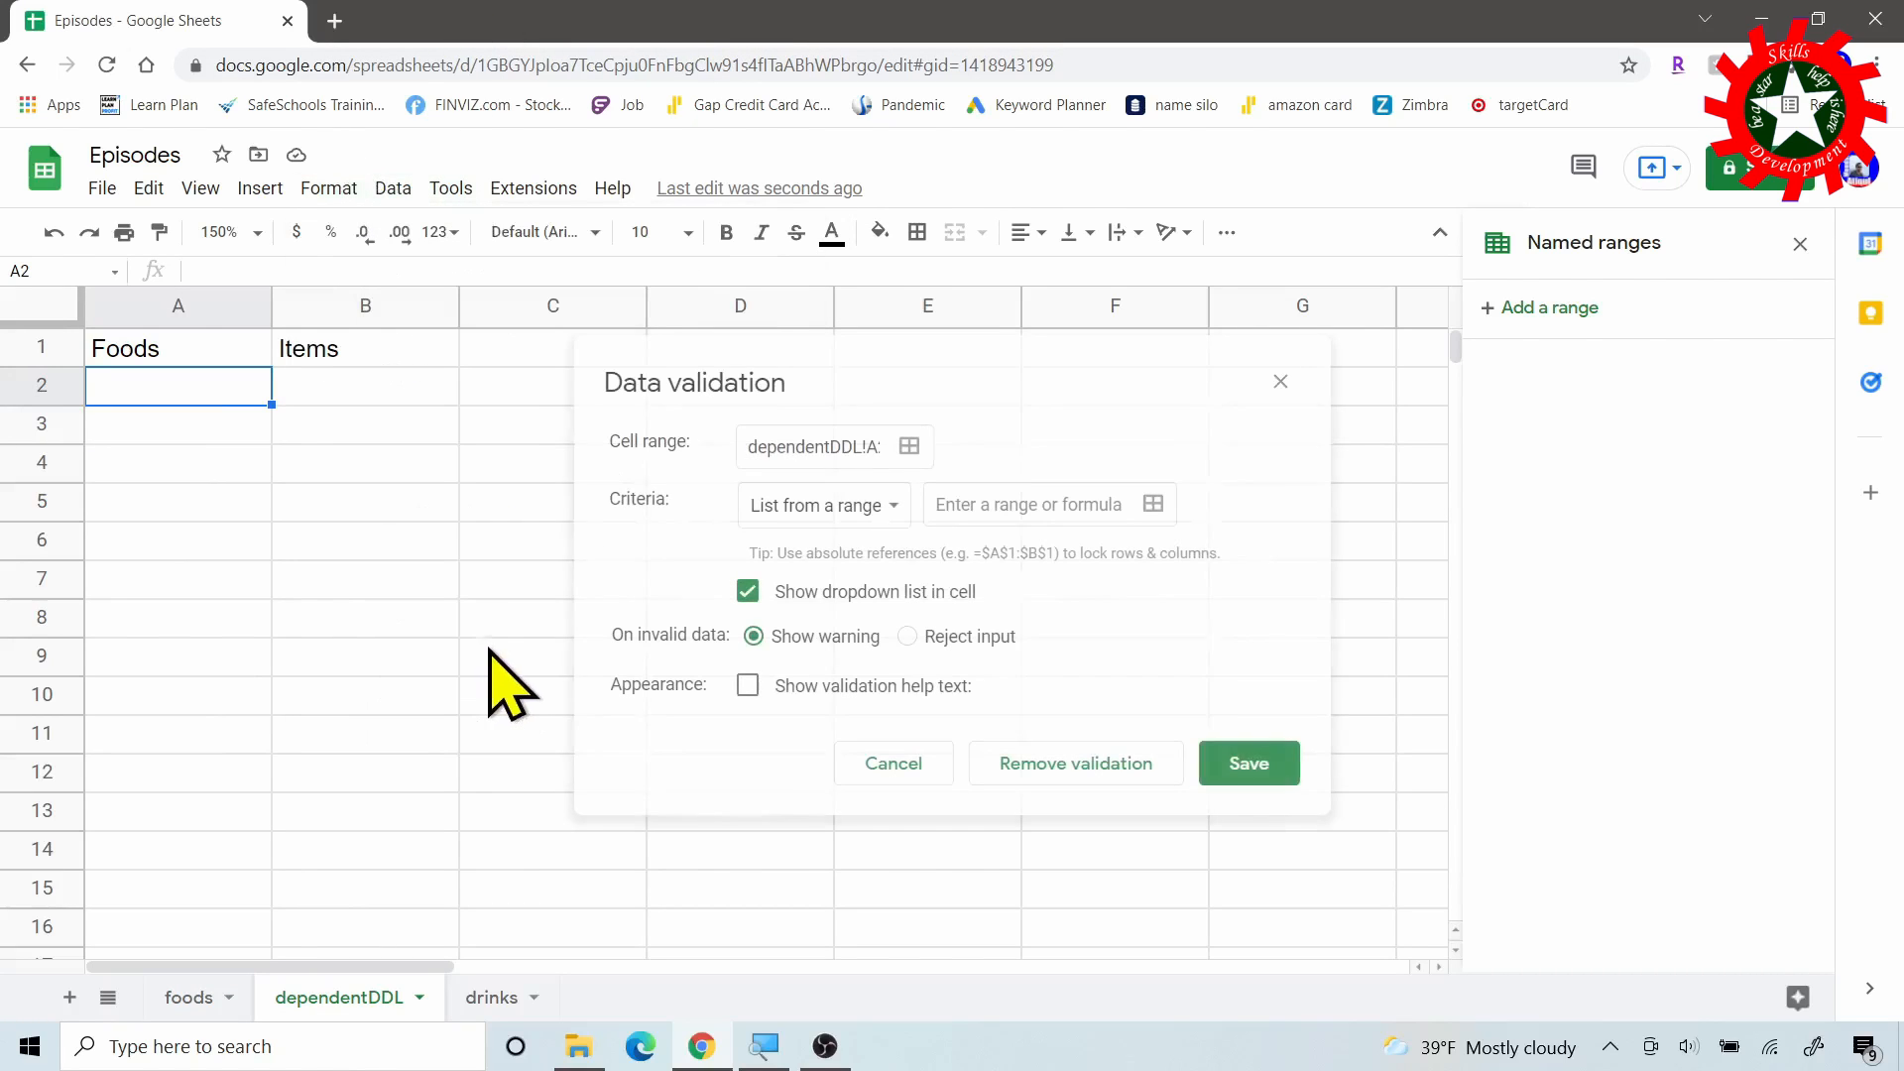
Use foods!A2:C2 as the list source, save the rule, and check the dropdown in A2 of dependentDDL.
left_click(1096, 500)
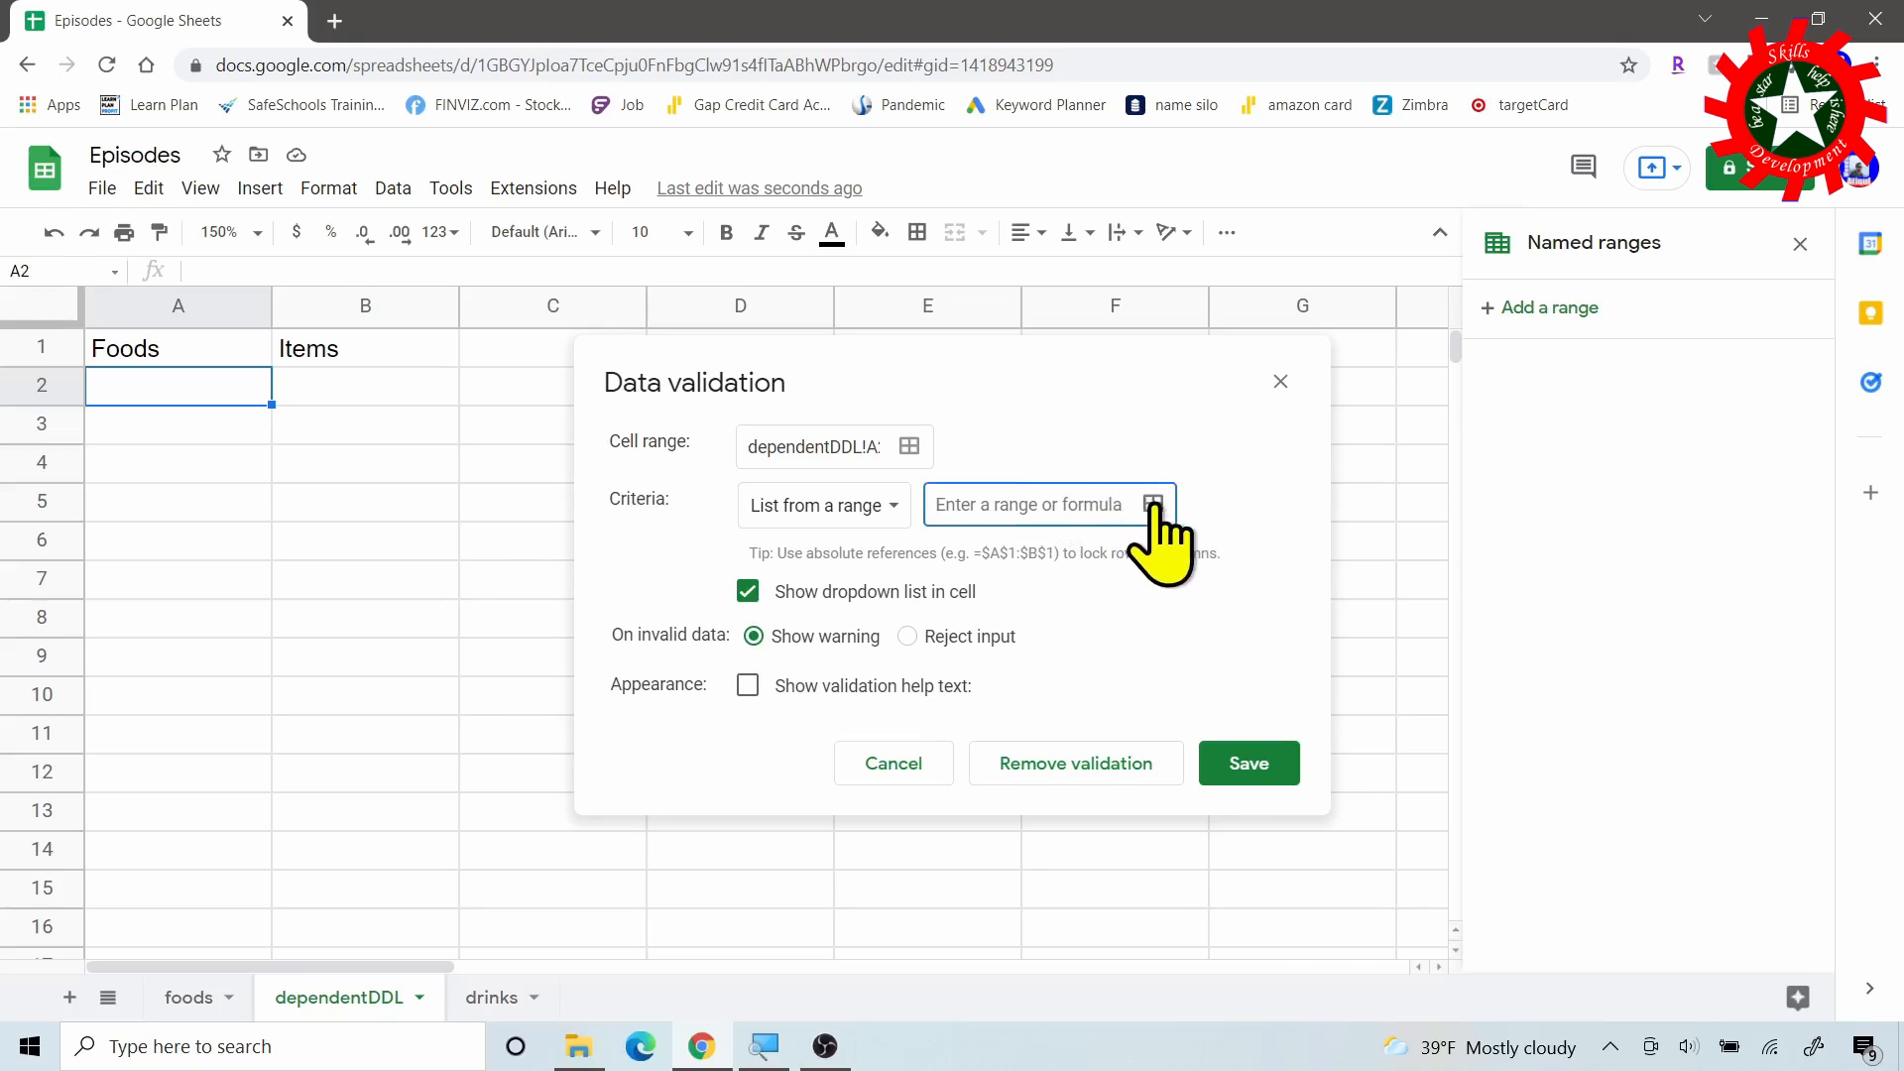
left_click(1153, 504)
left_click(194, 999)
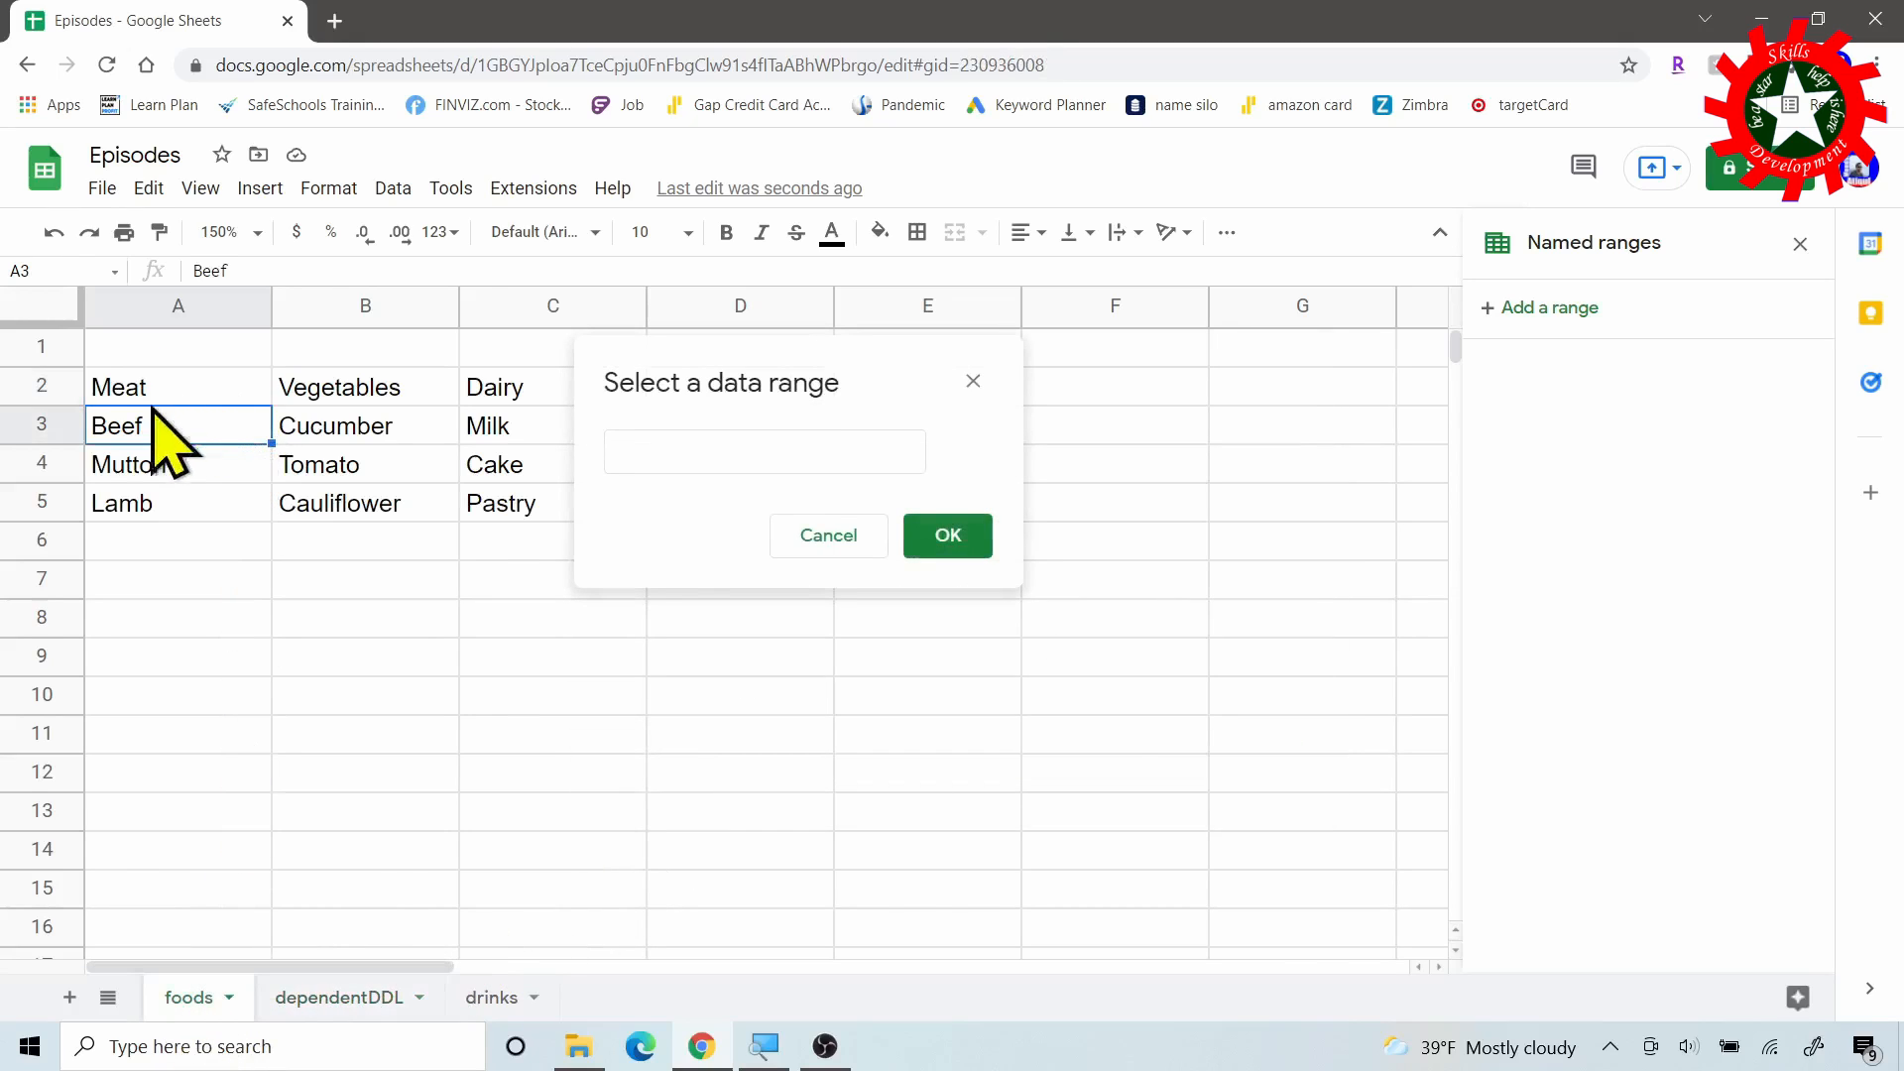
left_click_drag(144, 391, 498, 384)
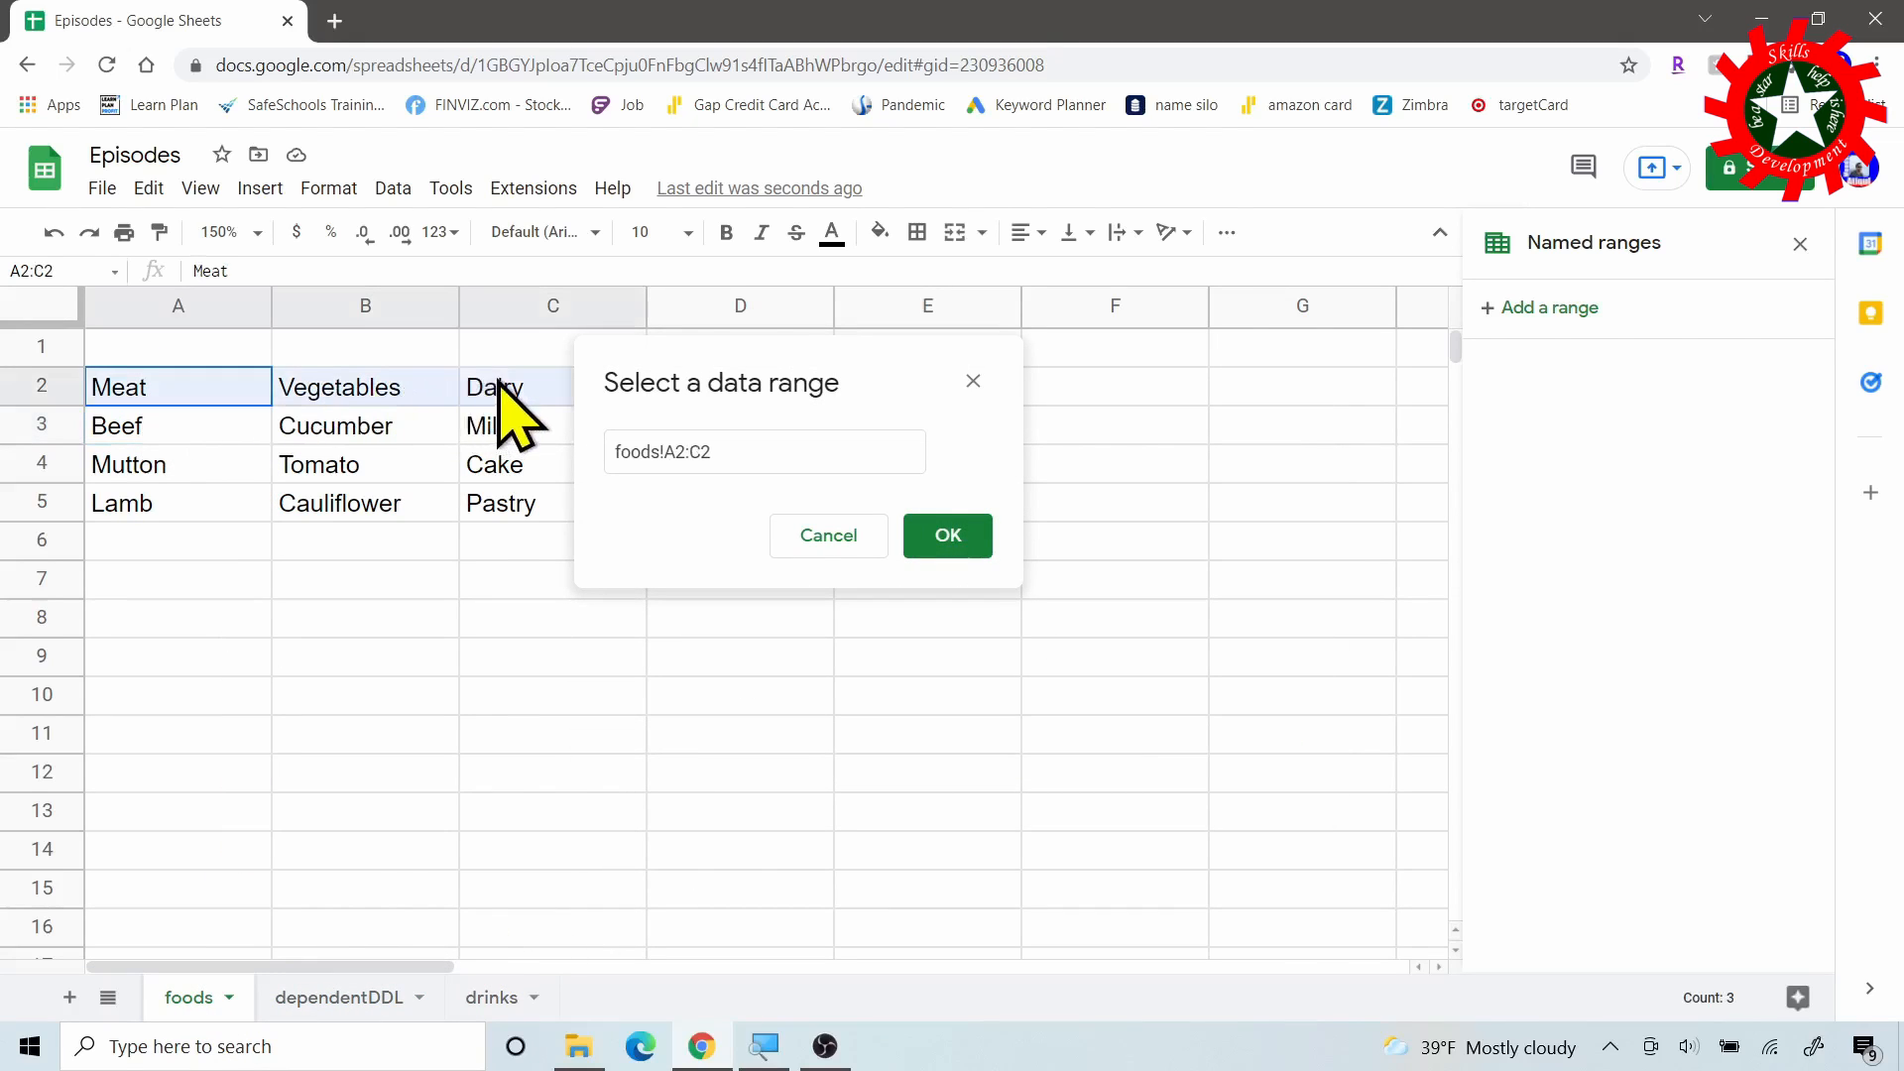
left_click(950, 543)
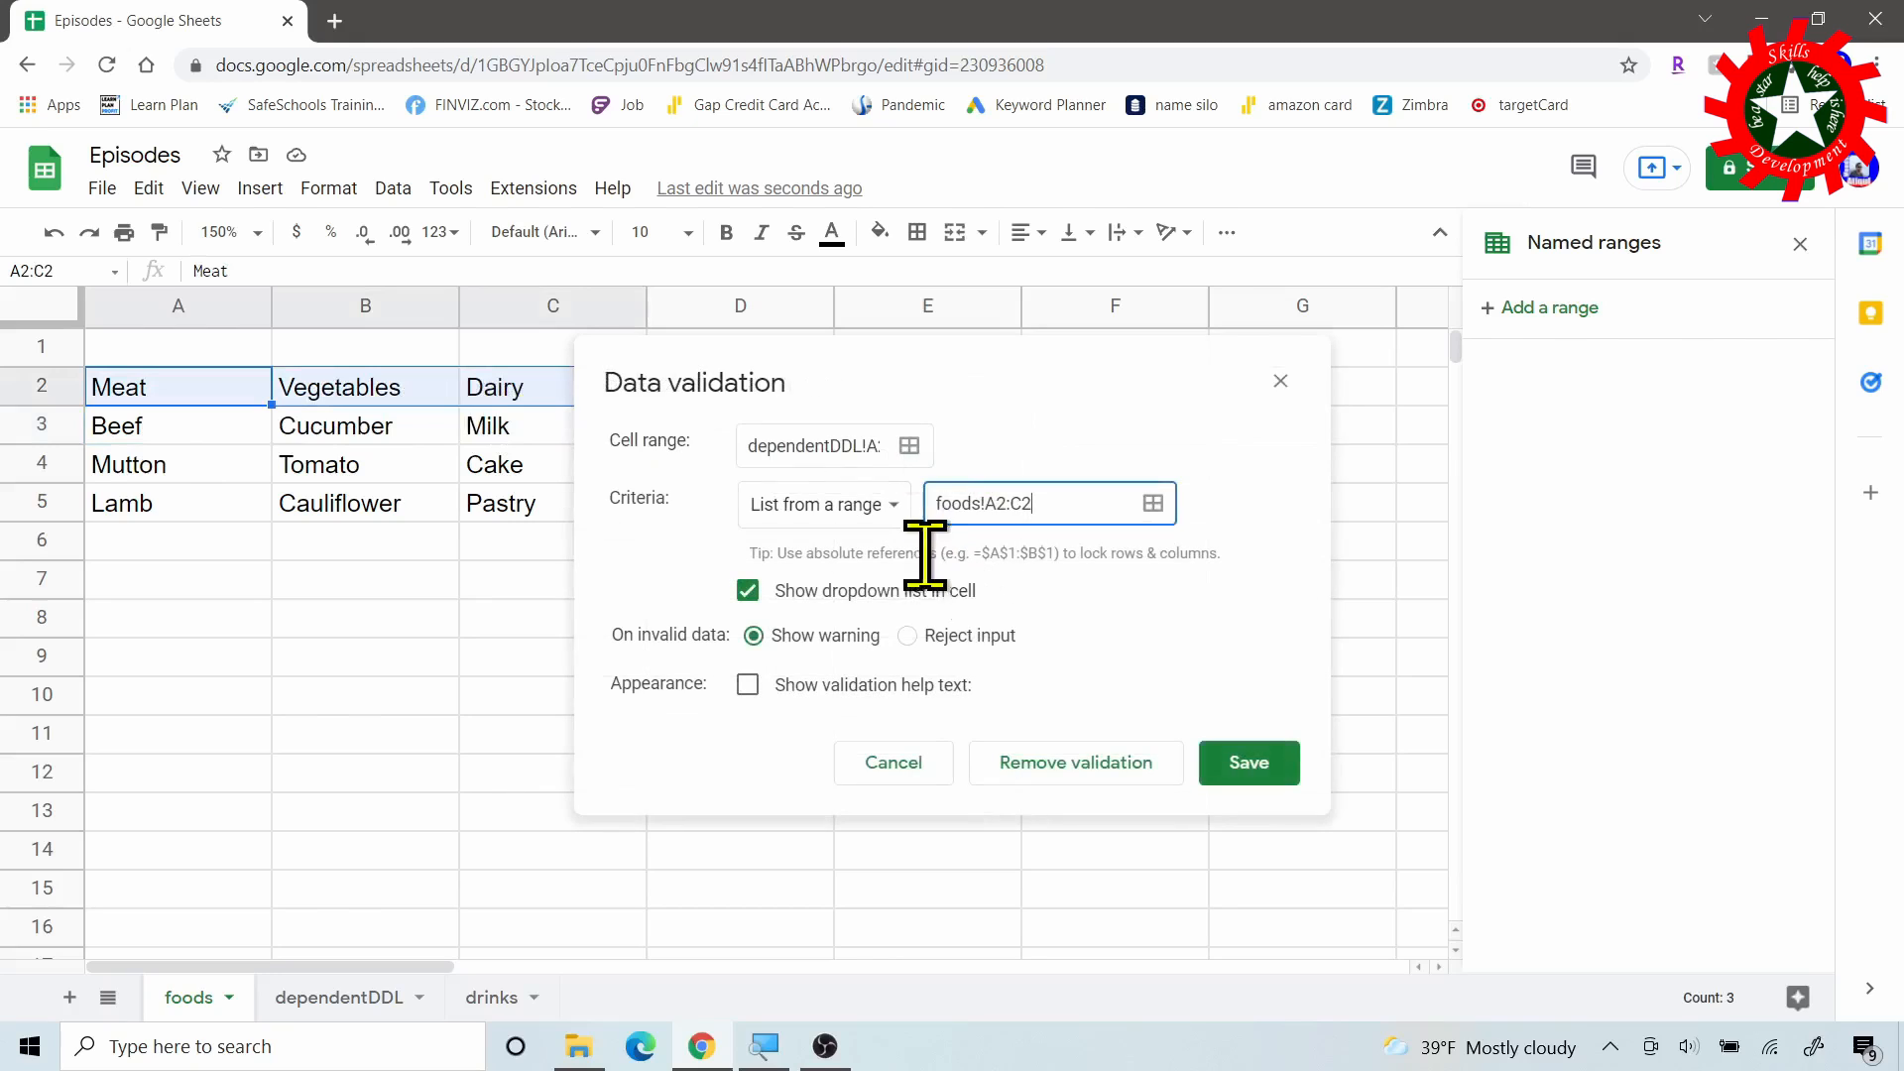
left_click(1251, 764)
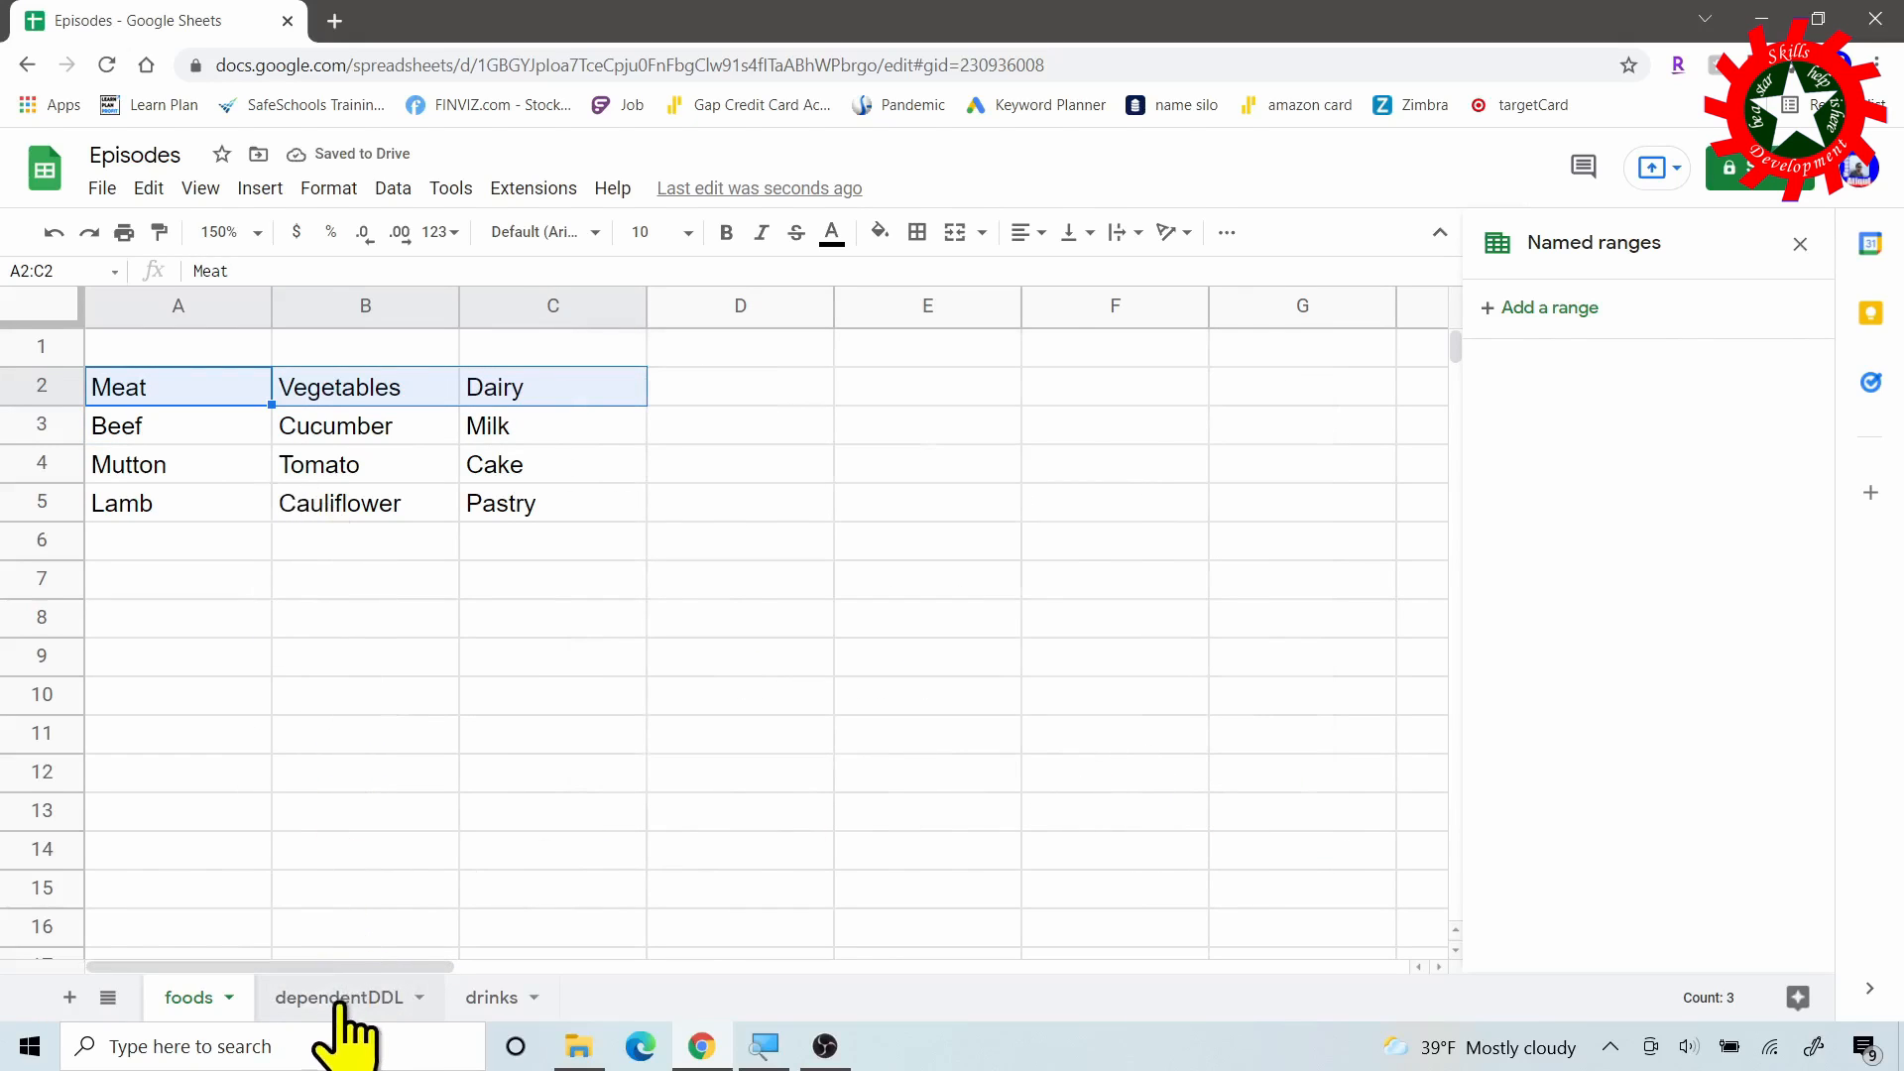
left_click(253, 387)
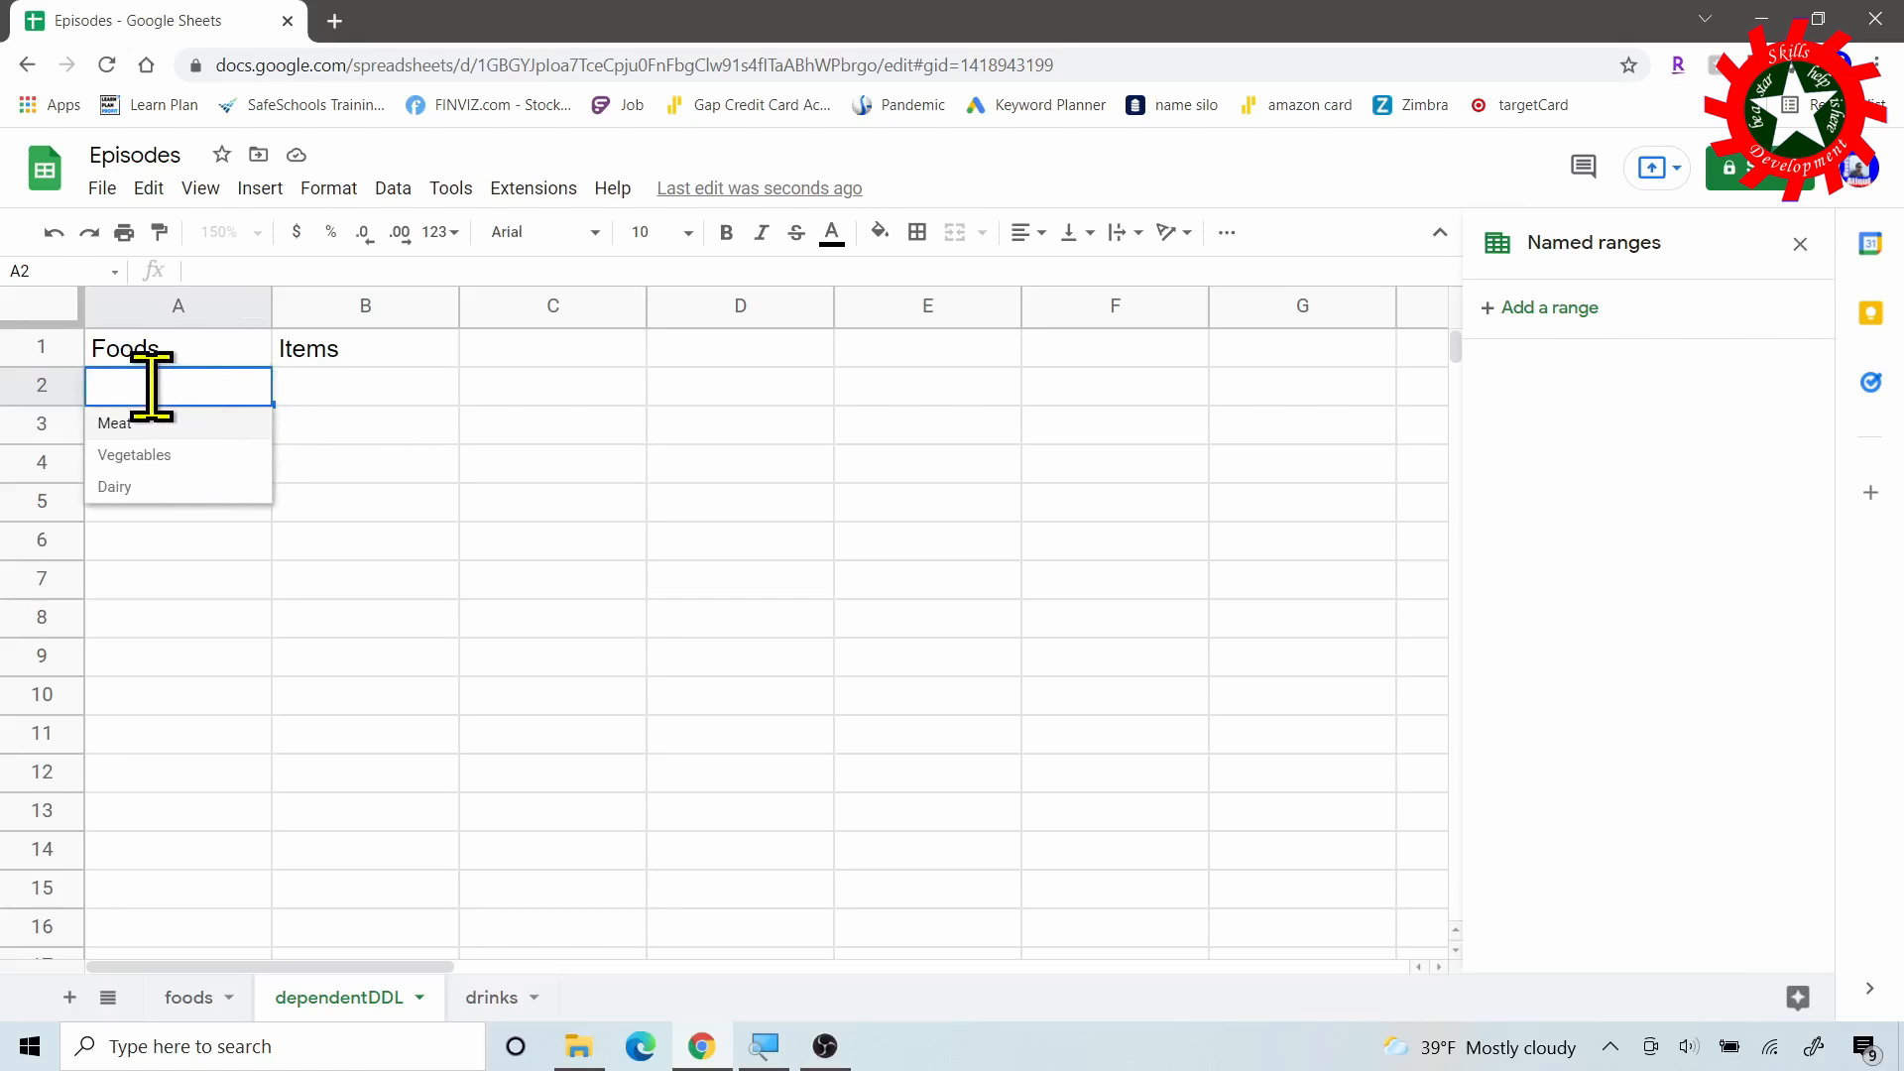
left_click(184, 535)
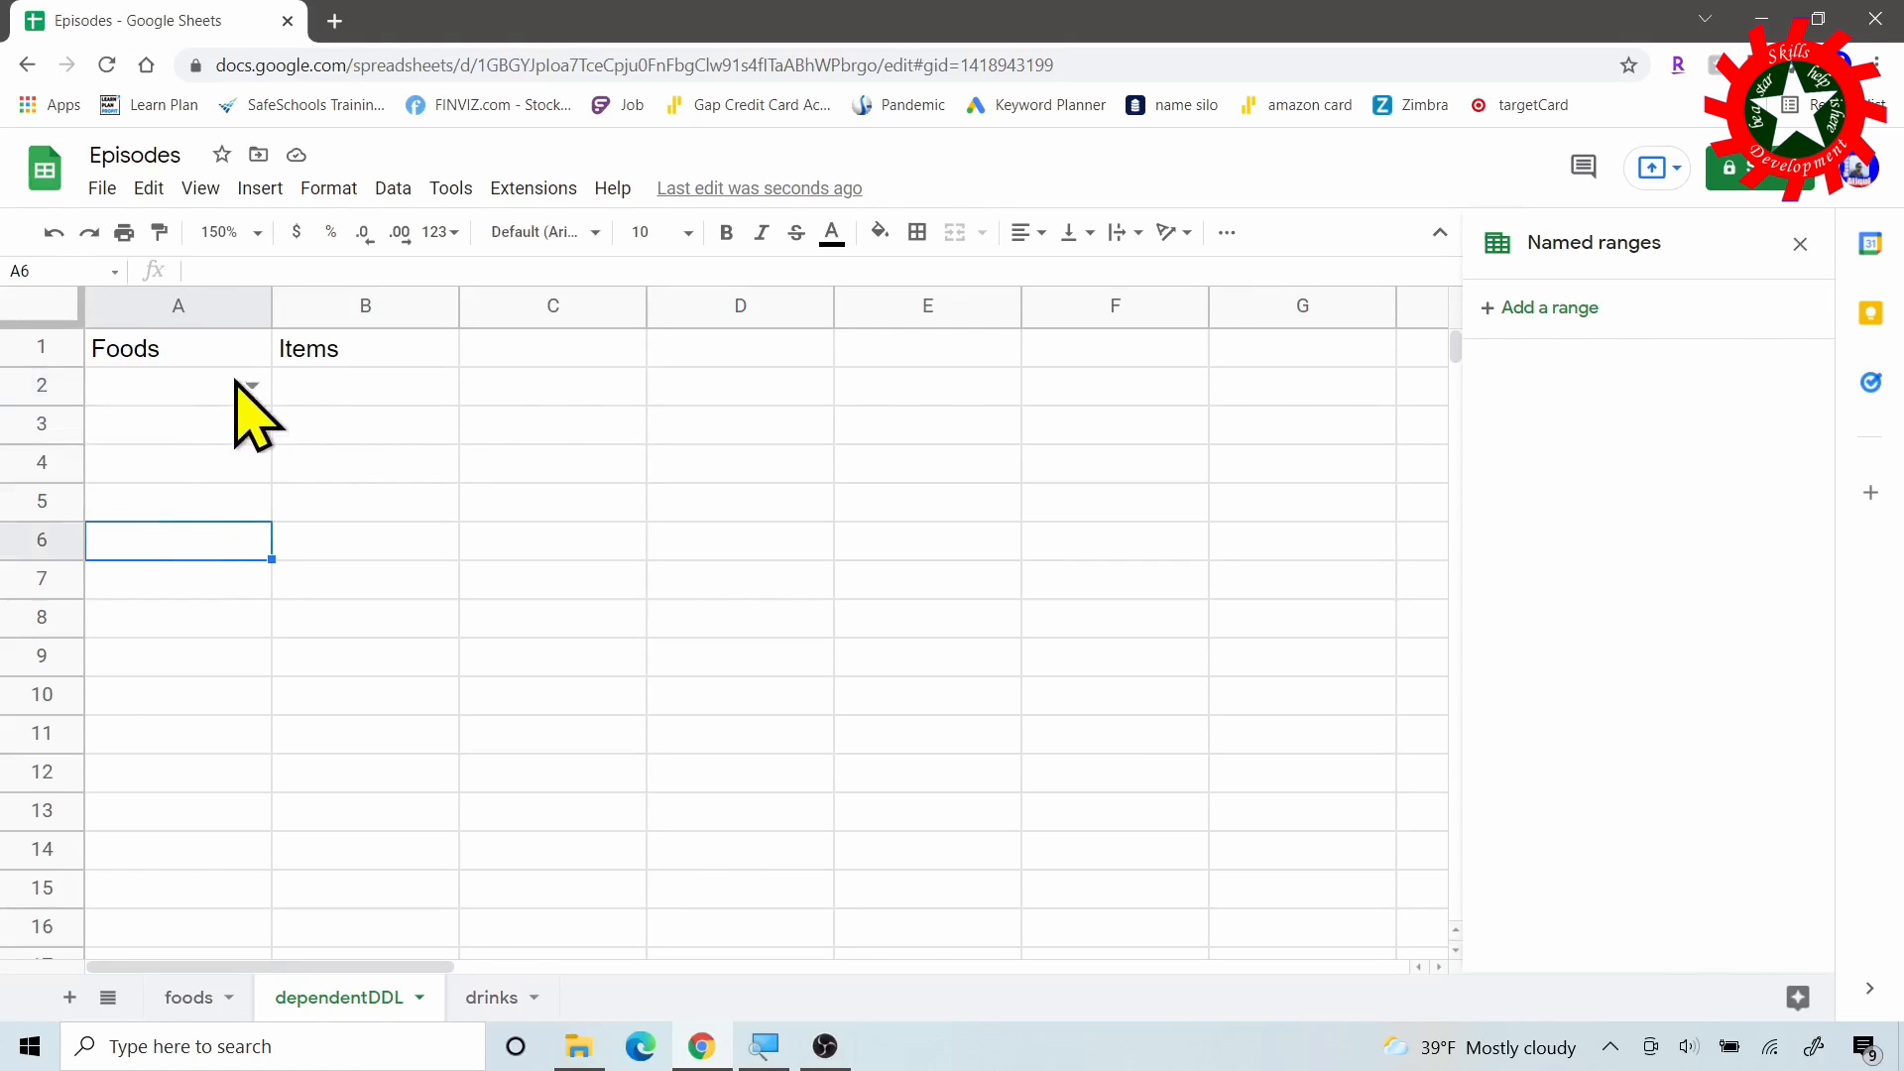
Change the source range of A2's validation rule to =foods!$A$2:$2 and save it.
left_click(207, 389)
left_click(393, 187)
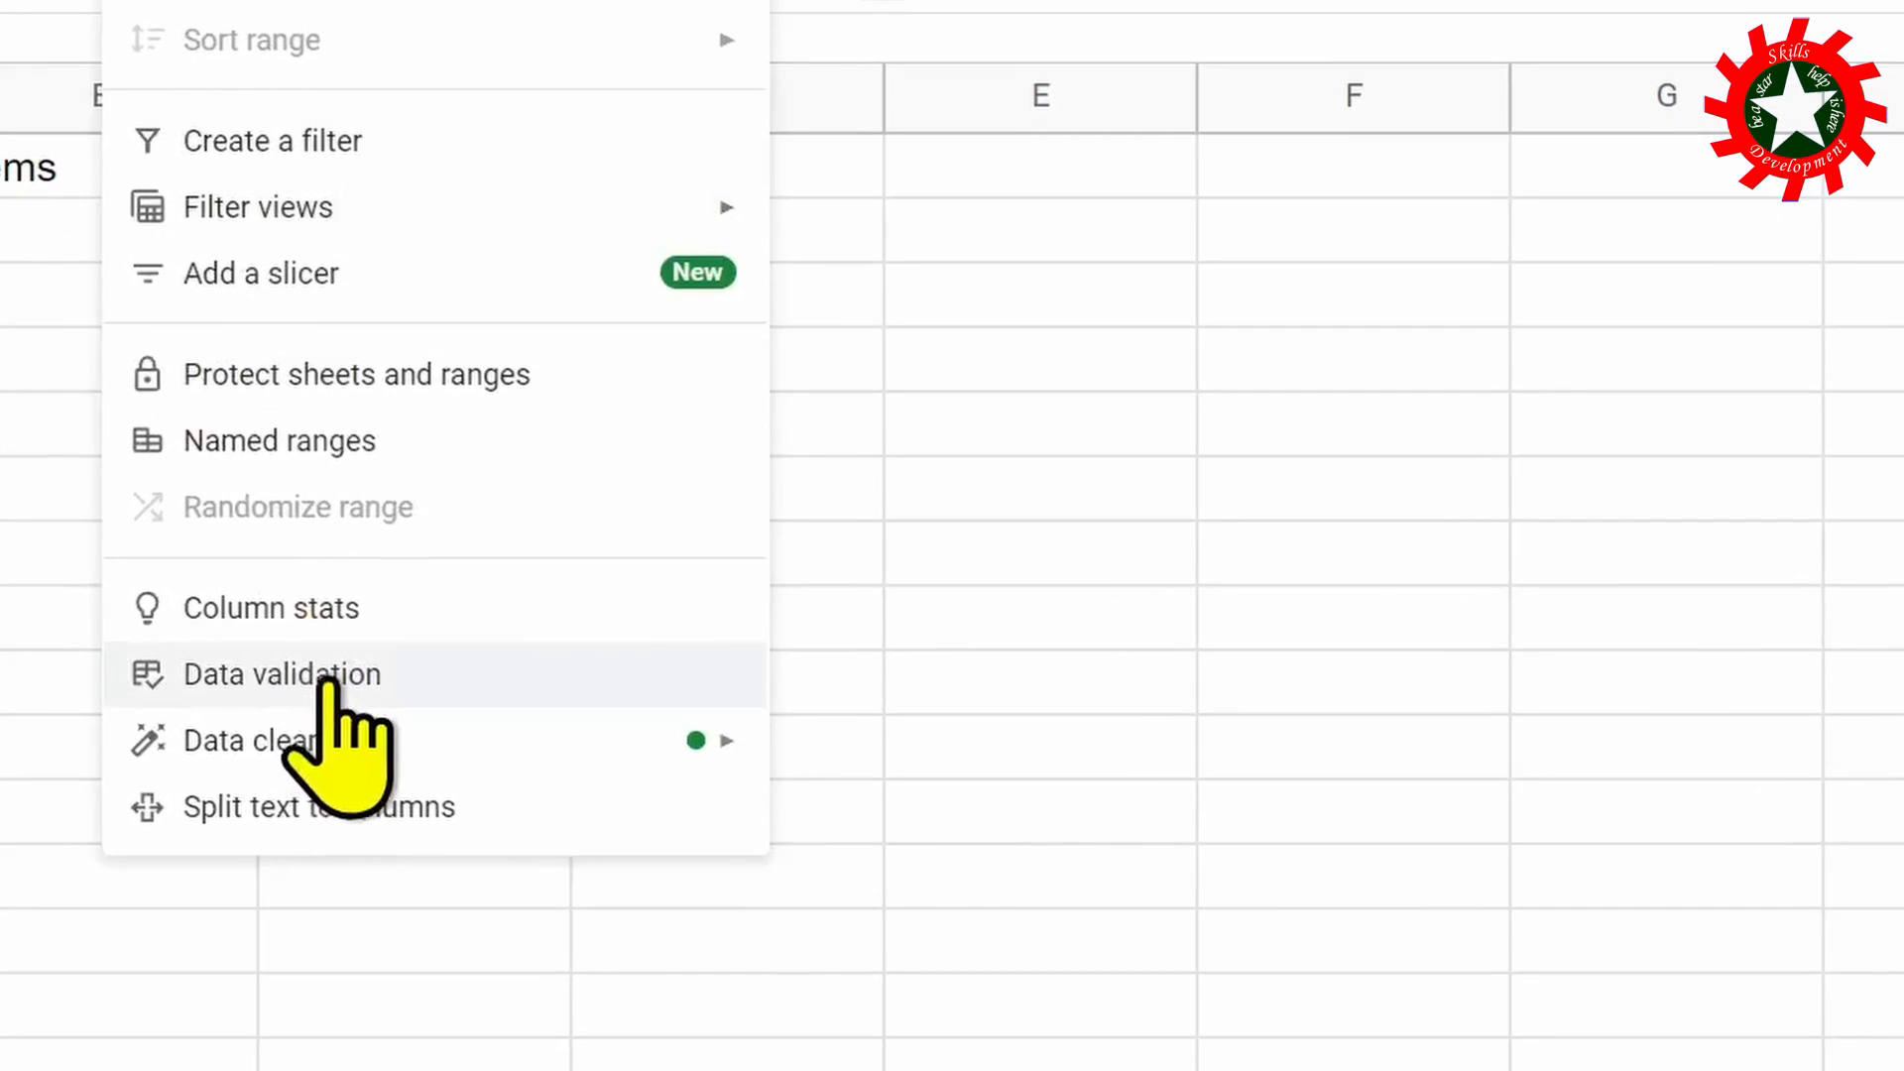
left_click(324, 678)
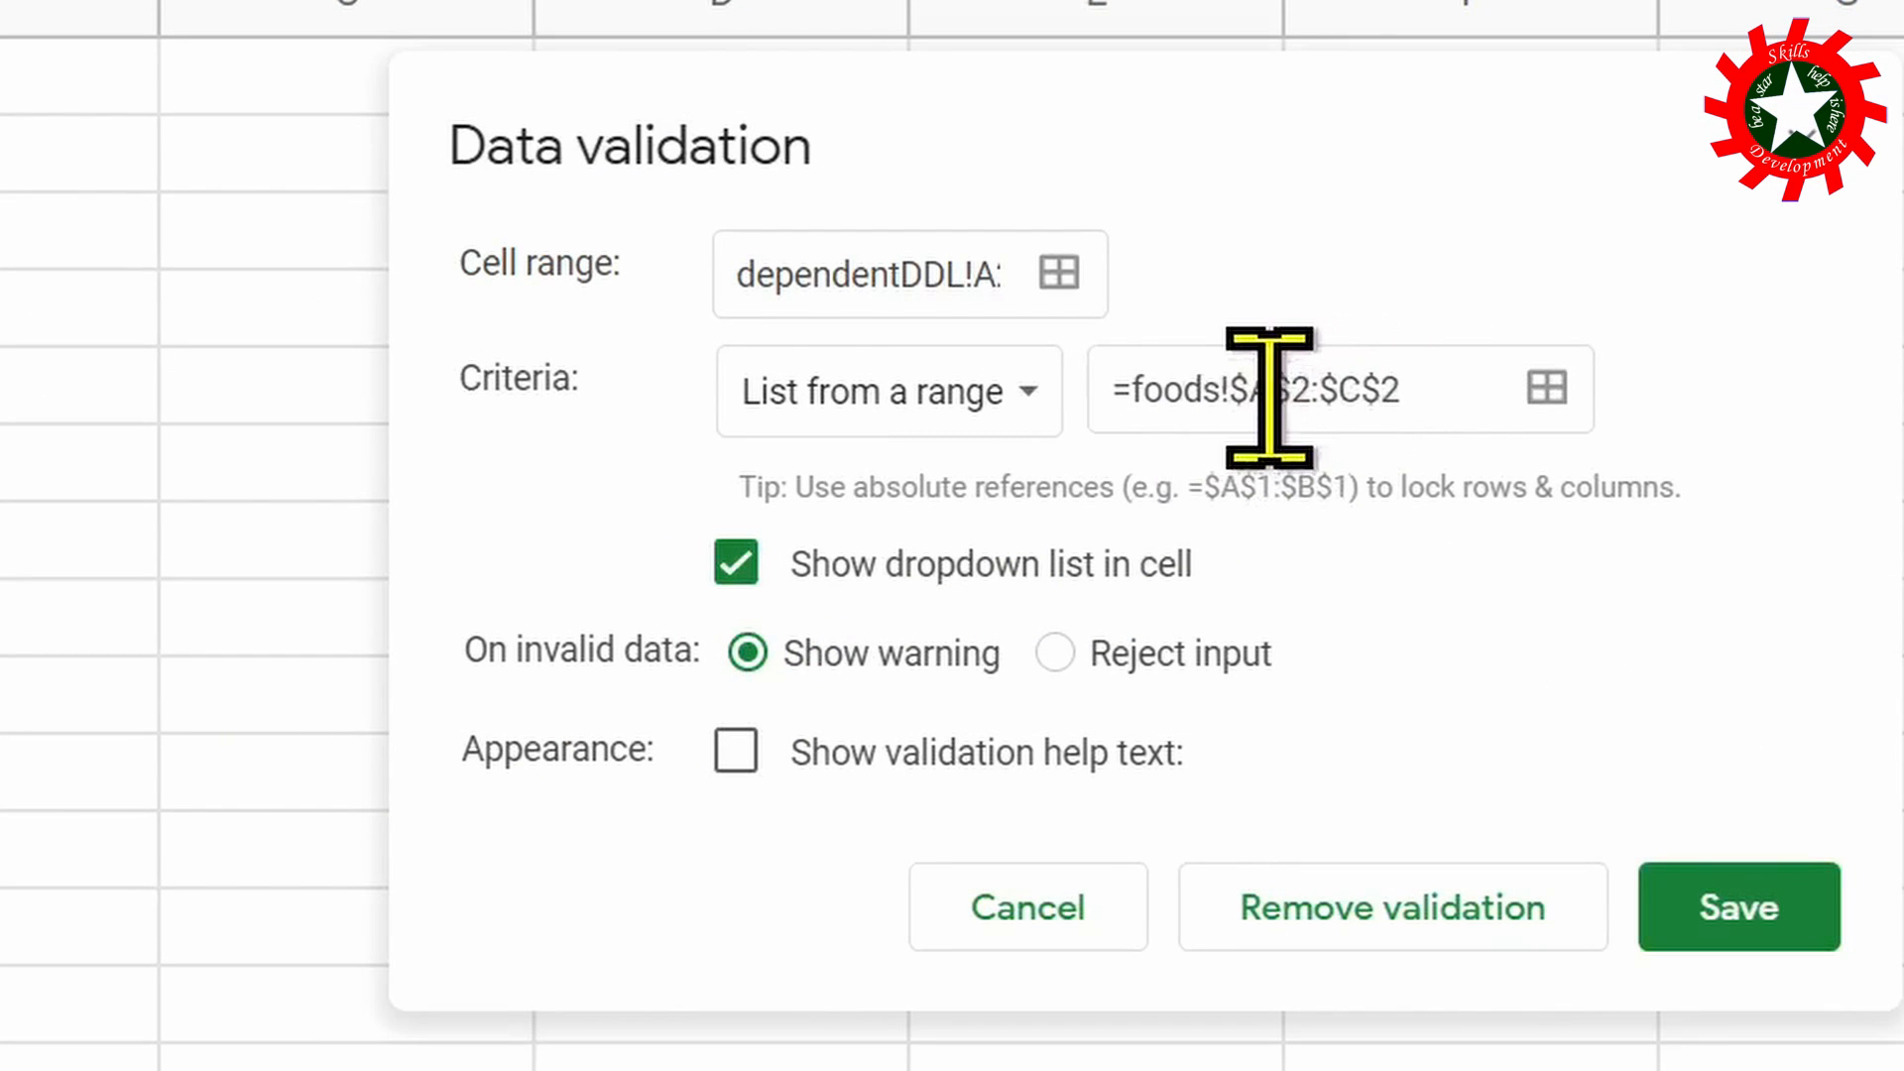
left_click(1387, 385)
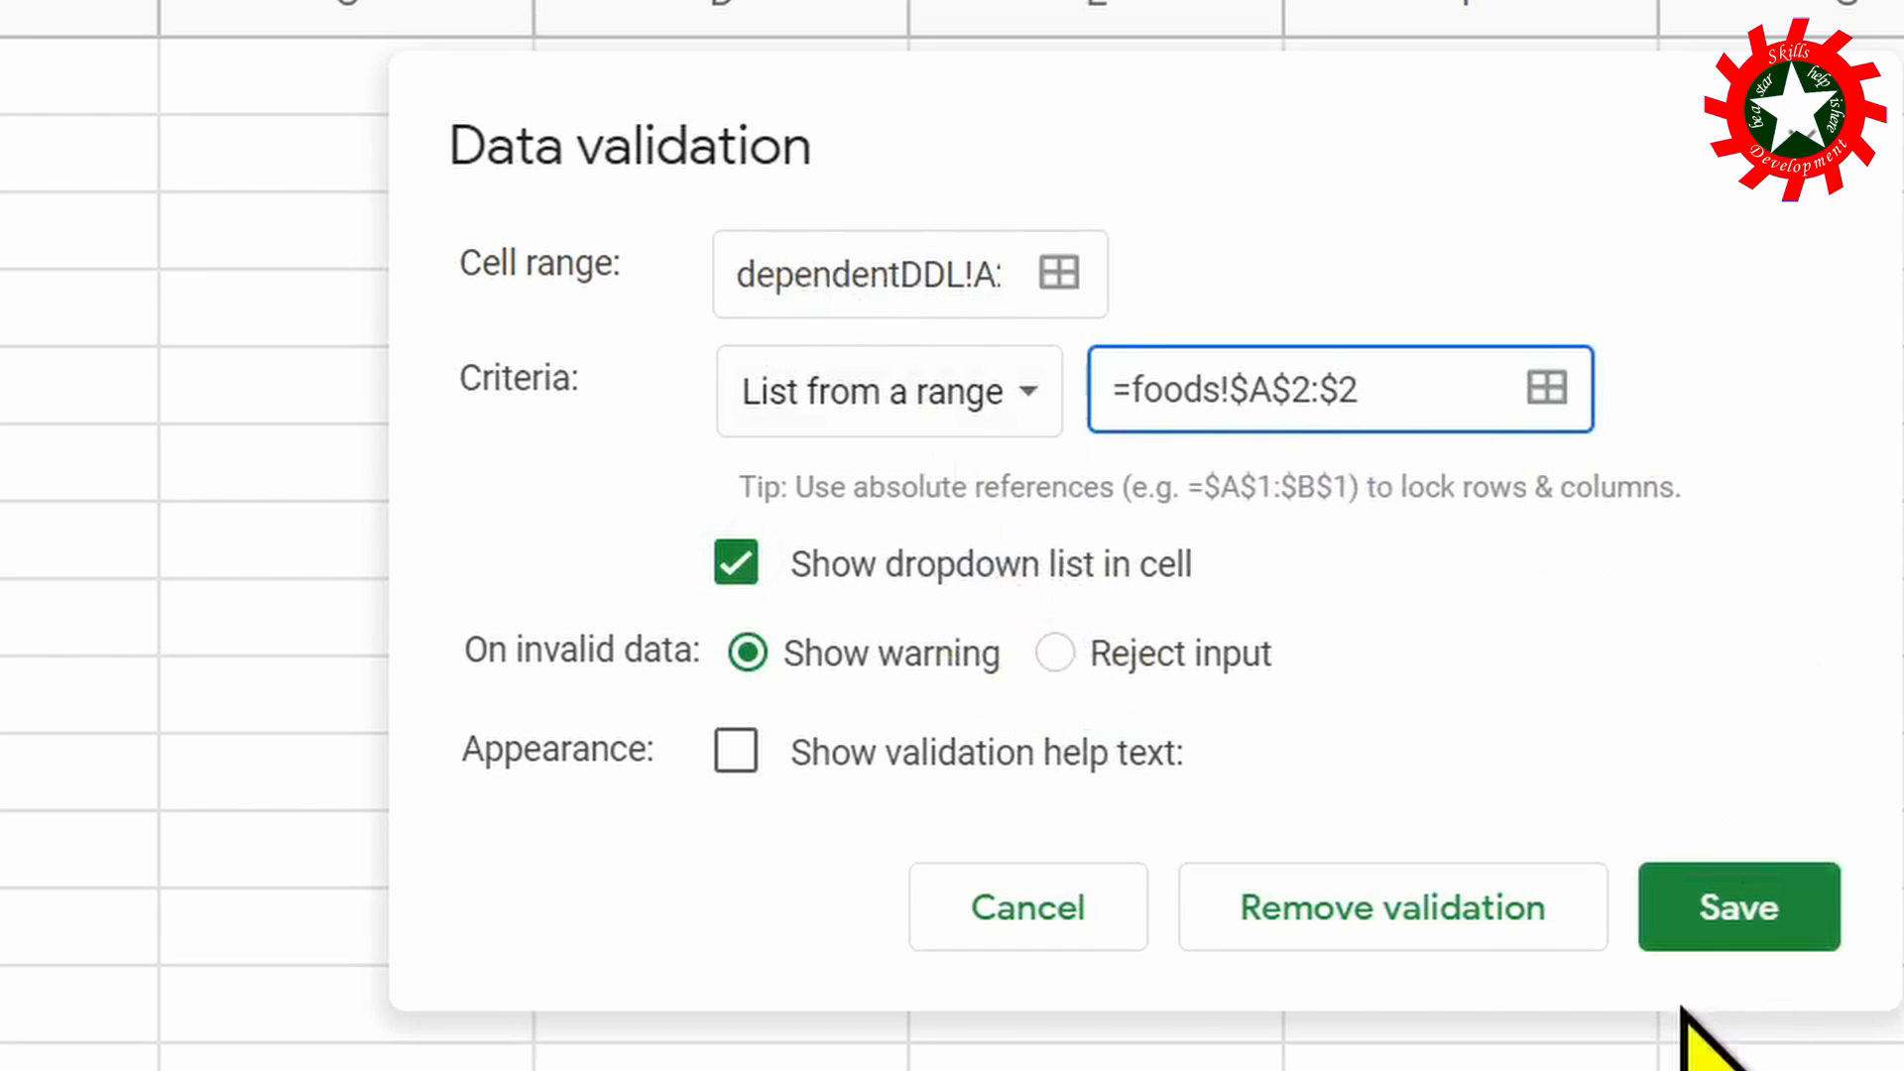
left_click(1764, 904)
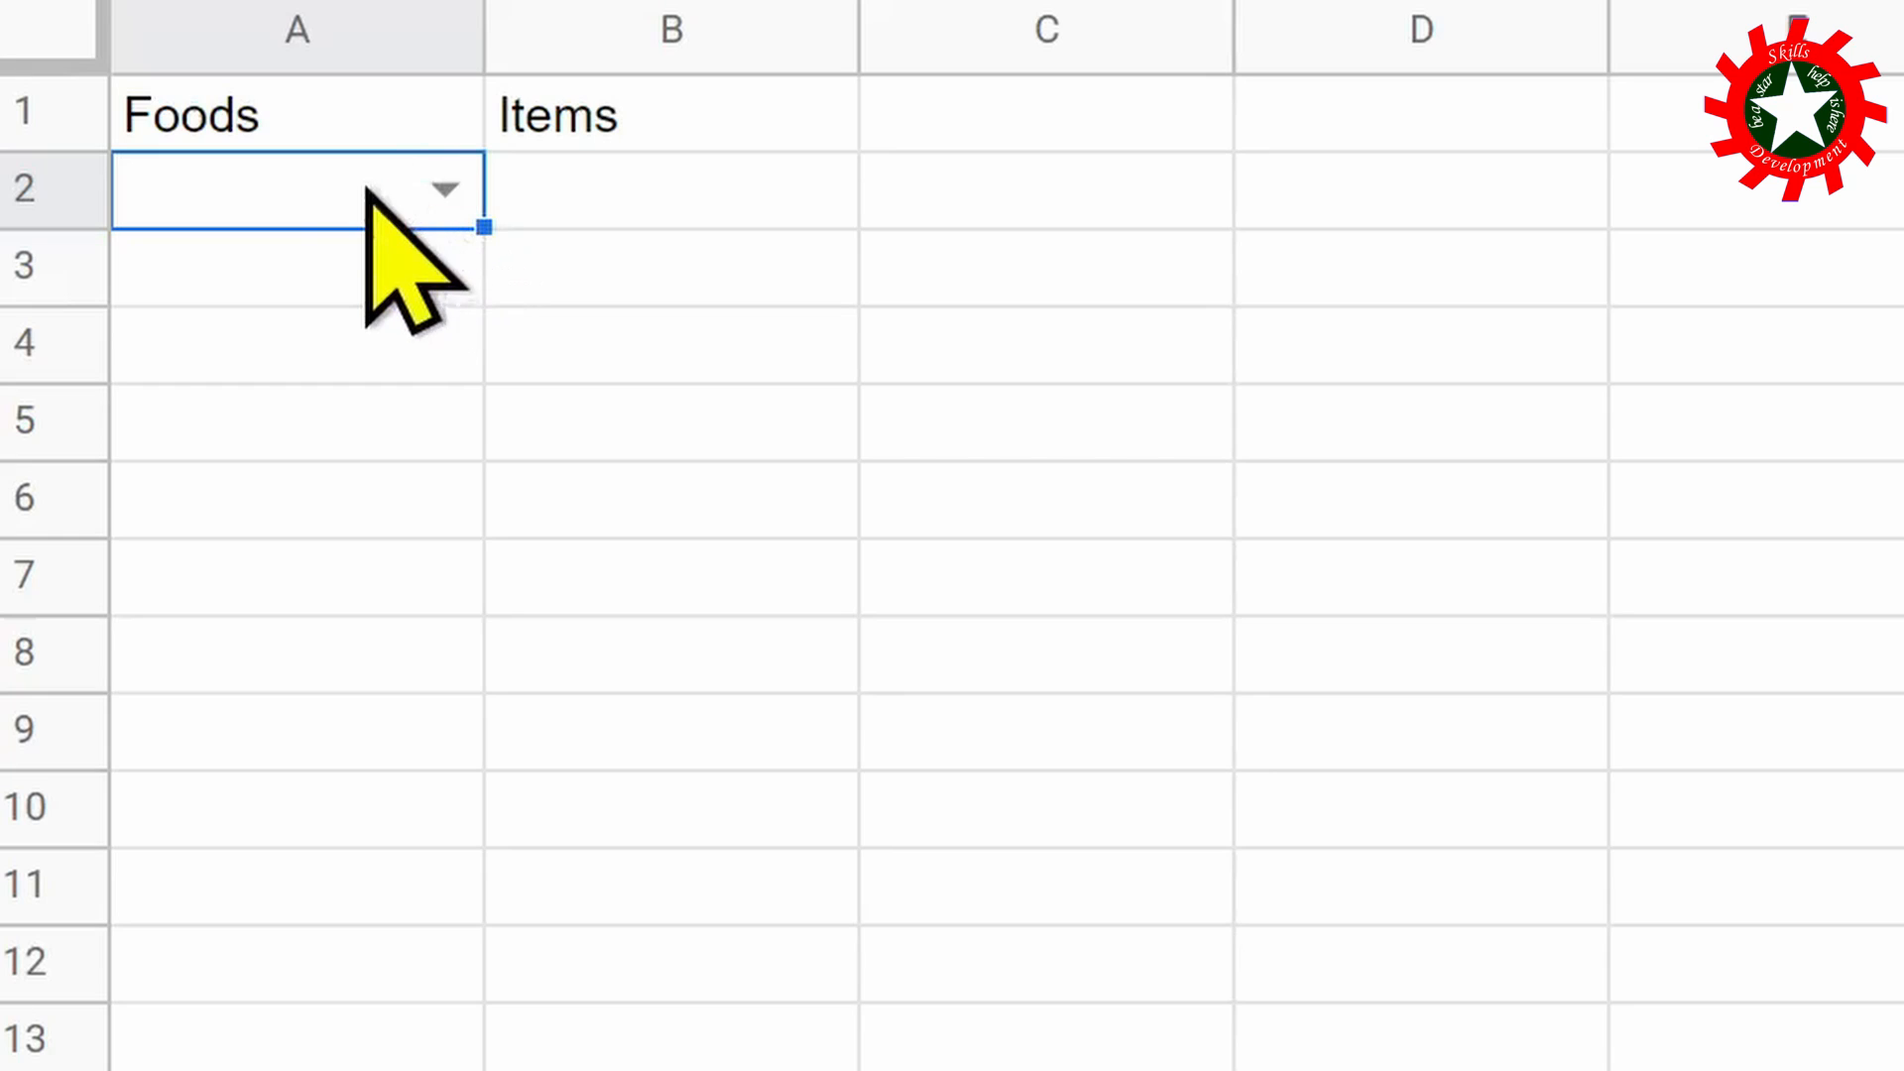
Review the source range in the data validation rule of cell A2 and save the rule again.
left_click(754, 0)
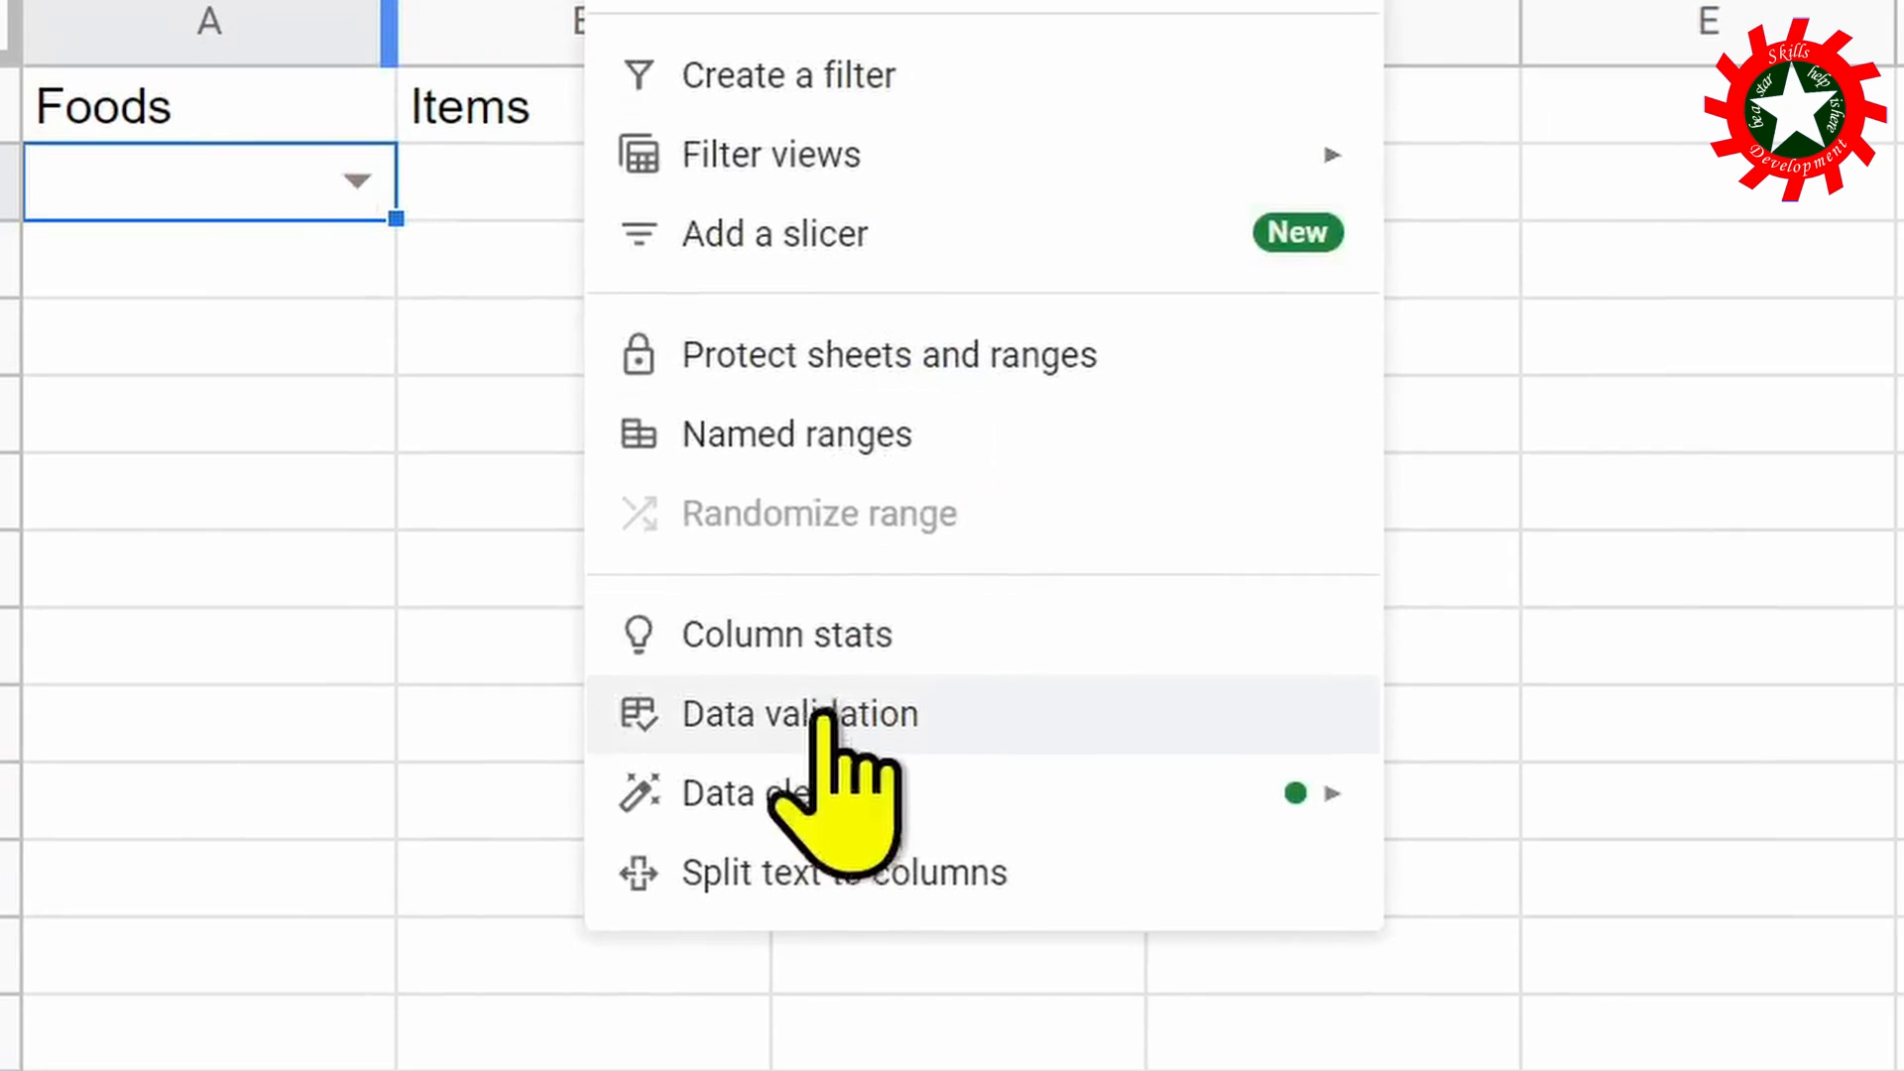
left_click(942, 722)
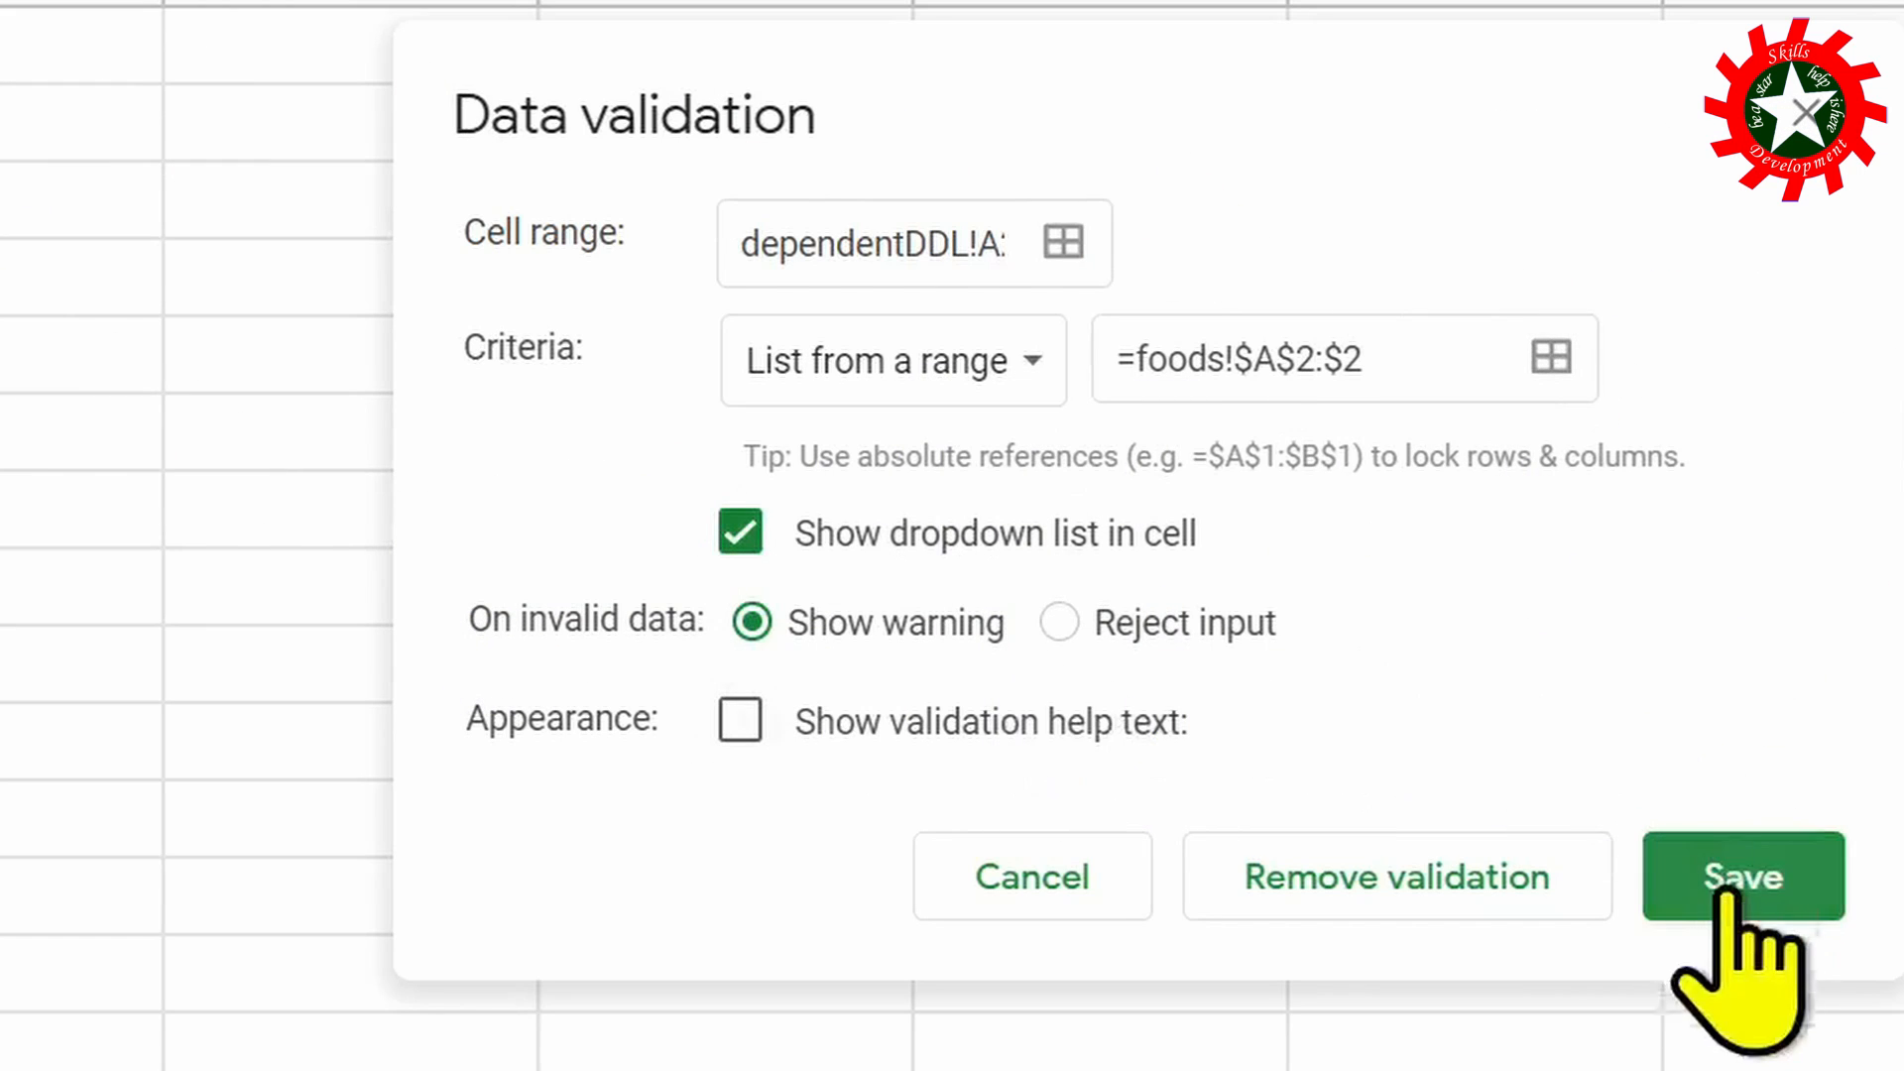
left_click(1408, 802)
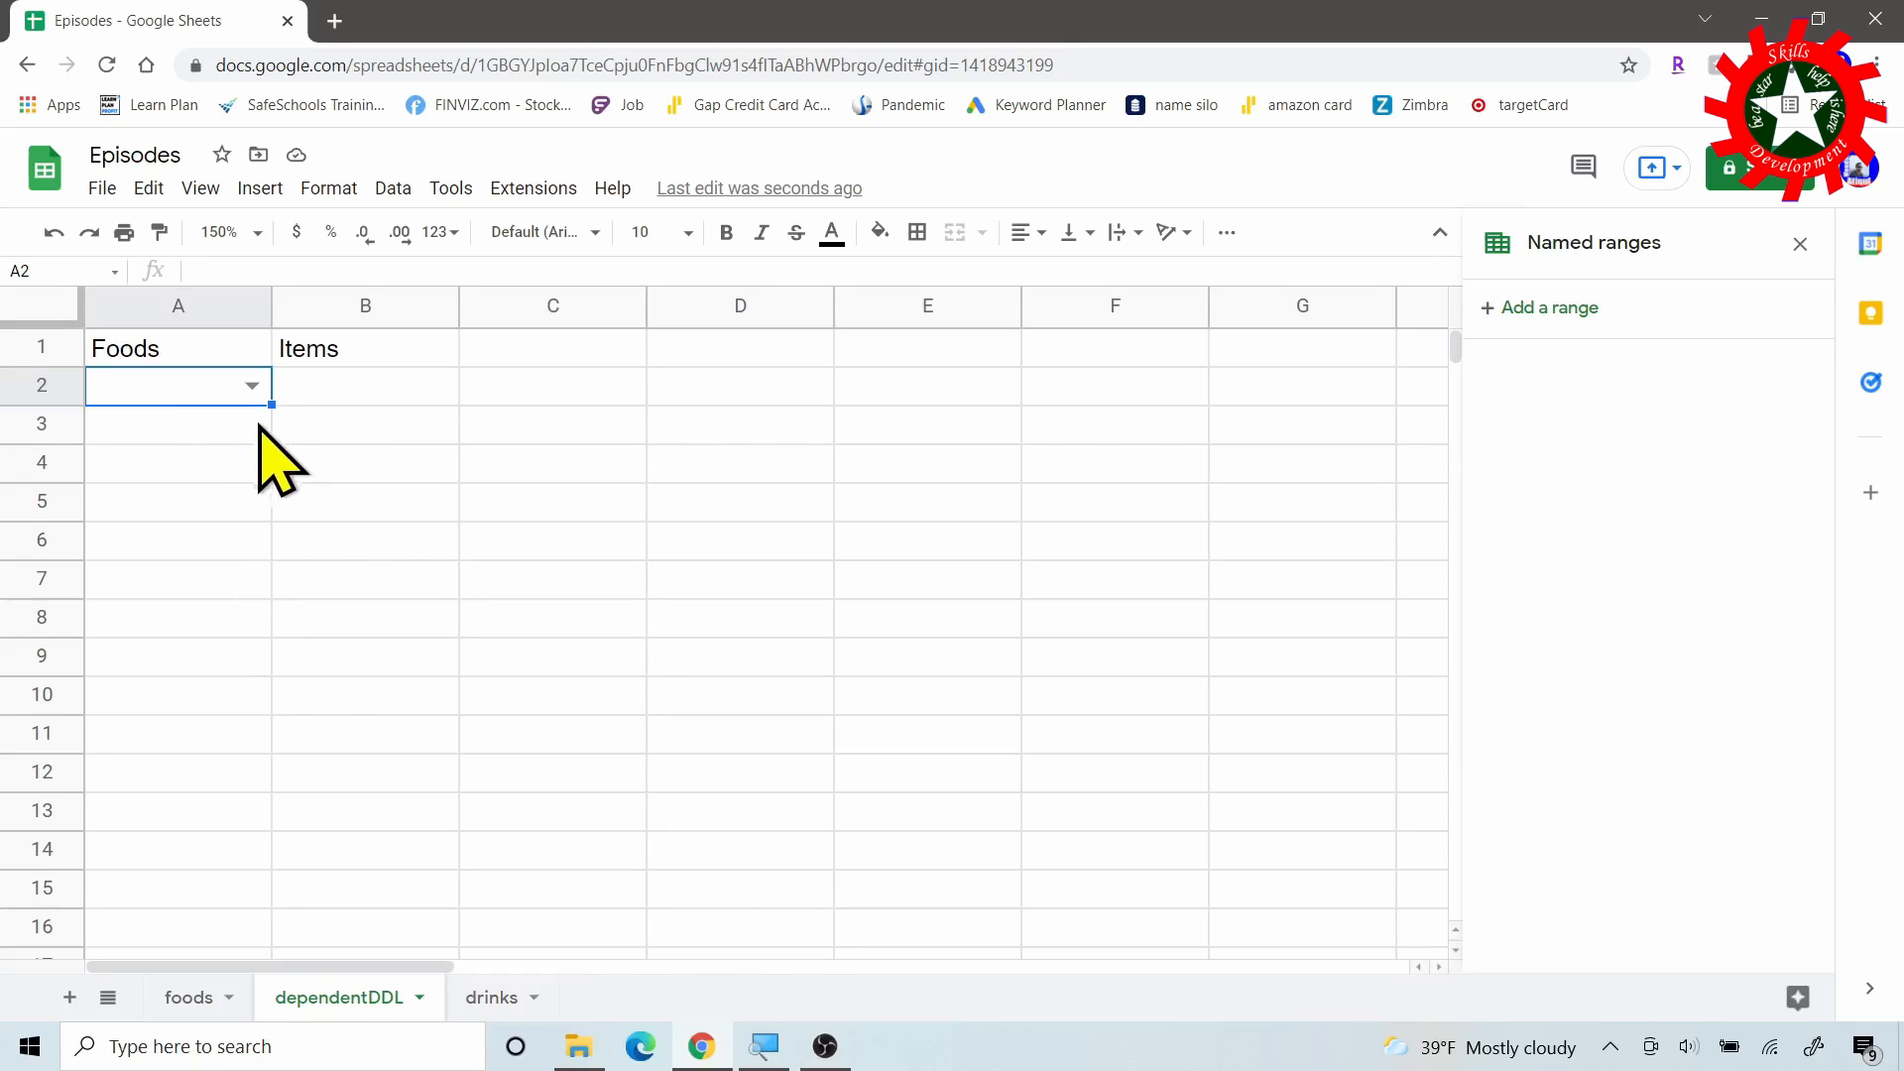
Extend the validation rule's cell range to dependentDDL!A2:A7 and save it.
left_click(392, 188)
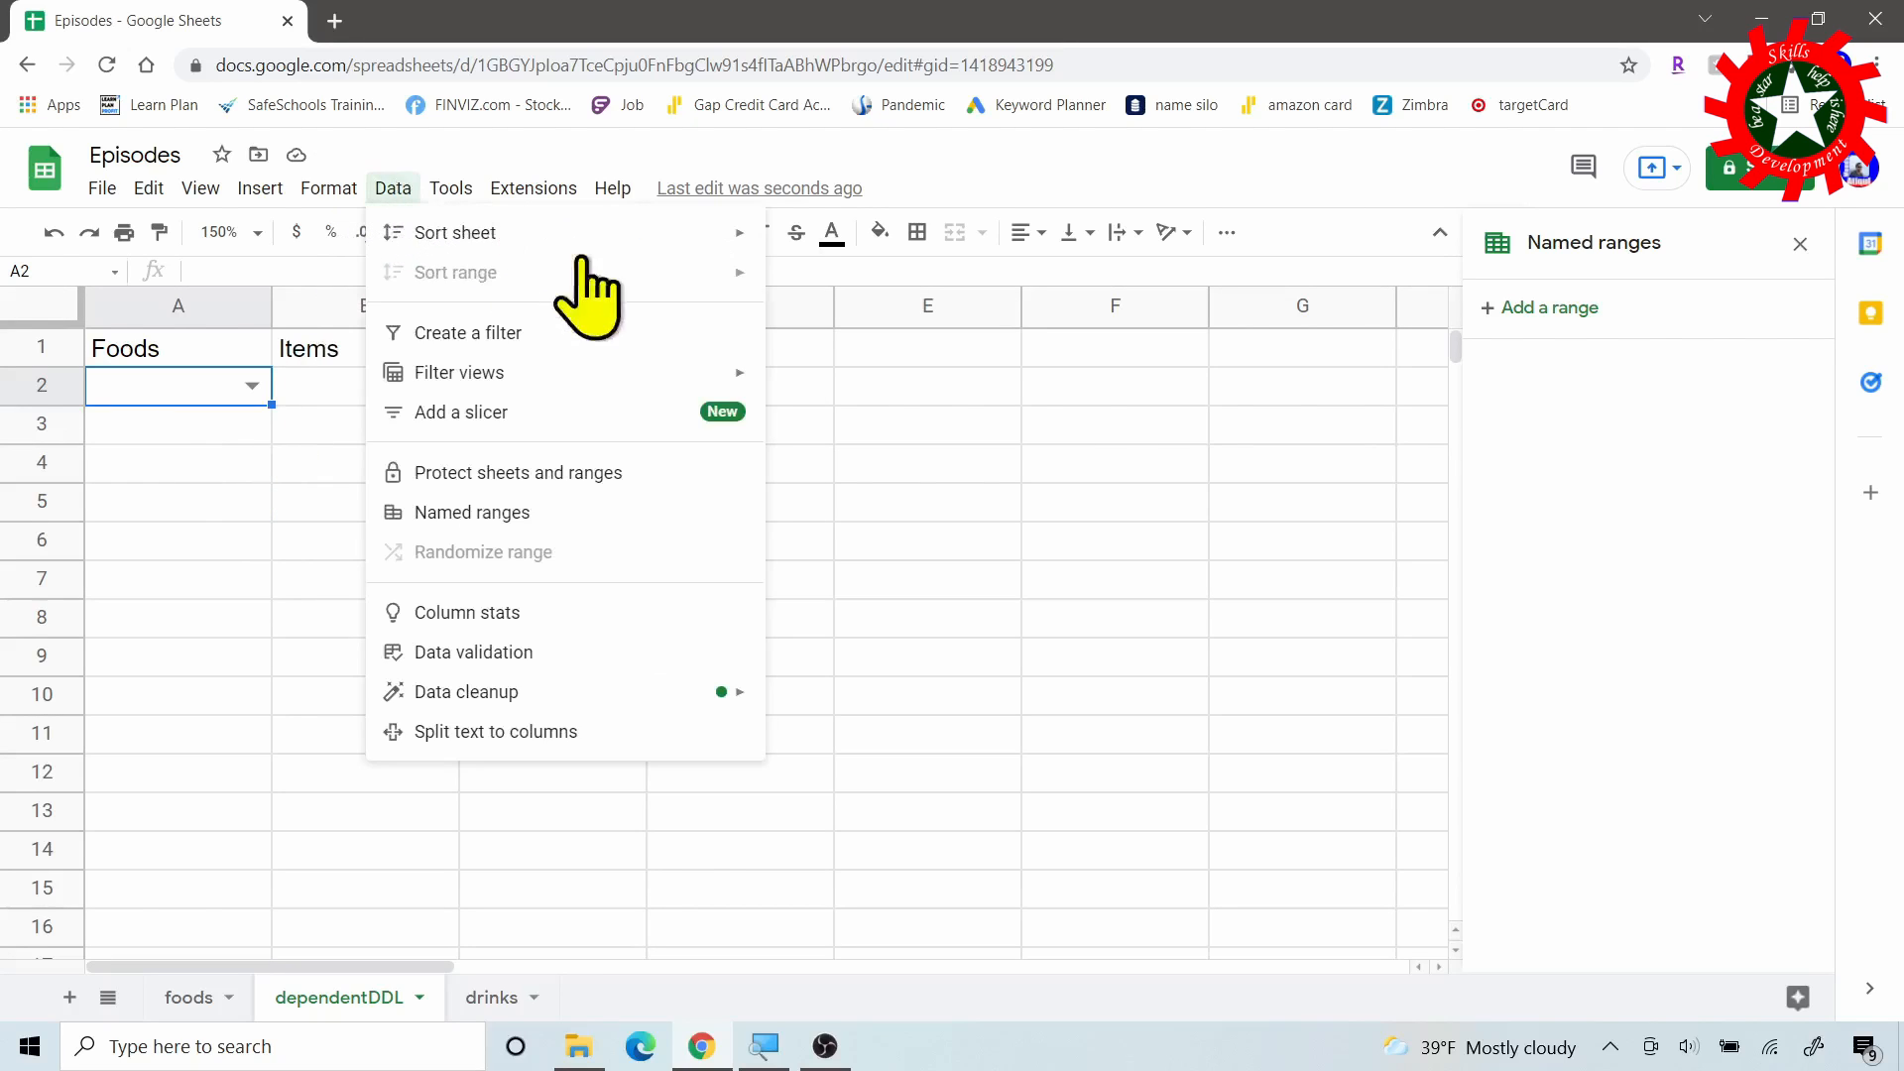
left_click(193, 385)
left_click(393, 187)
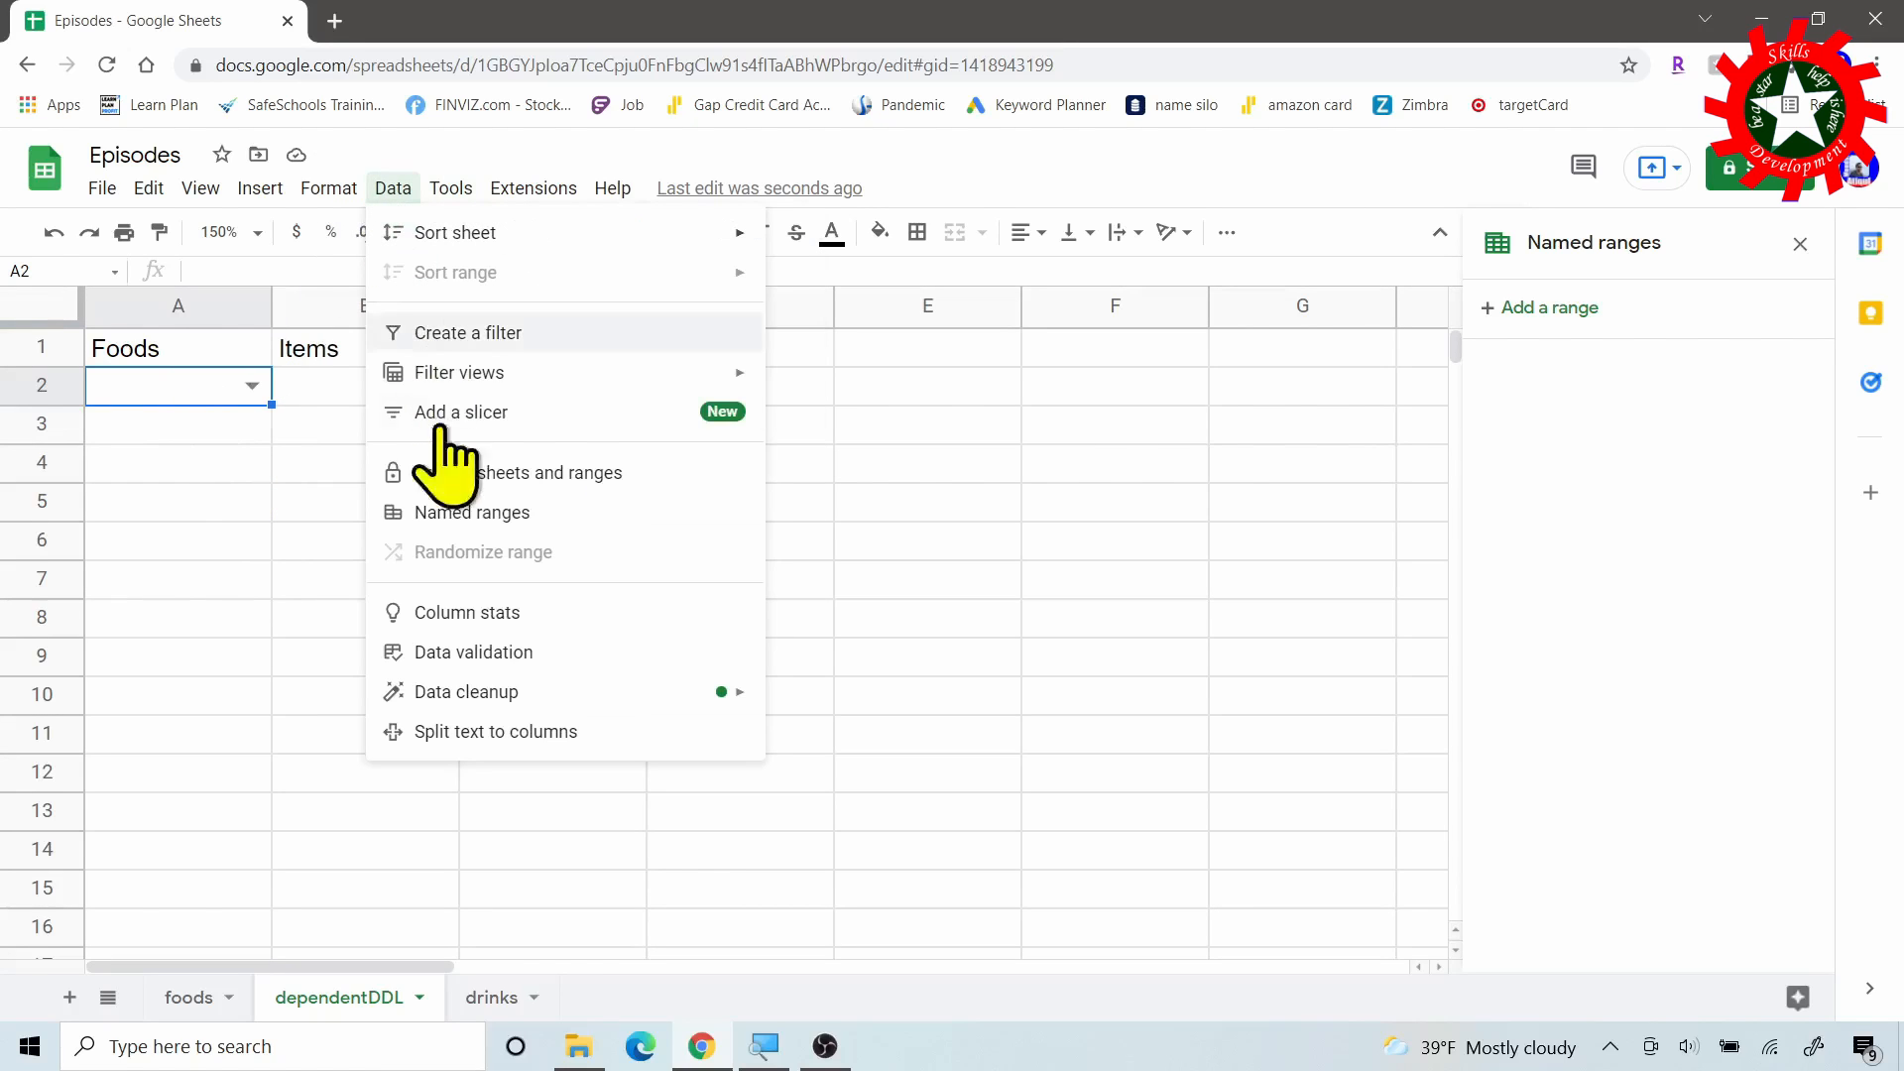
left_click(466, 646)
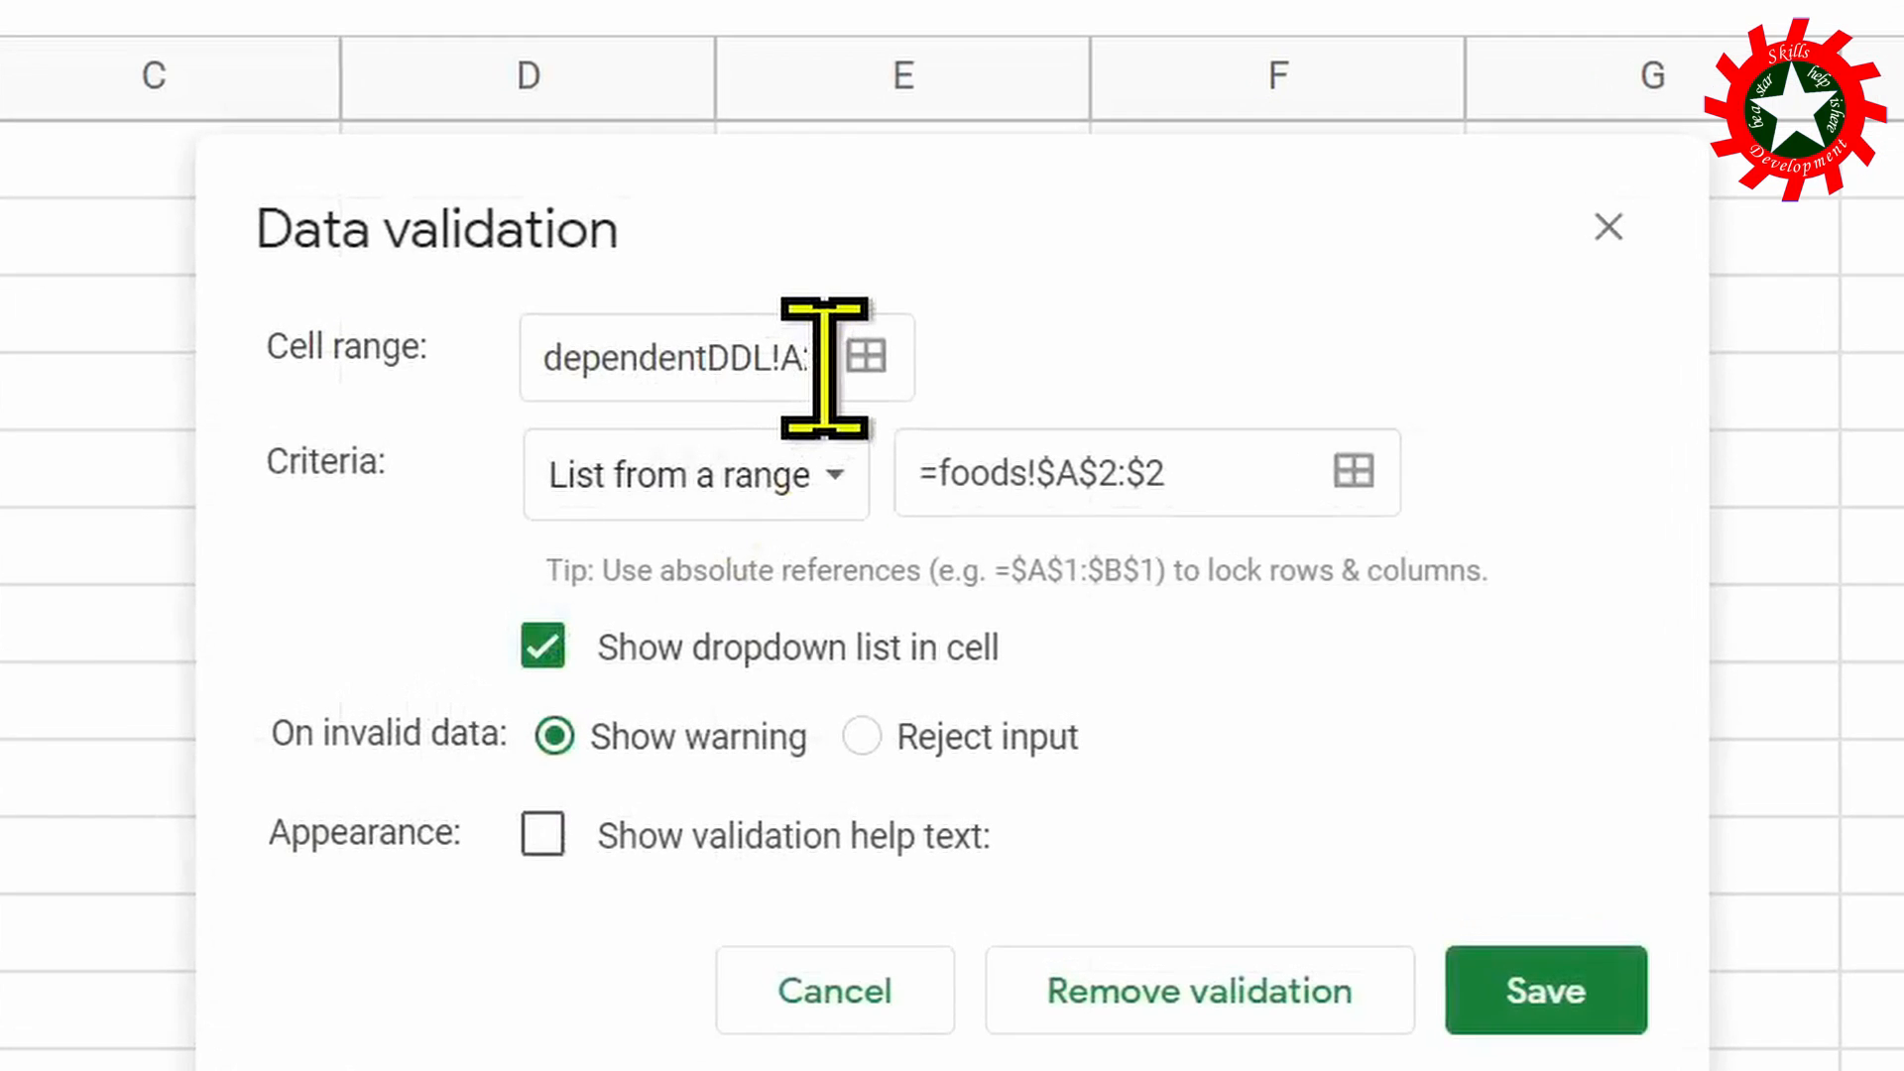
left_click(866, 355)
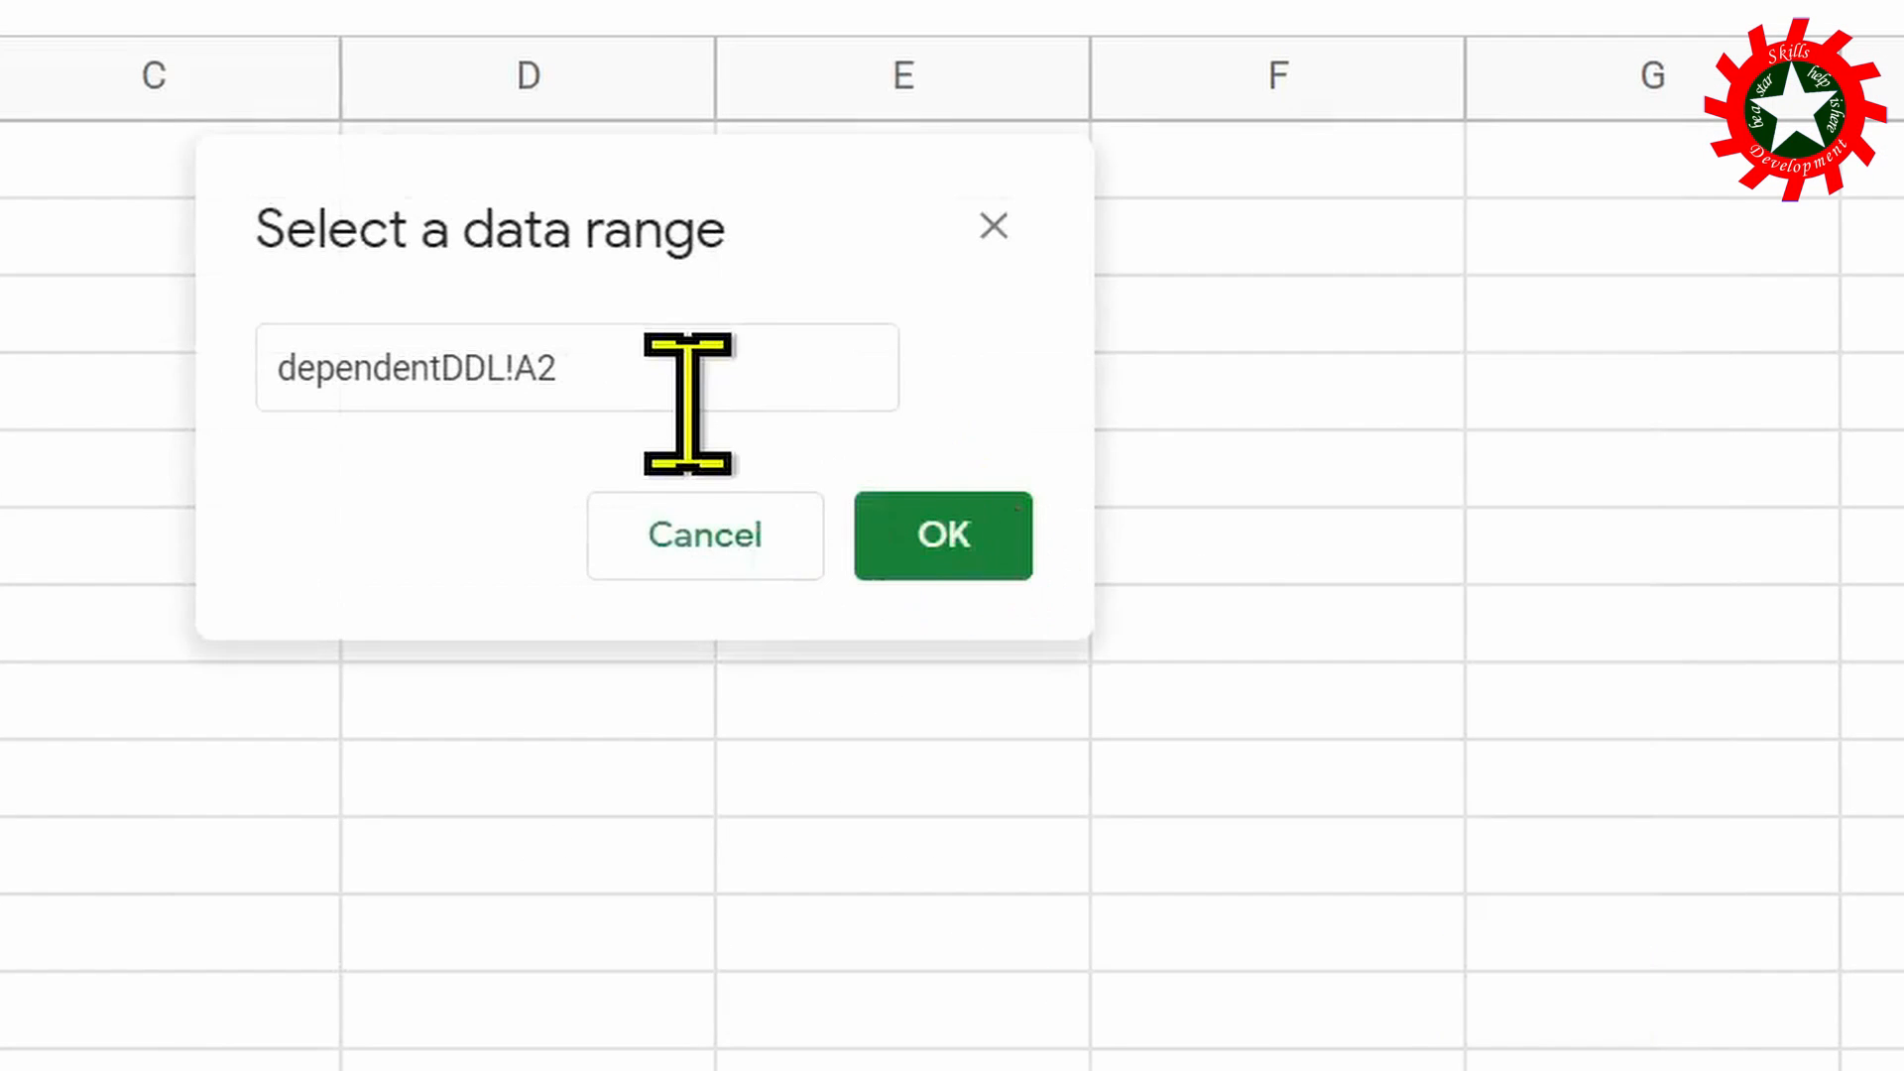
left_click(660, 382)
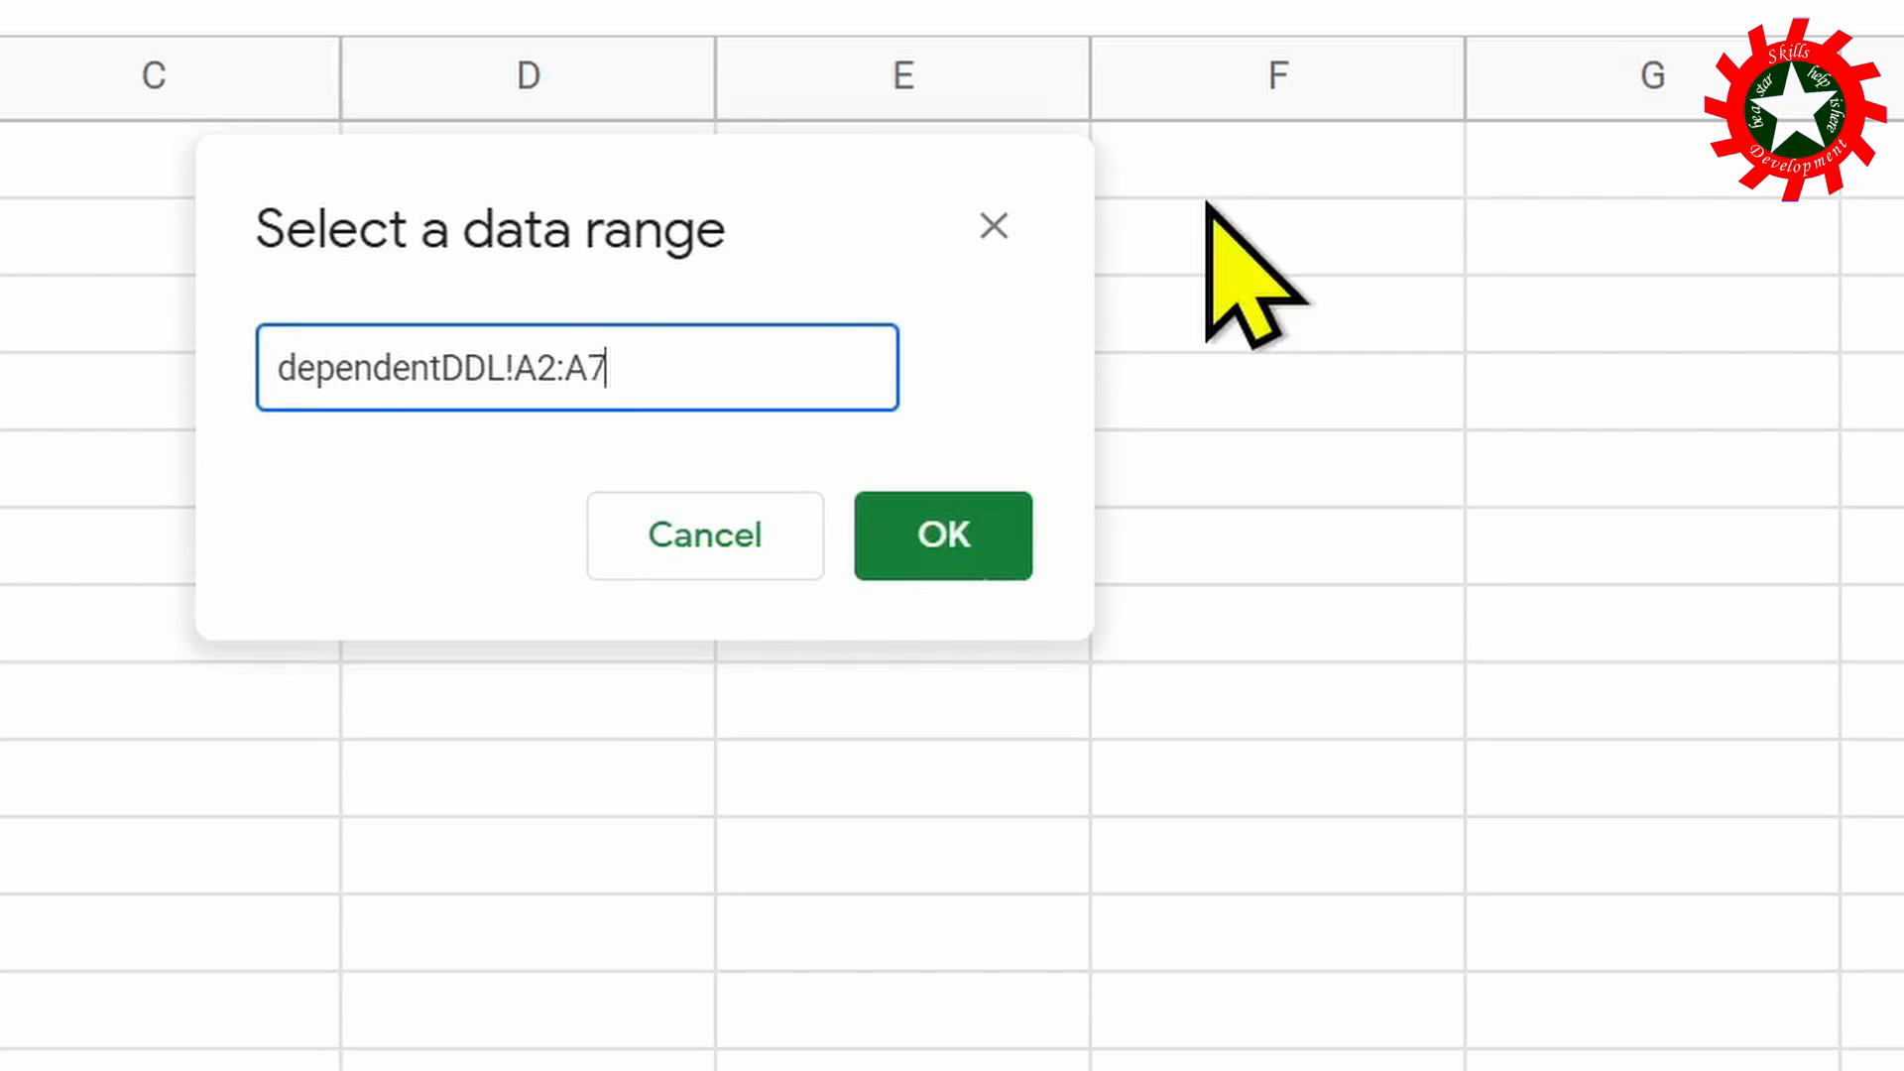
left_click(954, 526)
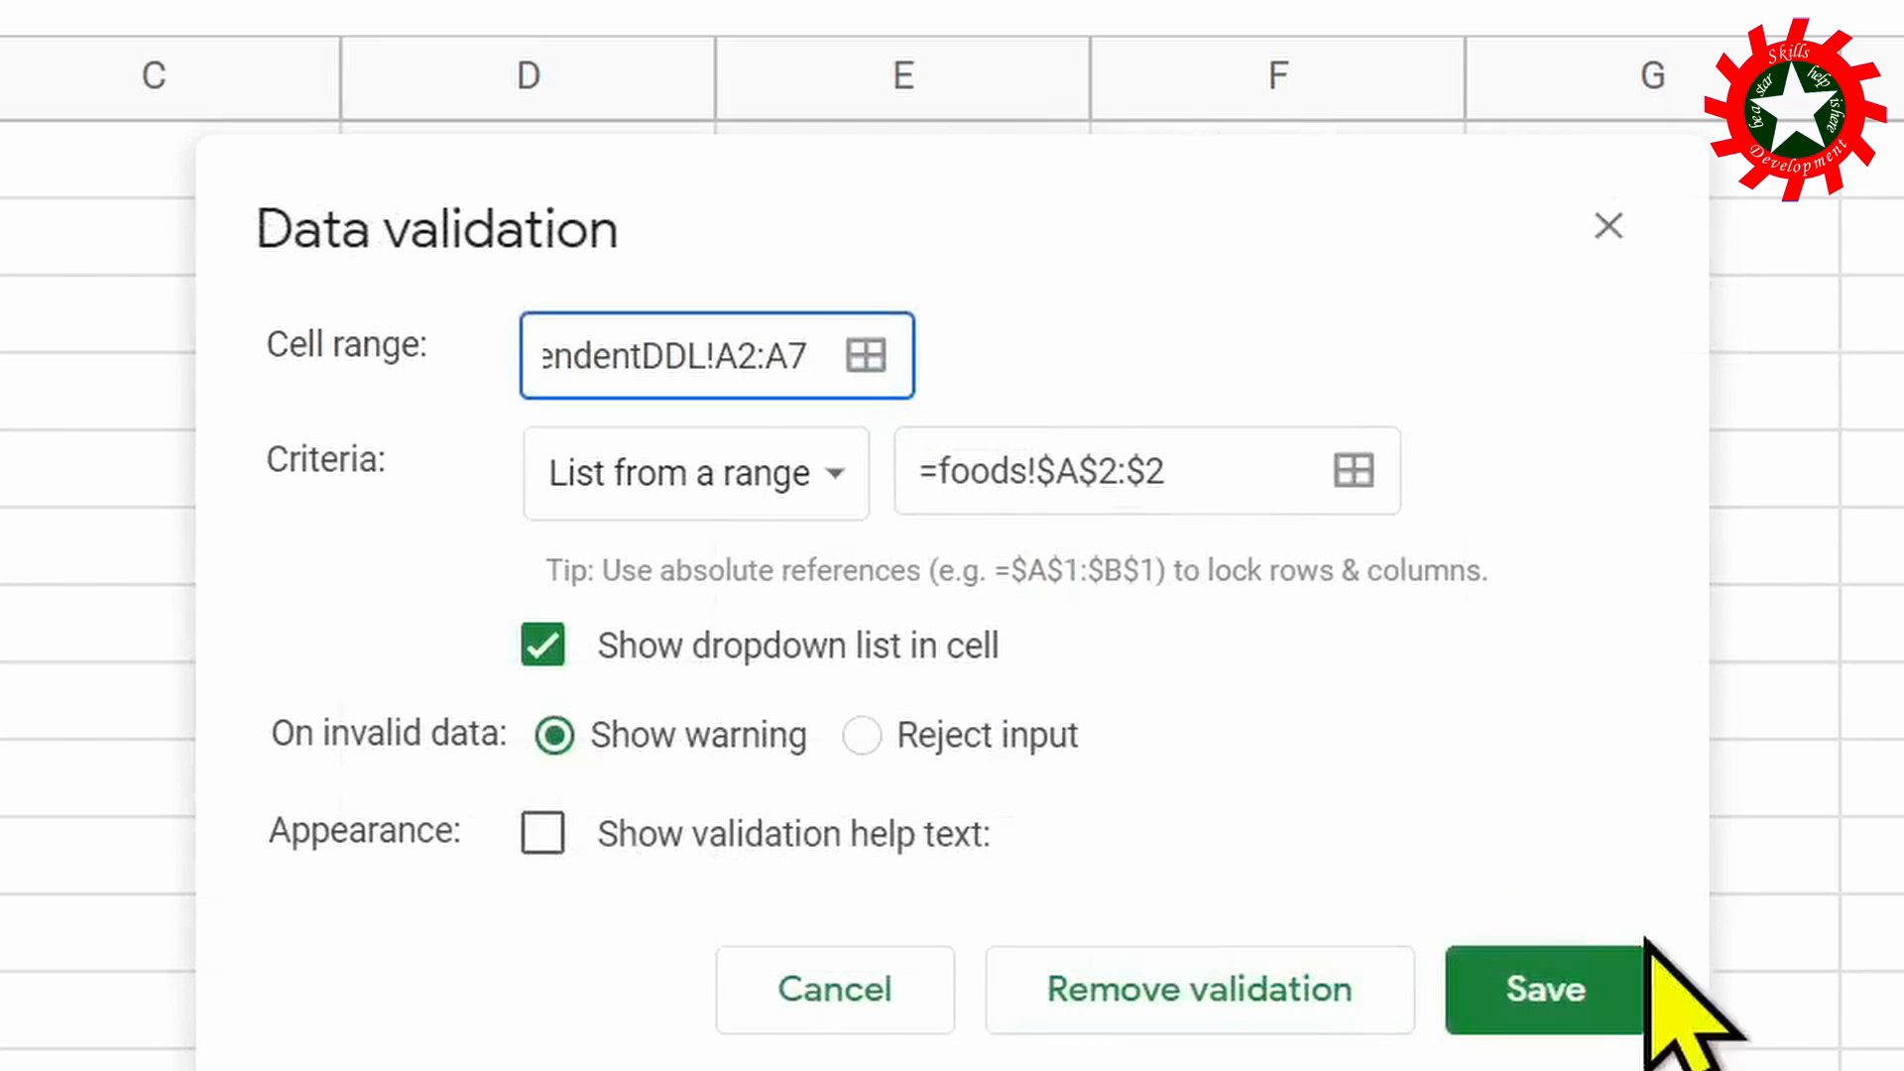
left_click(1547, 989)
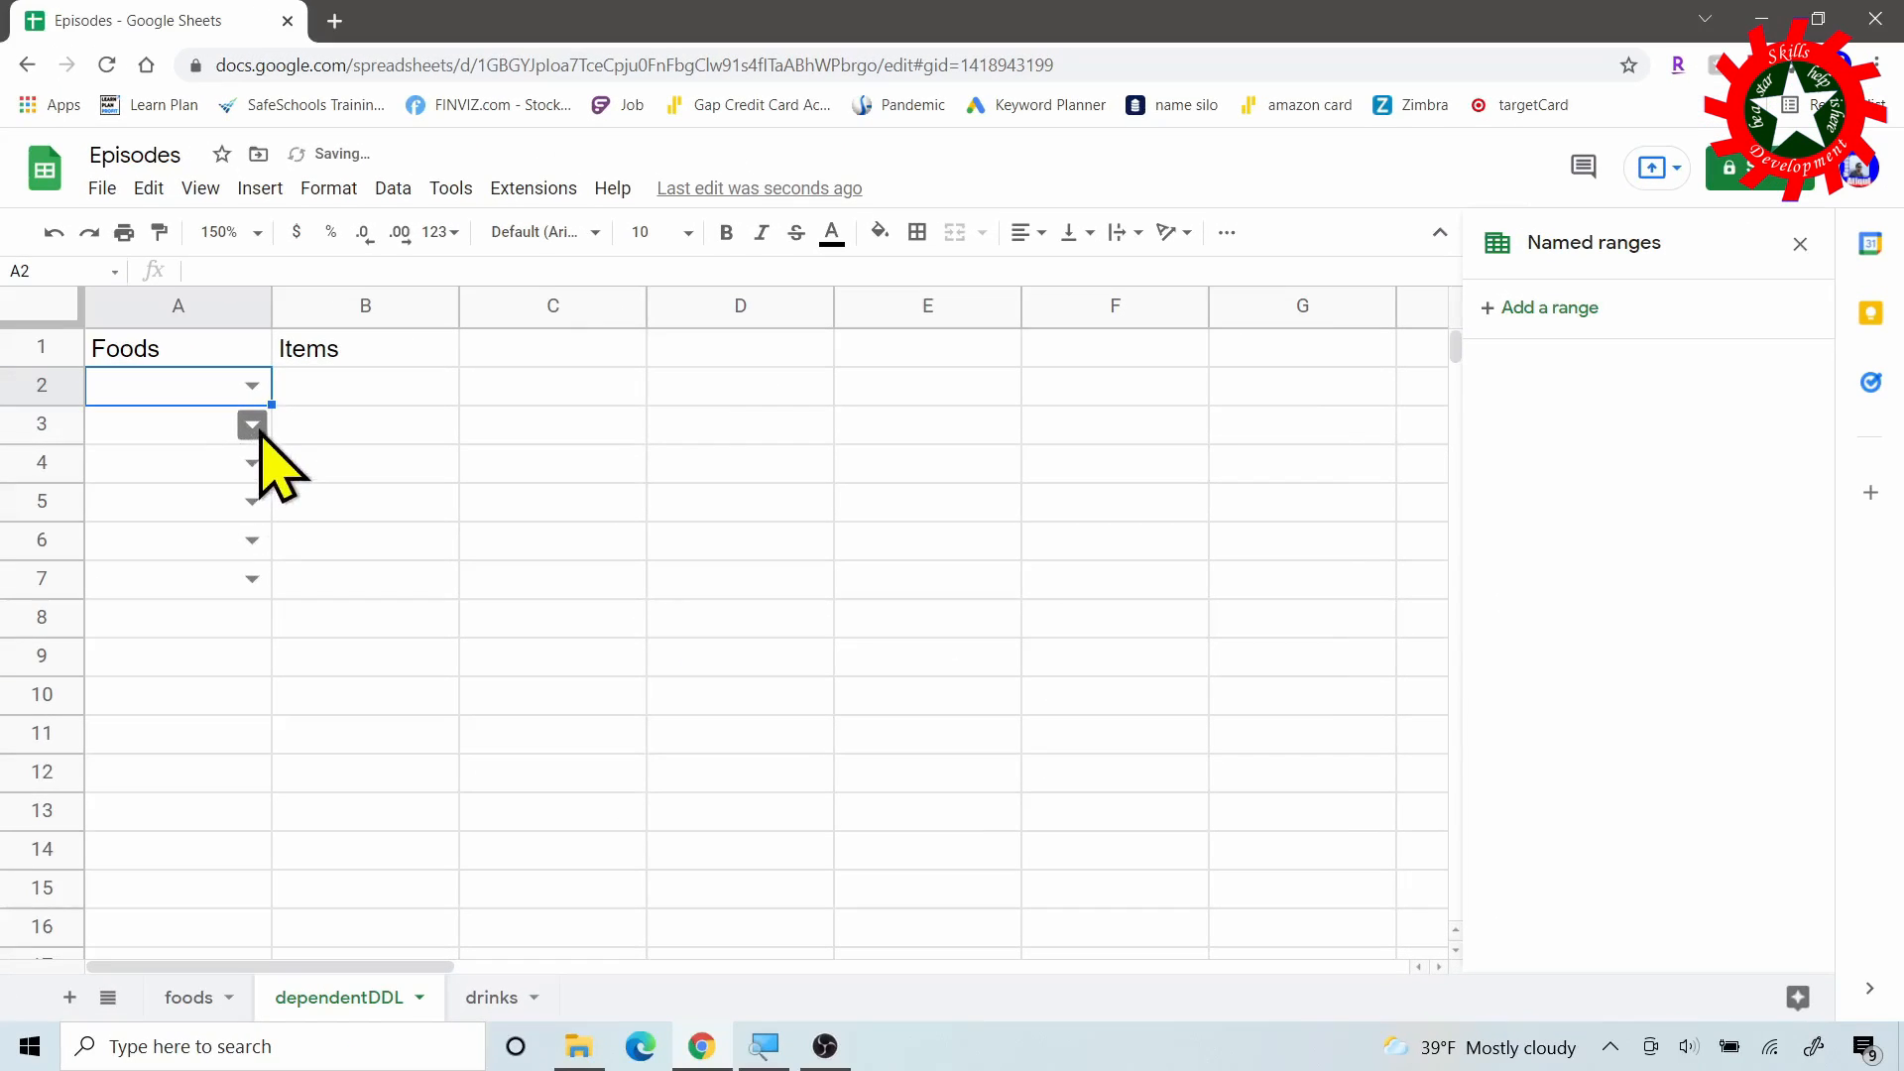
Check the dropdown options in A3 and choose Meat in cell A2.
left_click(253, 424)
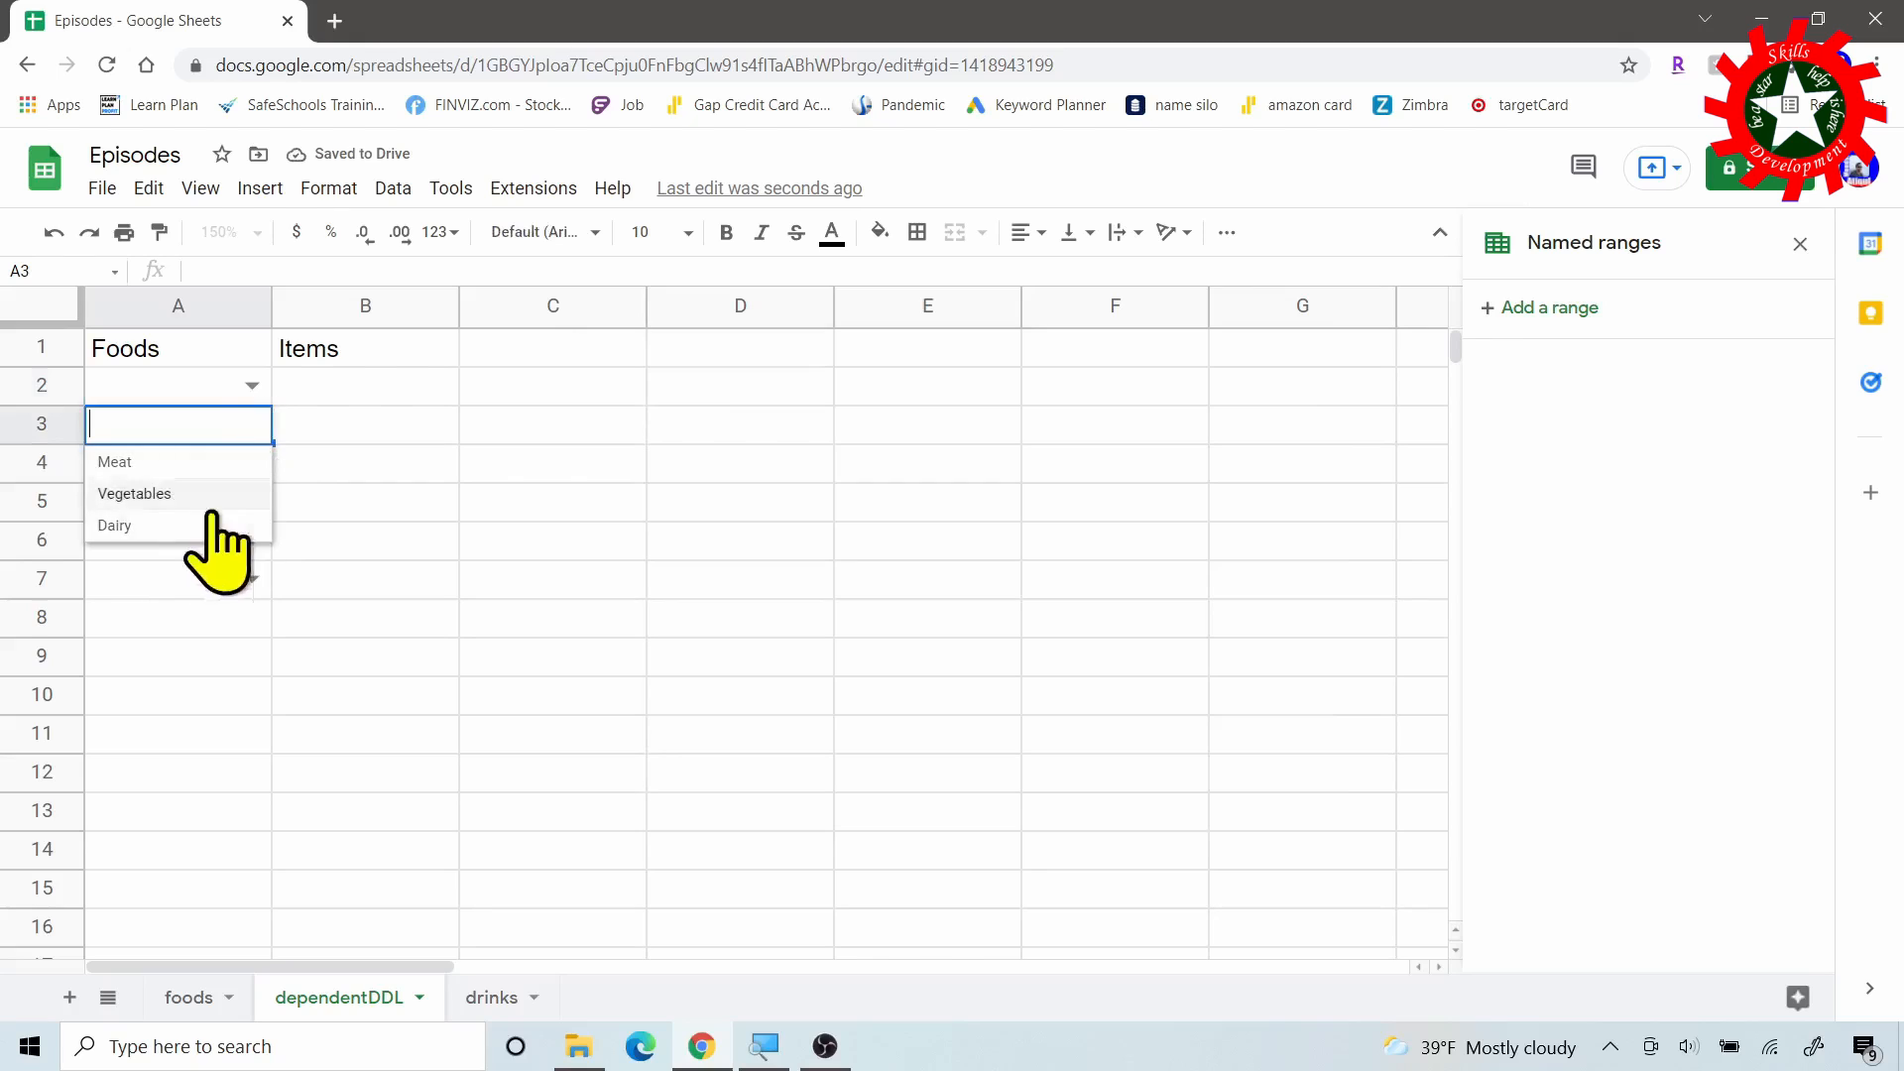
left_click(253, 386)
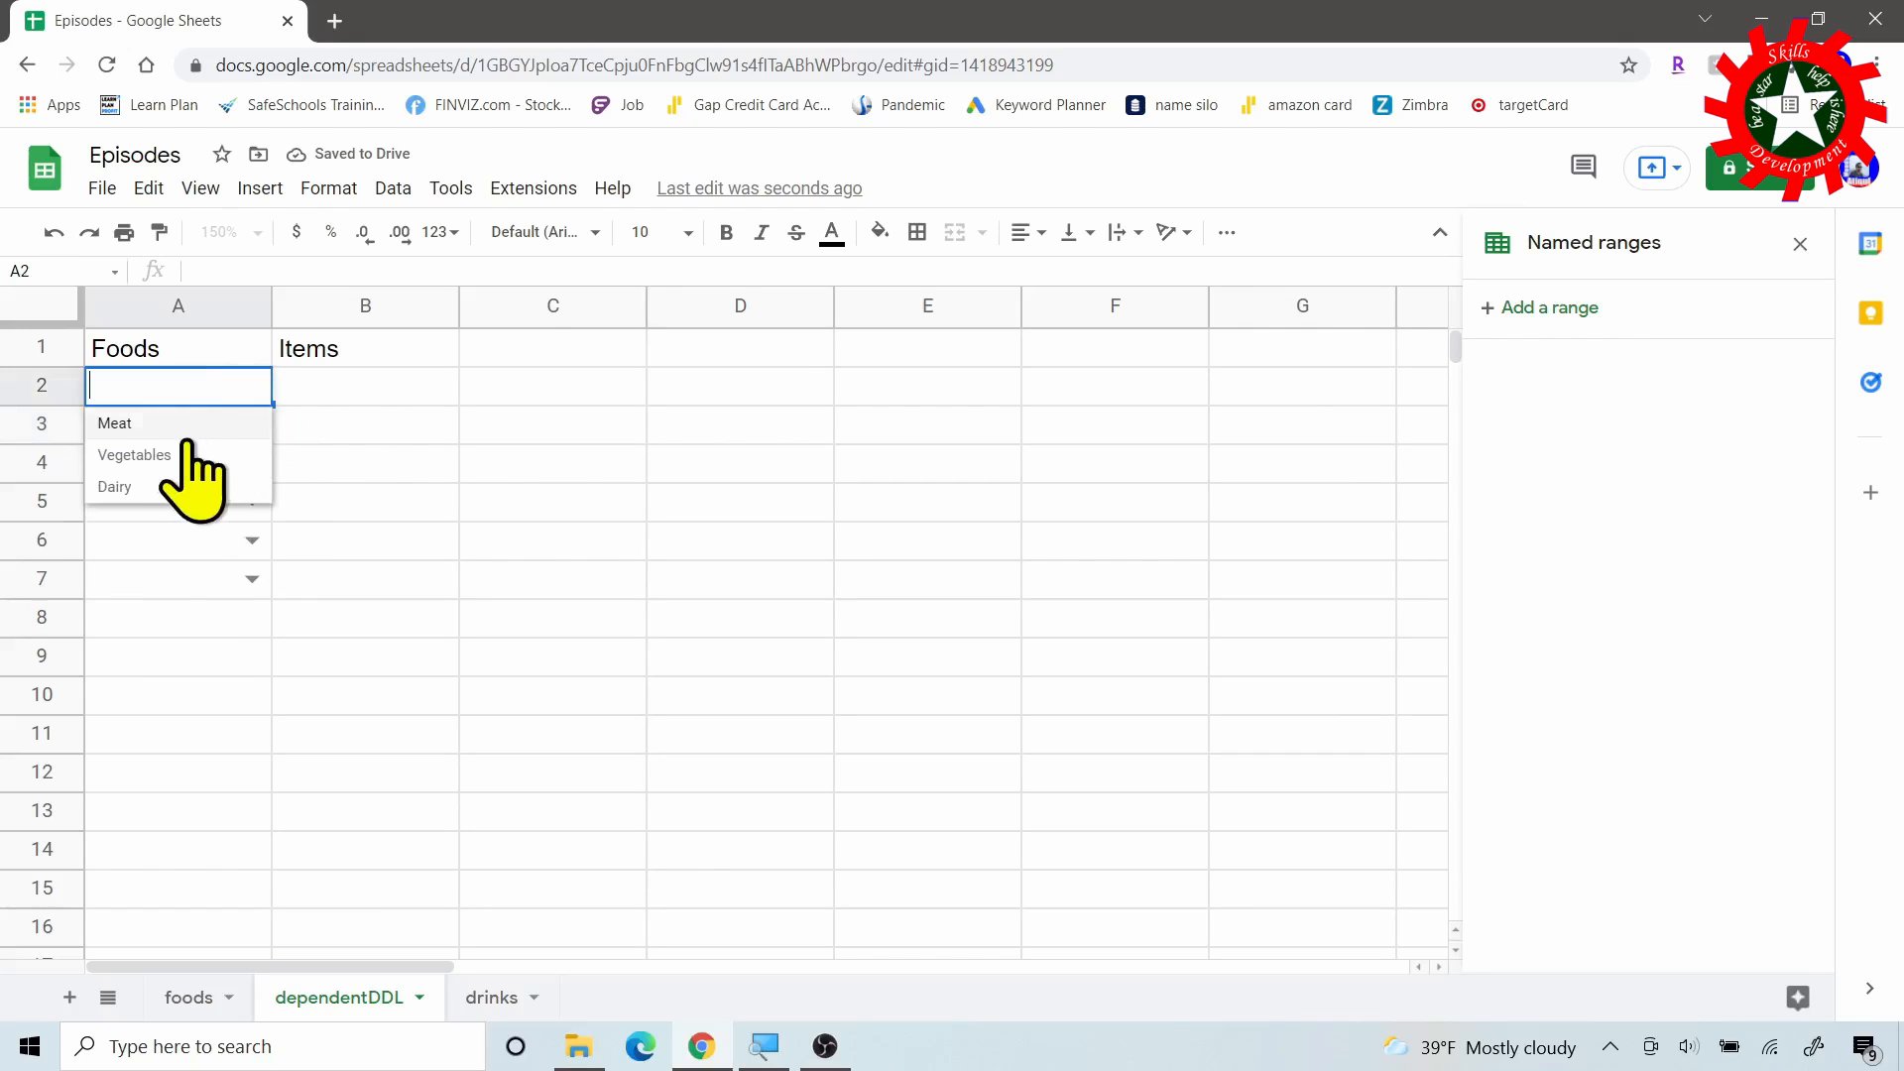
left_click(115, 423)
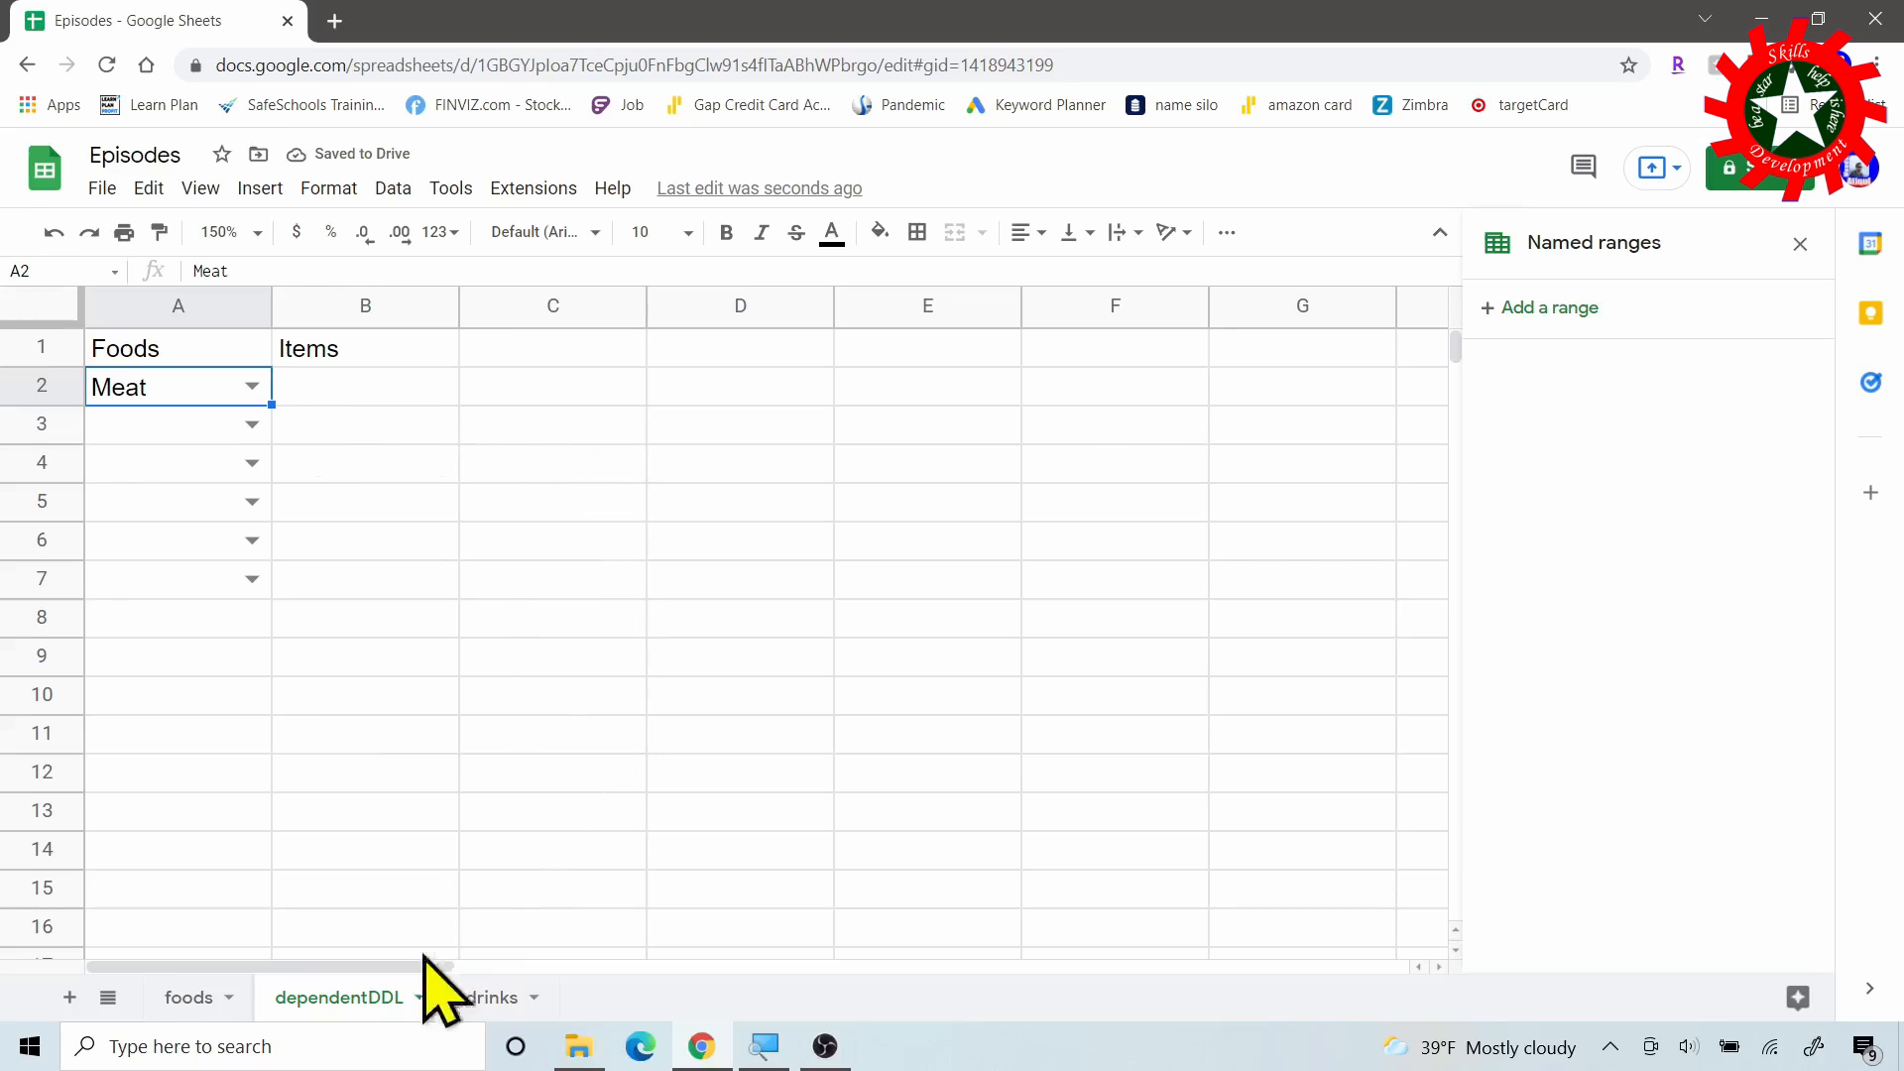
Enter the formula =Iferror(Transpose(INDIRECT(dependentDDL!A2)),"") in cell E3 of the foods sheet.
left_click(191, 997)
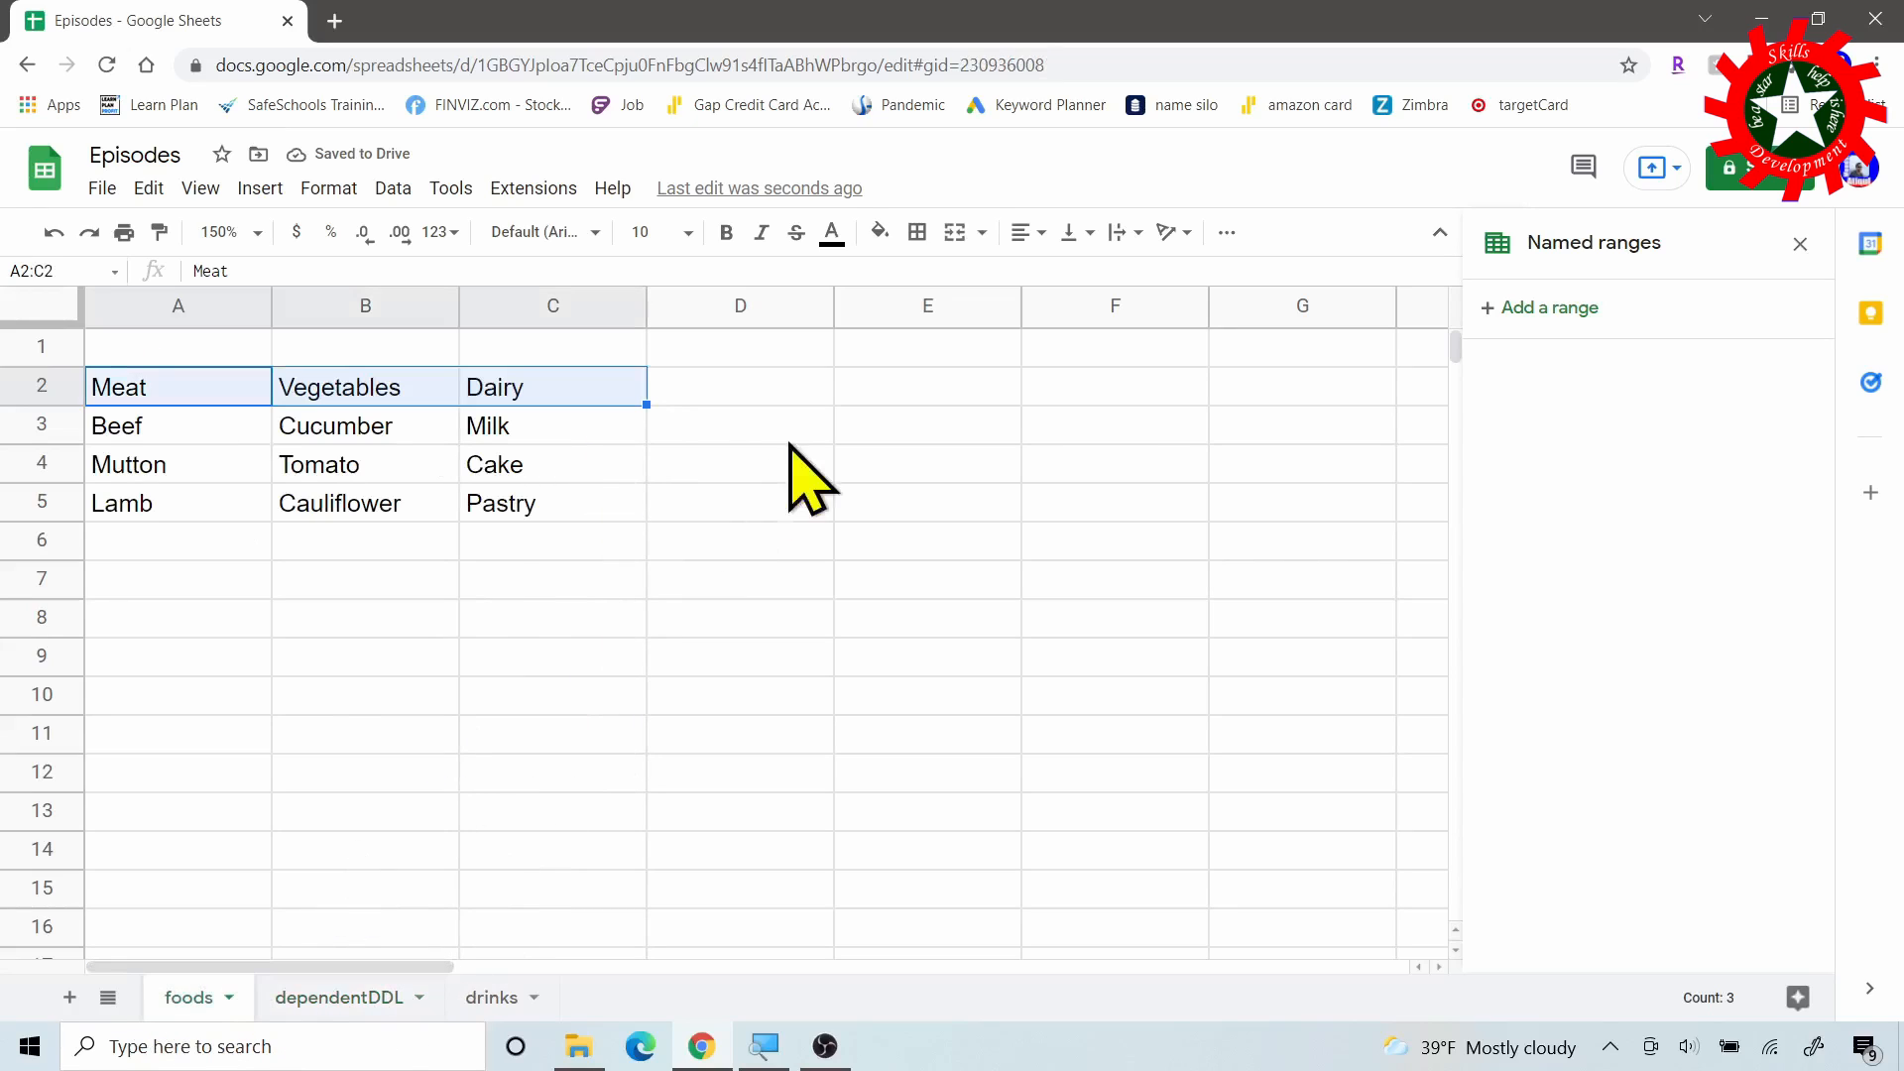
left_click(885, 421)
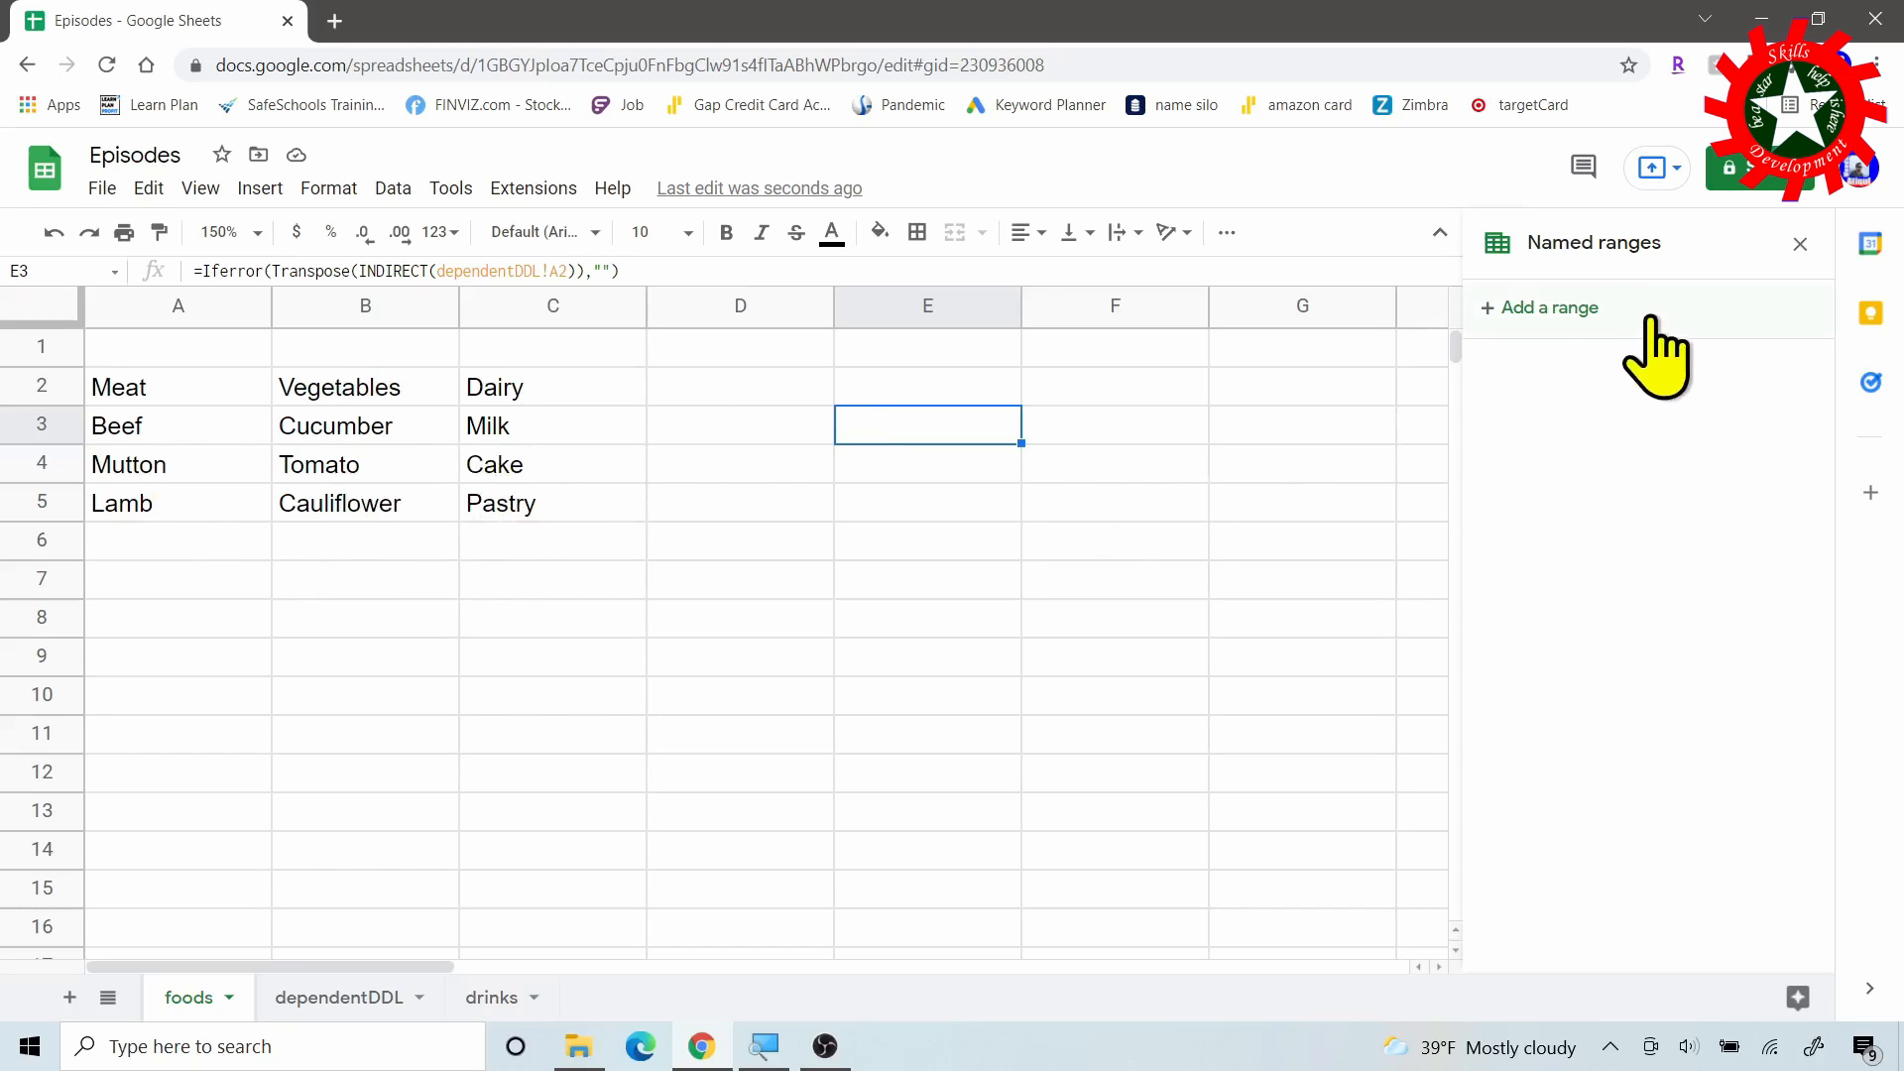
Create a named range called Meat that covers foods!A3:A.
left_click(392, 188)
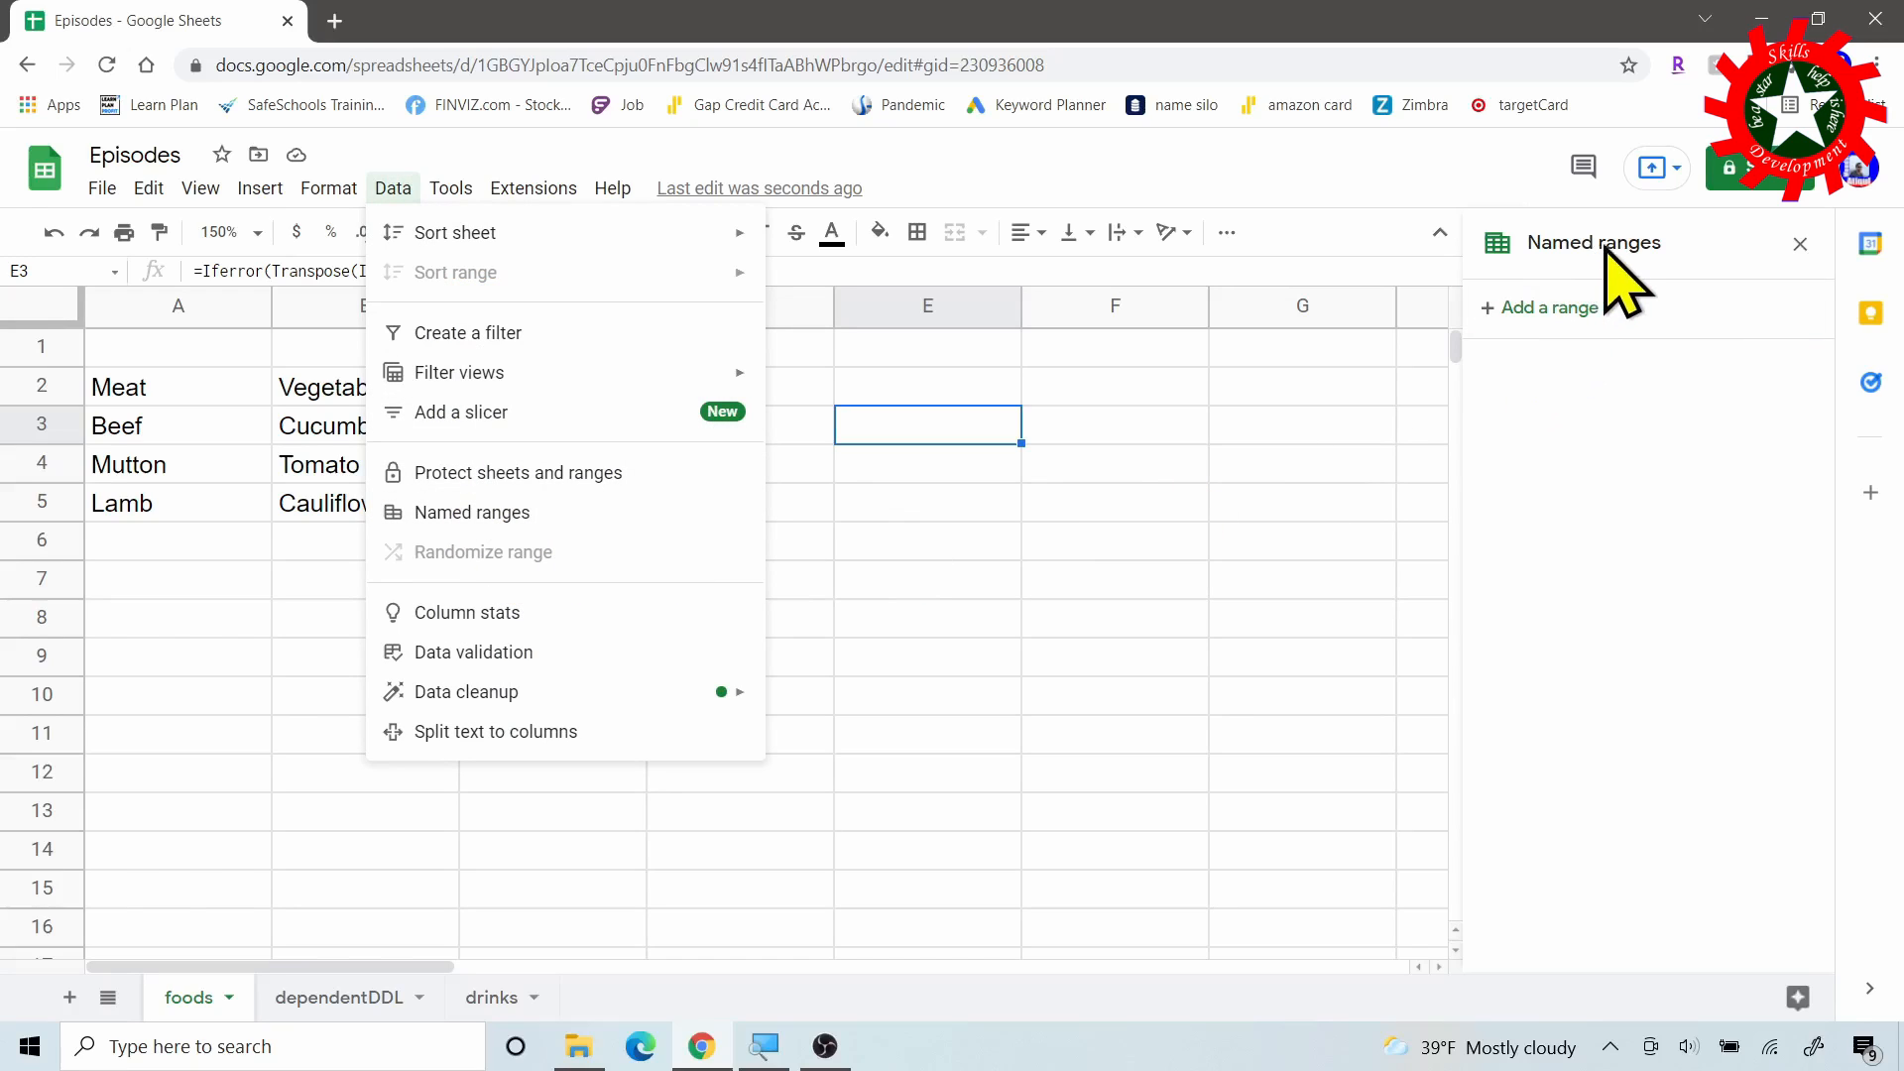
left_click(1543, 308)
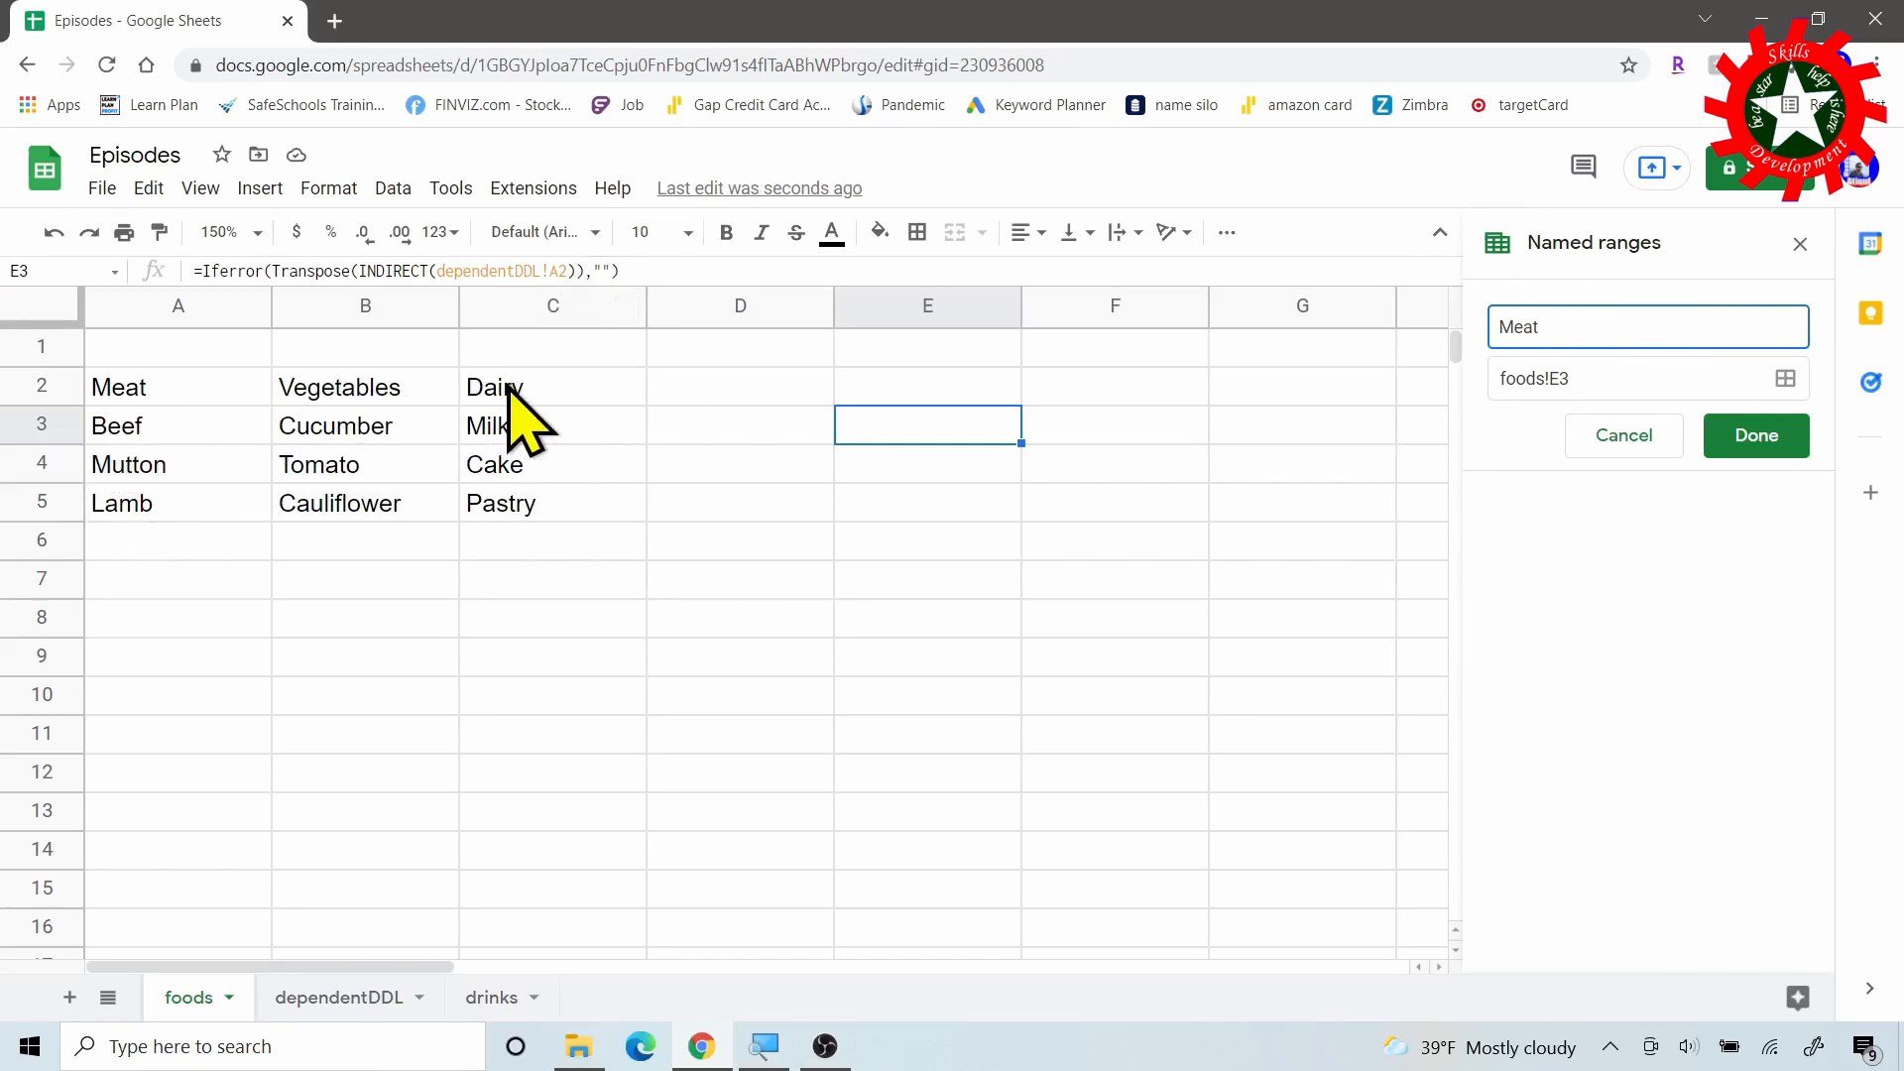
left_click(1587, 382)
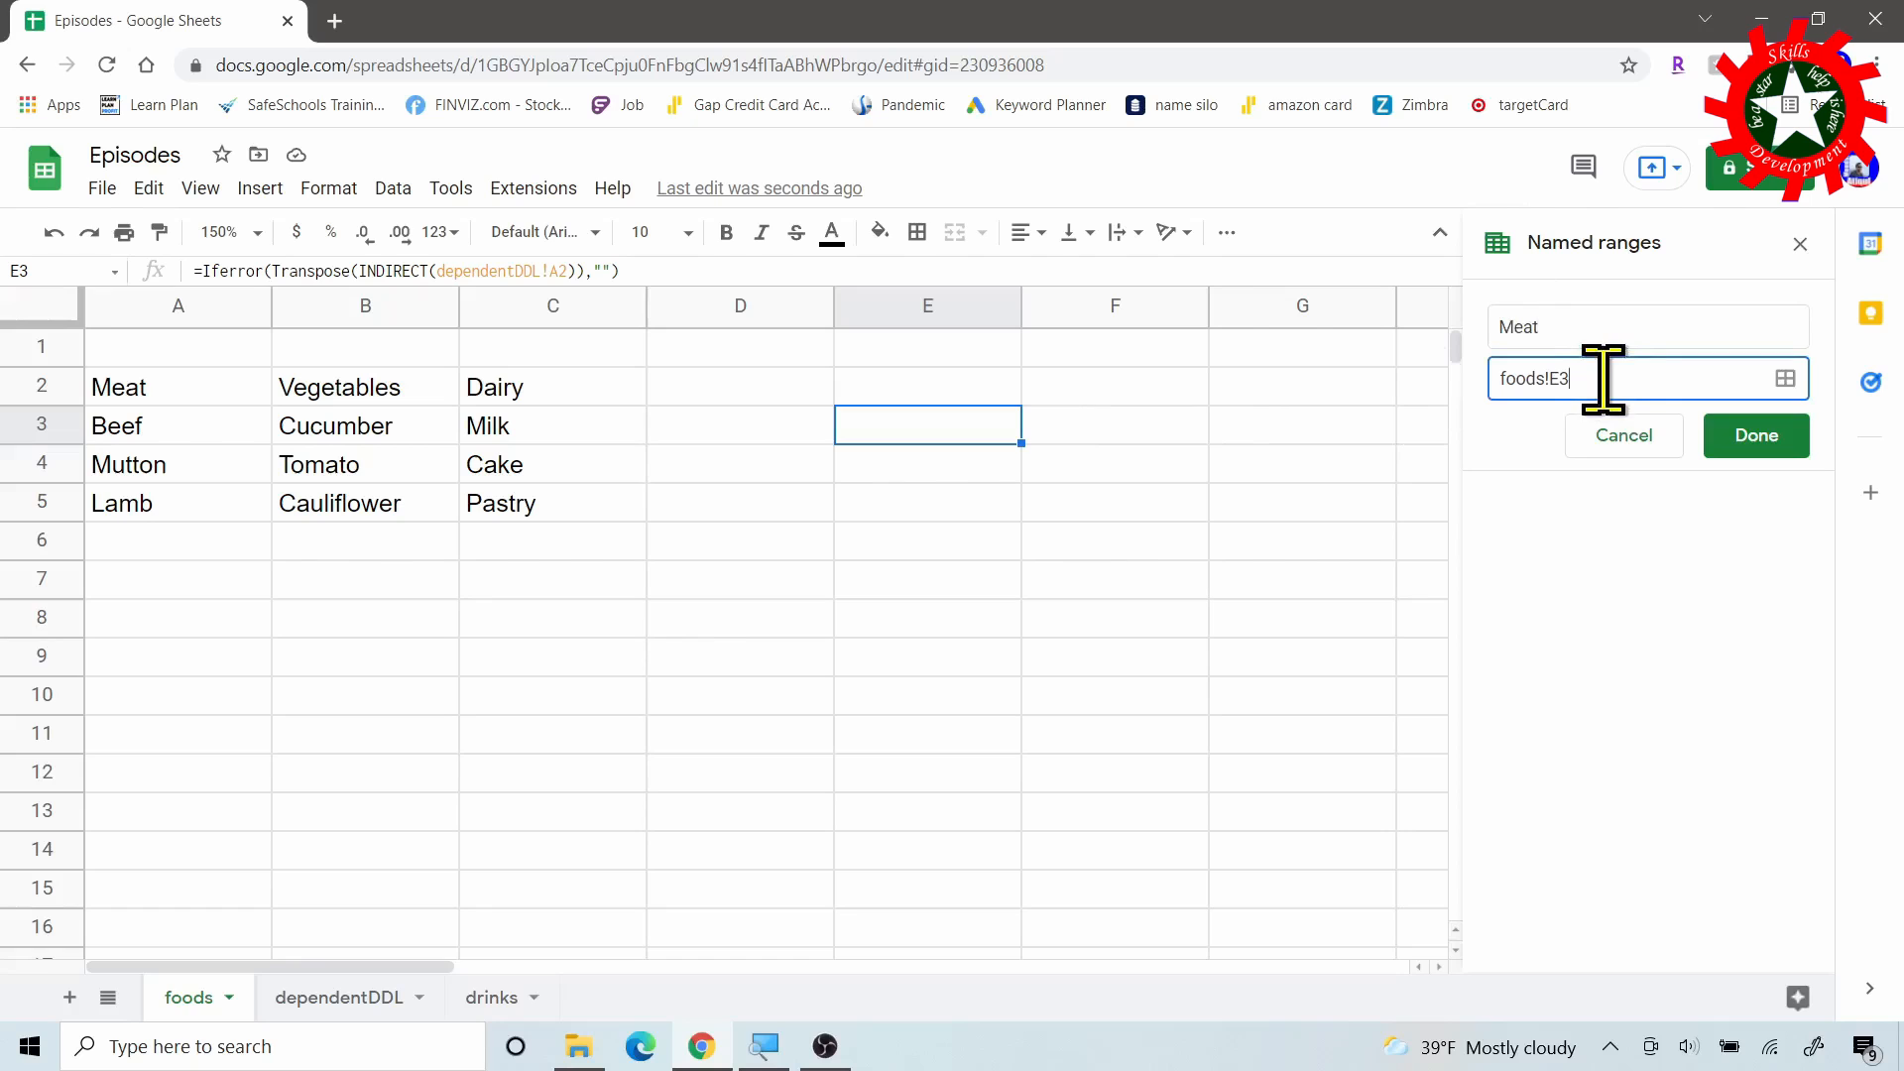
left_click(1785, 378)
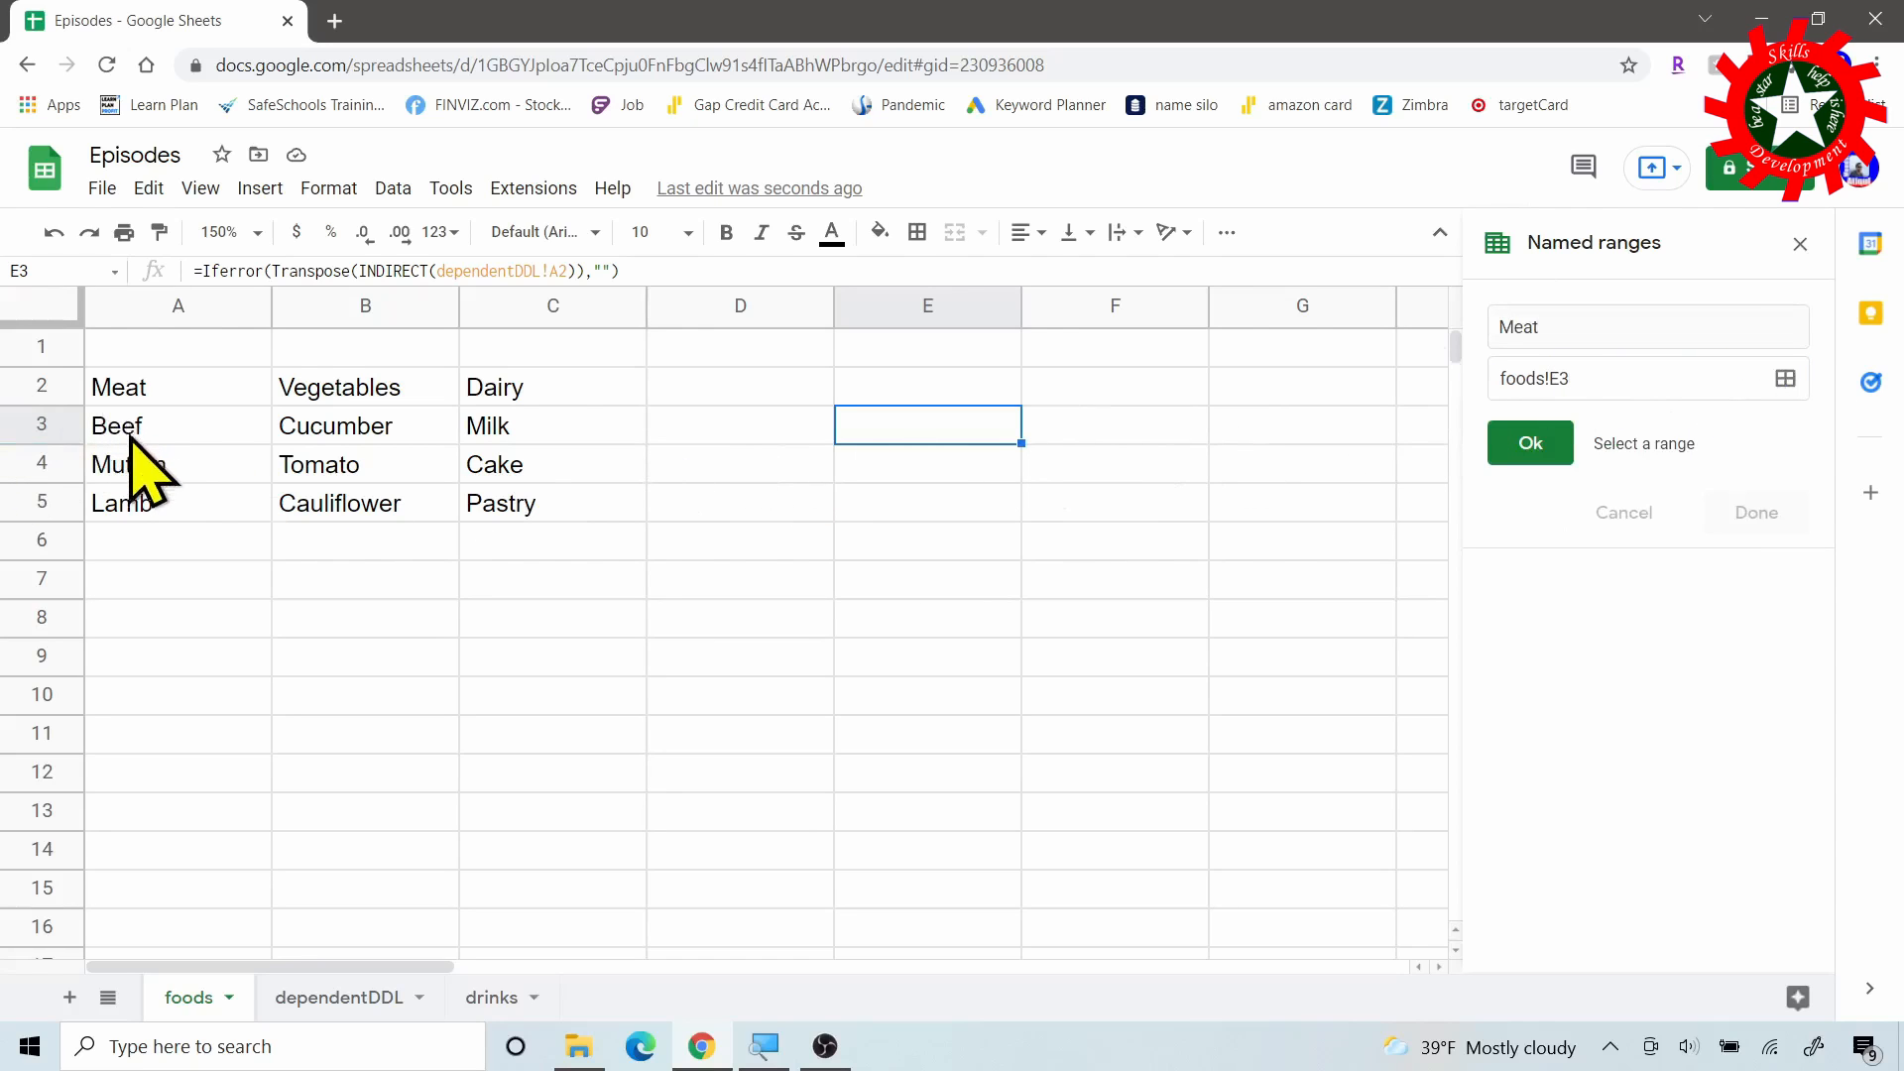
left_click_drag(132, 439, 149, 508)
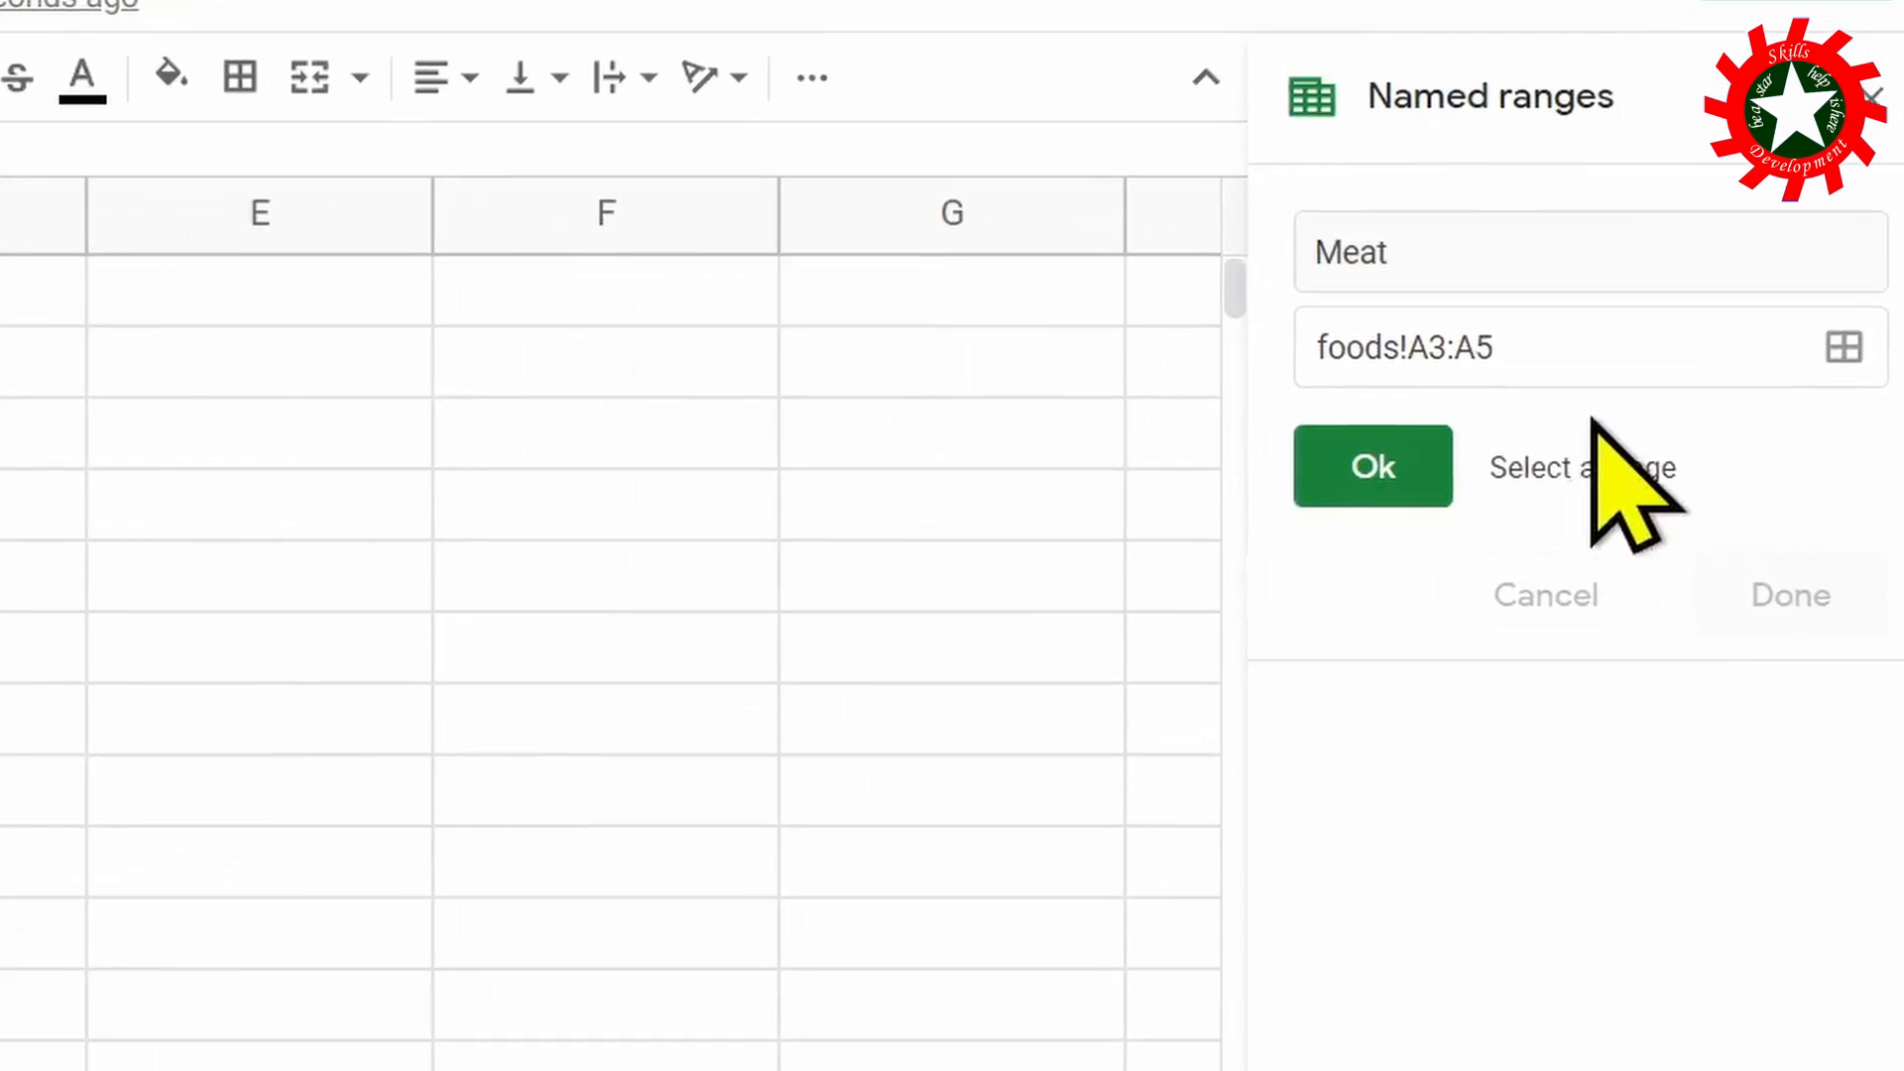
left_click(1535, 334)
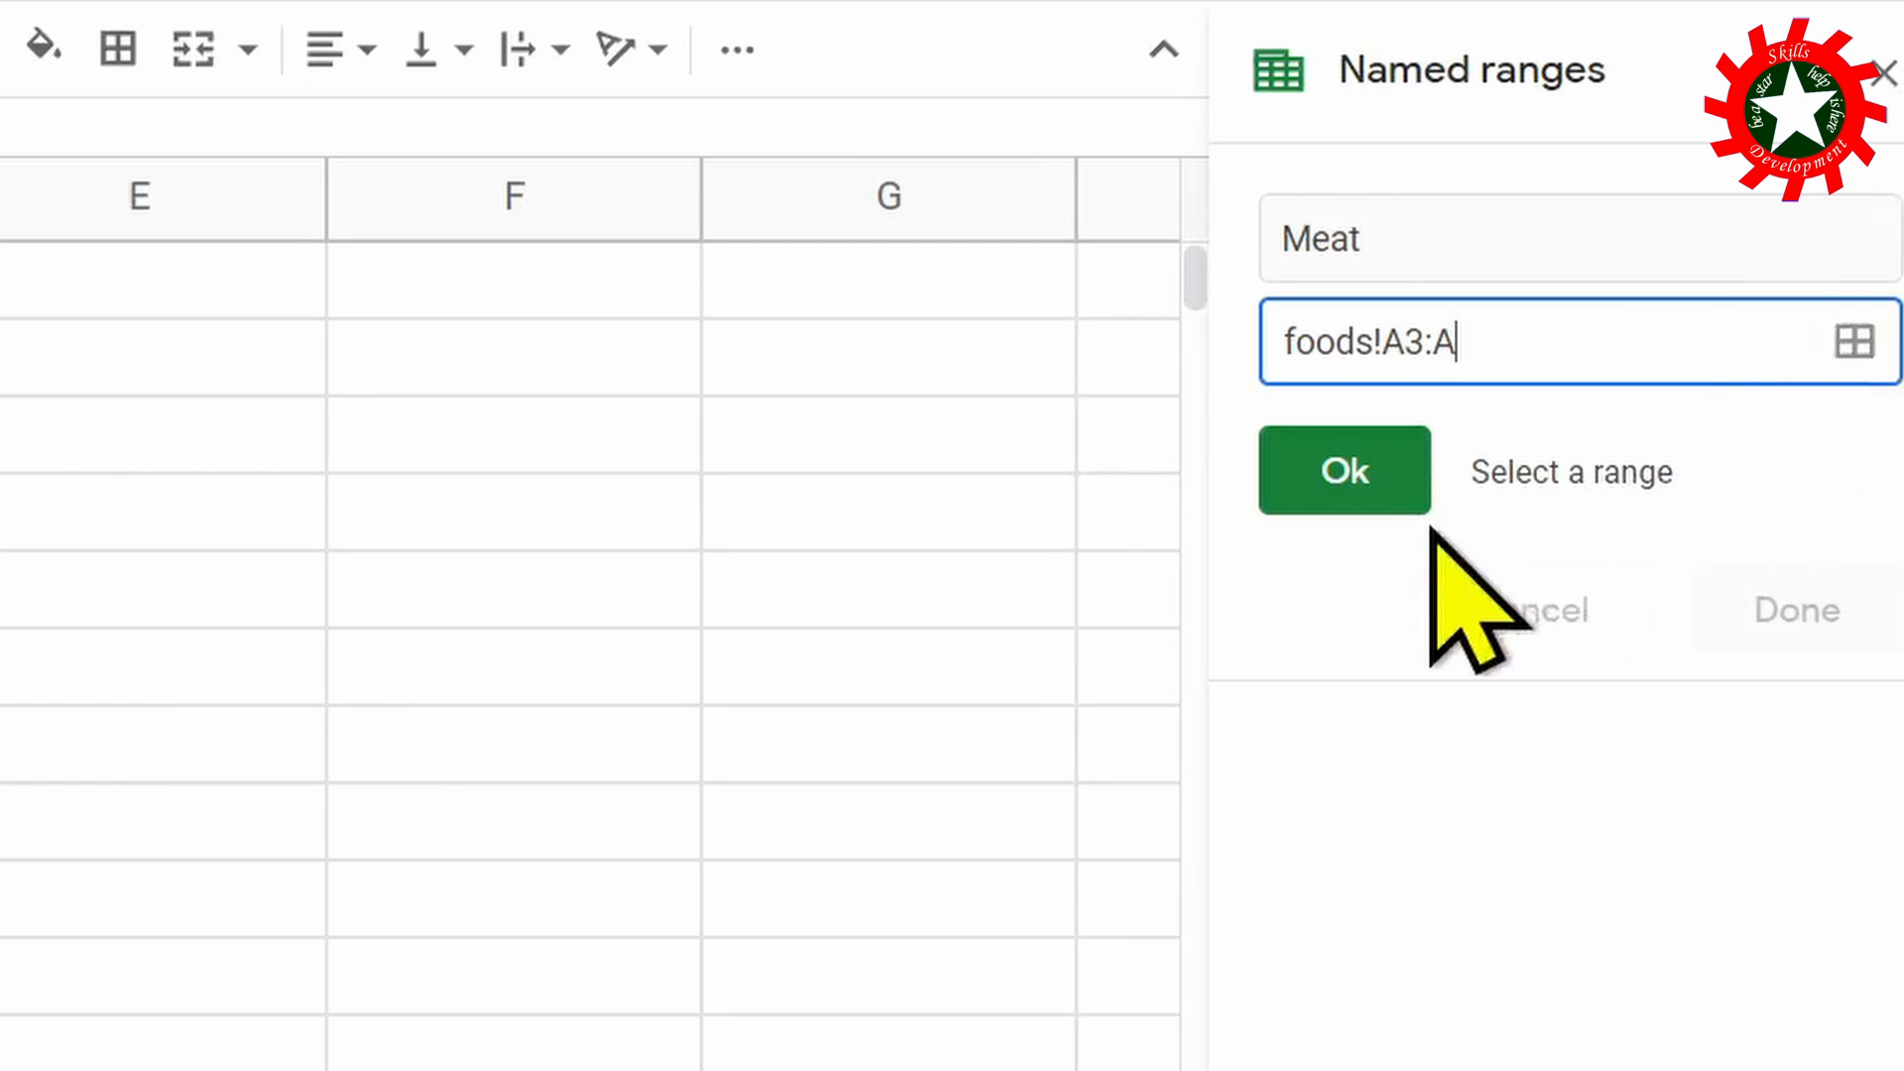
left_click(1344, 486)
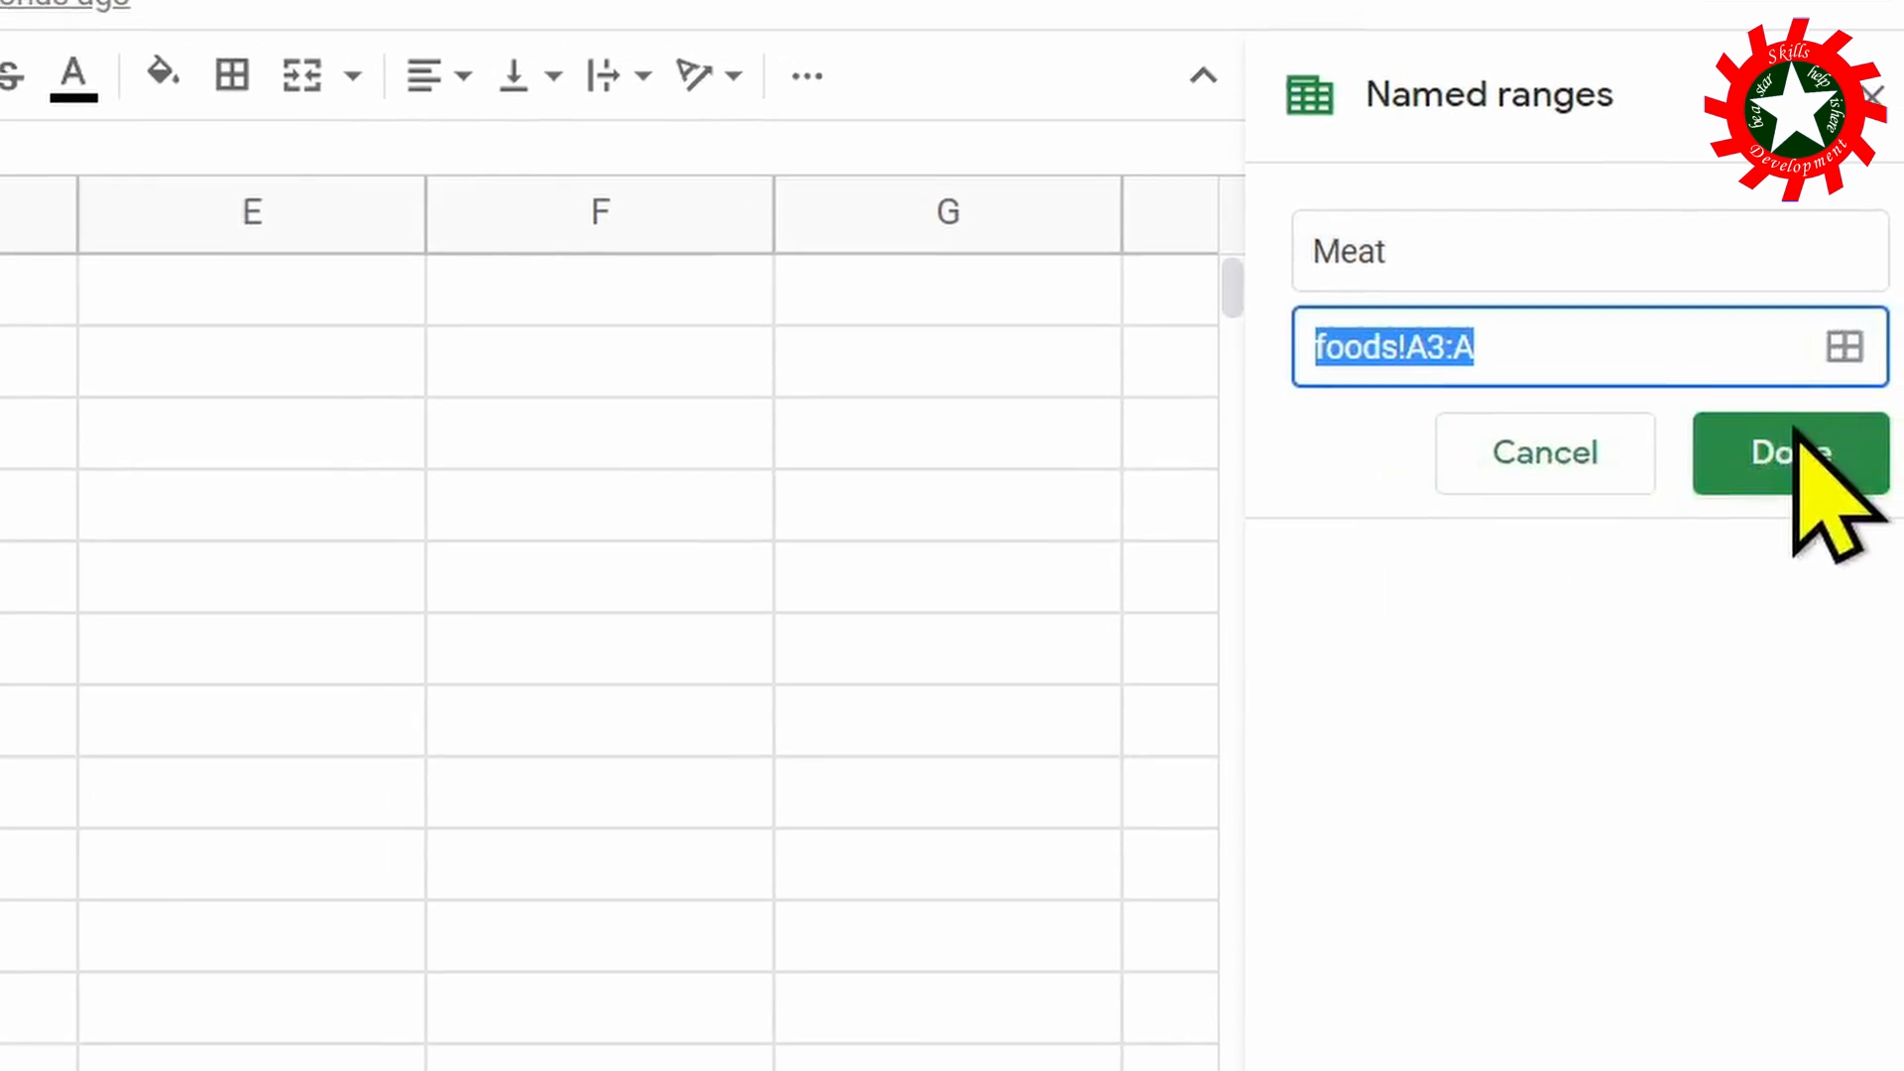
left_click(1775, 456)
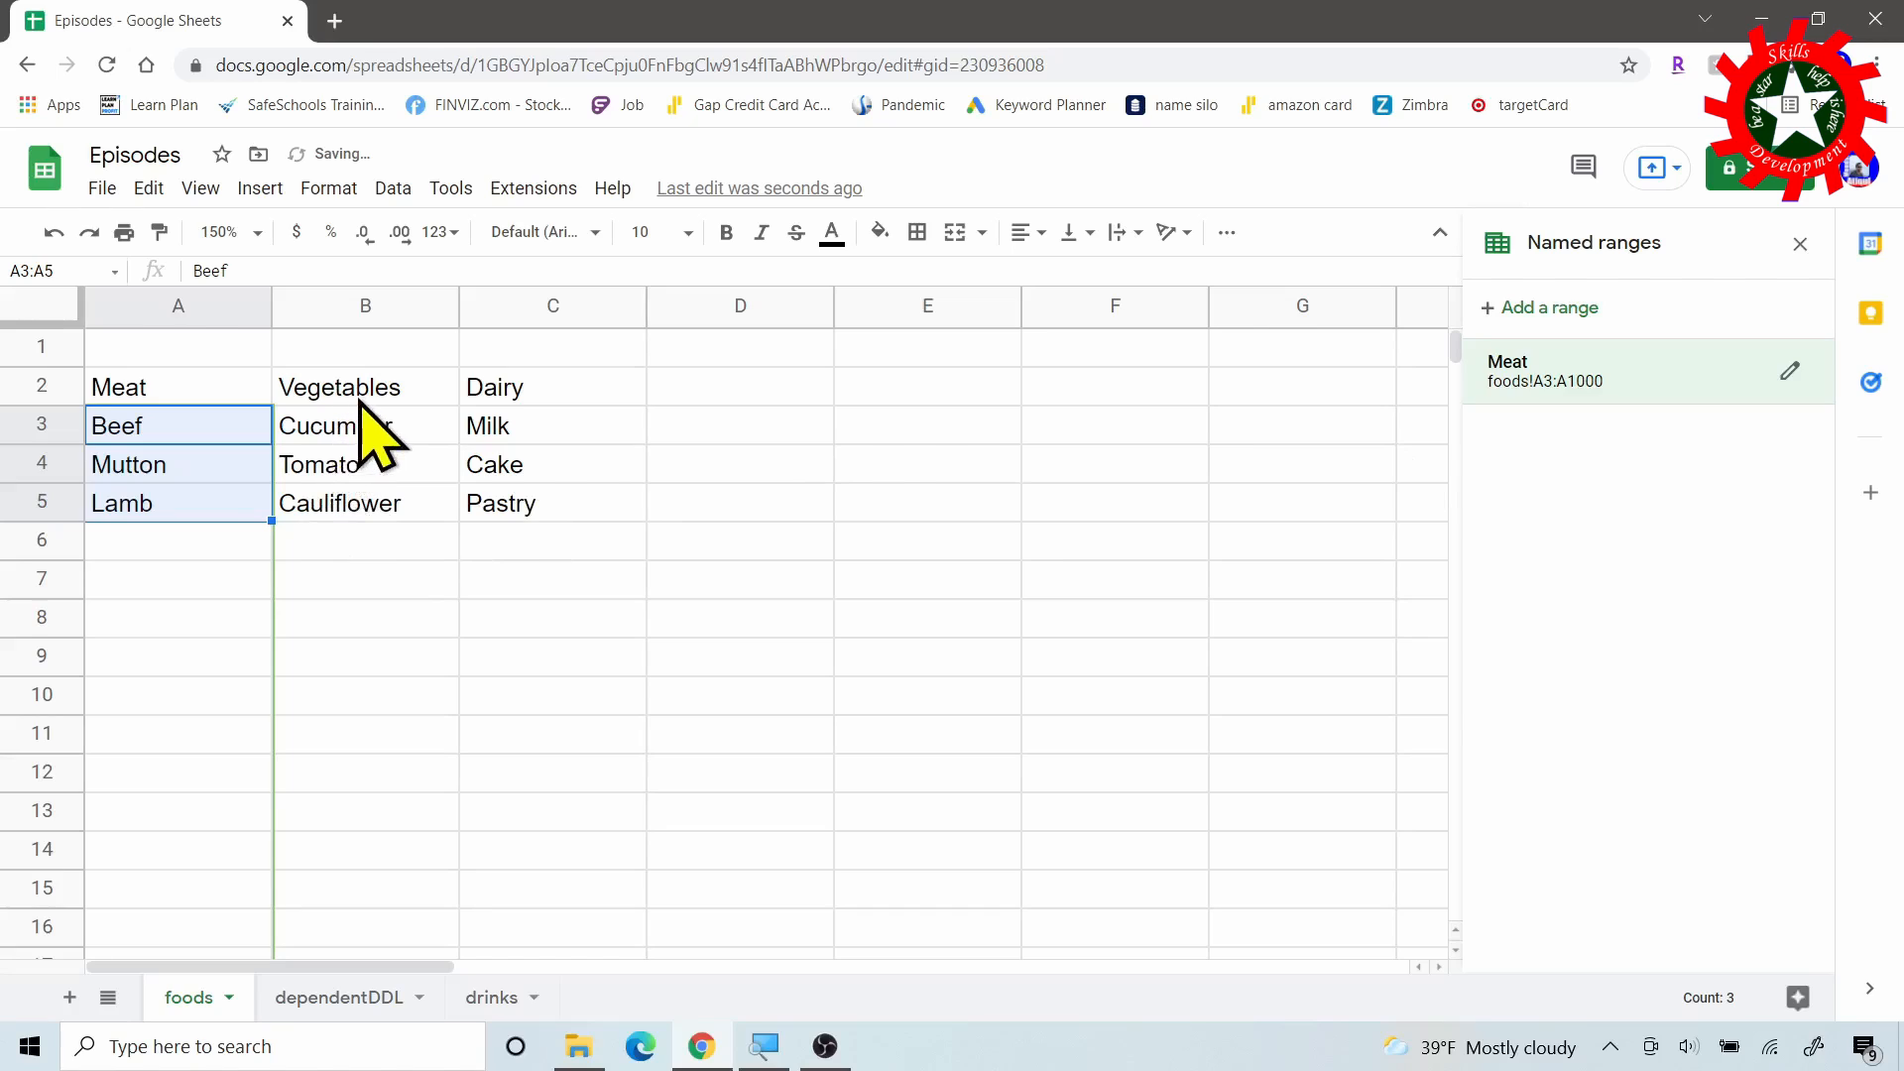
Add a named range called Vegetables that refers to foods!B3:B.
left_click(1502, 307)
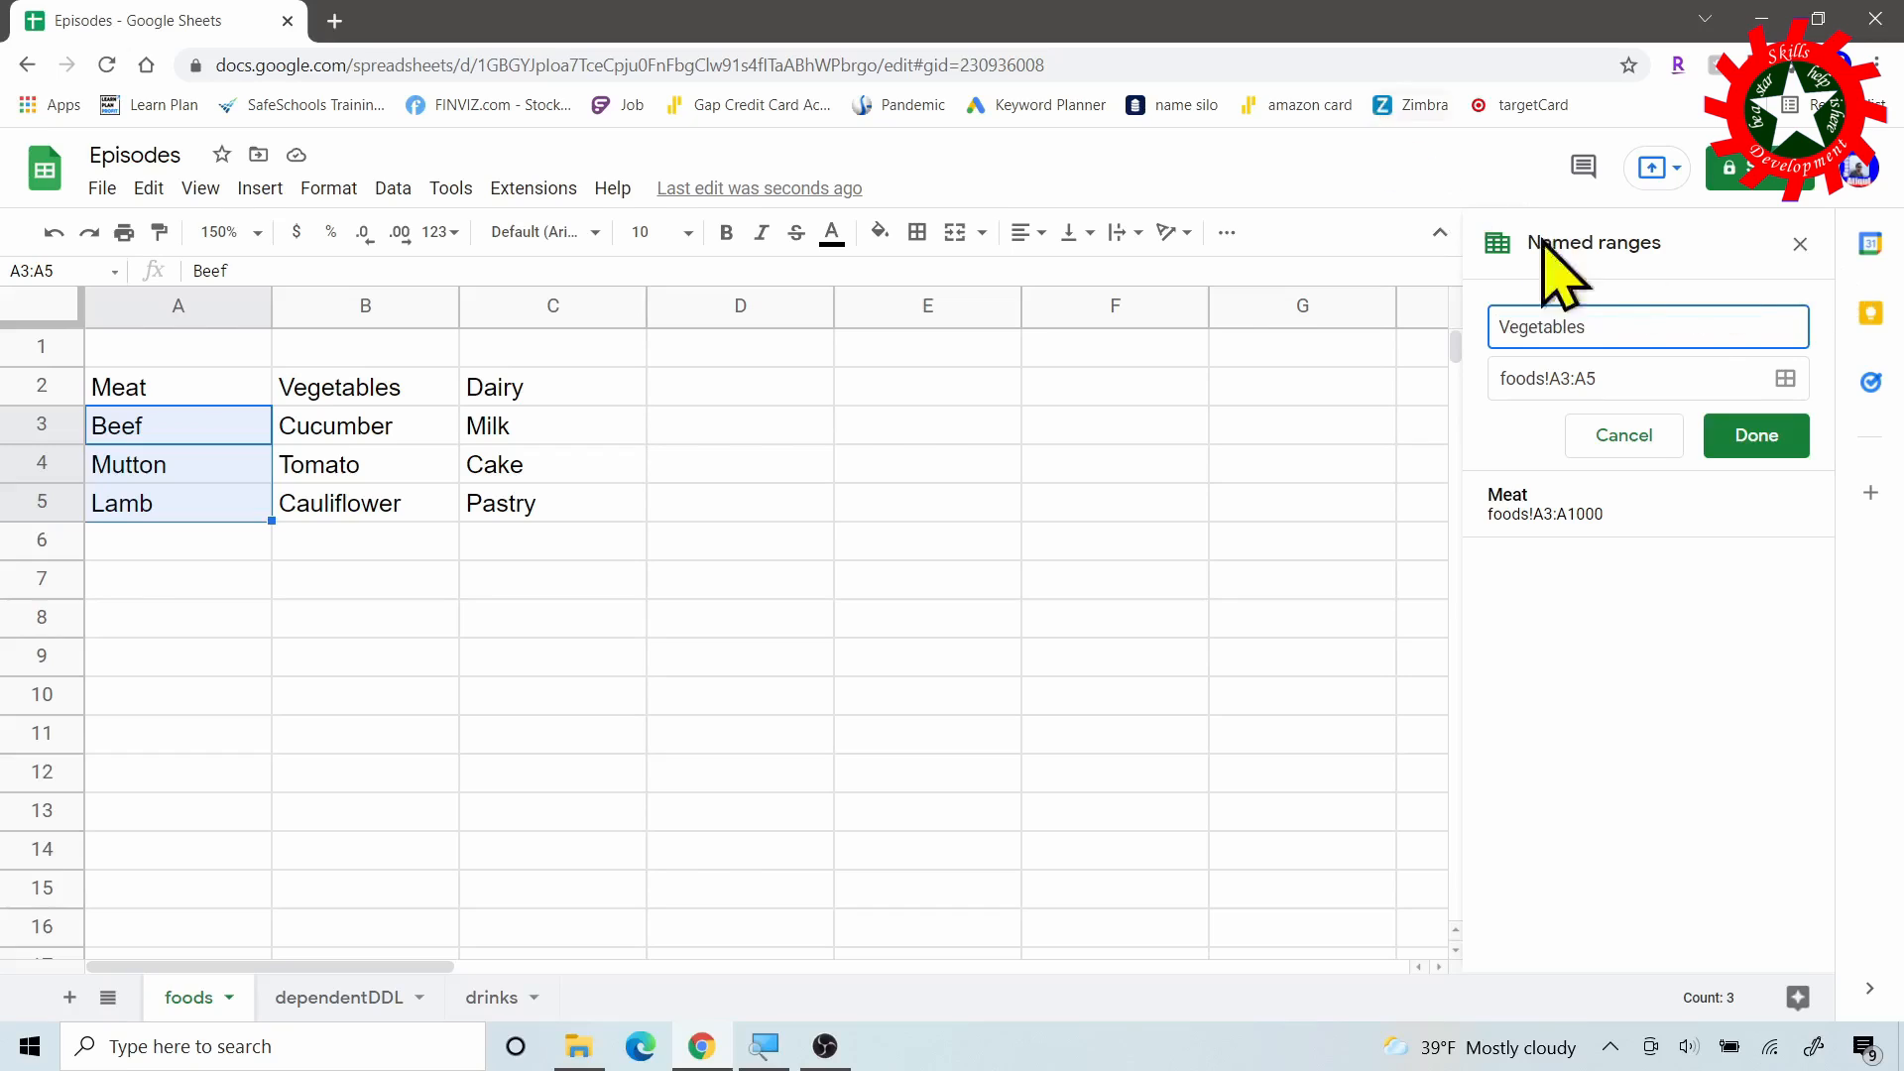
left_click(1785, 377)
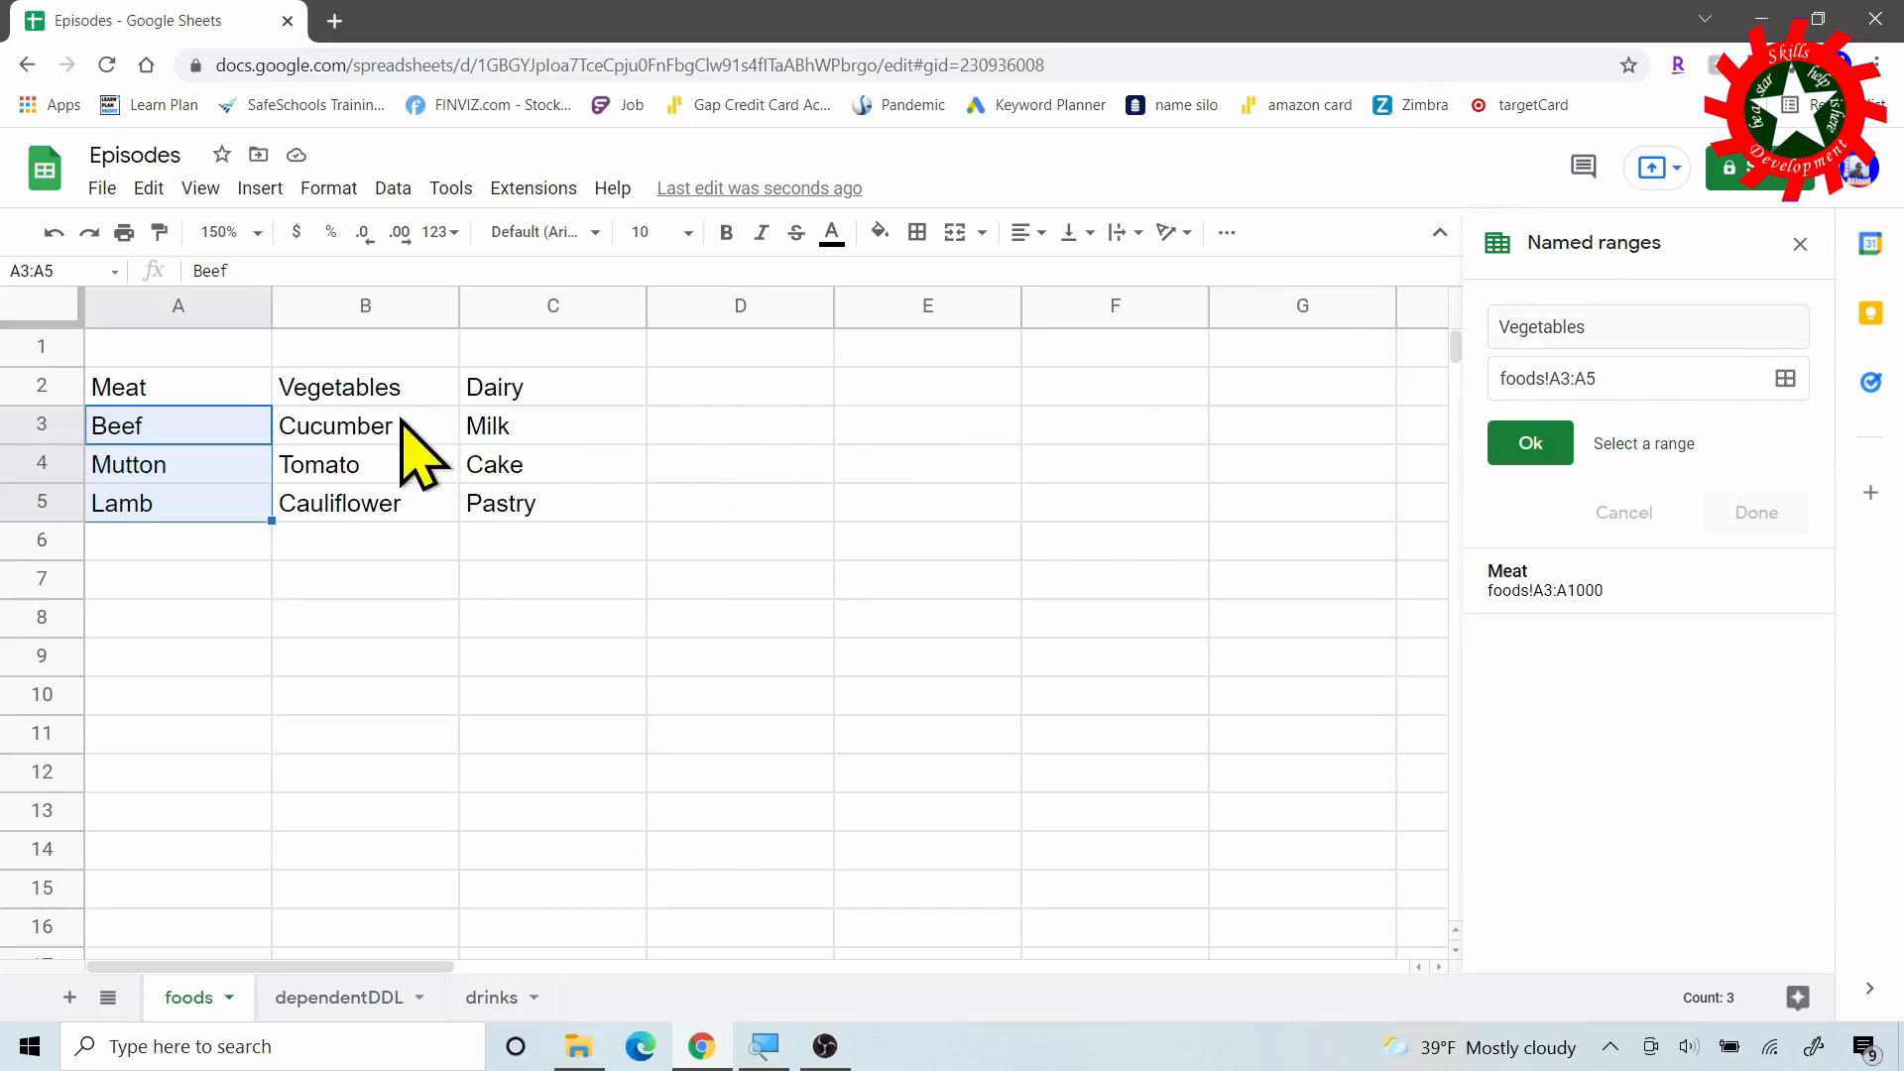
left_click_drag(397, 429, 411, 522)
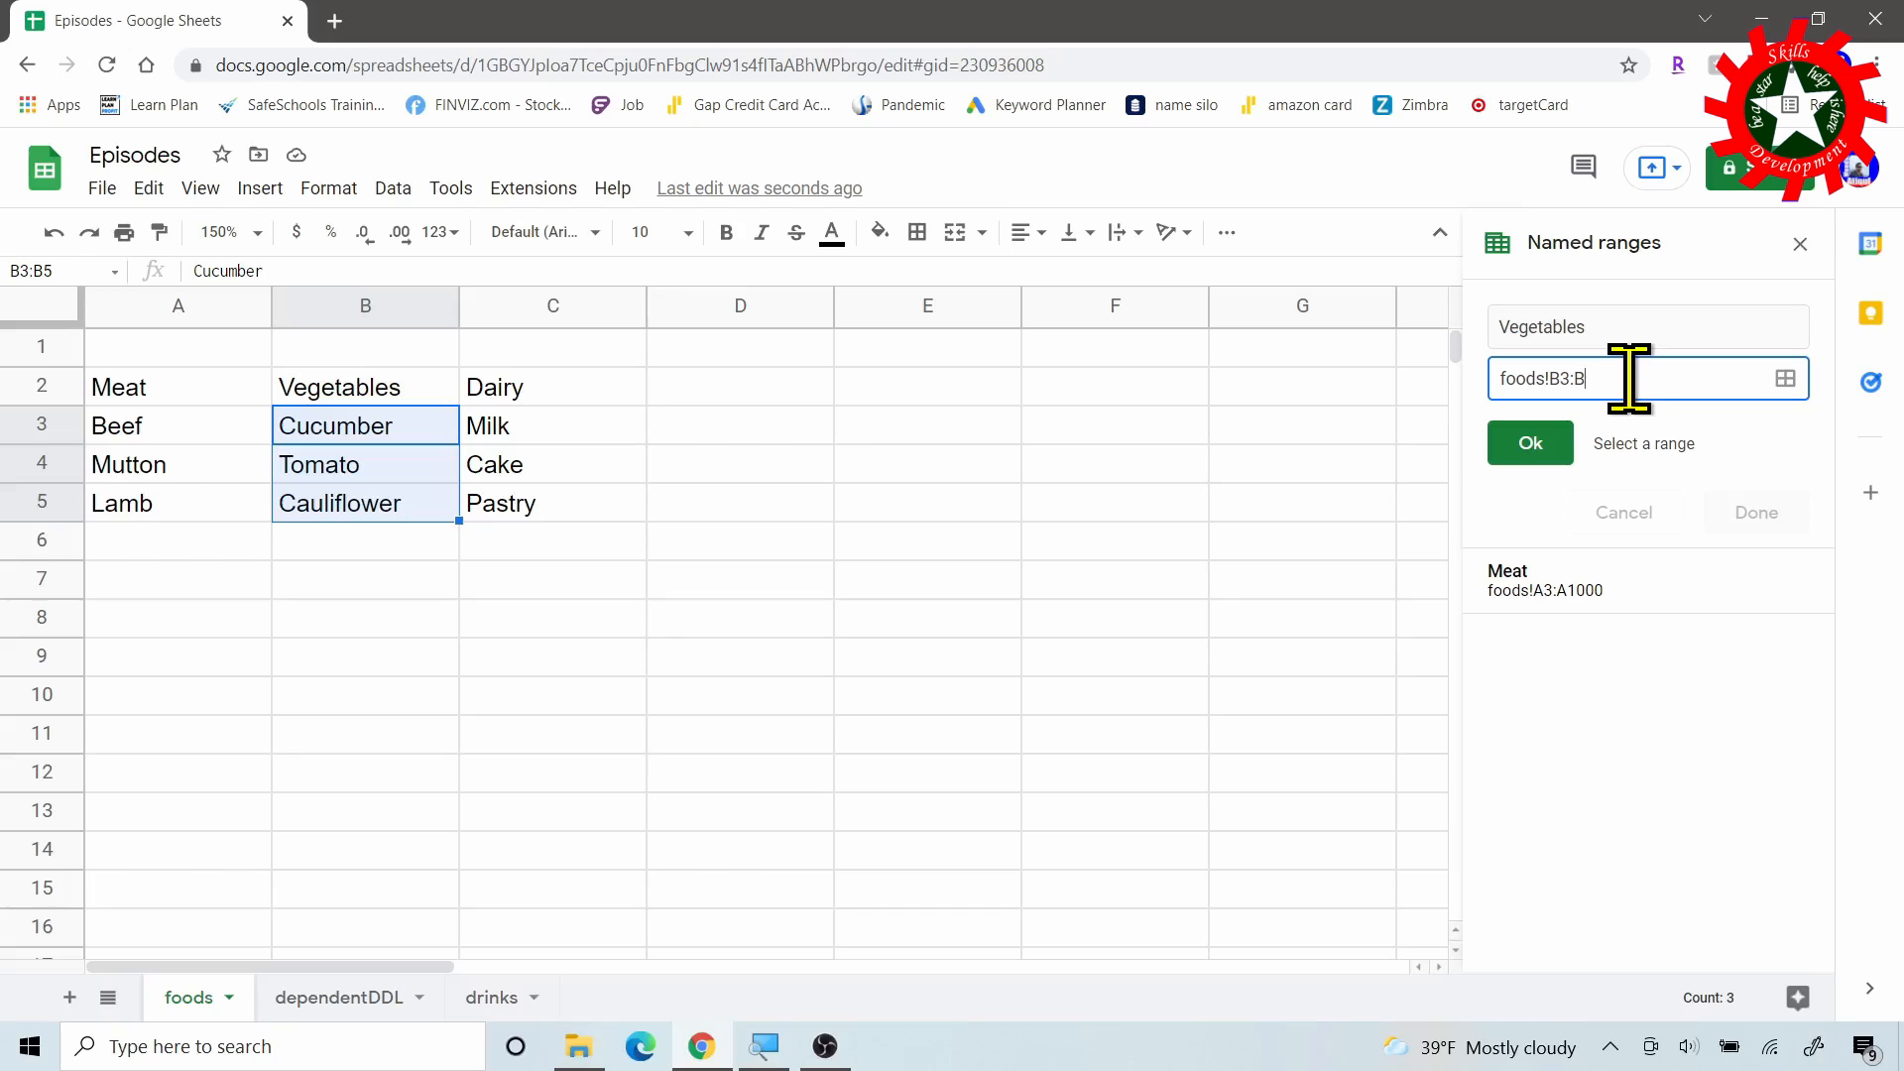
left_click(1540, 454)
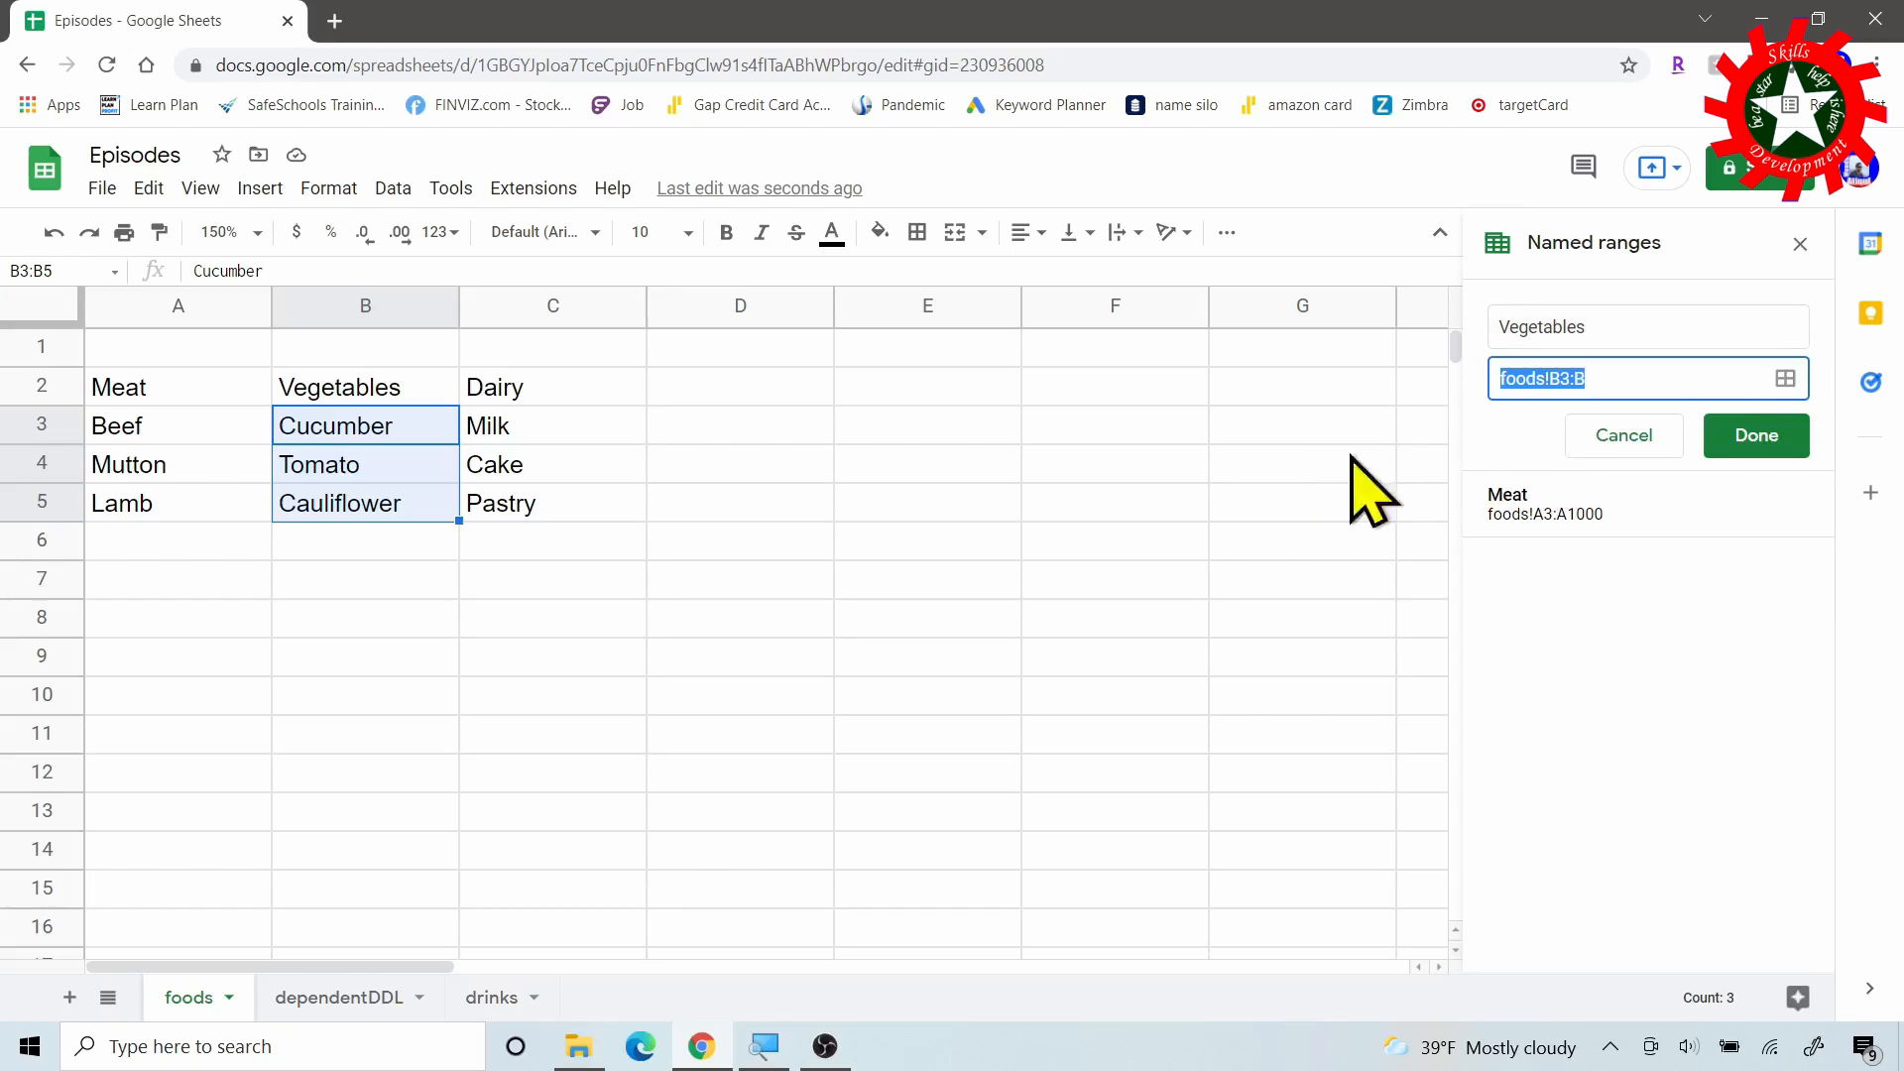
left_click(1758, 436)
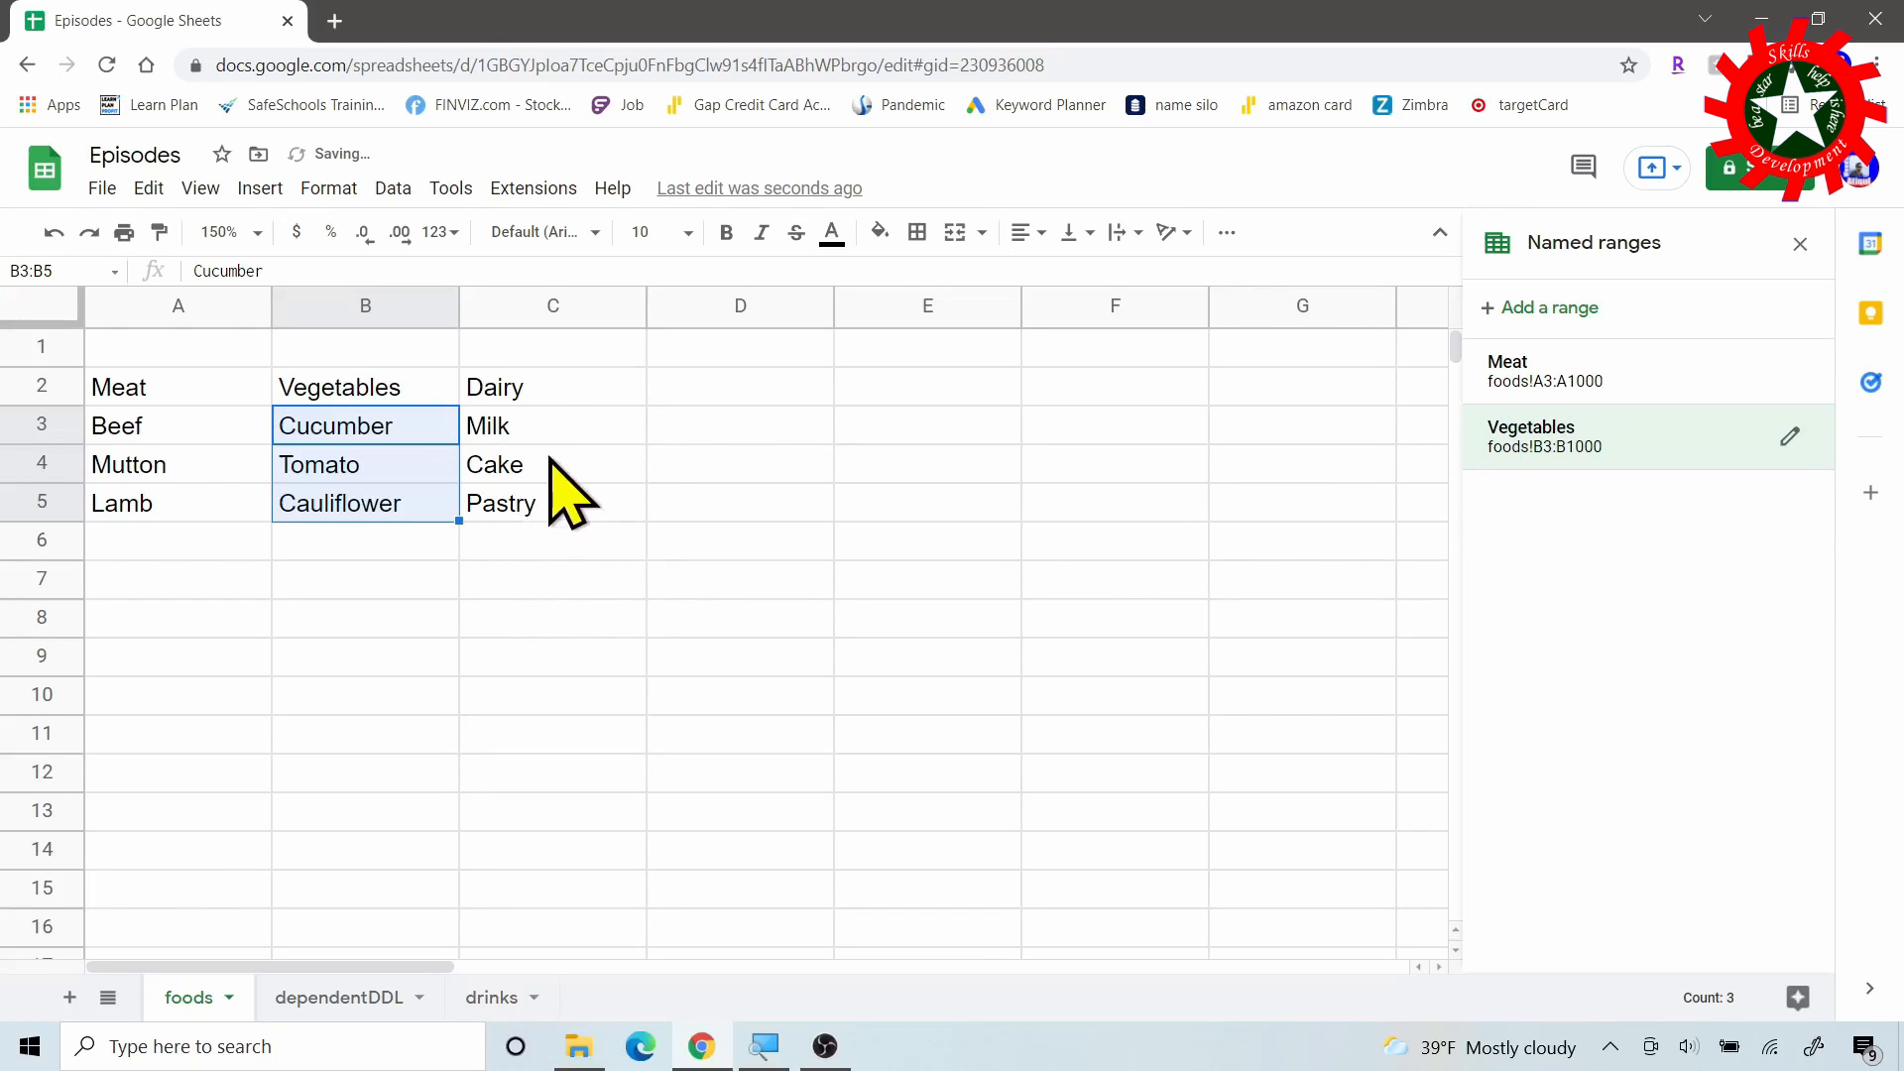
Define the named range Dairy for the cells foods!C3:C.
left_click(556, 388)
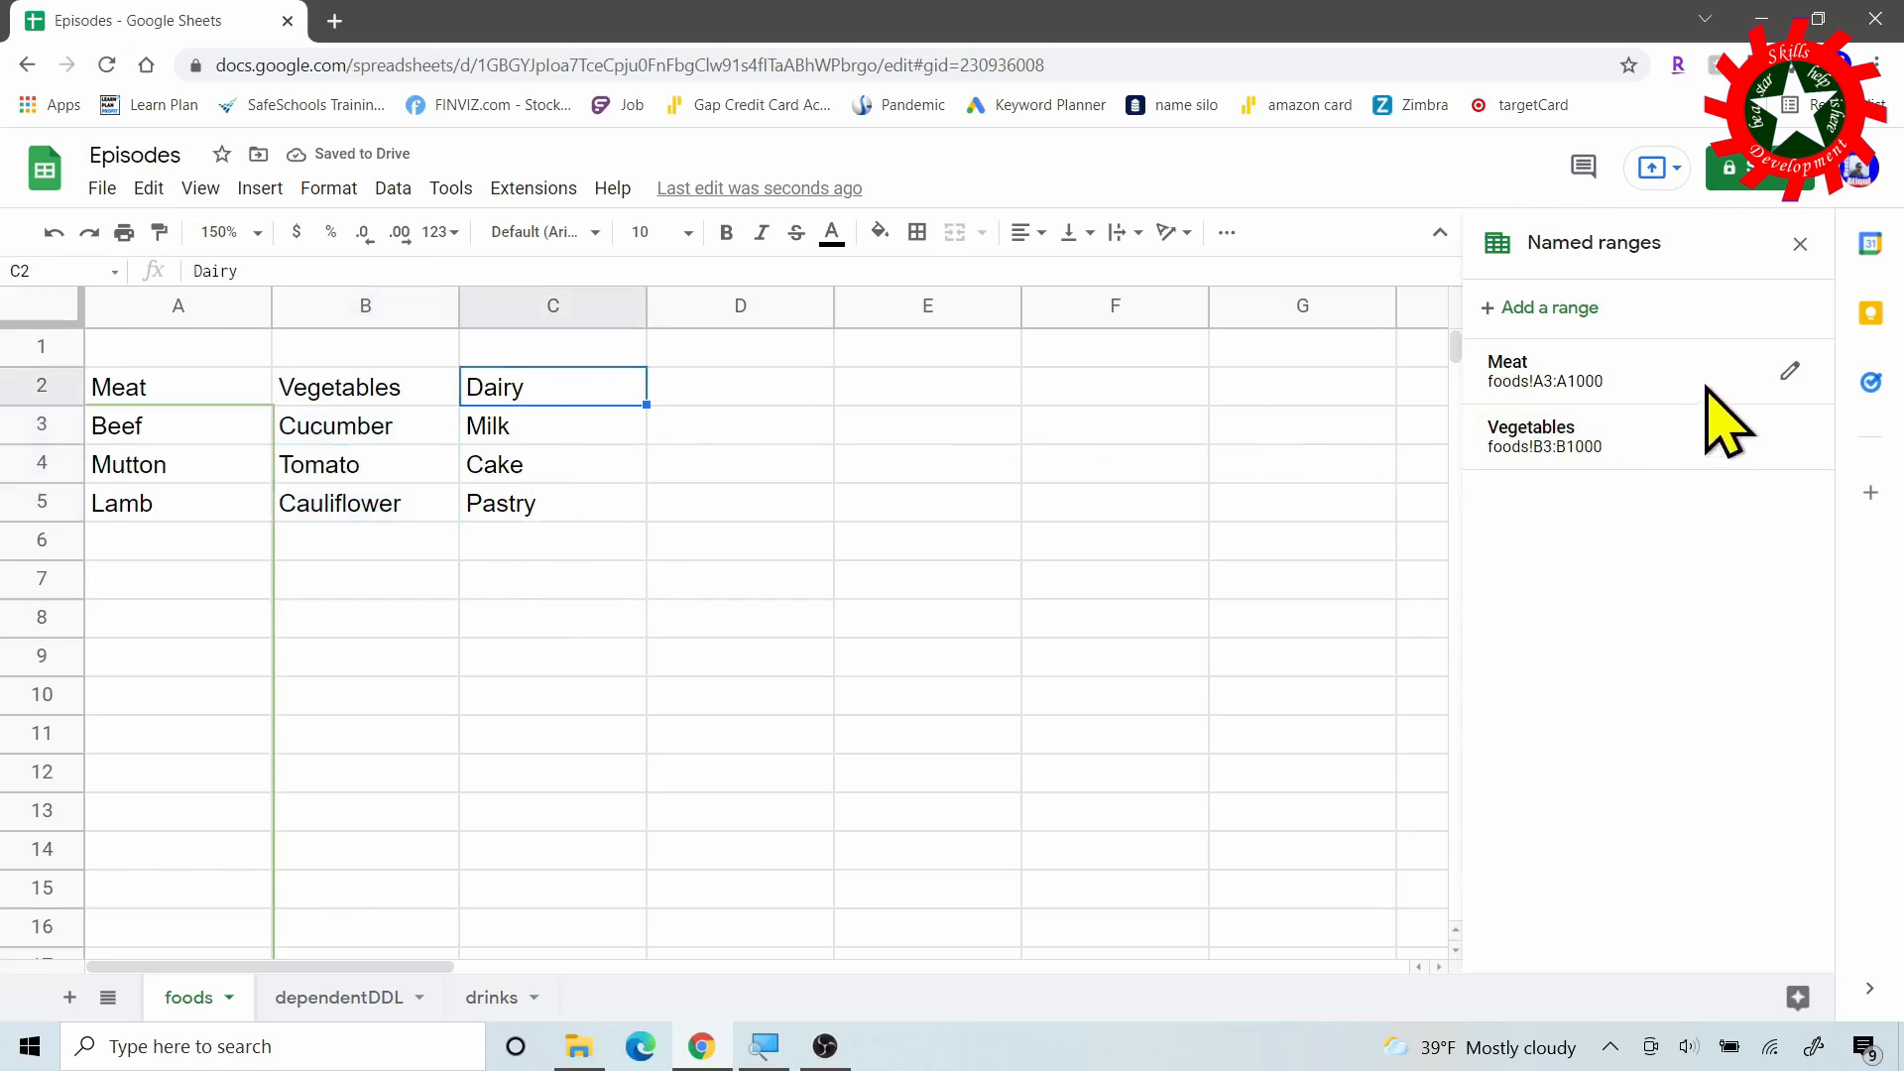
left_click(1562, 307)
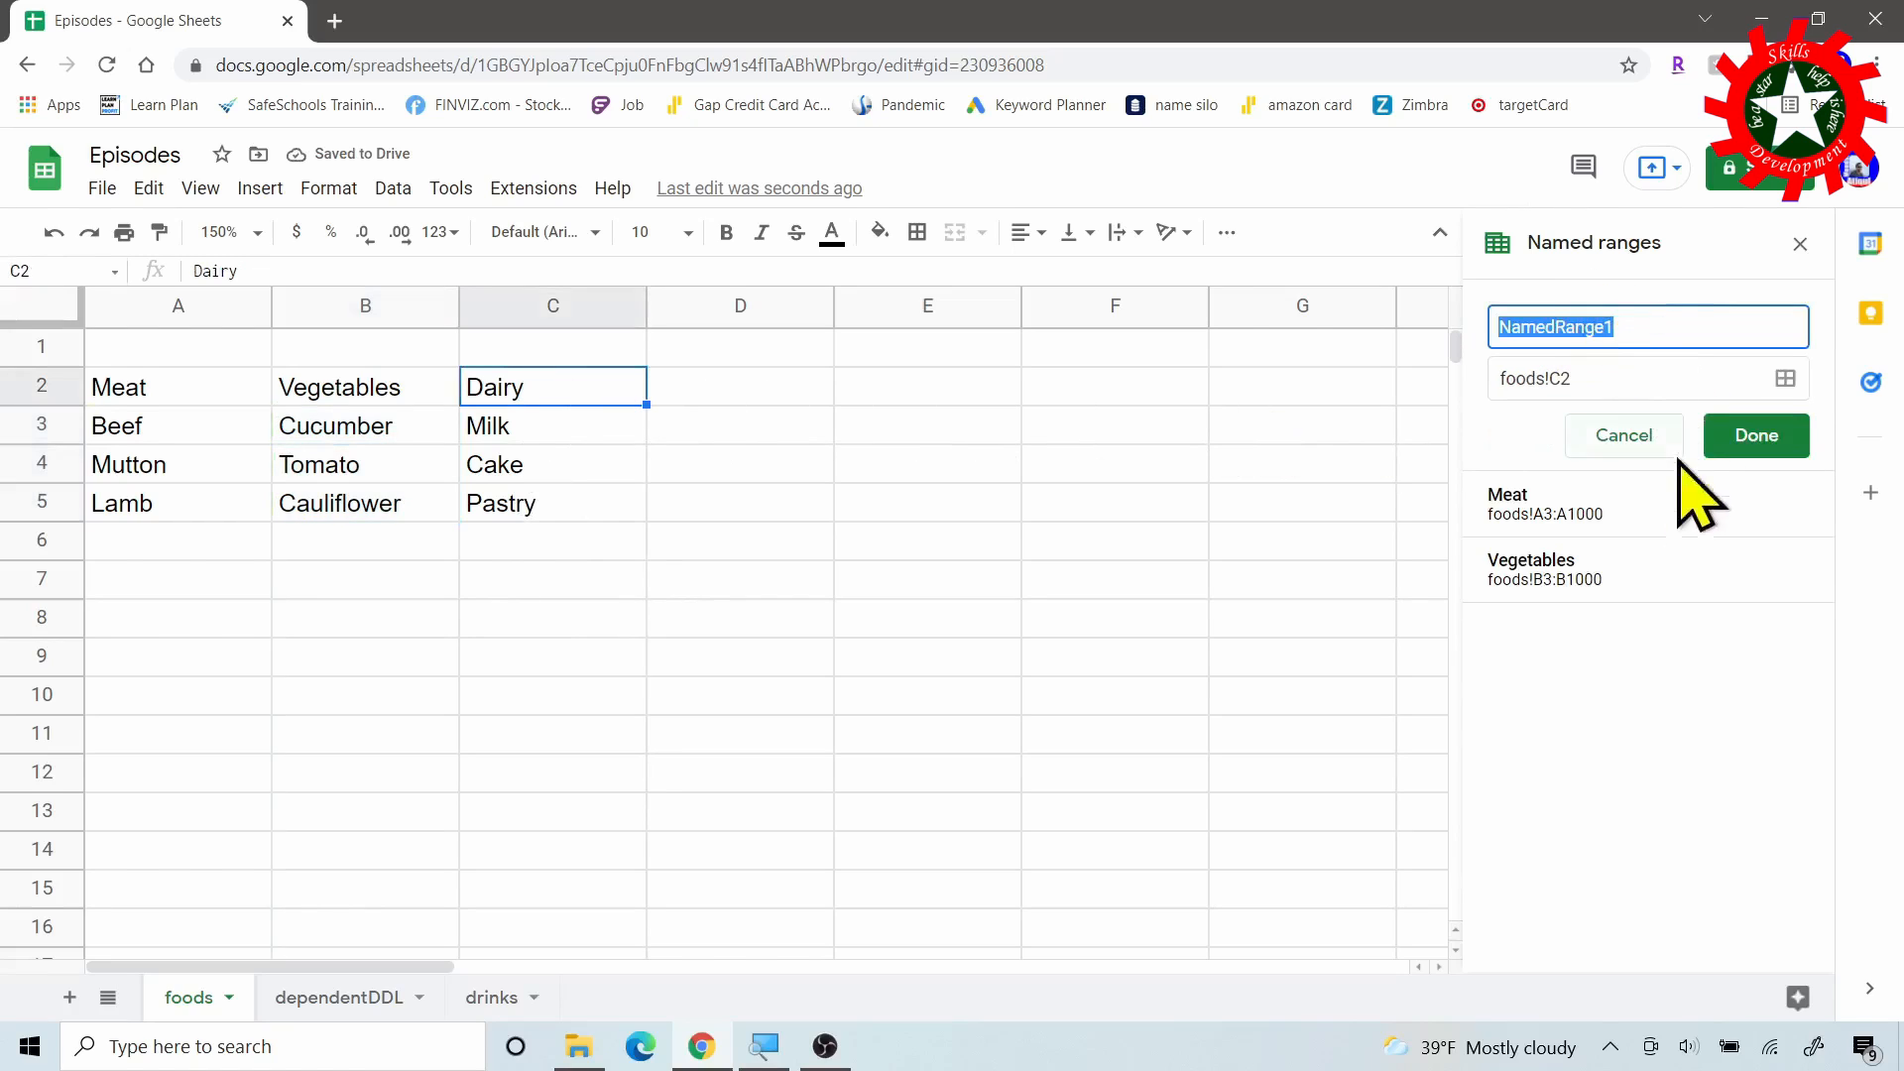
left_click(1603, 380)
double_click(1689, 317)
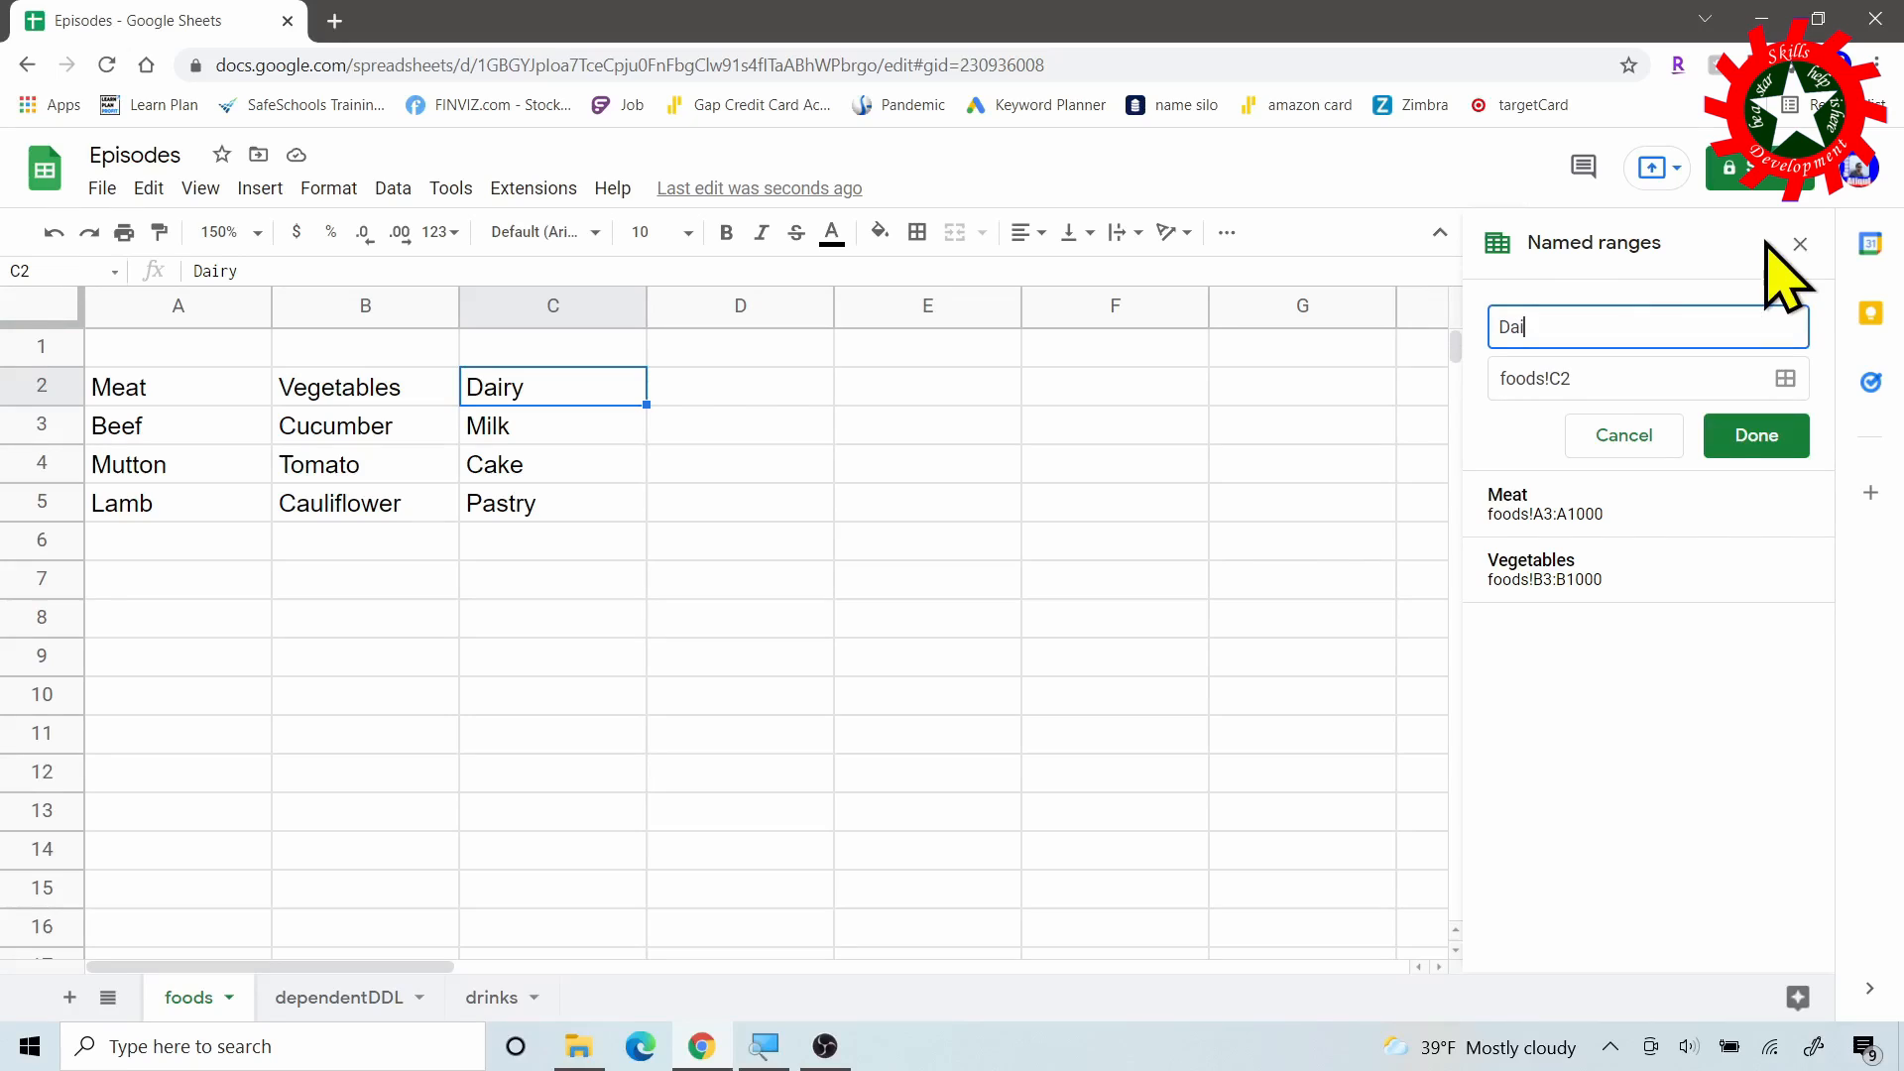
left_click(1599, 378)
left_click(1785, 380)
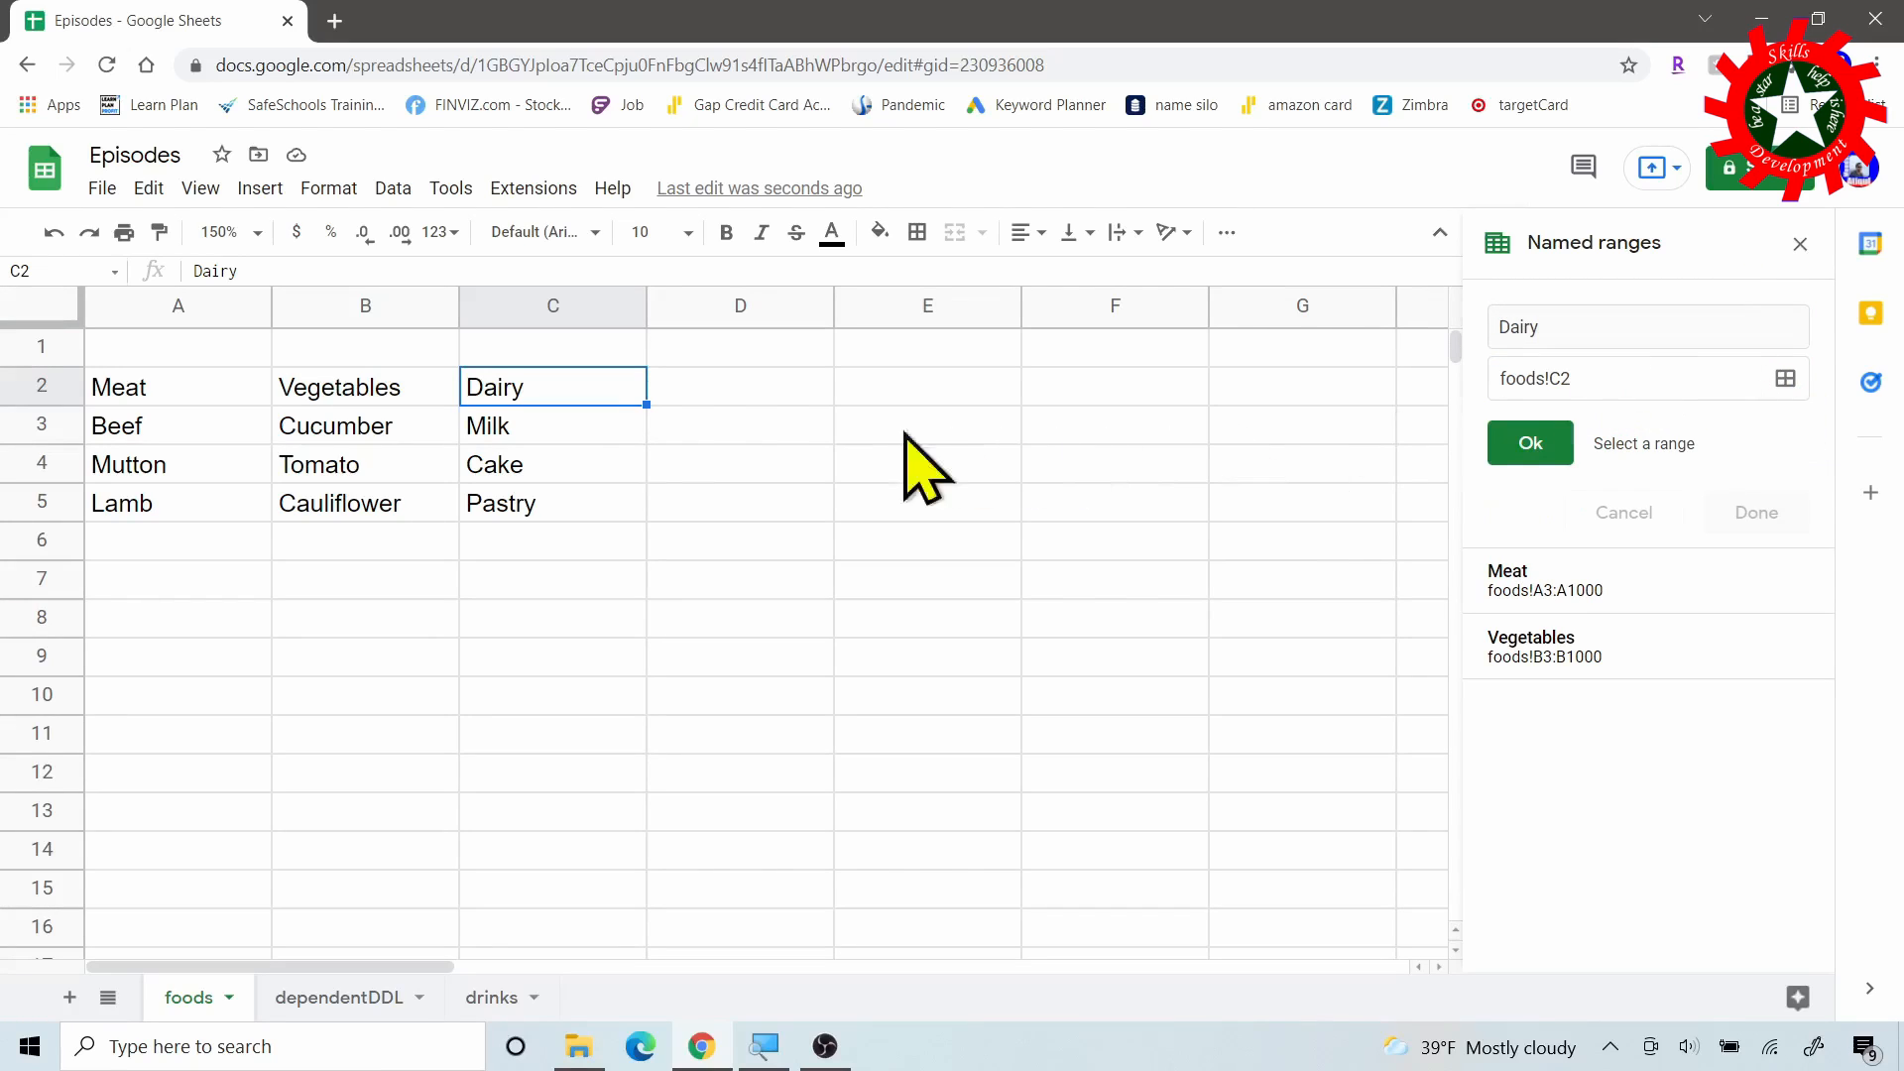
left_click_drag(516, 421, 551, 536)
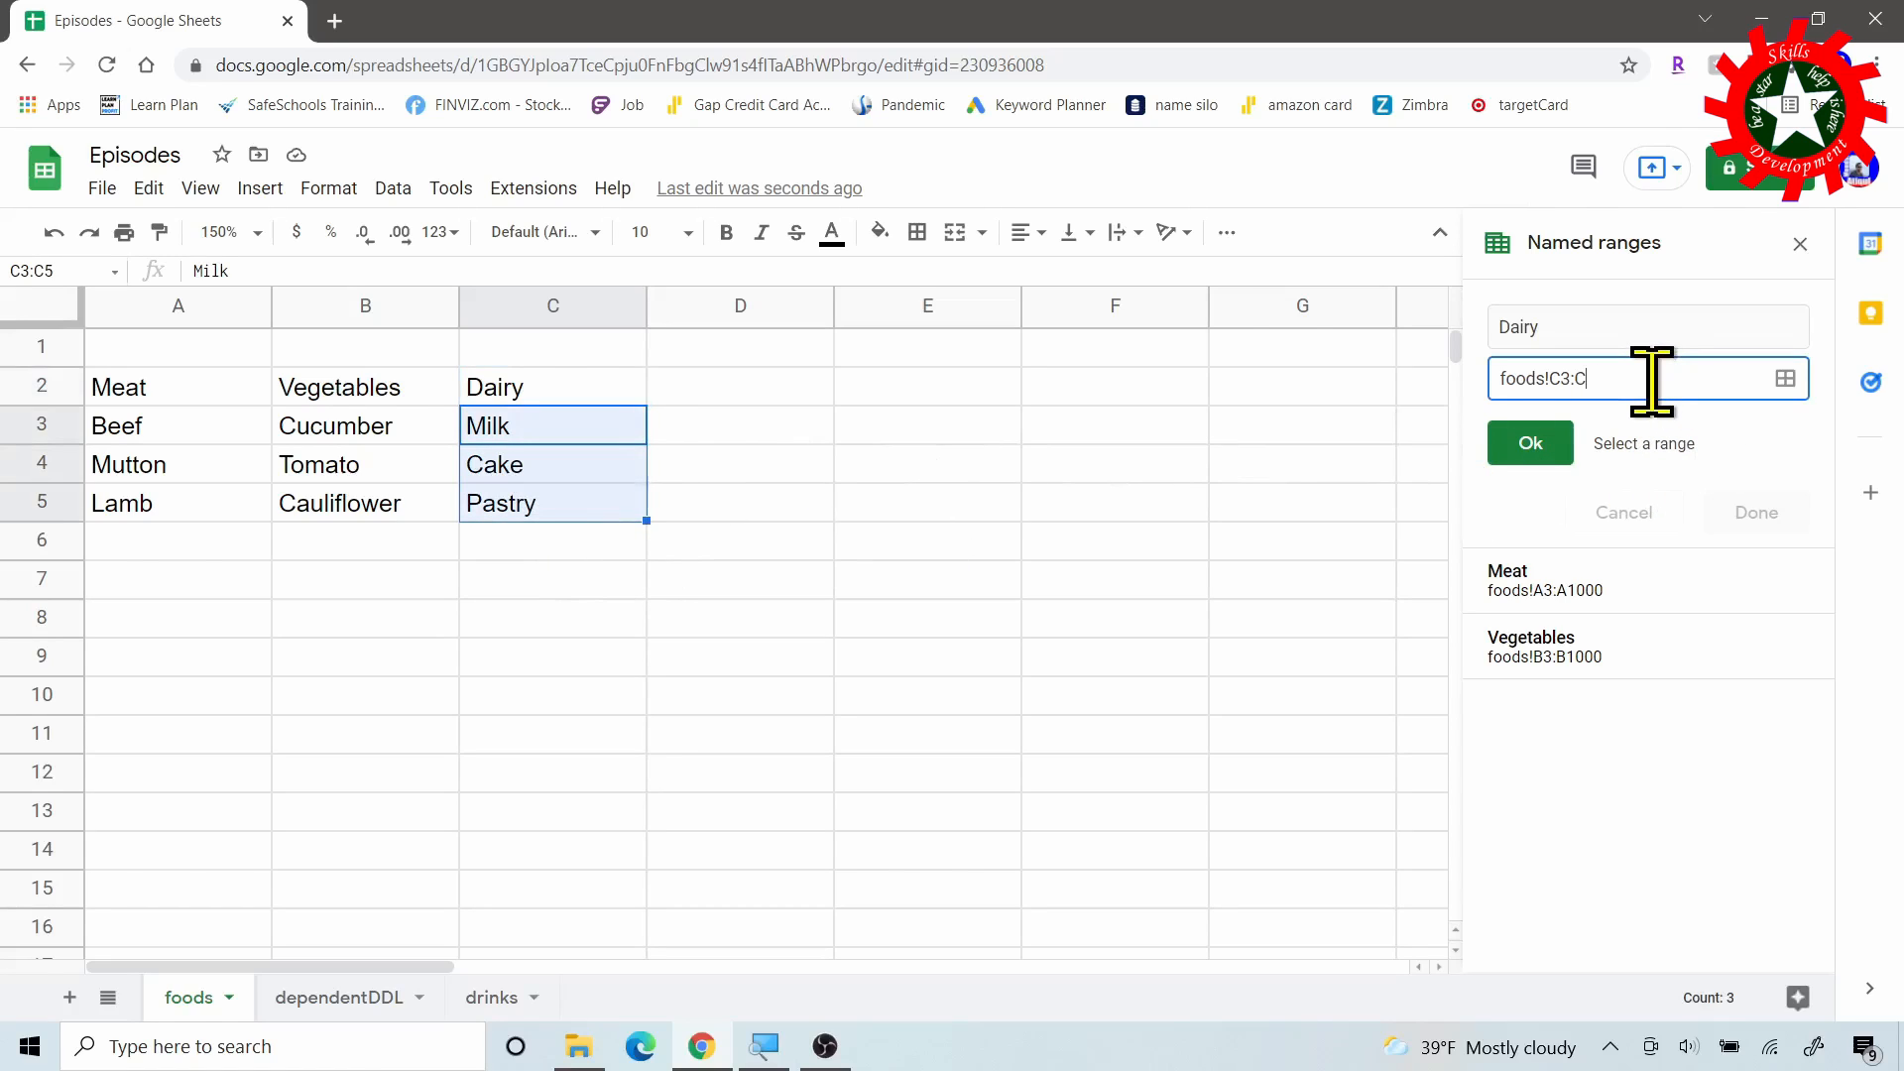
left_click(1525, 451)
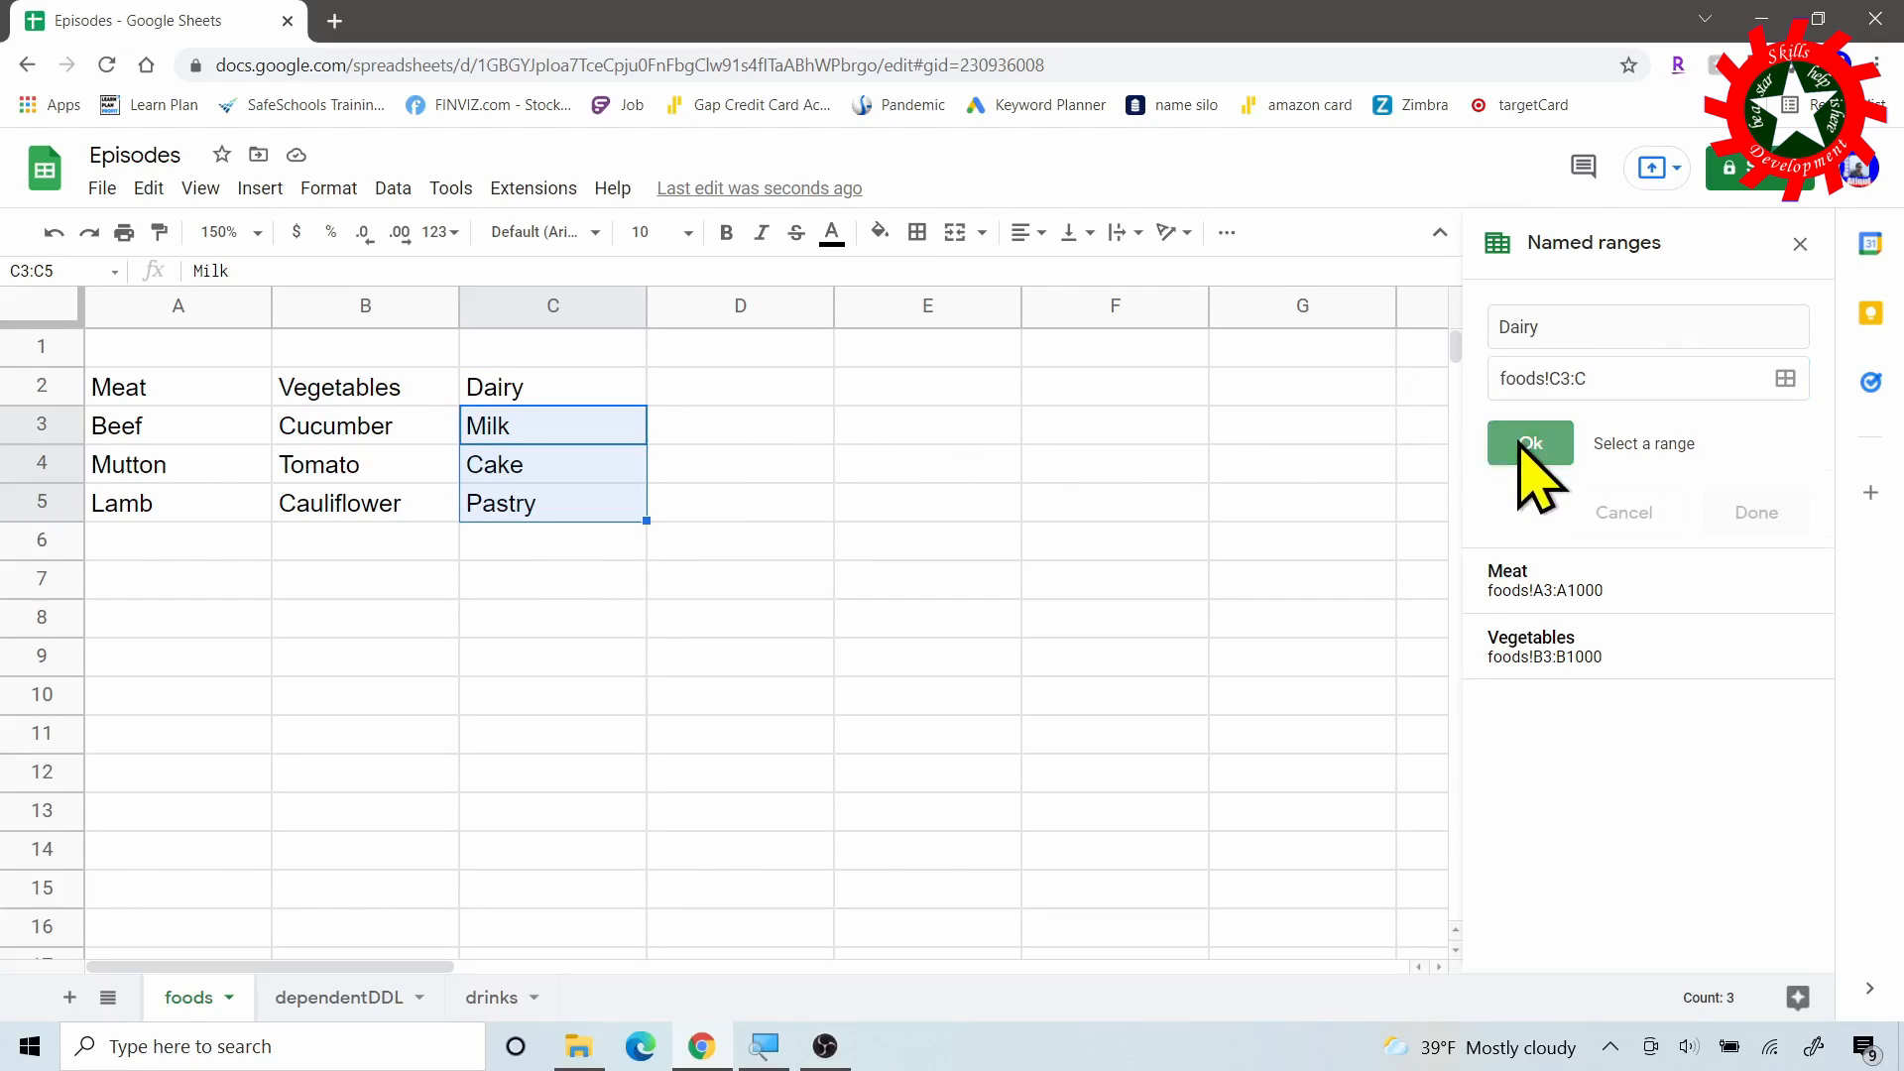
left_click(1750, 435)
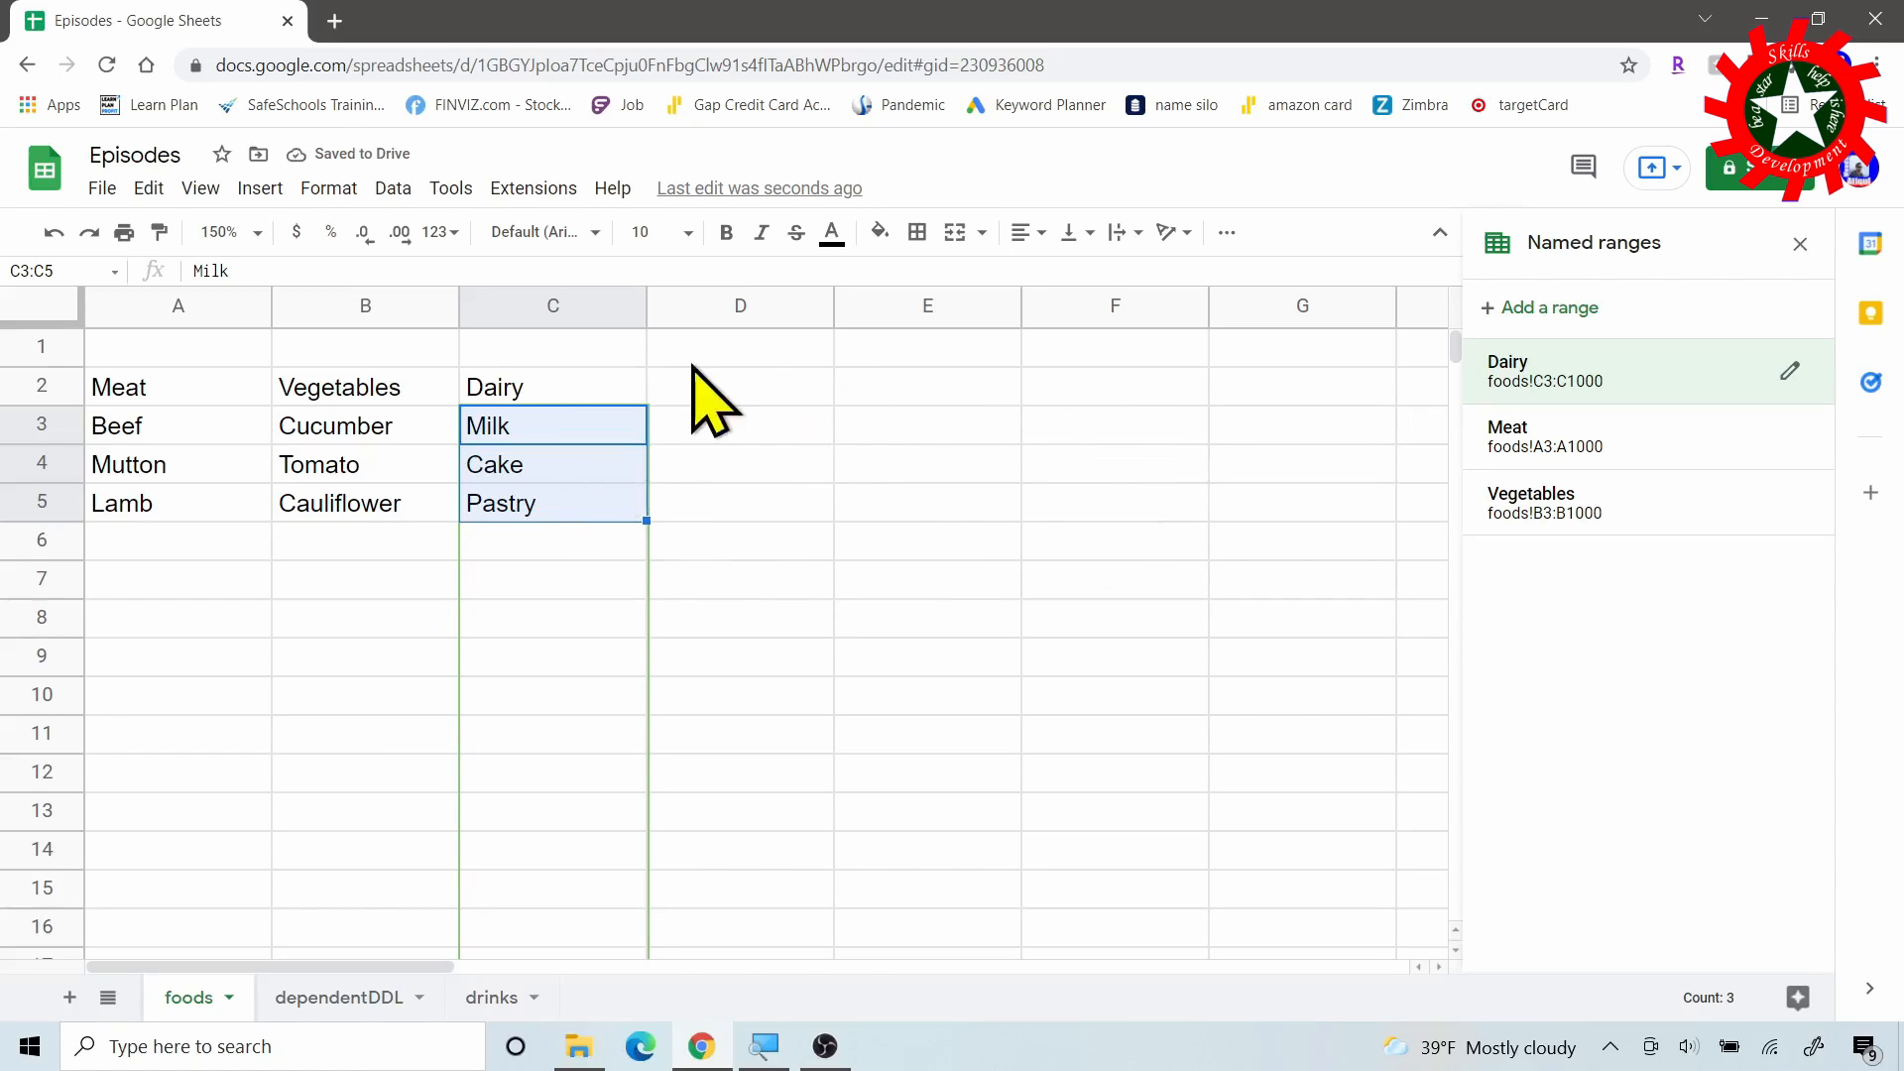
Replace the formula in cell E3 of the foods sheet with =INDIRECT(dependentDDL!A2), referencing the Foods choice on the dependentDDL sheet.
left_click(870, 428)
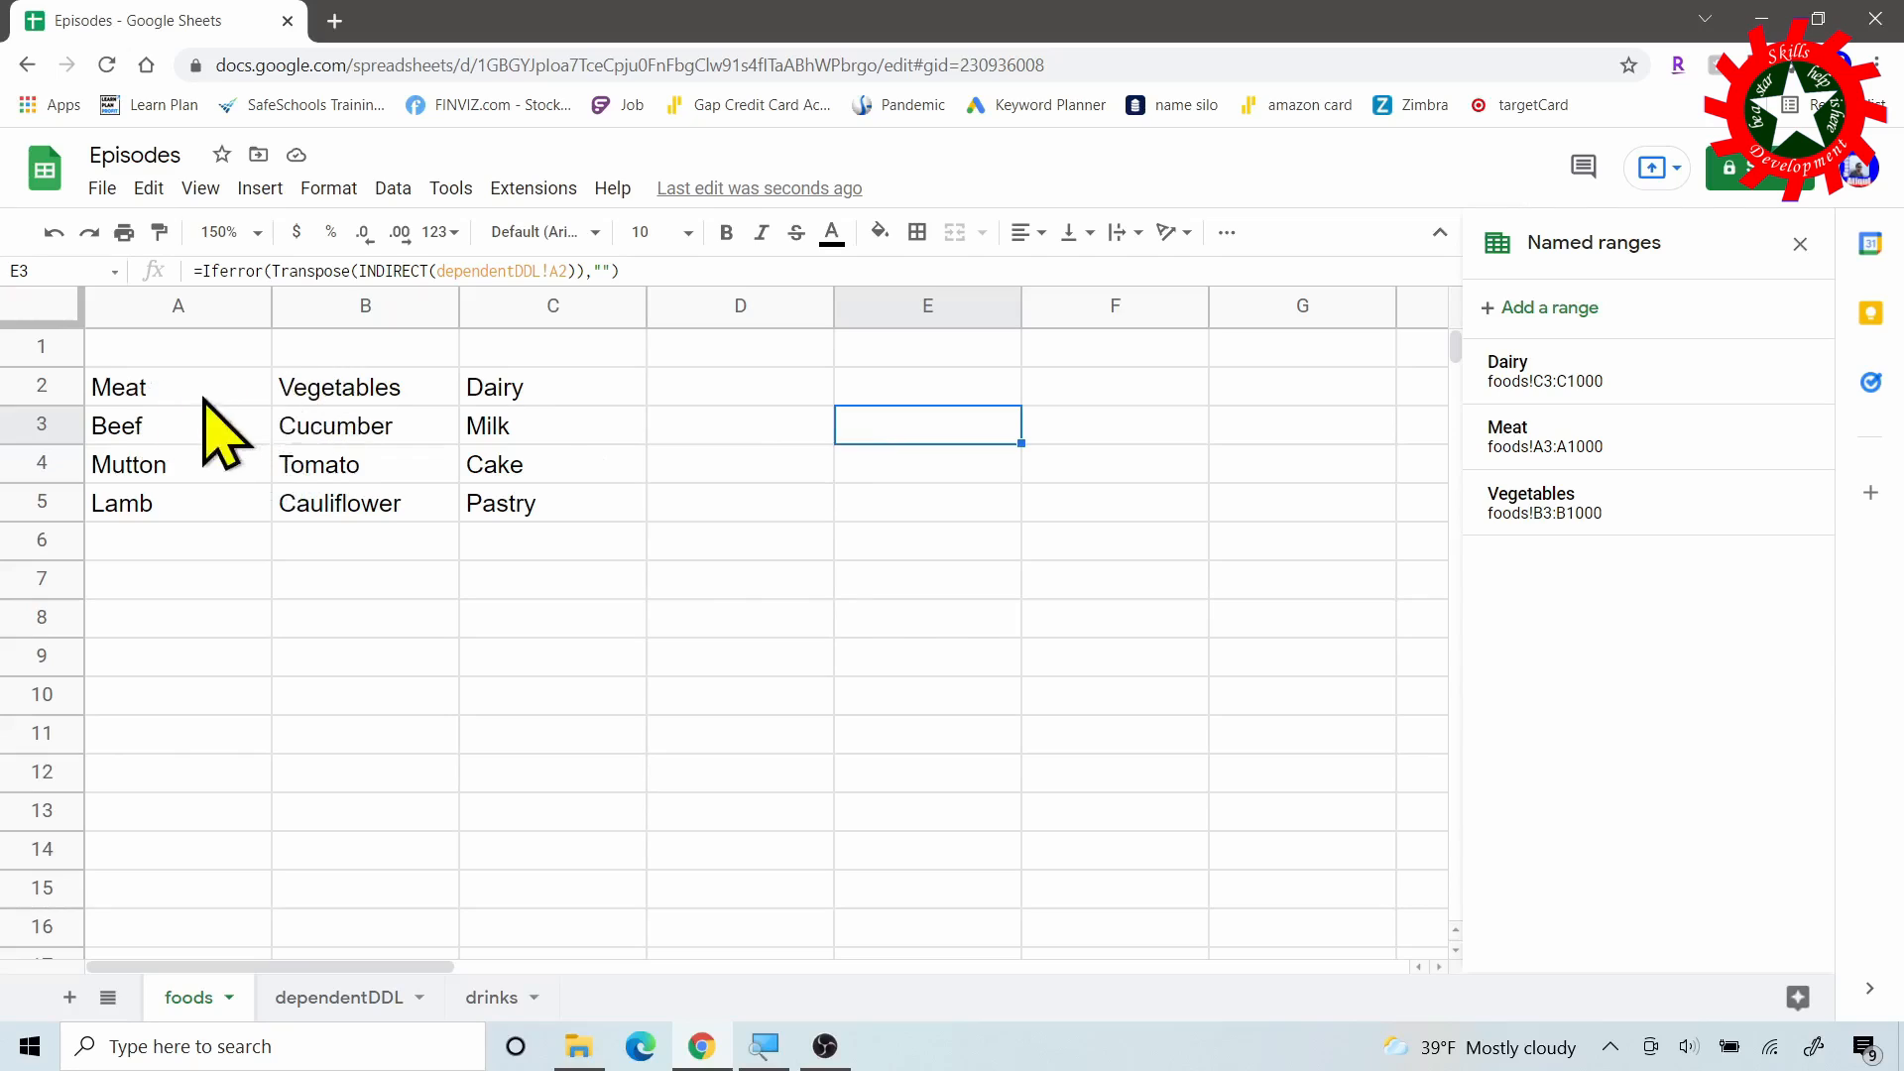
left_click(349, 1002)
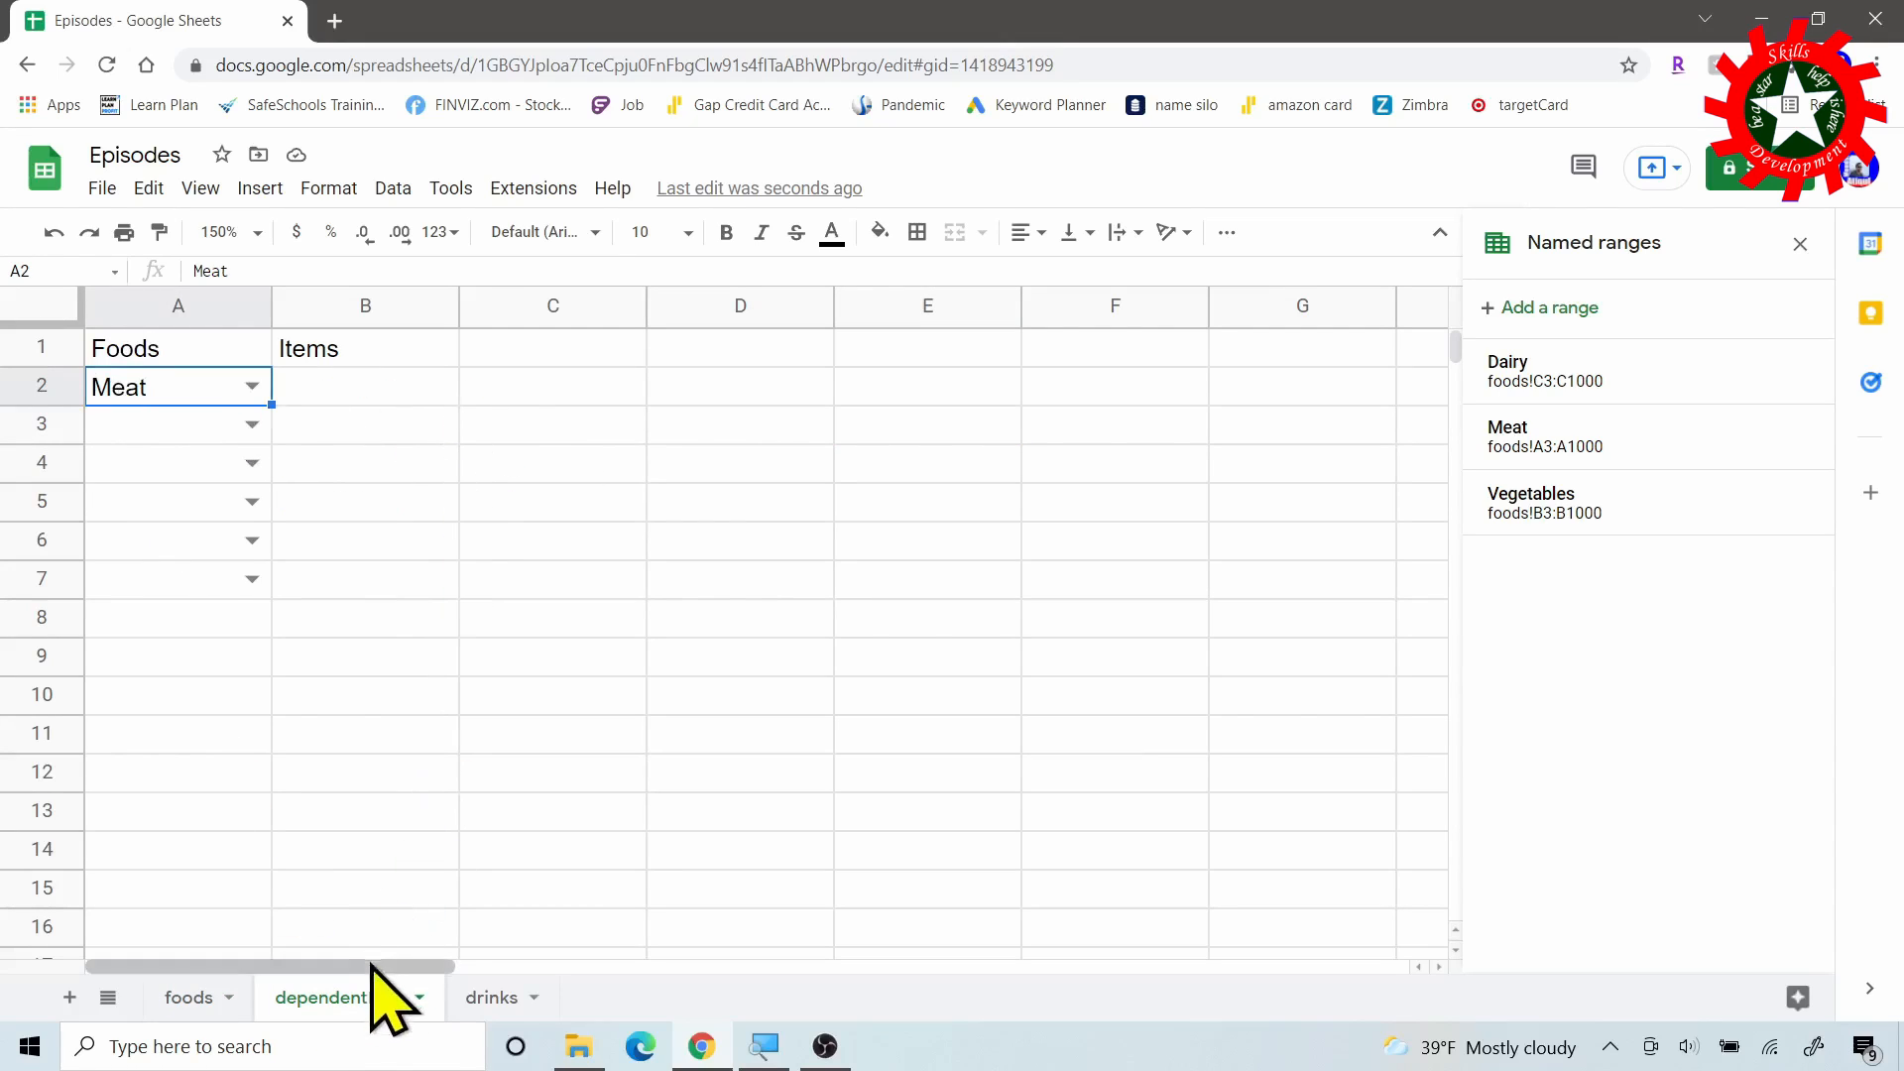
left_click(188, 1000)
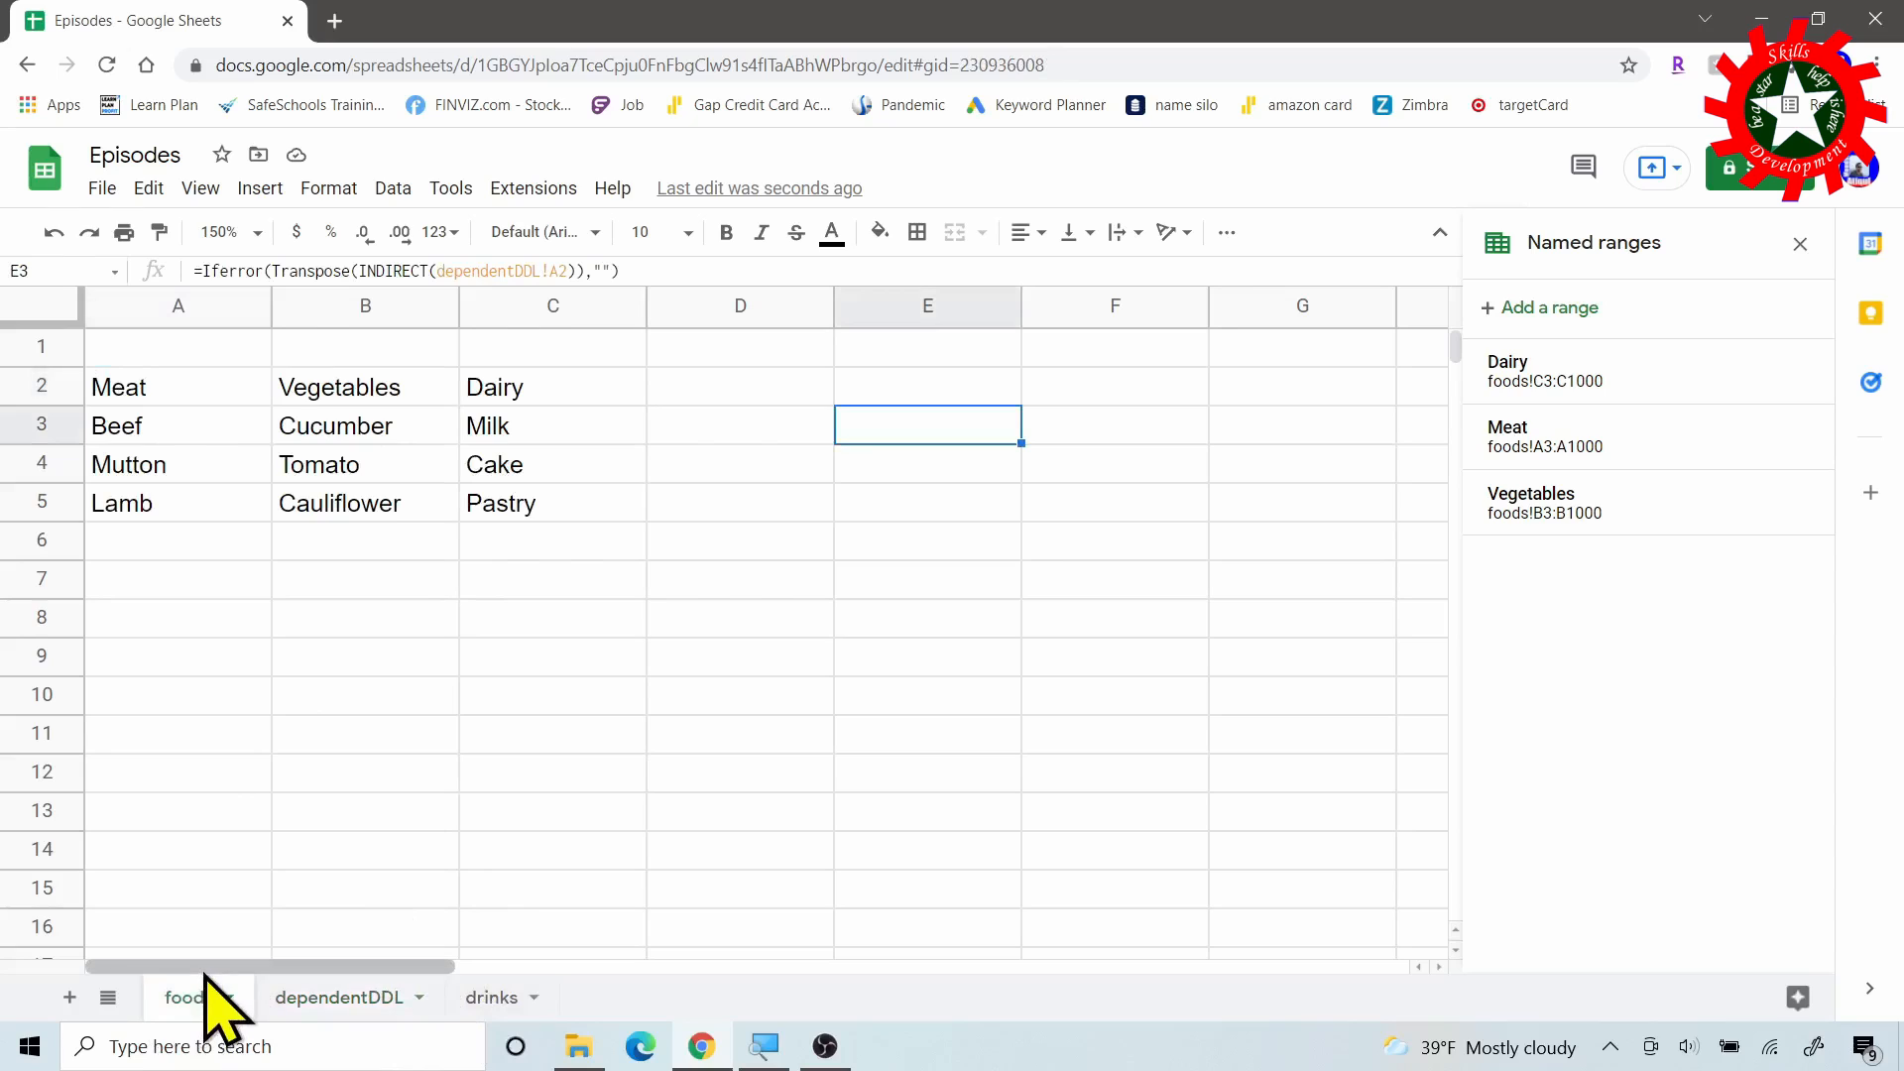
type("=Indi")
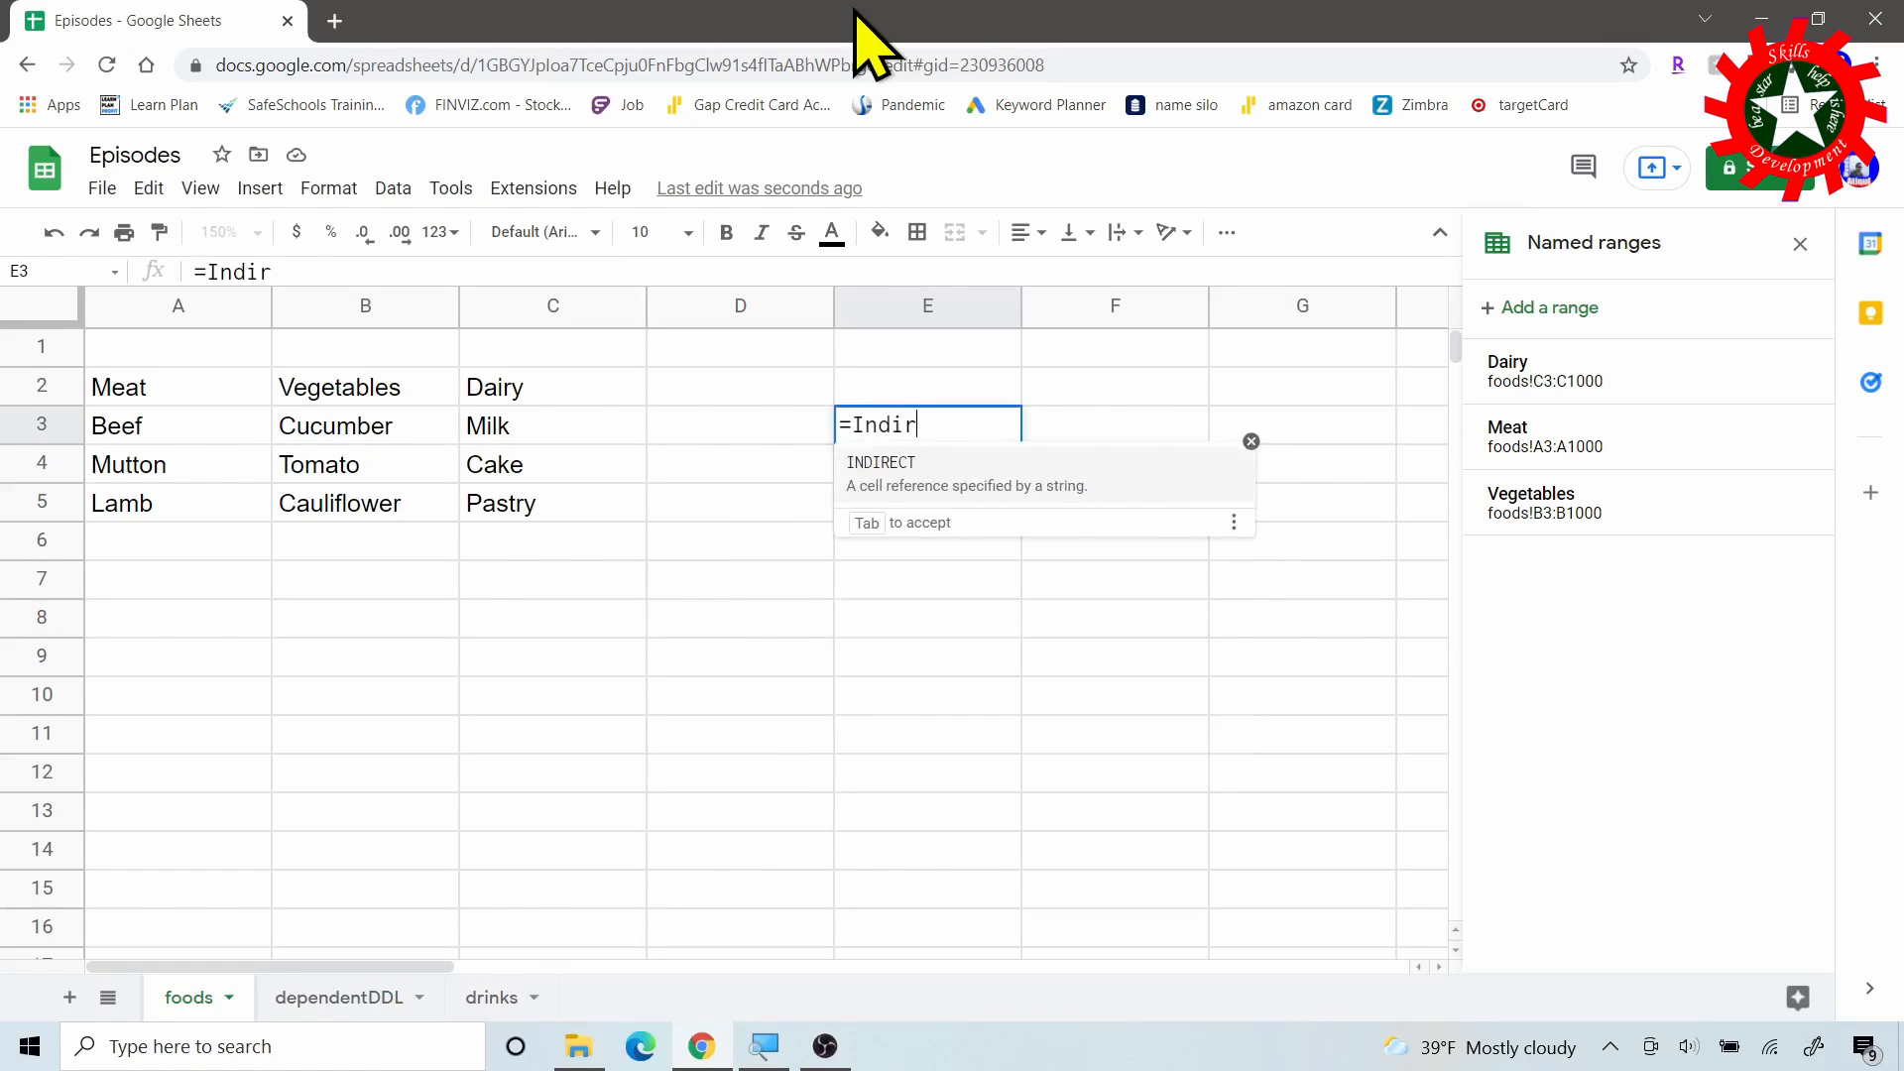
type("r")
key("Tab")
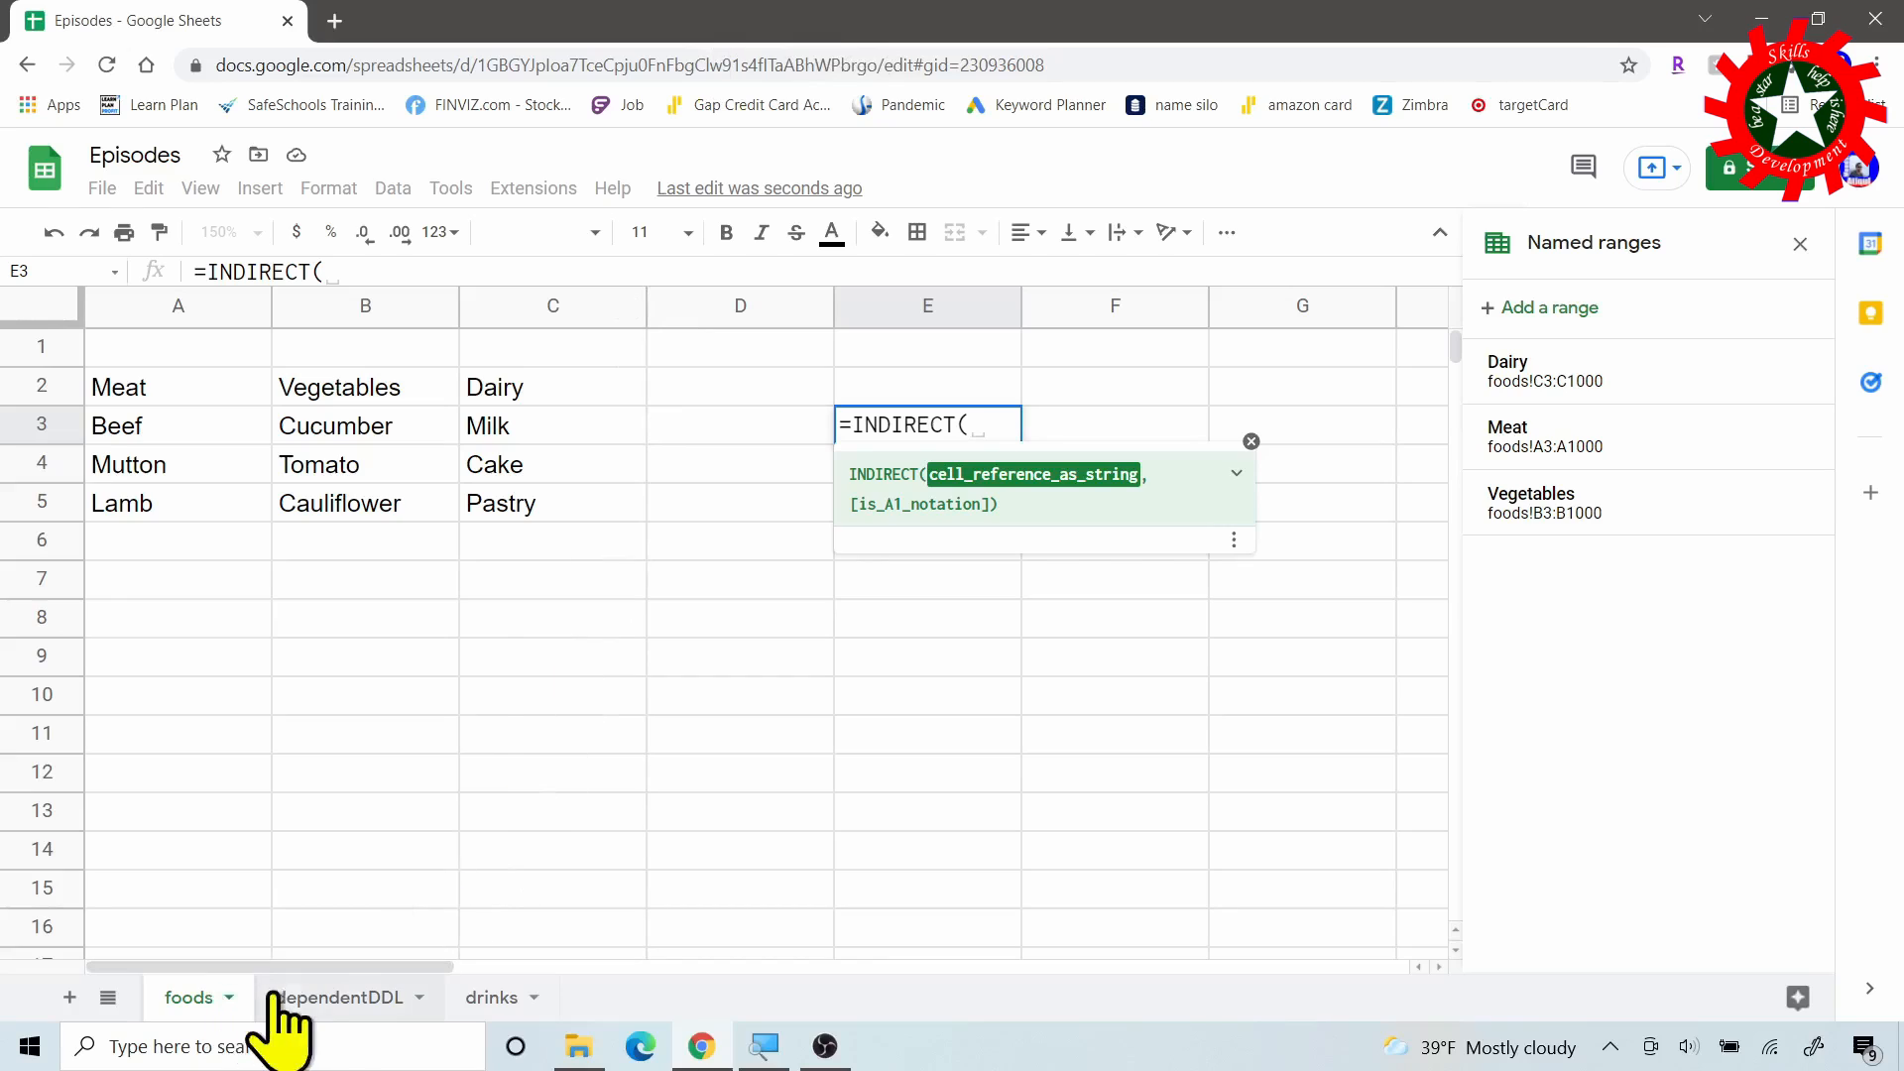
left_click(338, 996)
left_click(156, 388)
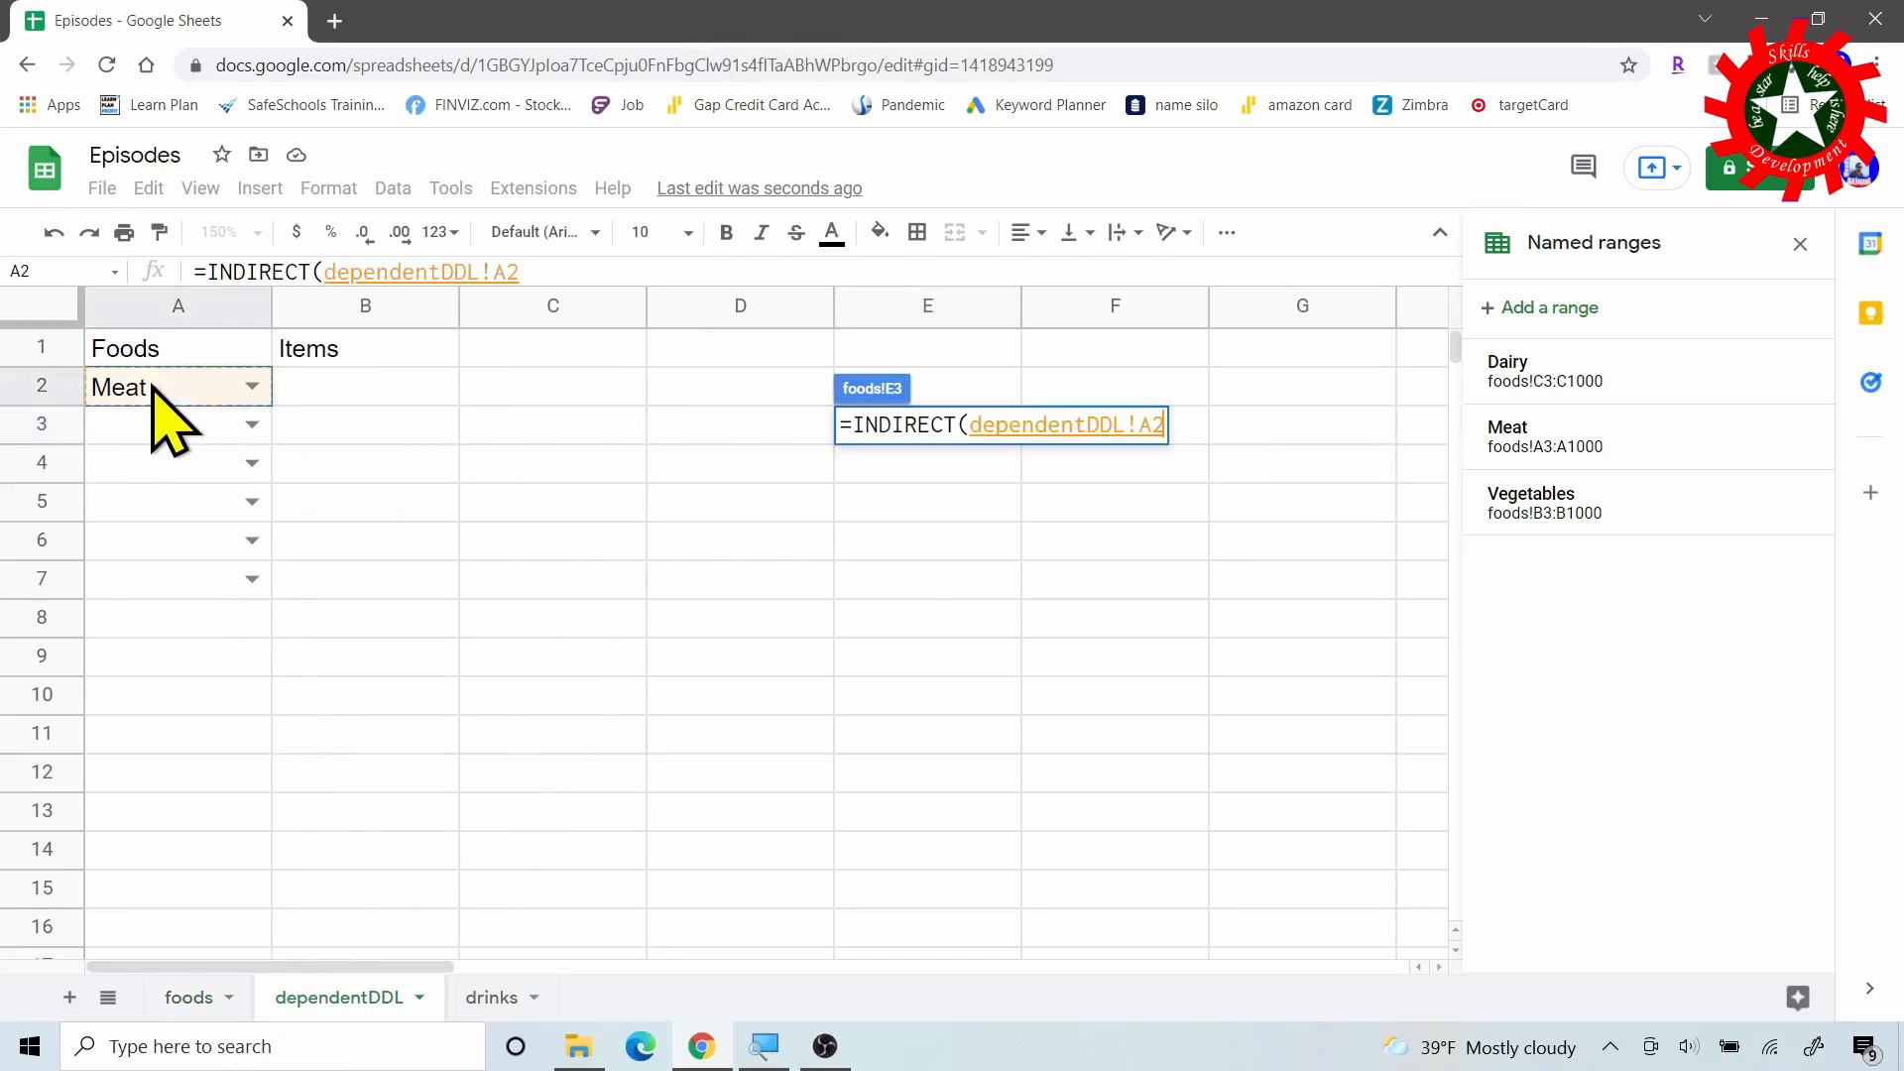
type(")")
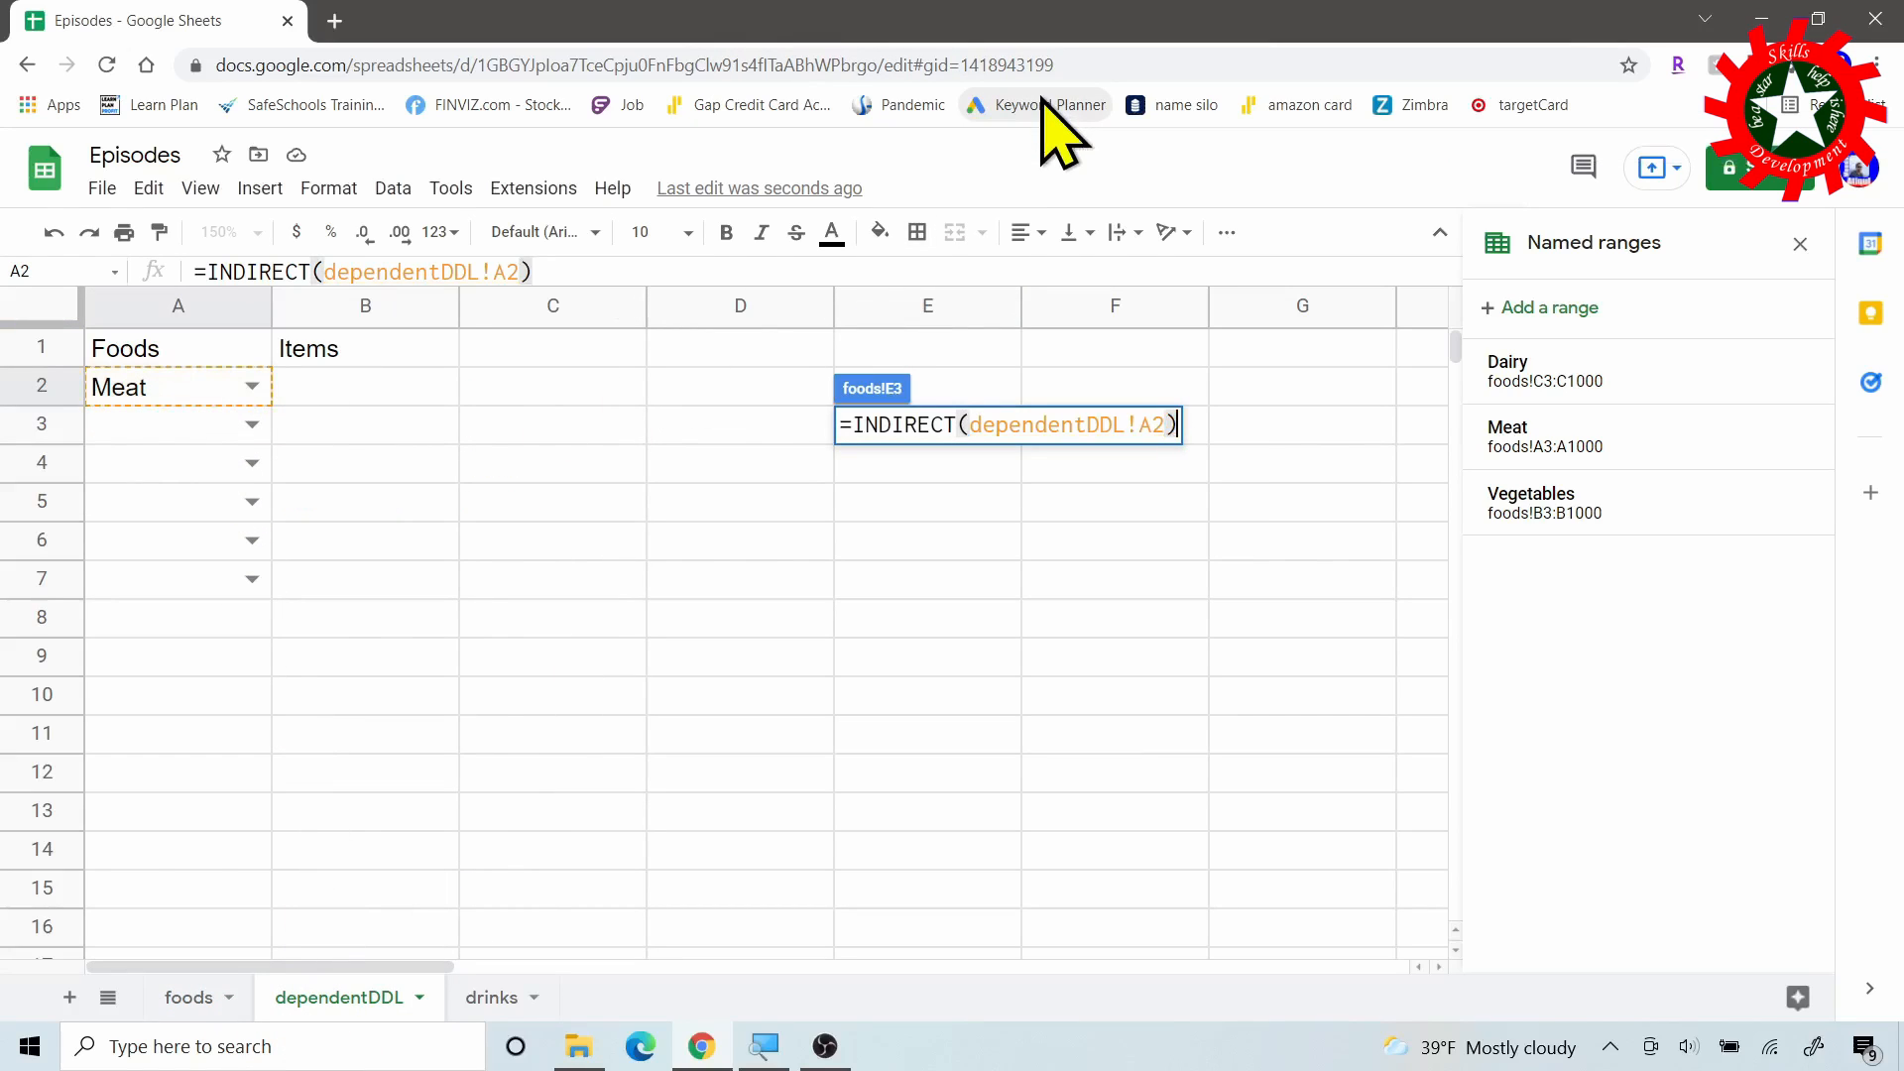
key("Return")
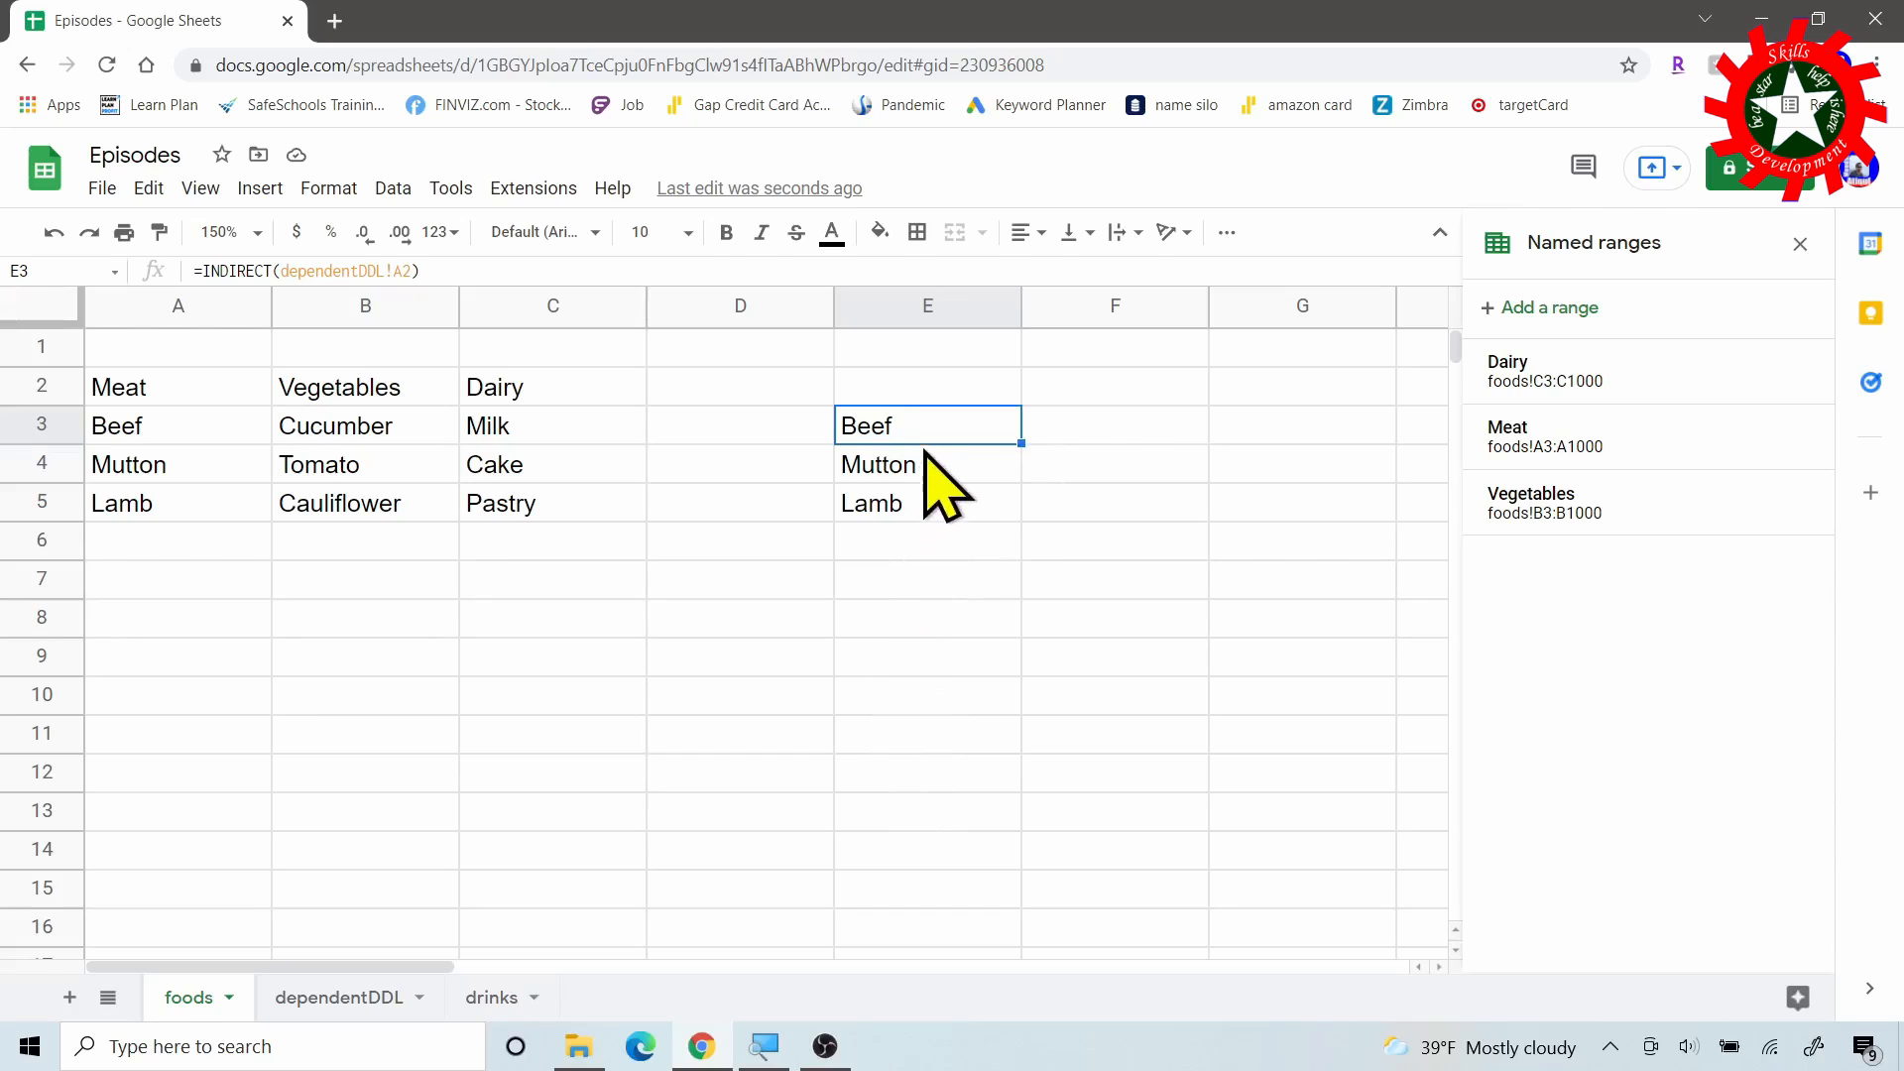
Wrap the INDIRECT formula in cell E3 of the foods sheet in Transpose so the items are laid out across the row.
left_click(337, 997)
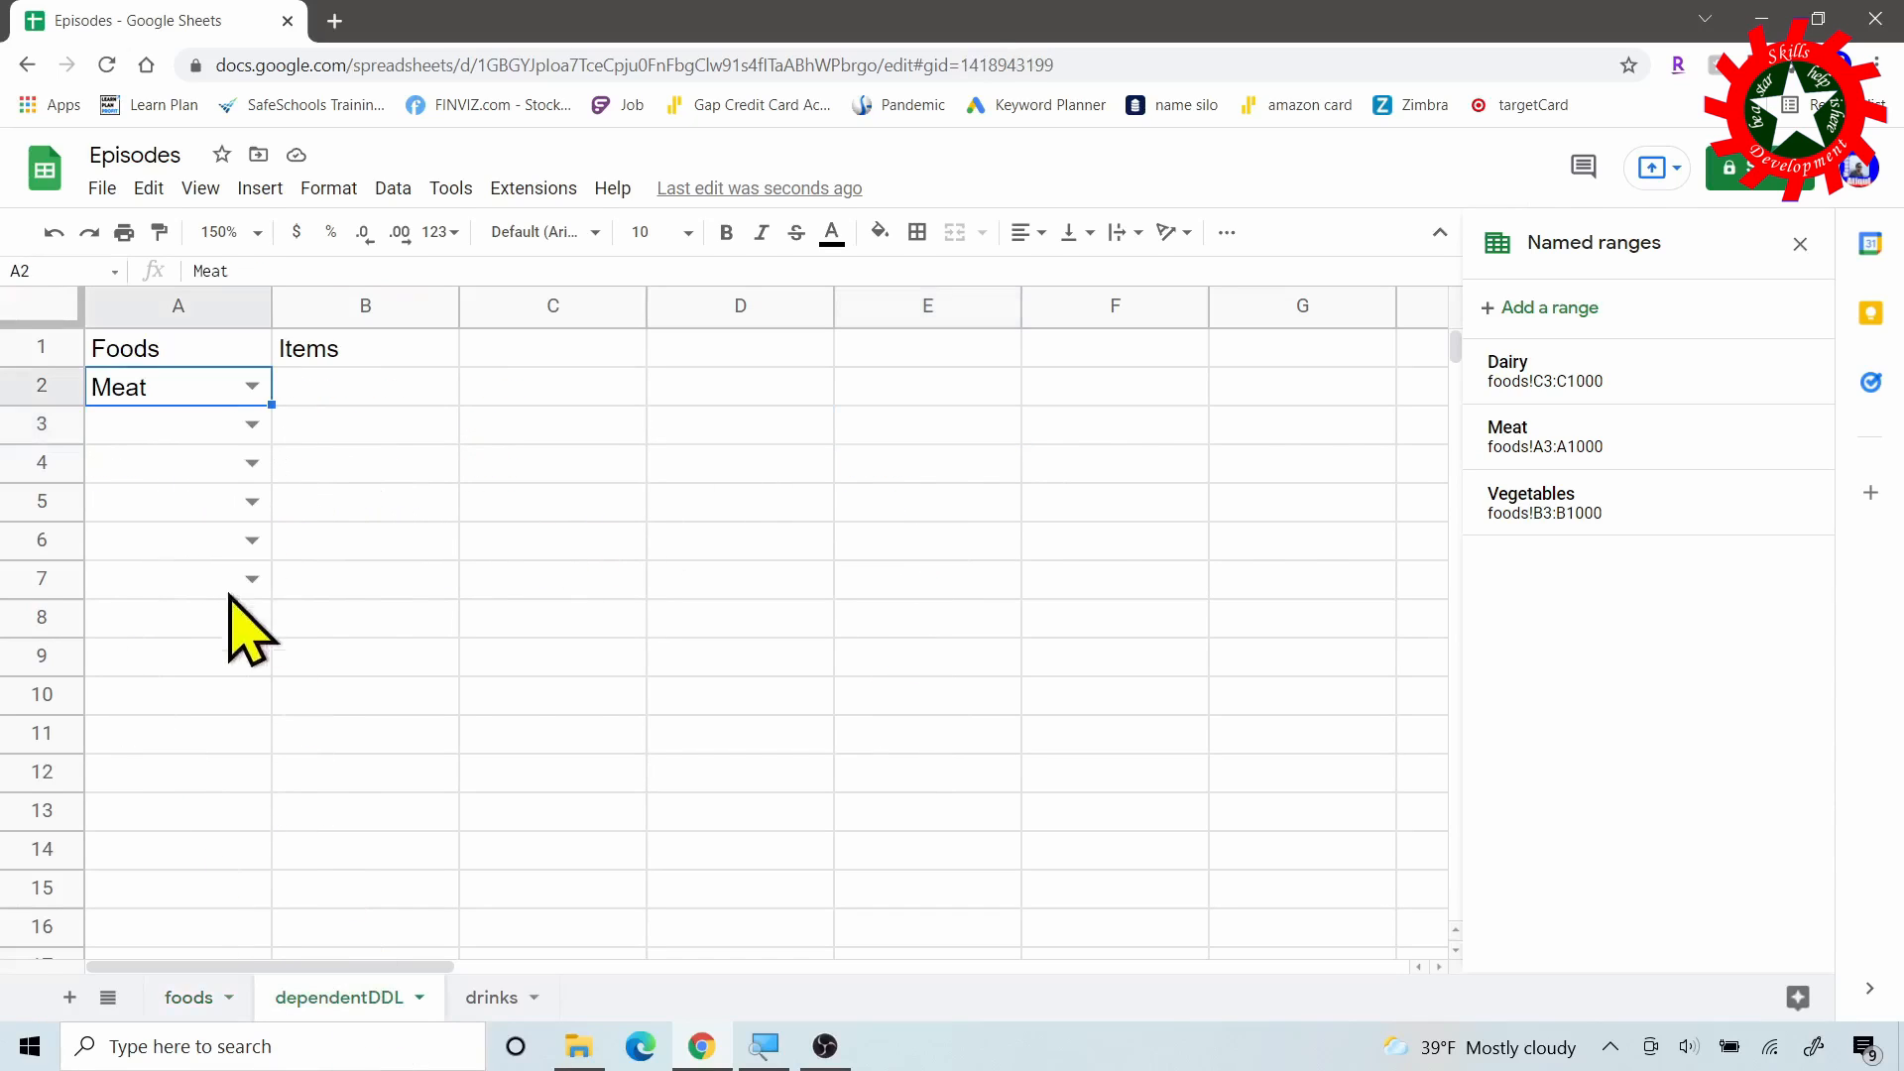
left_click(194, 993)
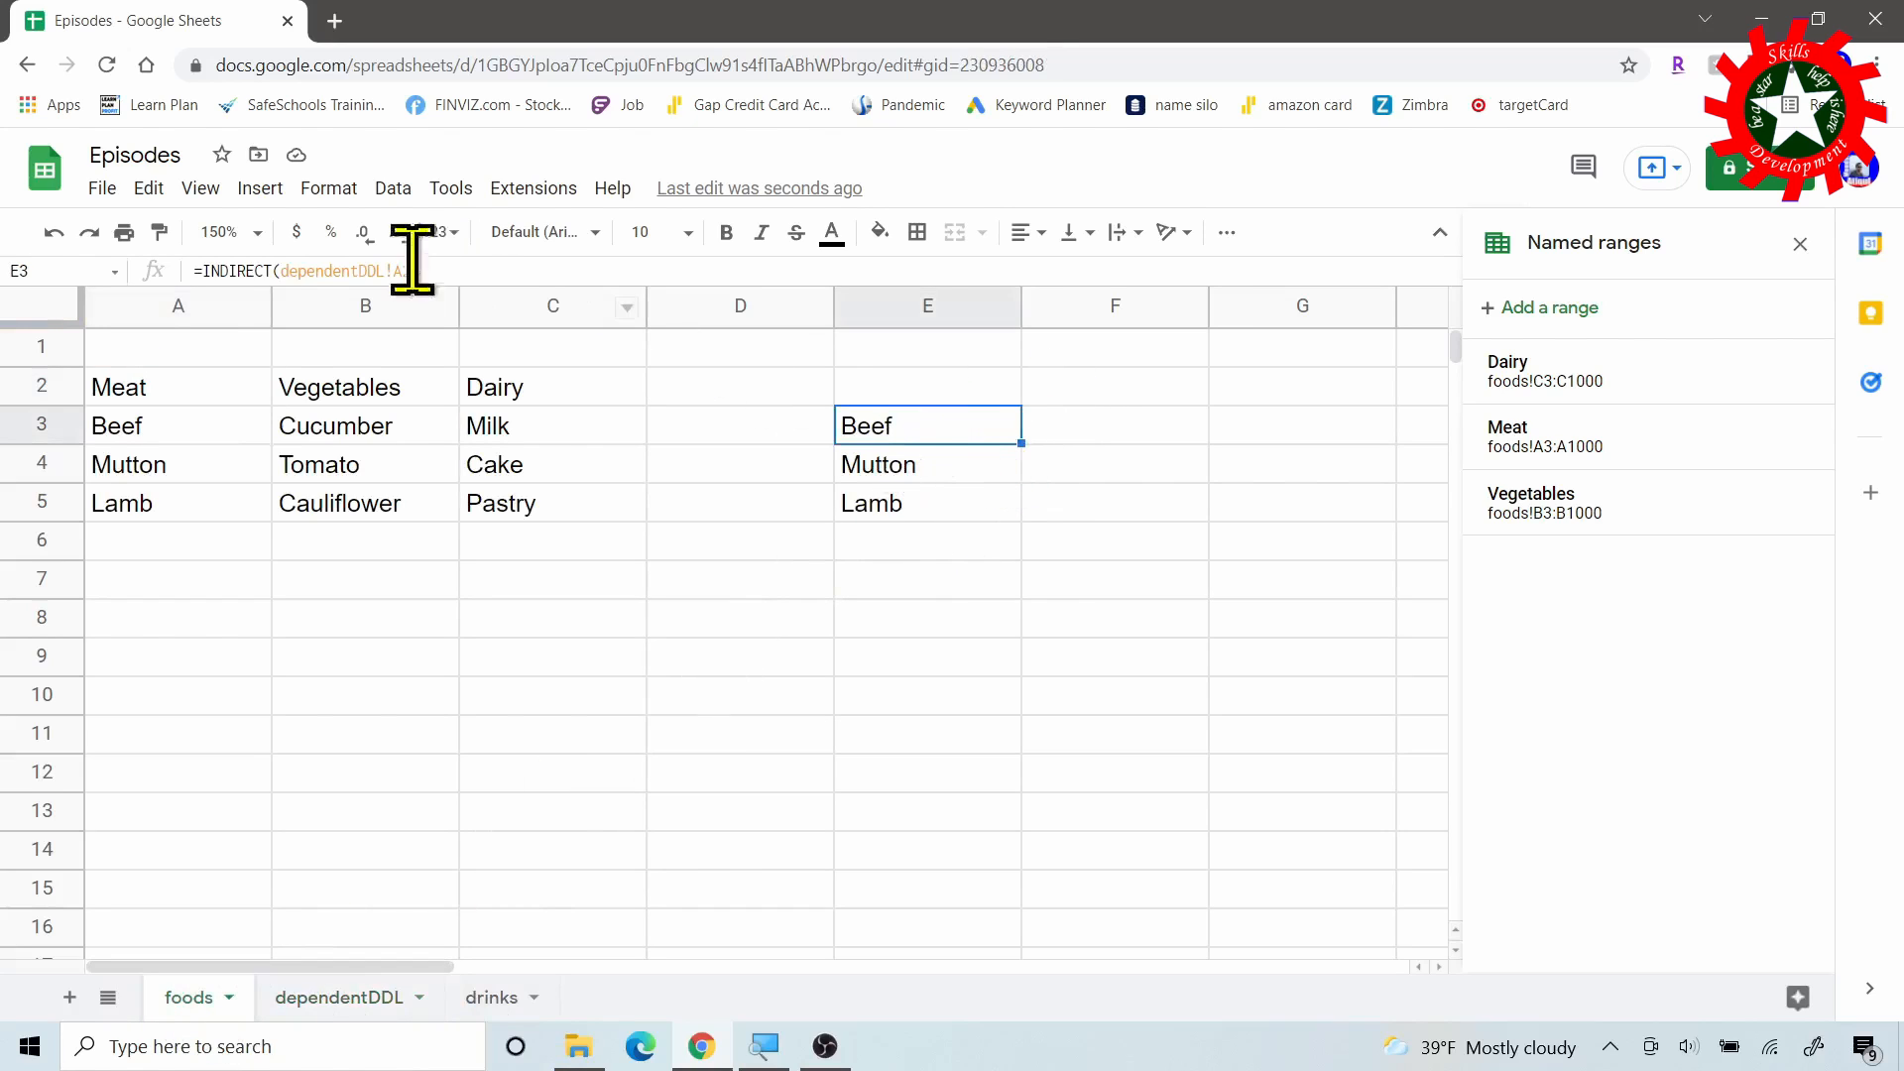
left_click(242, 260)
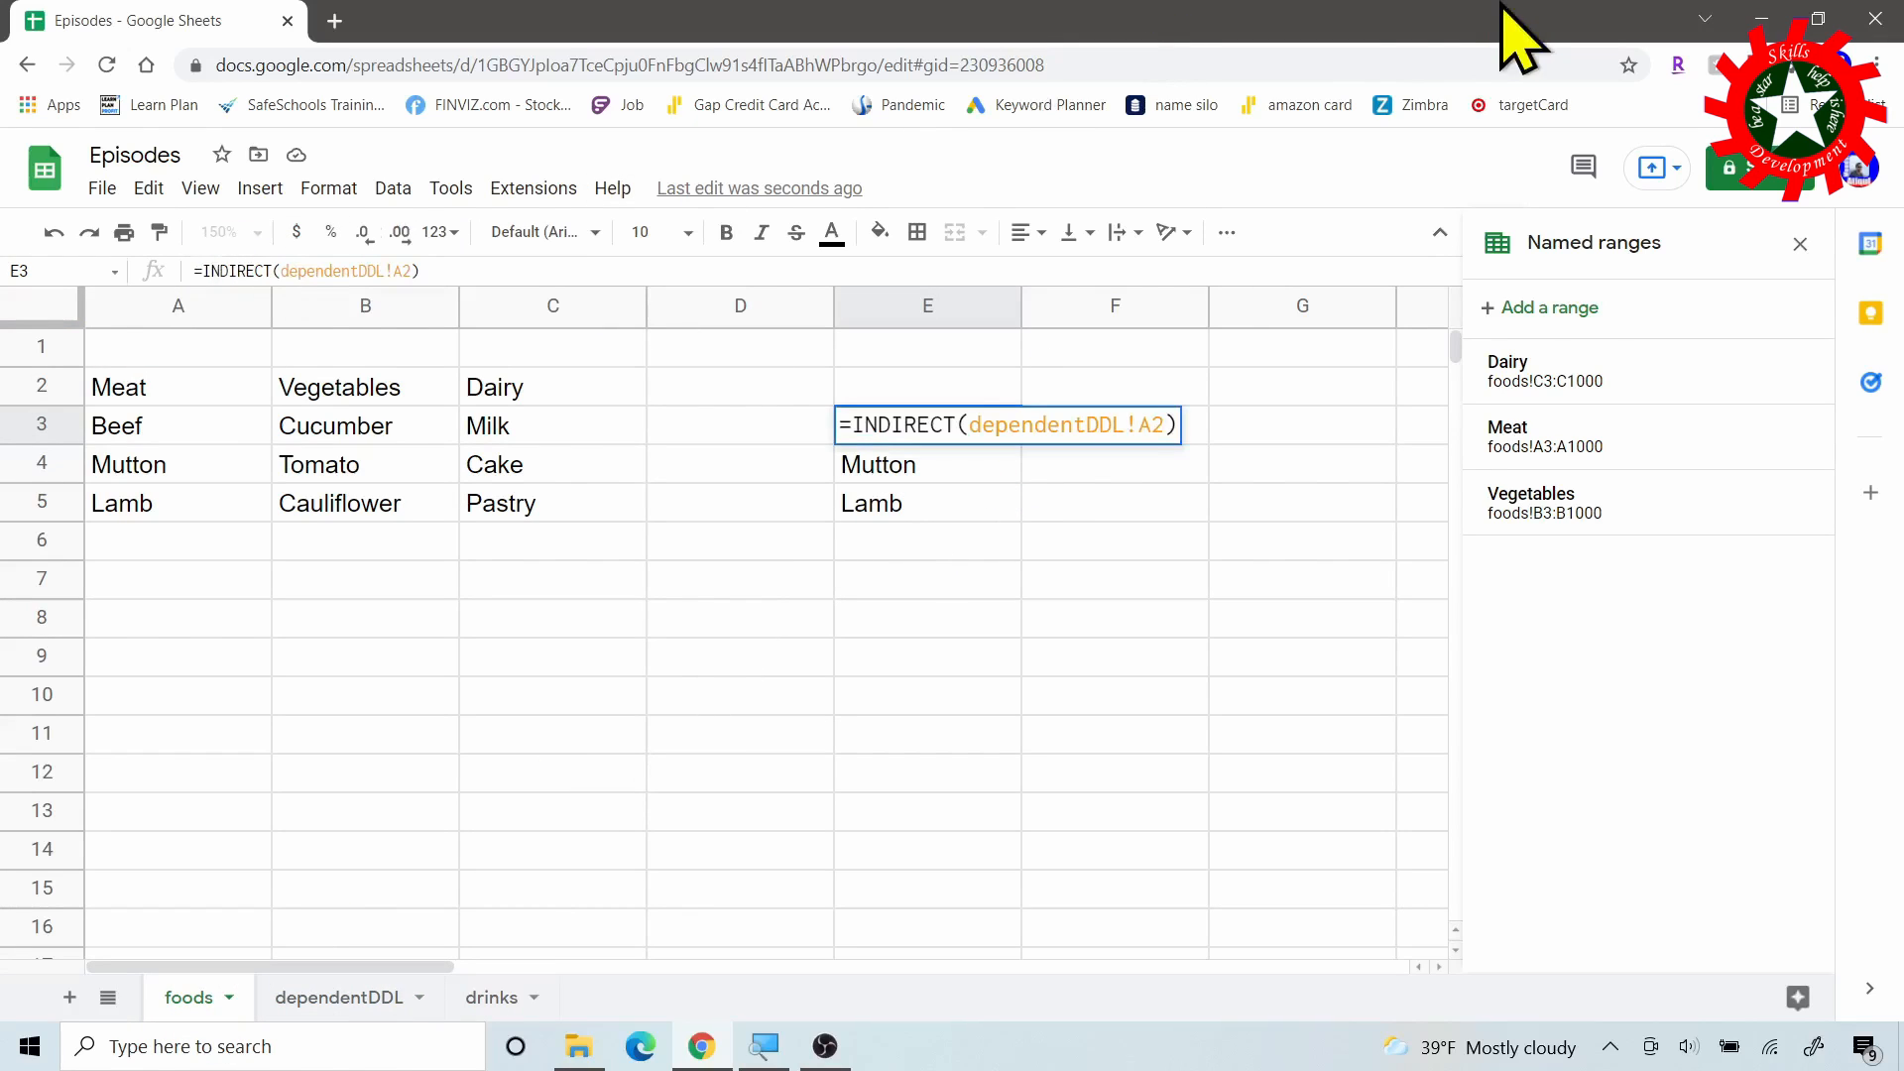
type("Transpose")
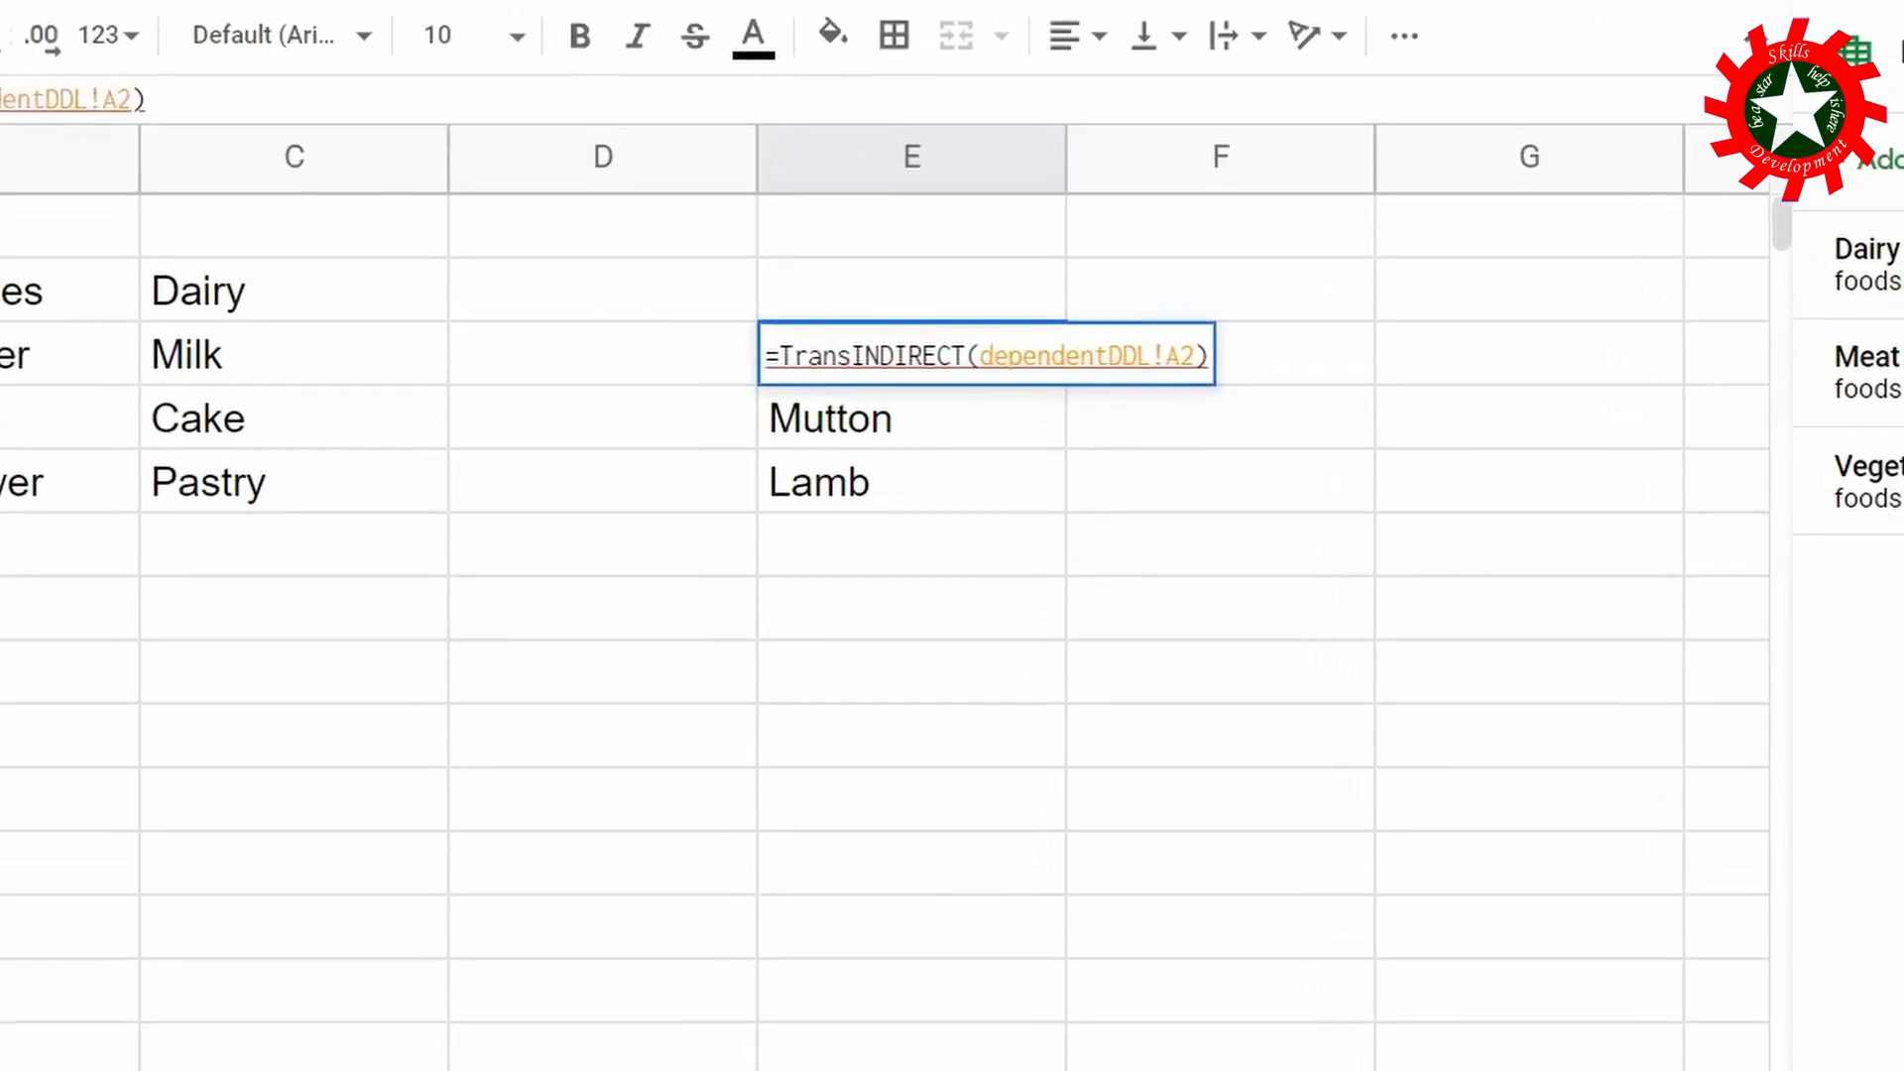
type("(")
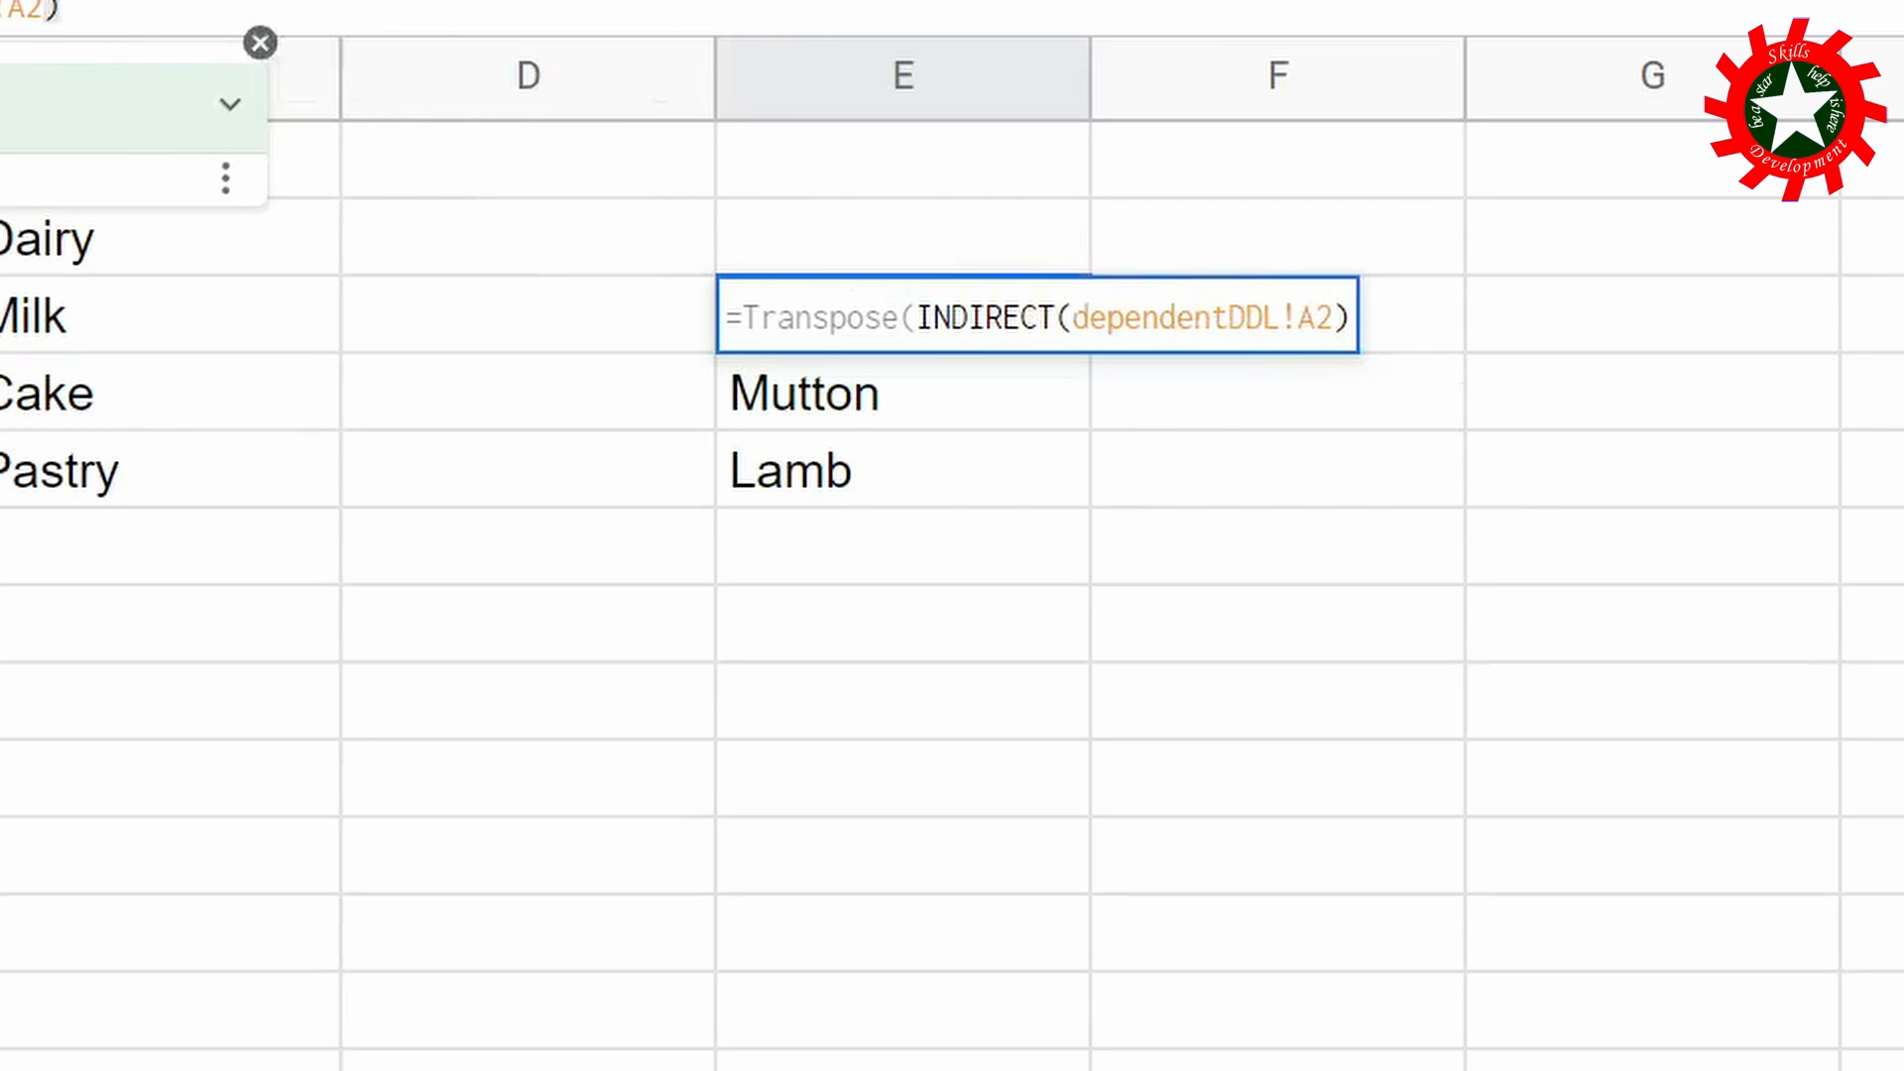
key("Return")
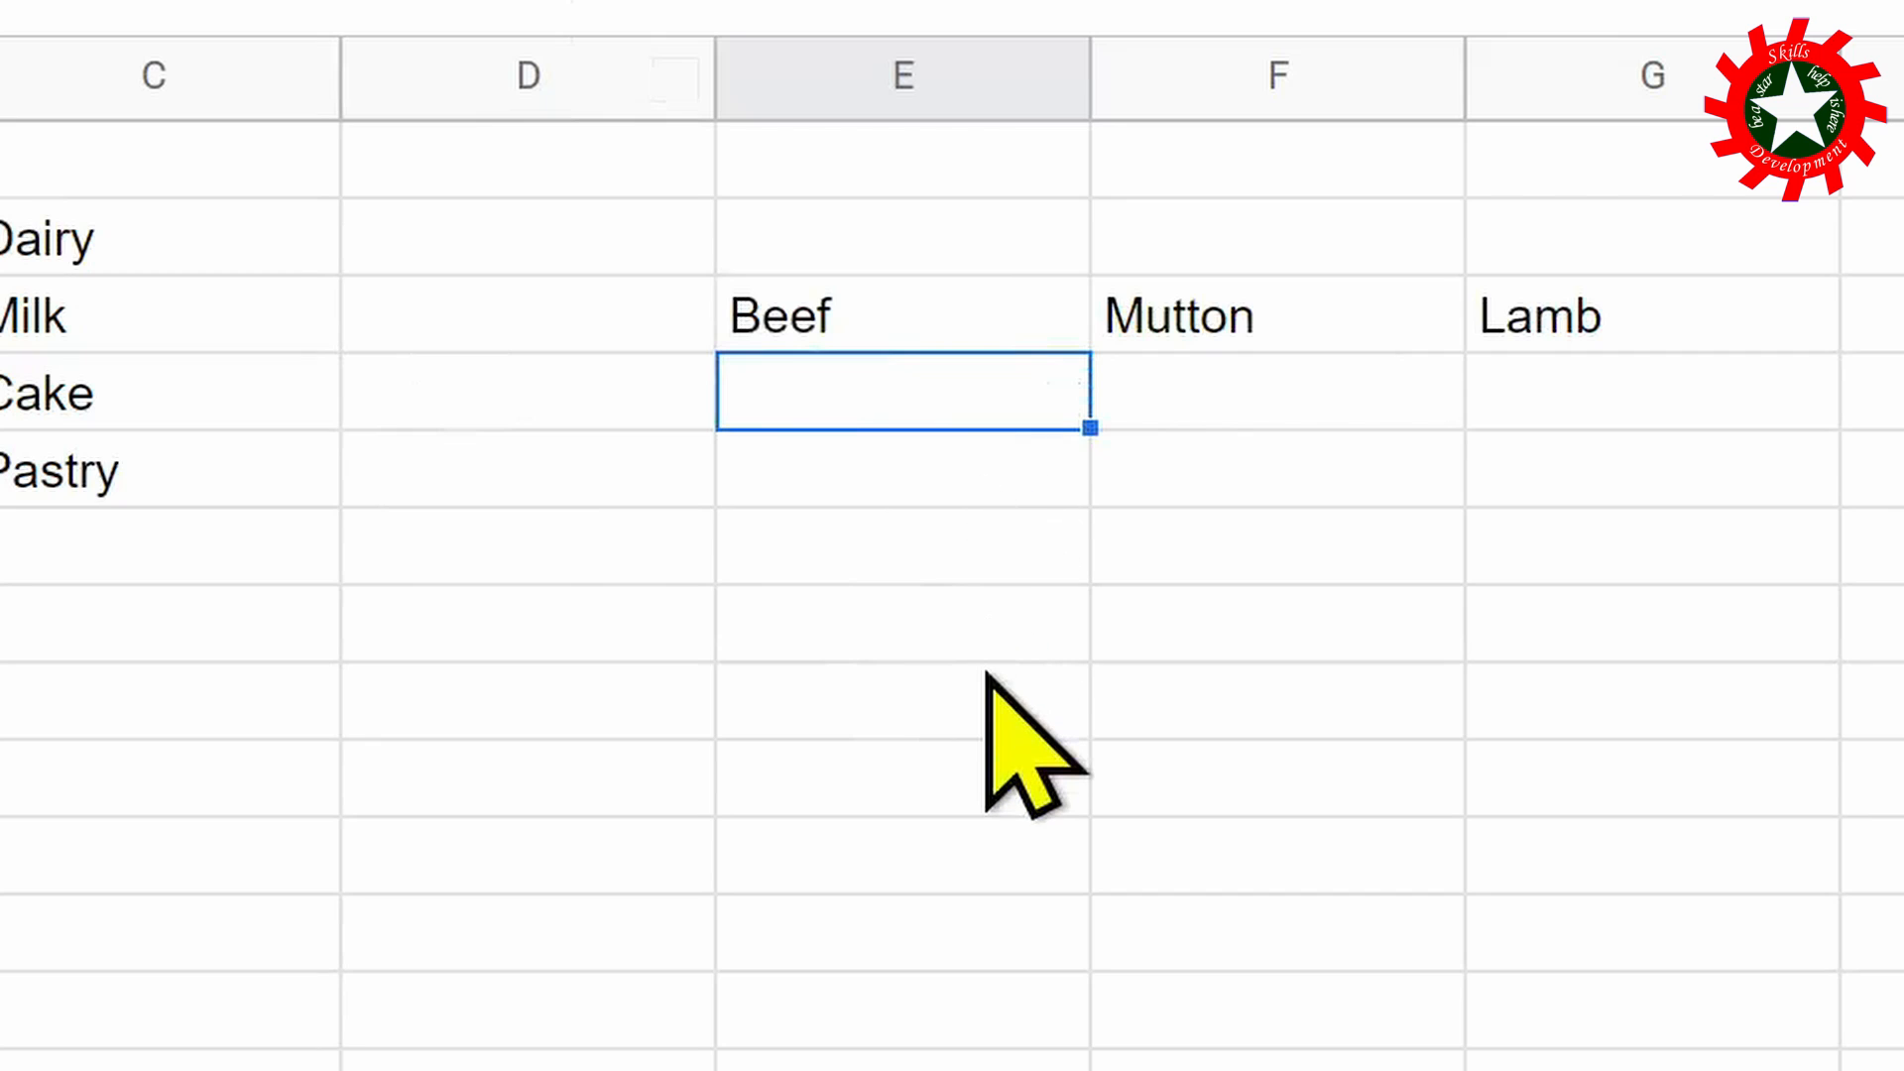
left_click(907, 318)
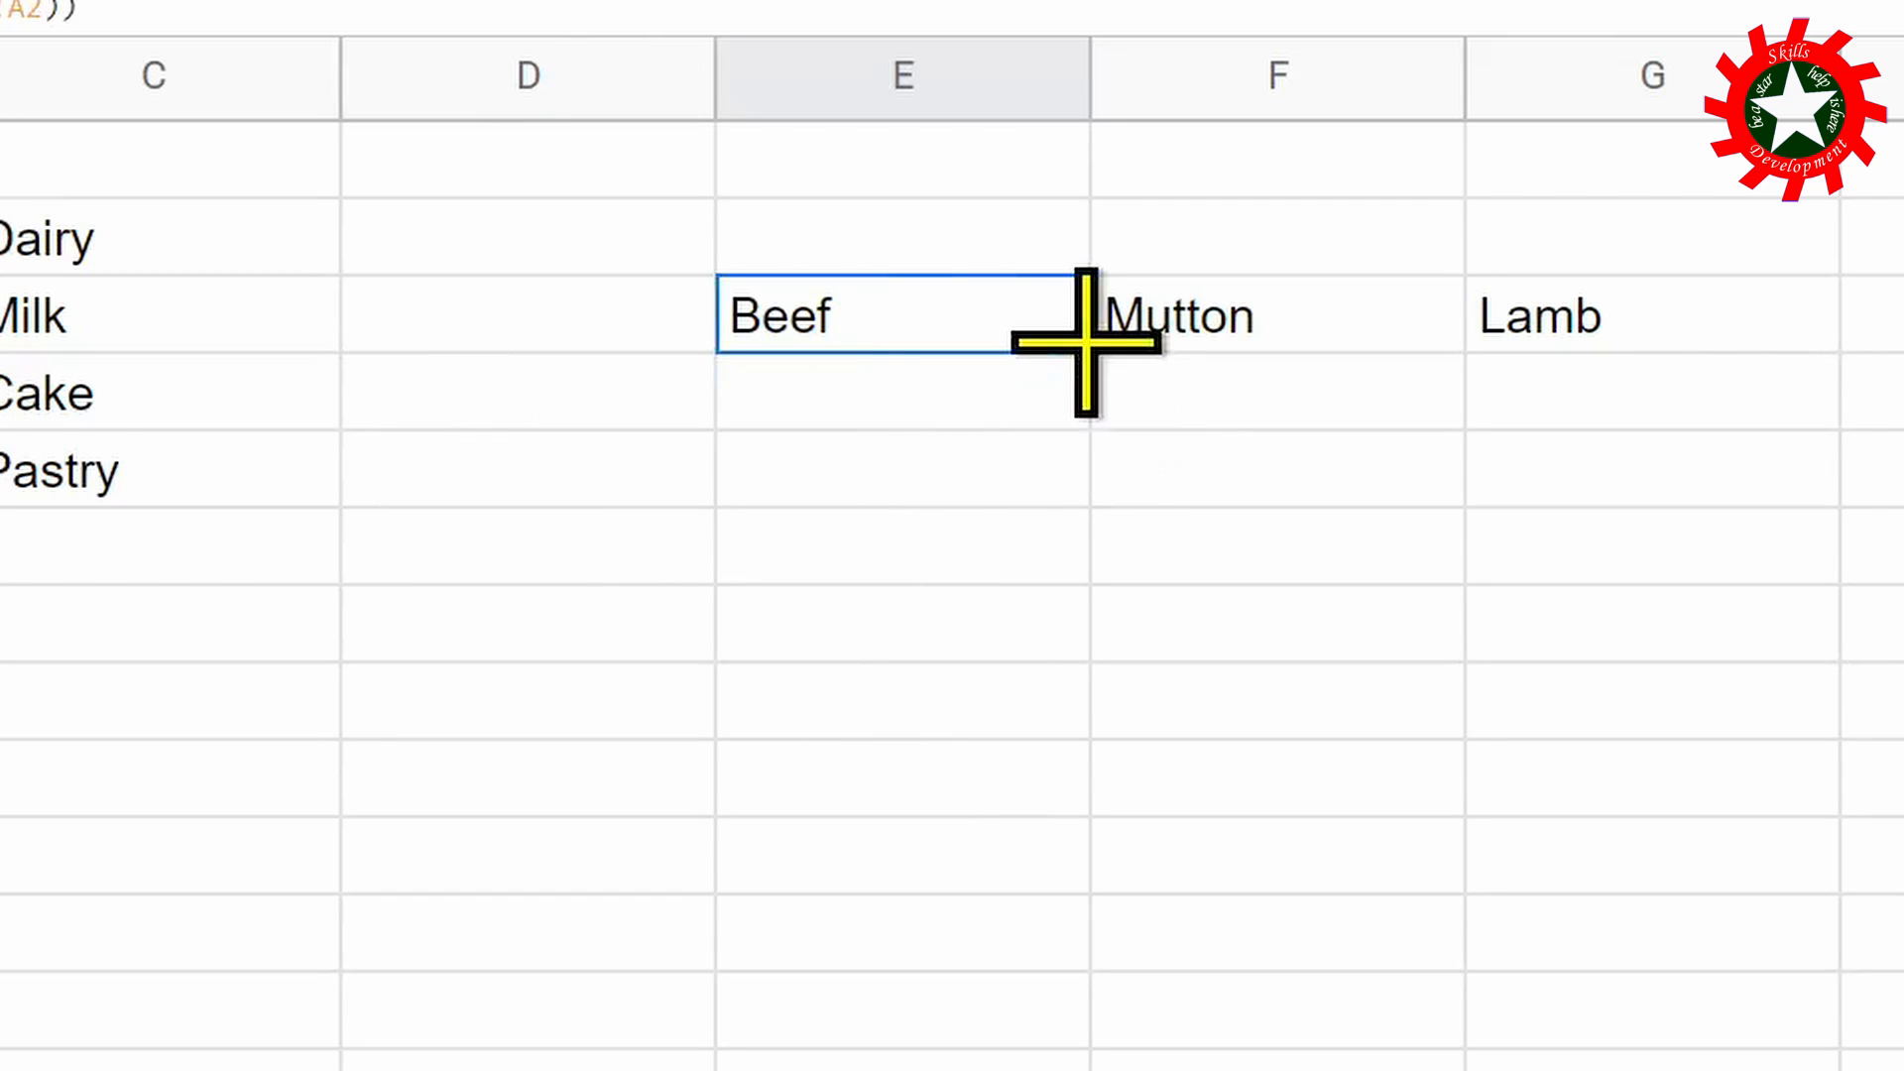
Copy the transposed INDIRECT formula from E3 down to E7 on the foods sheet and compare it with the Foods column on dependentDDL.
left_click_drag(1085, 347, 1091, 629)
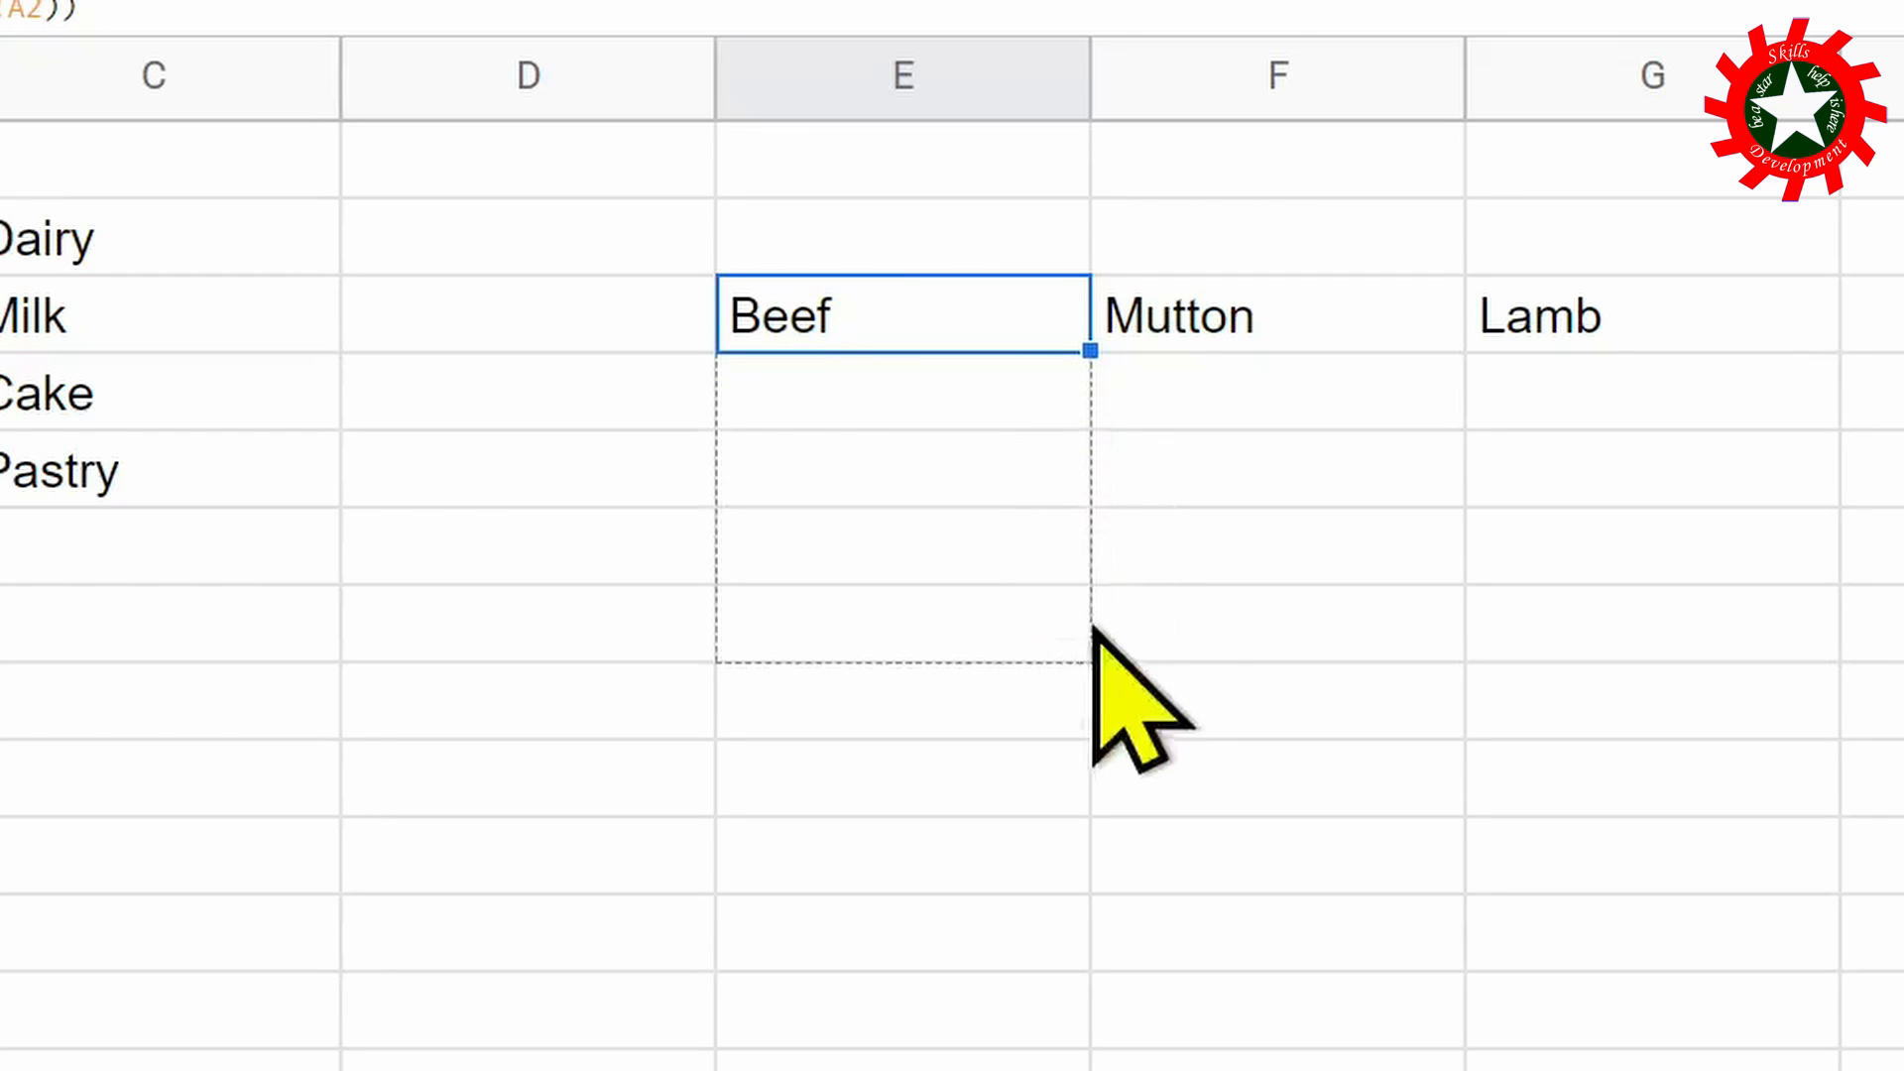
left_click(997, 392)
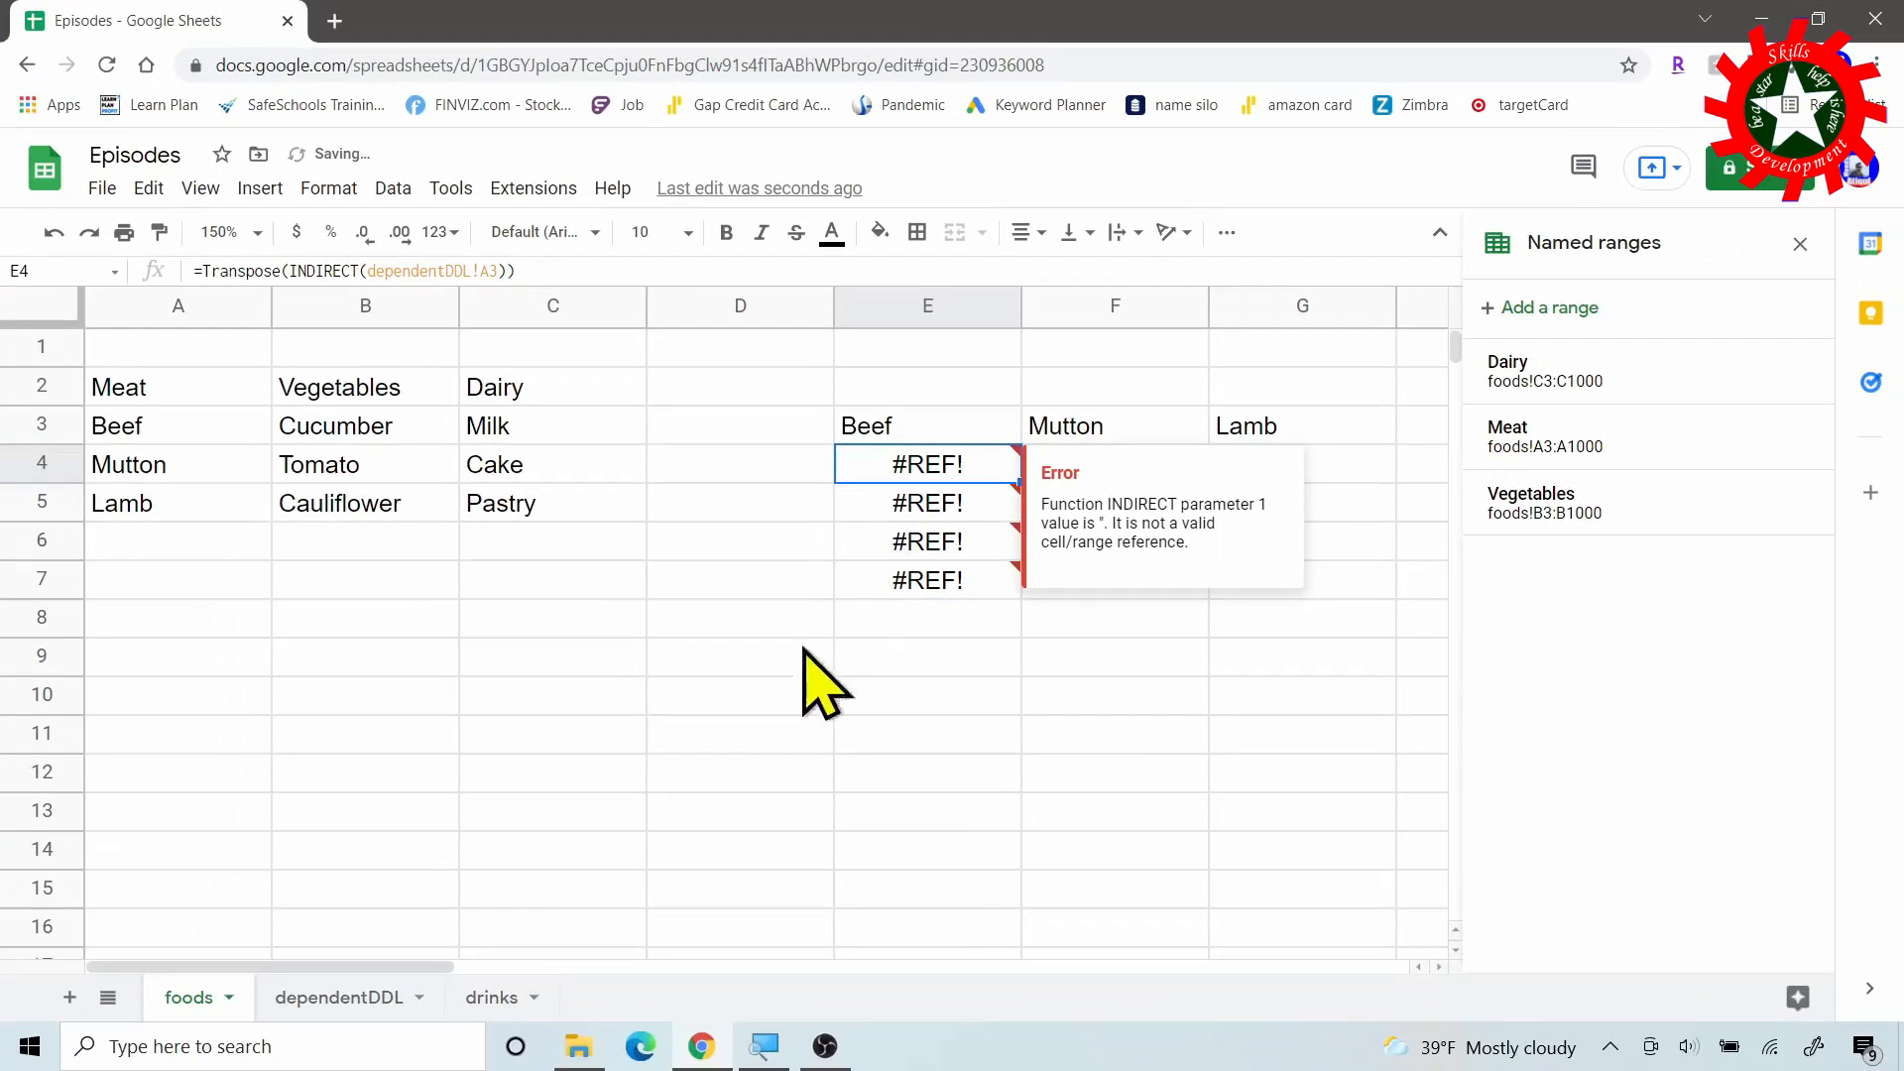
left_click(322, 997)
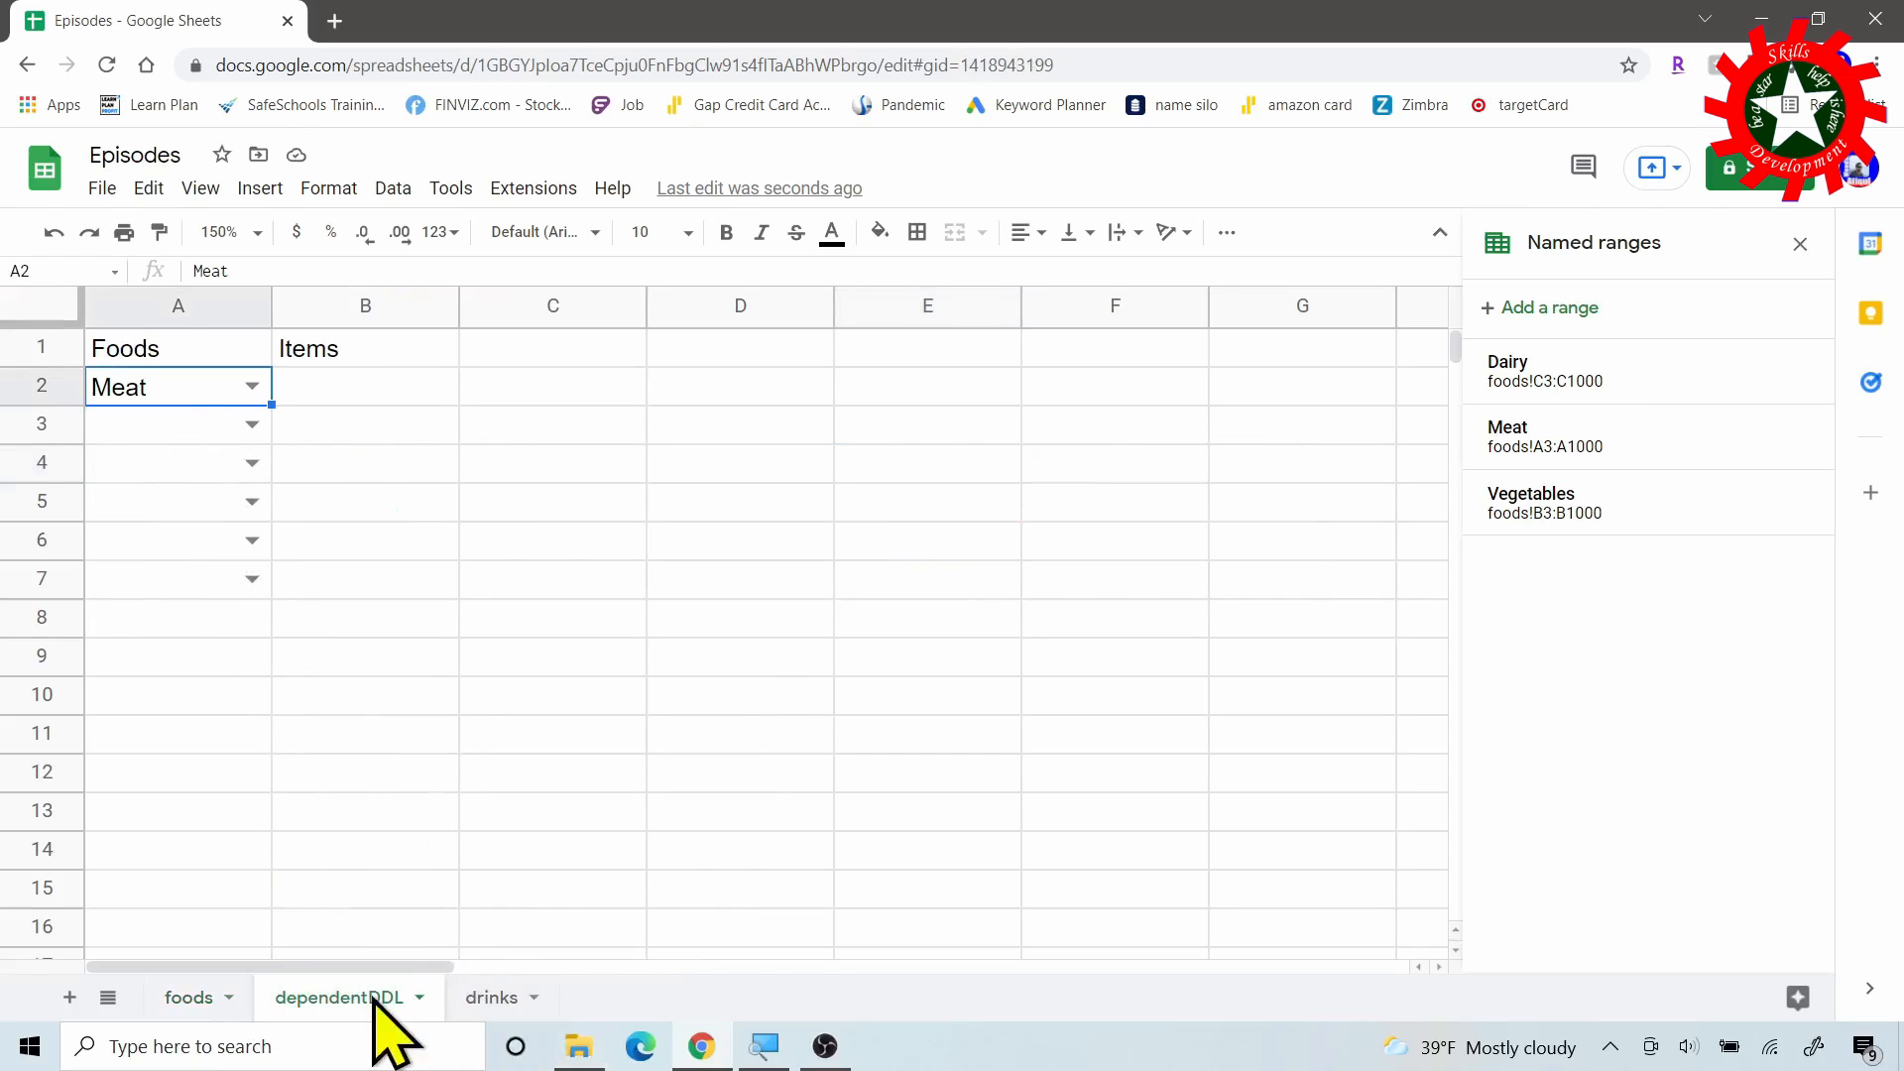
left_click(188, 997)
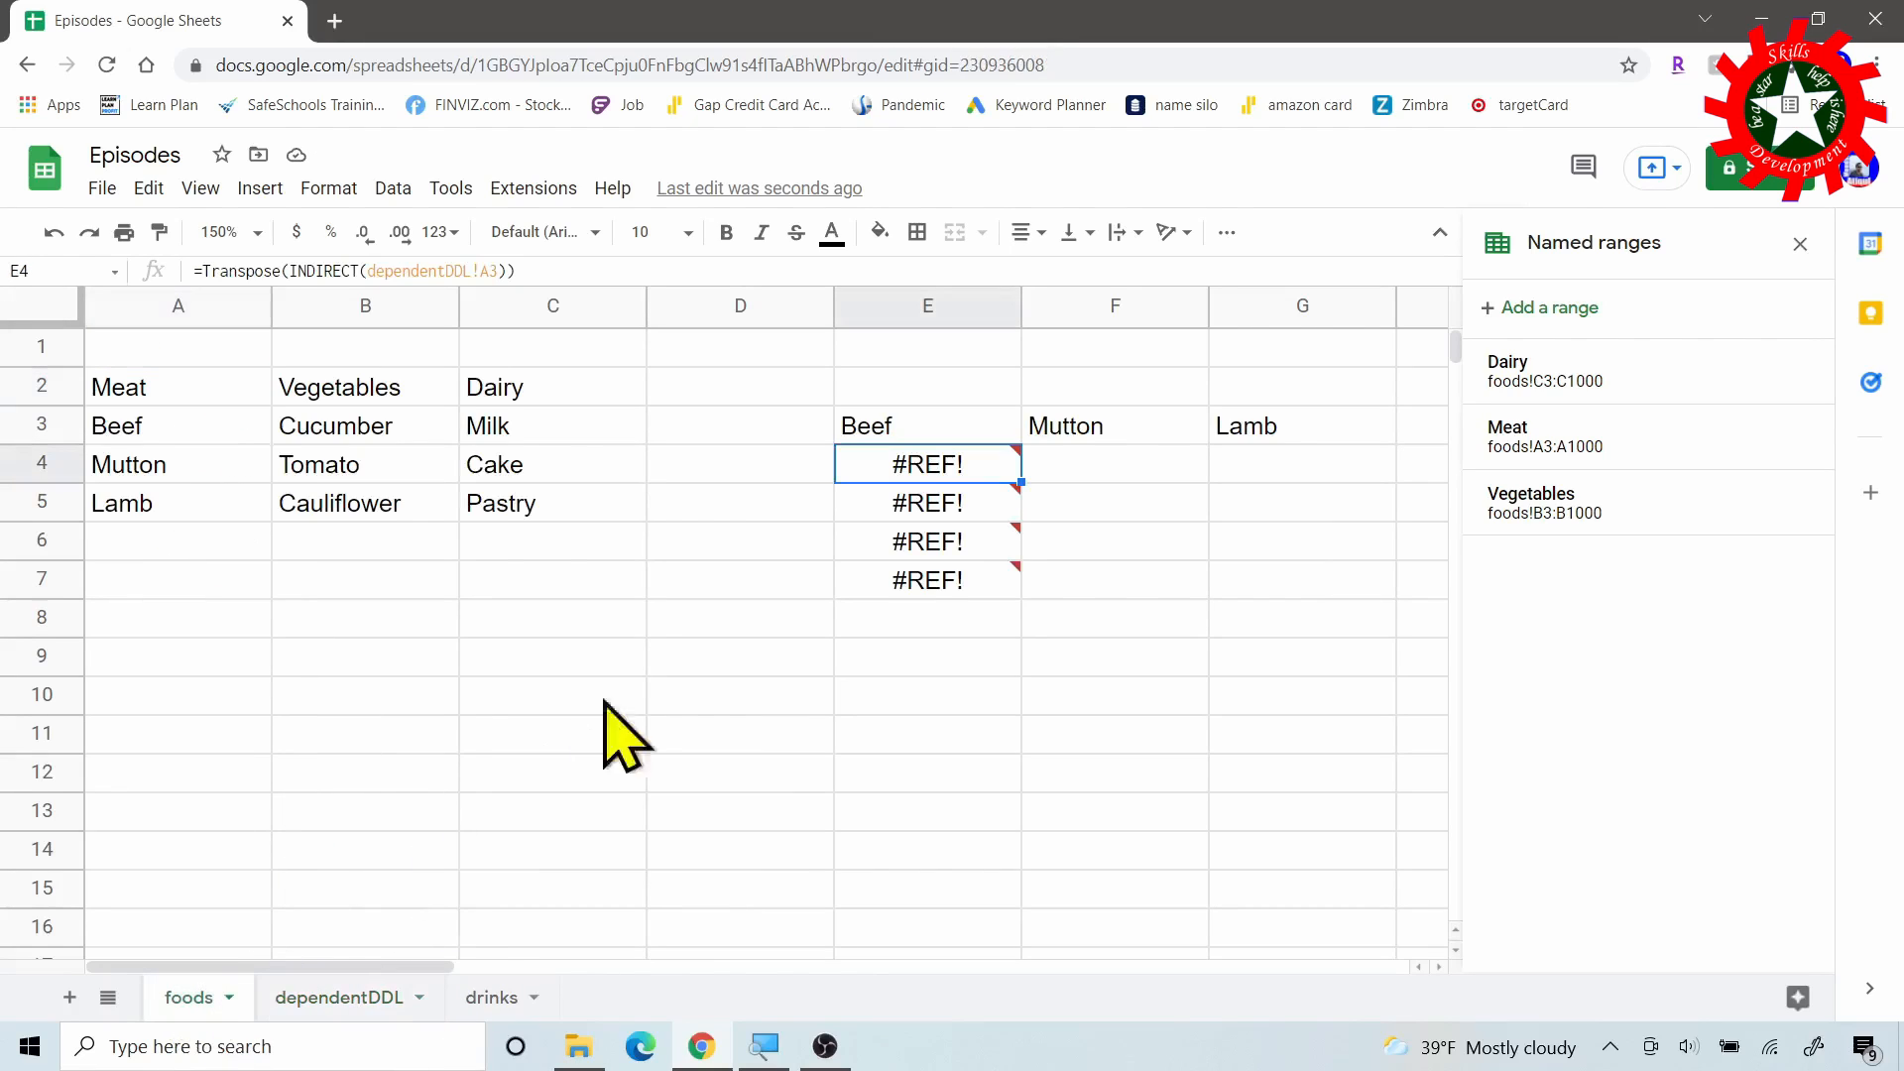
Wrap the formula in cell E3 of the foods sheet in Iferror with an empty string "" as the fallback value.
left_click(877, 433)
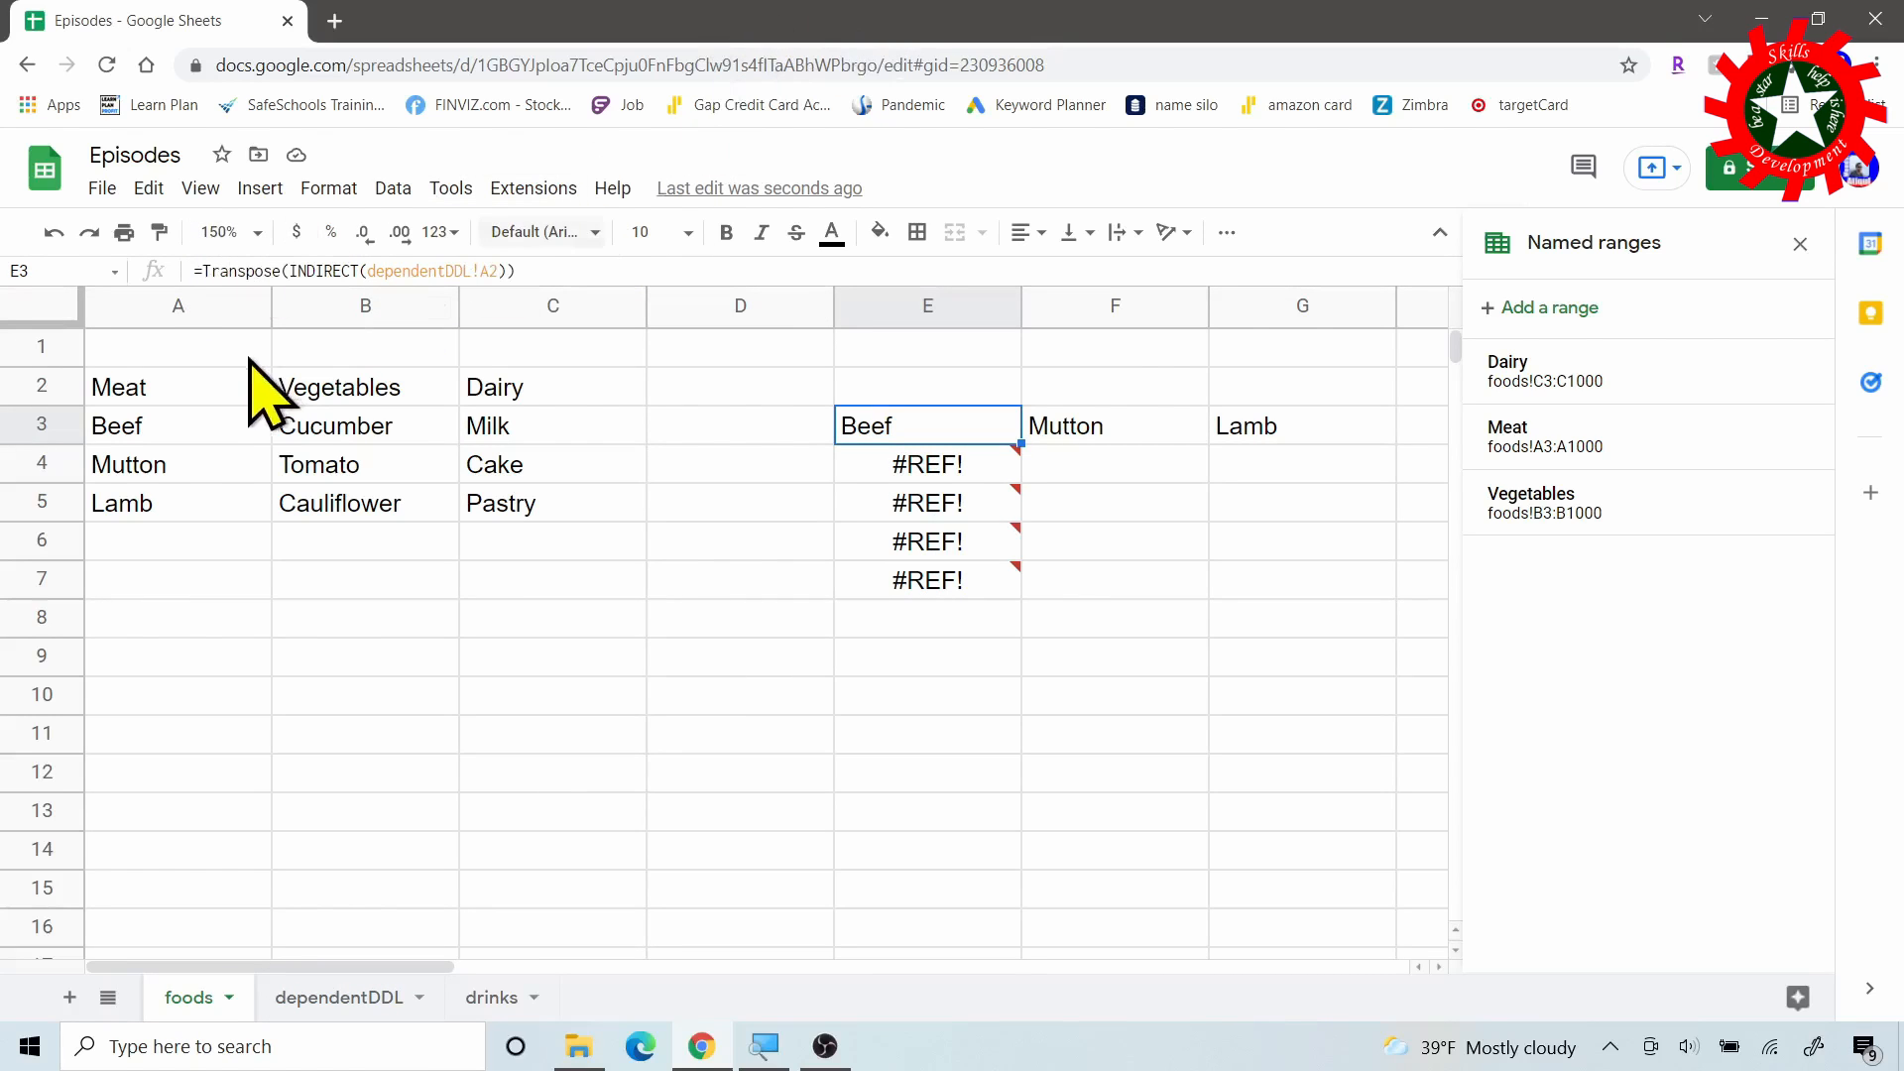
left_click(199, 271)
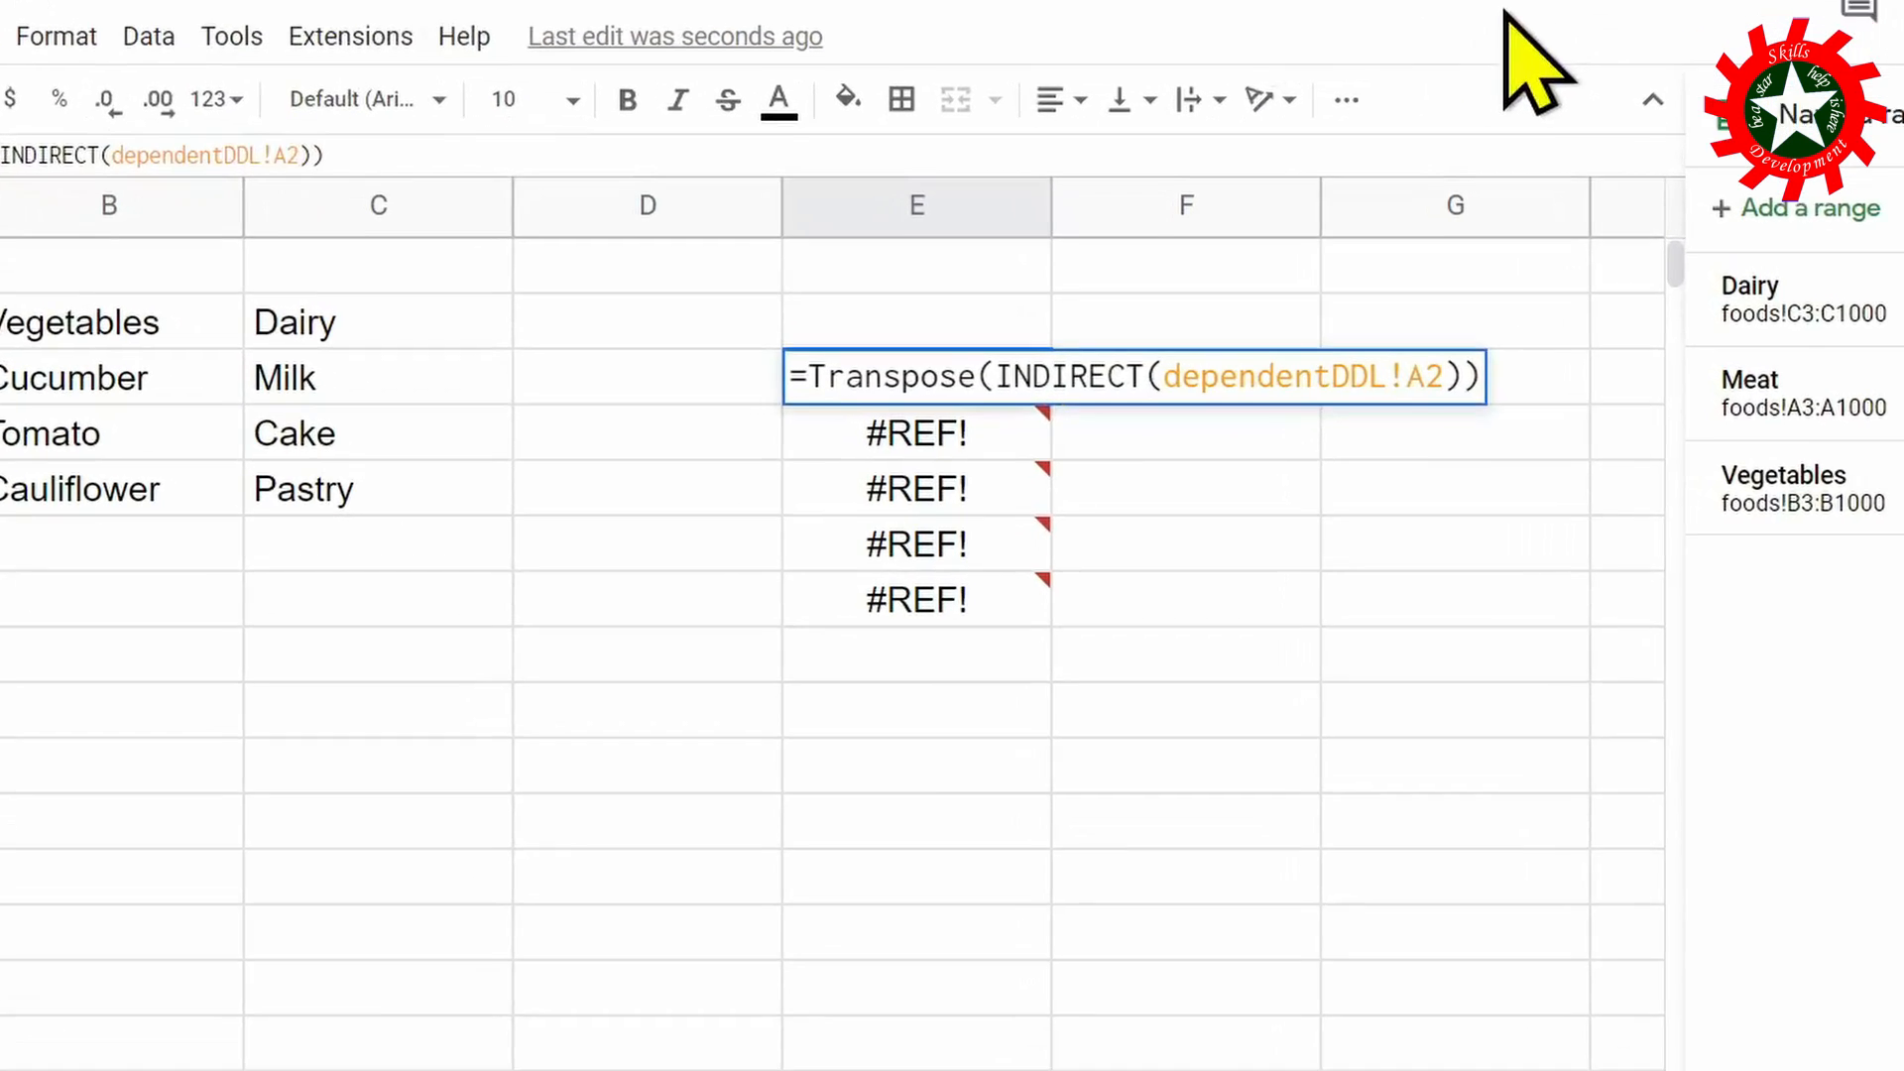
type("Iferror")
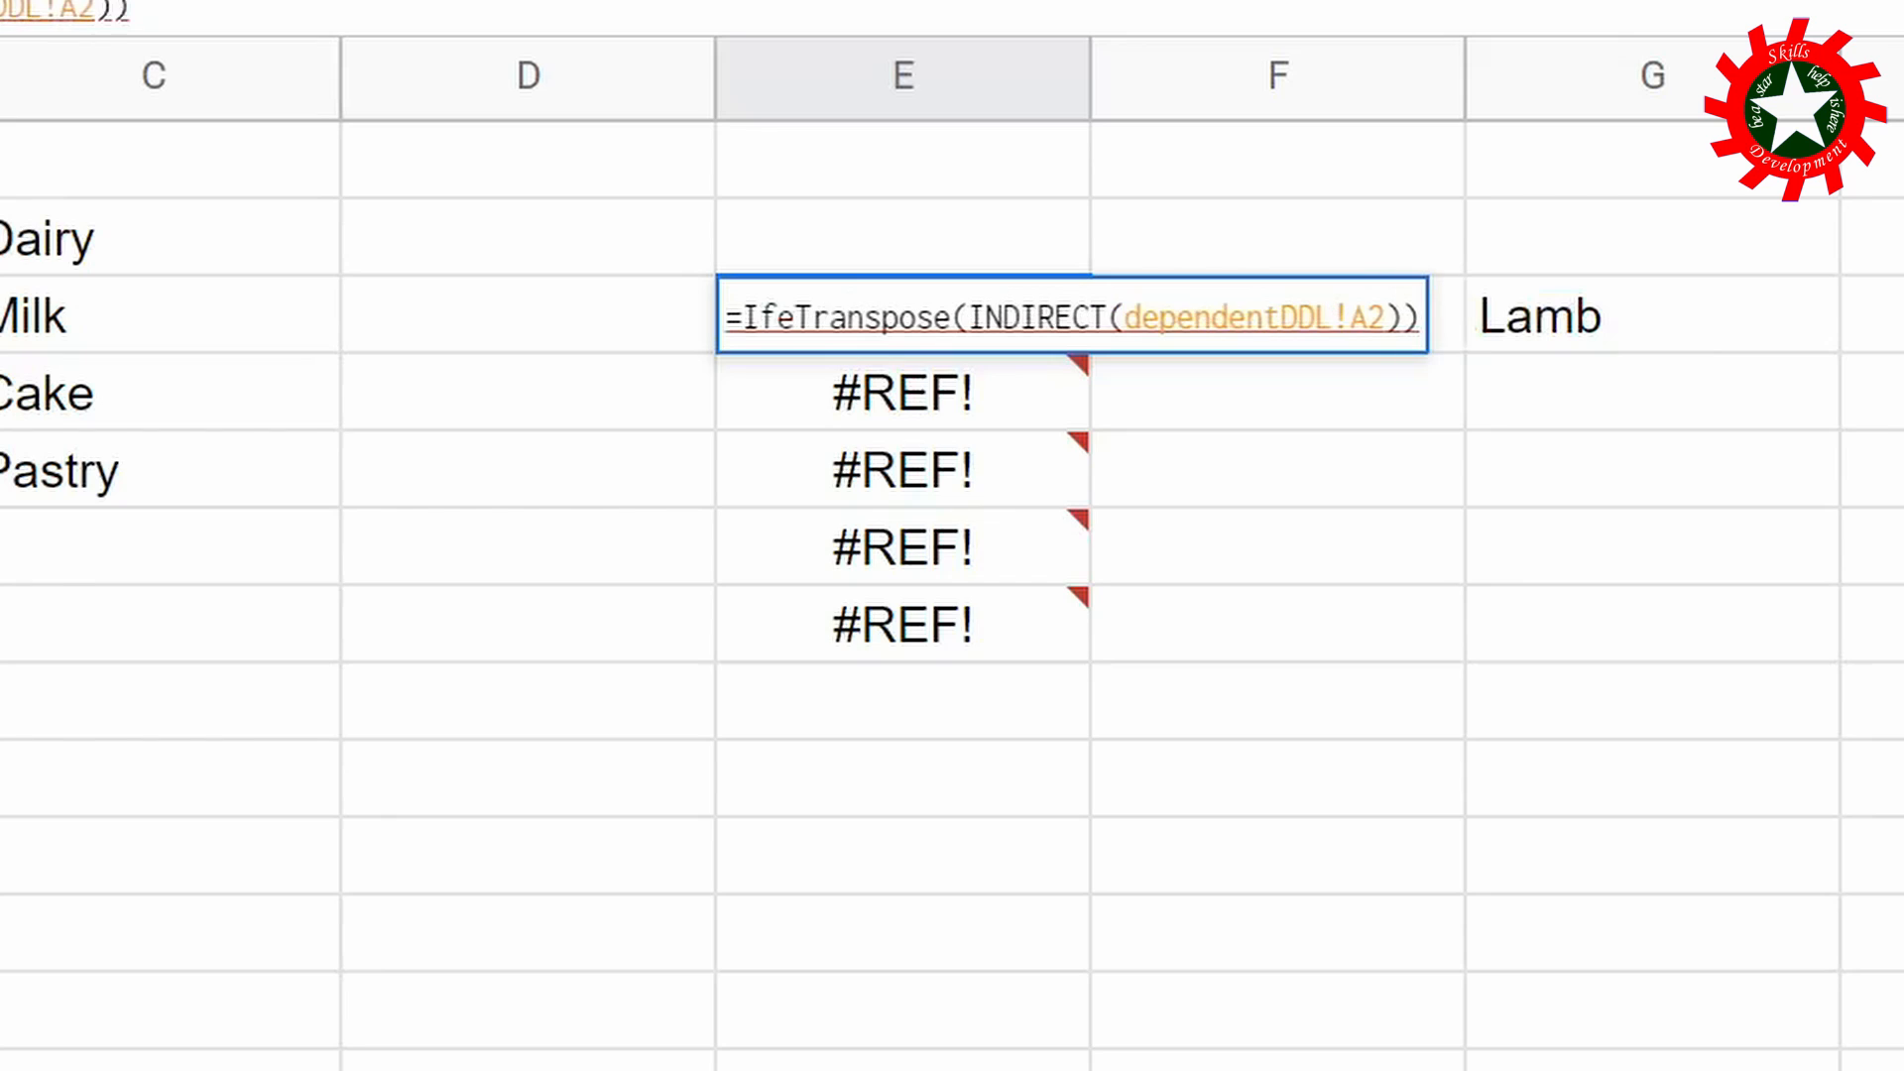
type("(")
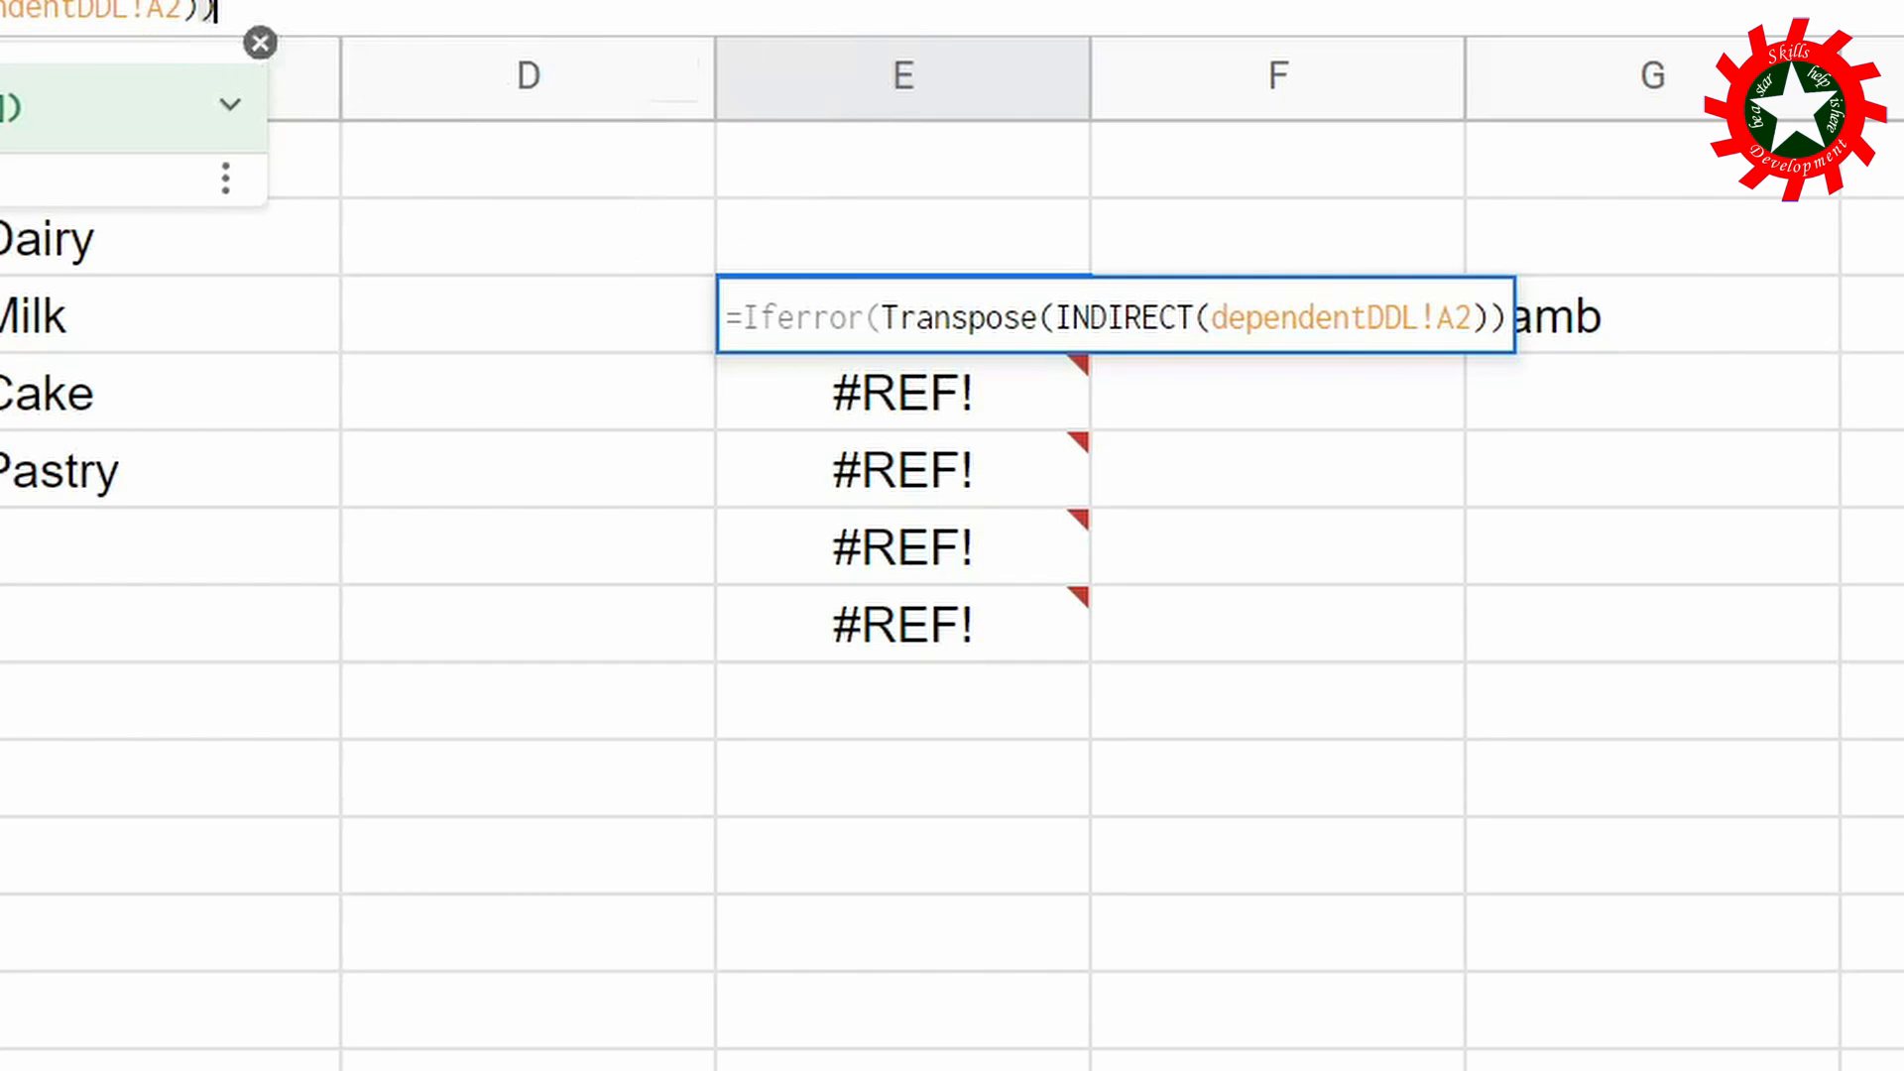
left_click(218, 10)
type(",")
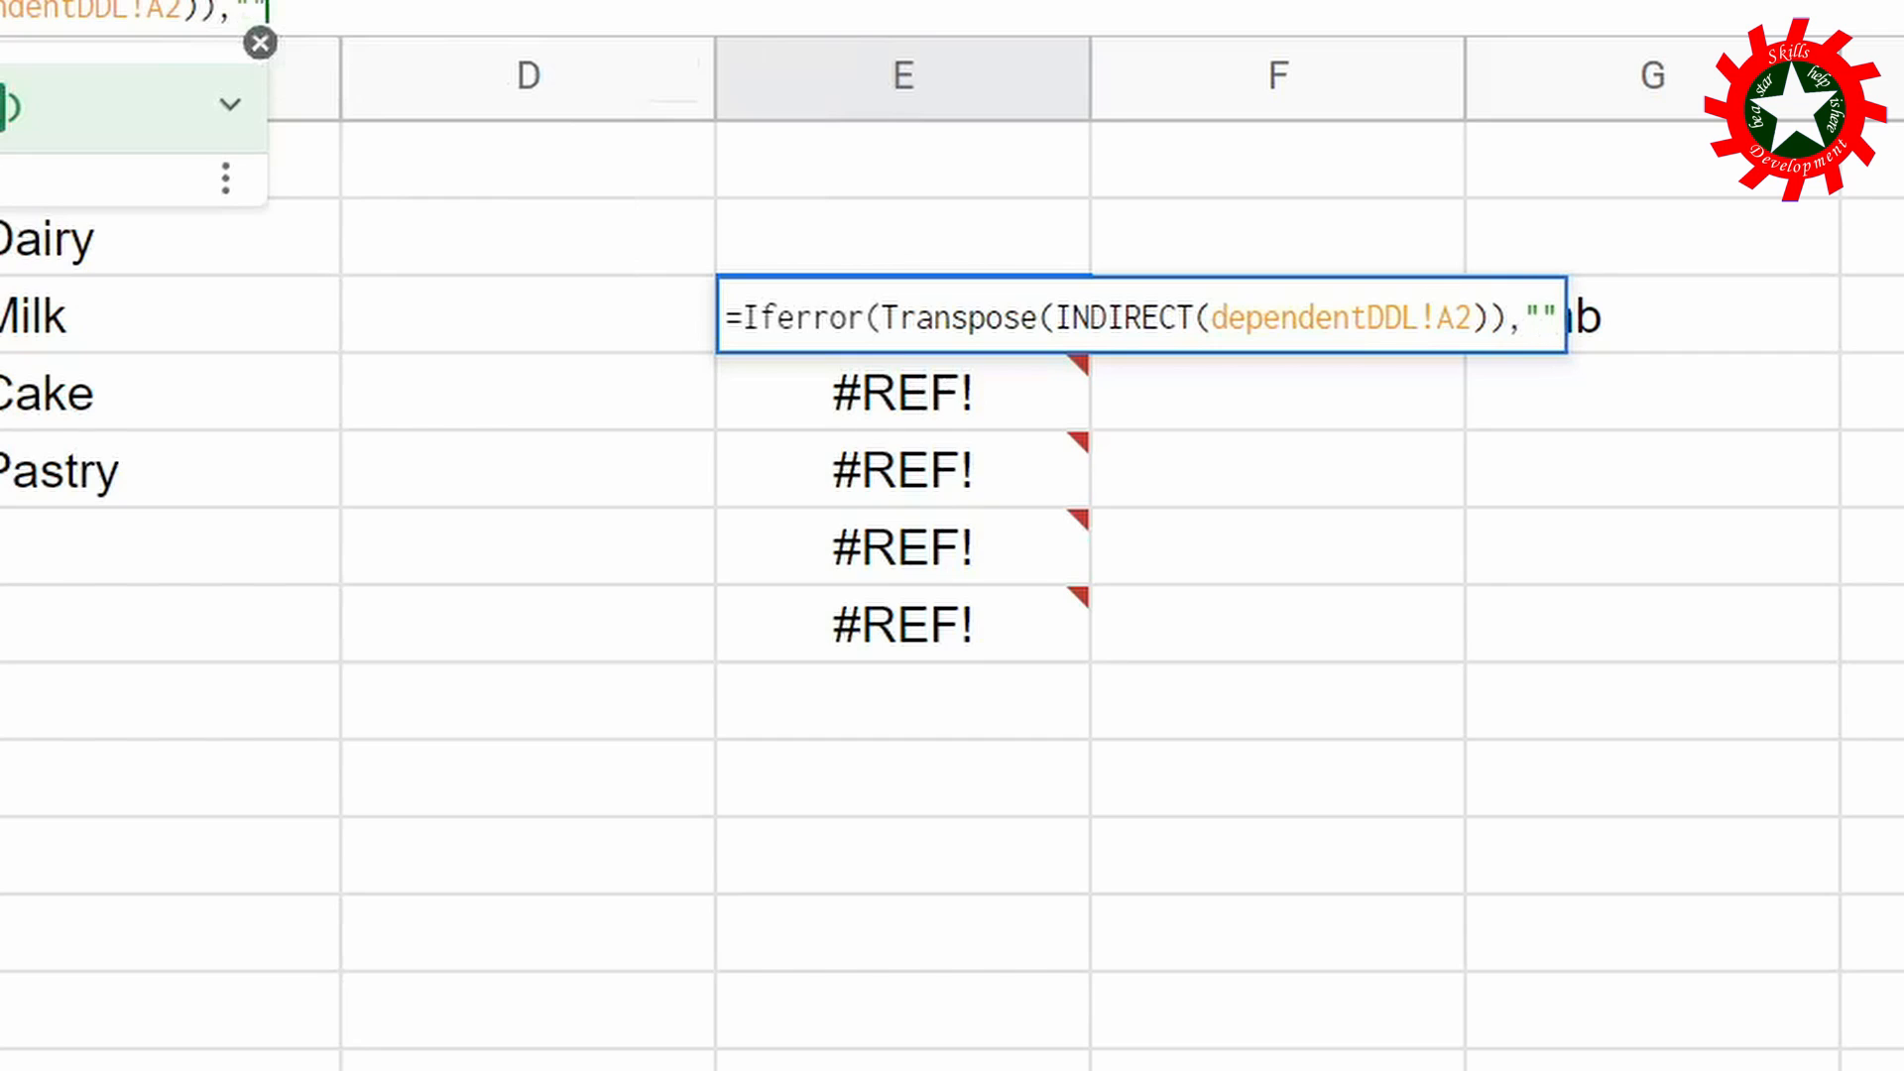
type("\"\")")
key("Return")
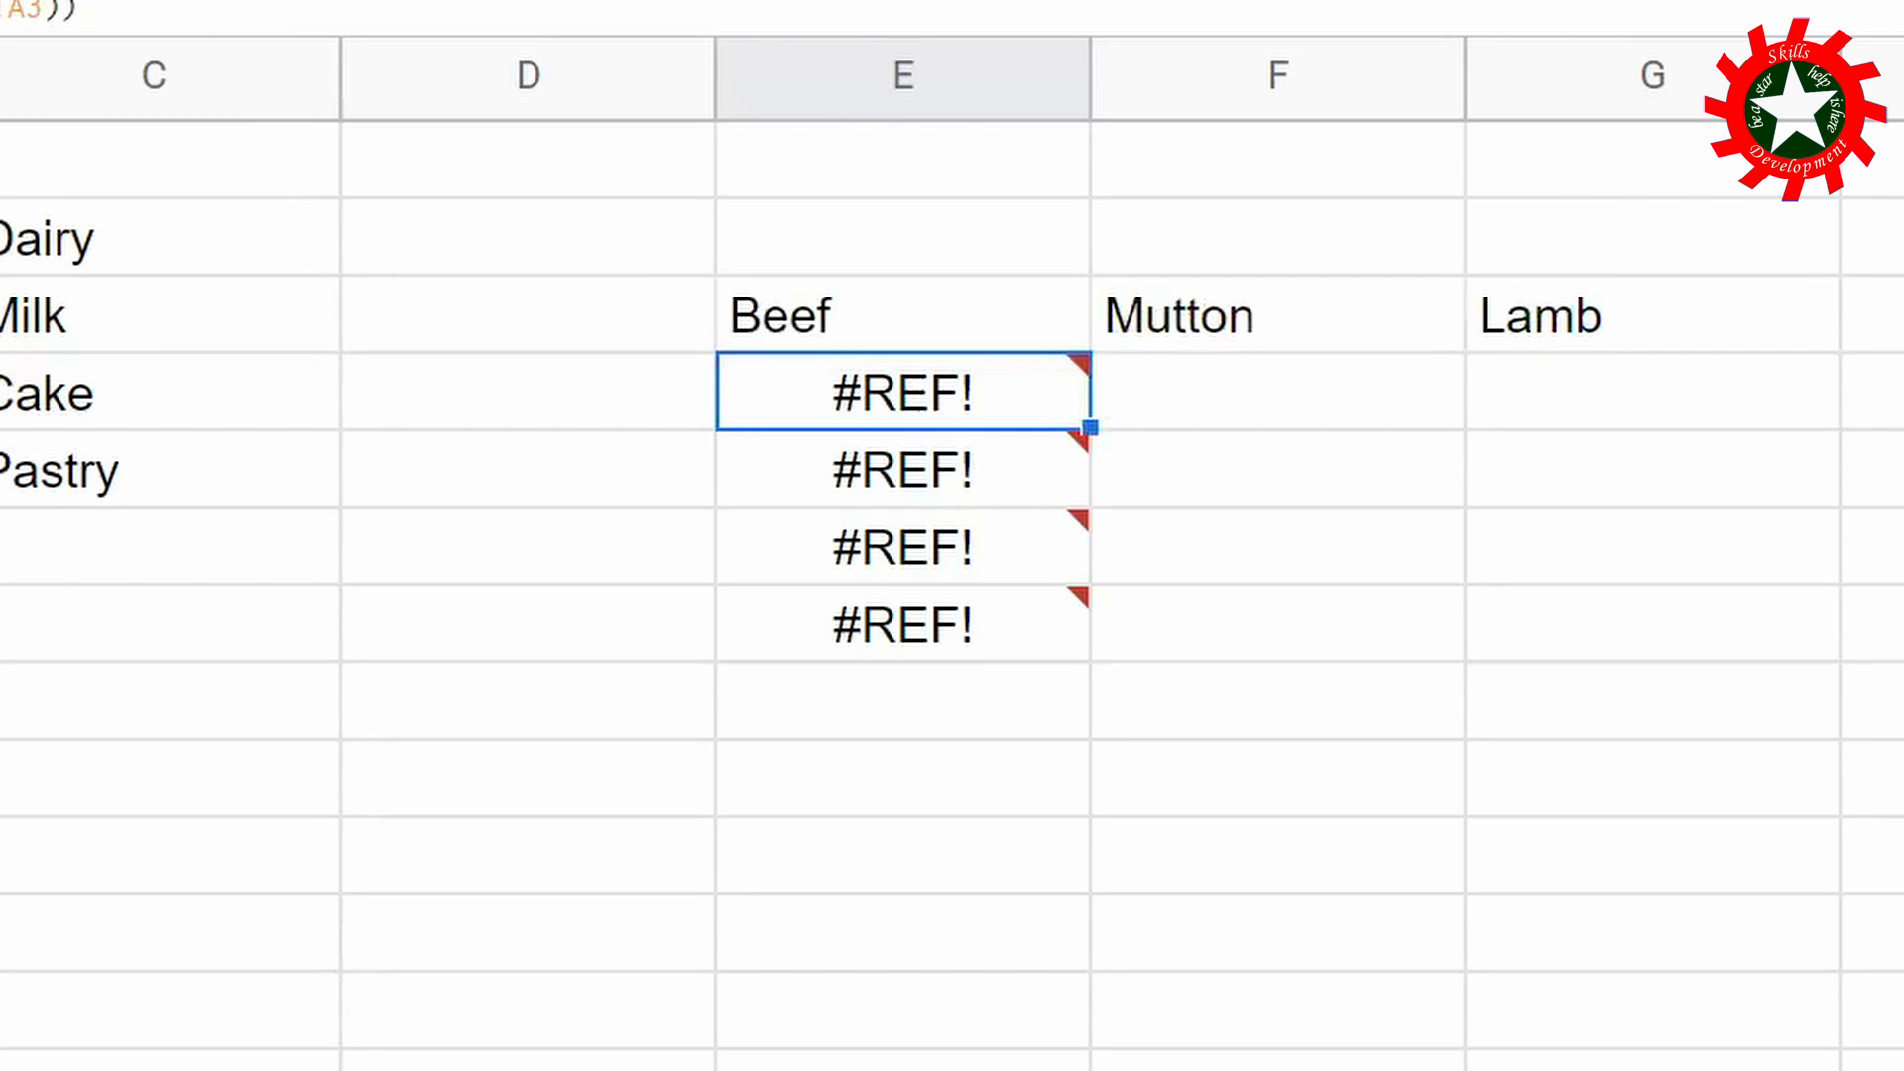
Copy the Iferror formula from E3 down over the error cells through E7 on the foods sheet.
left_click(1011, 338)
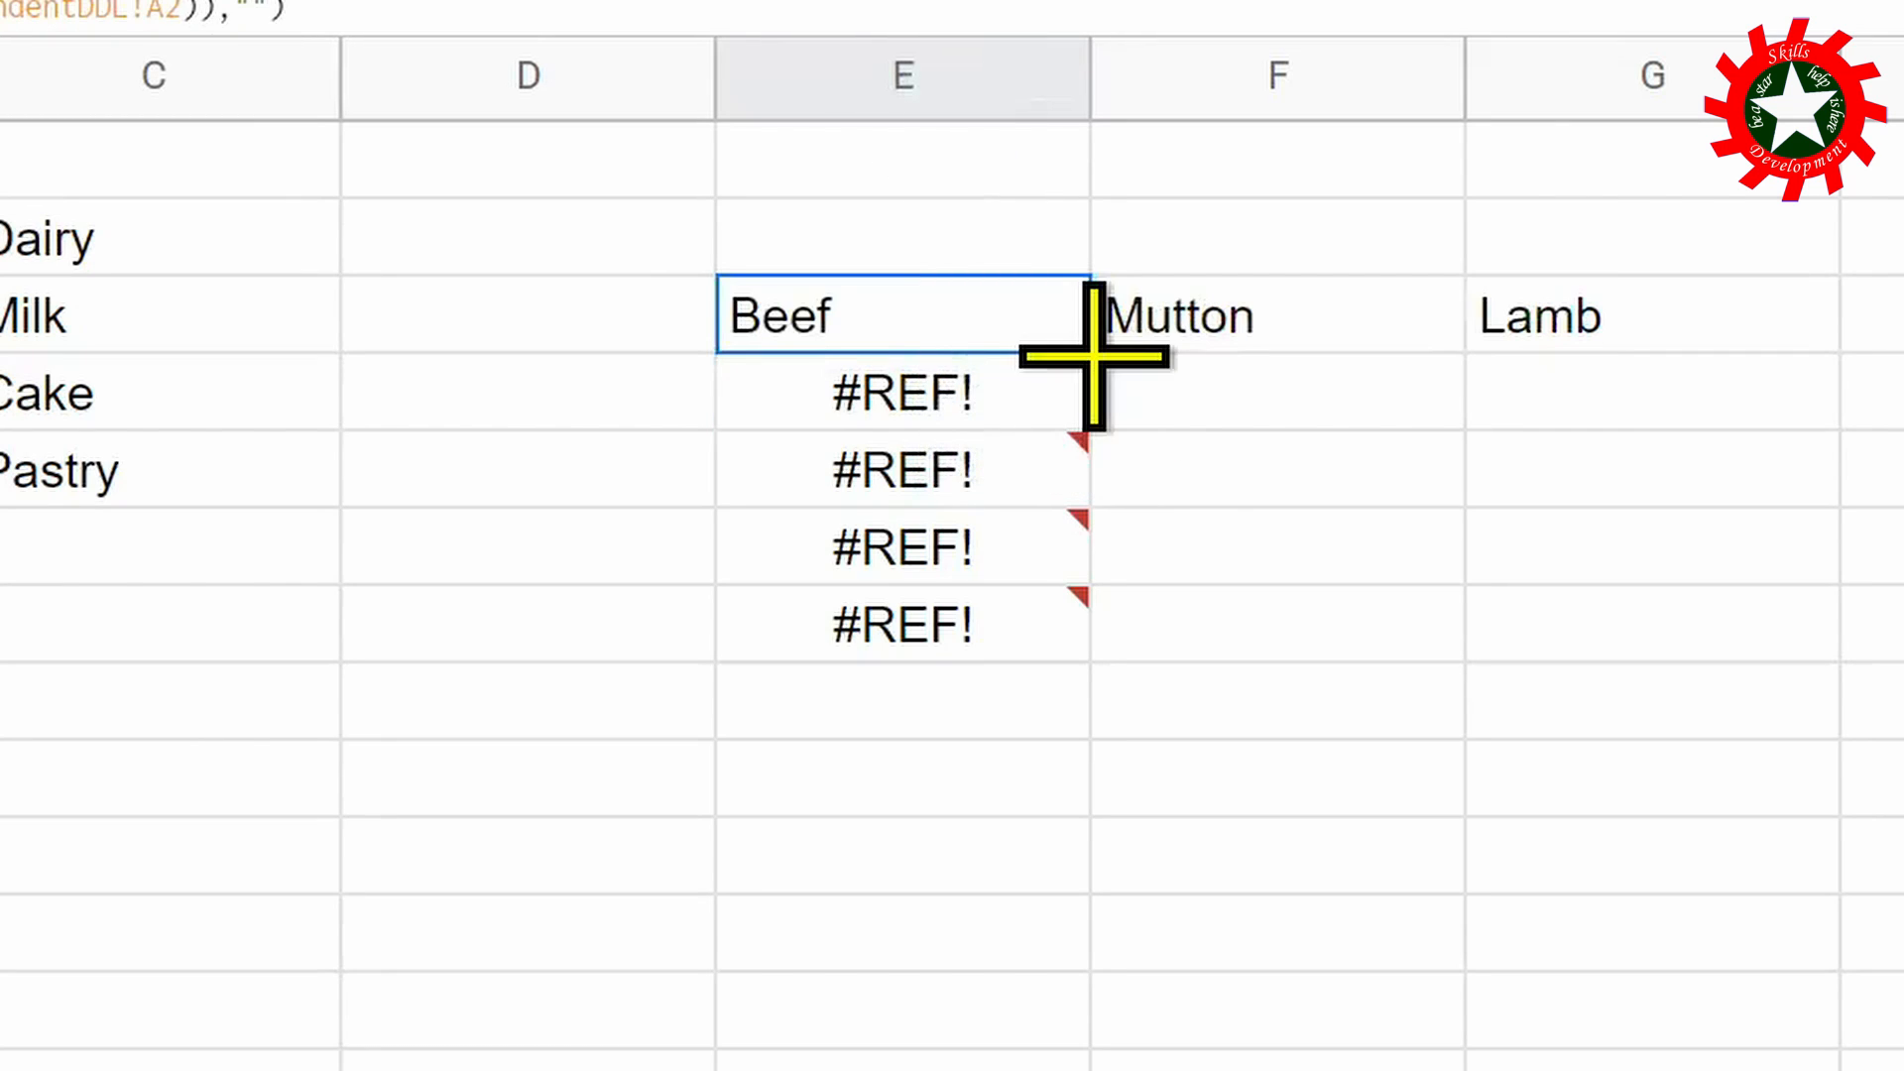
left_click_drag(1092, 370, 180, 217)
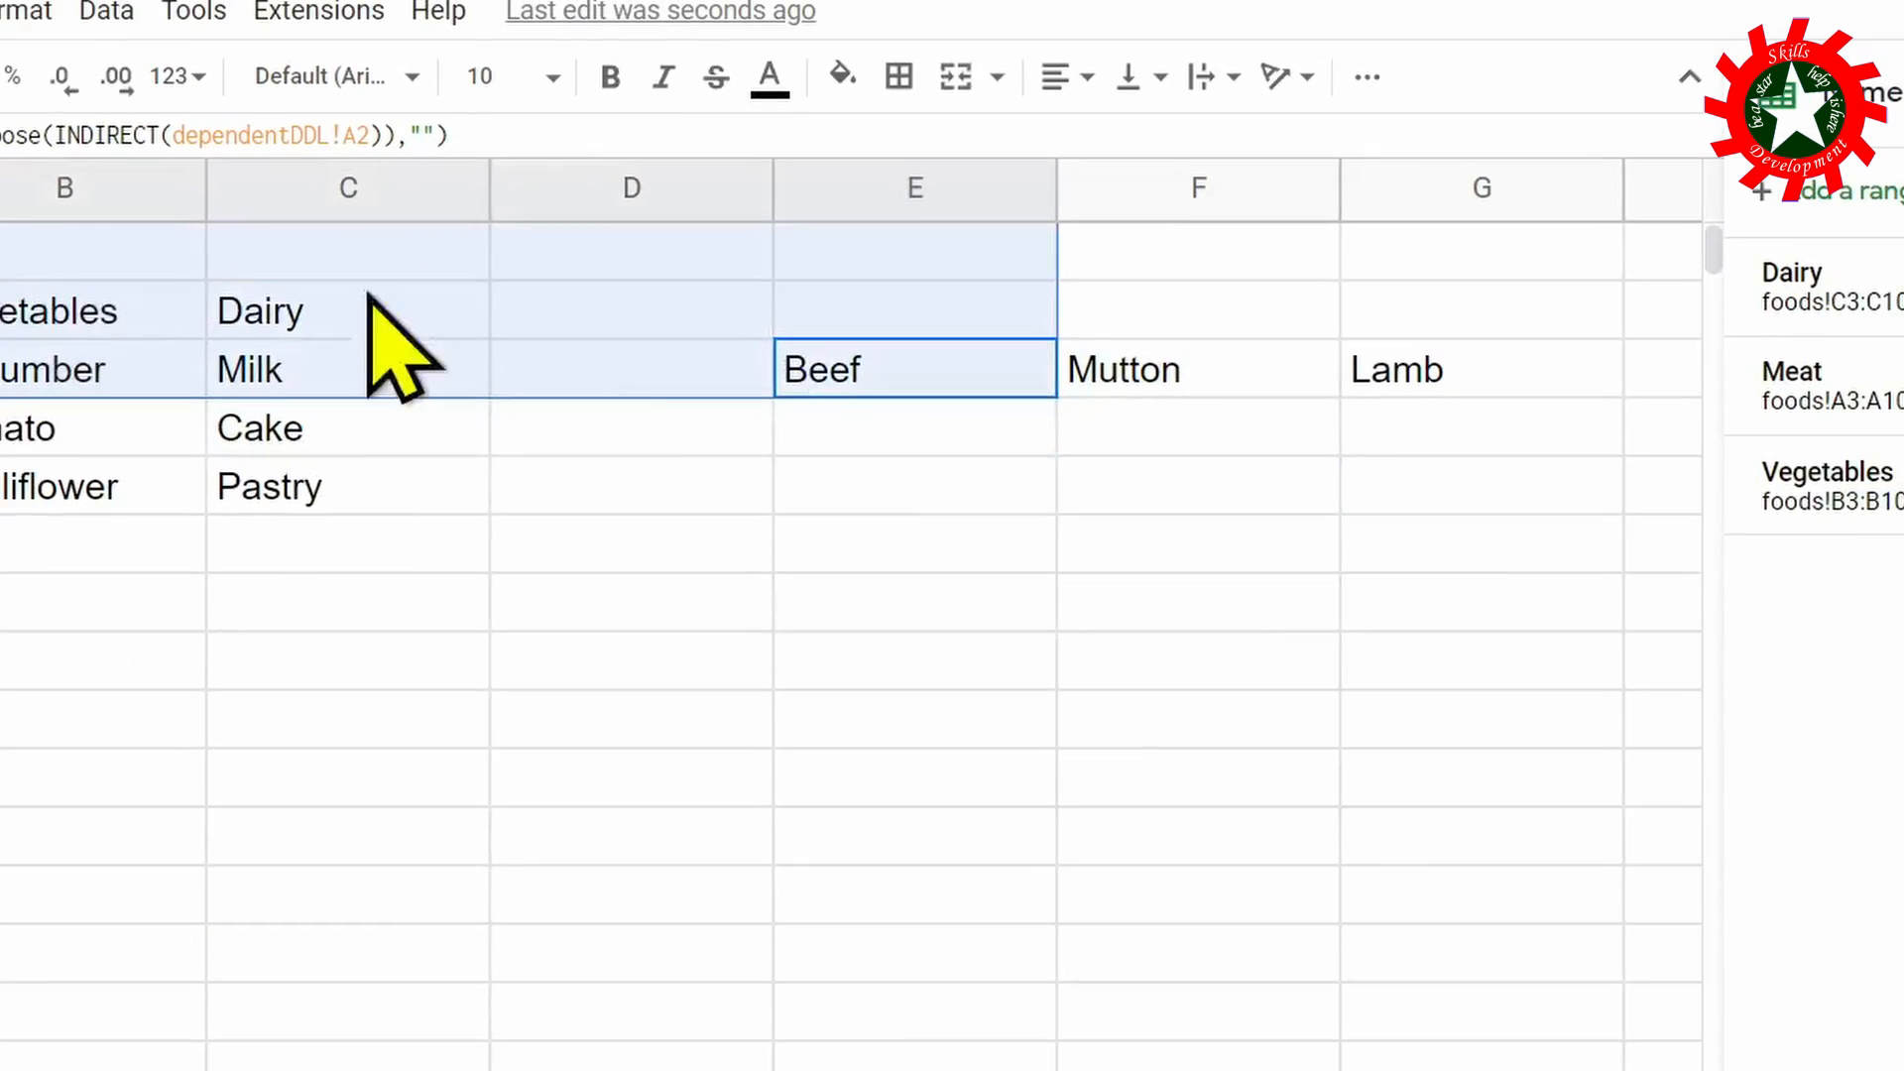
left_click_drag(369, 295, 195, 1051)
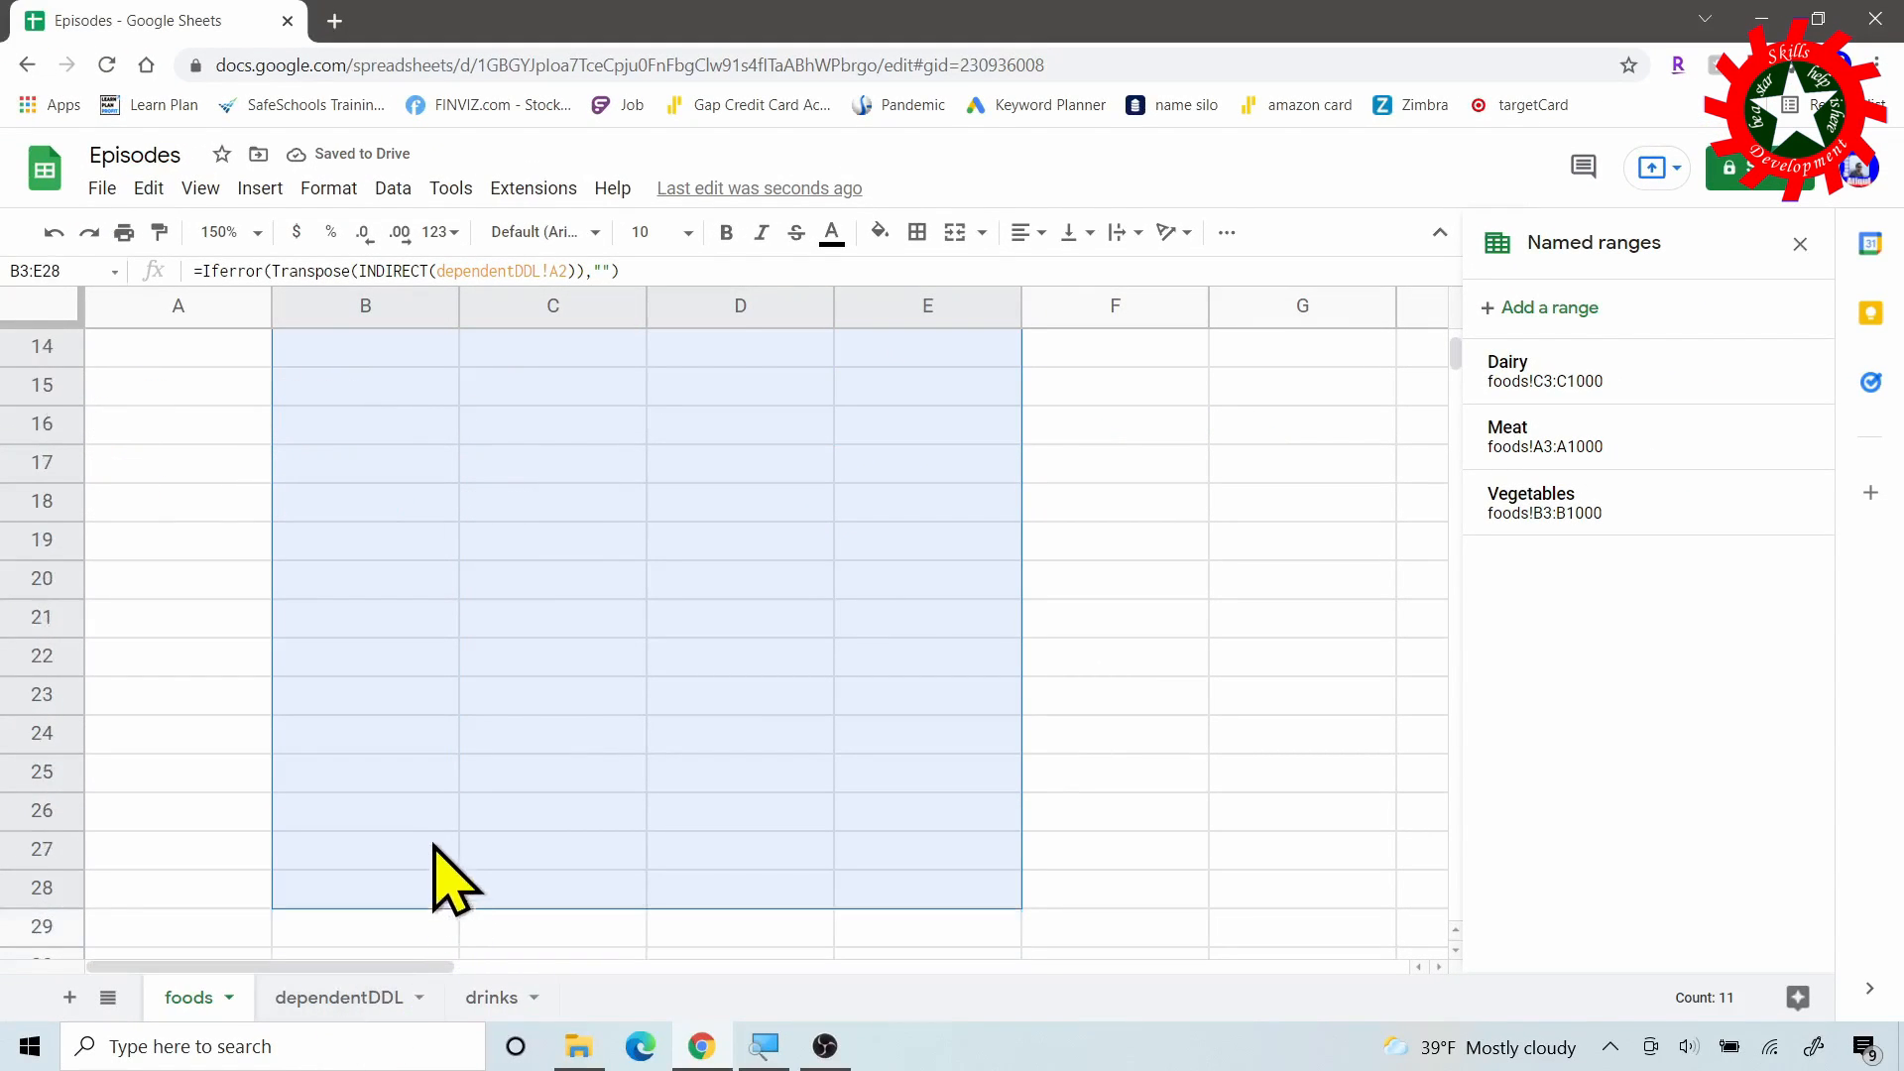
left_click(434, 813)
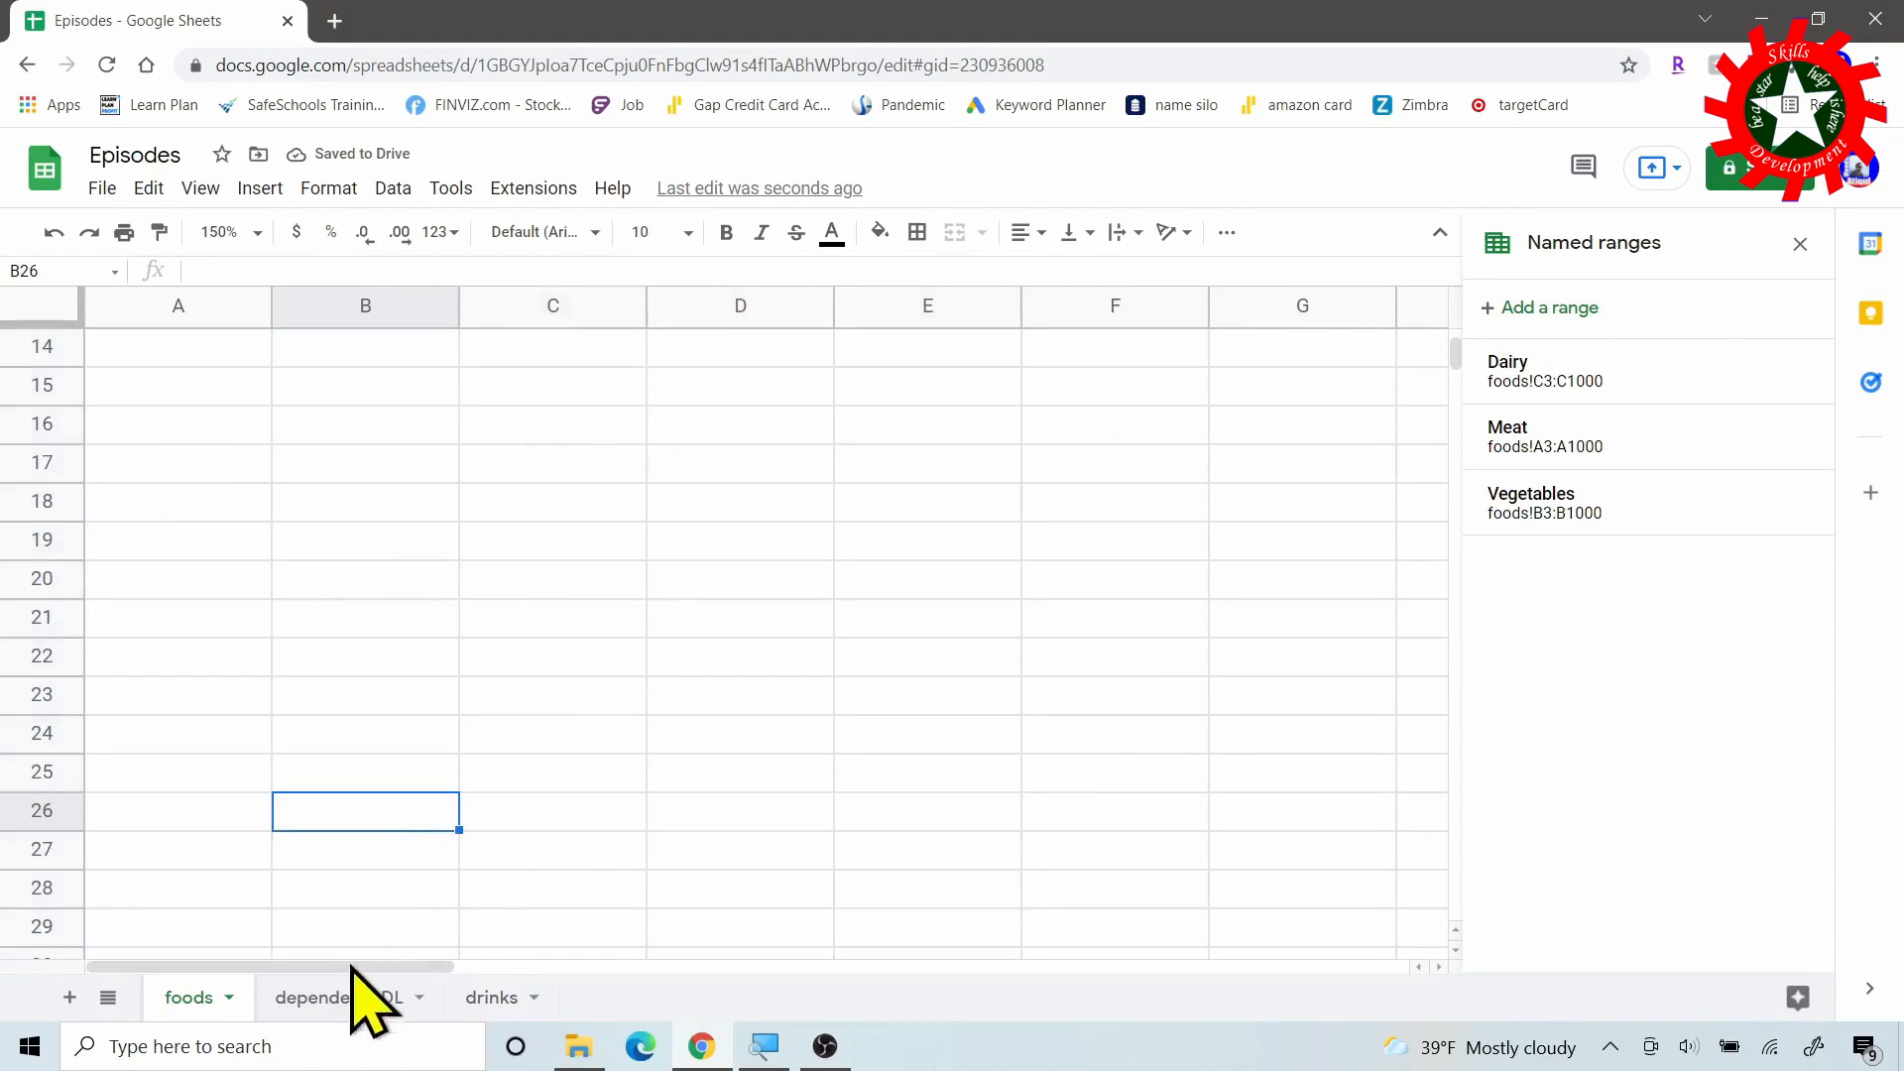
Choose Vegetables in cell A3 of the dependentDDL sheet and check the corresponding formula row in E4 of the foods sheet.
left_click(337, 997)
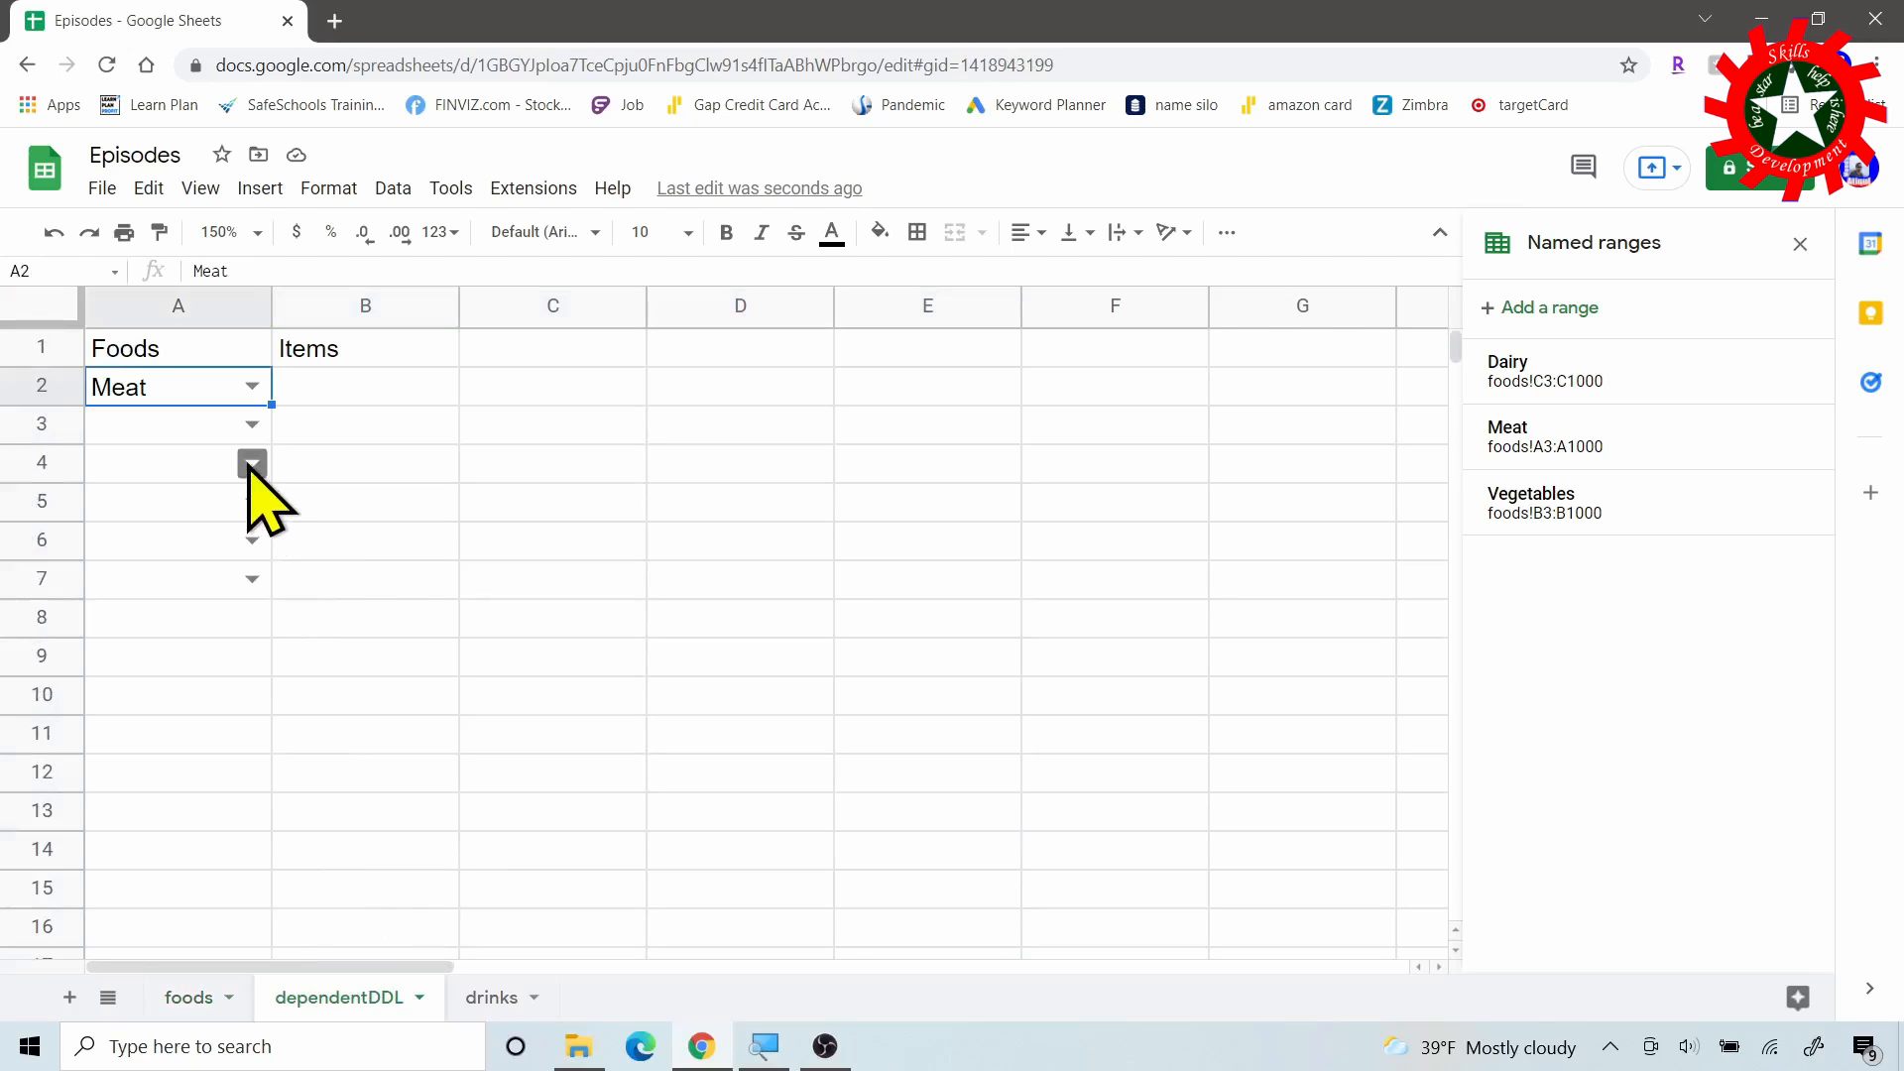
left_click(201, 425)
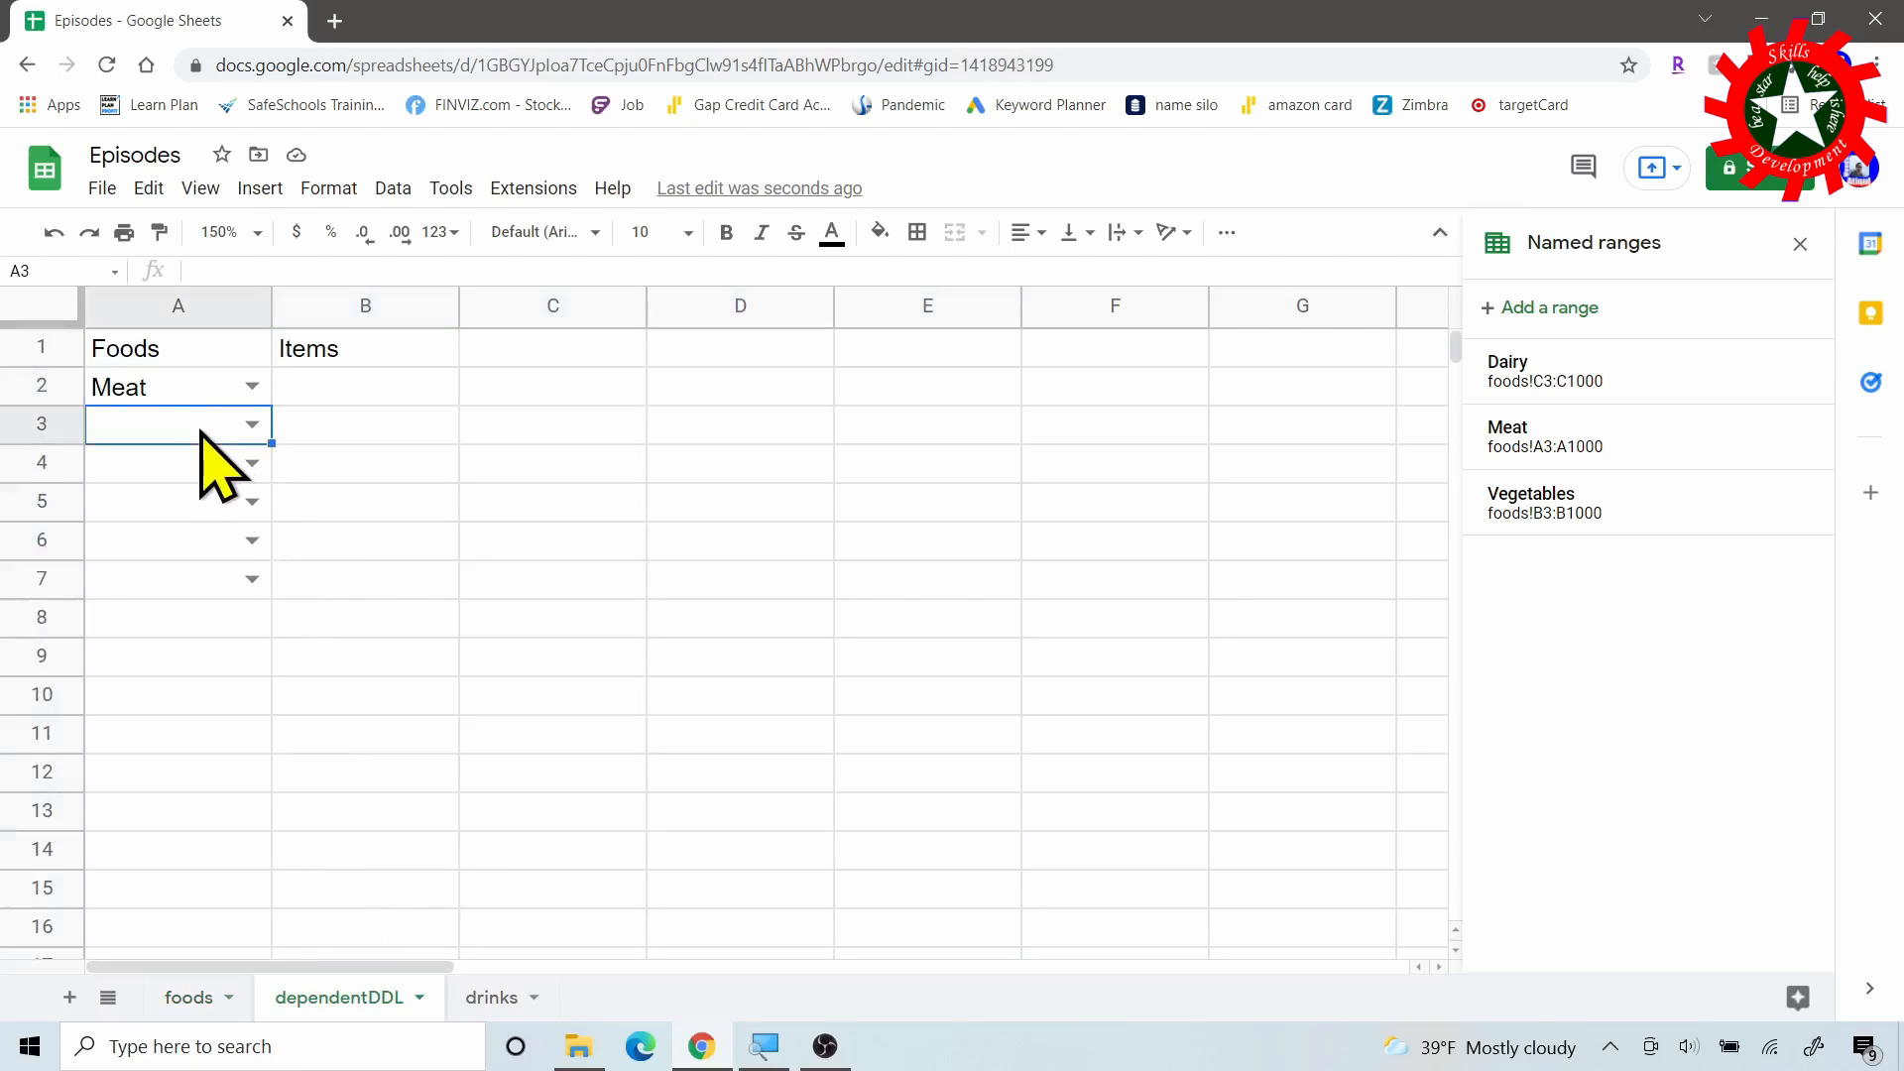
left_click(252, 425)
left_click(172, 496)
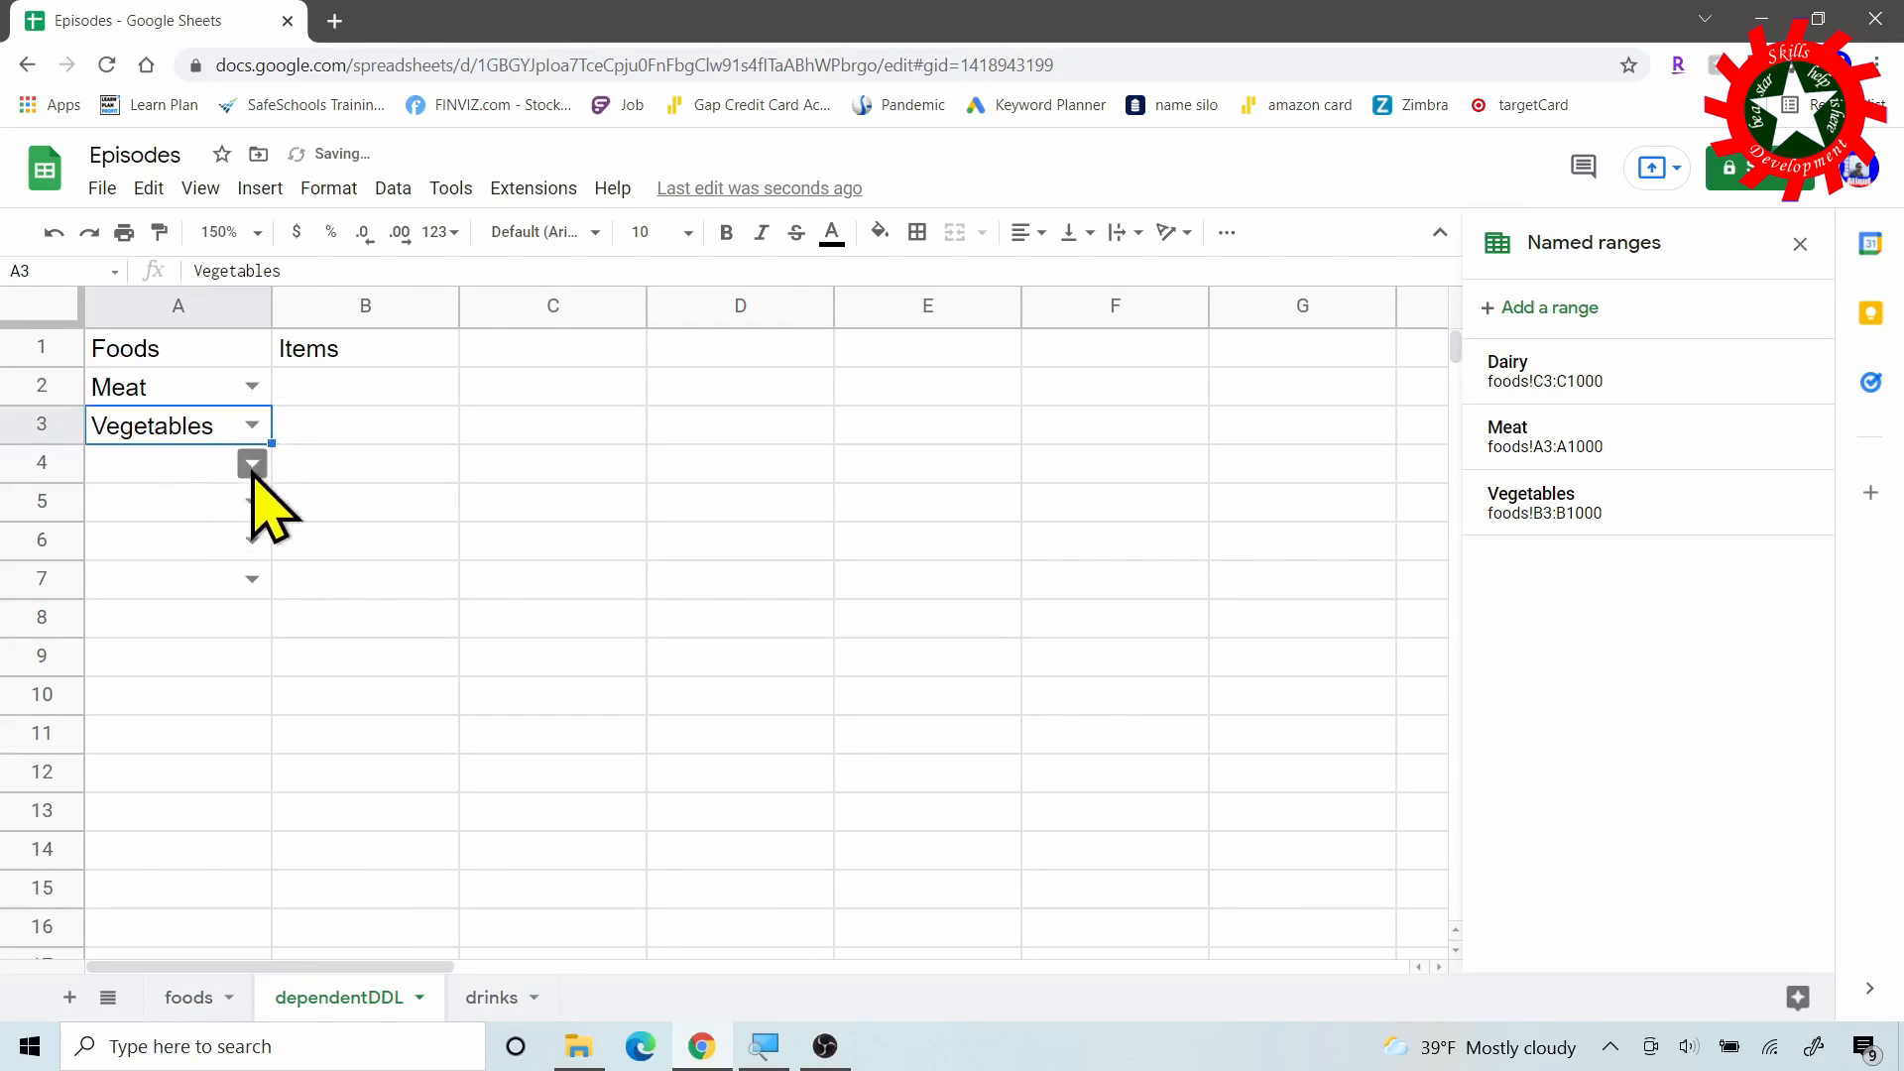
left_click(188, 996)
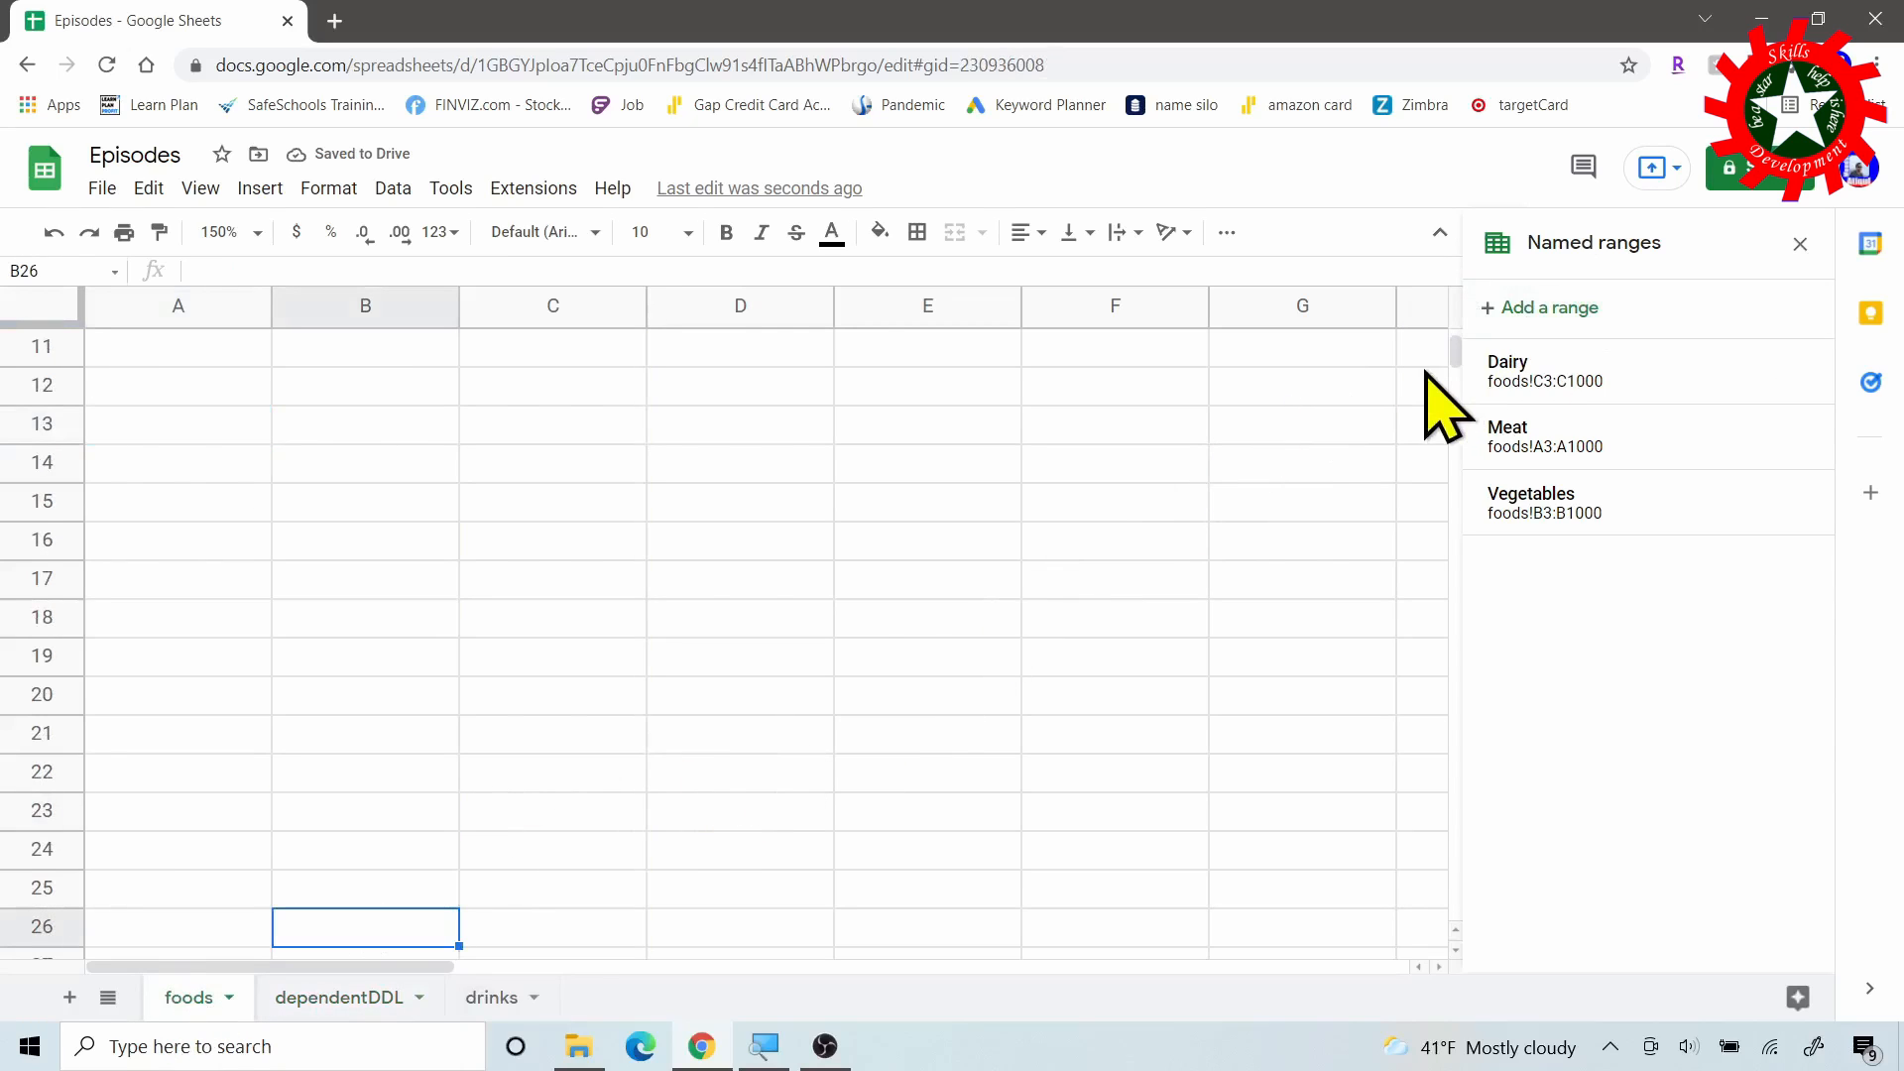
left_click_drag(1454, 347, 1456, 334)
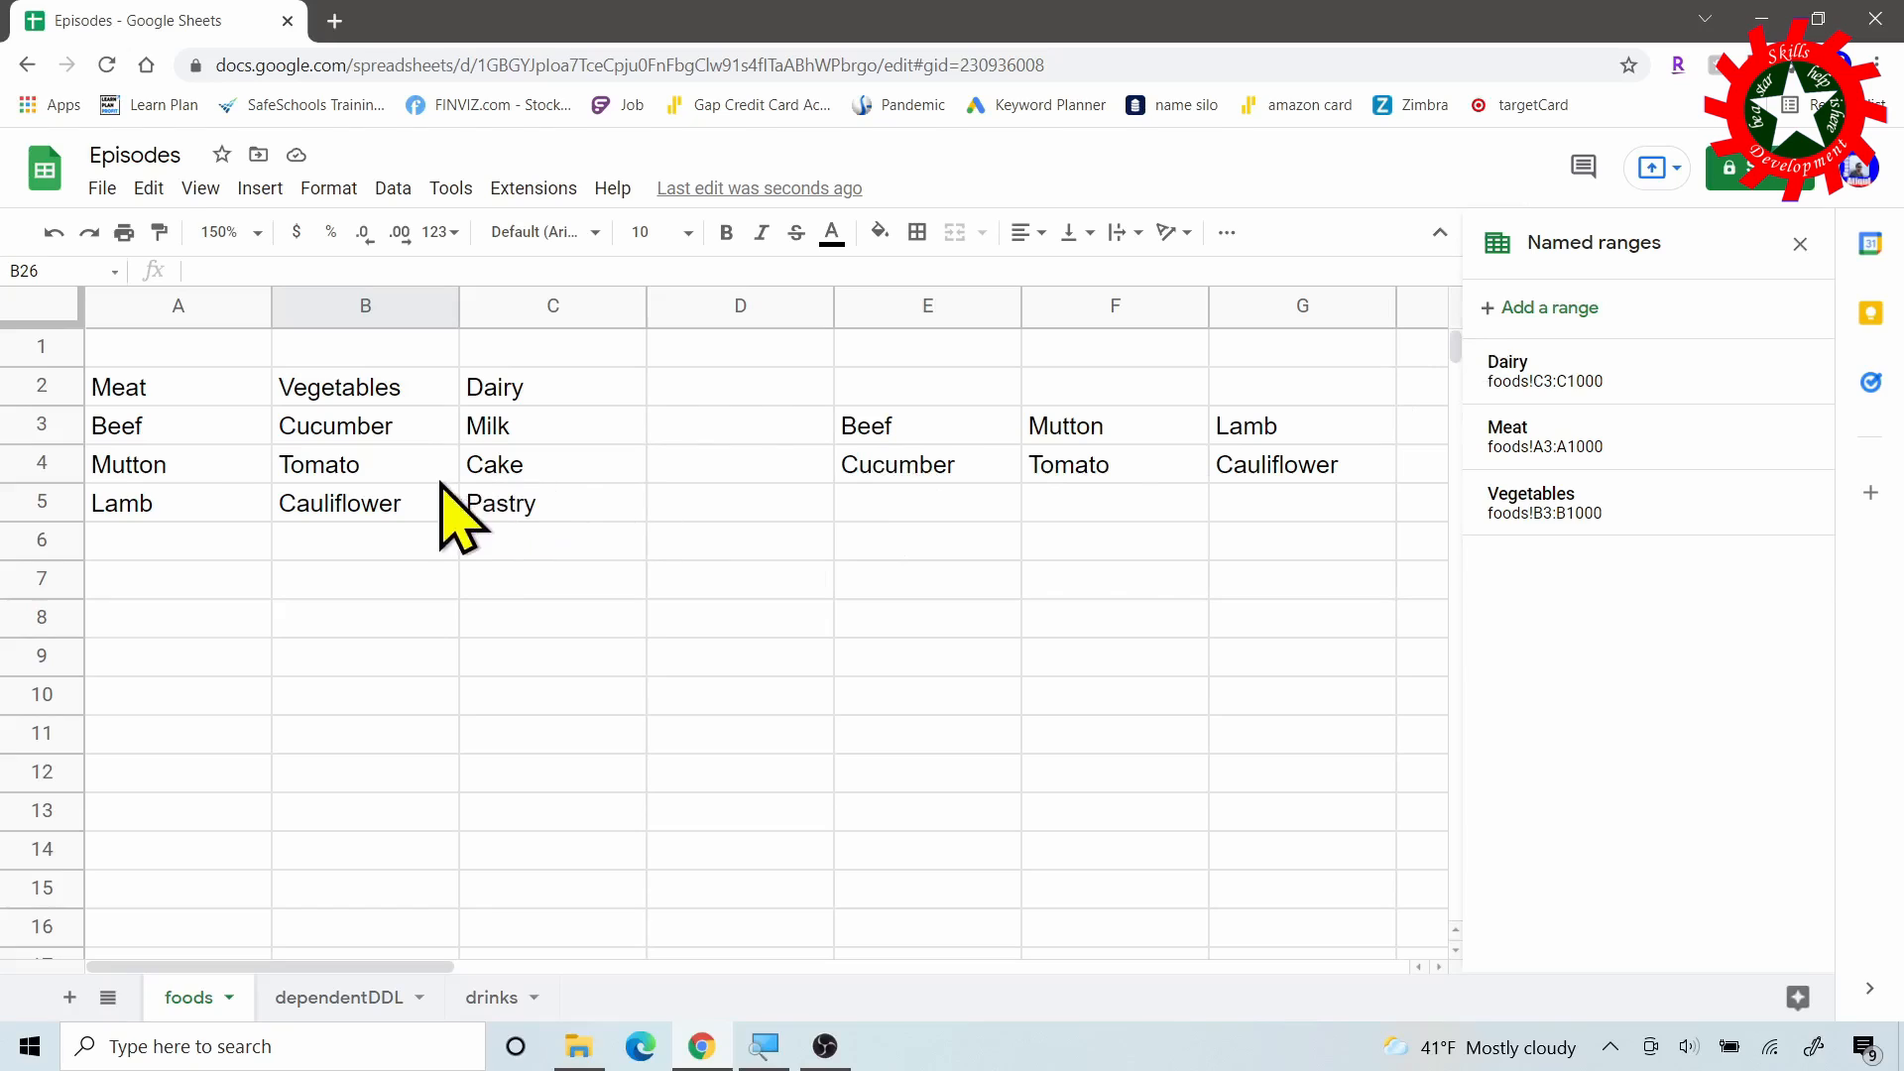
left_click(919, 461)
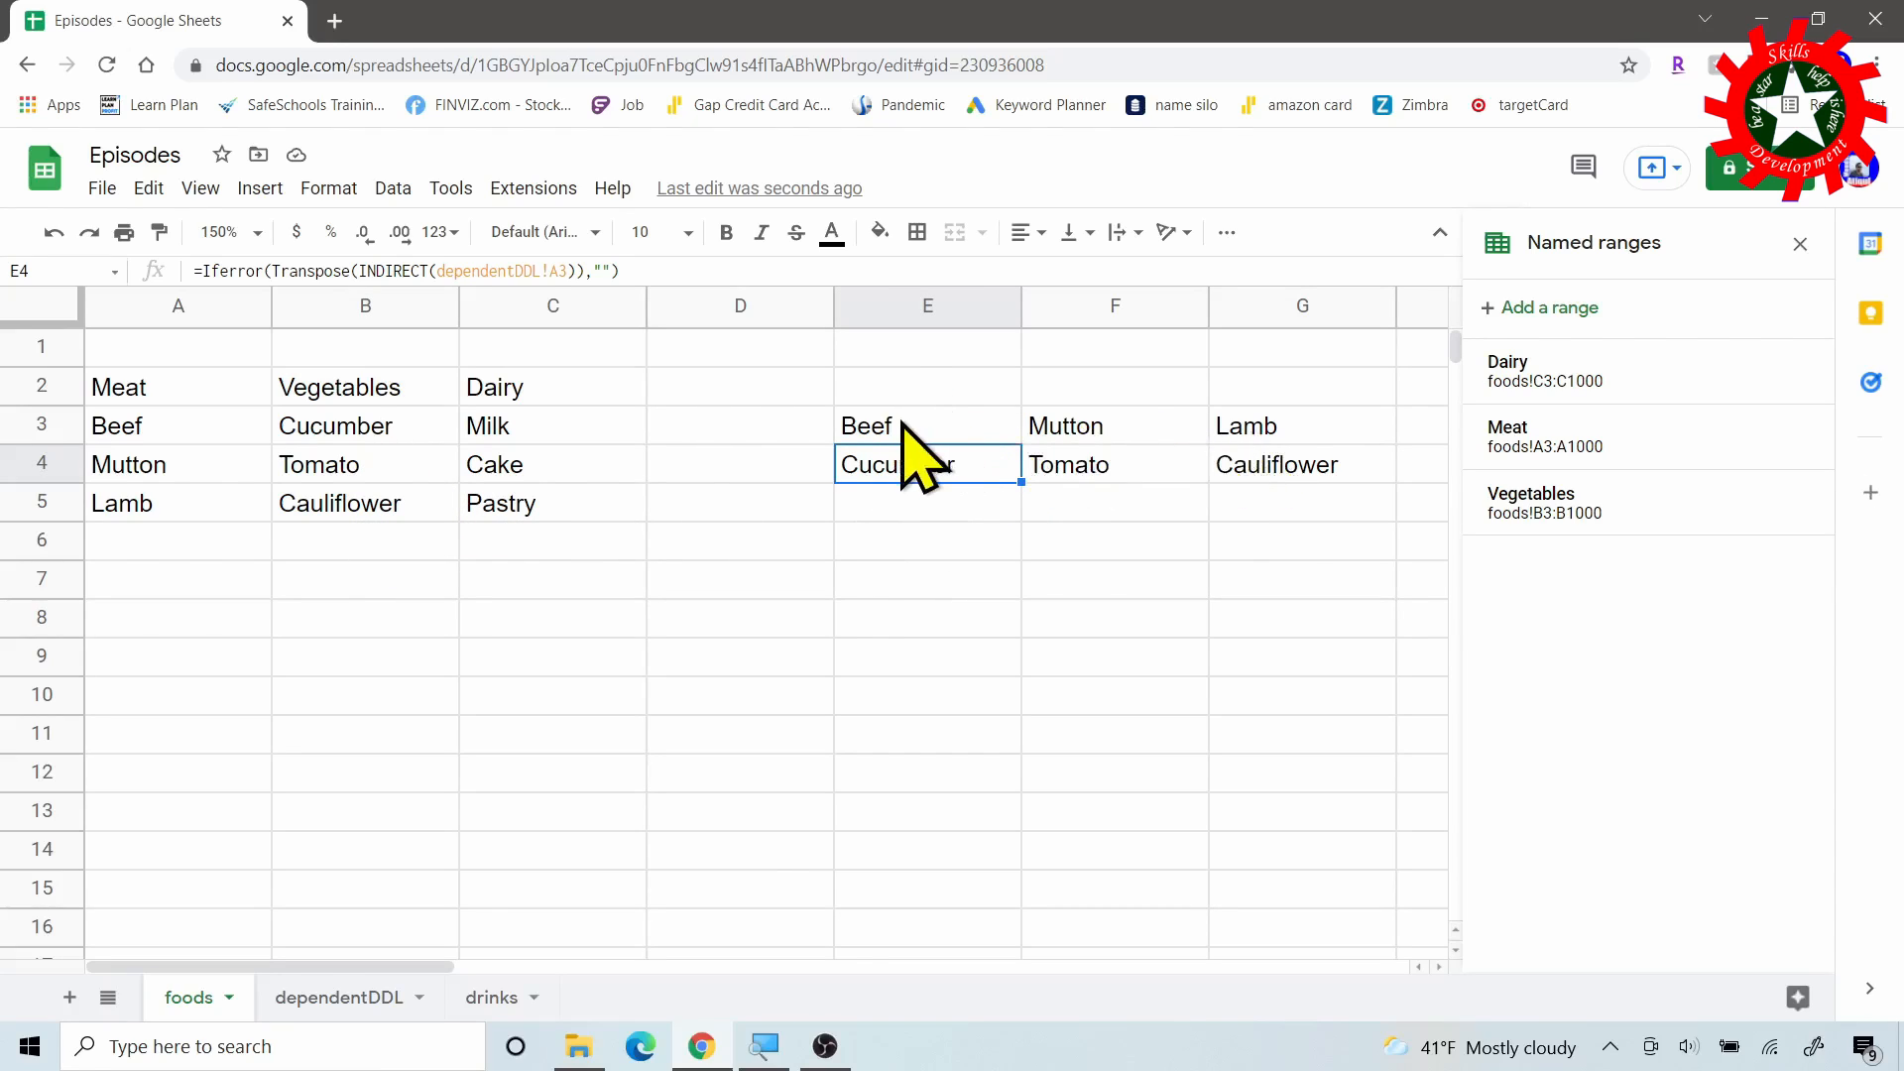
Add data validation to cell B2 of the dependentDDL sheet as a list from the range foods!E3:G3.
left_click(367, 996)
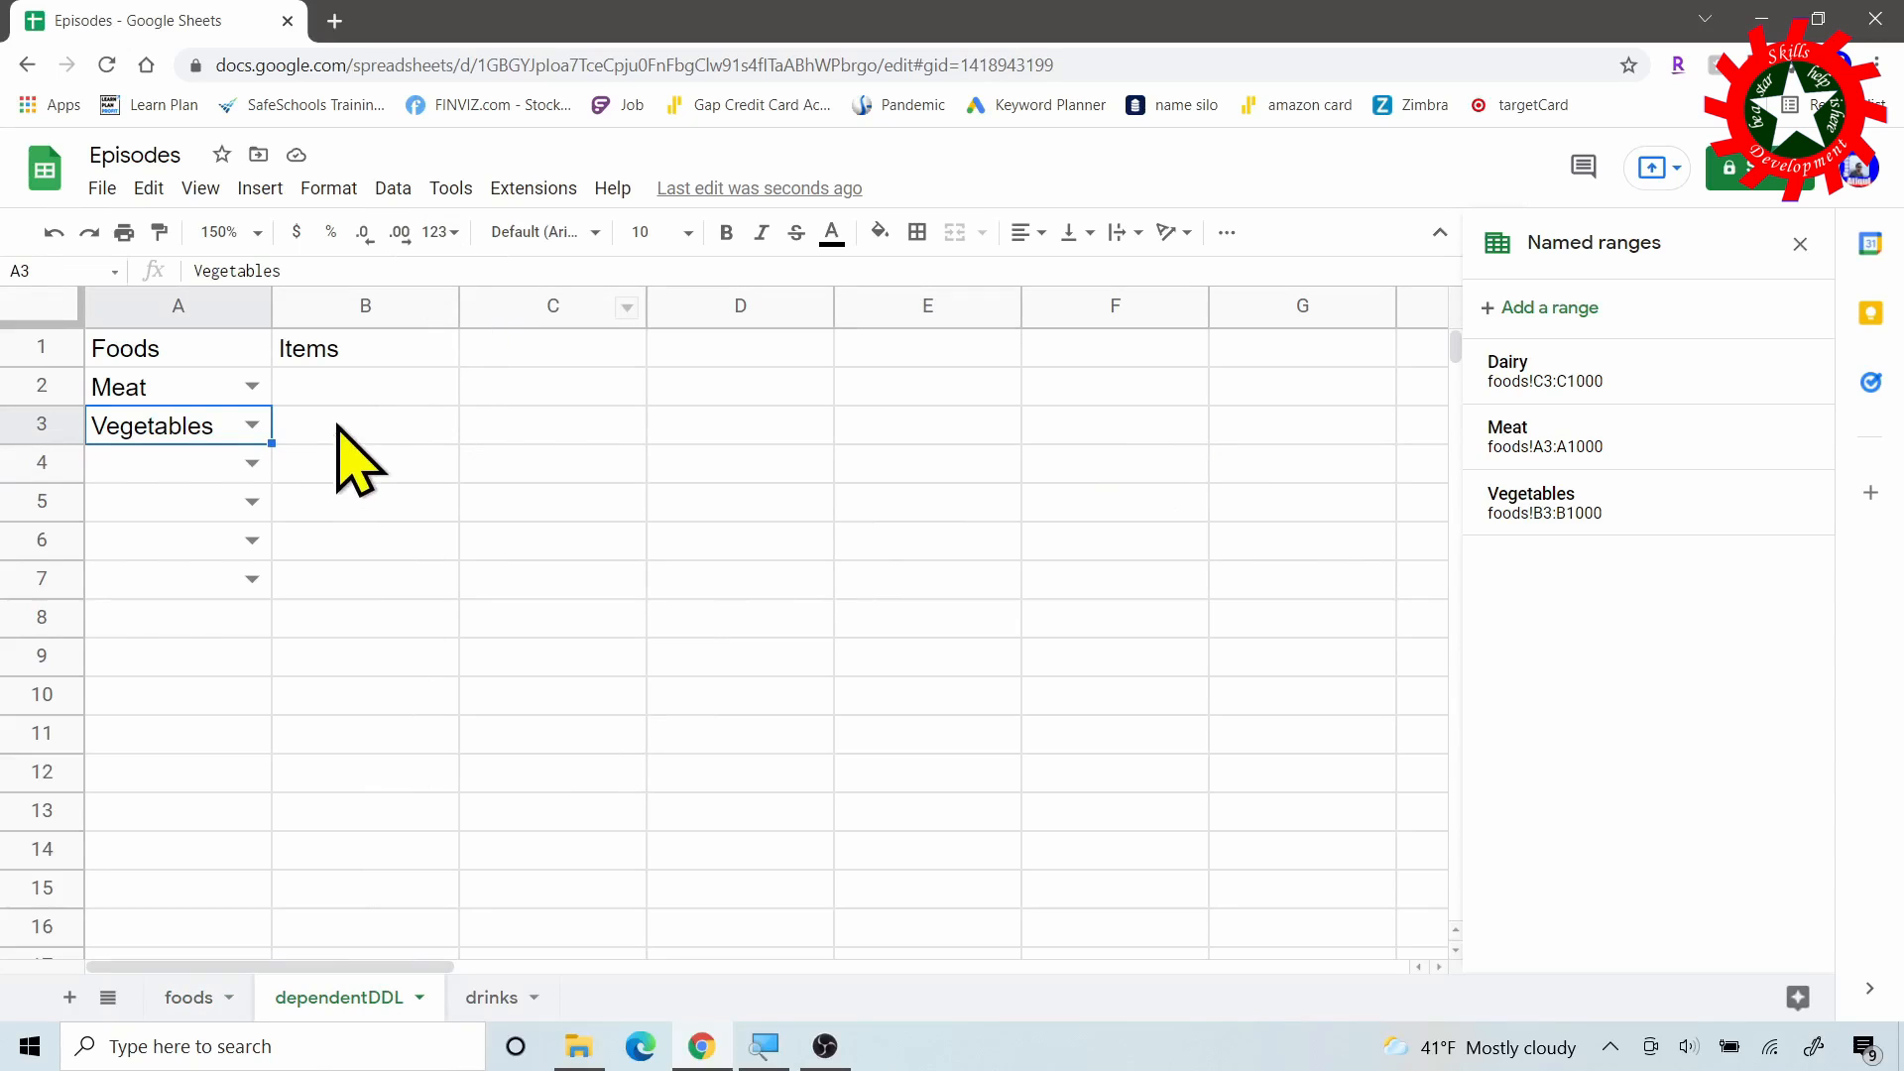
left_click(349, 389)
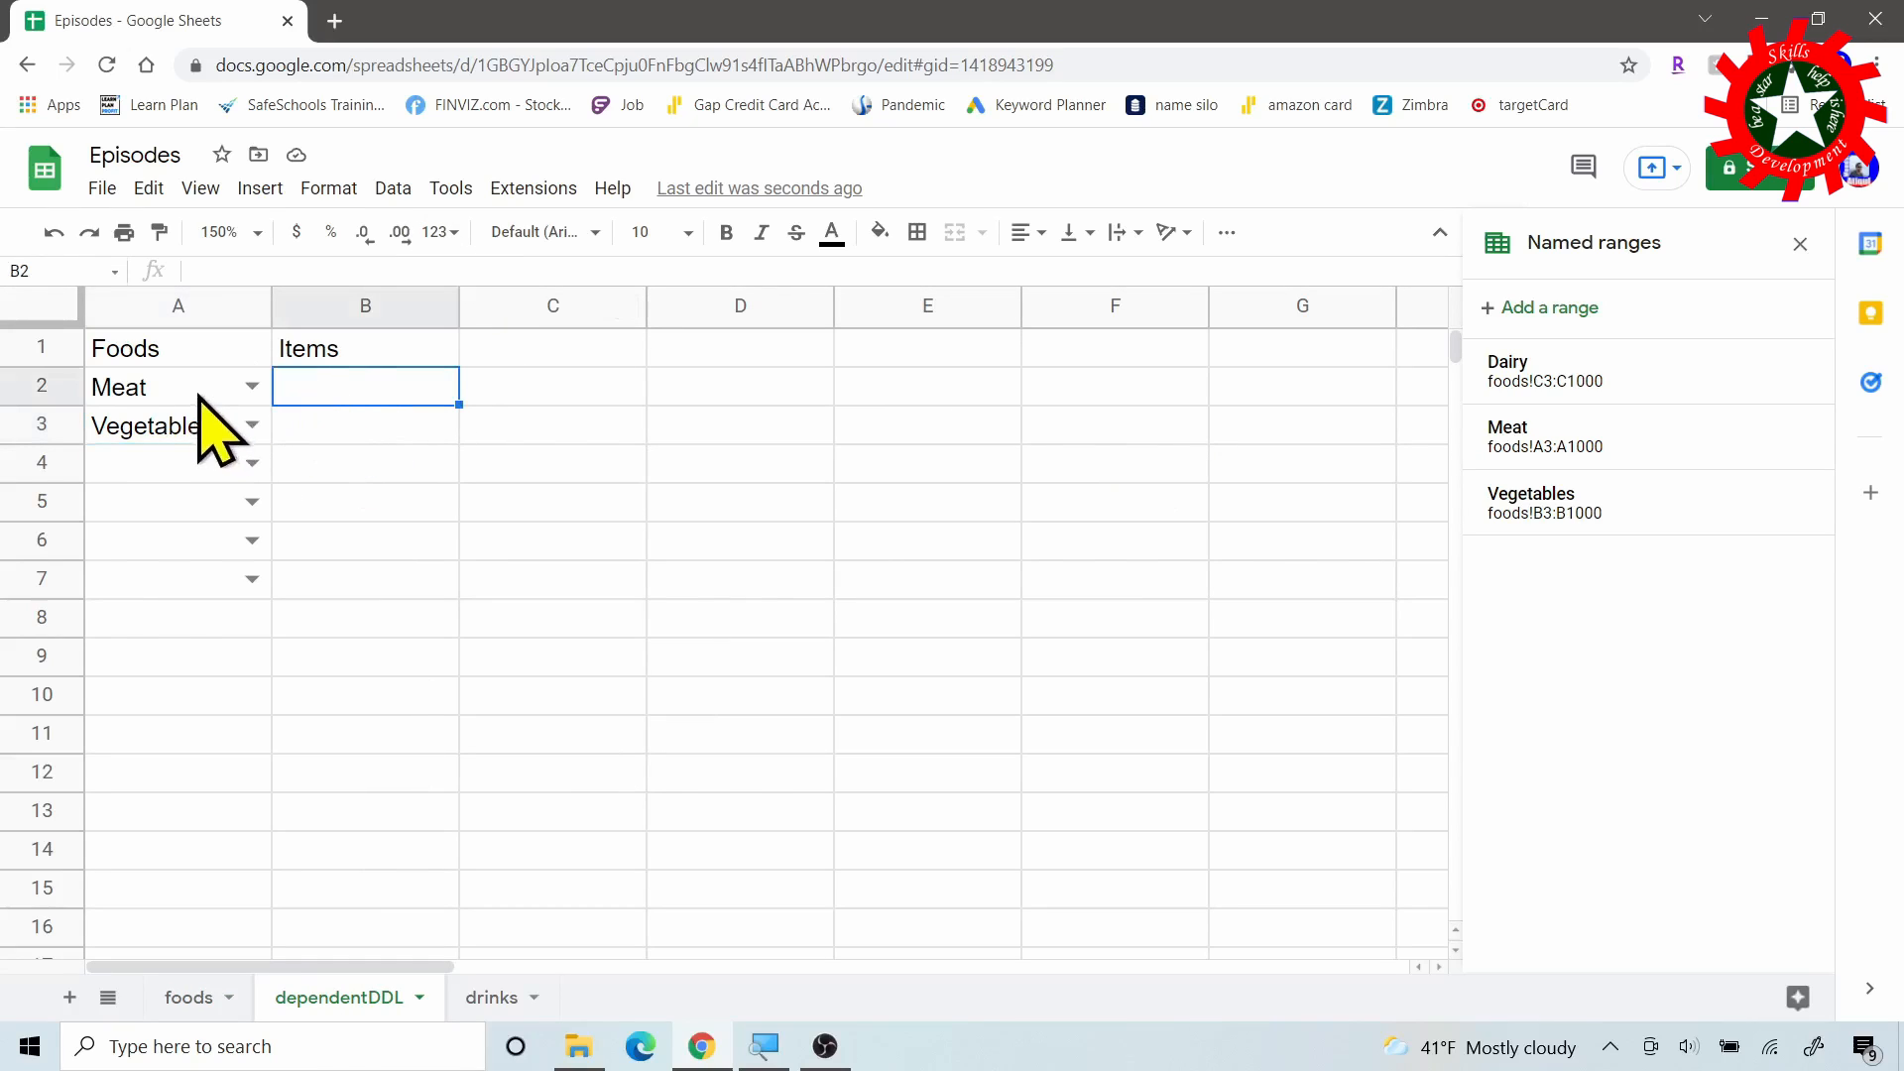
left_click(393, 189)
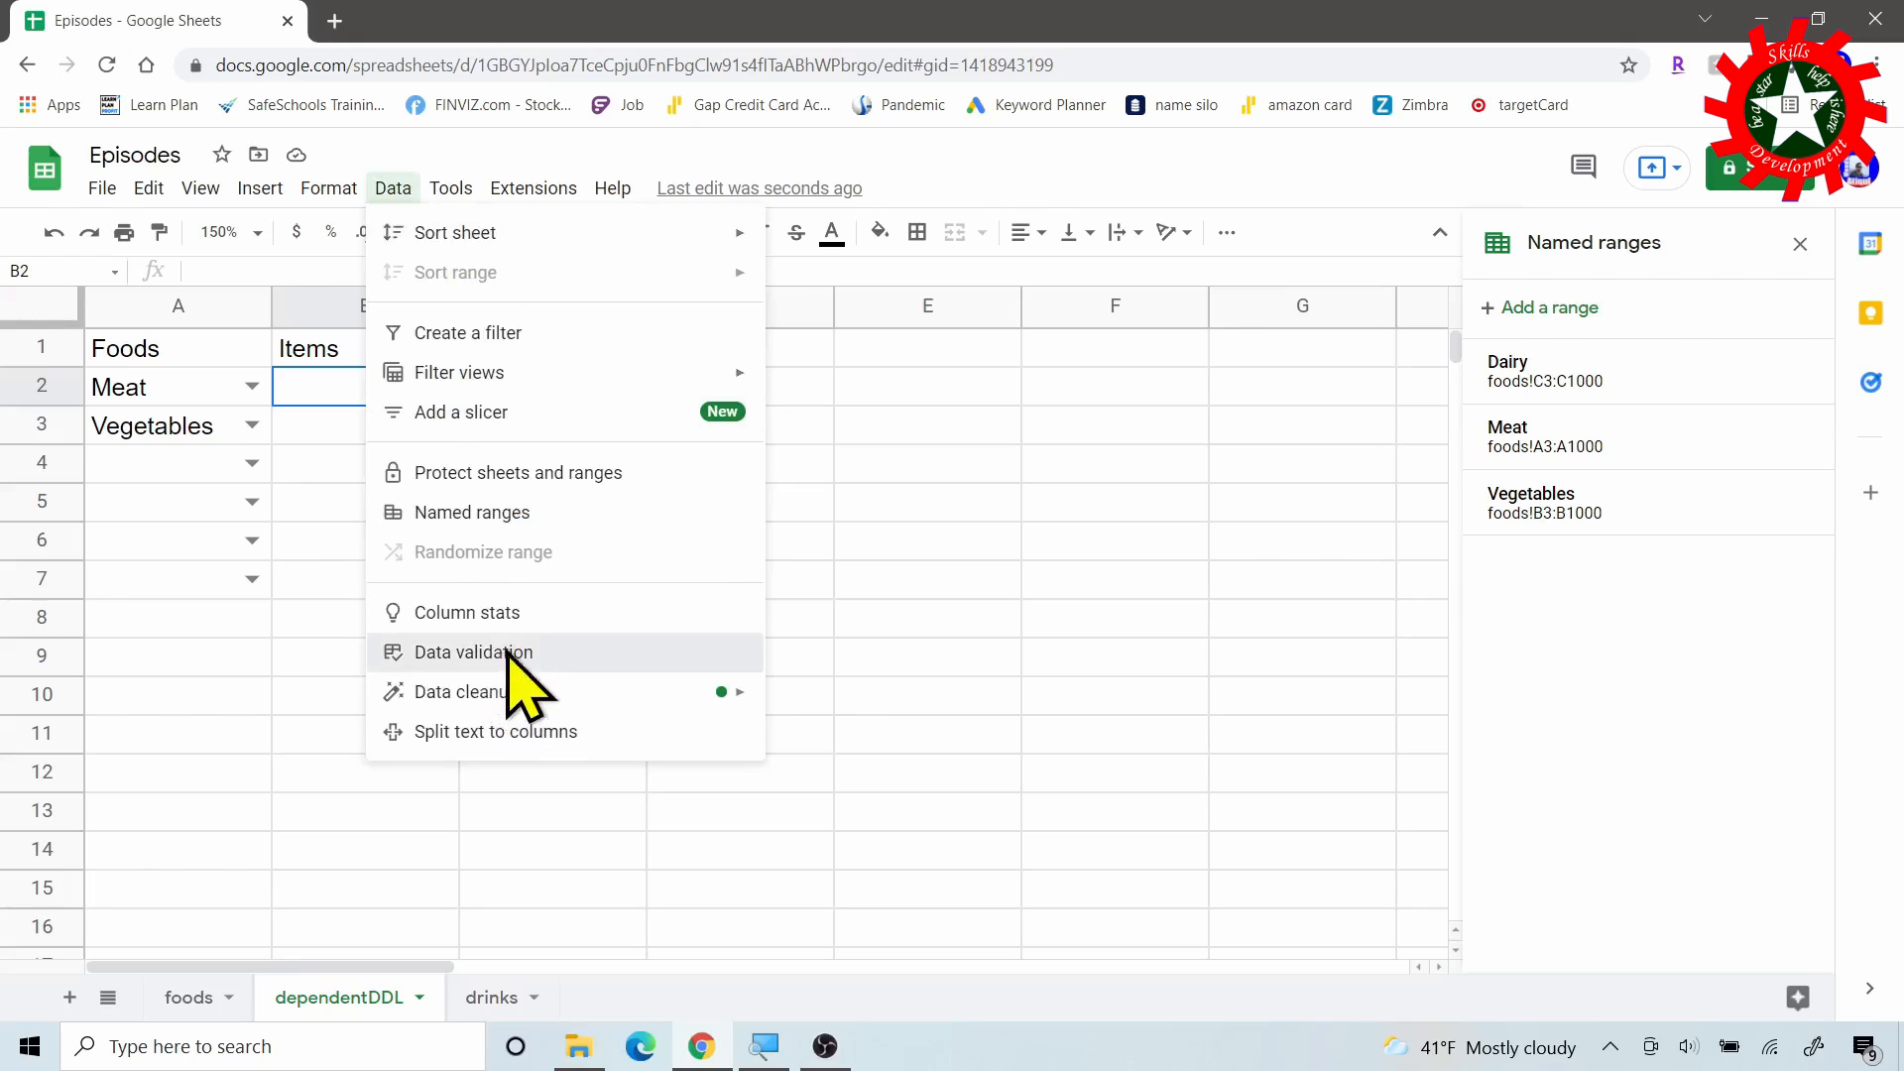
left_click(474, 652)
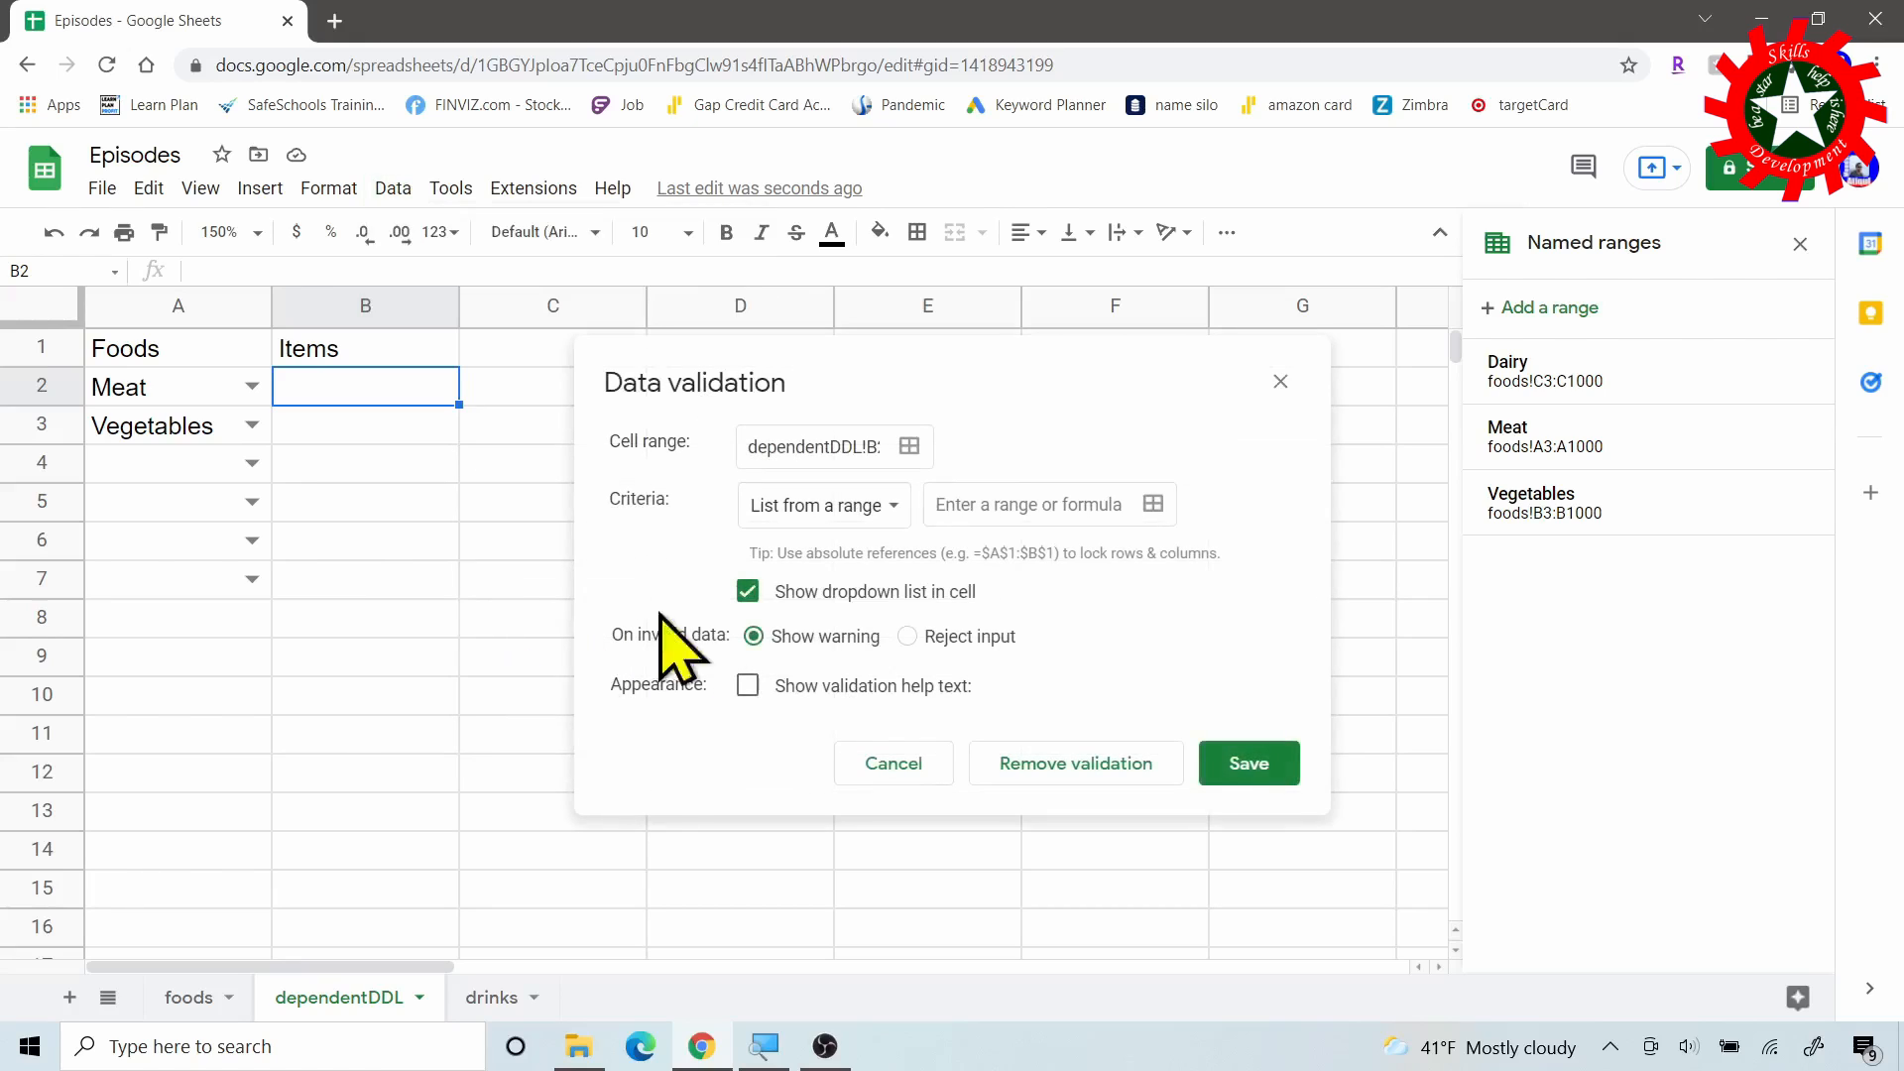
left_click(1153, 506)
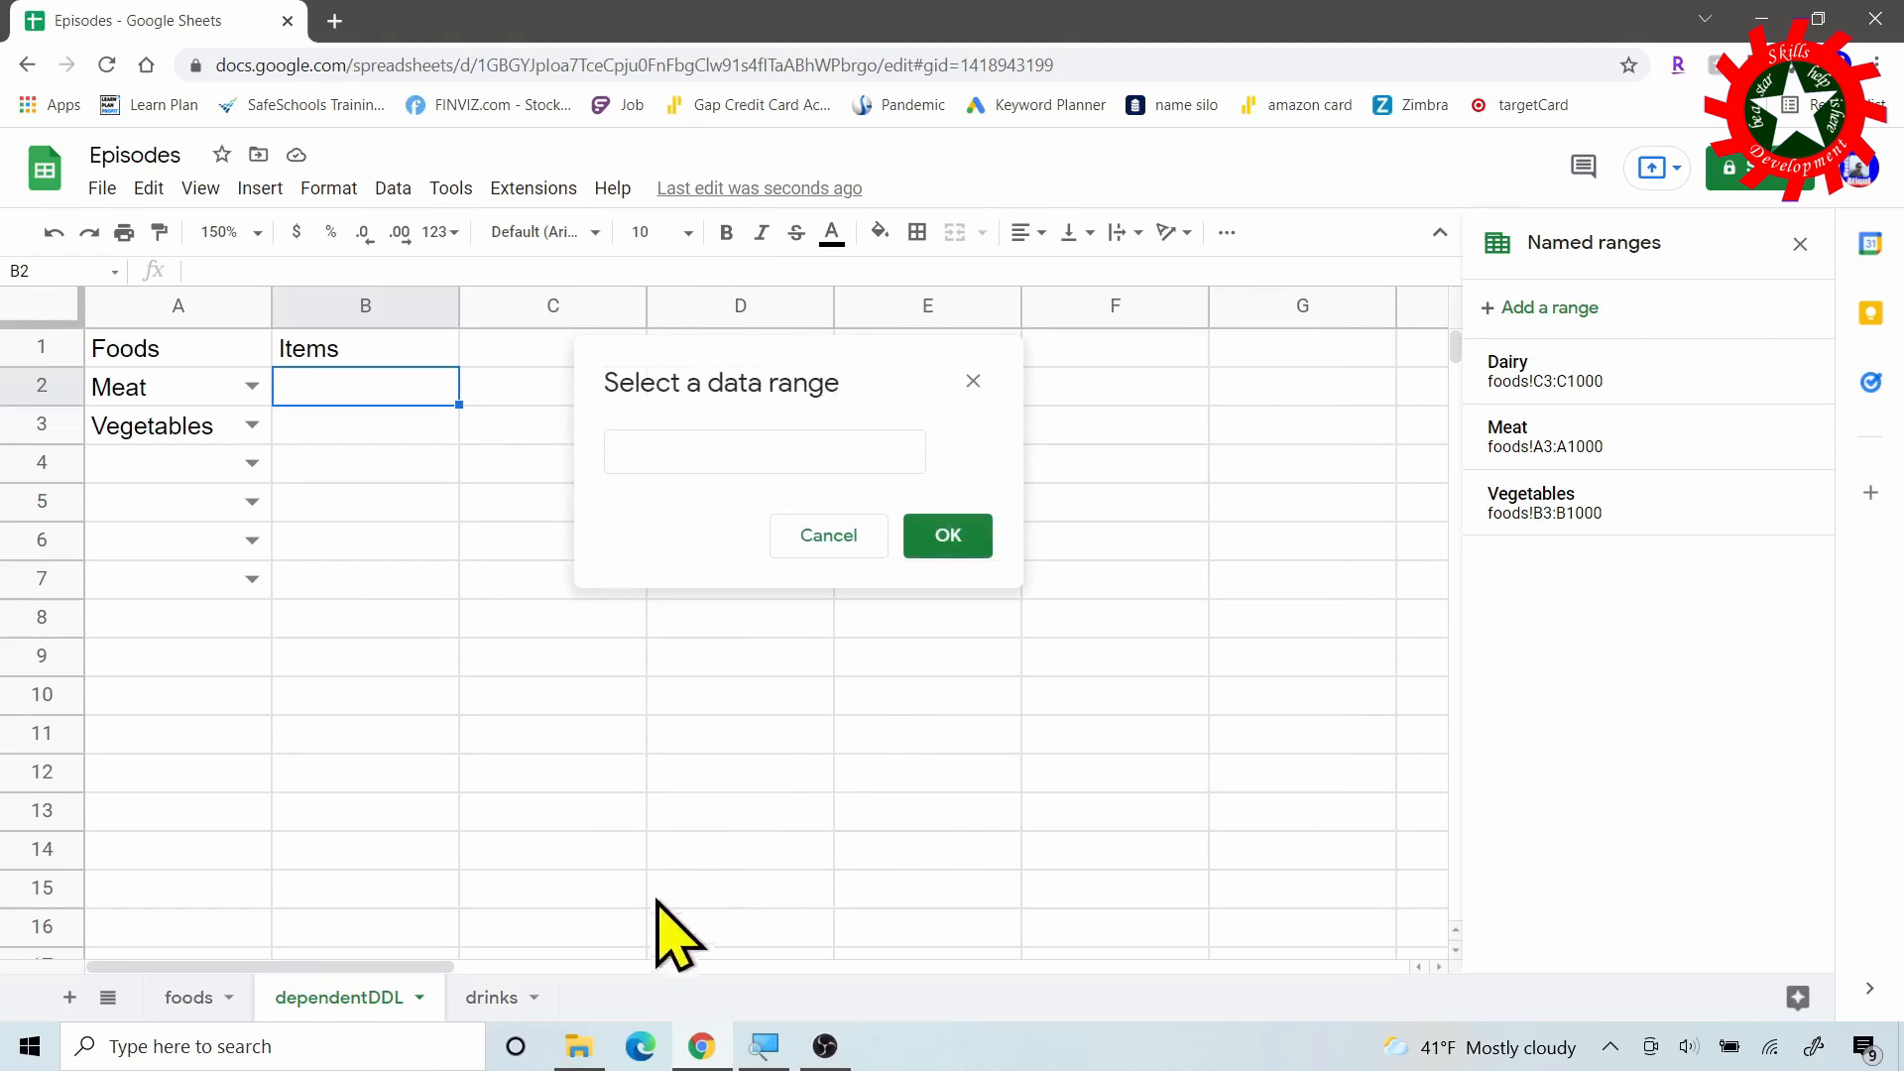
left_click(188, 997)
left_click_drag(836, 362, 743, 565)
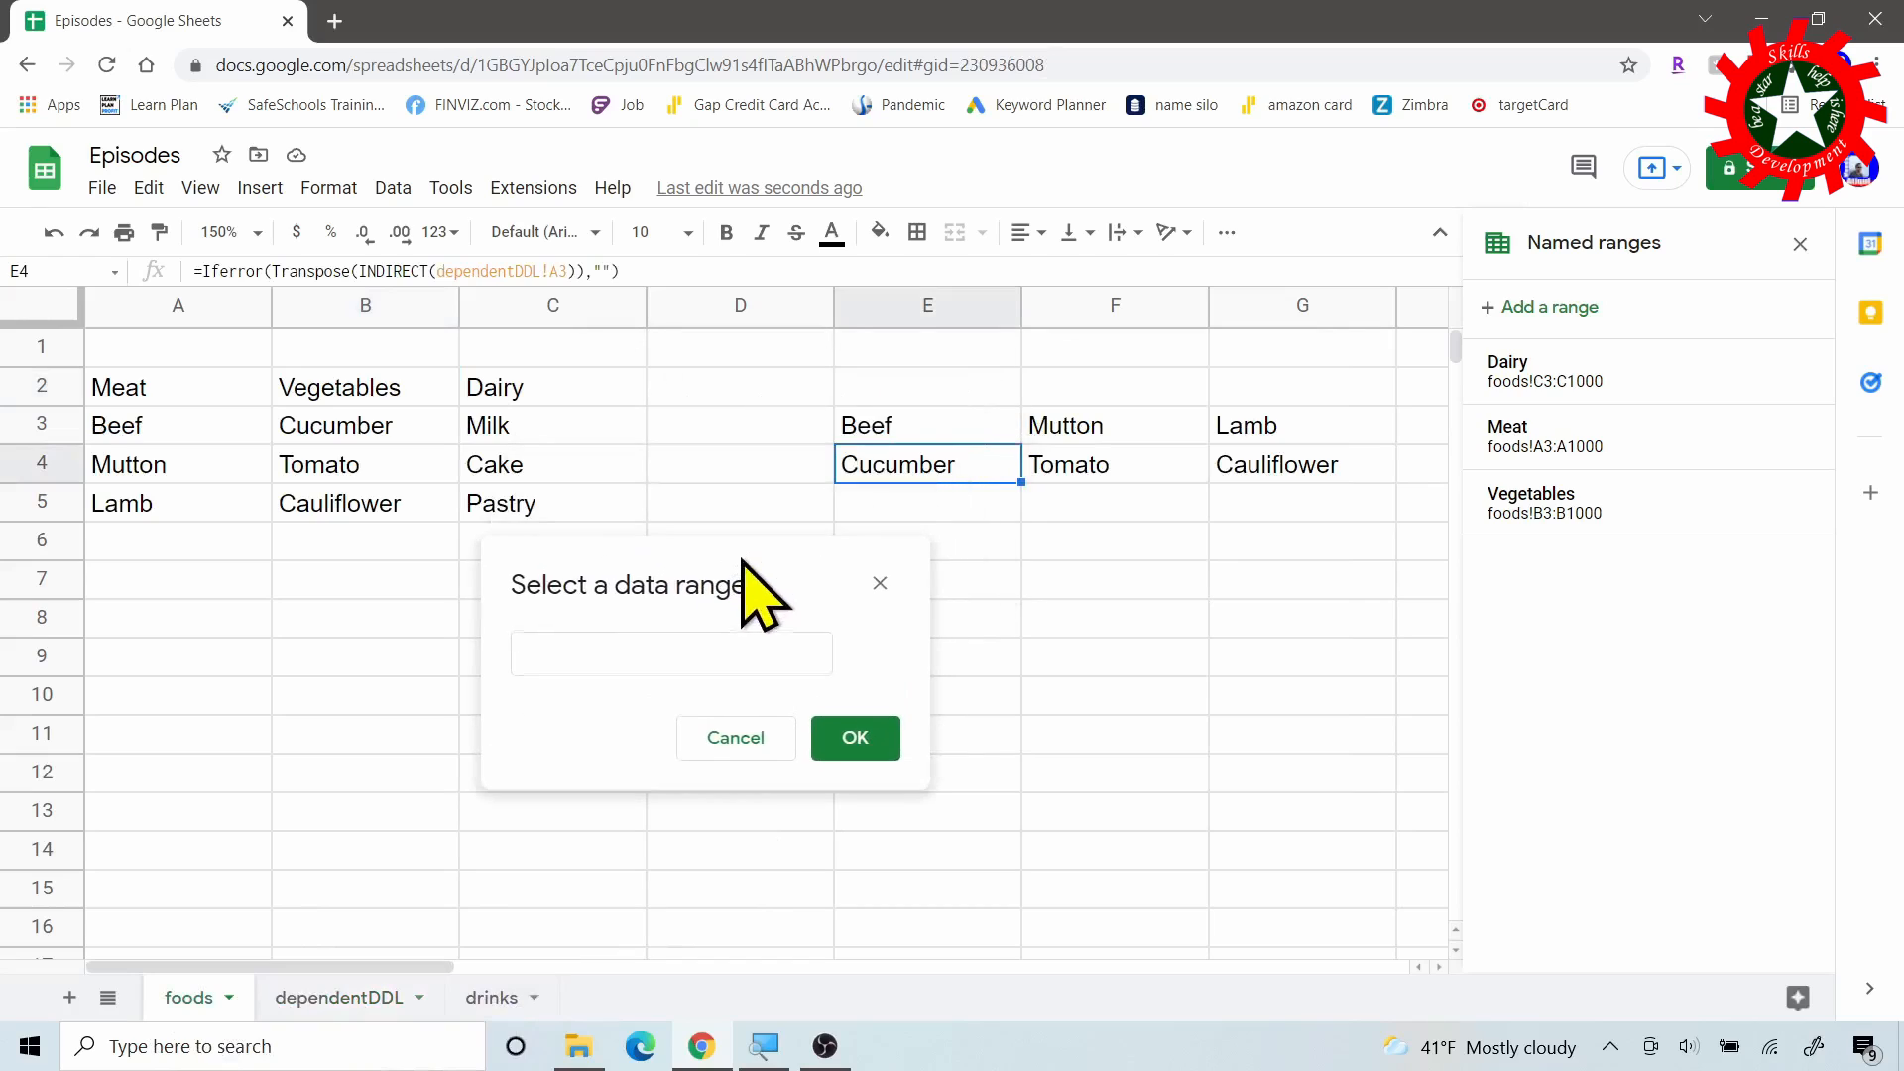
left_click_drag(892, 428, 1242, 424)
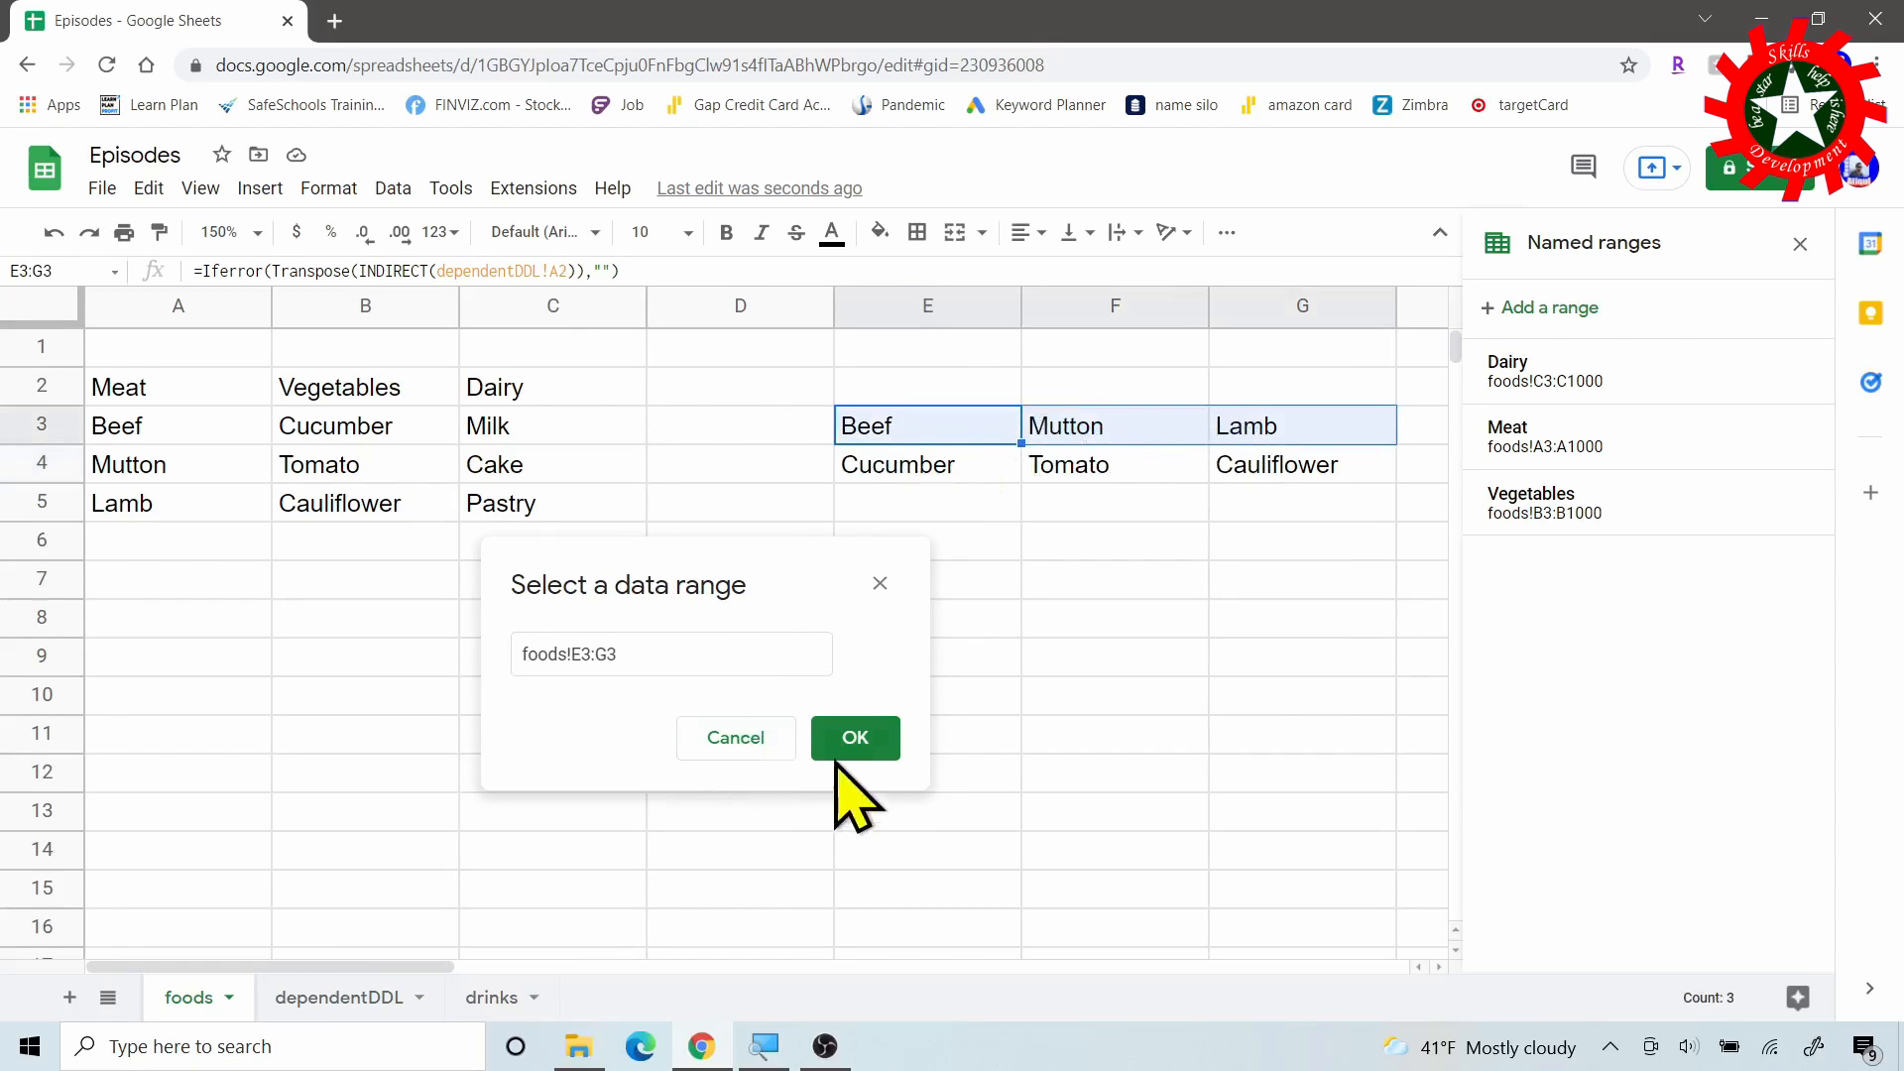
left_click(854, 739)
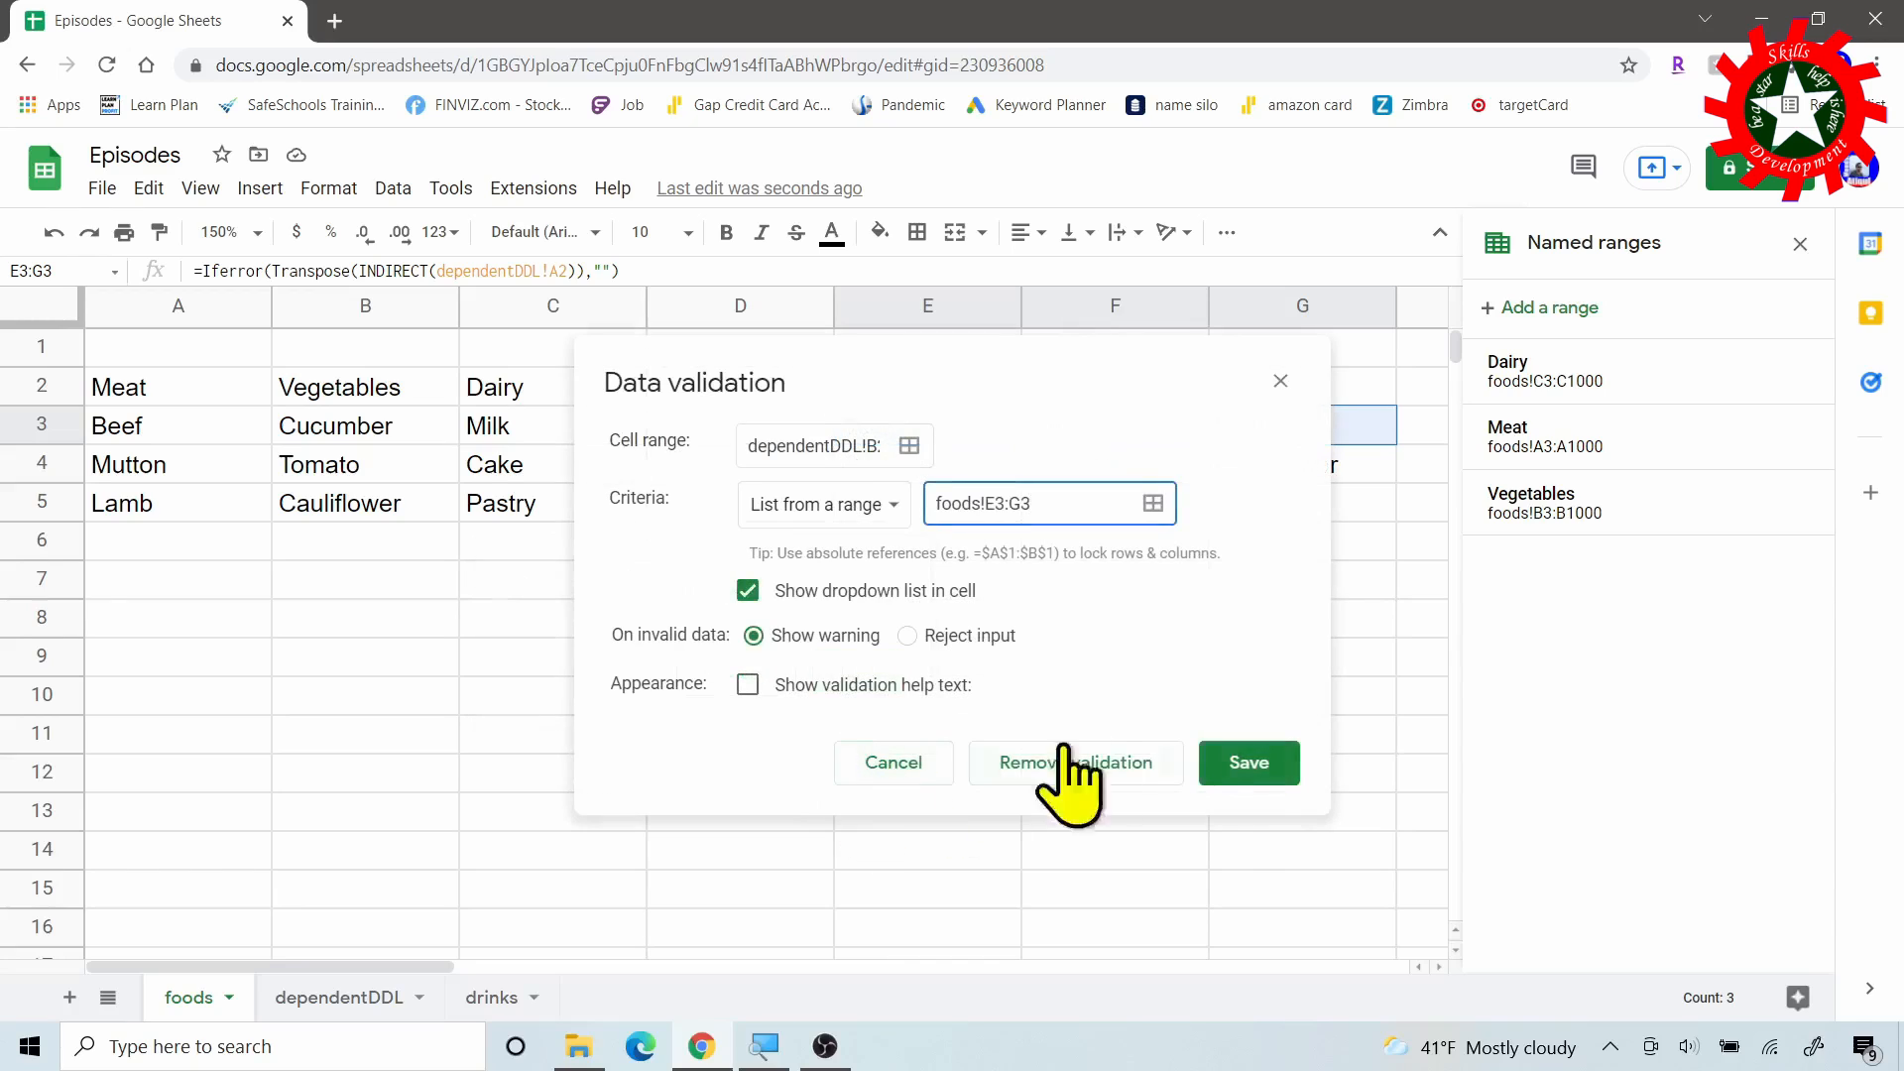
Open the Items dropdown in cell B2 of the dependentDDL sheet to check its choices, leaving the cell empty.
left_click(377, 1000)
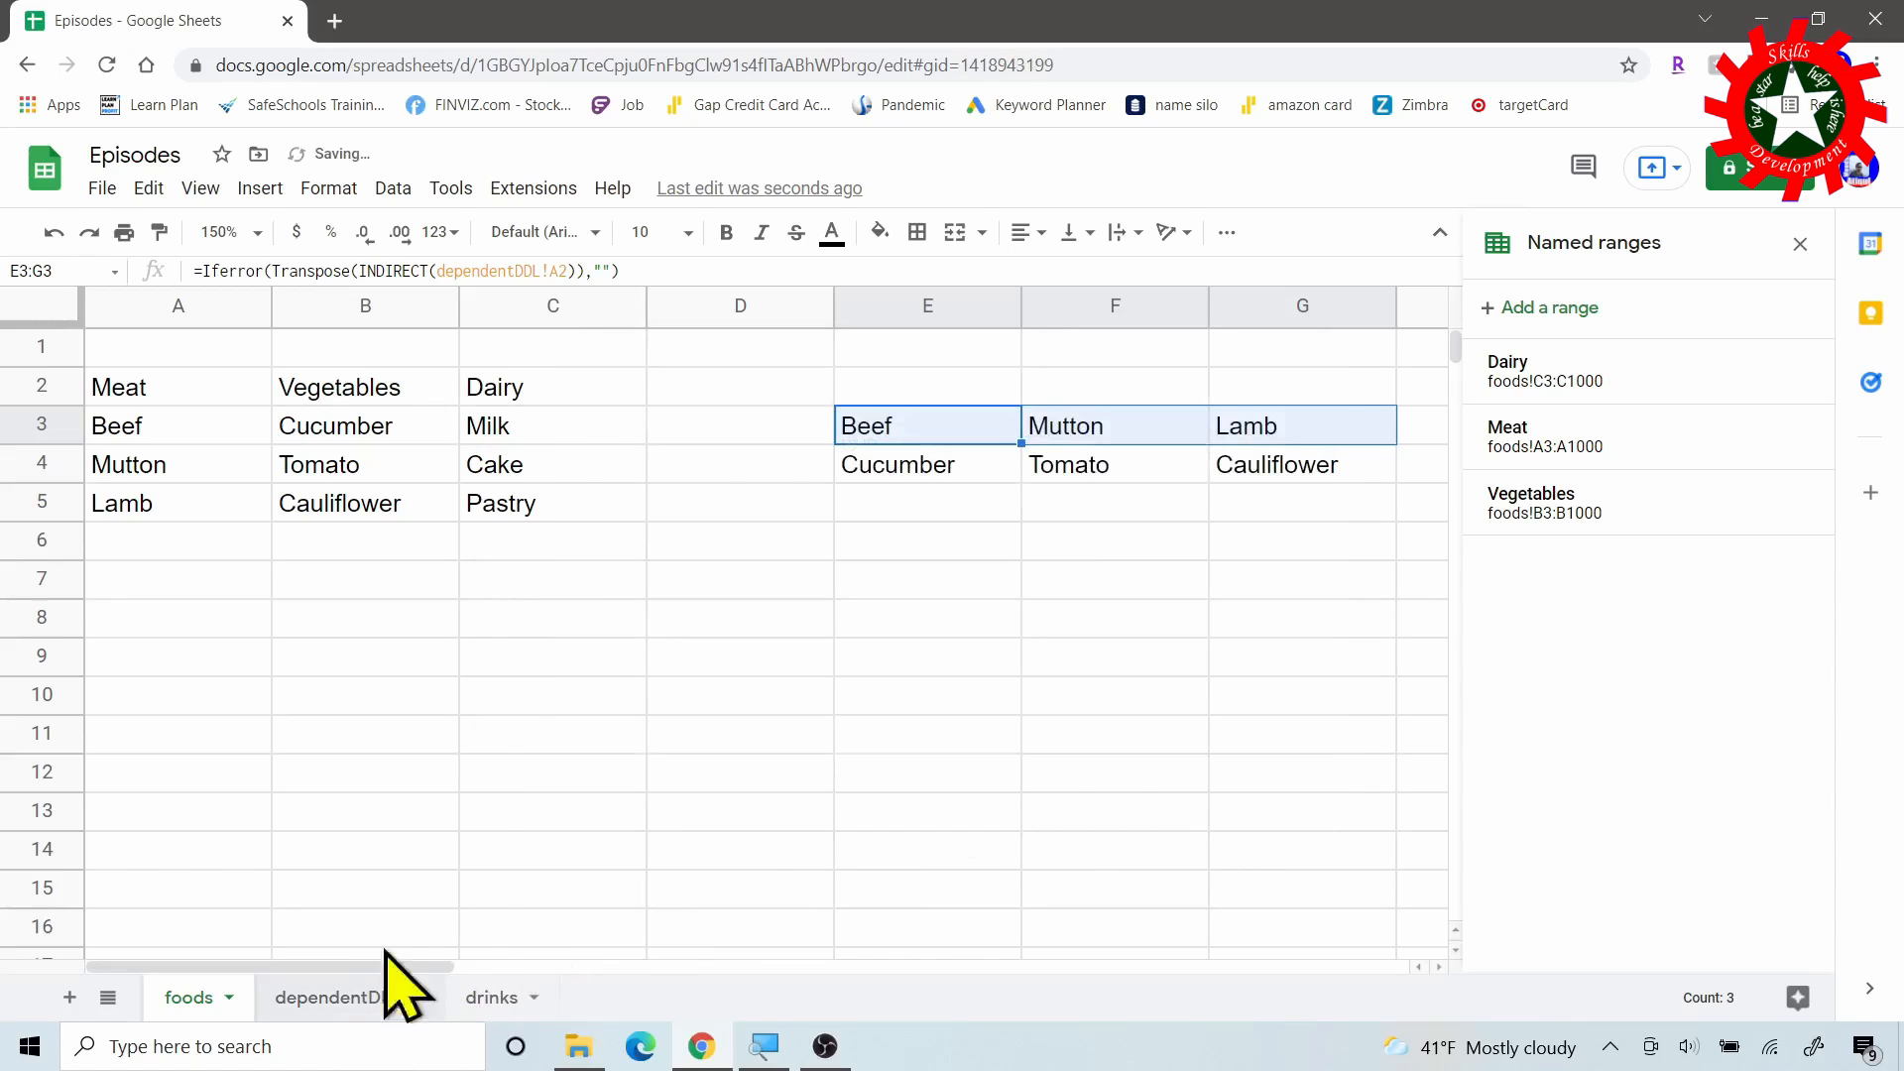
left_click(440, 388)
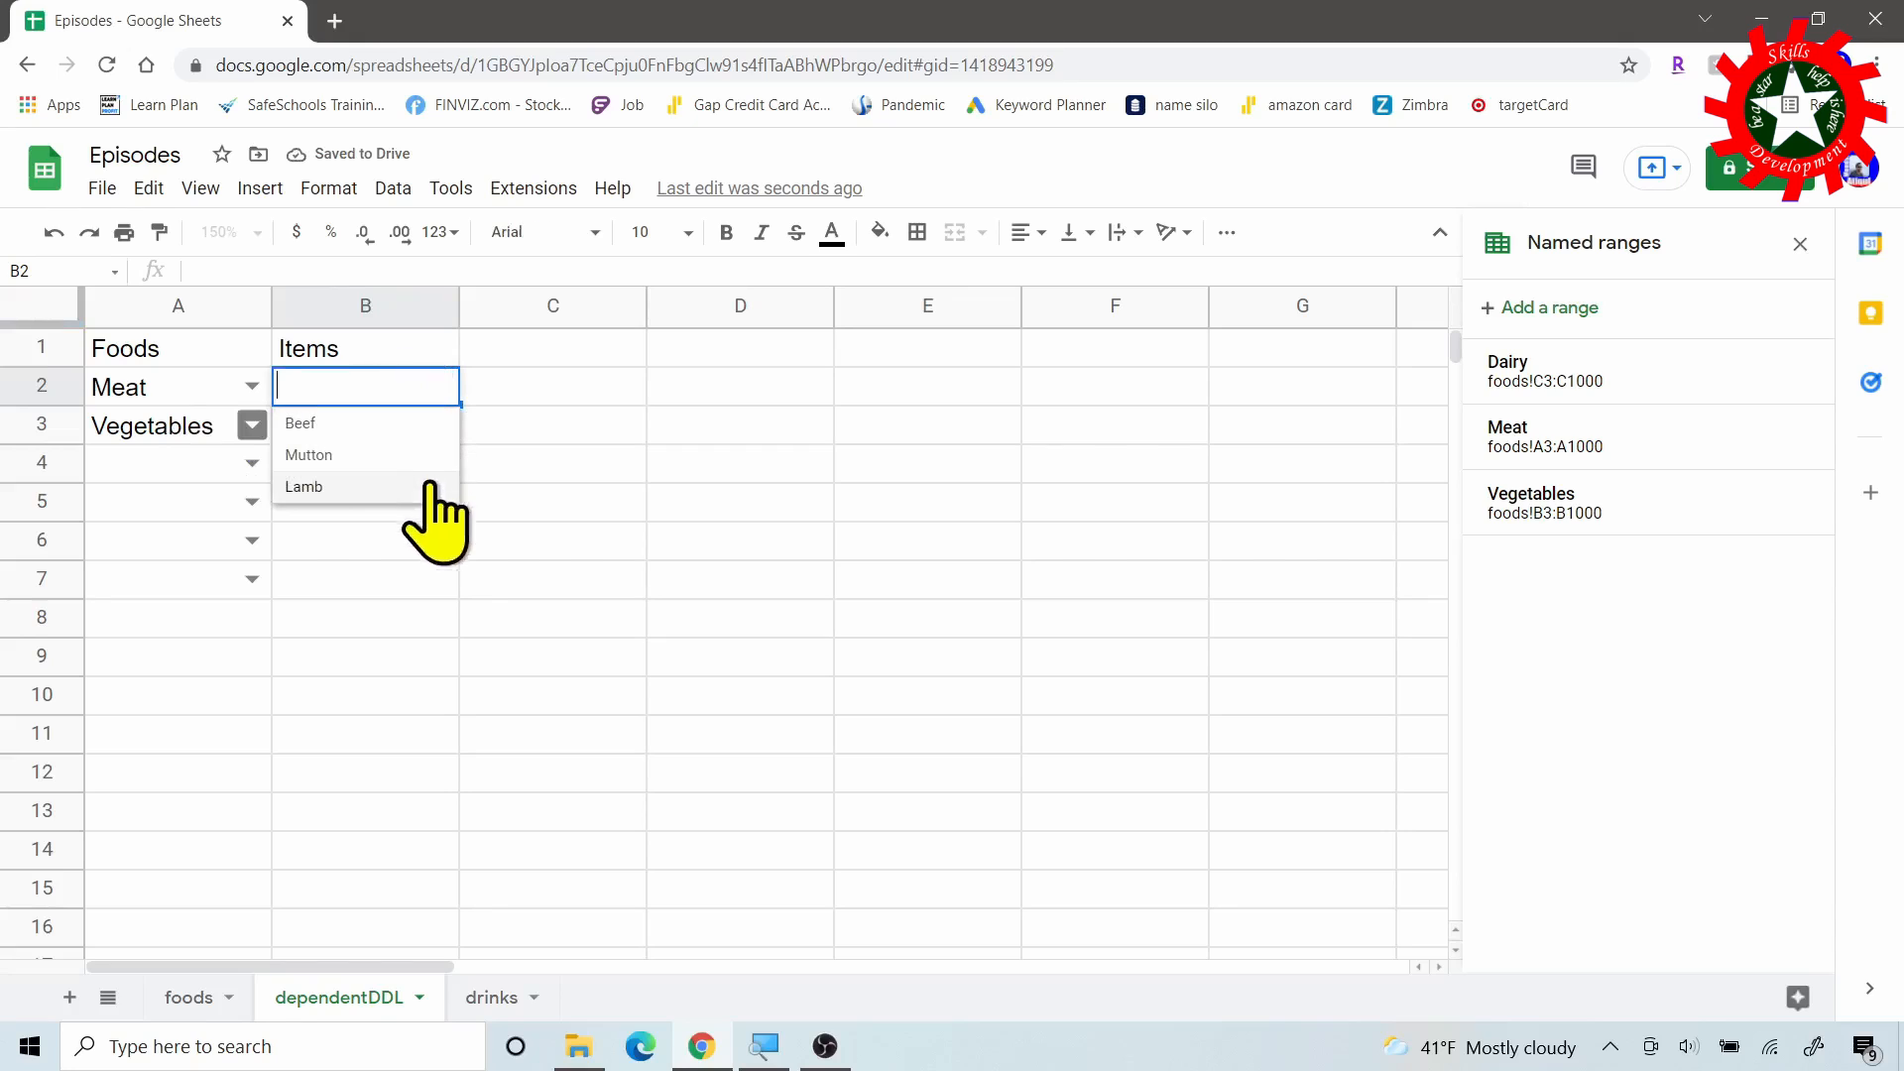
left_click(416, 541)
Change the list range in B2's data validation to =foods!E3:3, save the rule, and return to the foods sheet.
left_click(407, 387)
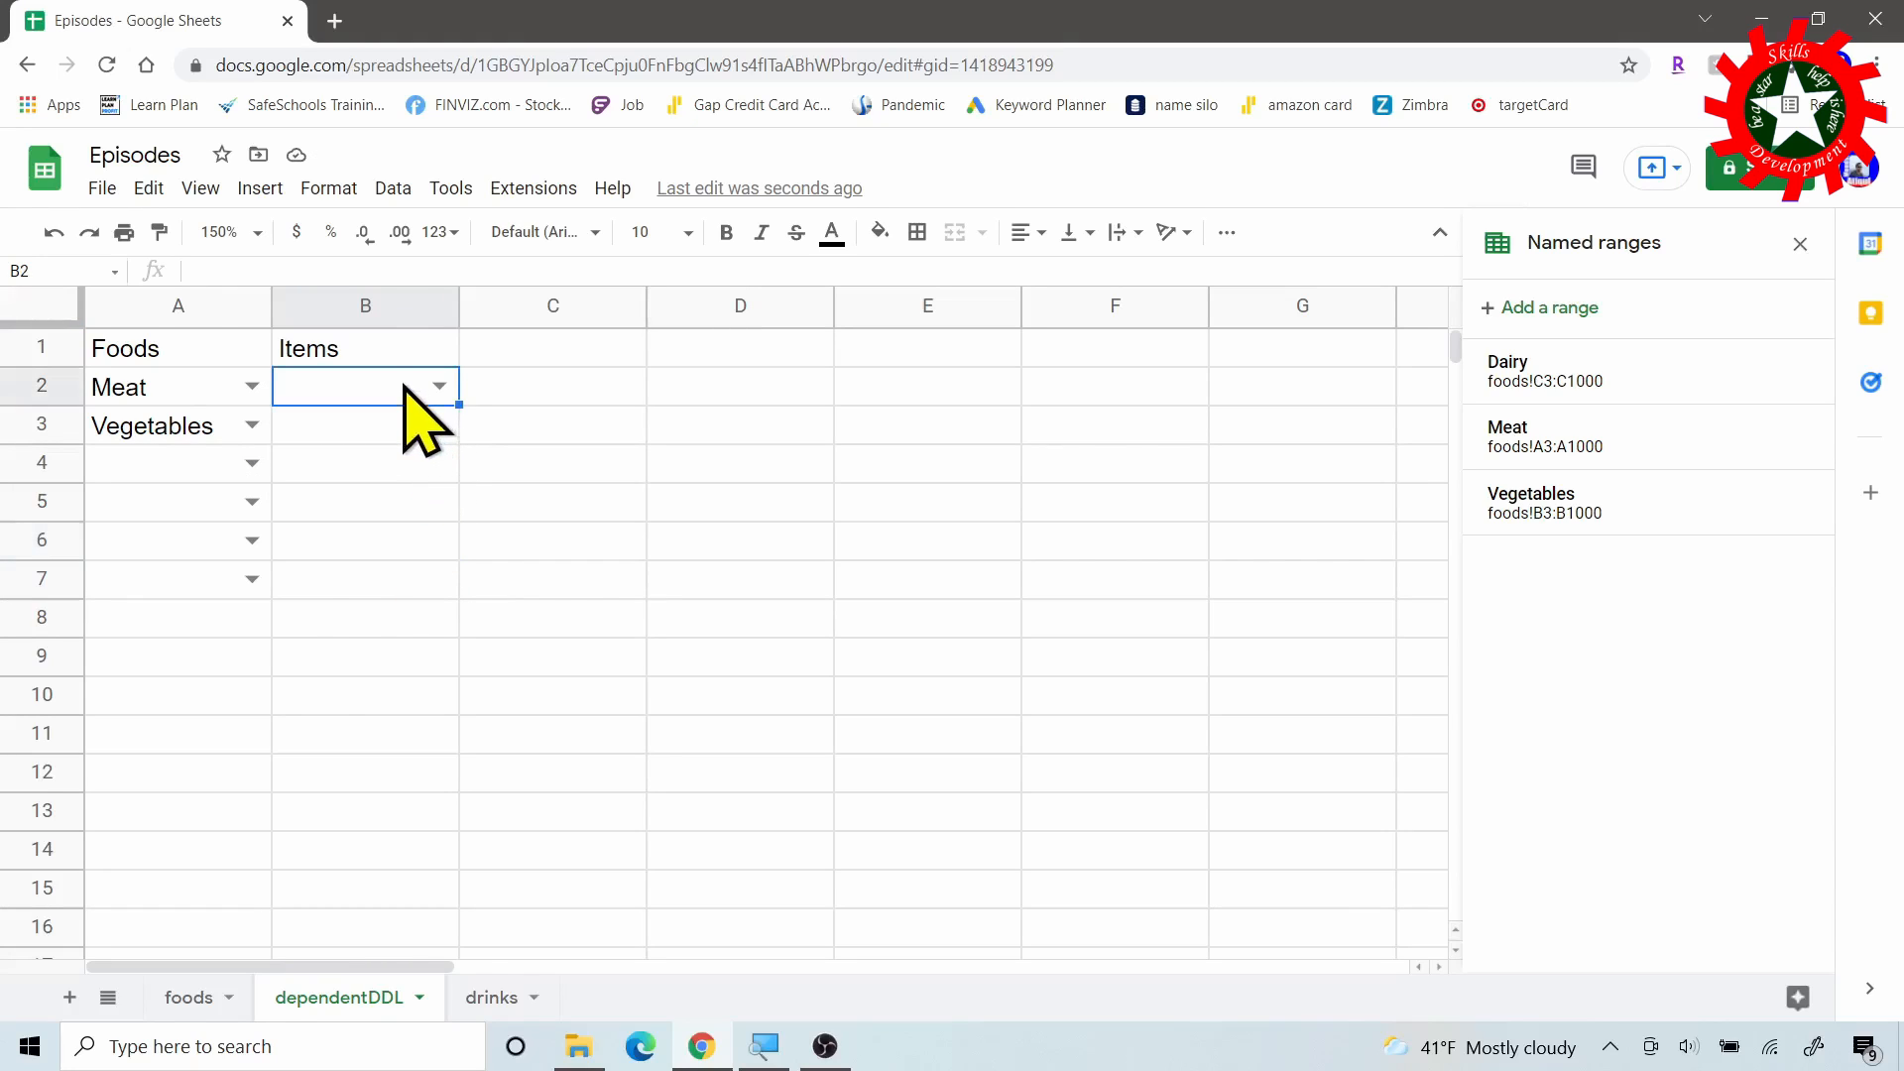
left_click(393, 188)
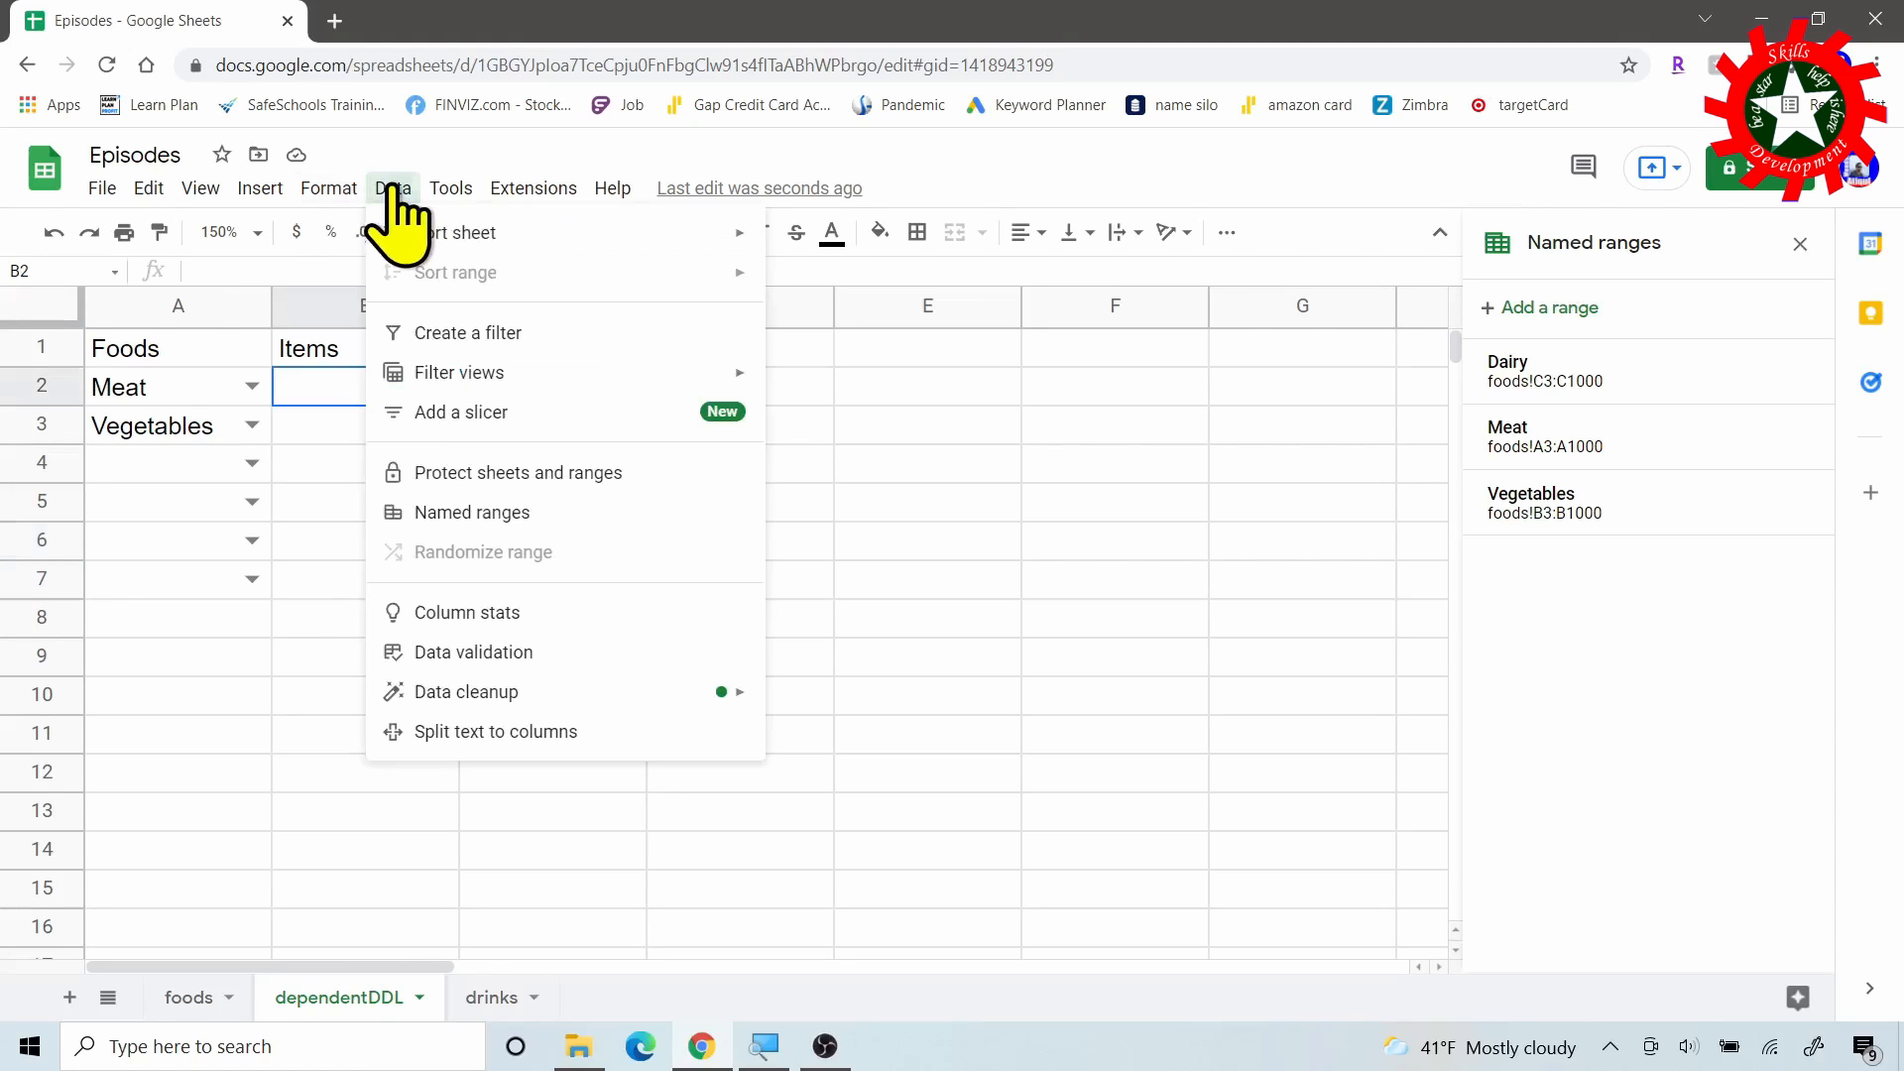
left_click(526, 652)
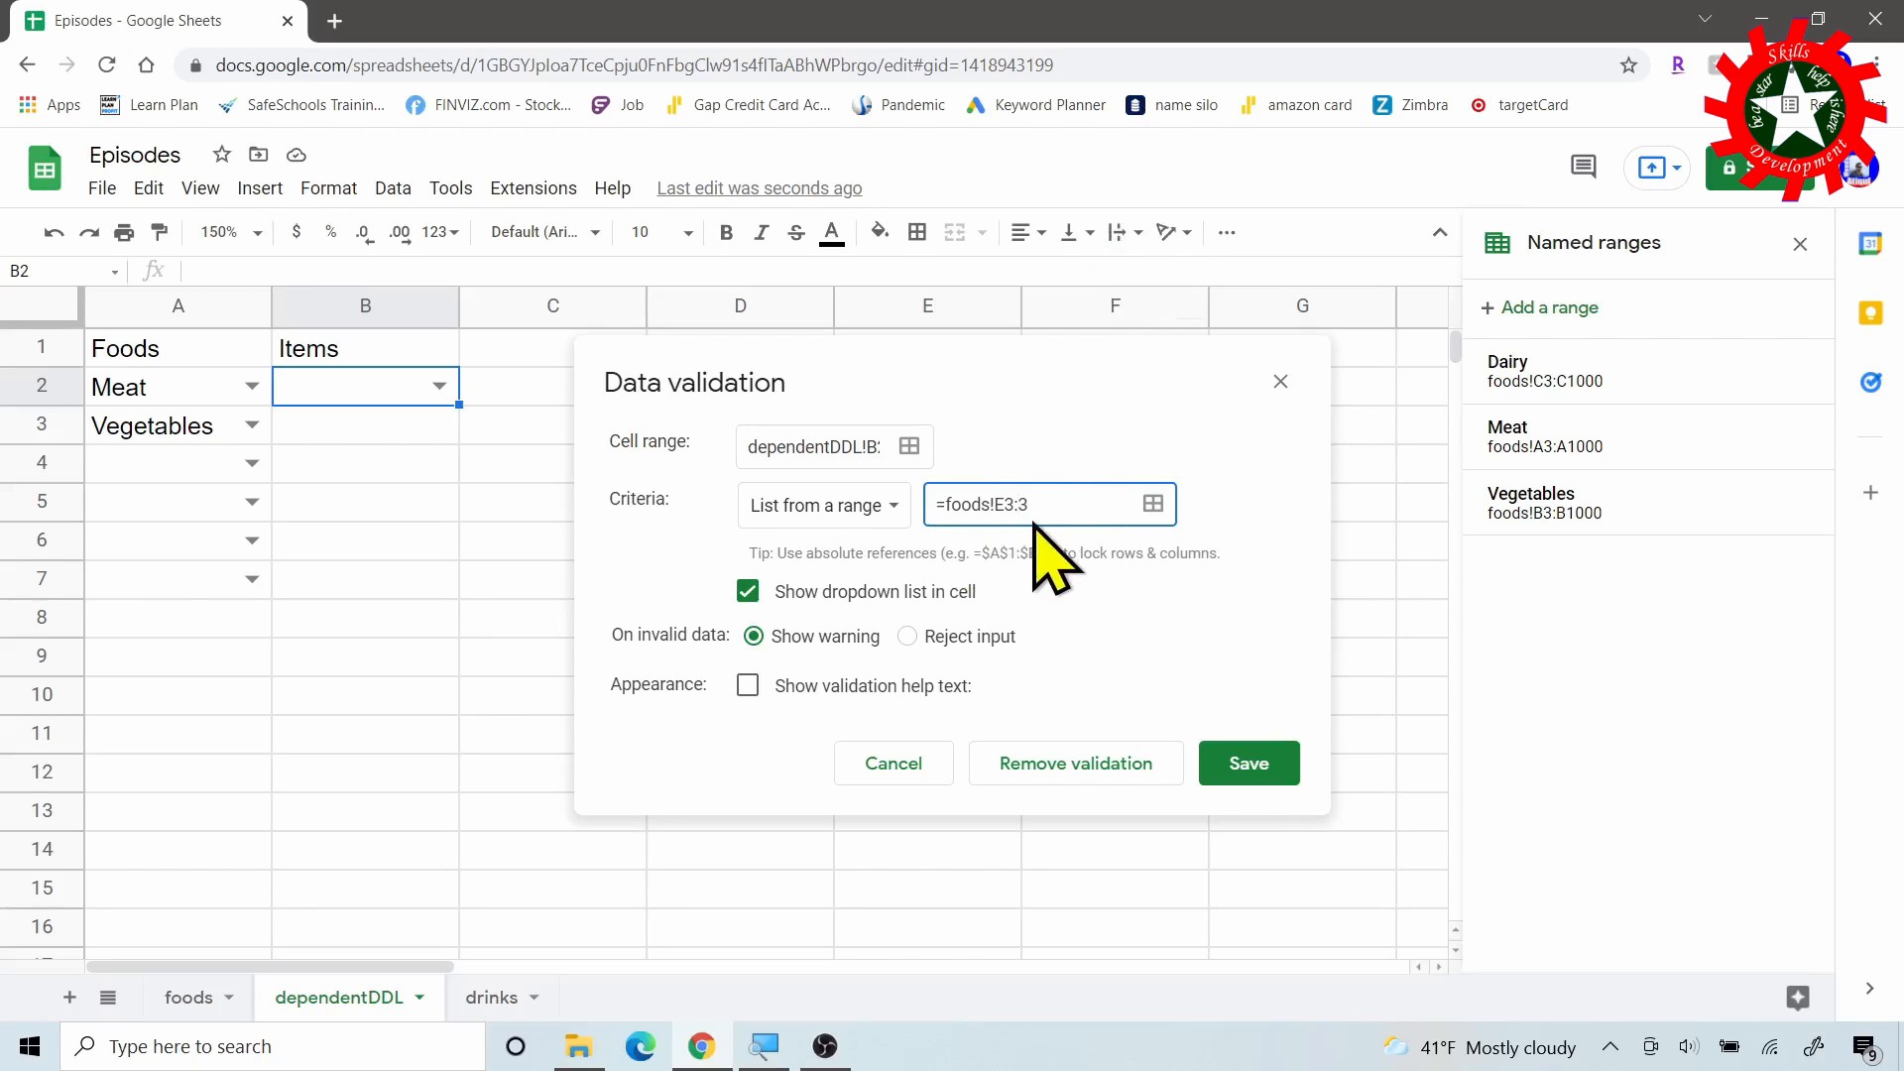
left_click(1255, 766)
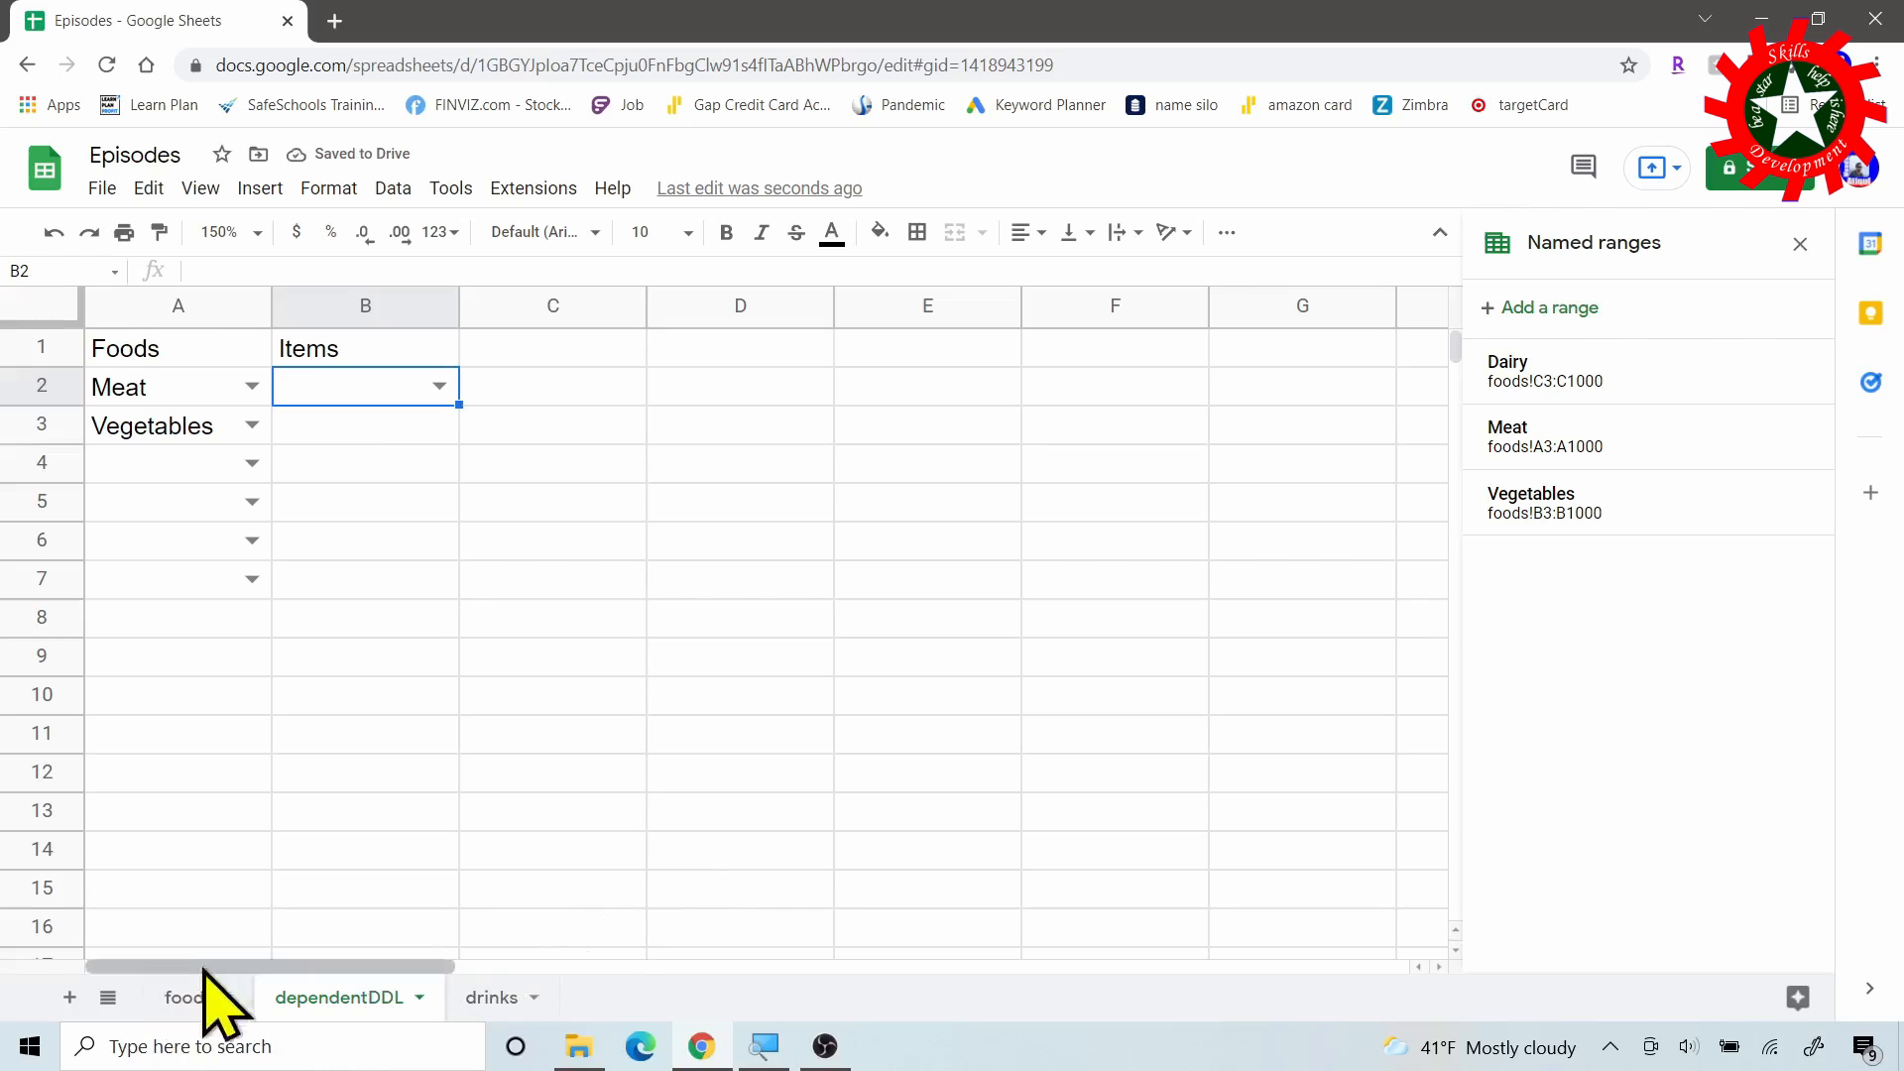
left_click(189, 997)
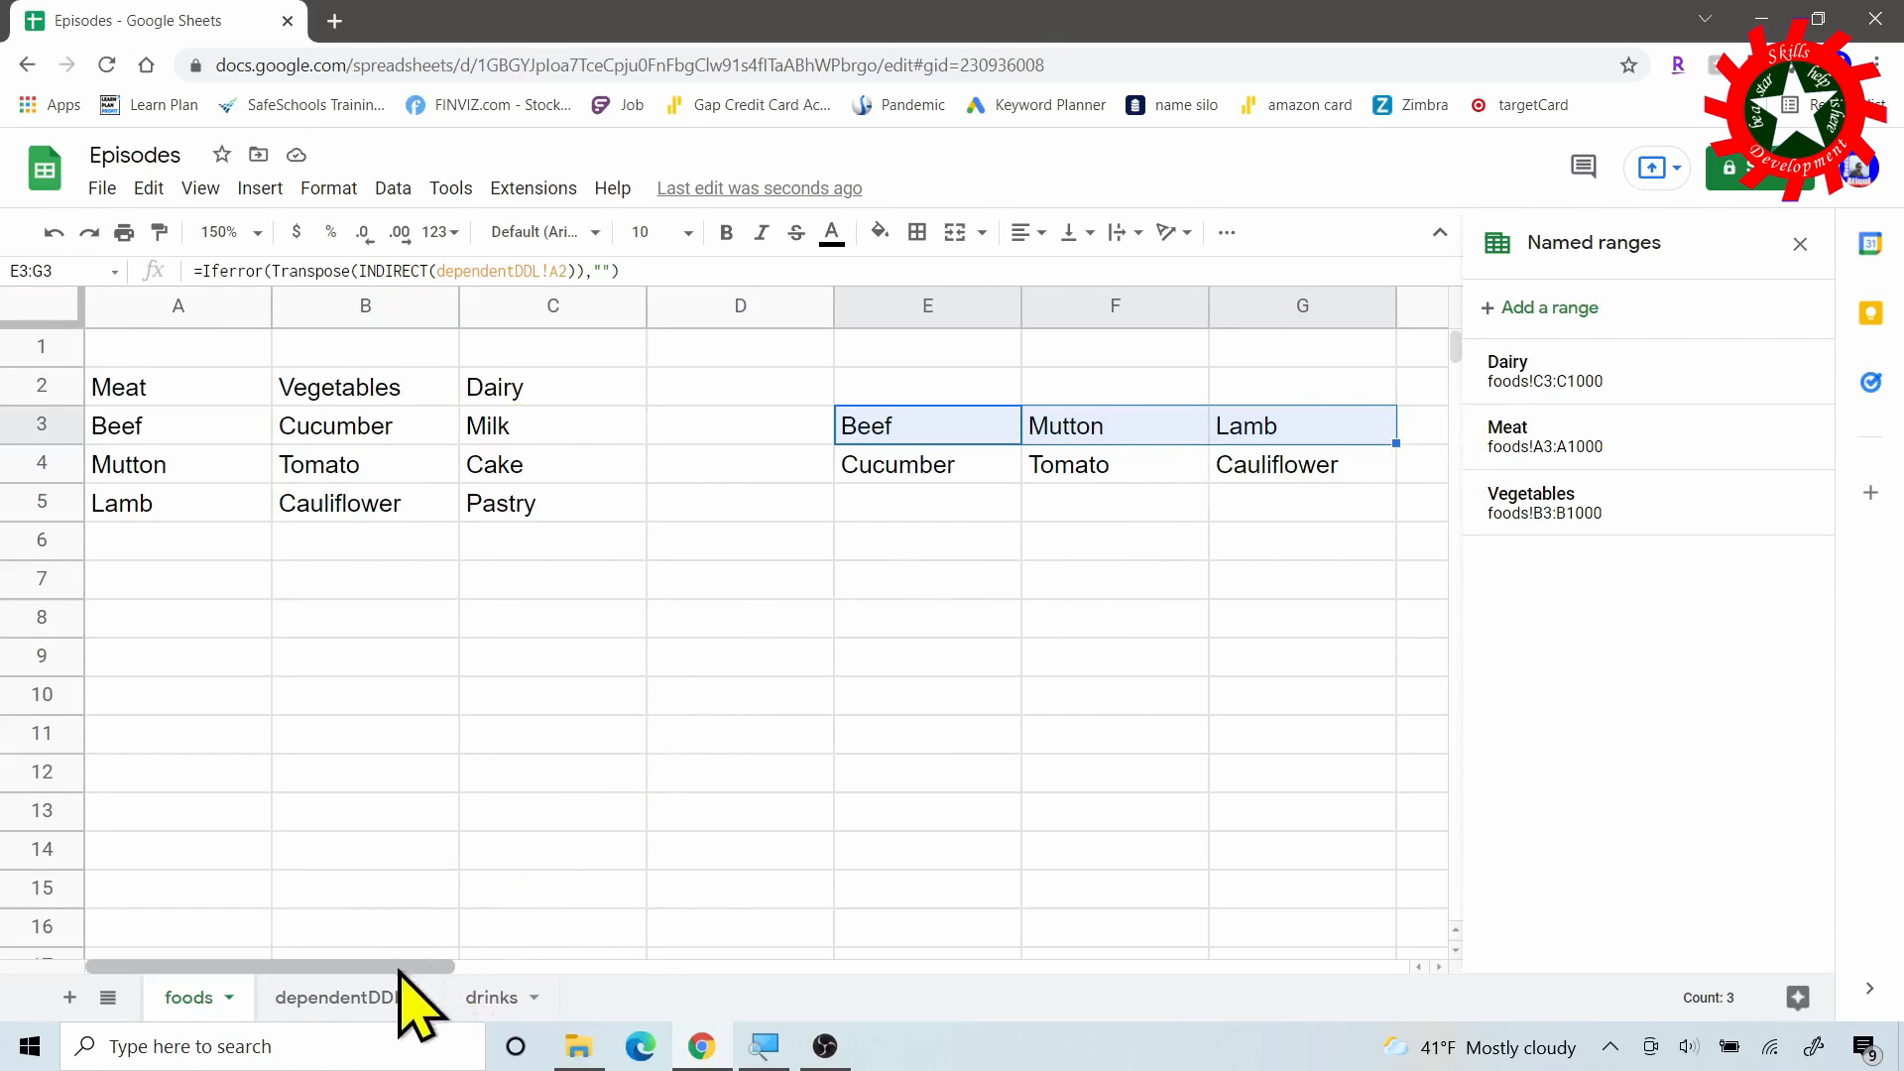
Fill B2's dropdown down to B7 on the dependentDDL sheet and check the item choices offered in B3.
left_click(342, 997)
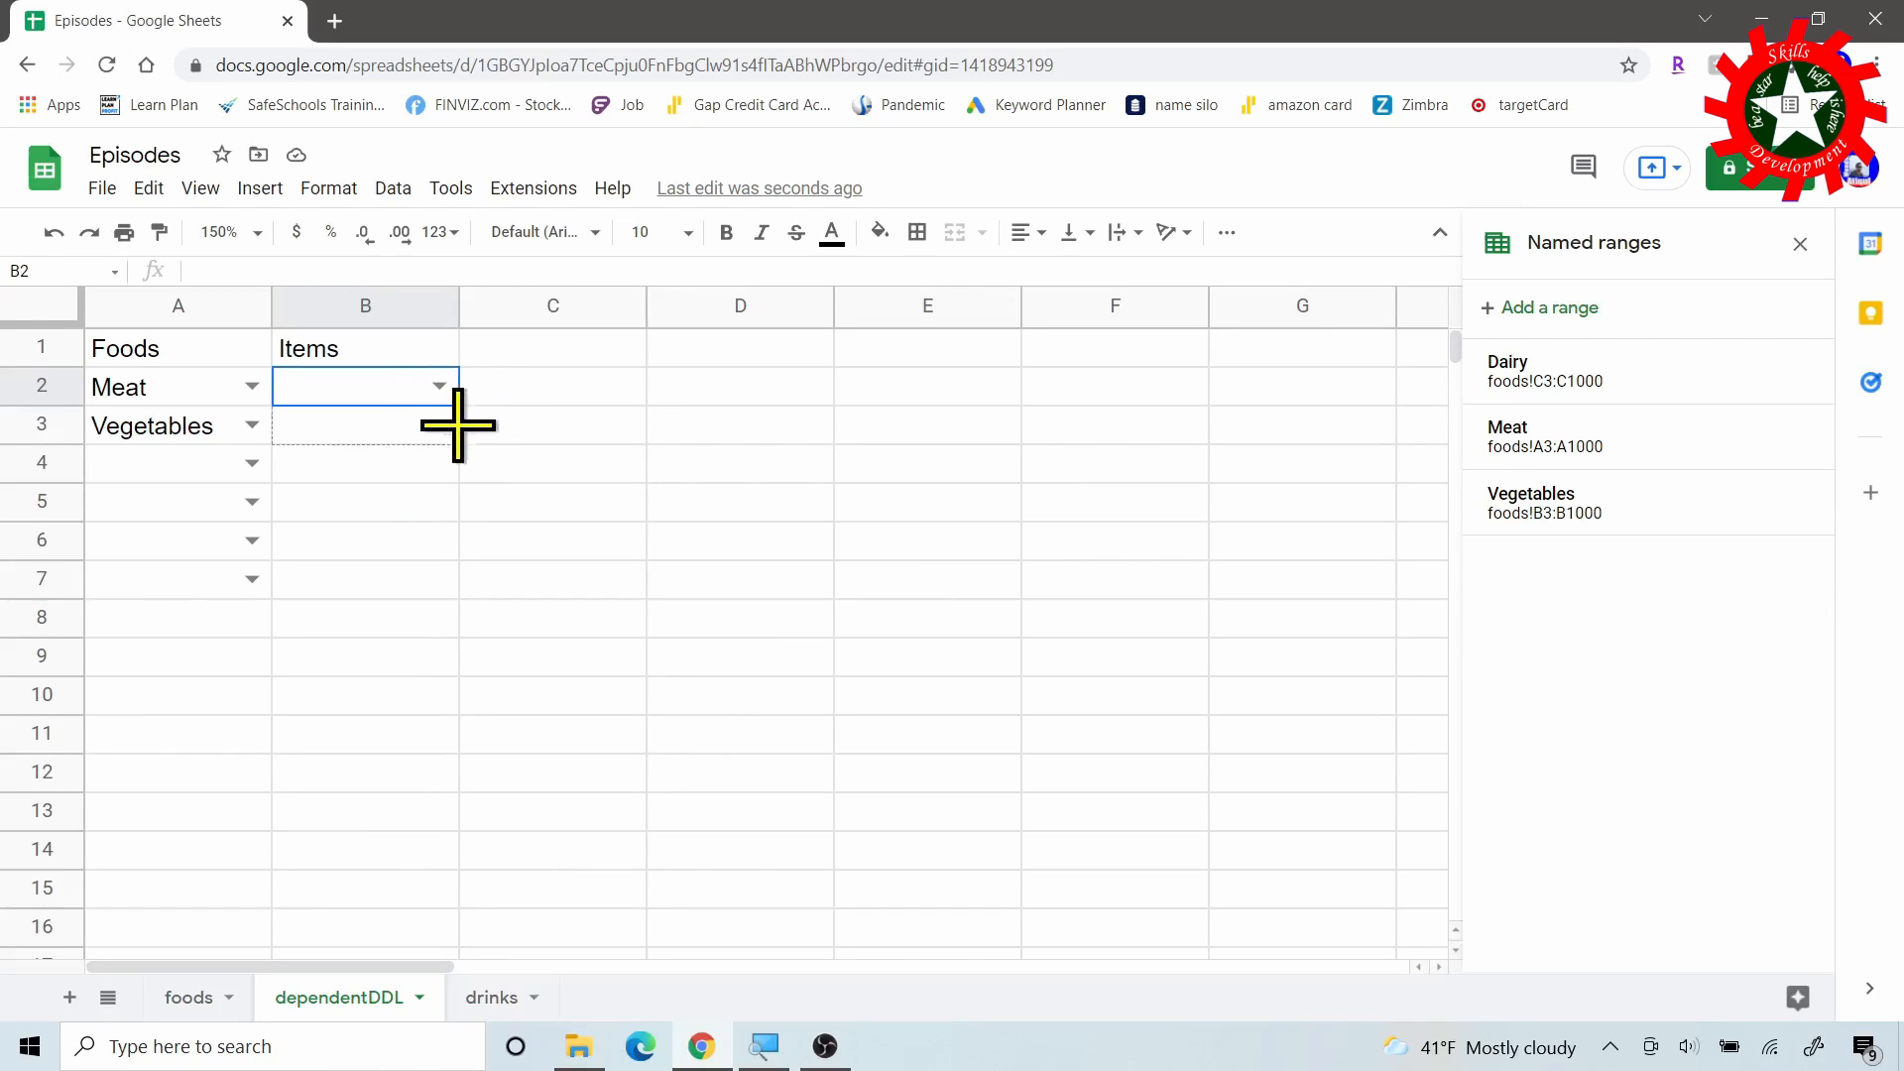
left_click_drag(457, 424, 479, 535)
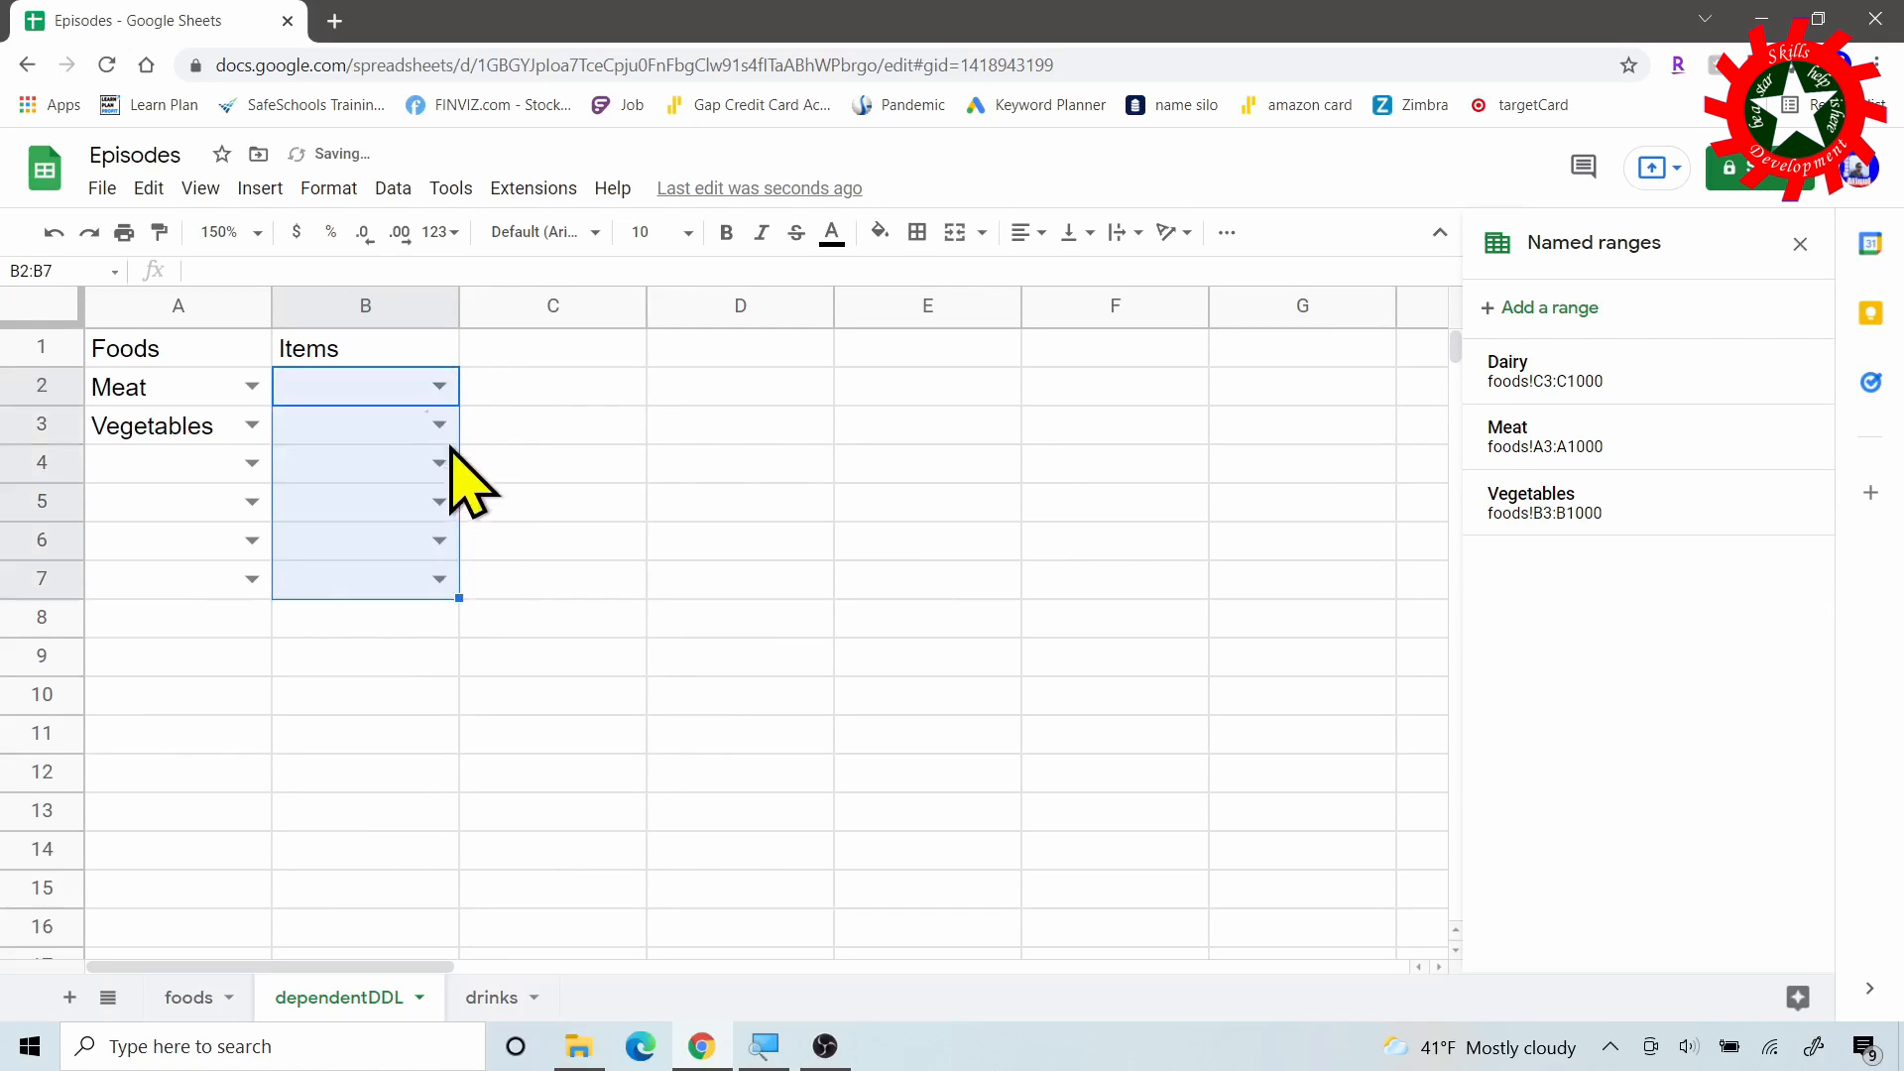
left_click(400, 425)
left_click(437, 425)
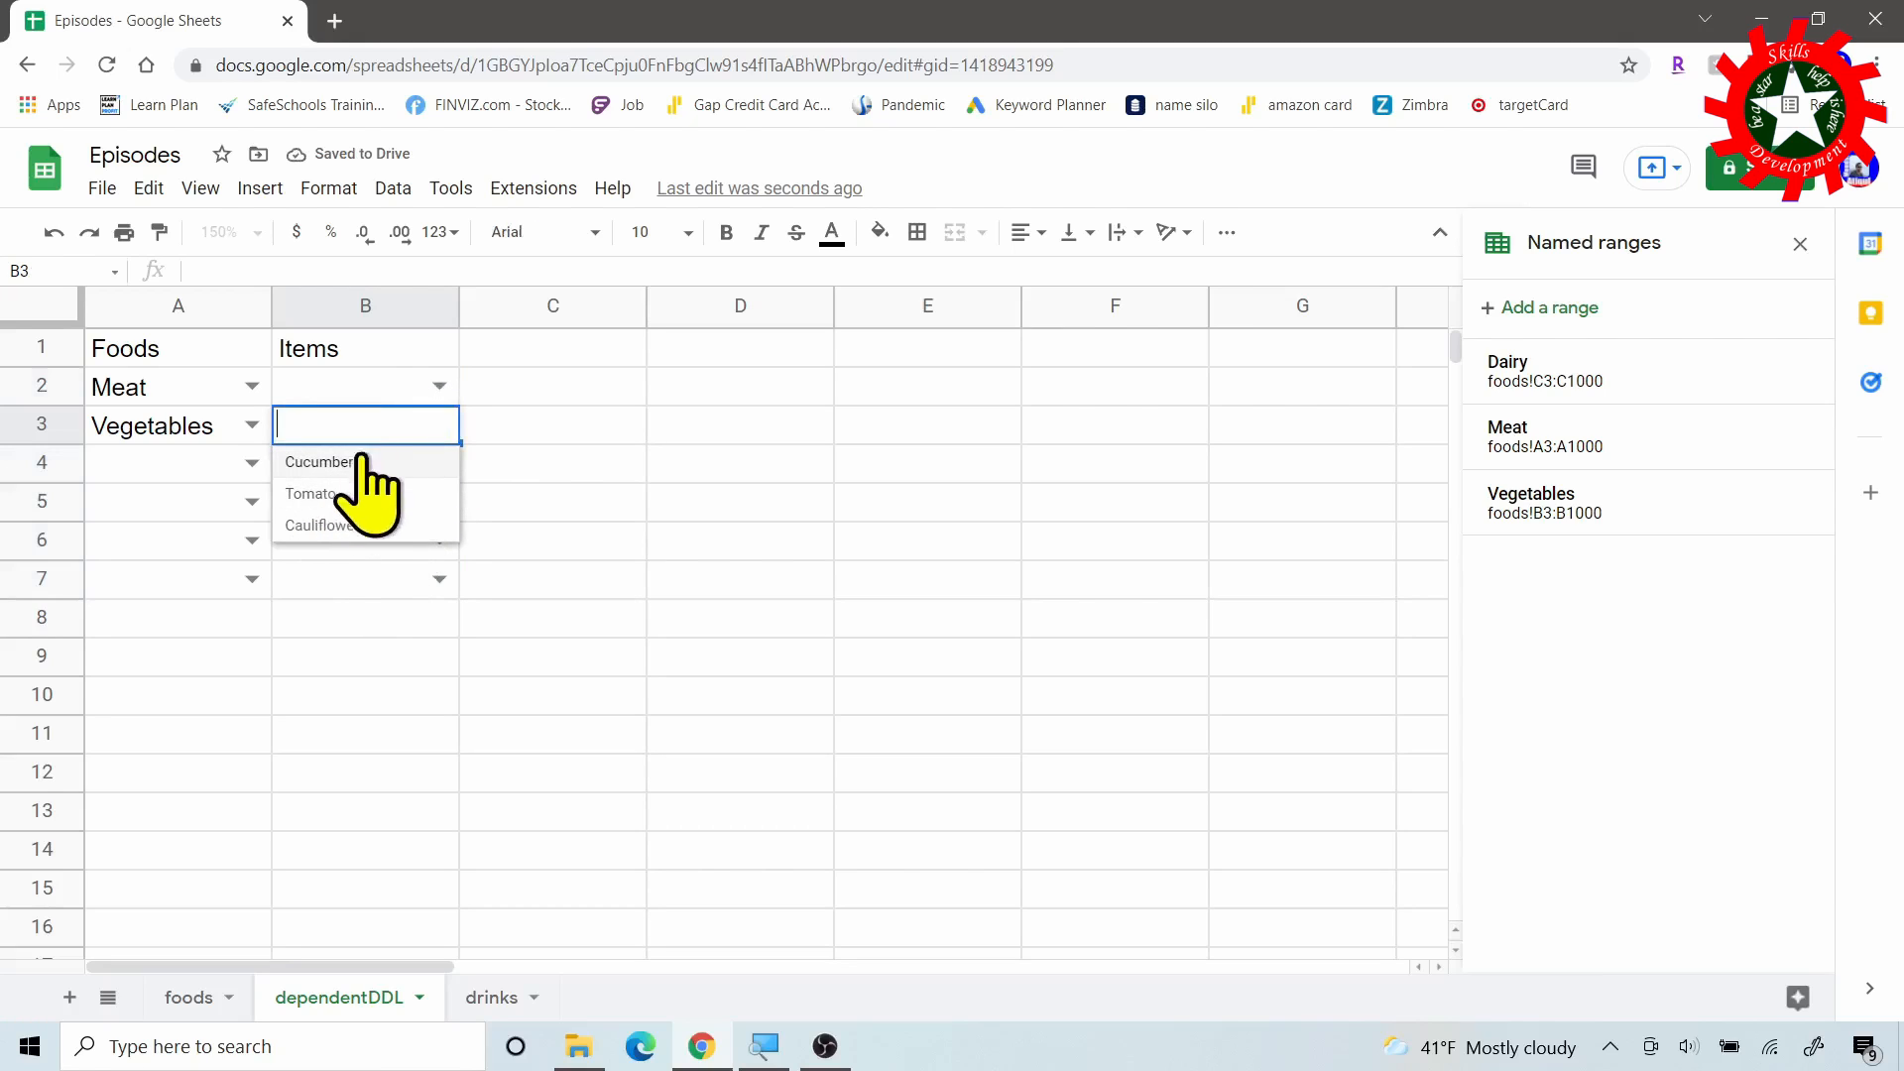
Add Chicken to the Meat list in A6 of the foods sheet and check B2's dropdown choices on the dependentDDL sheet.
left_click(198, 998)
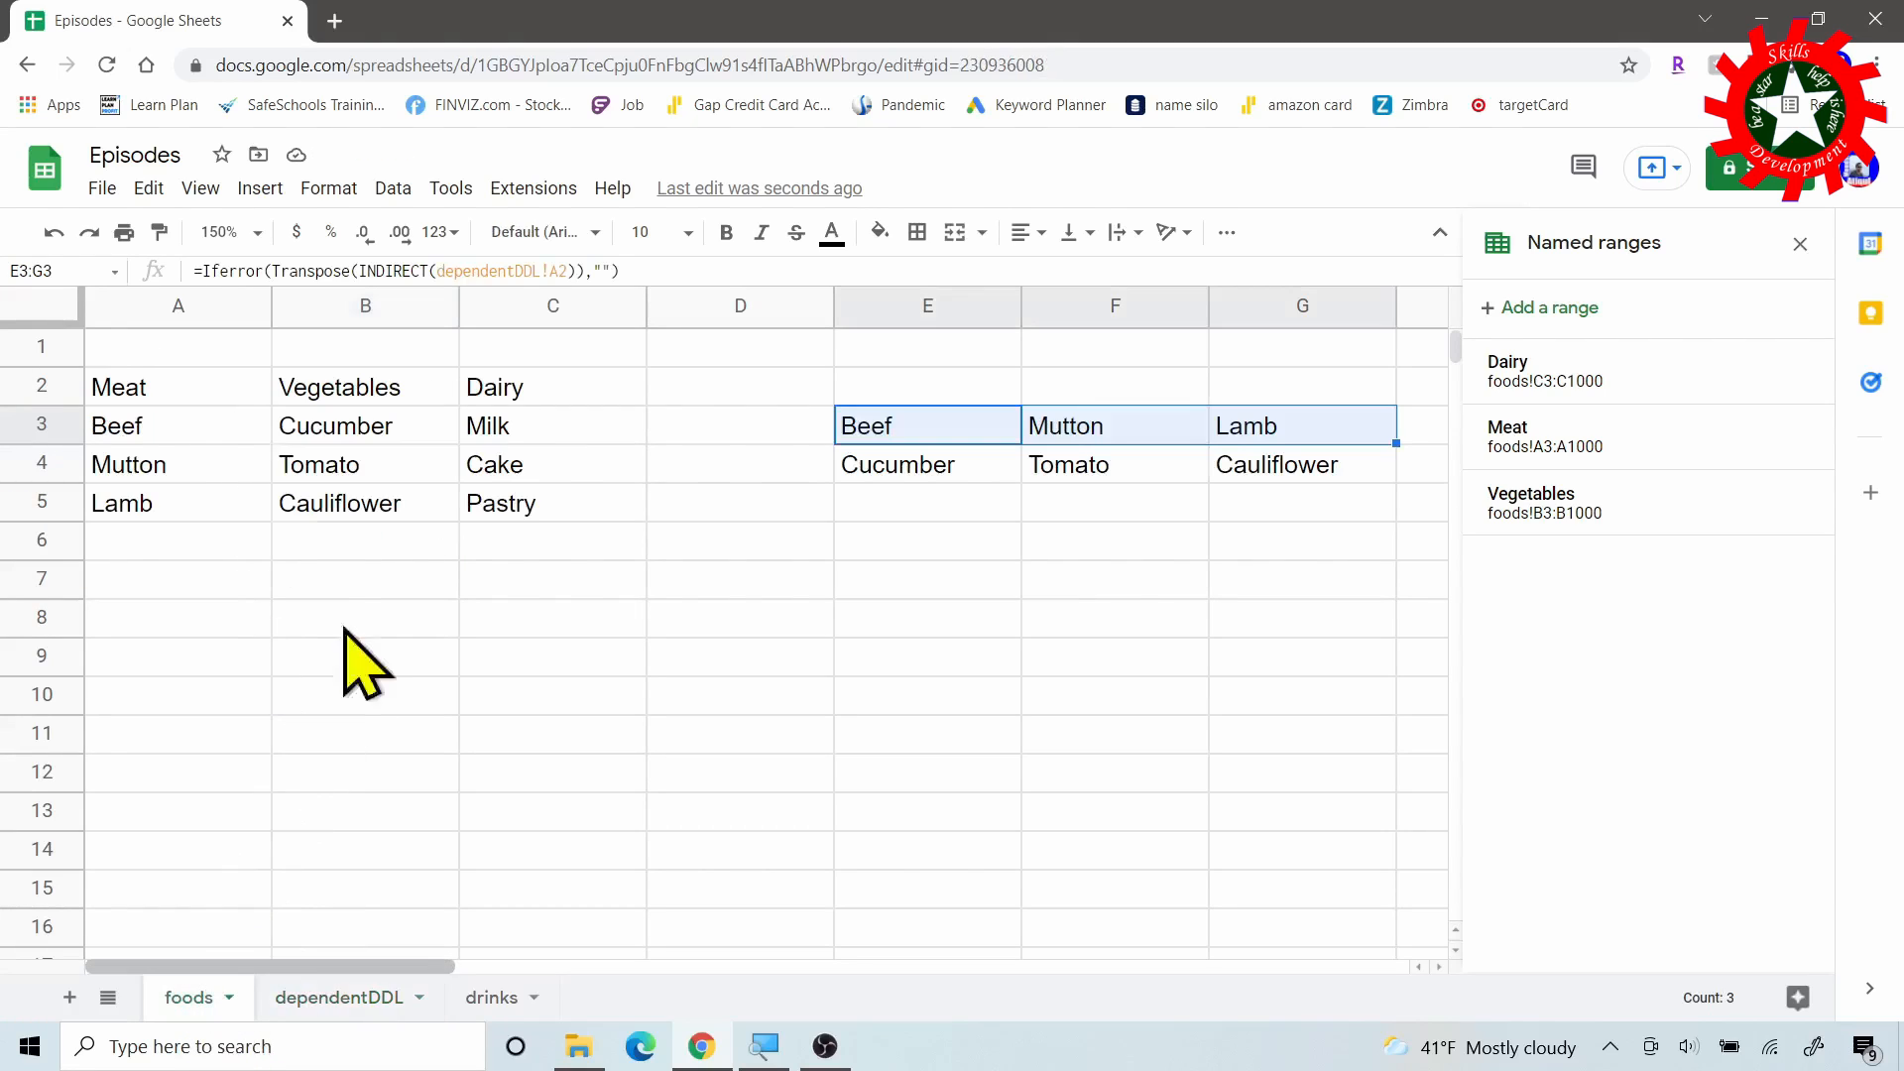
left_click(173, 540)
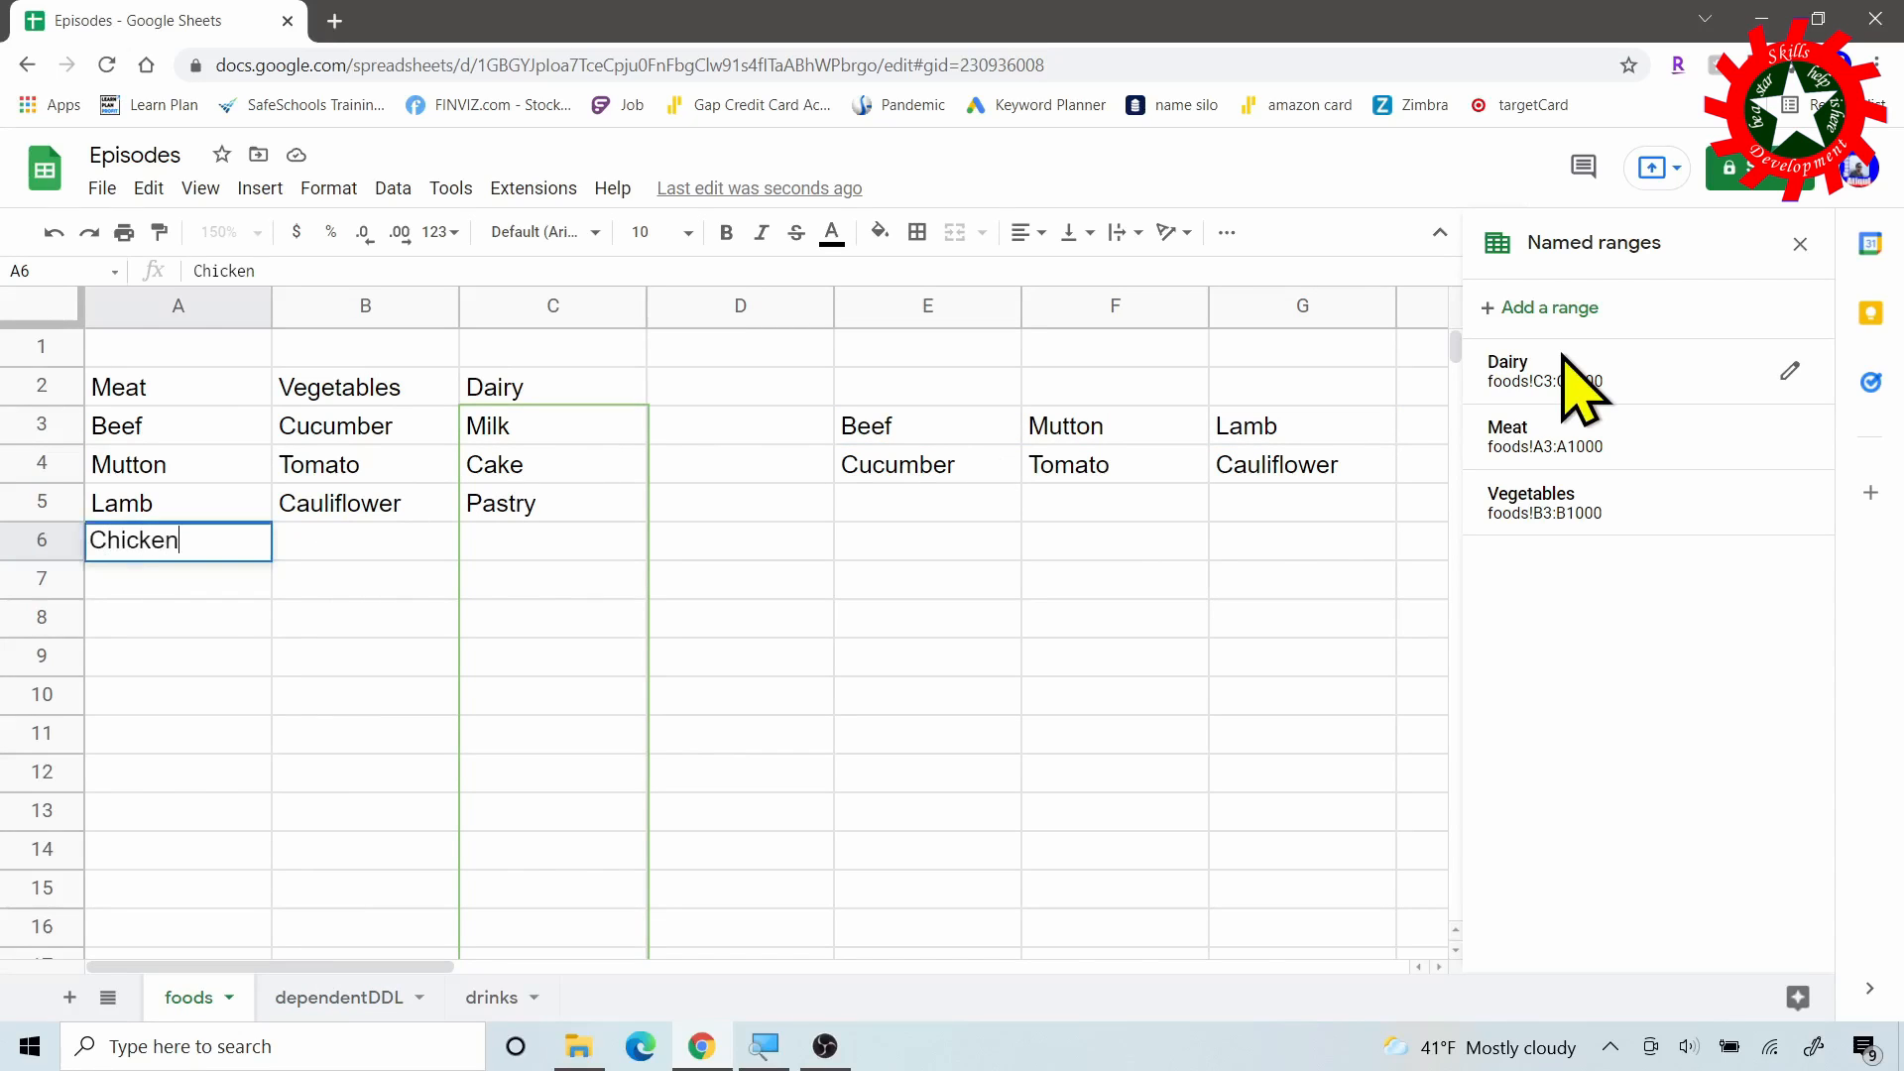
type("Chicken")
key("Return")
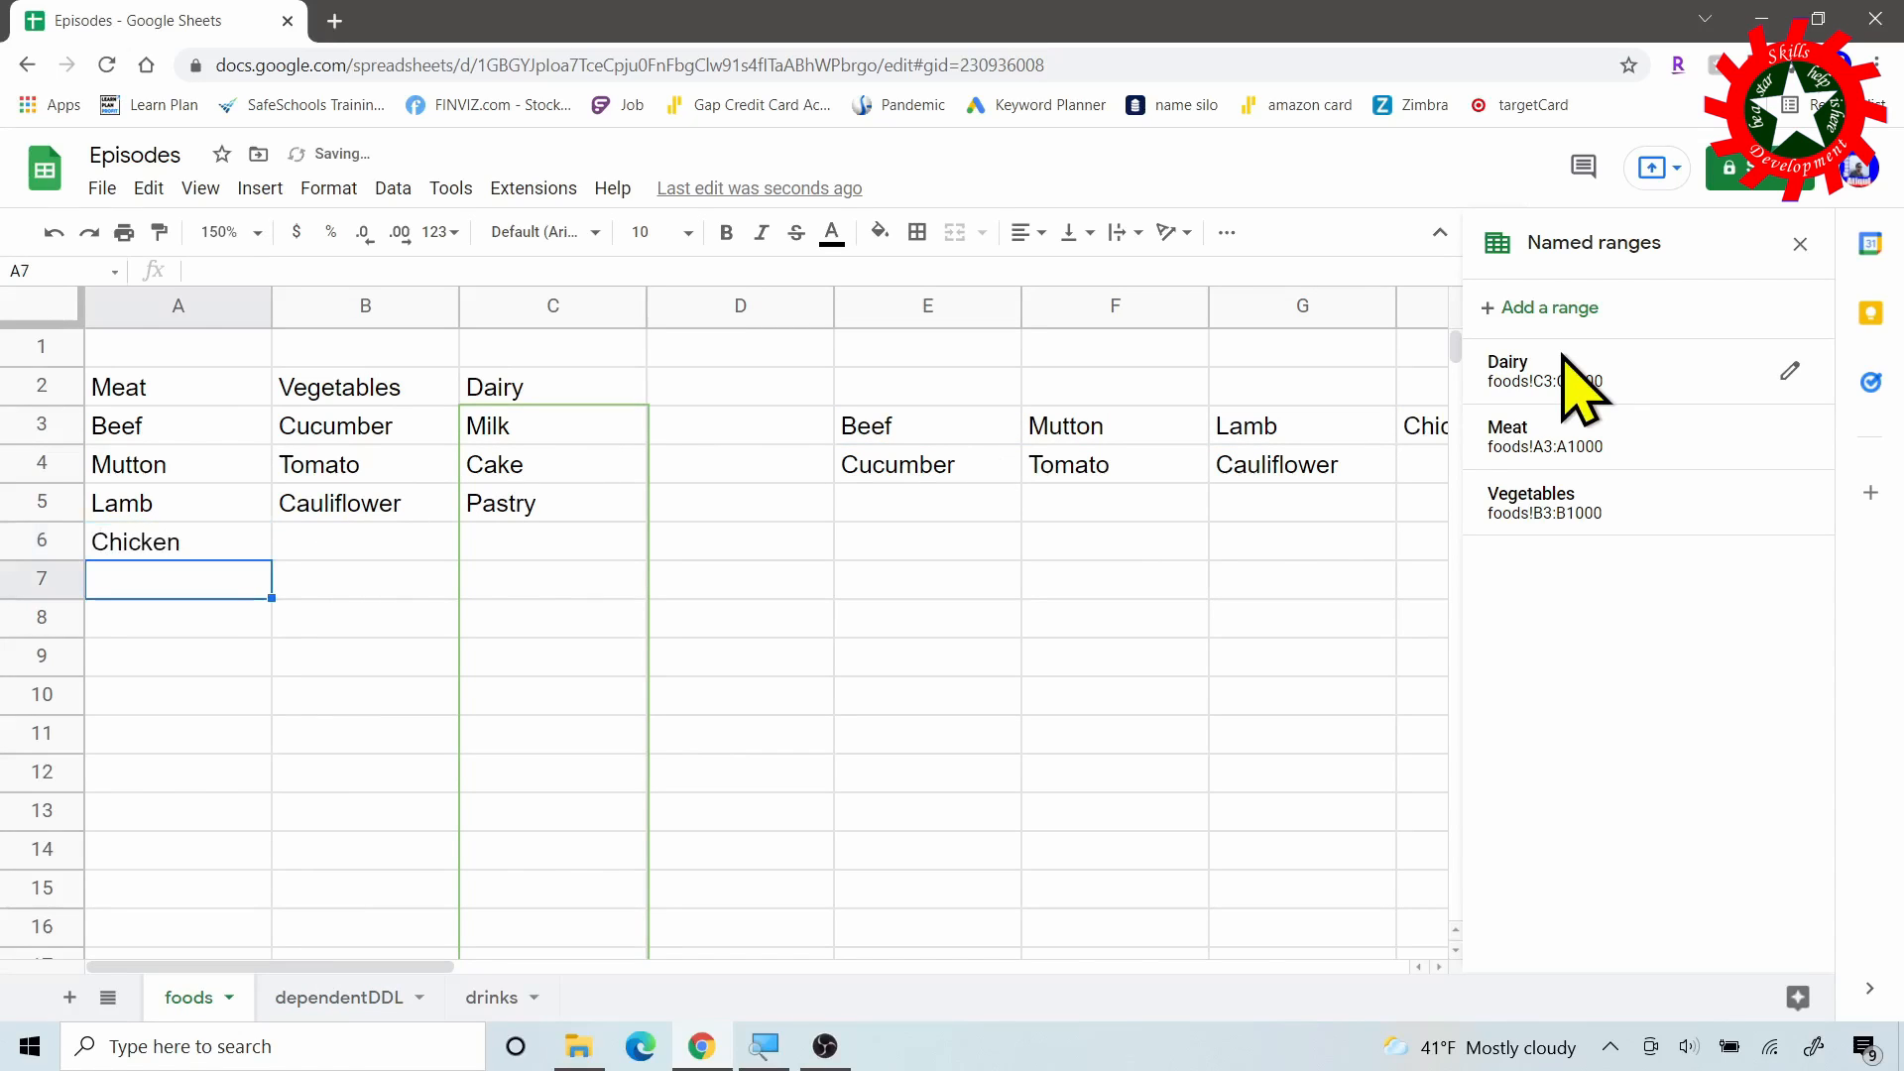
left_click(342, 998)
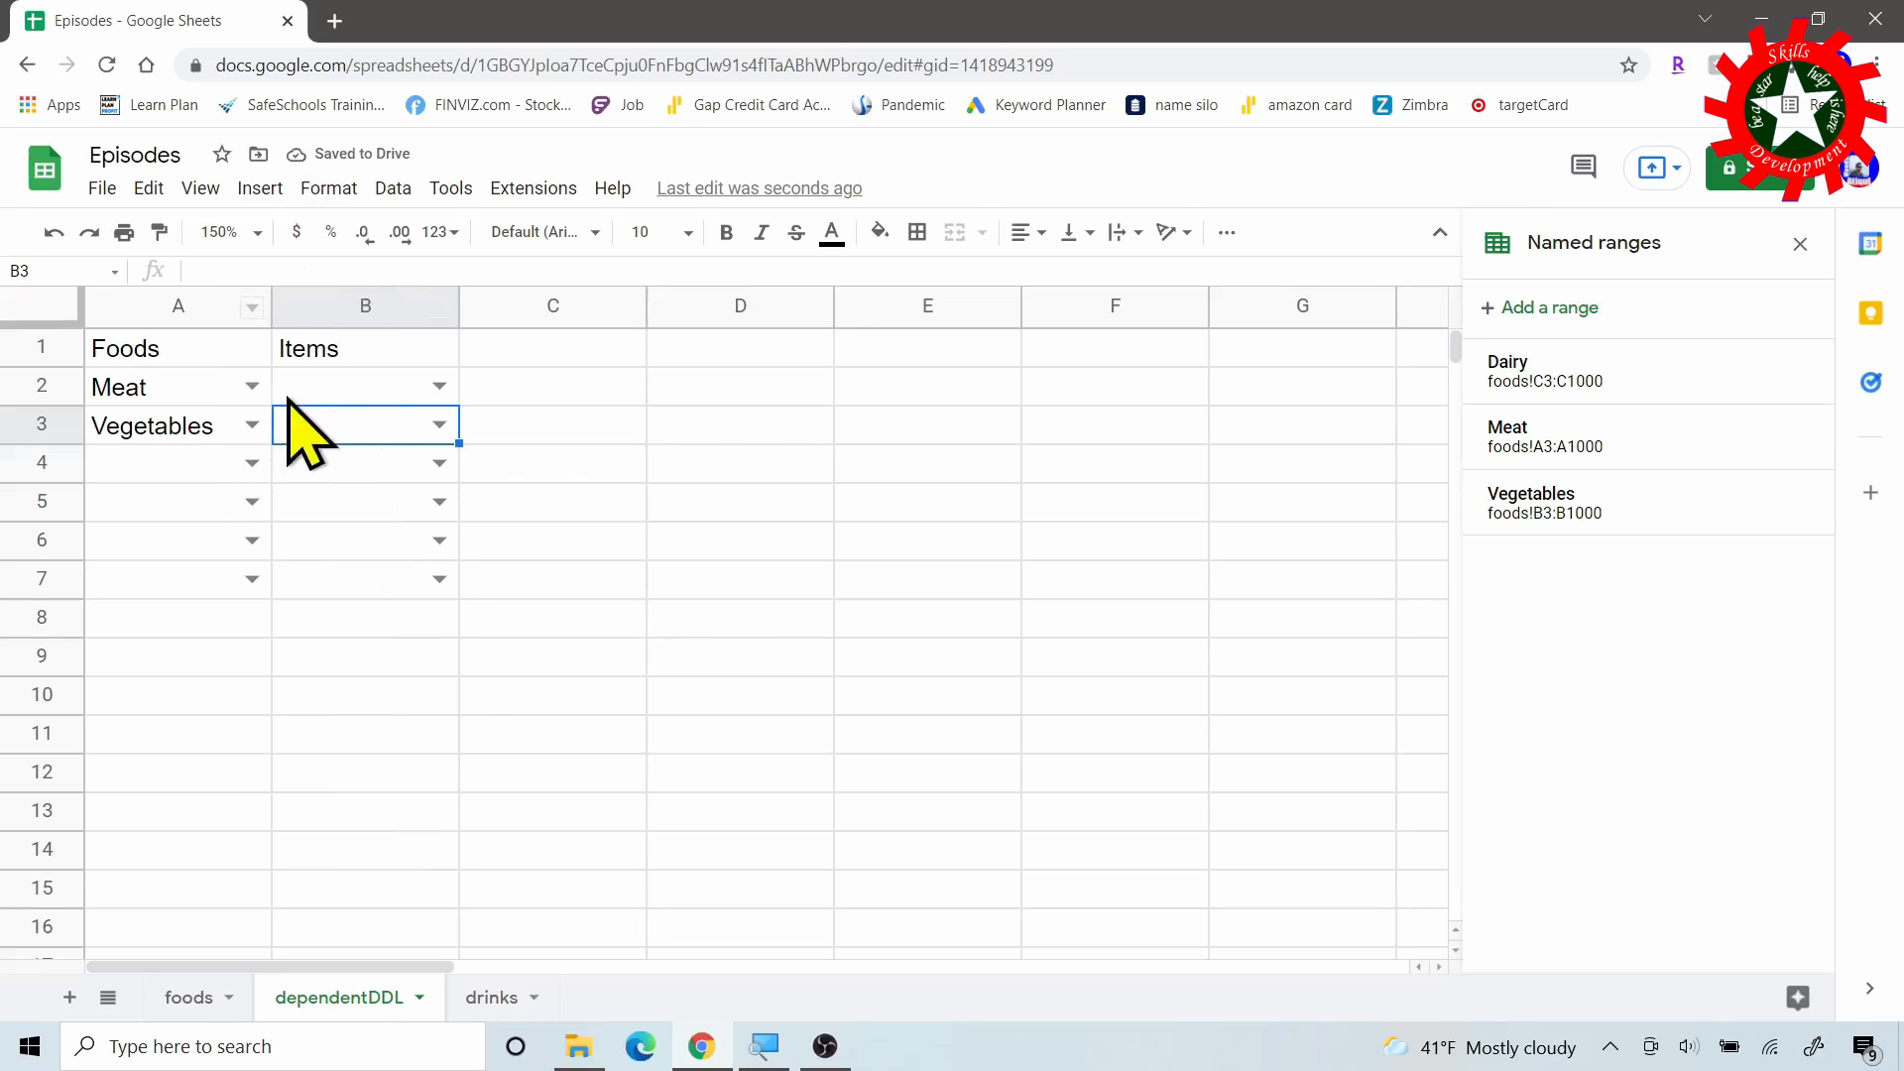
left_click(439, 387)
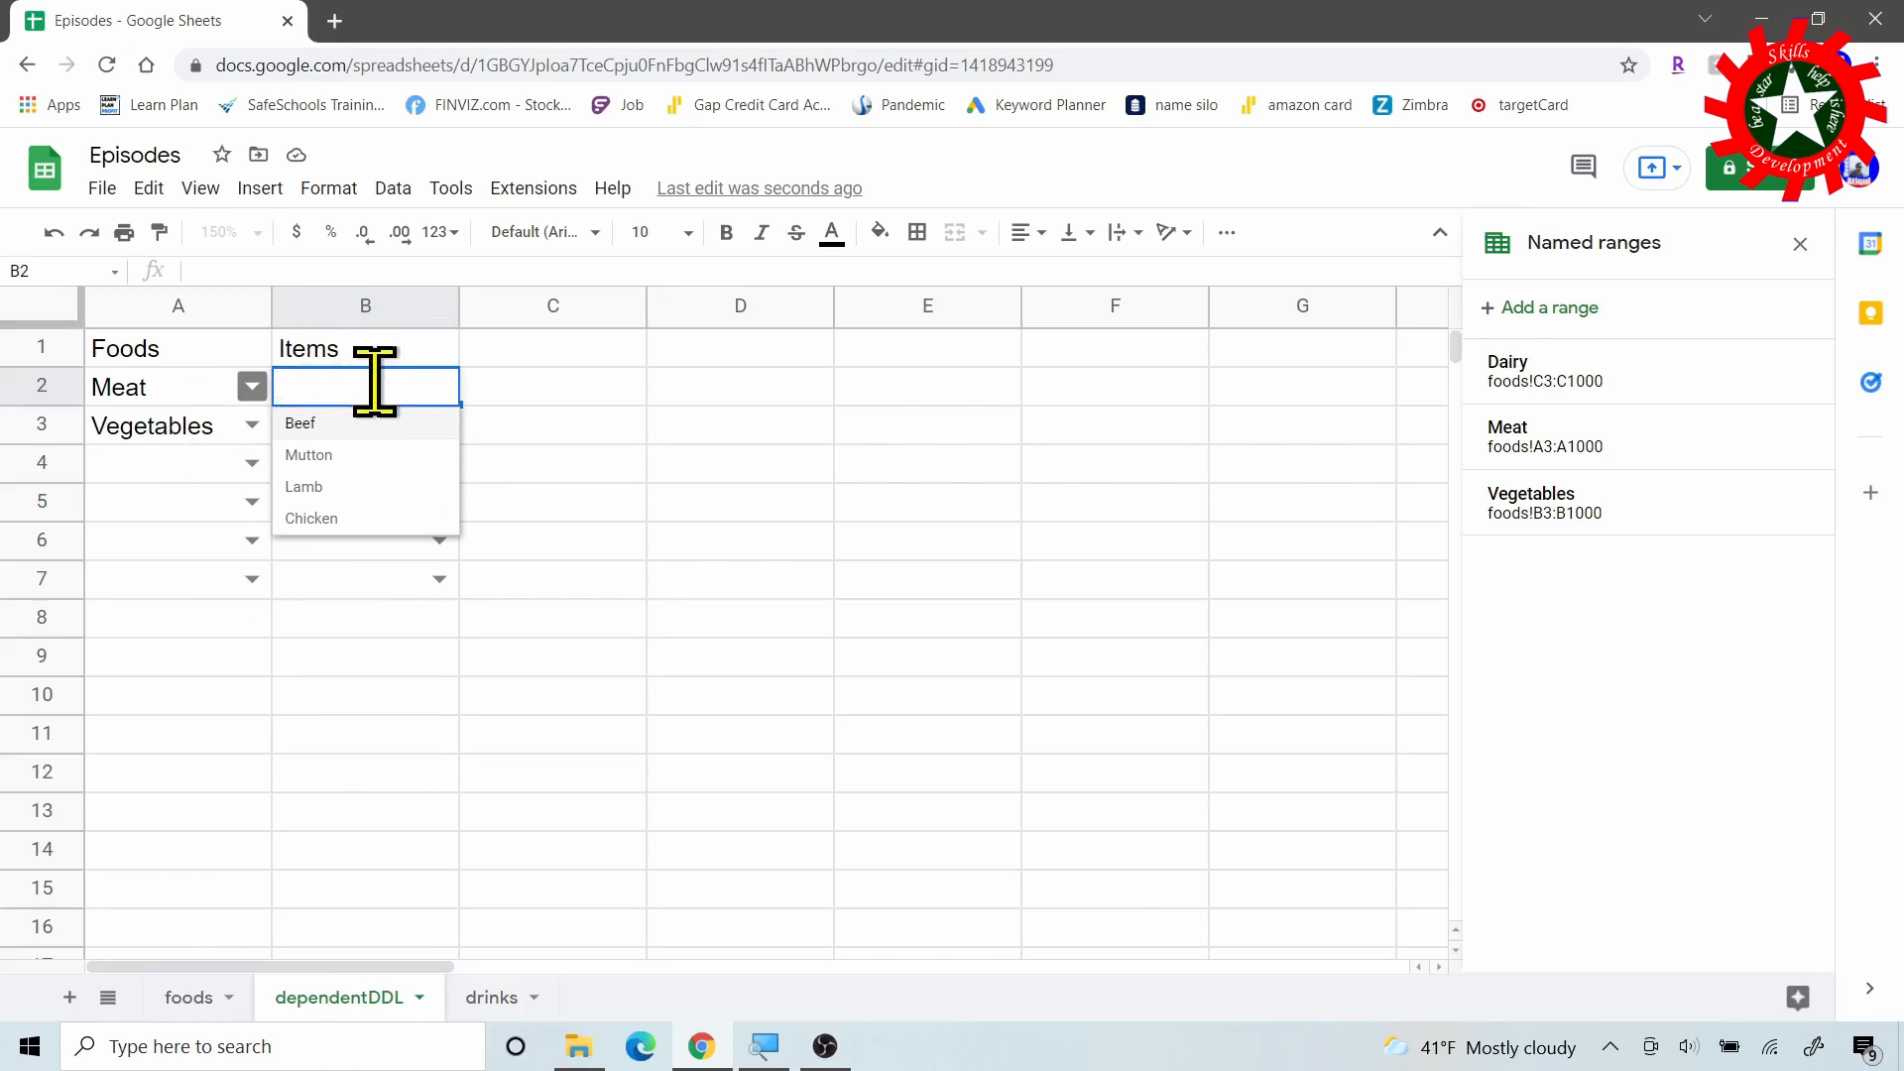
Add a Drinks column in D2 of the foods sheet with the entries Soft and Water beneath it.
left_click(192, 997)
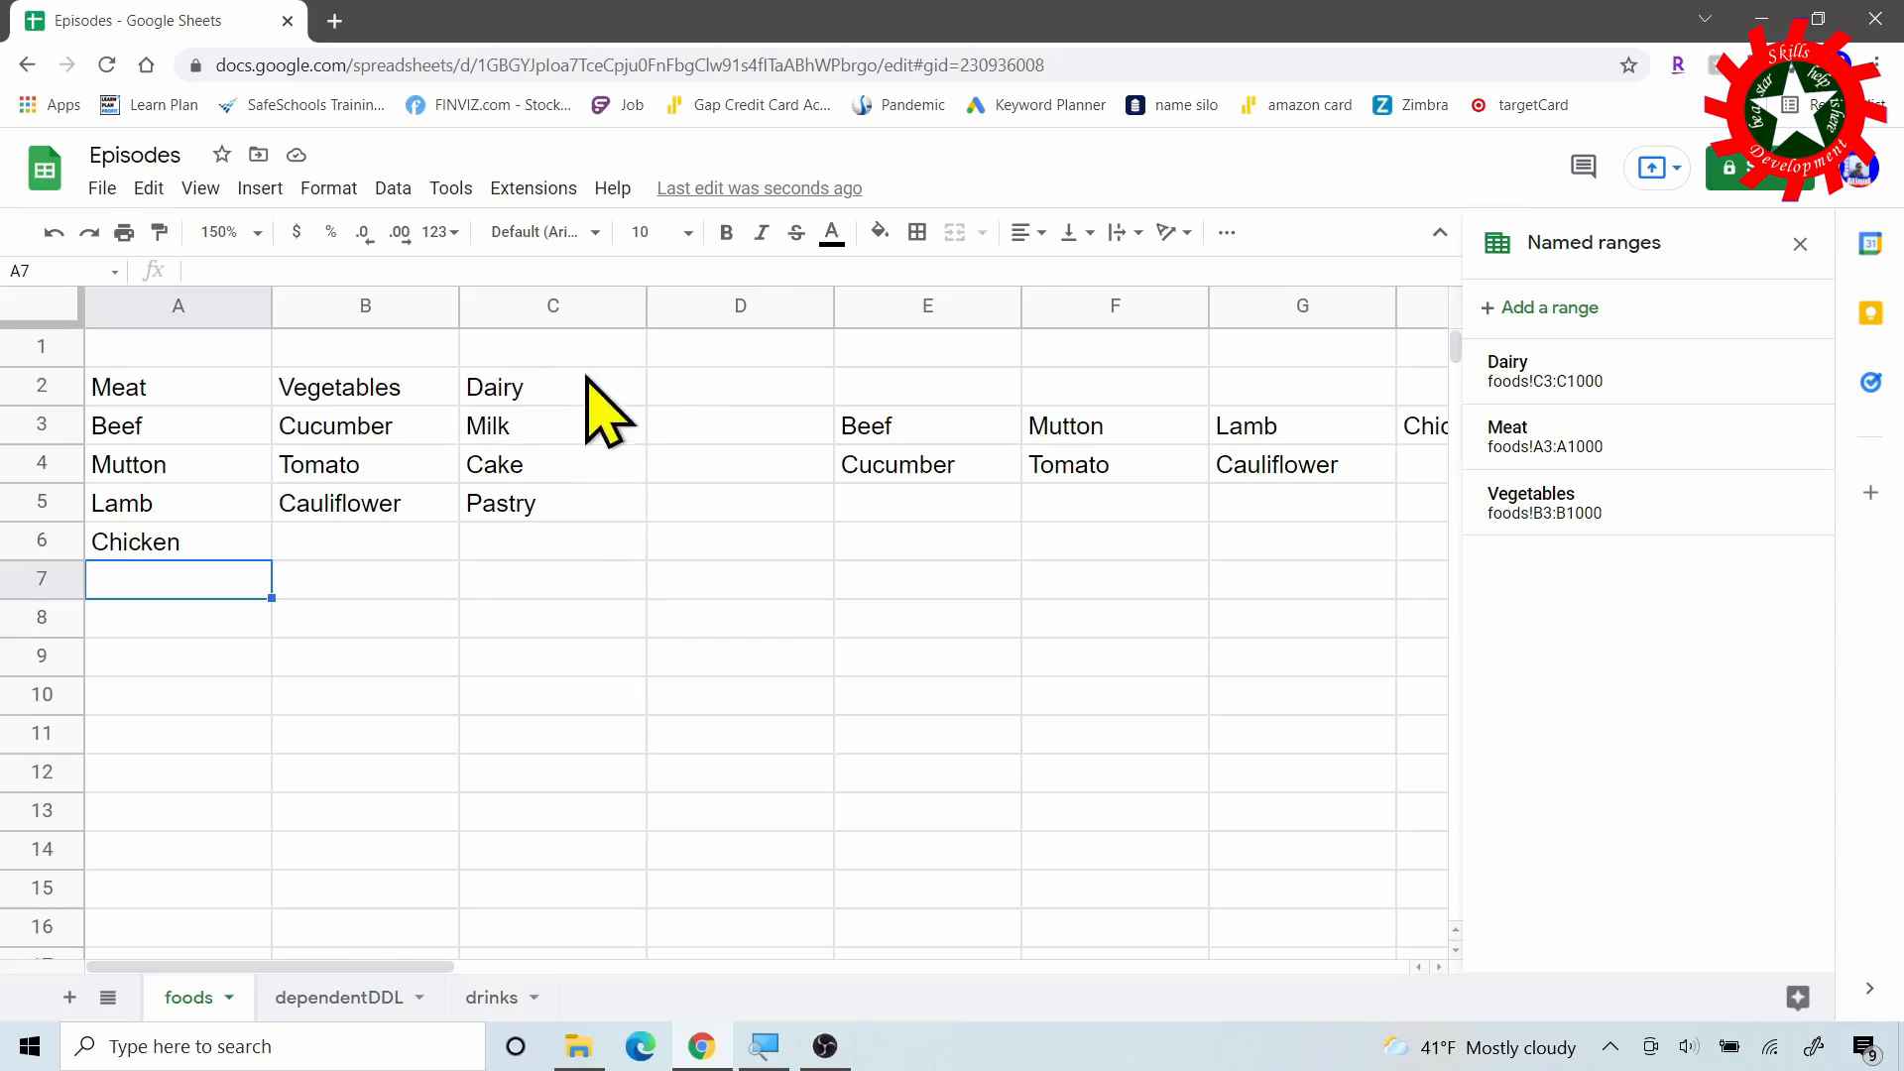
left_click(738, 385)
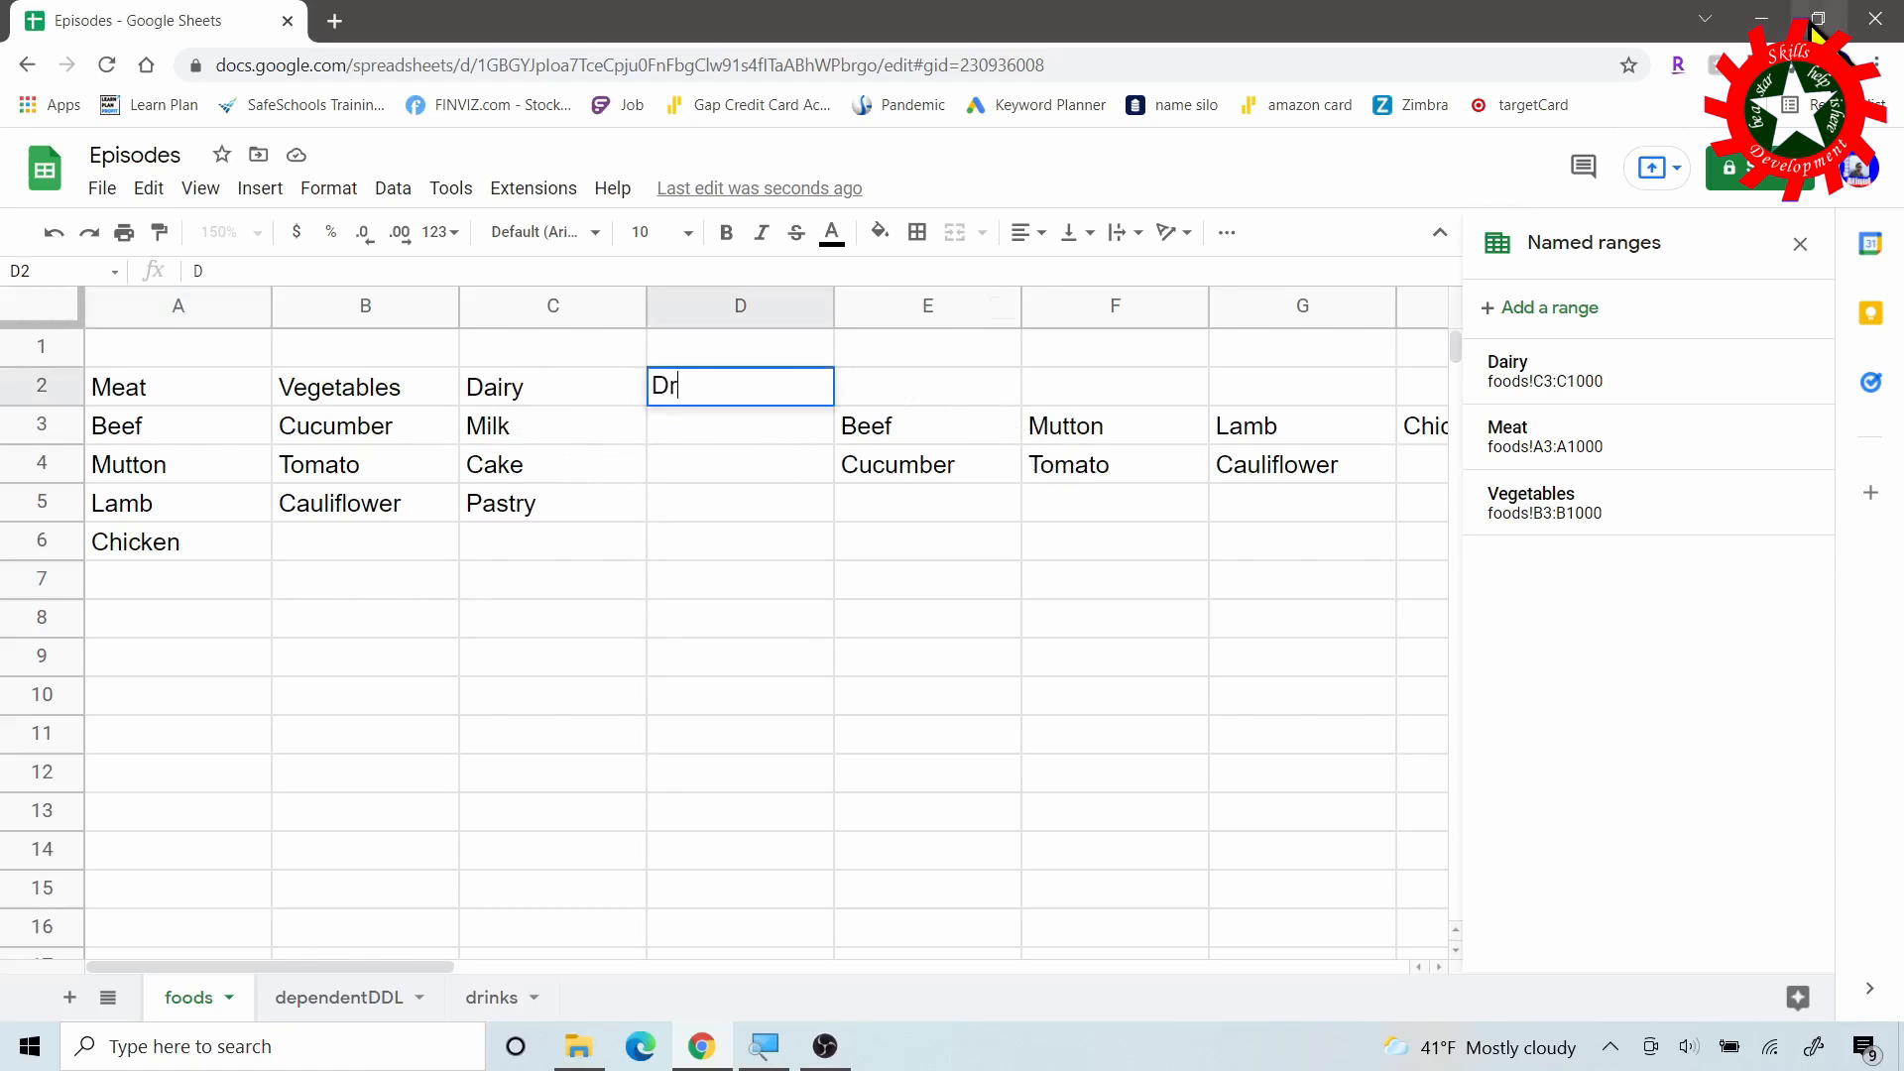
key("Return")
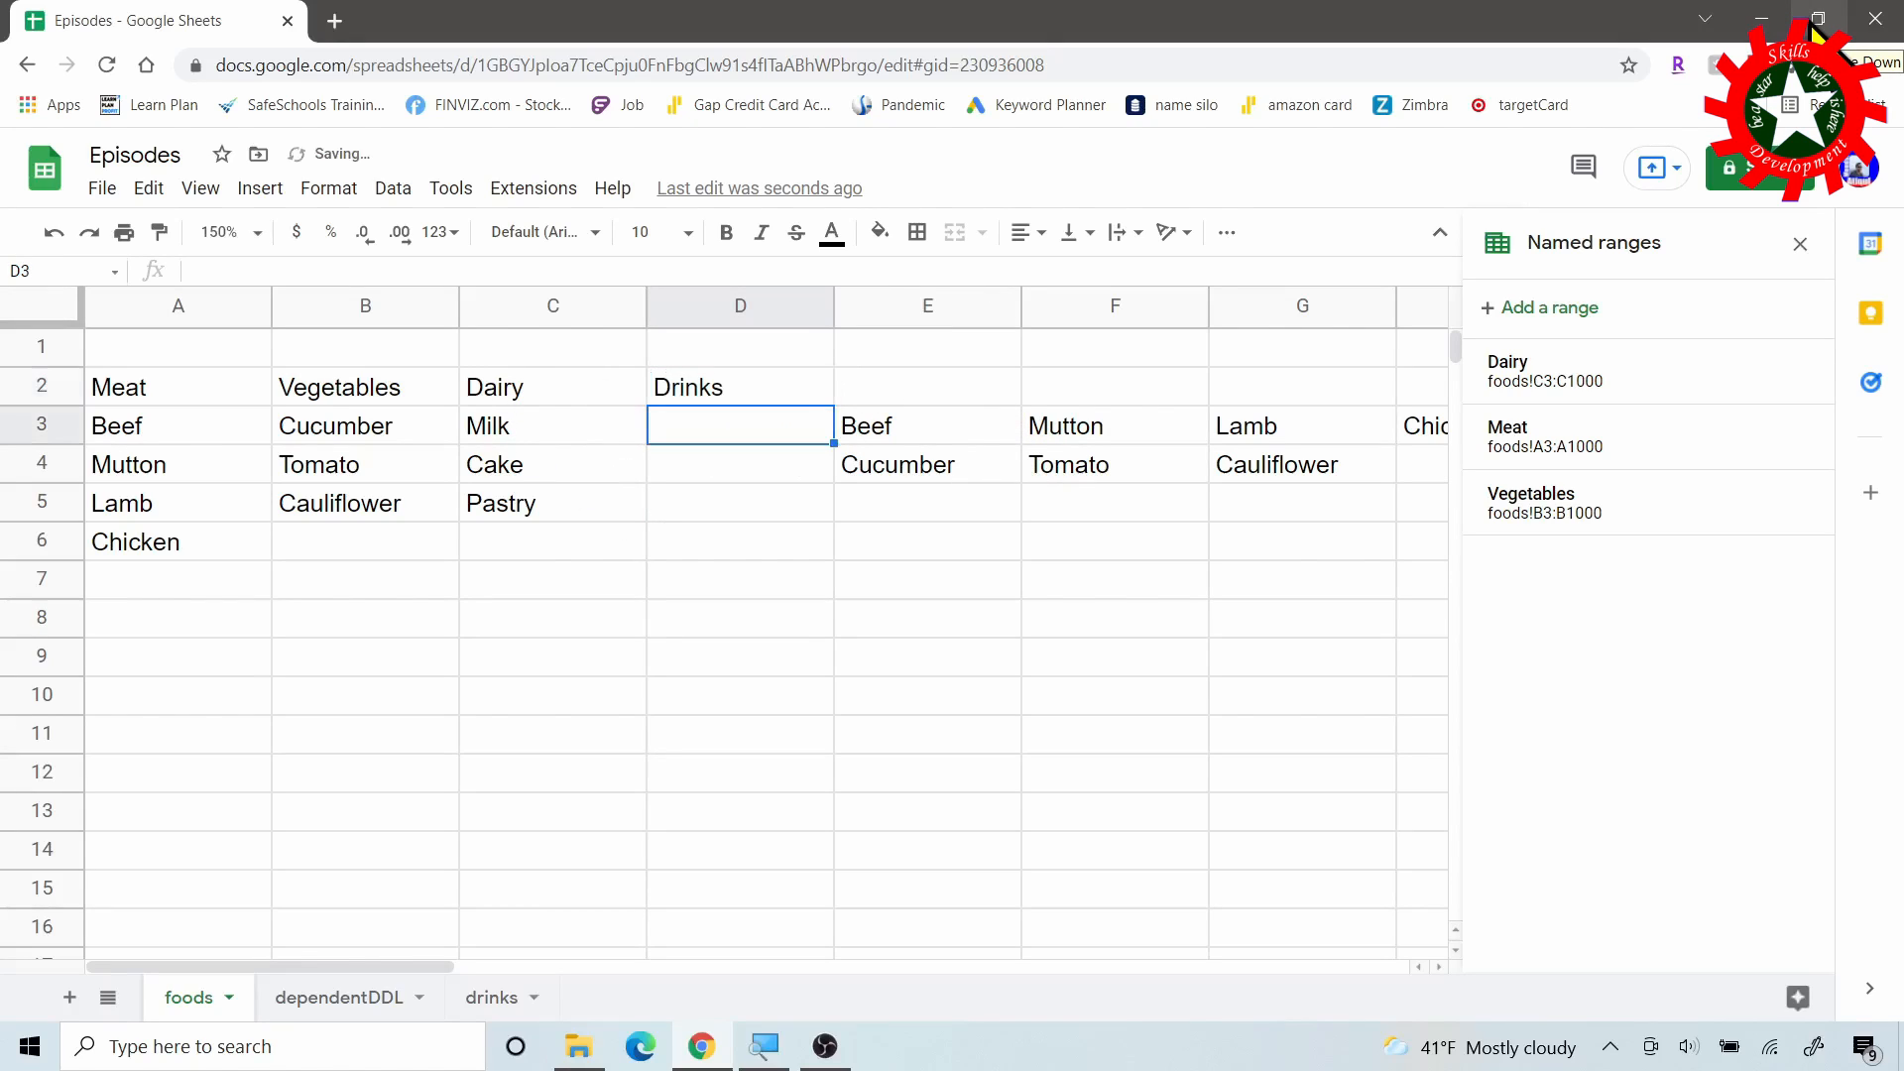
key("Return")
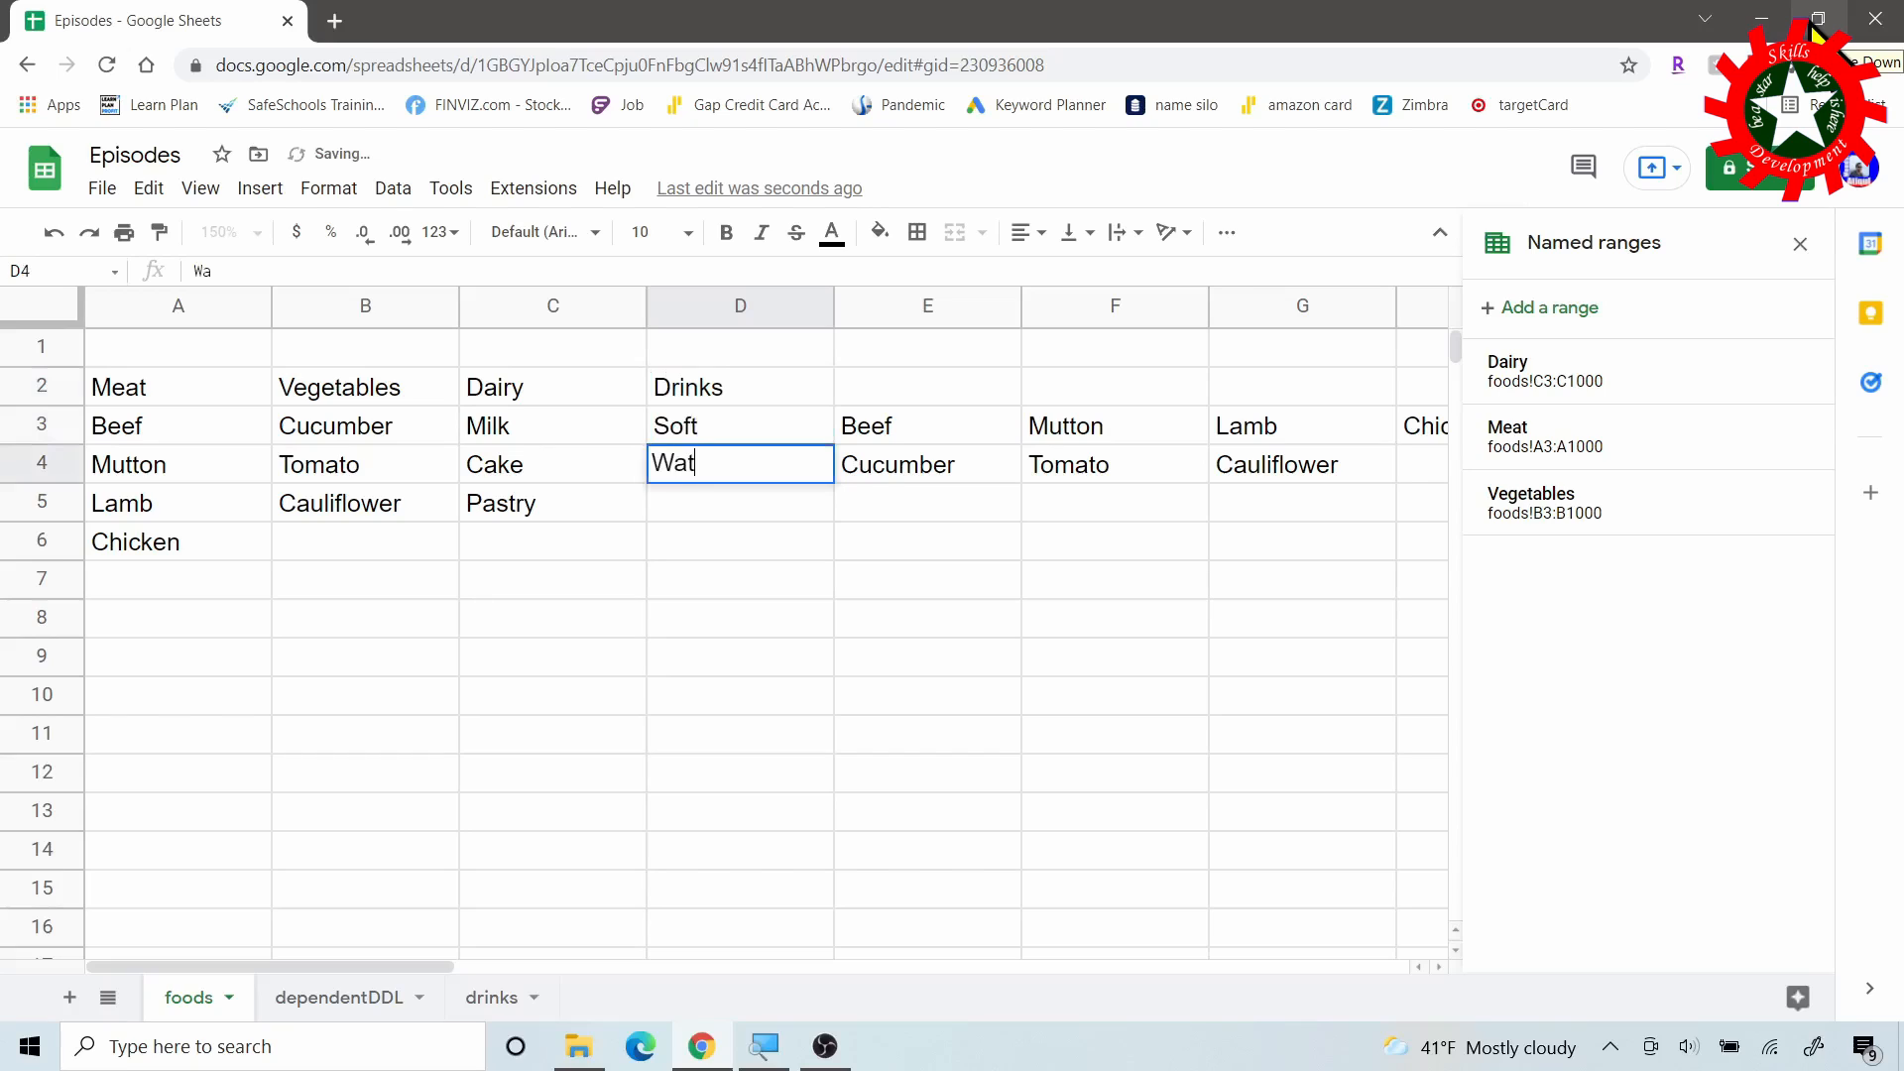
key("Return")
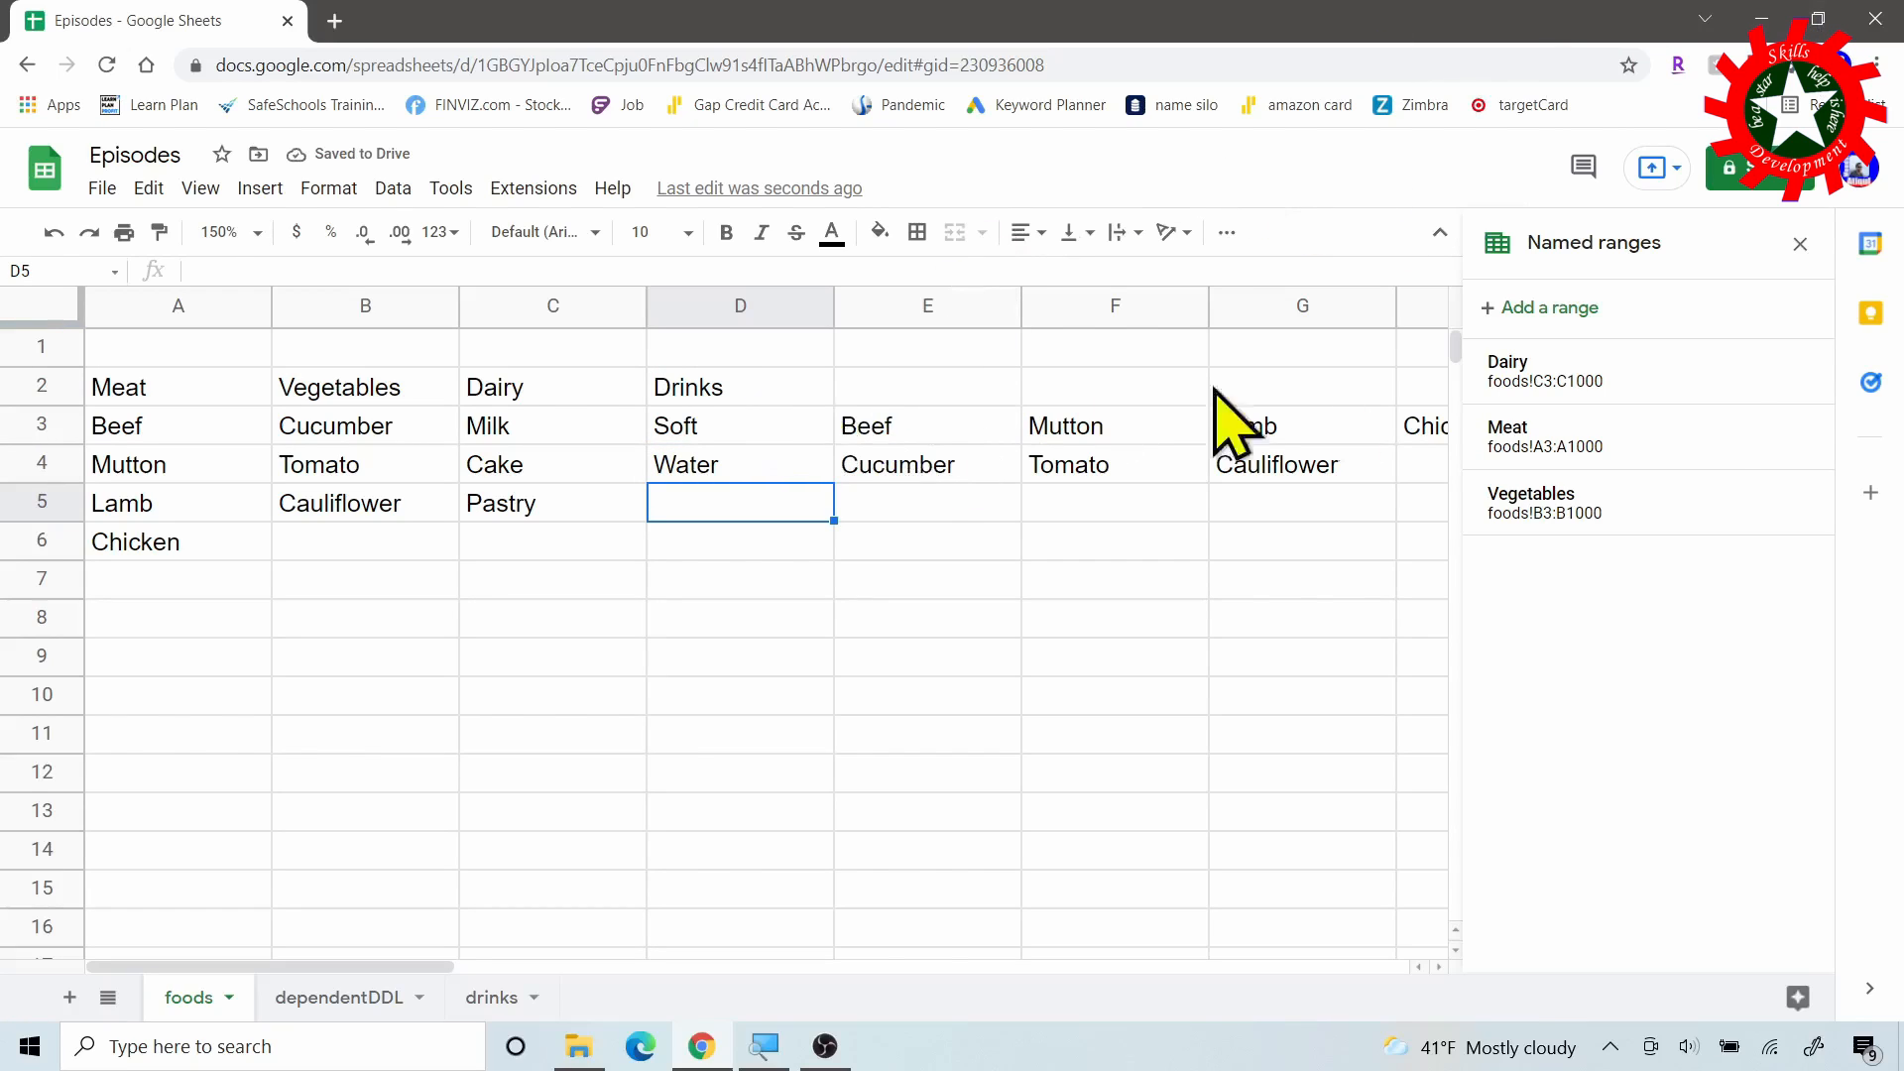
Create a named range called Drinks covering foods!D3:D.
left_click(1575, 307)
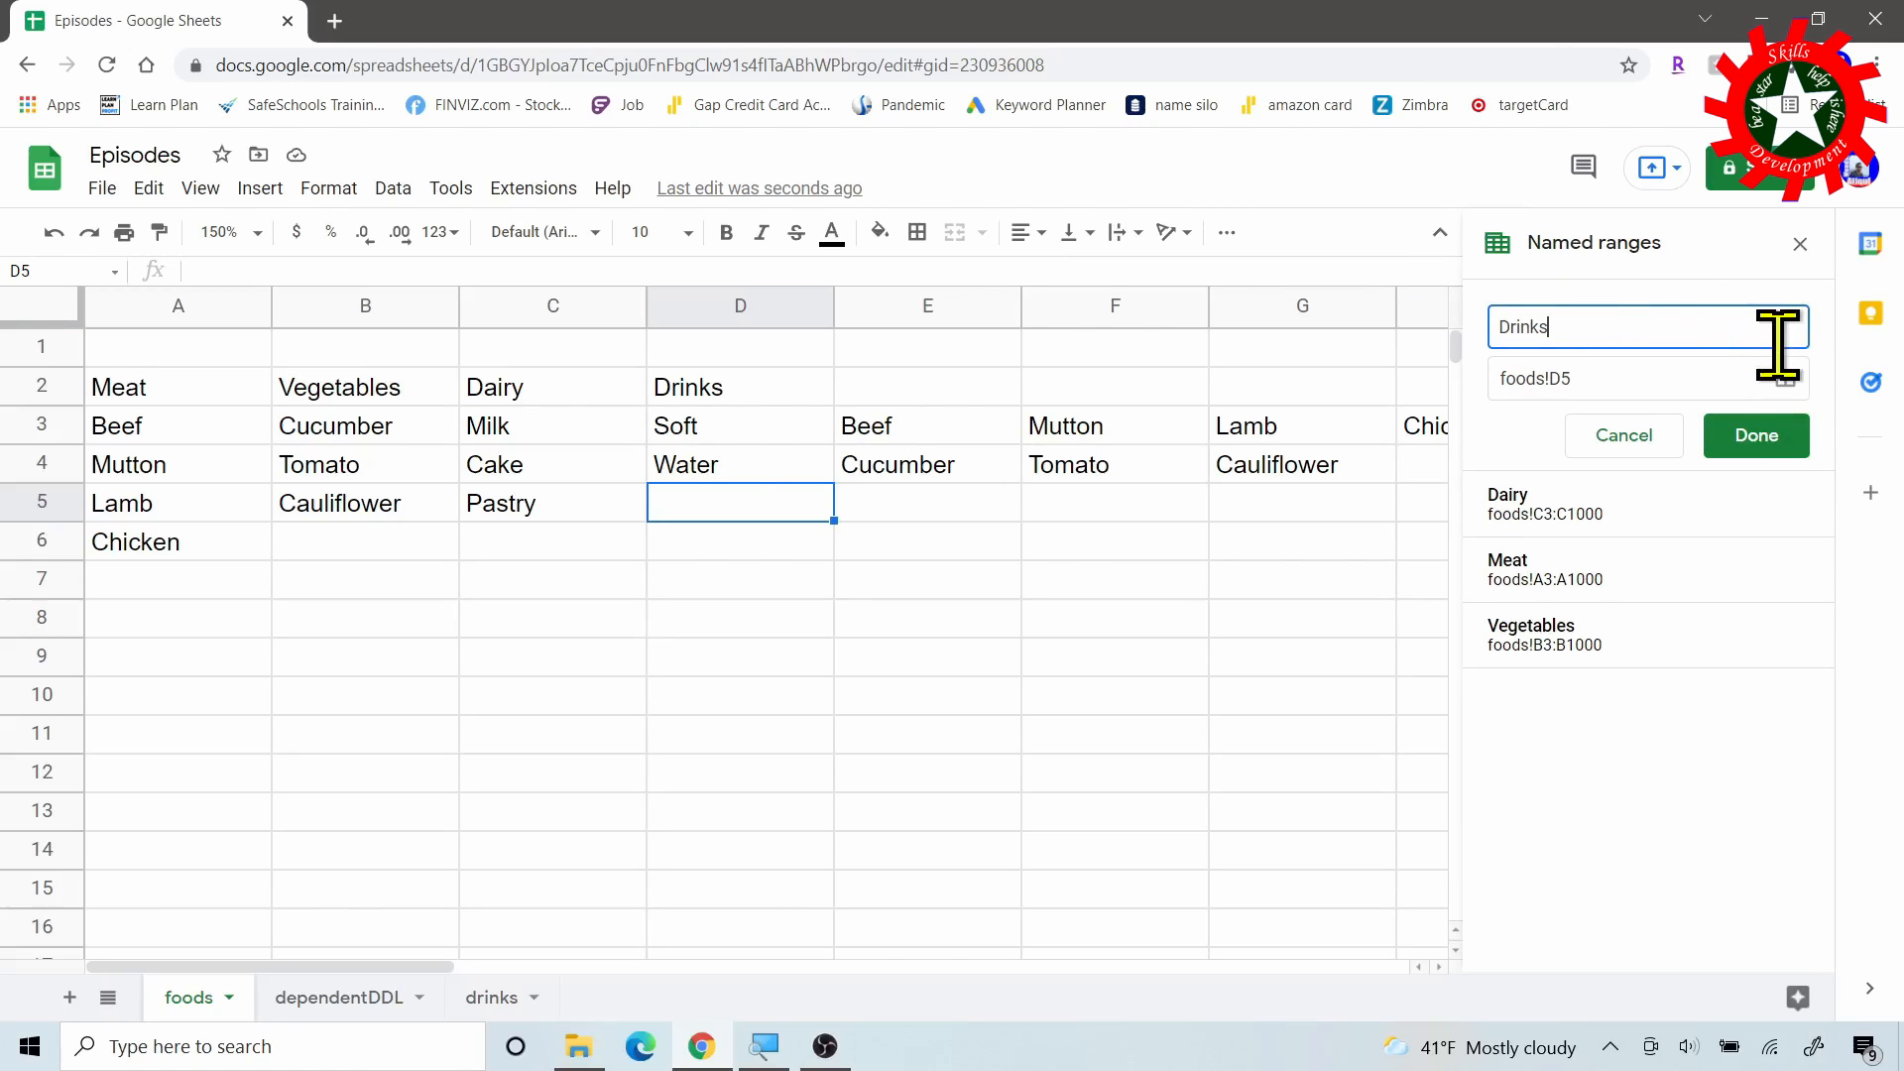
type("Drinks")
left_click(1785, 377)
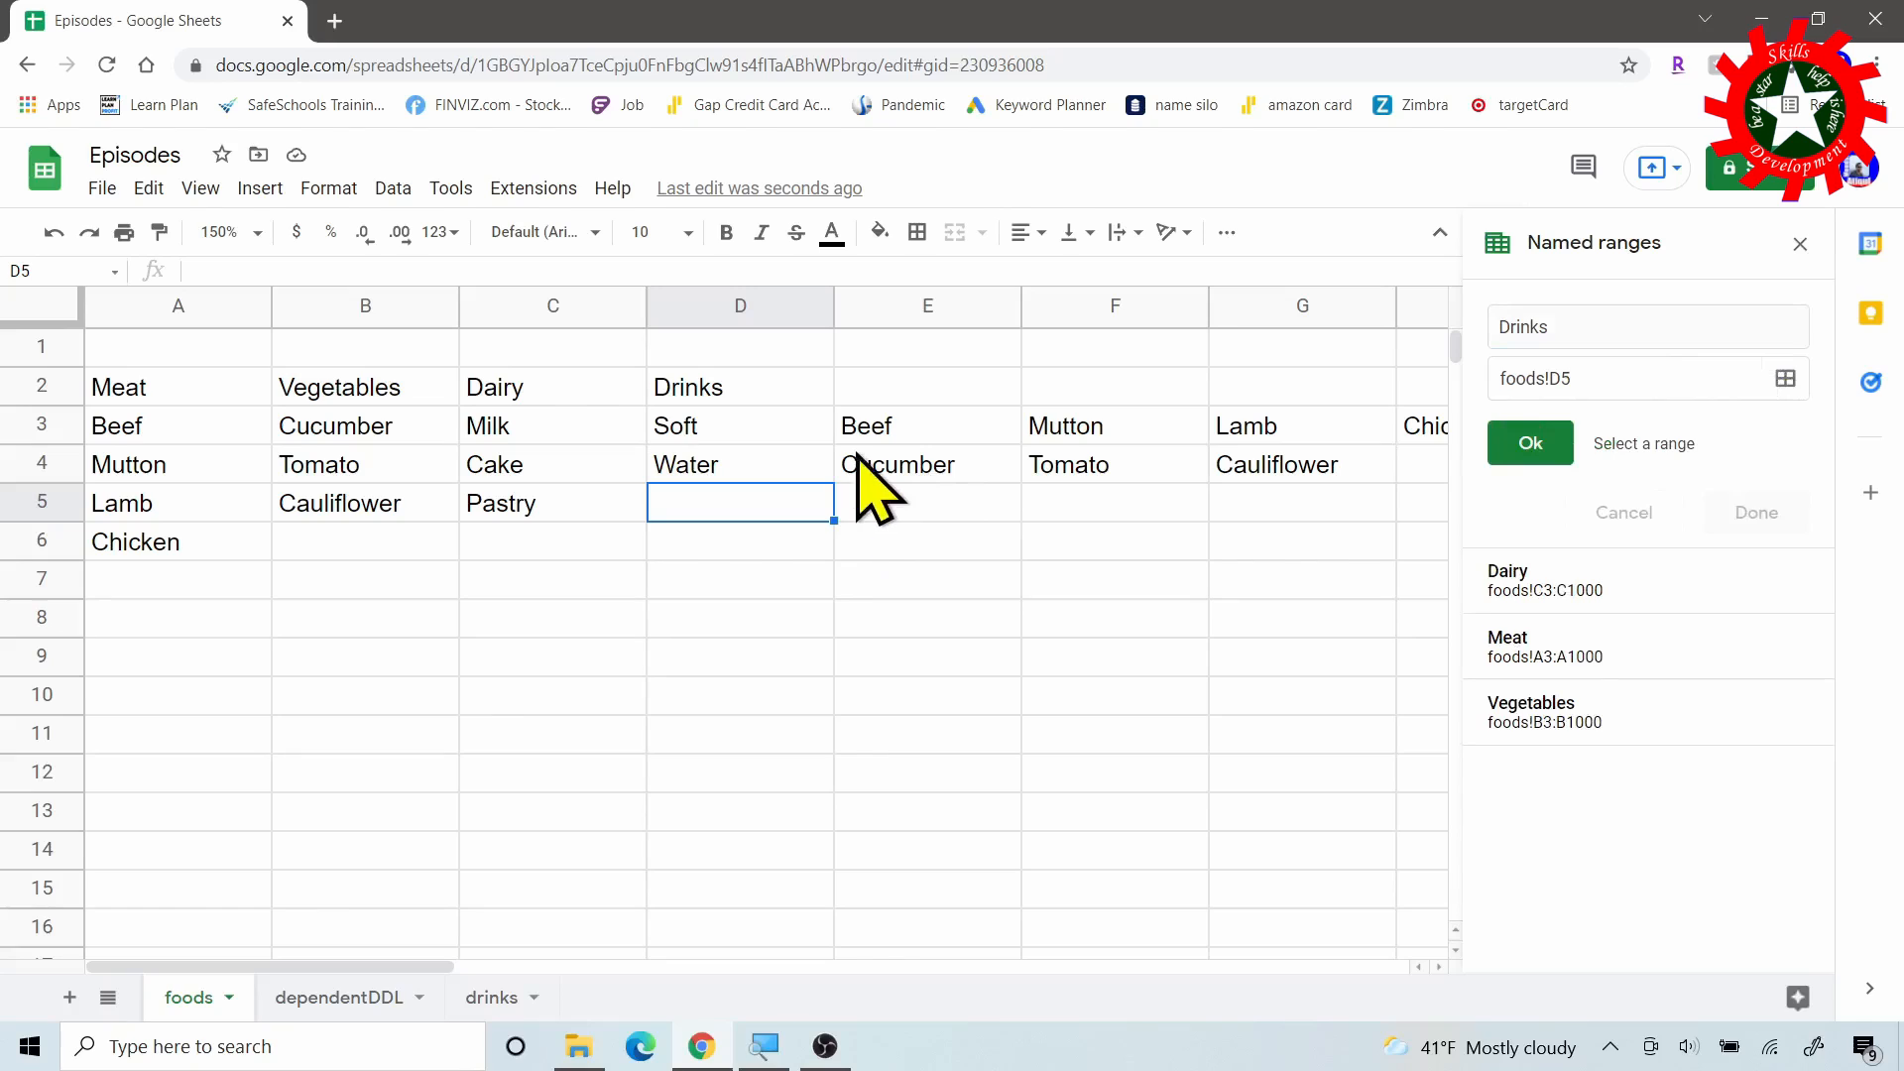
left_click_drag(777, 426, 772, 511)
left_click(1632, 378)
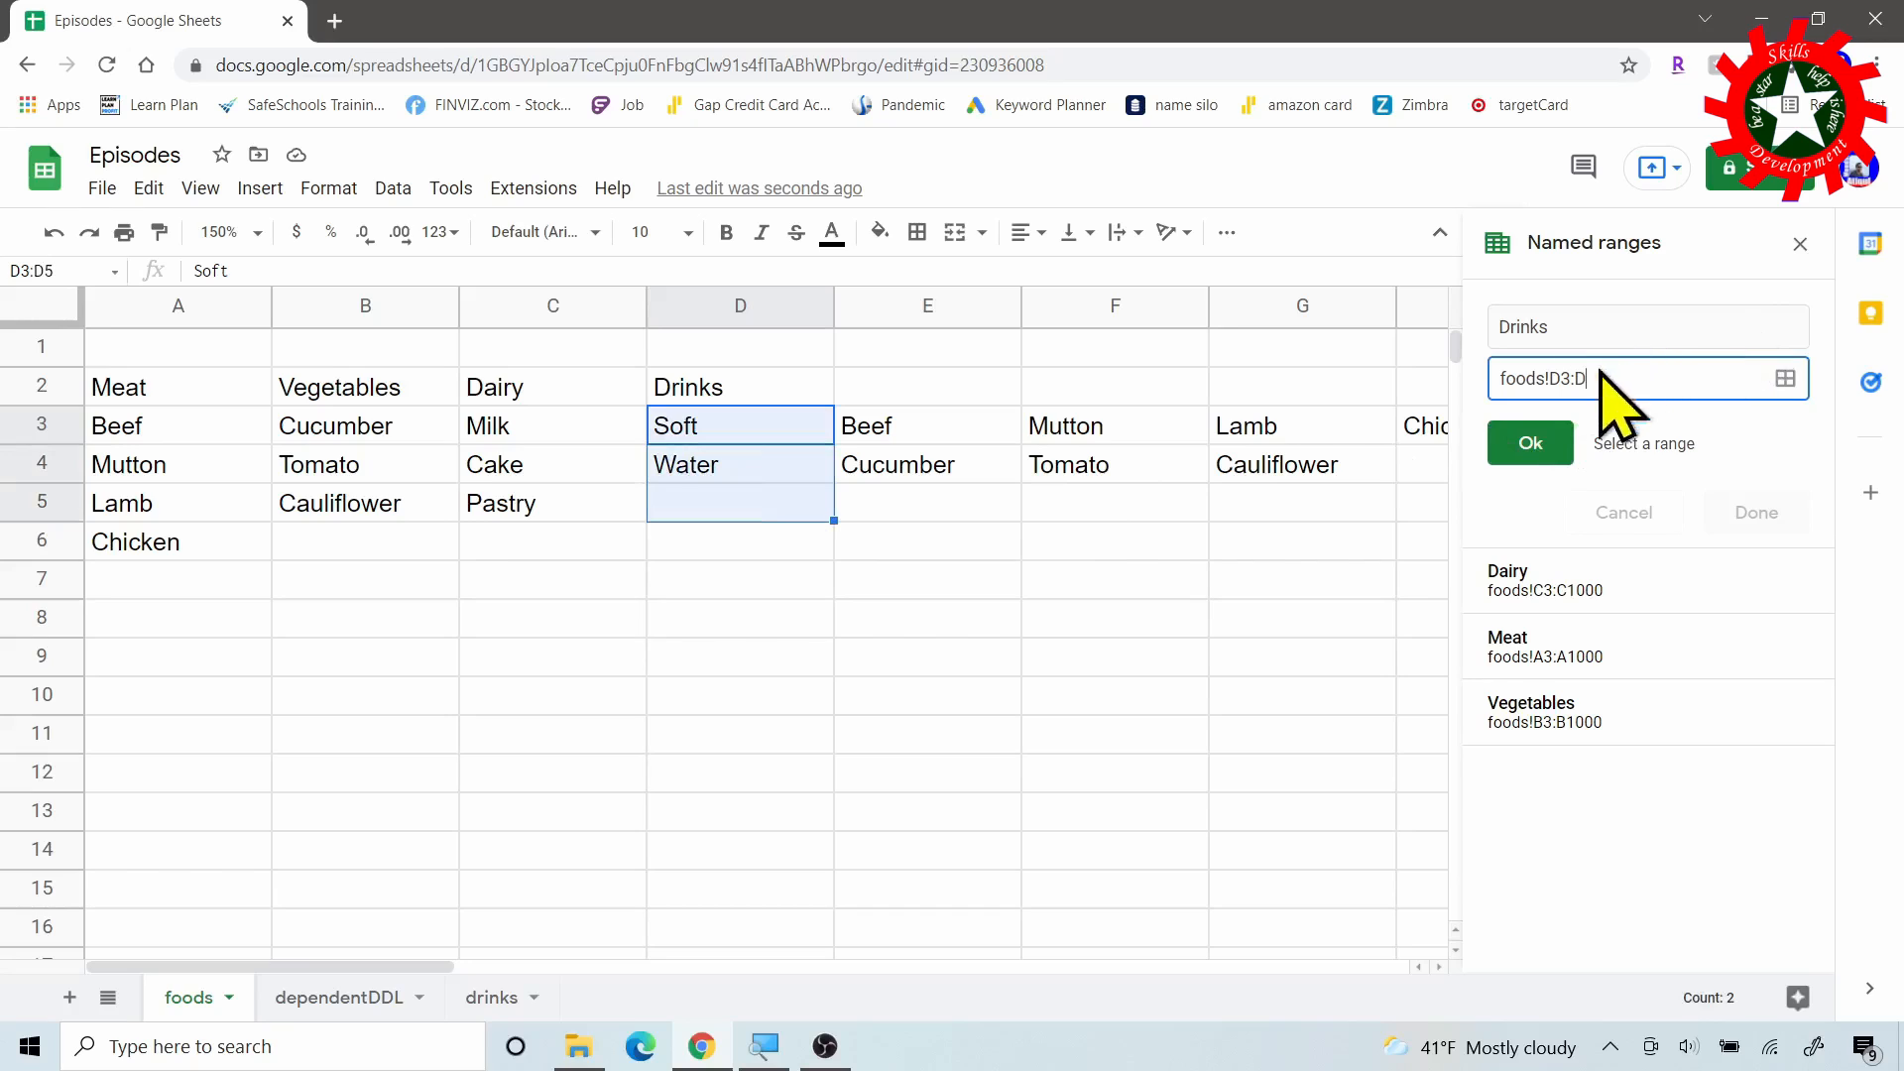
left_click(1527, 444)
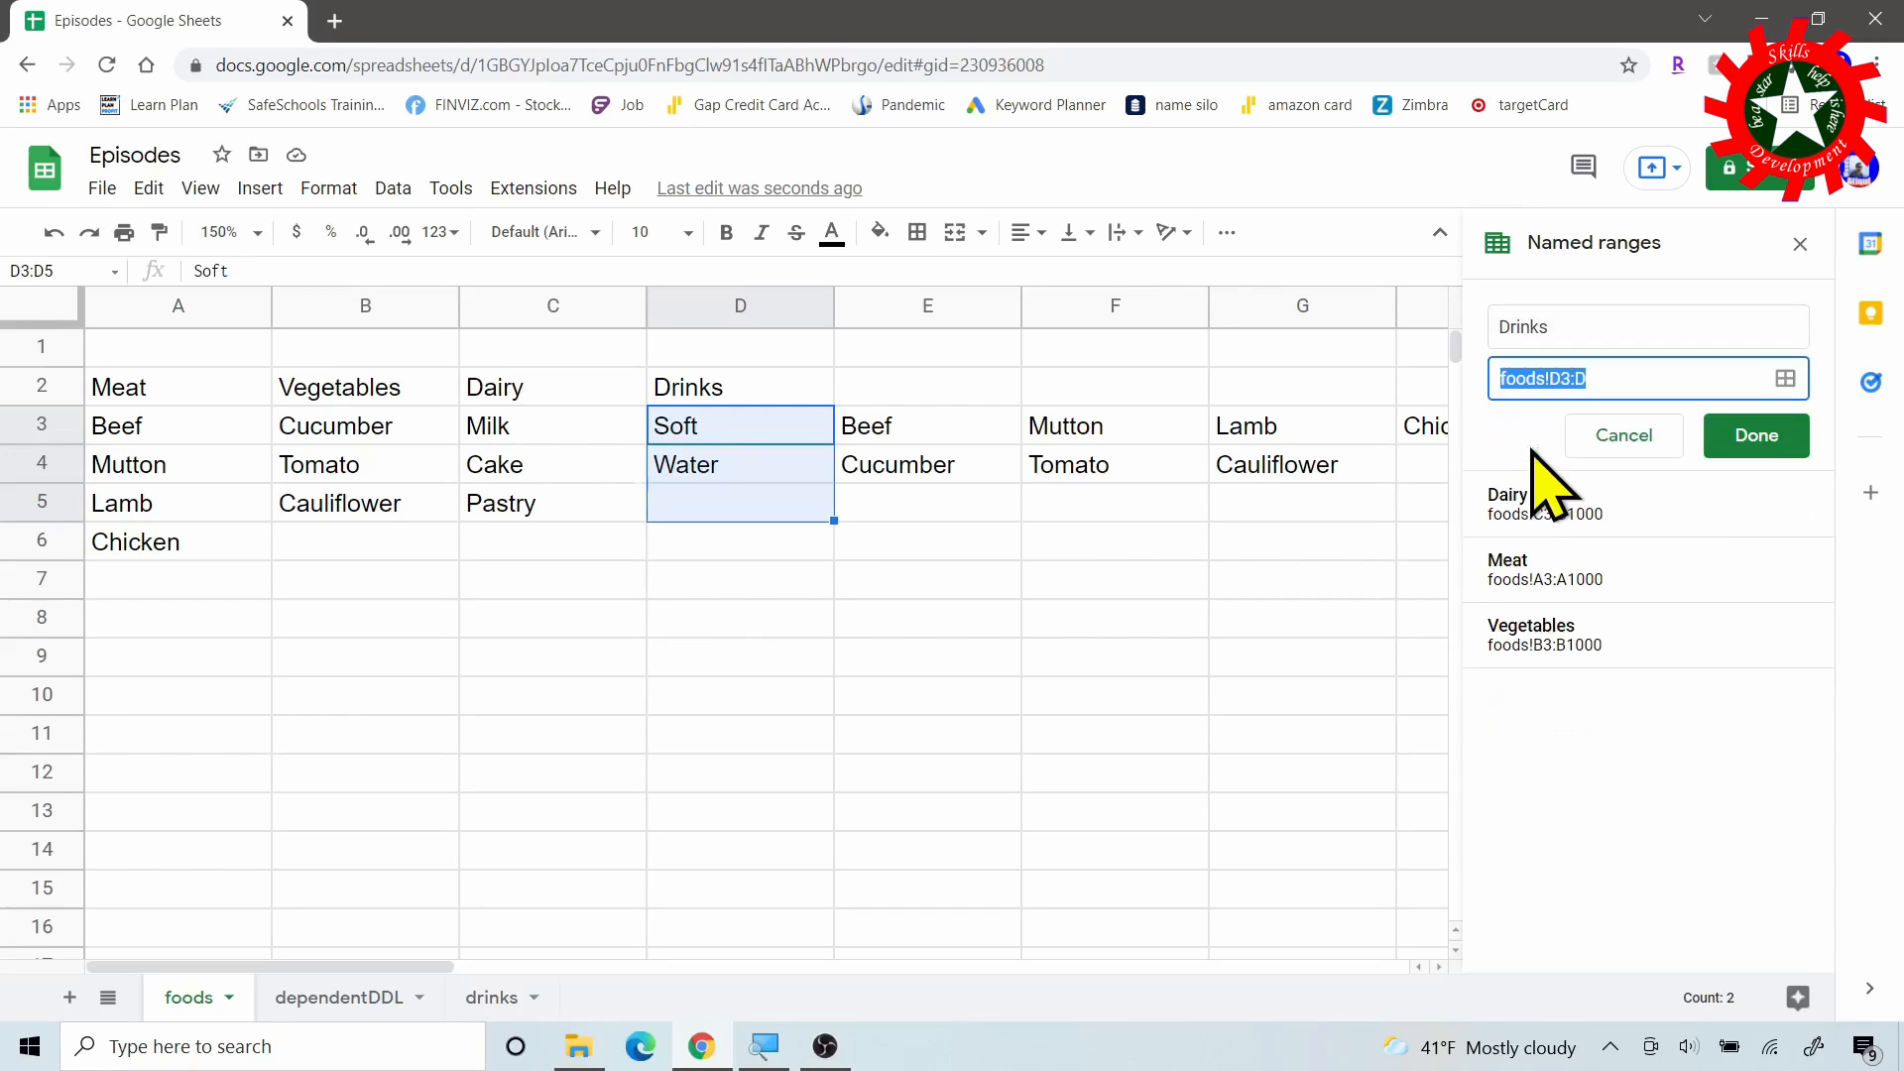
left_click(1766, 449)
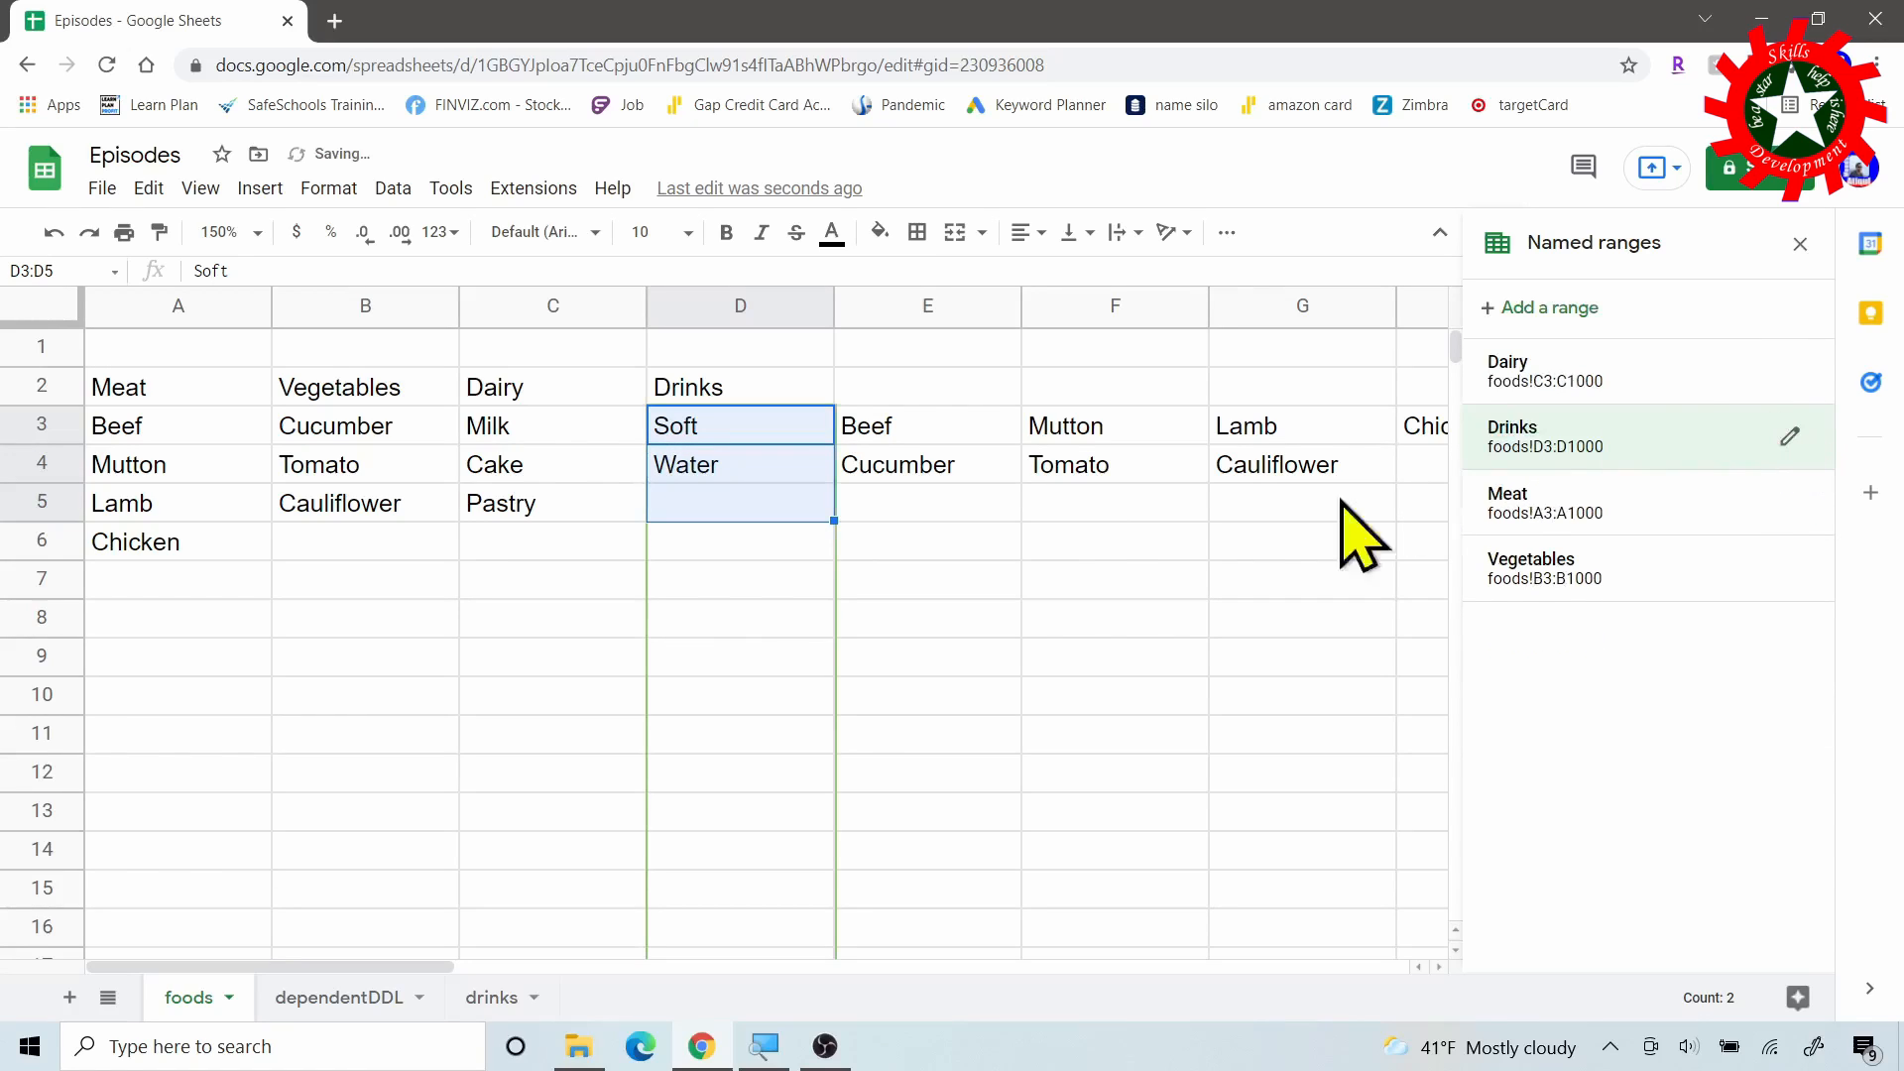
Choose Drinks in A2 of the dependentDDL sheet and Soft as its item in B2.
left_click(303, 1000)
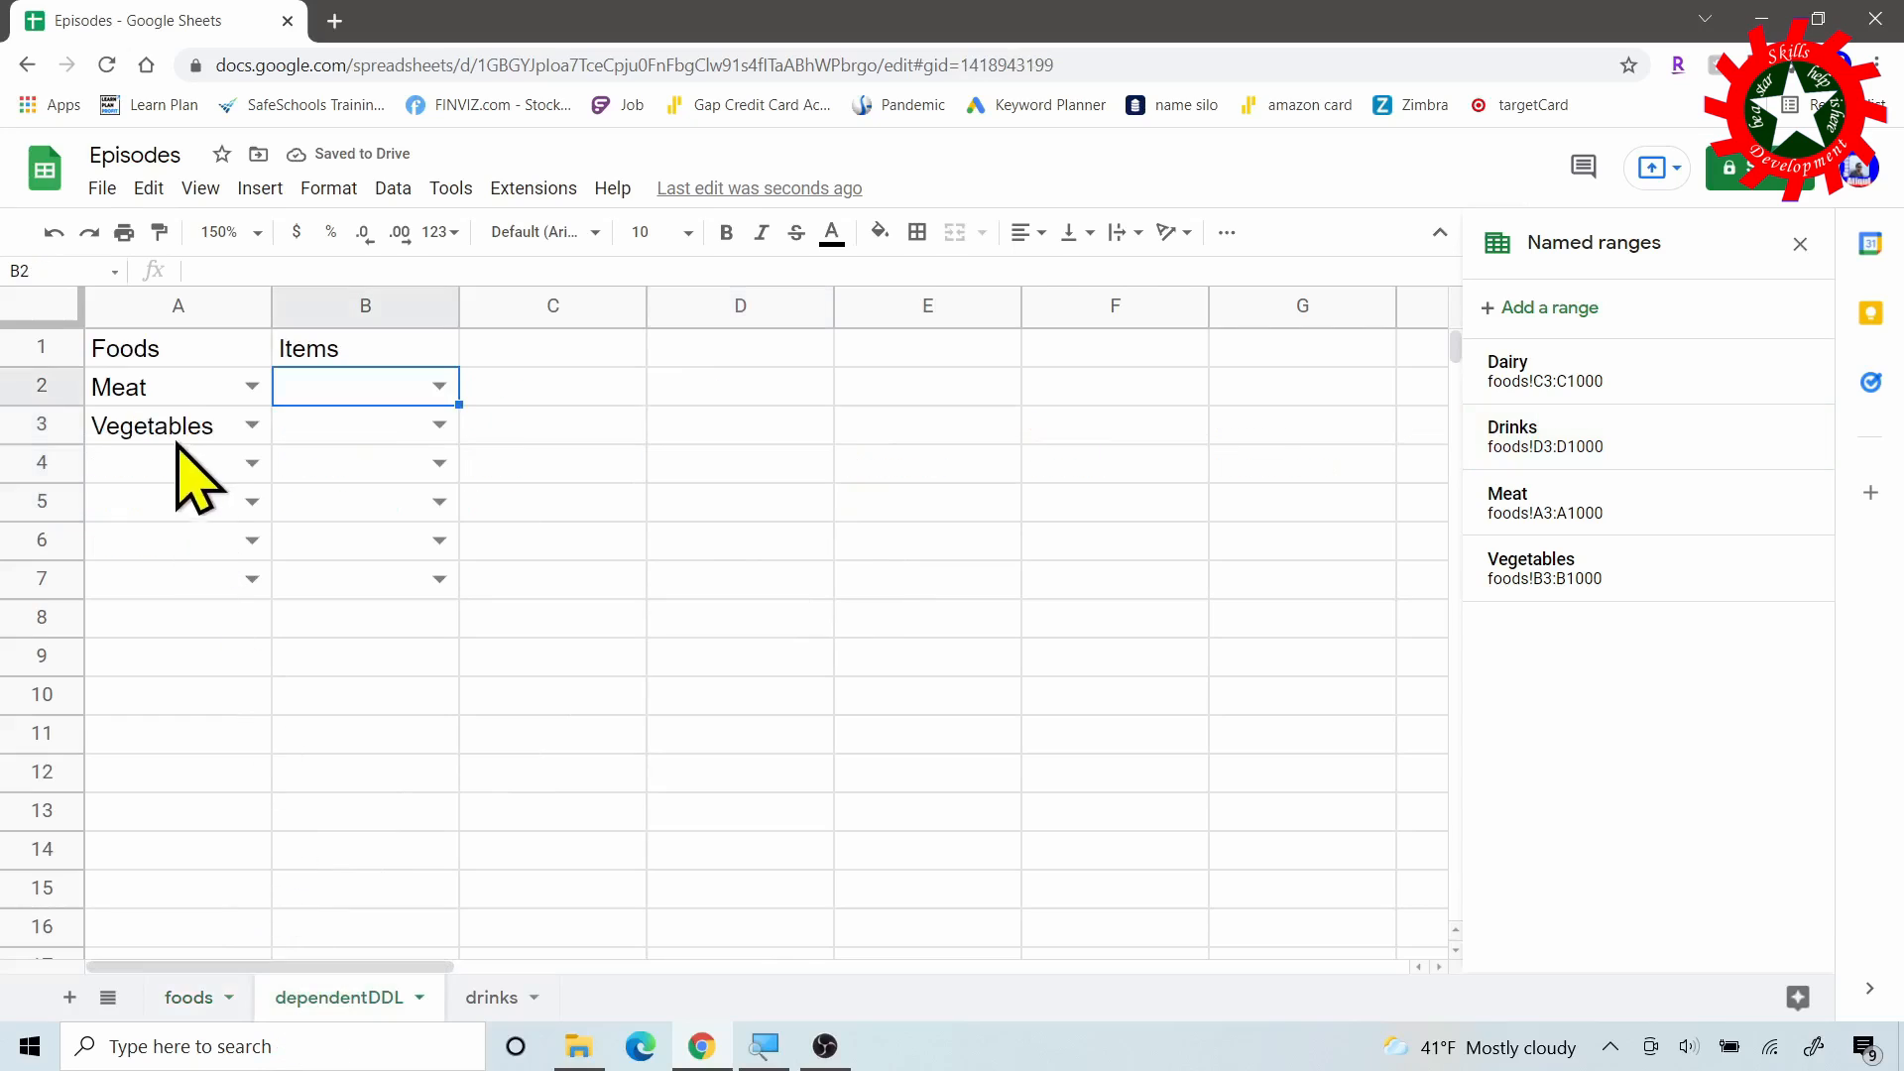
left_click(250, 386)
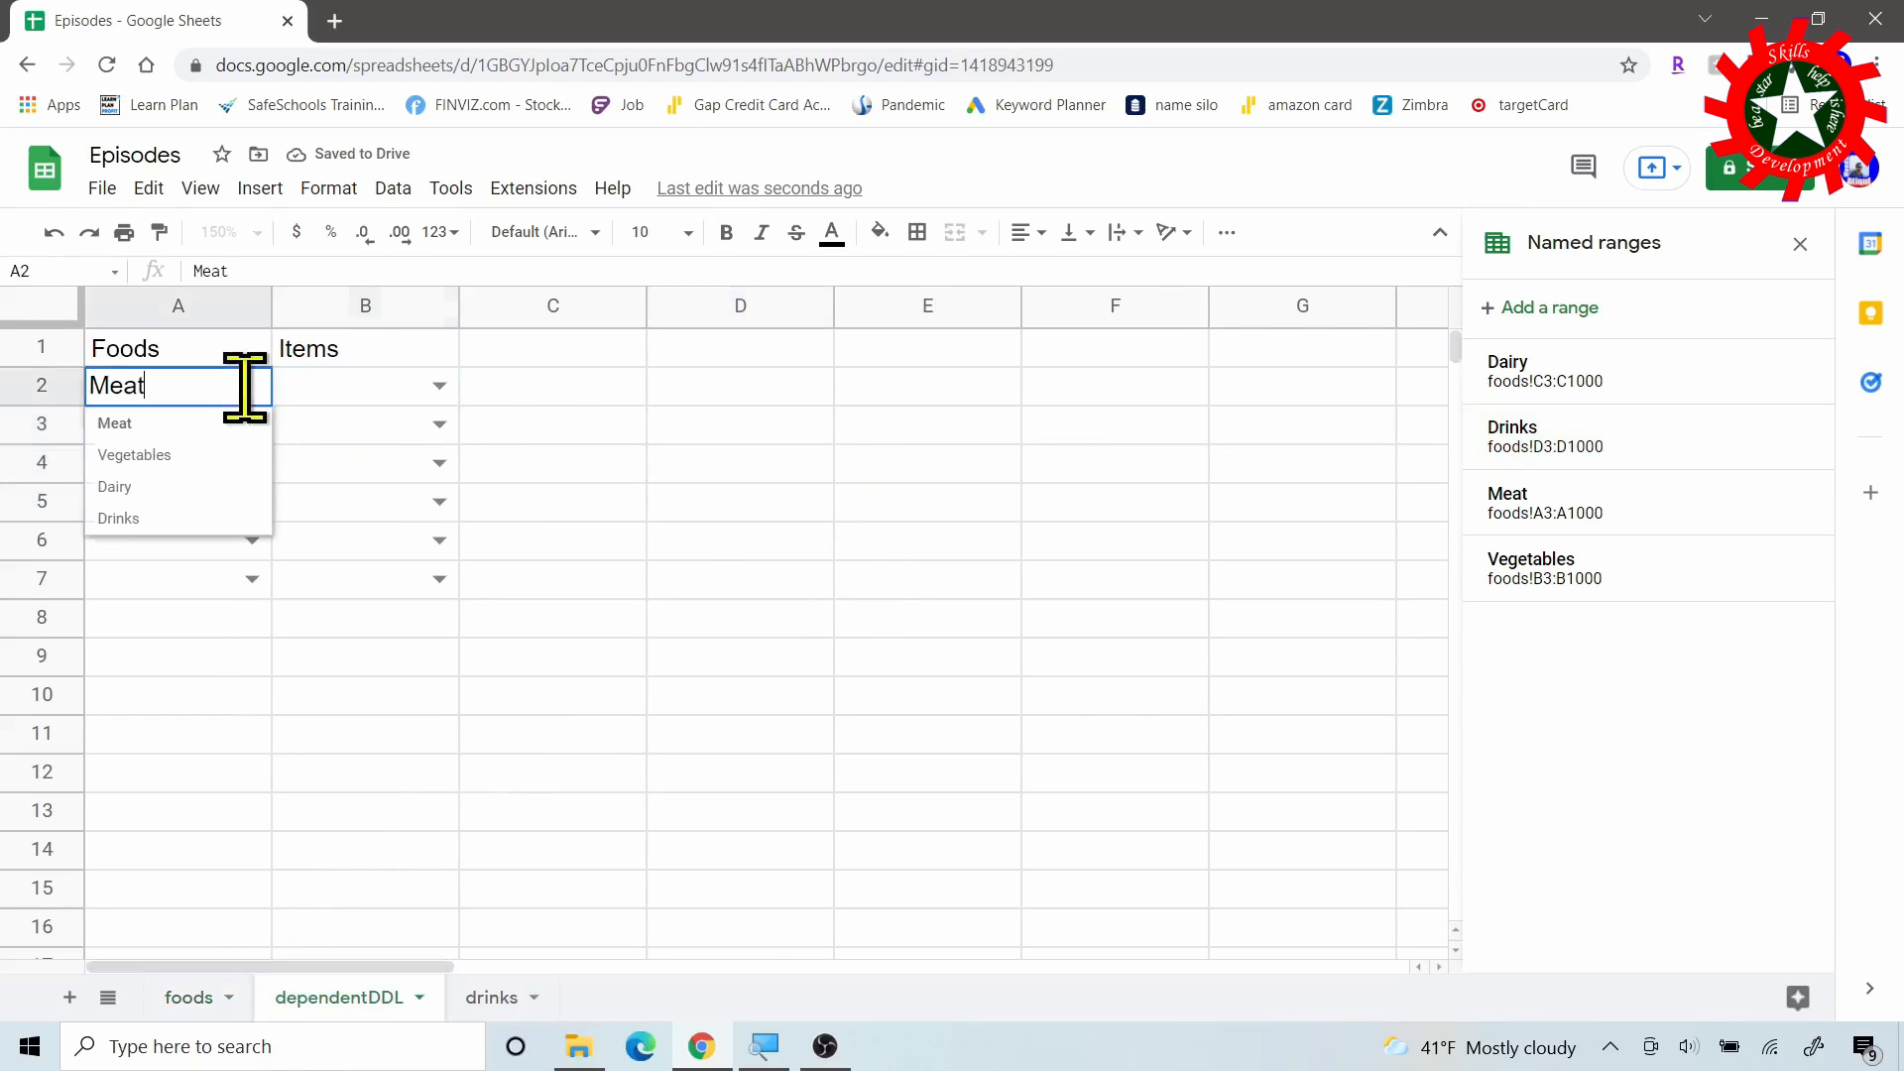
left_click(139, 517)
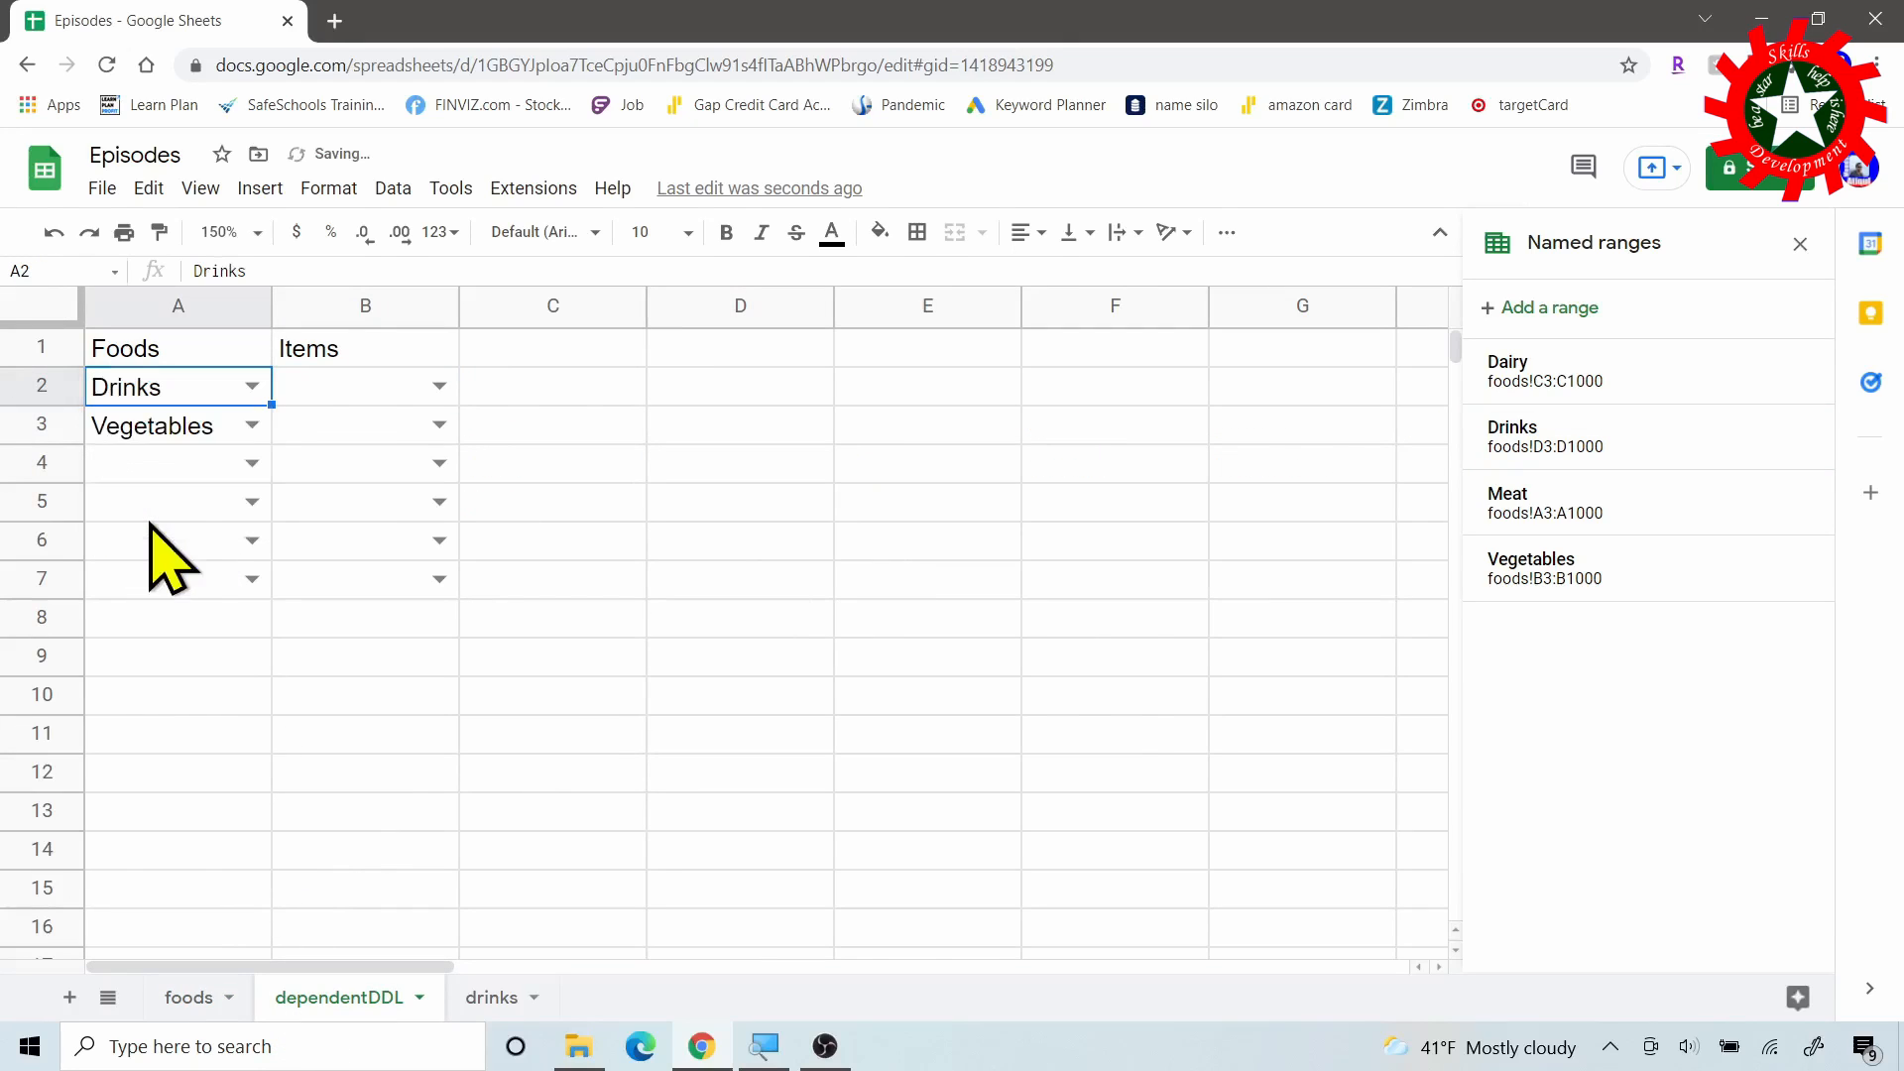
left_click(439, 386)
left_click(333, 424)
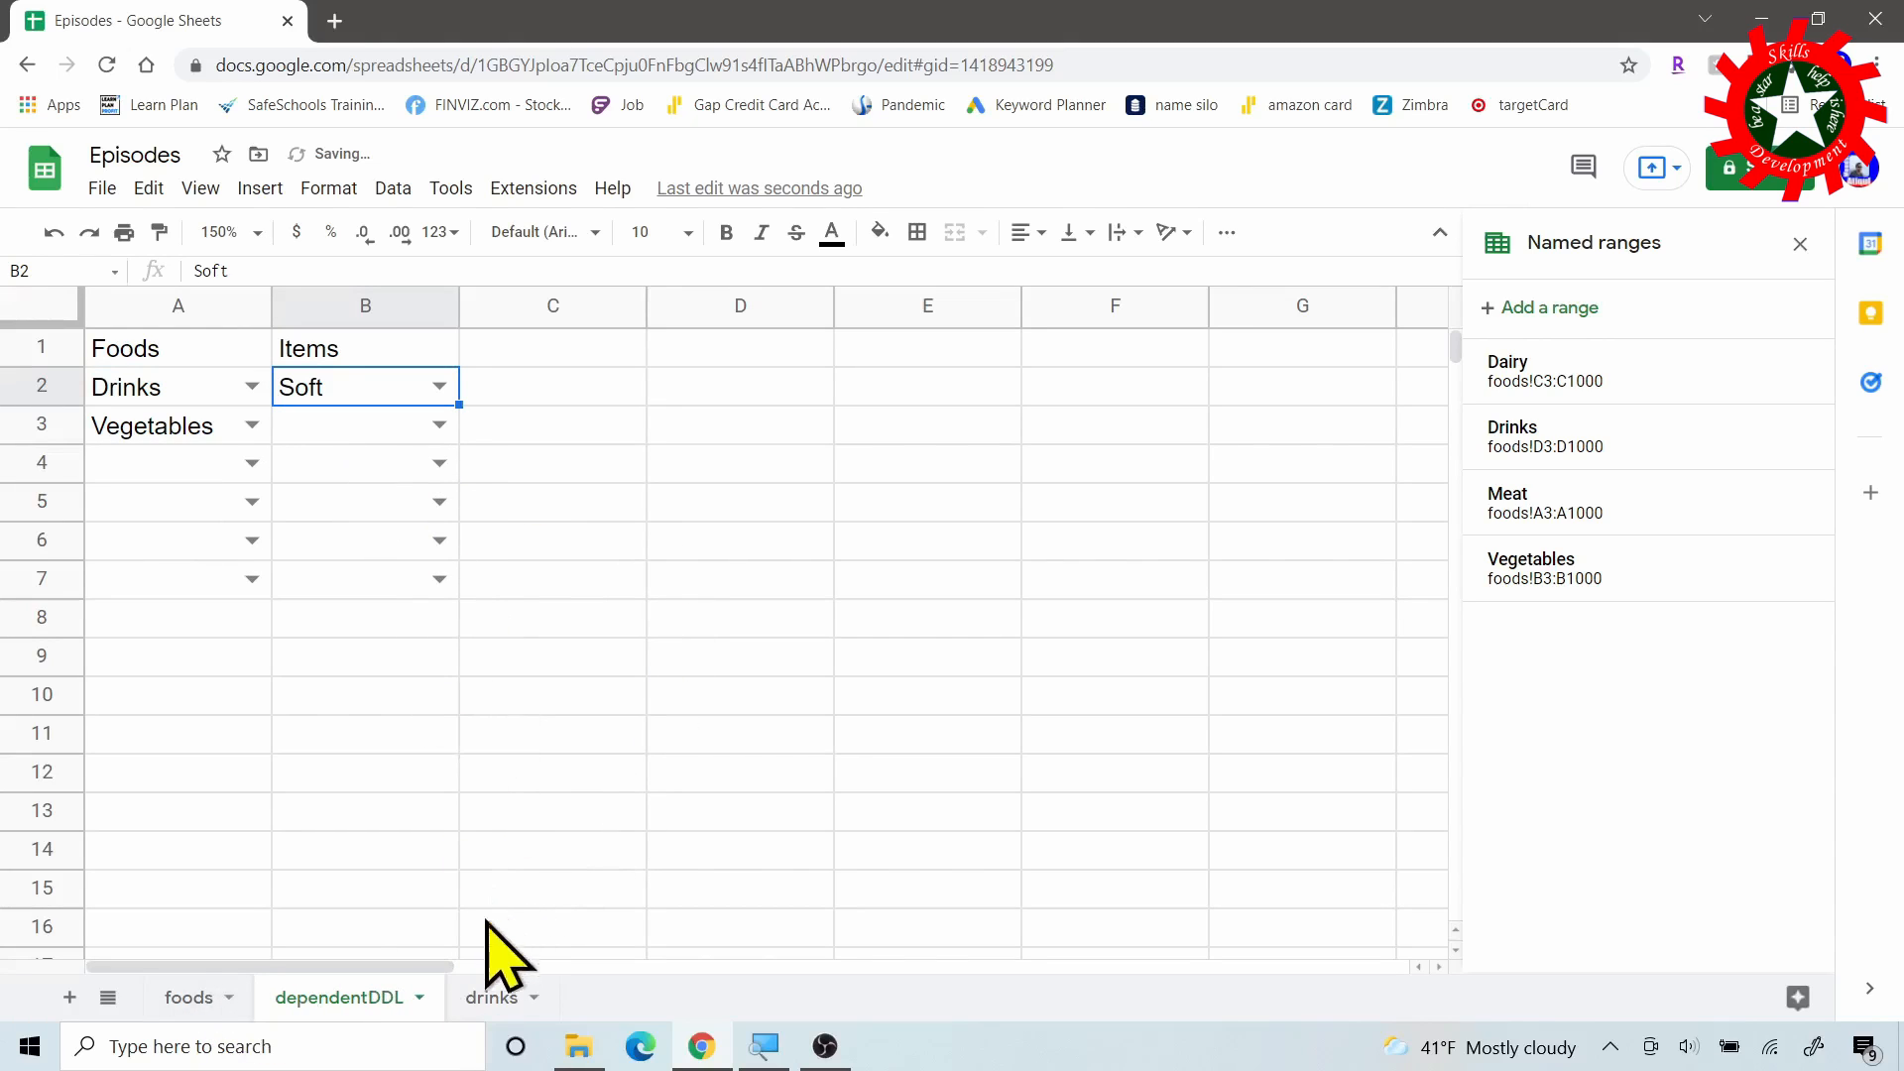
Start a formula in cell D2 of the drinks sheet with IFERROR wrapping TRANSPOSE.
left_click(493, 997)
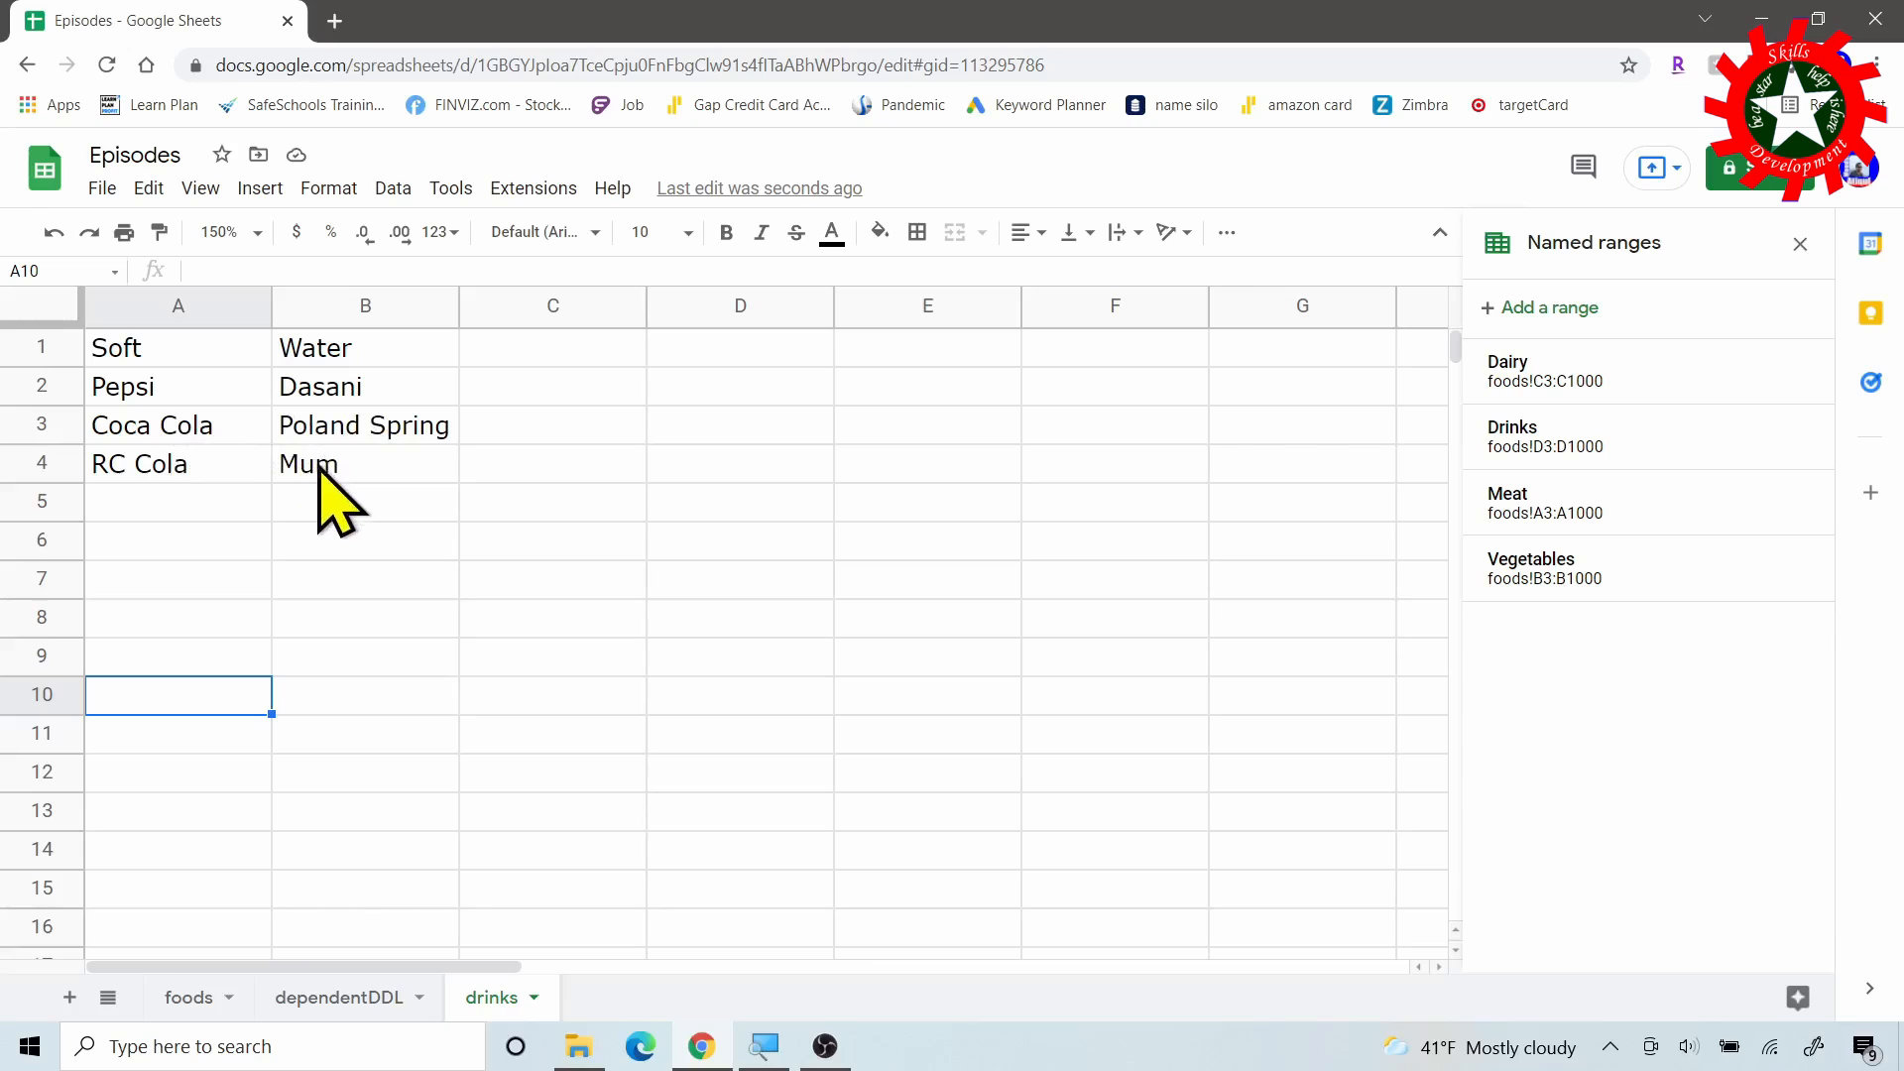
left_click(671, 391)
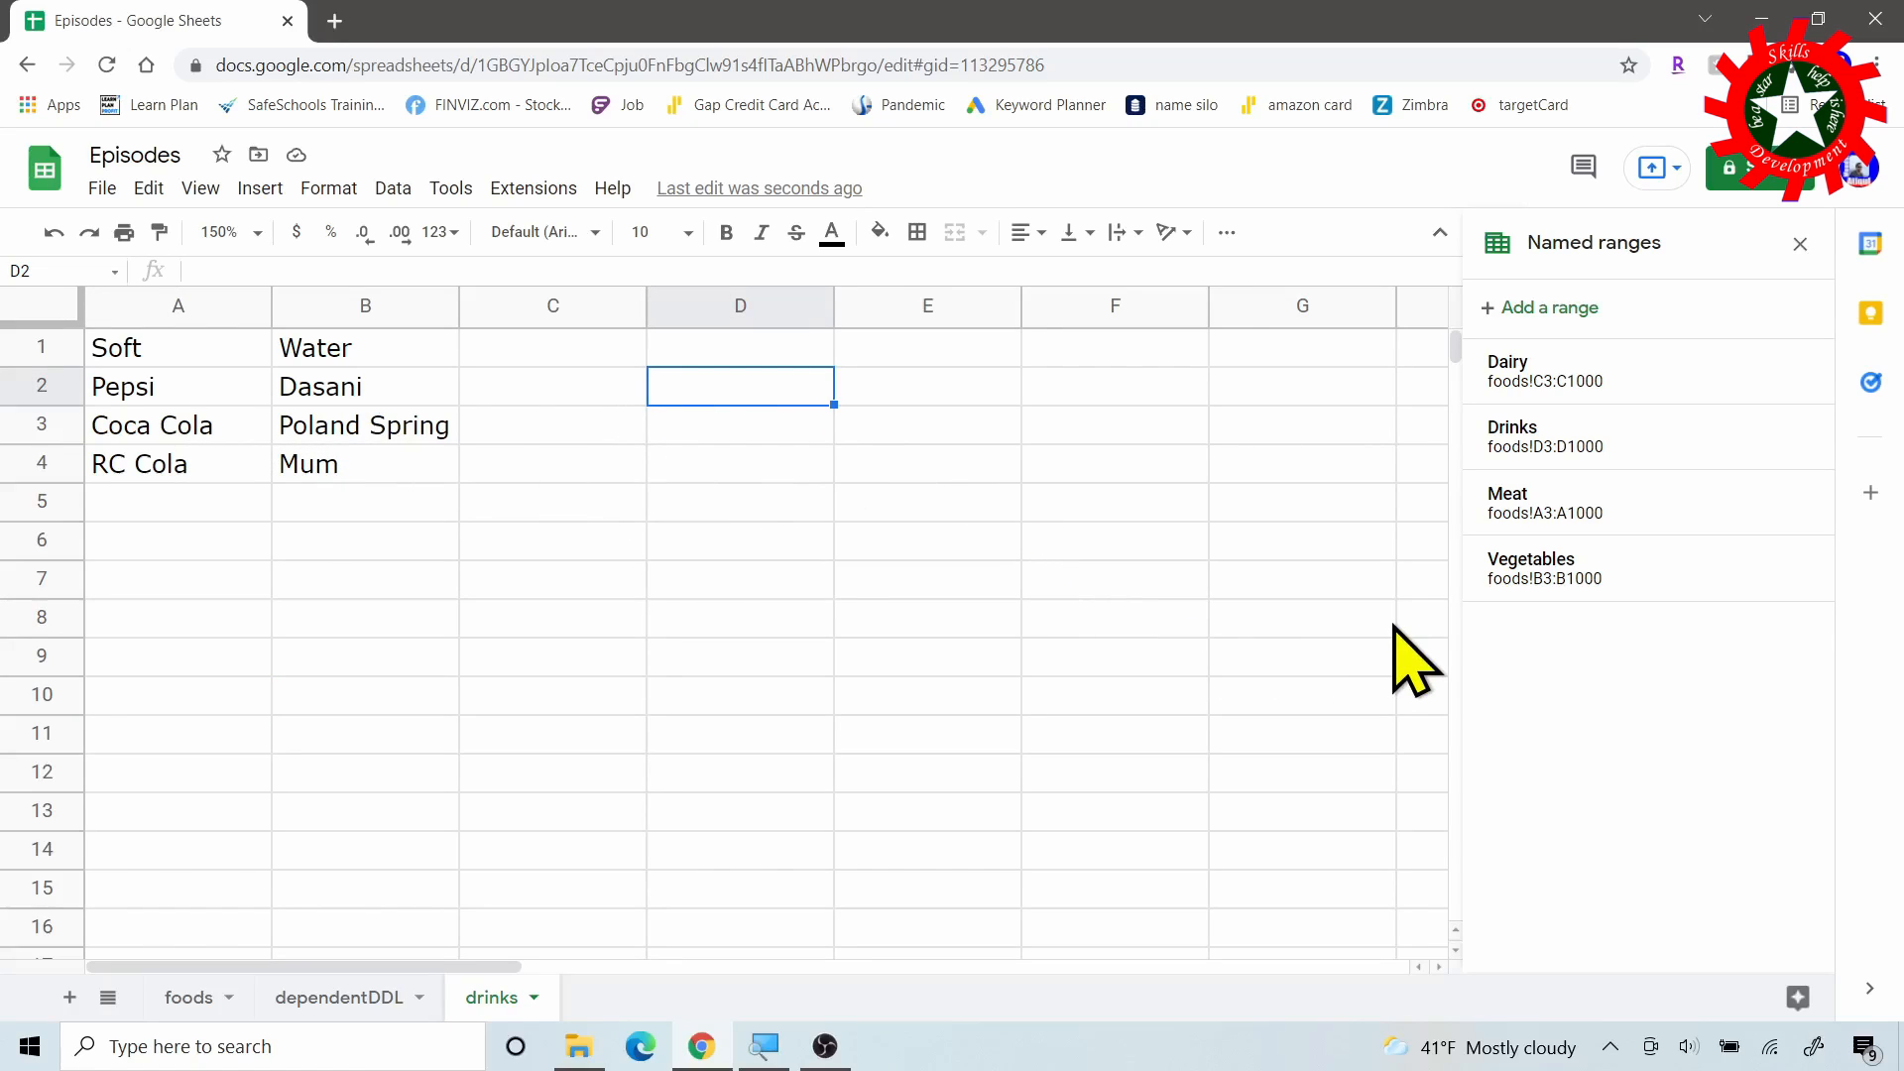
type("=")
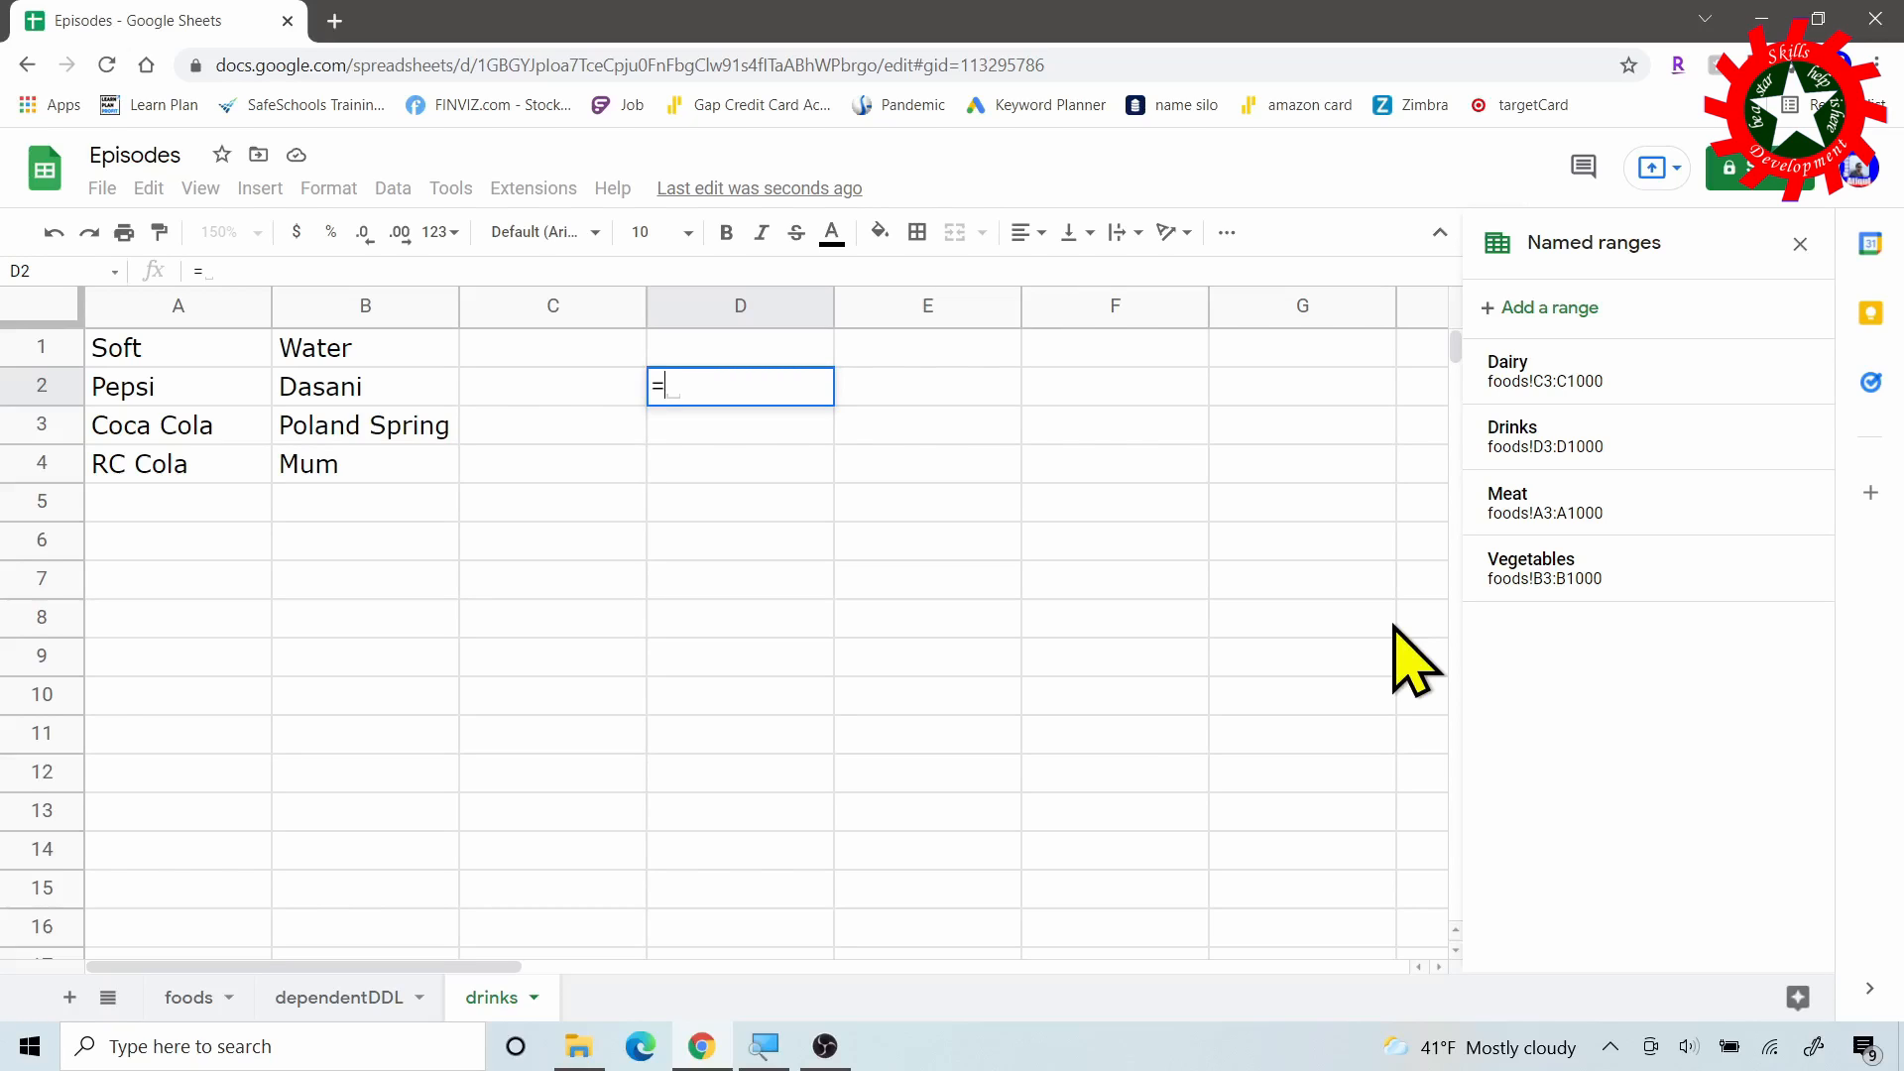
left_click(322, 995)
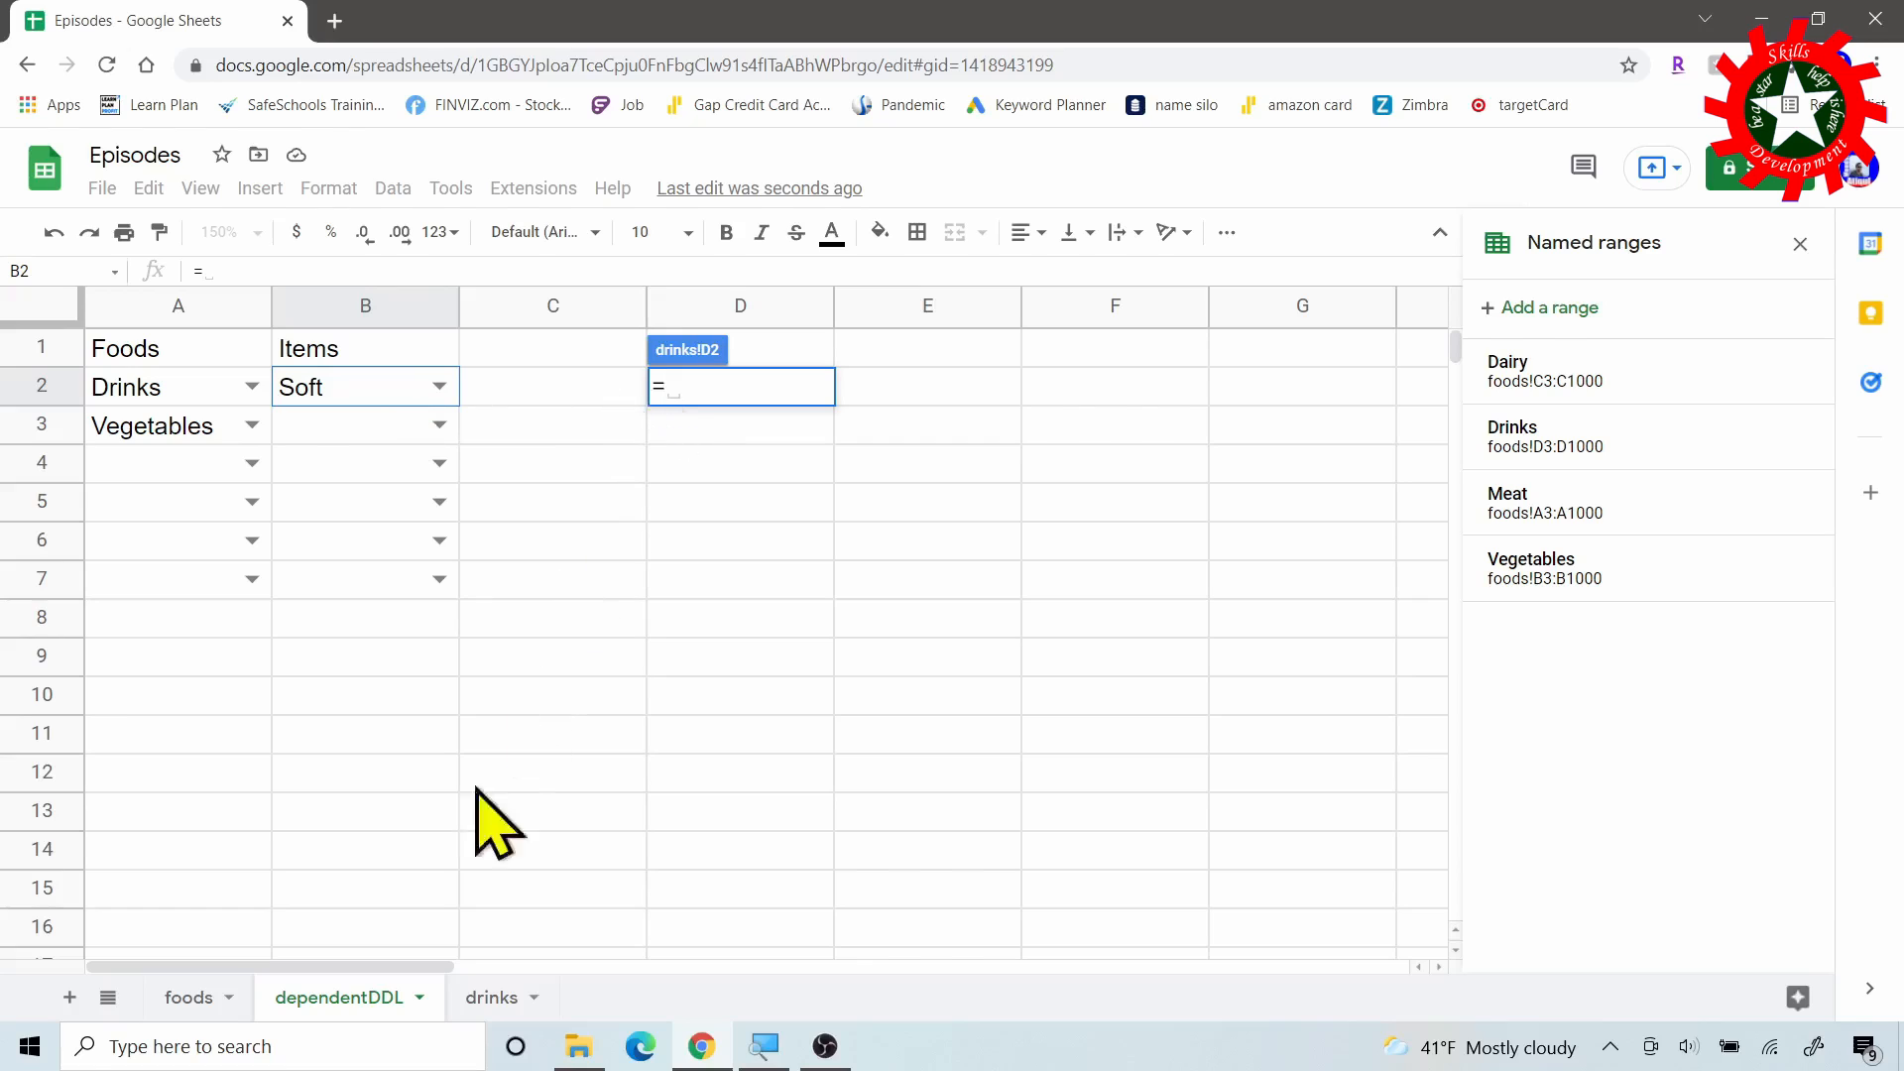
left_click(491, 997)
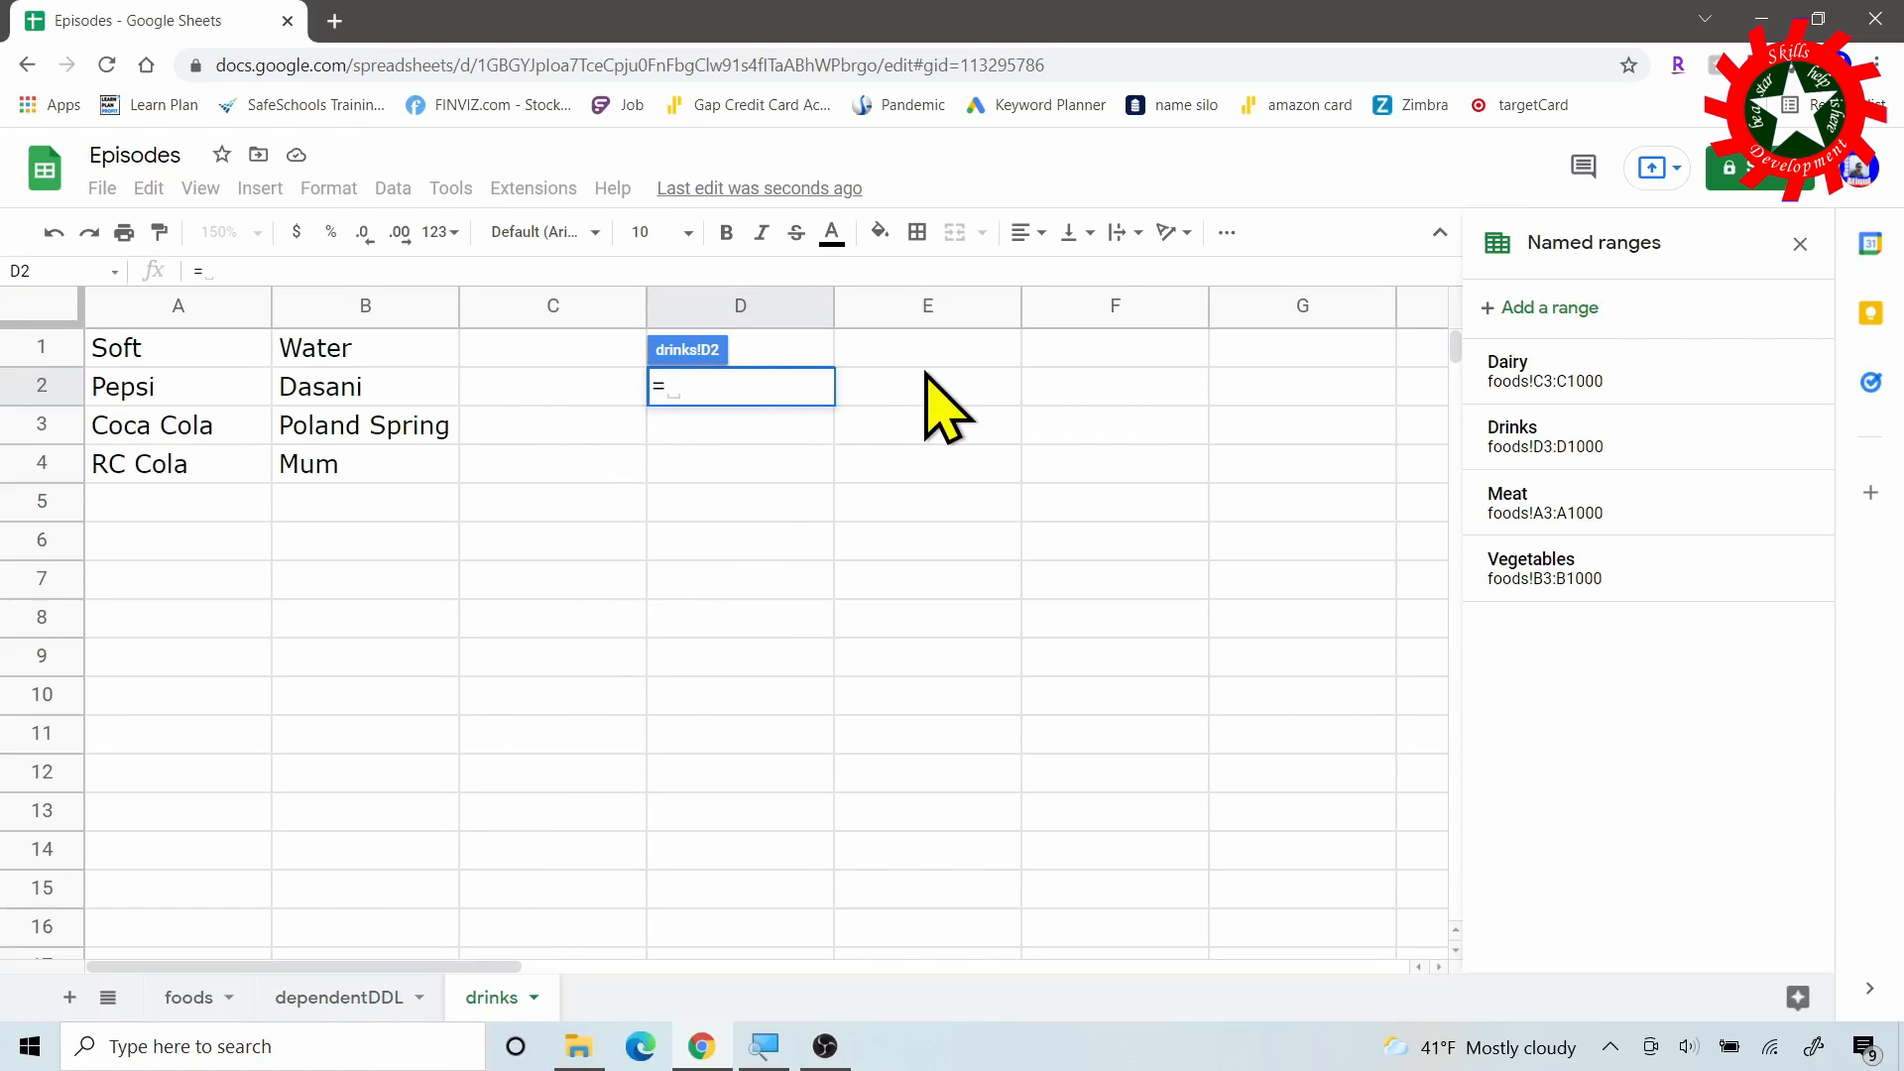
type("I")
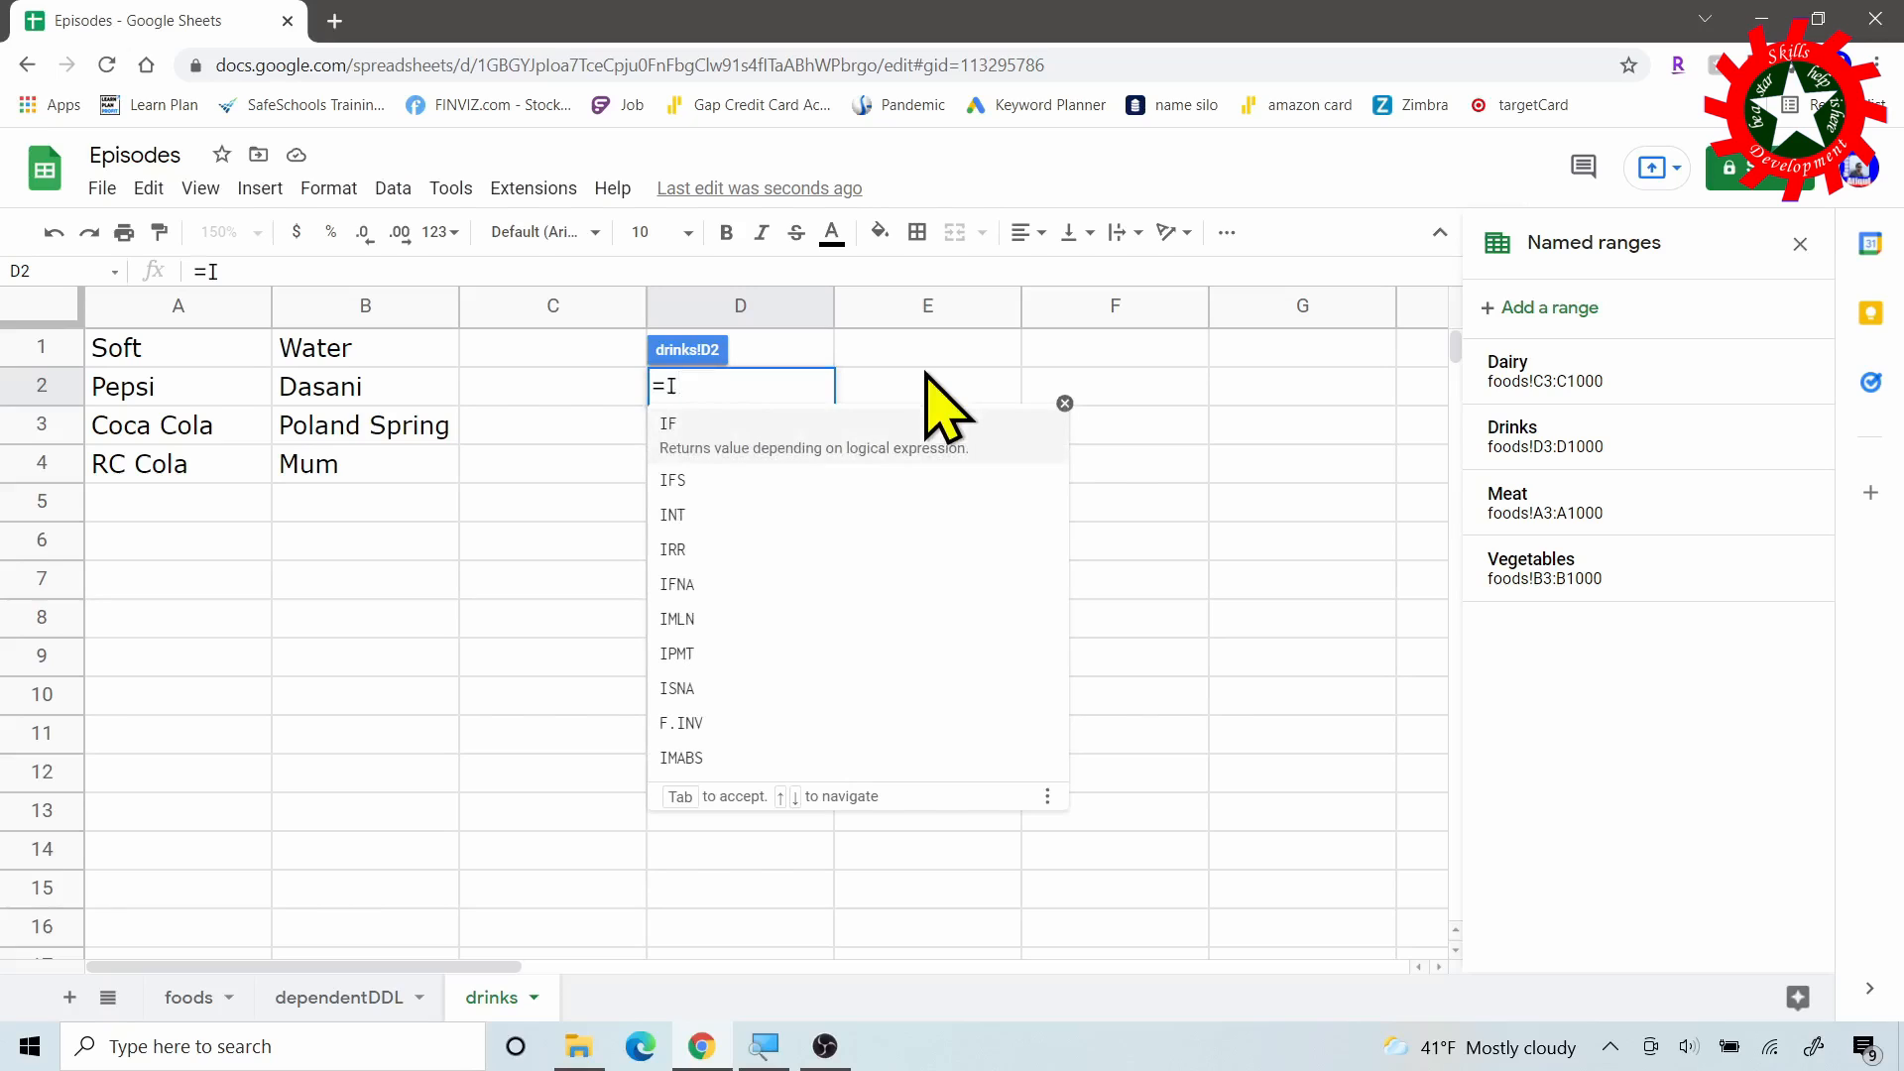
type("fer")
key("Tab")
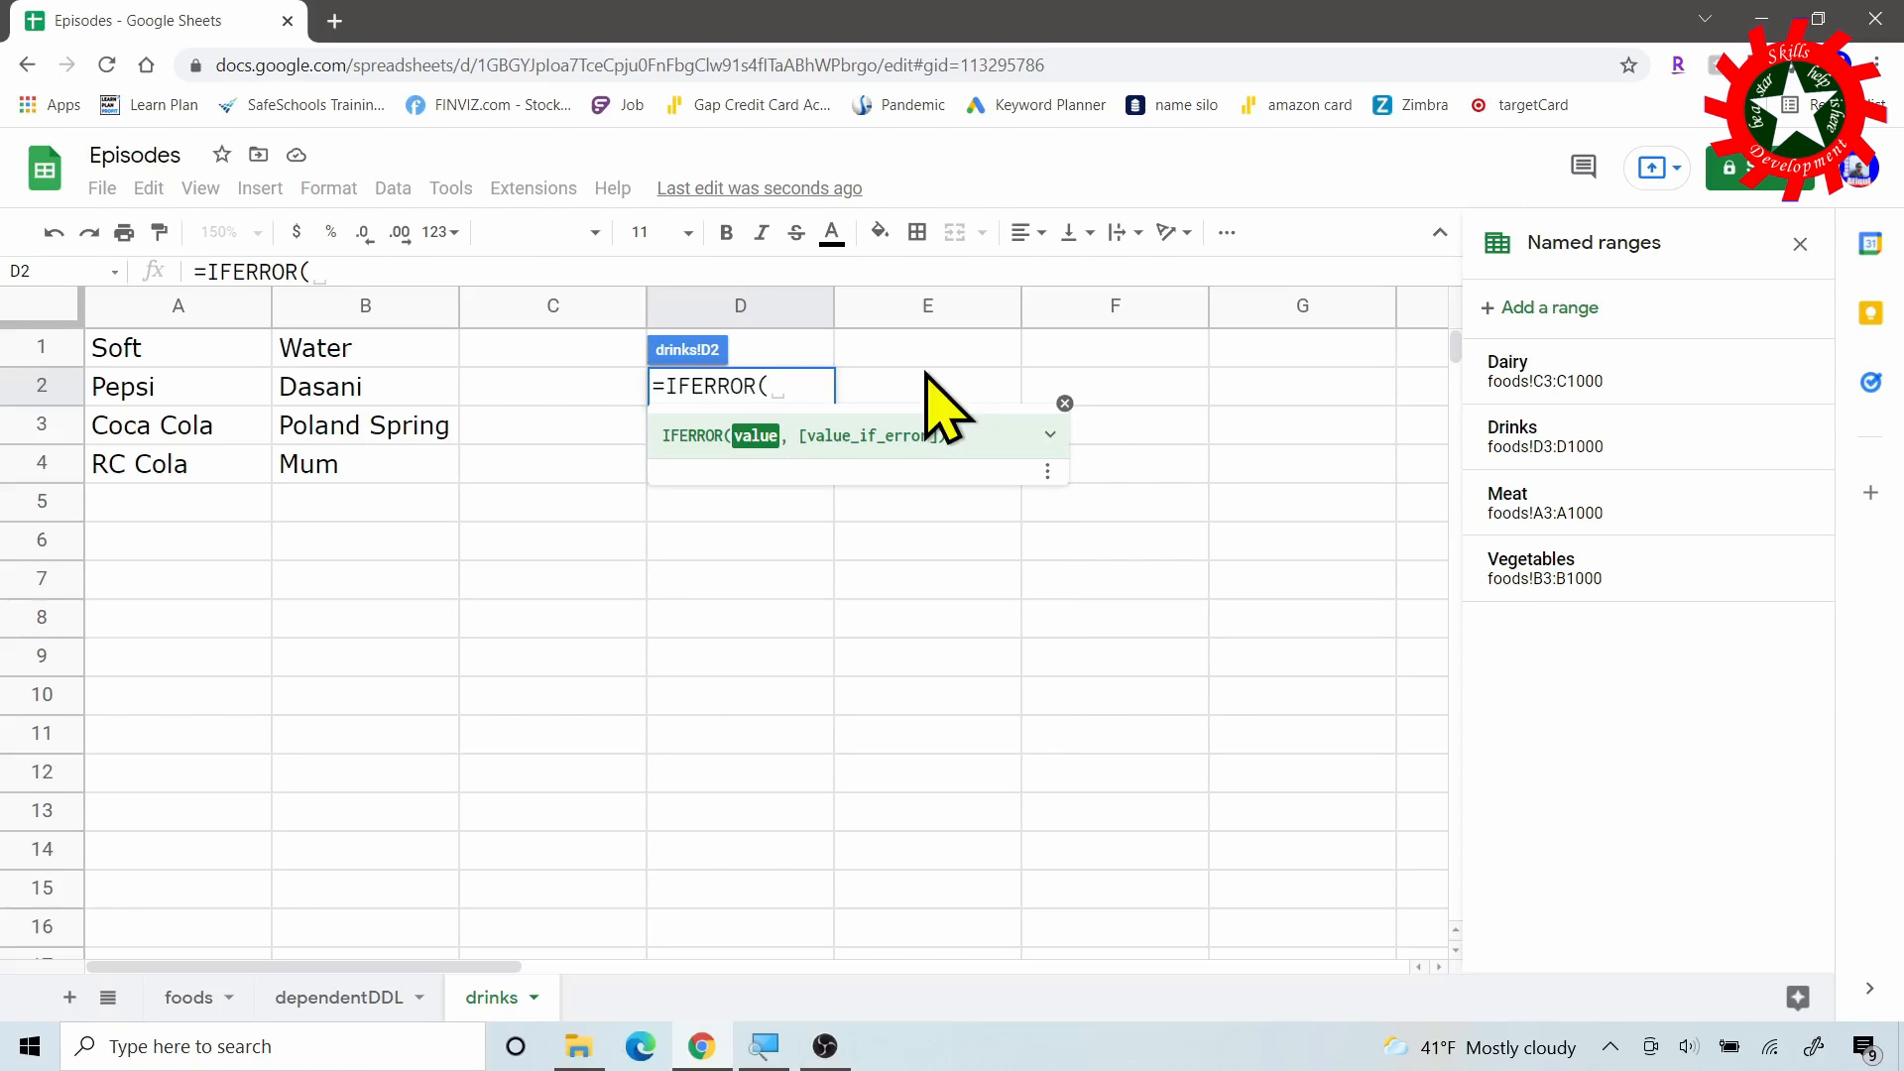
type("Tra")
key("Tab")
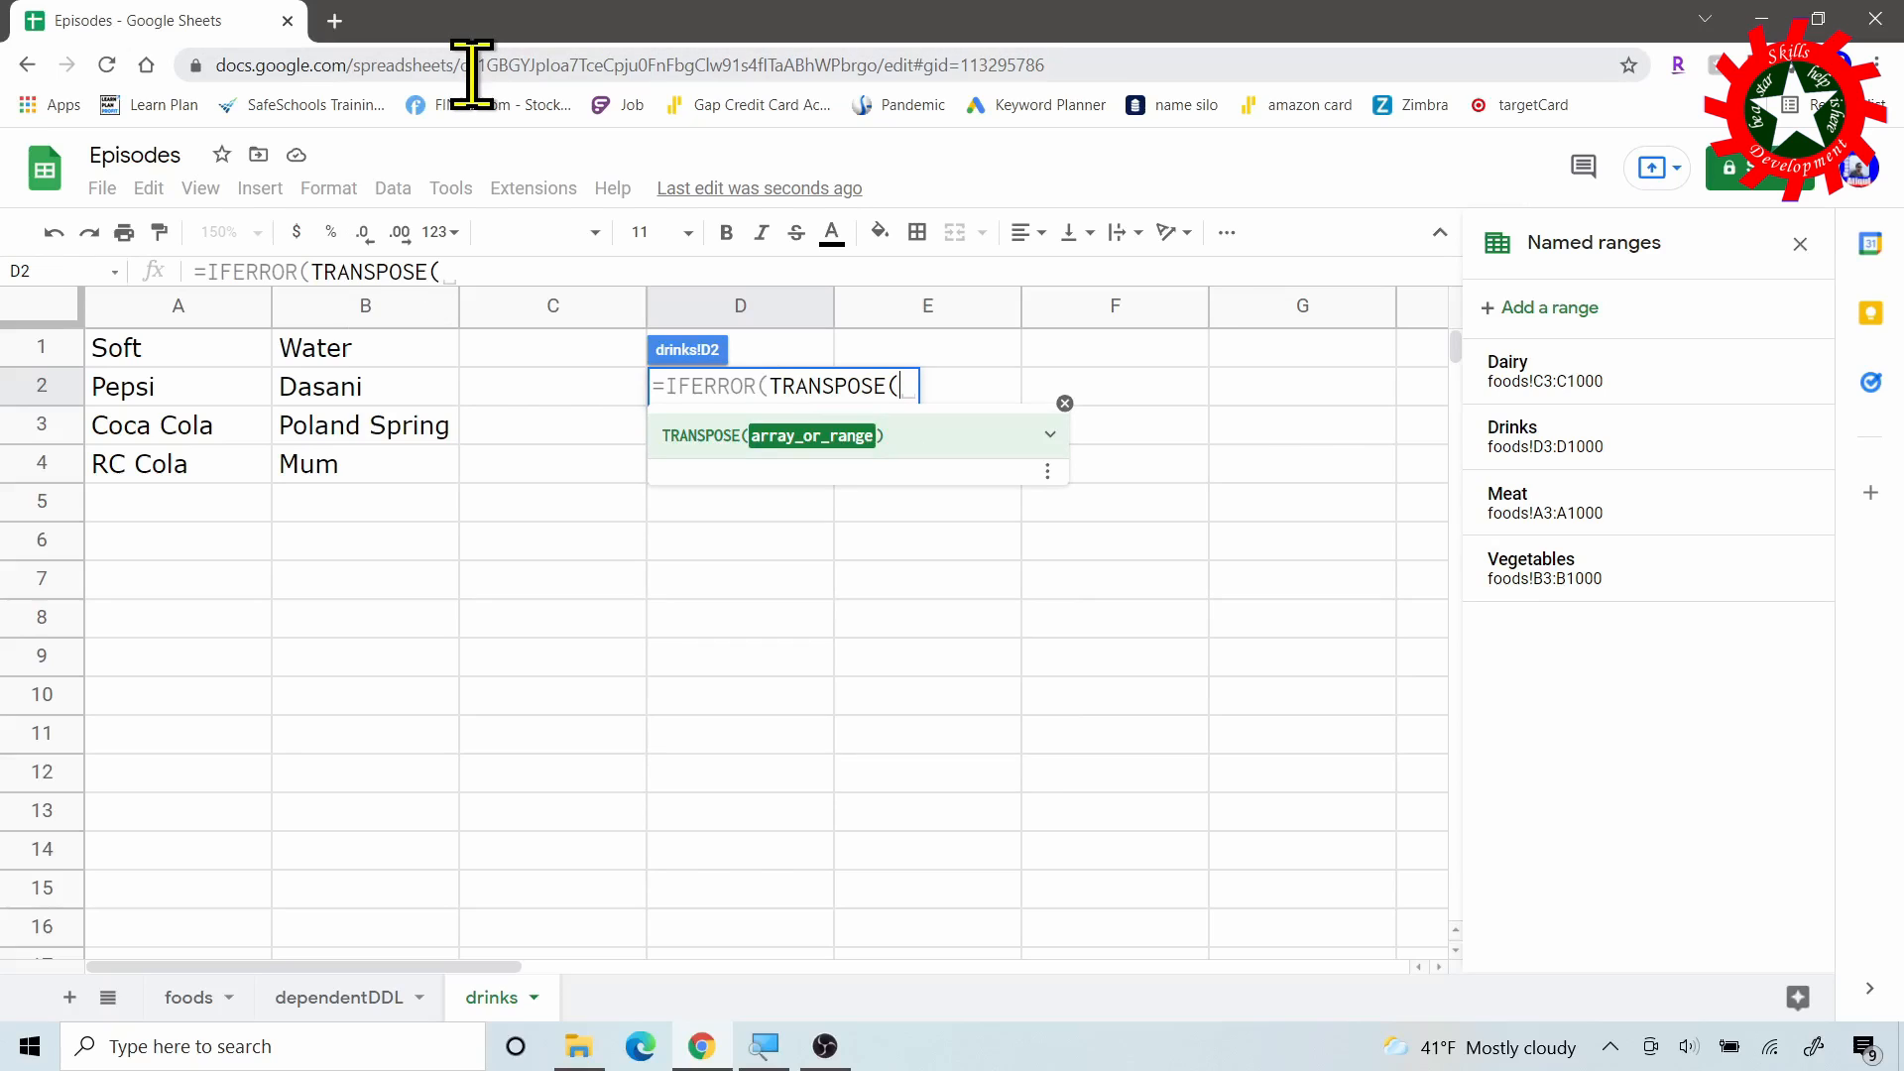
Complete the D2 formula on the drinks sheet as =IFERROR(TRANSPOSE(INDIRECT(dependentDDL!B2)),"").
type("Indir")
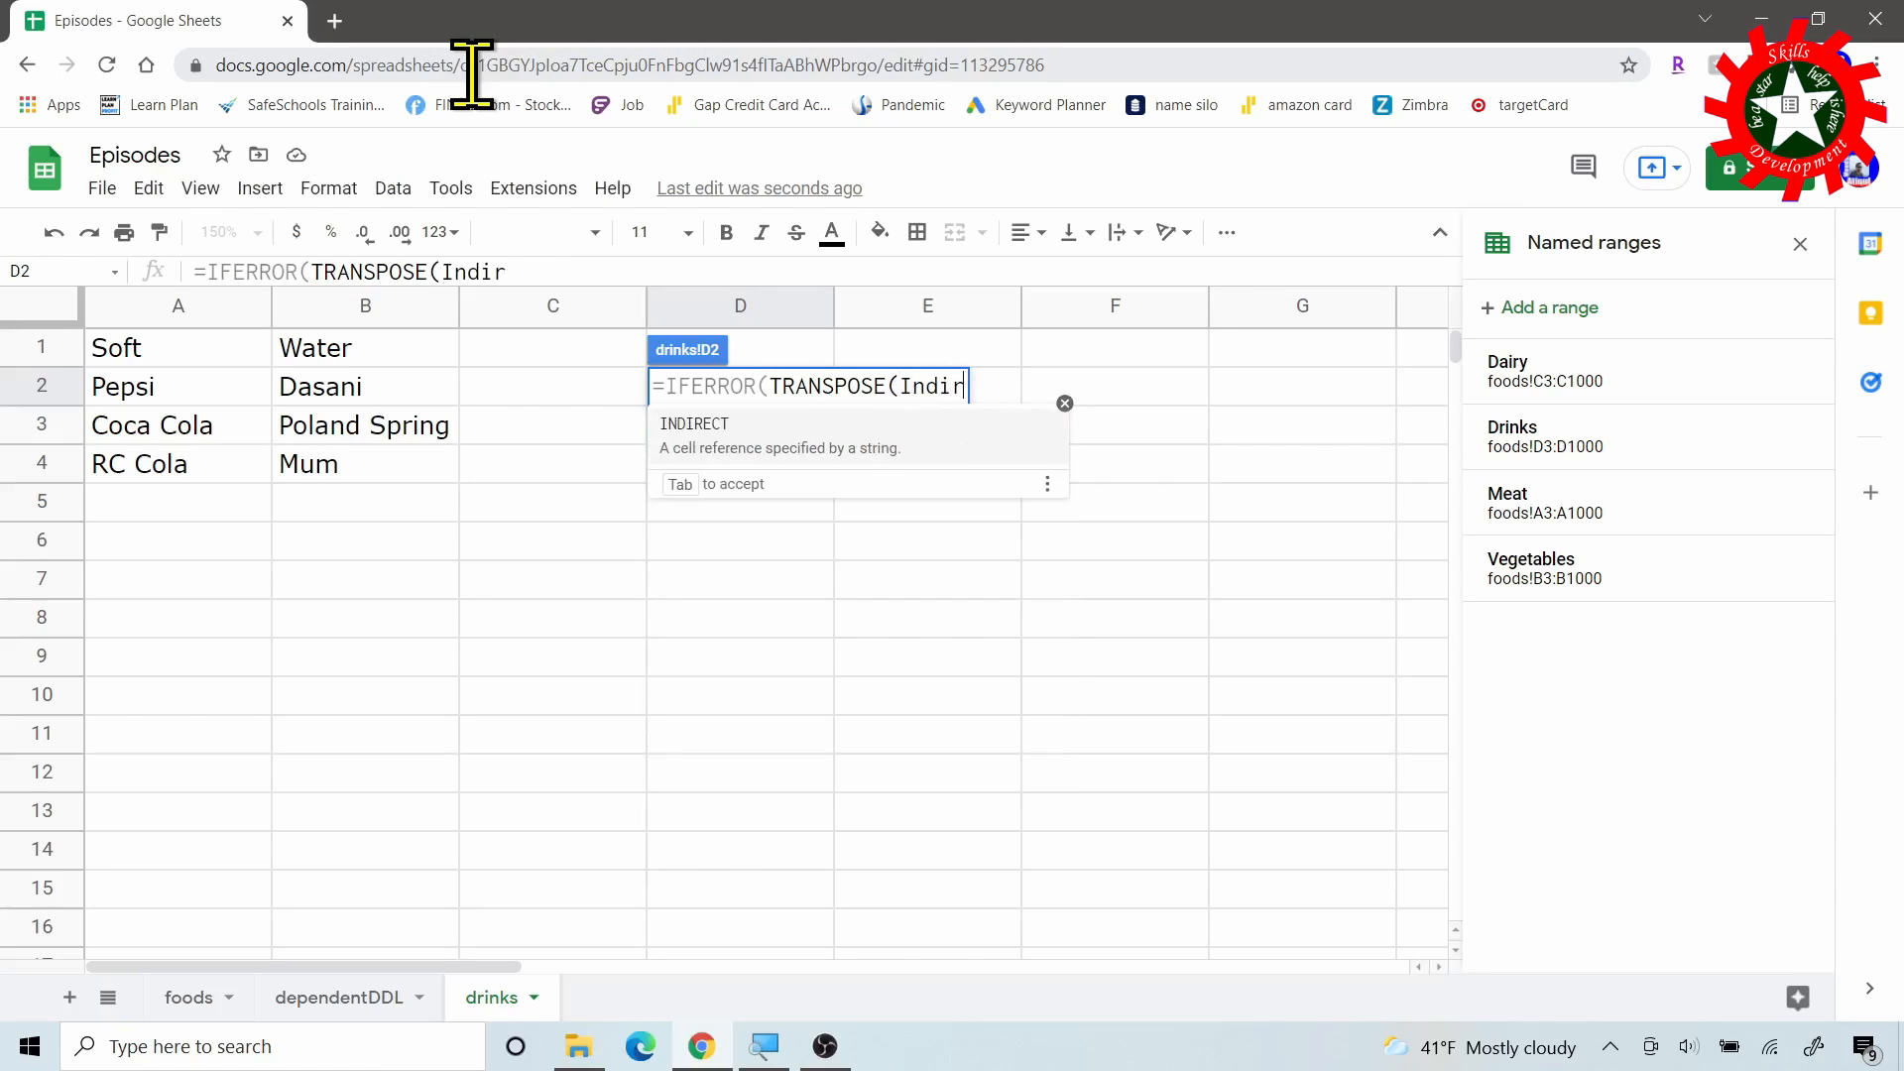
key("Tab")
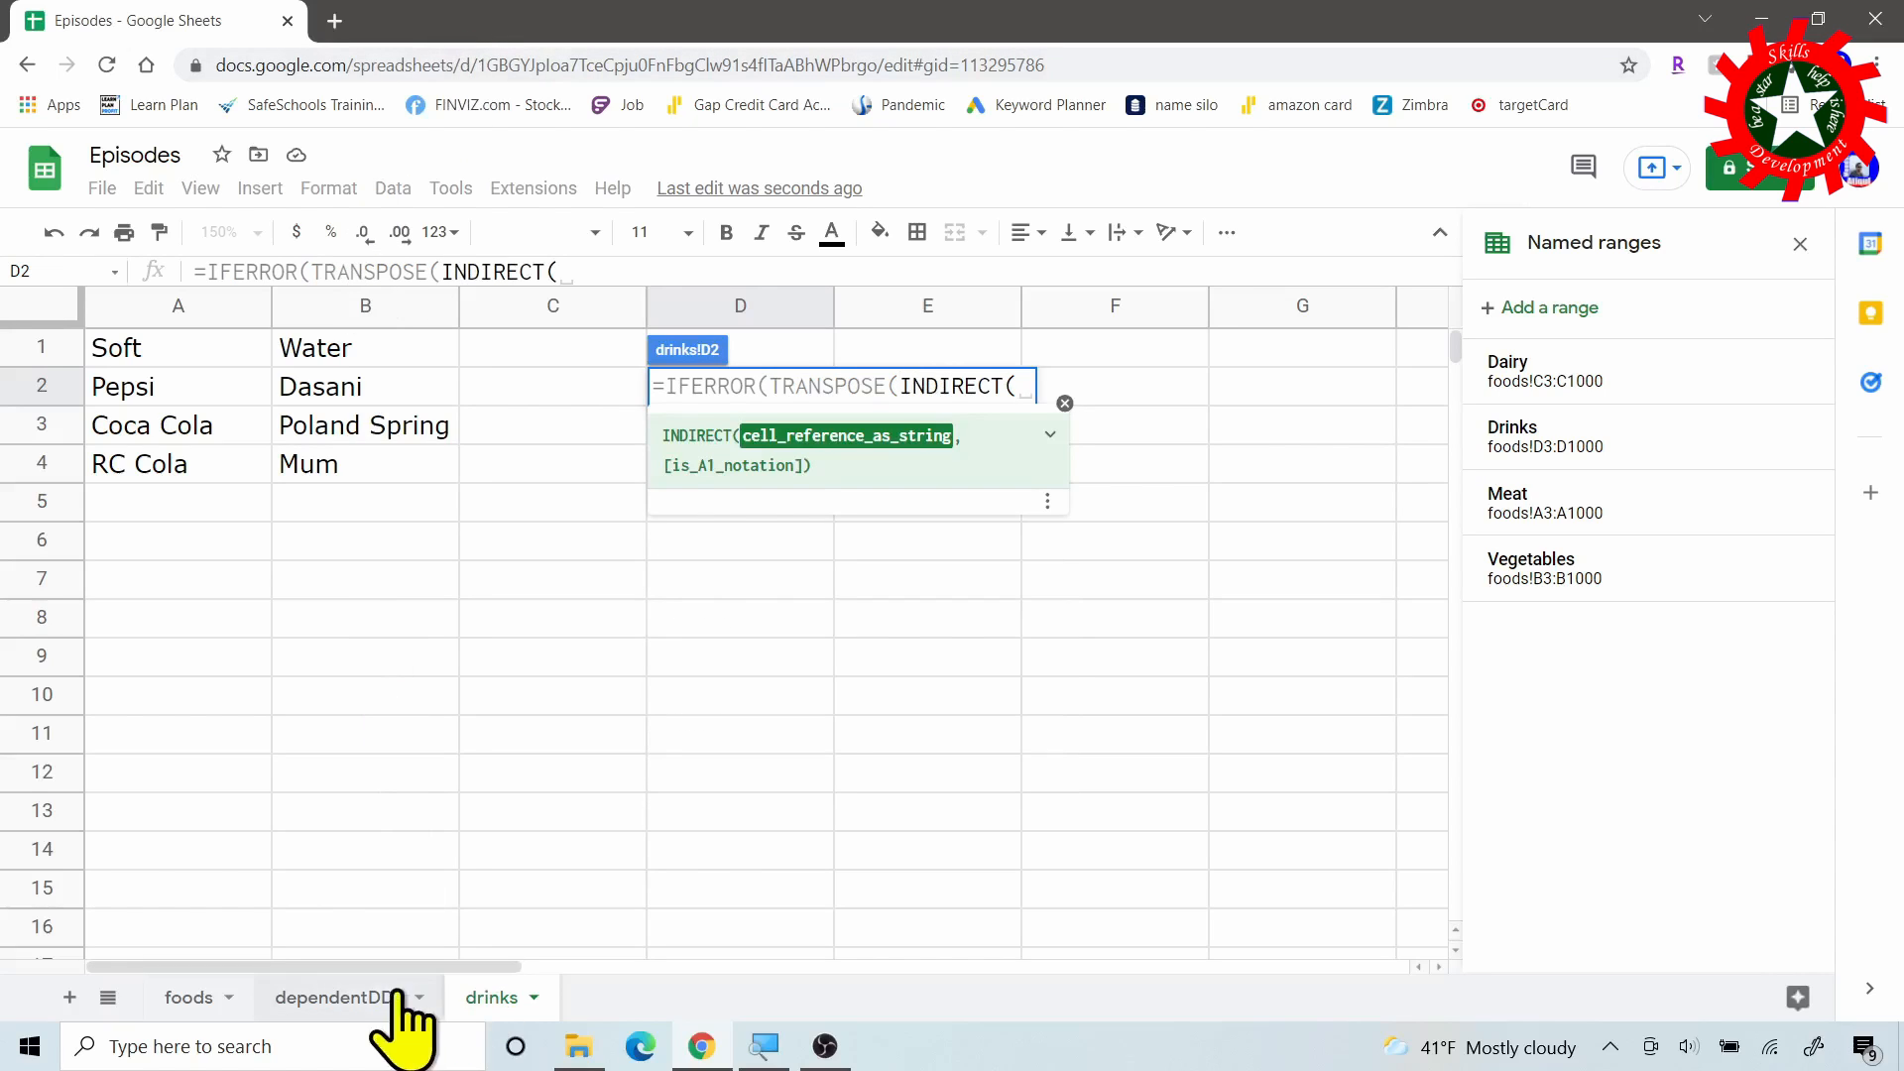
left_click(349, 998)
left_click(359, 389)
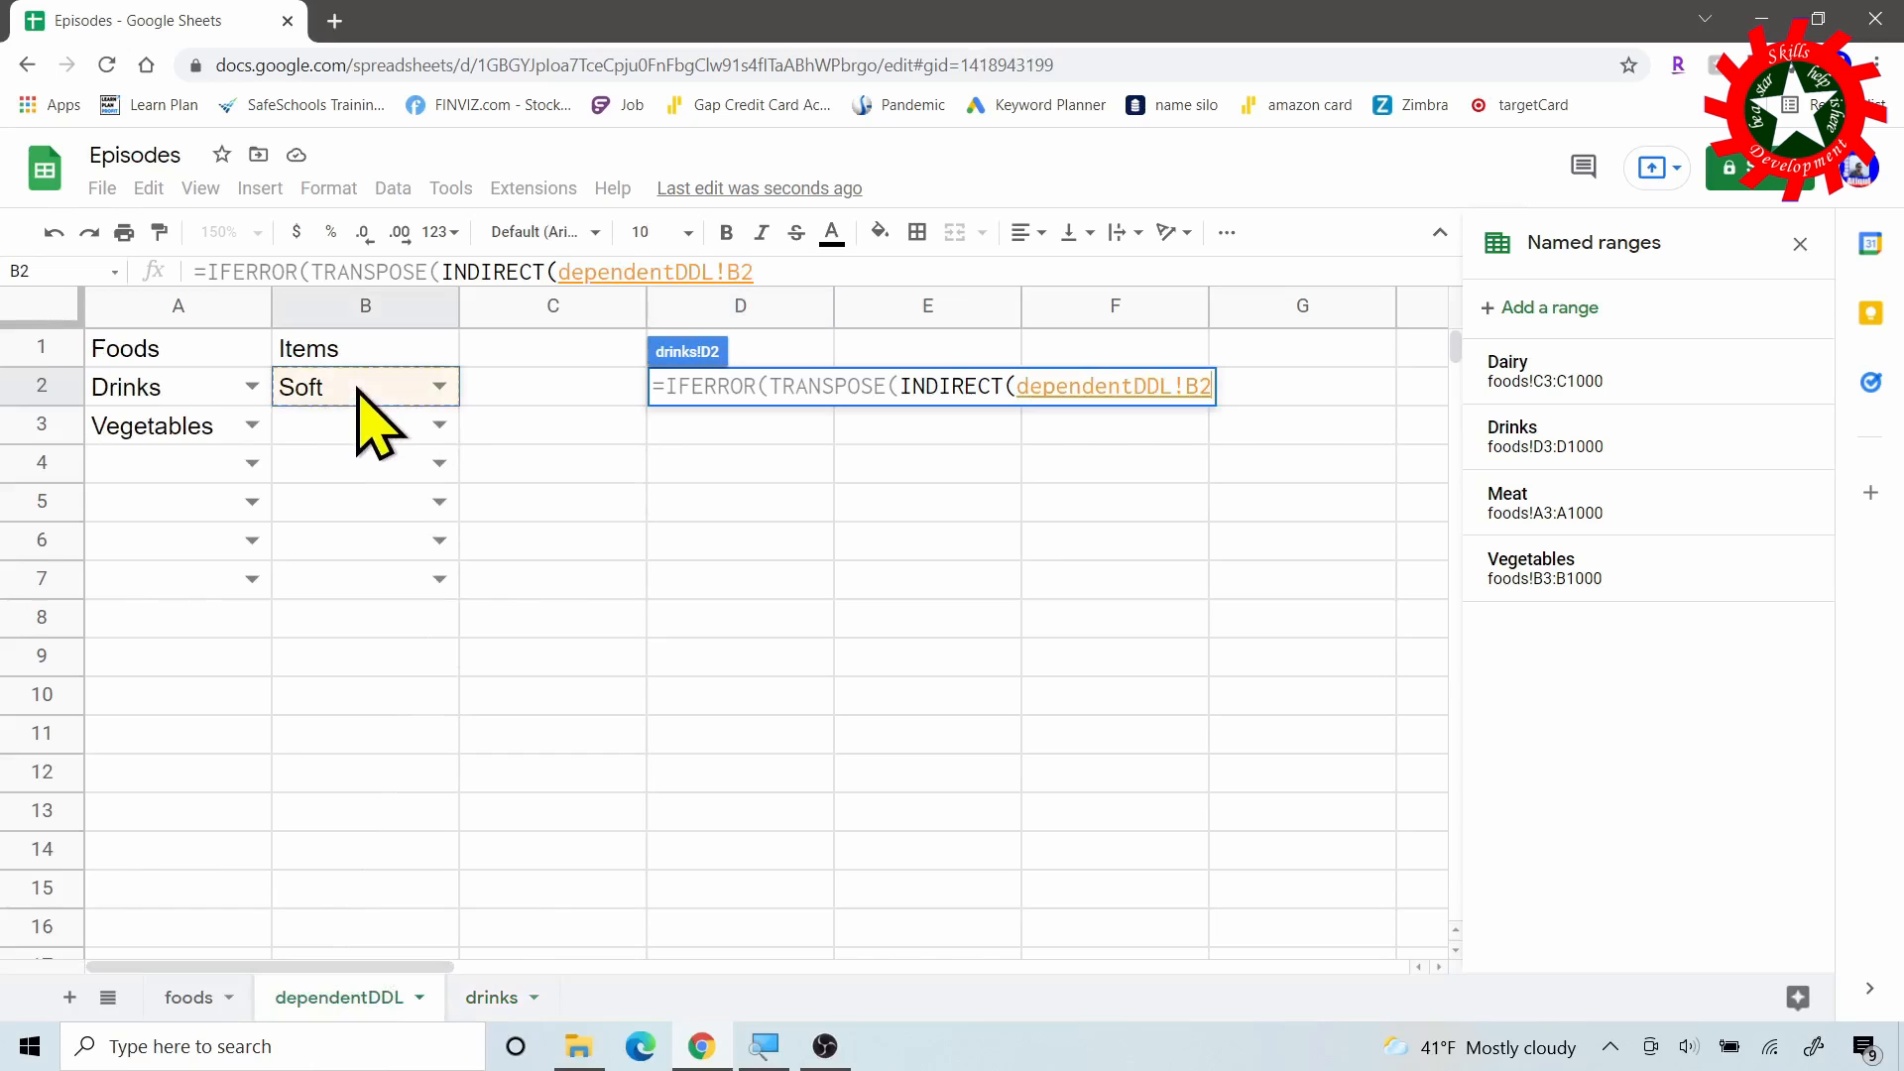
type(")")
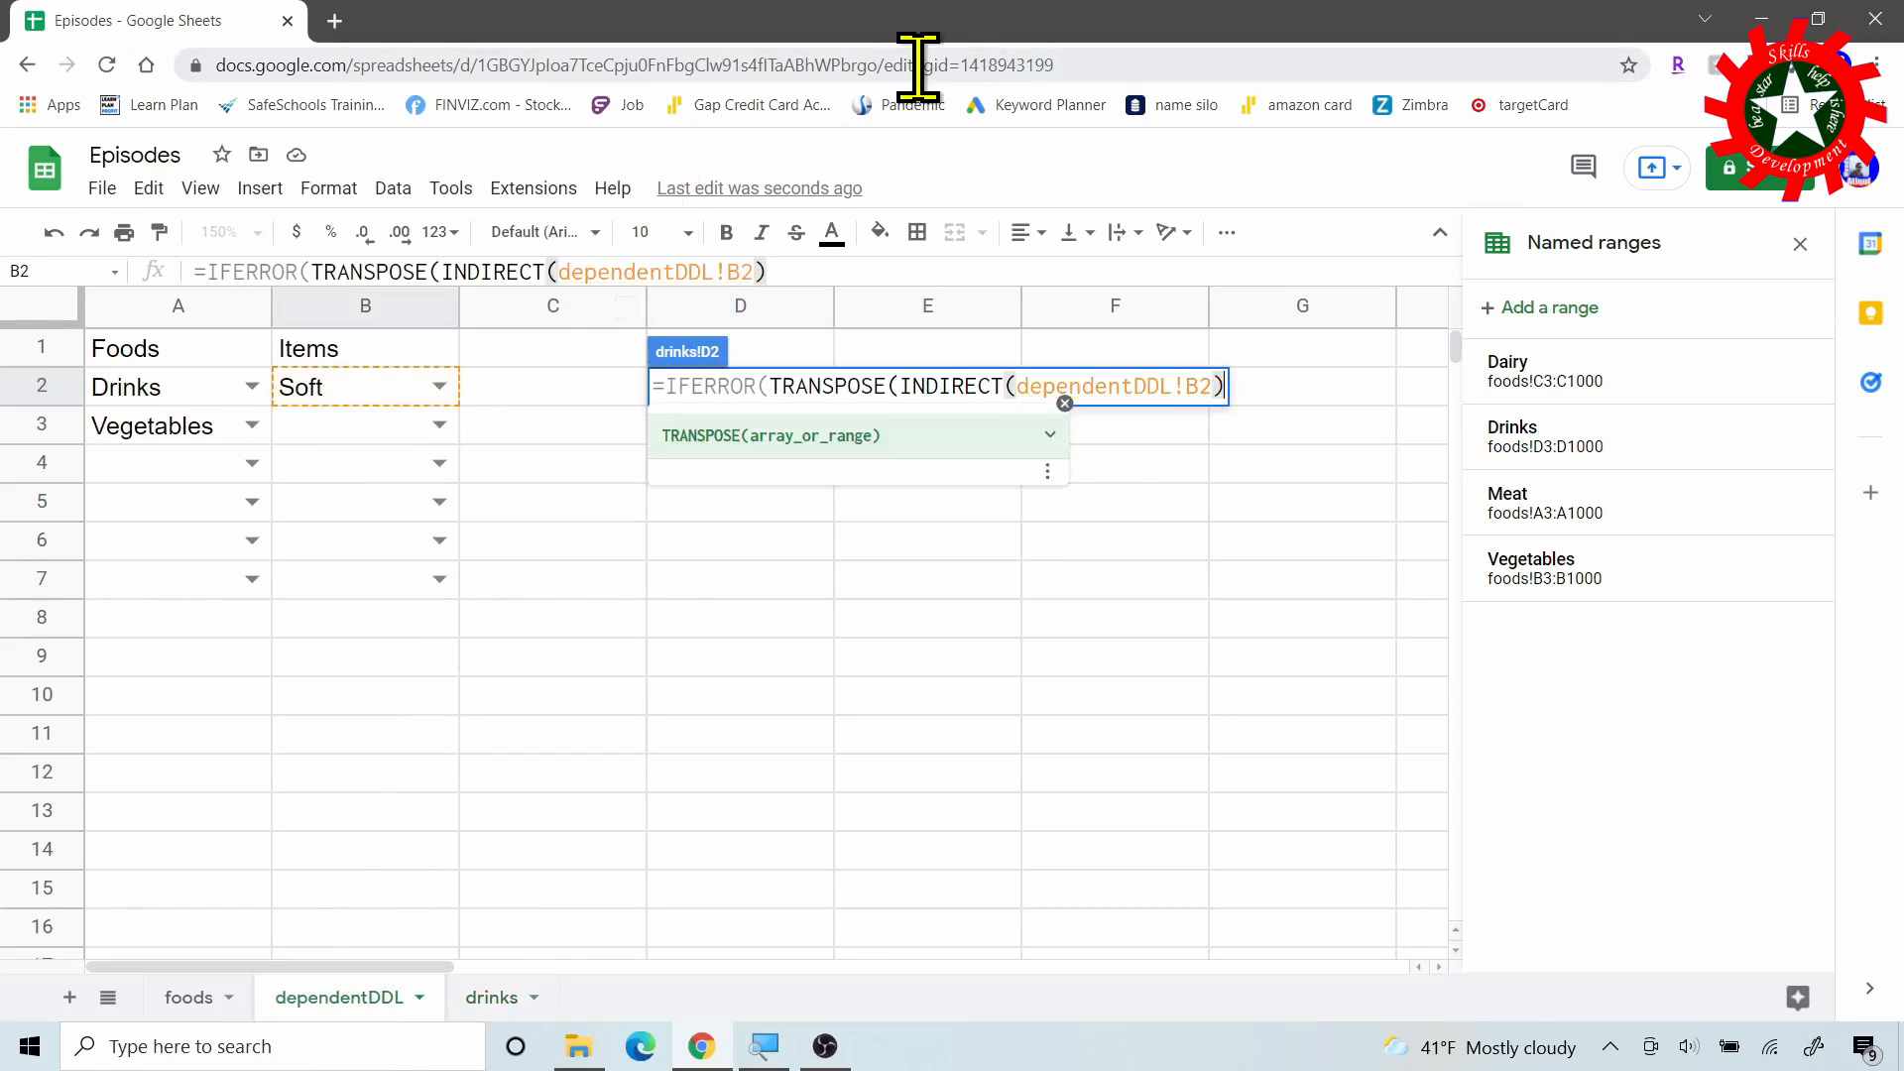
type(")")
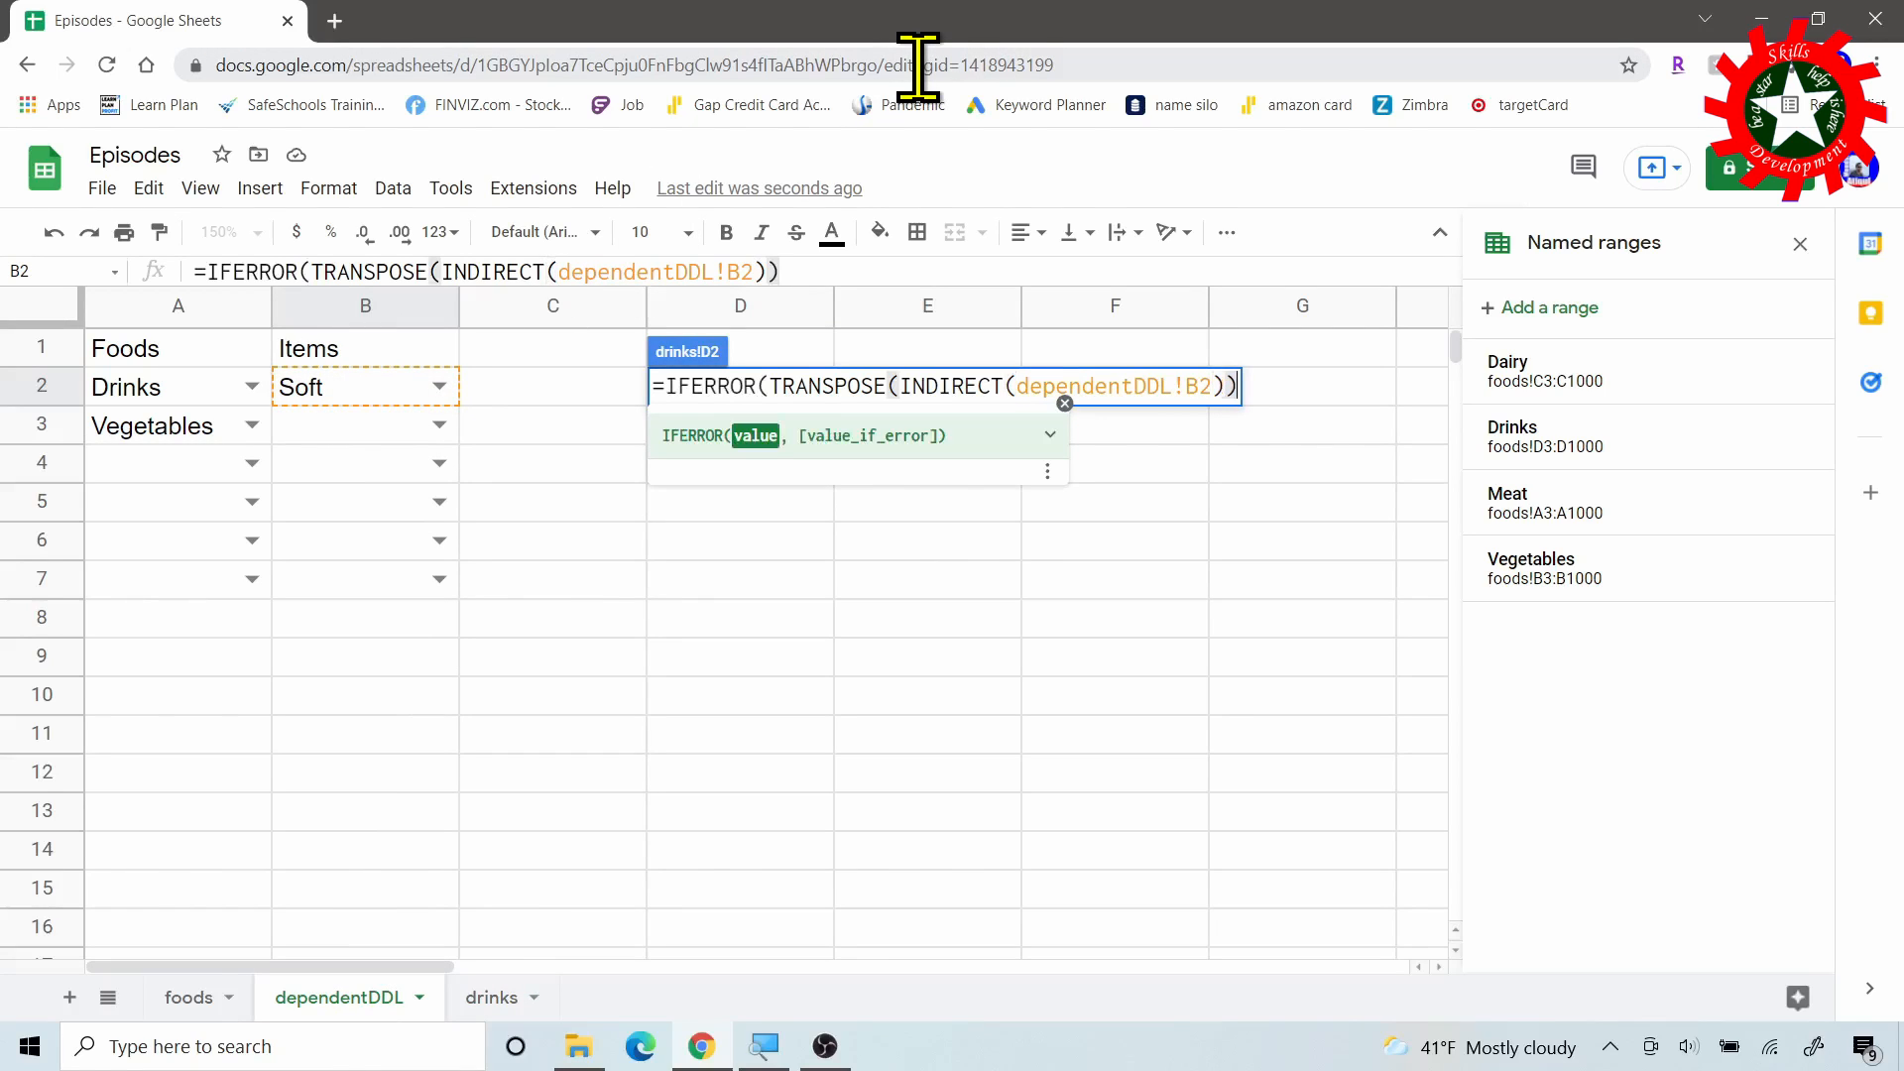
type(",")
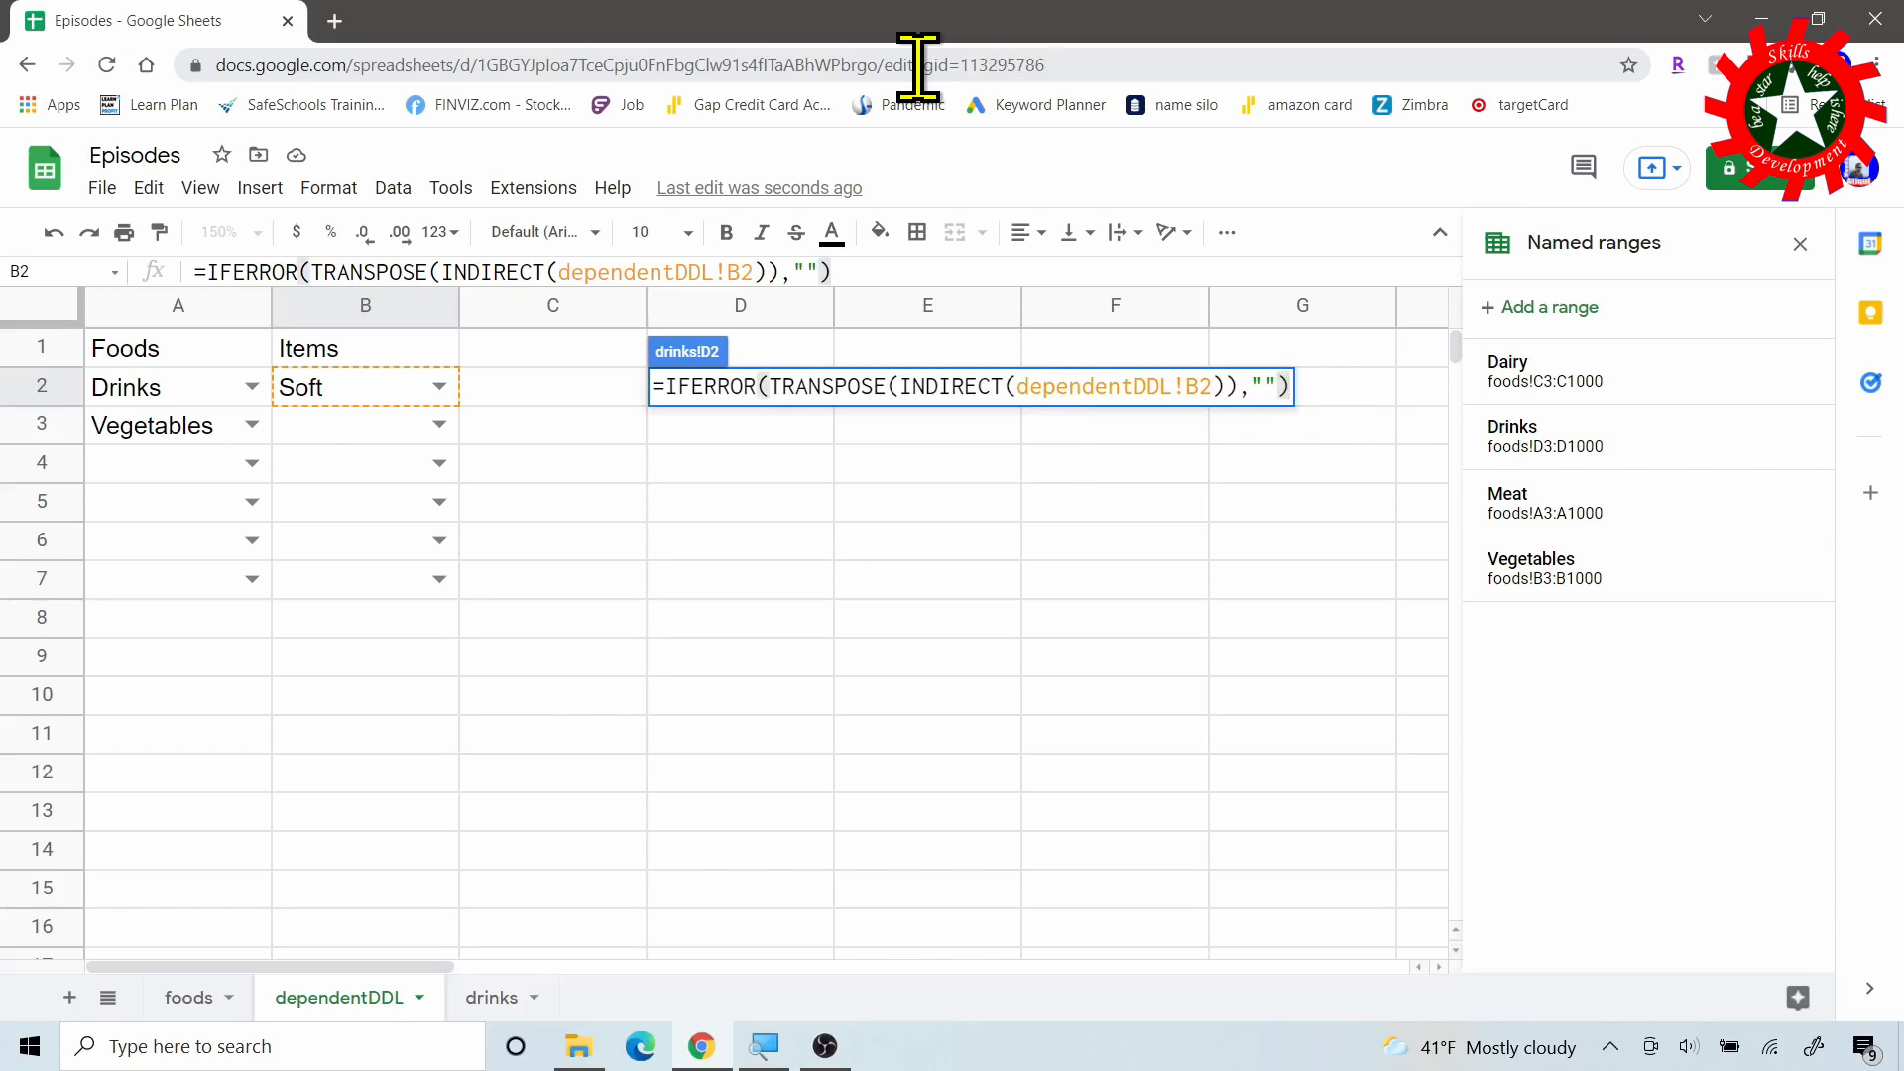
key("Return")
left_click(349, 1012)
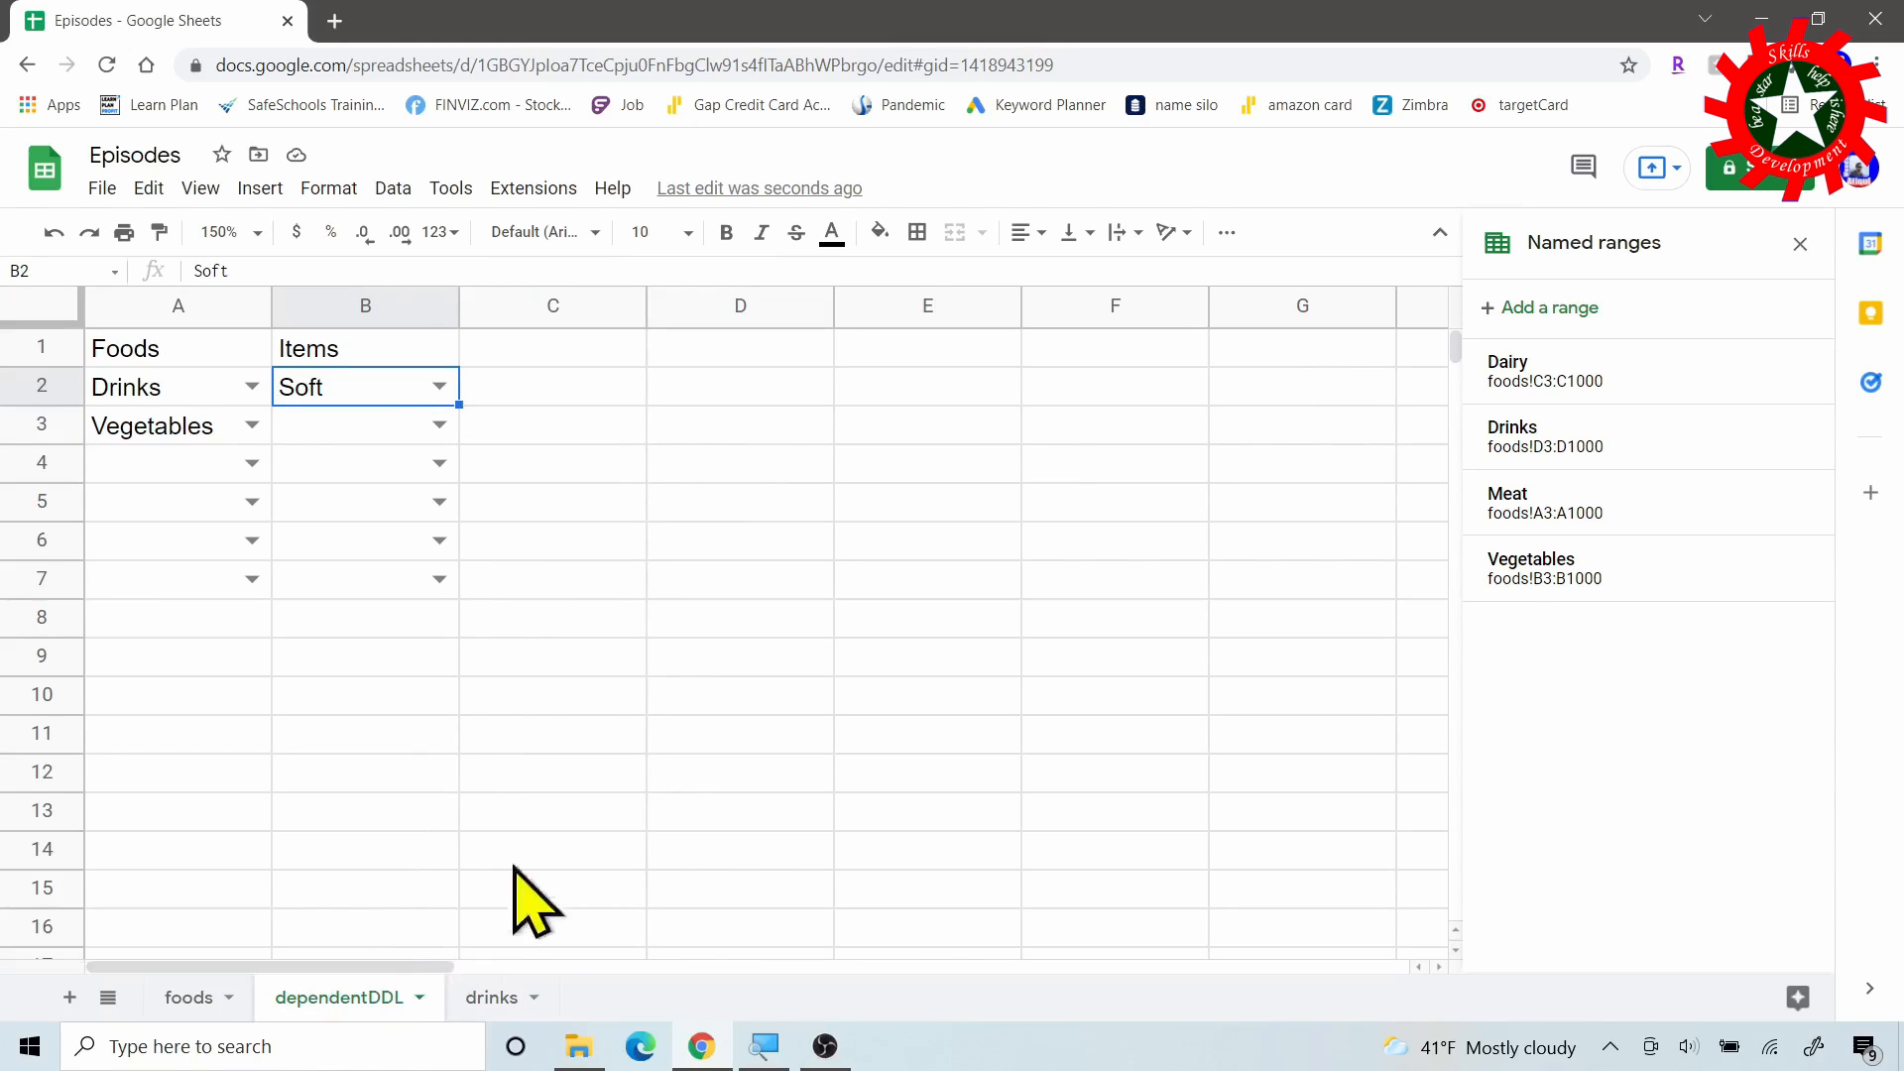
left_click(496, 997)
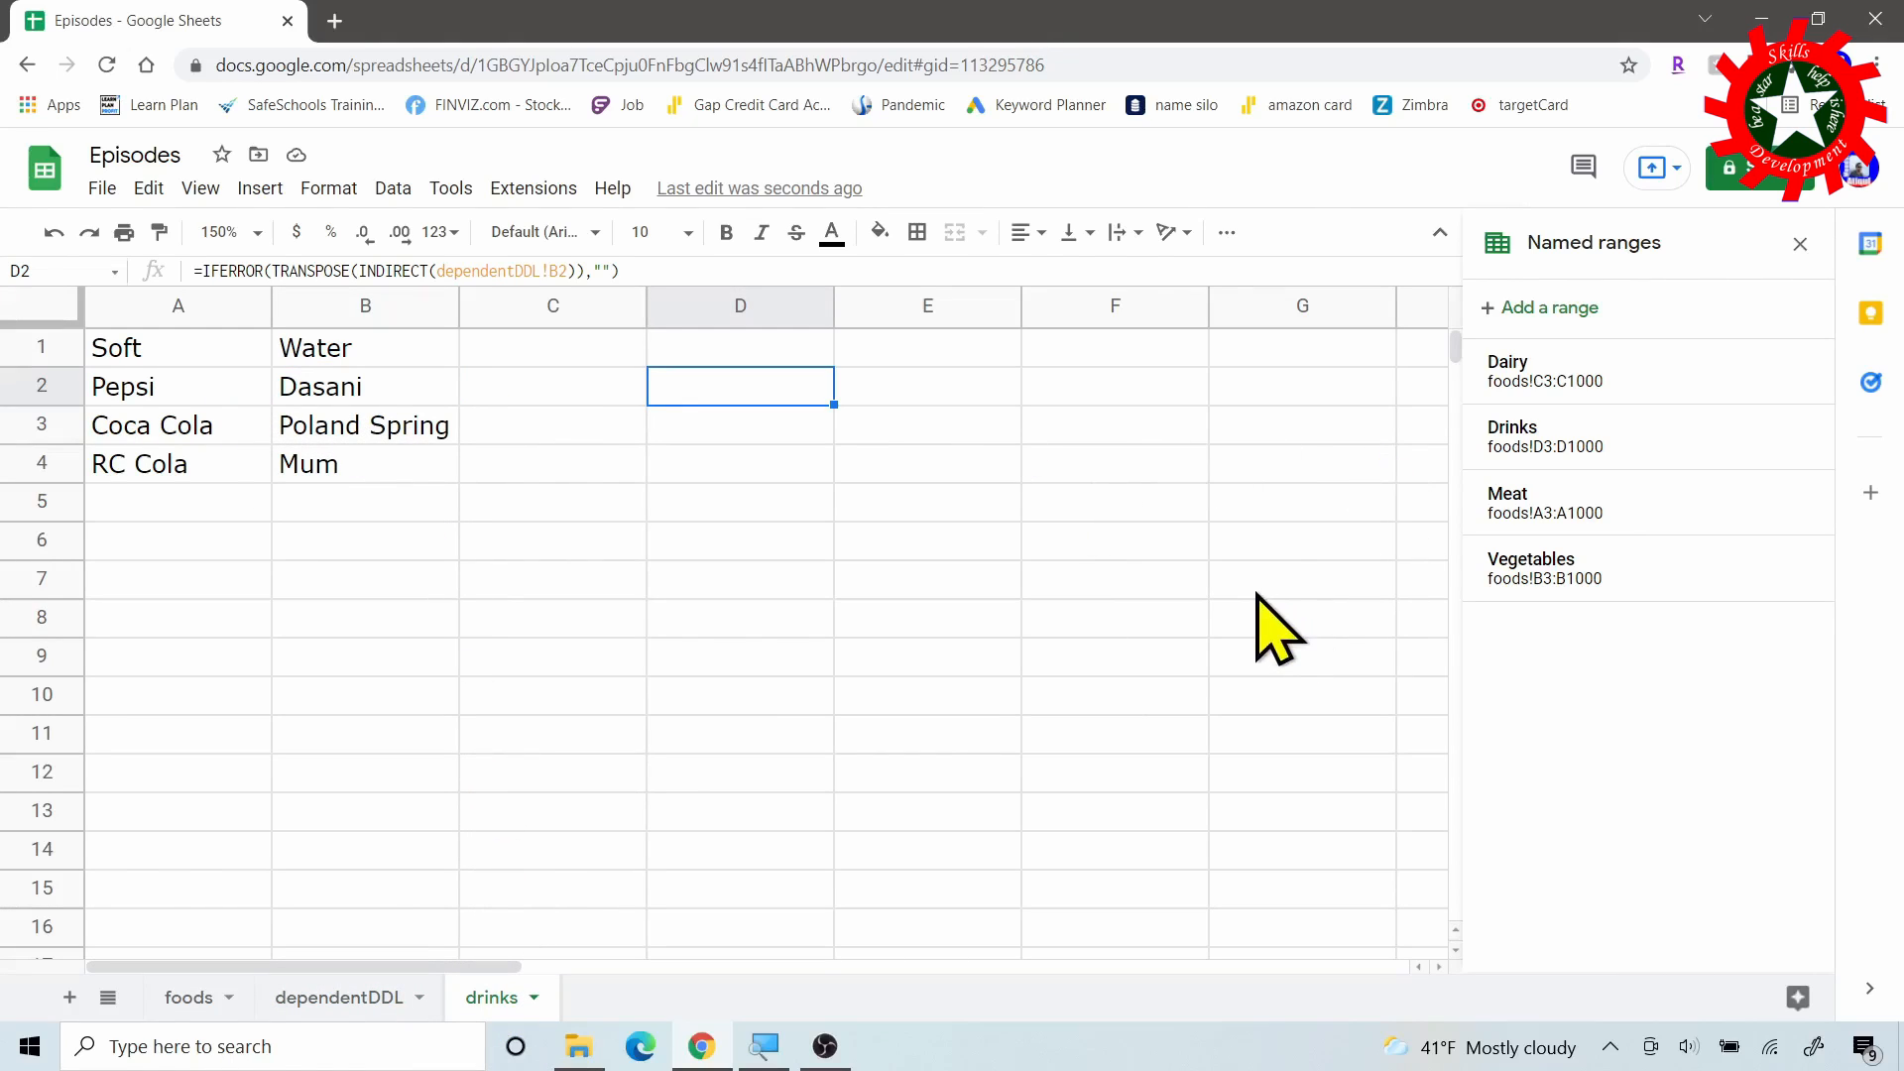
Create a named range called Soft covering drinks!A2:A.
left_click(1524, 305)
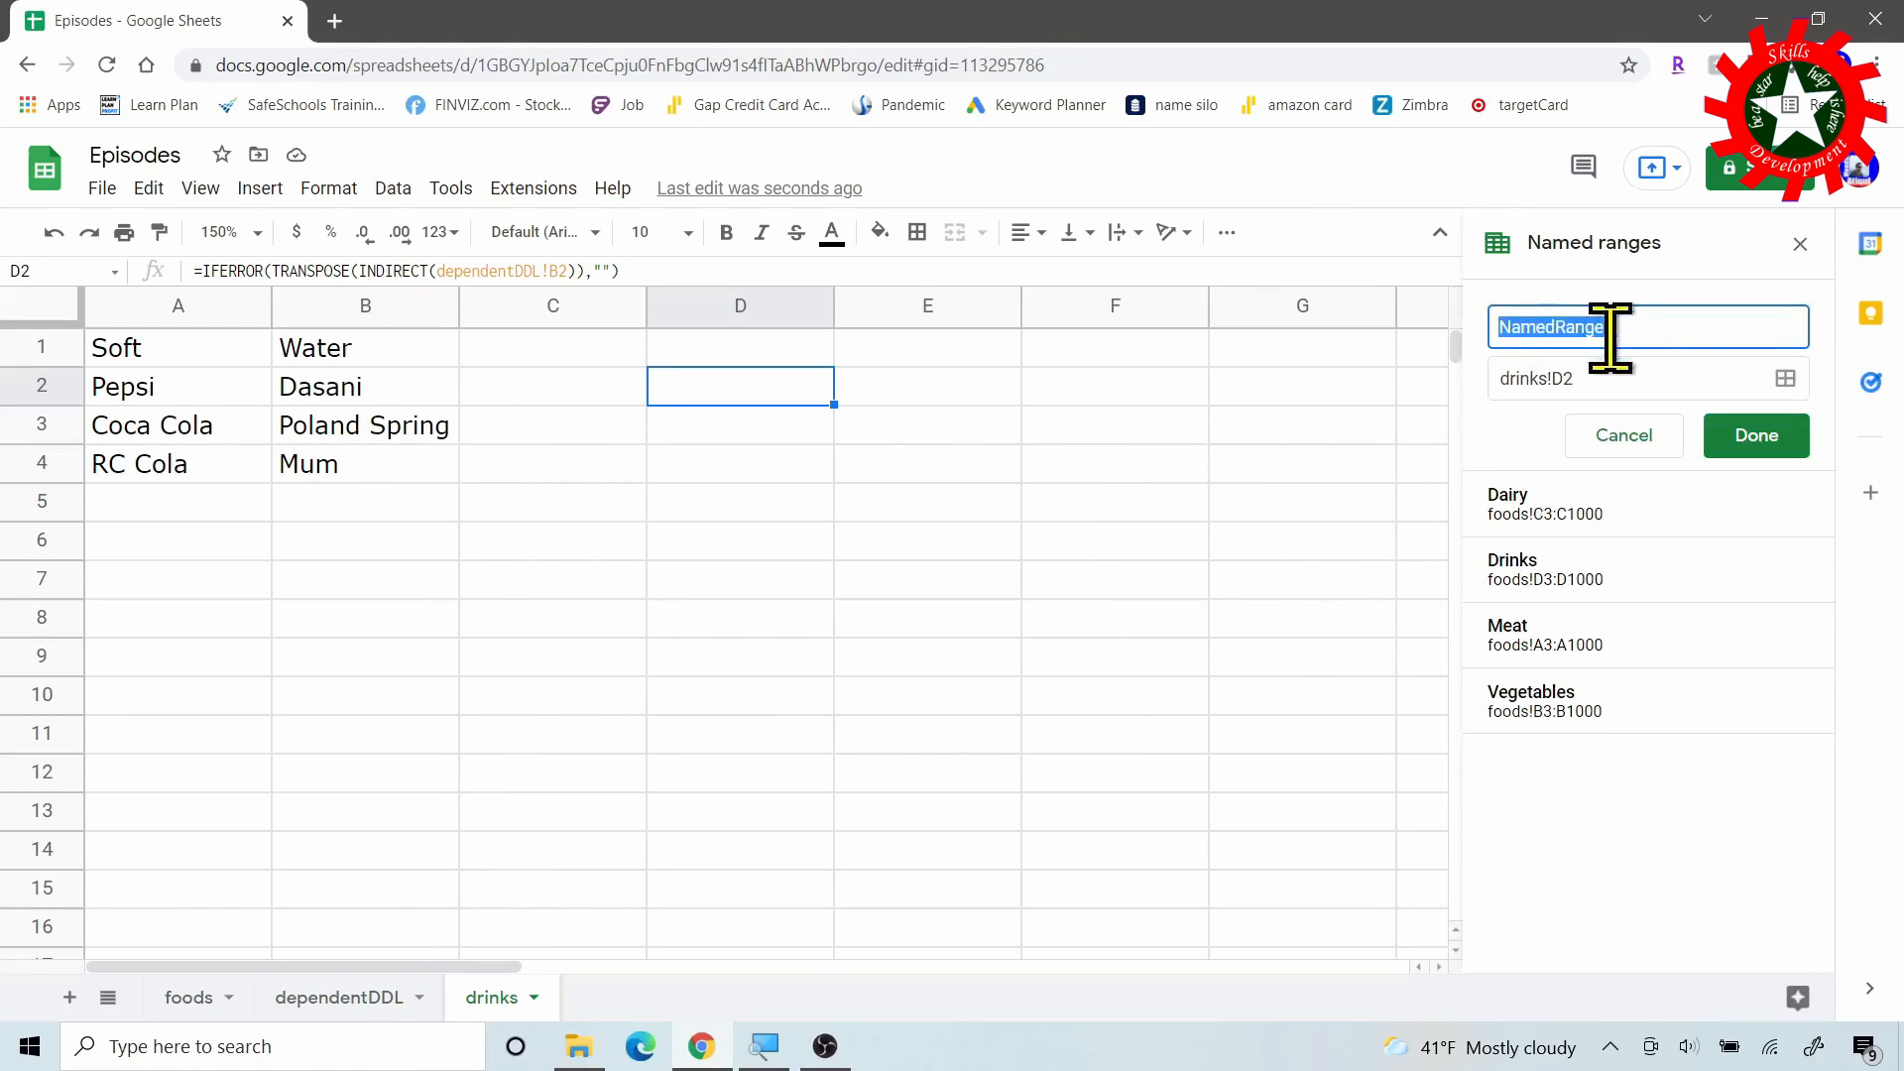
type("Soft")
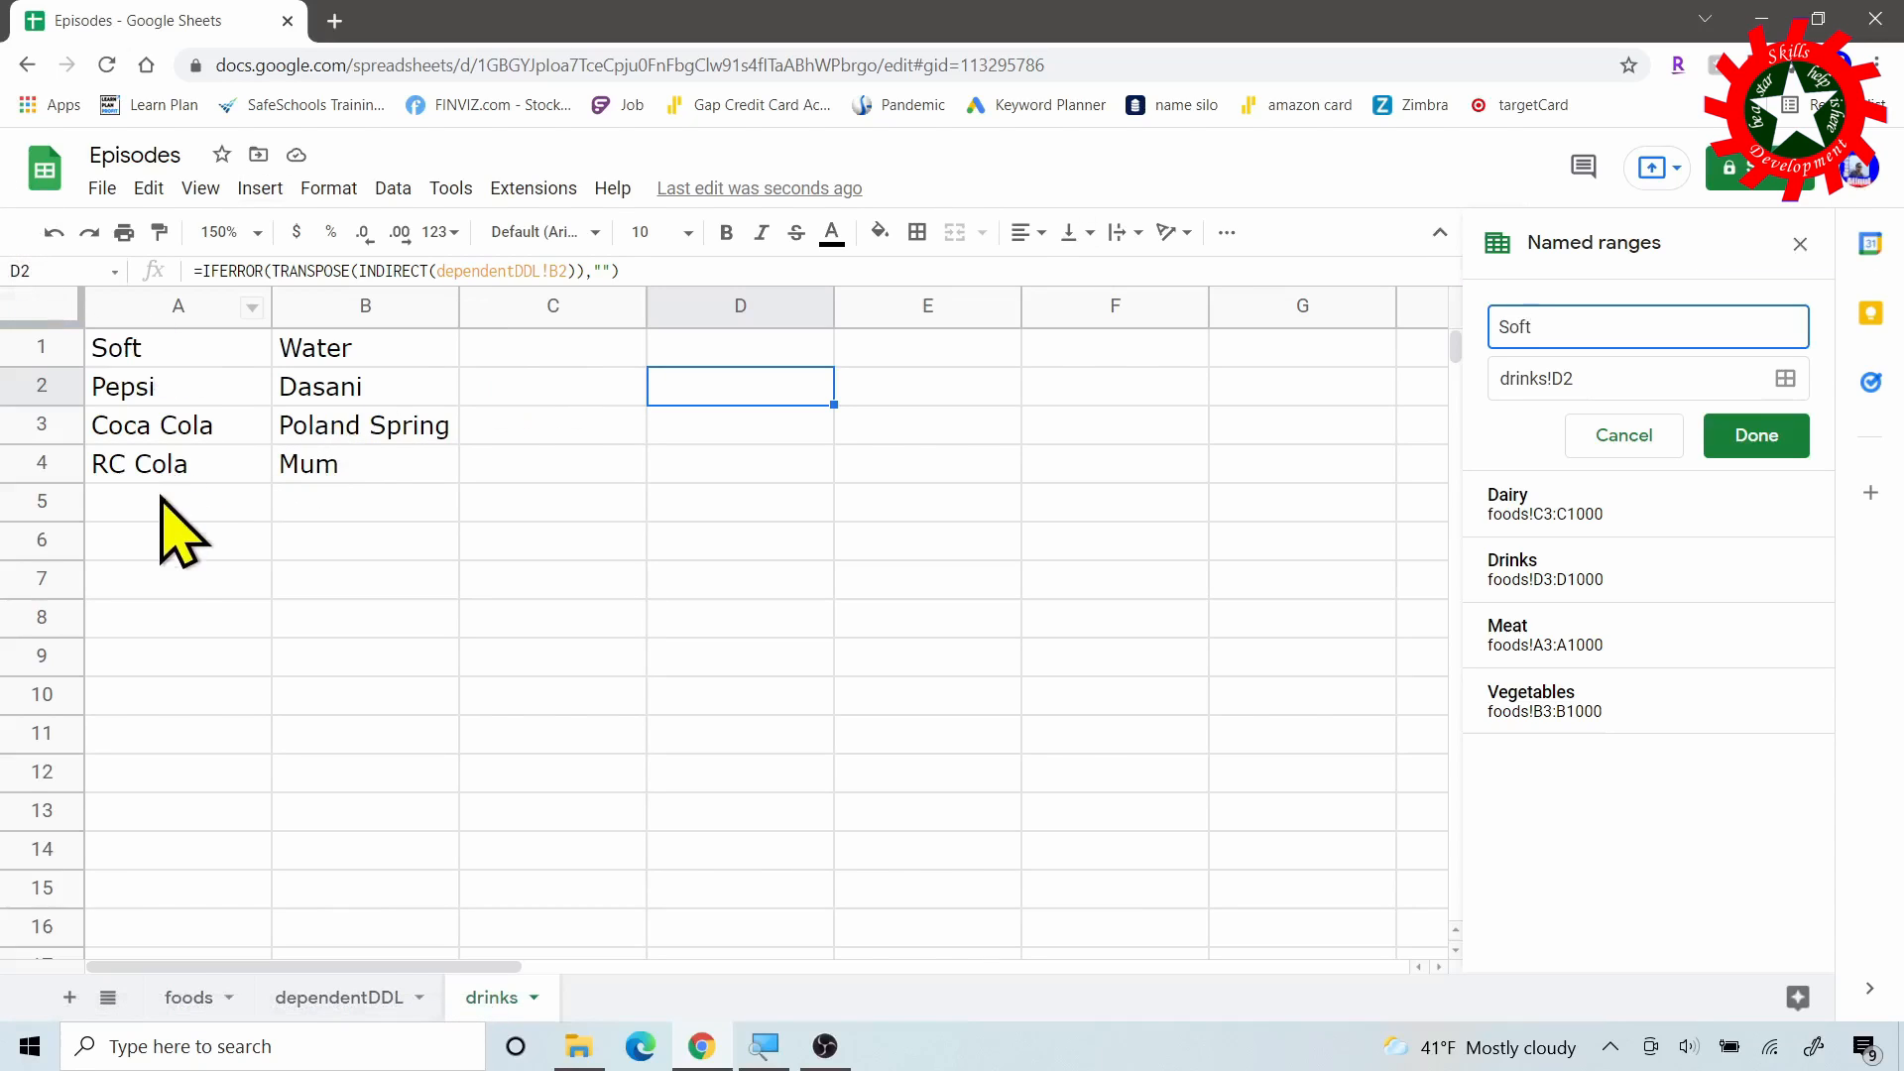
left_click(1785, 378)
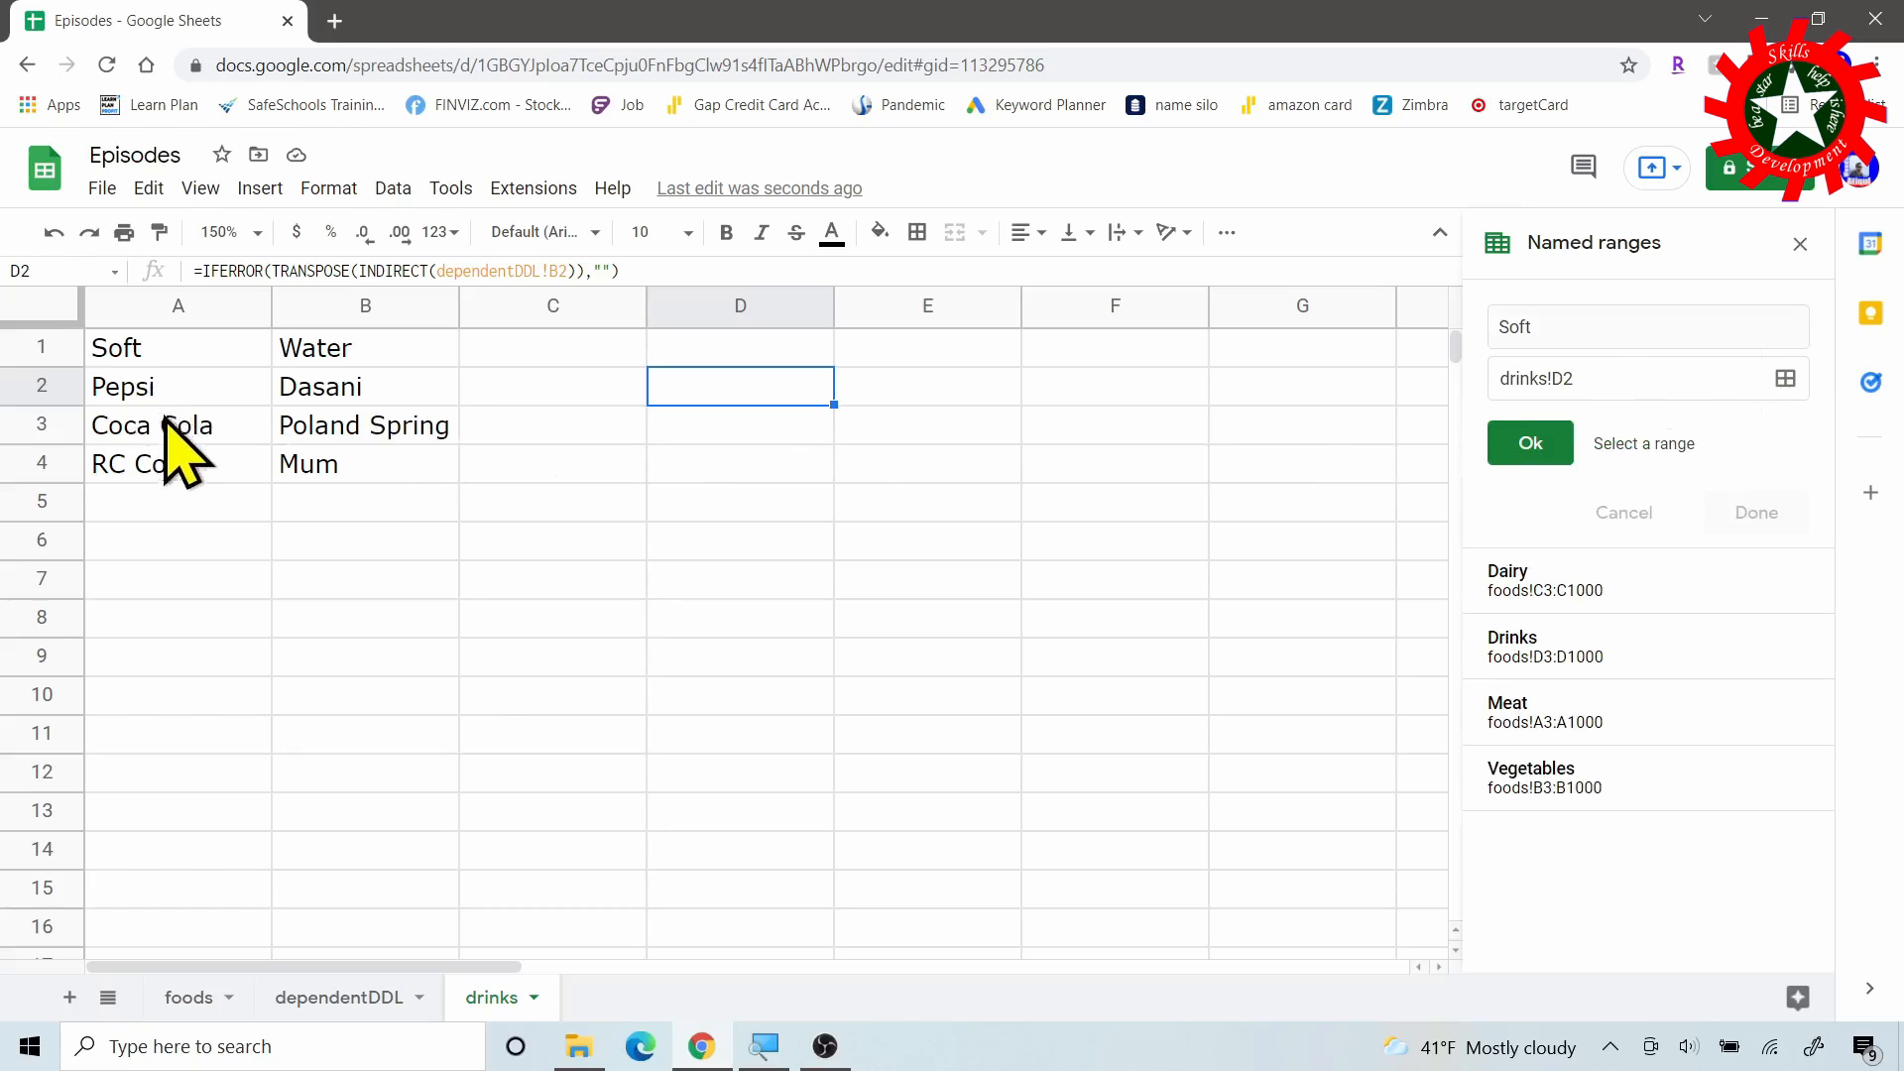
left_click_drag(149, 387, 225, 510)
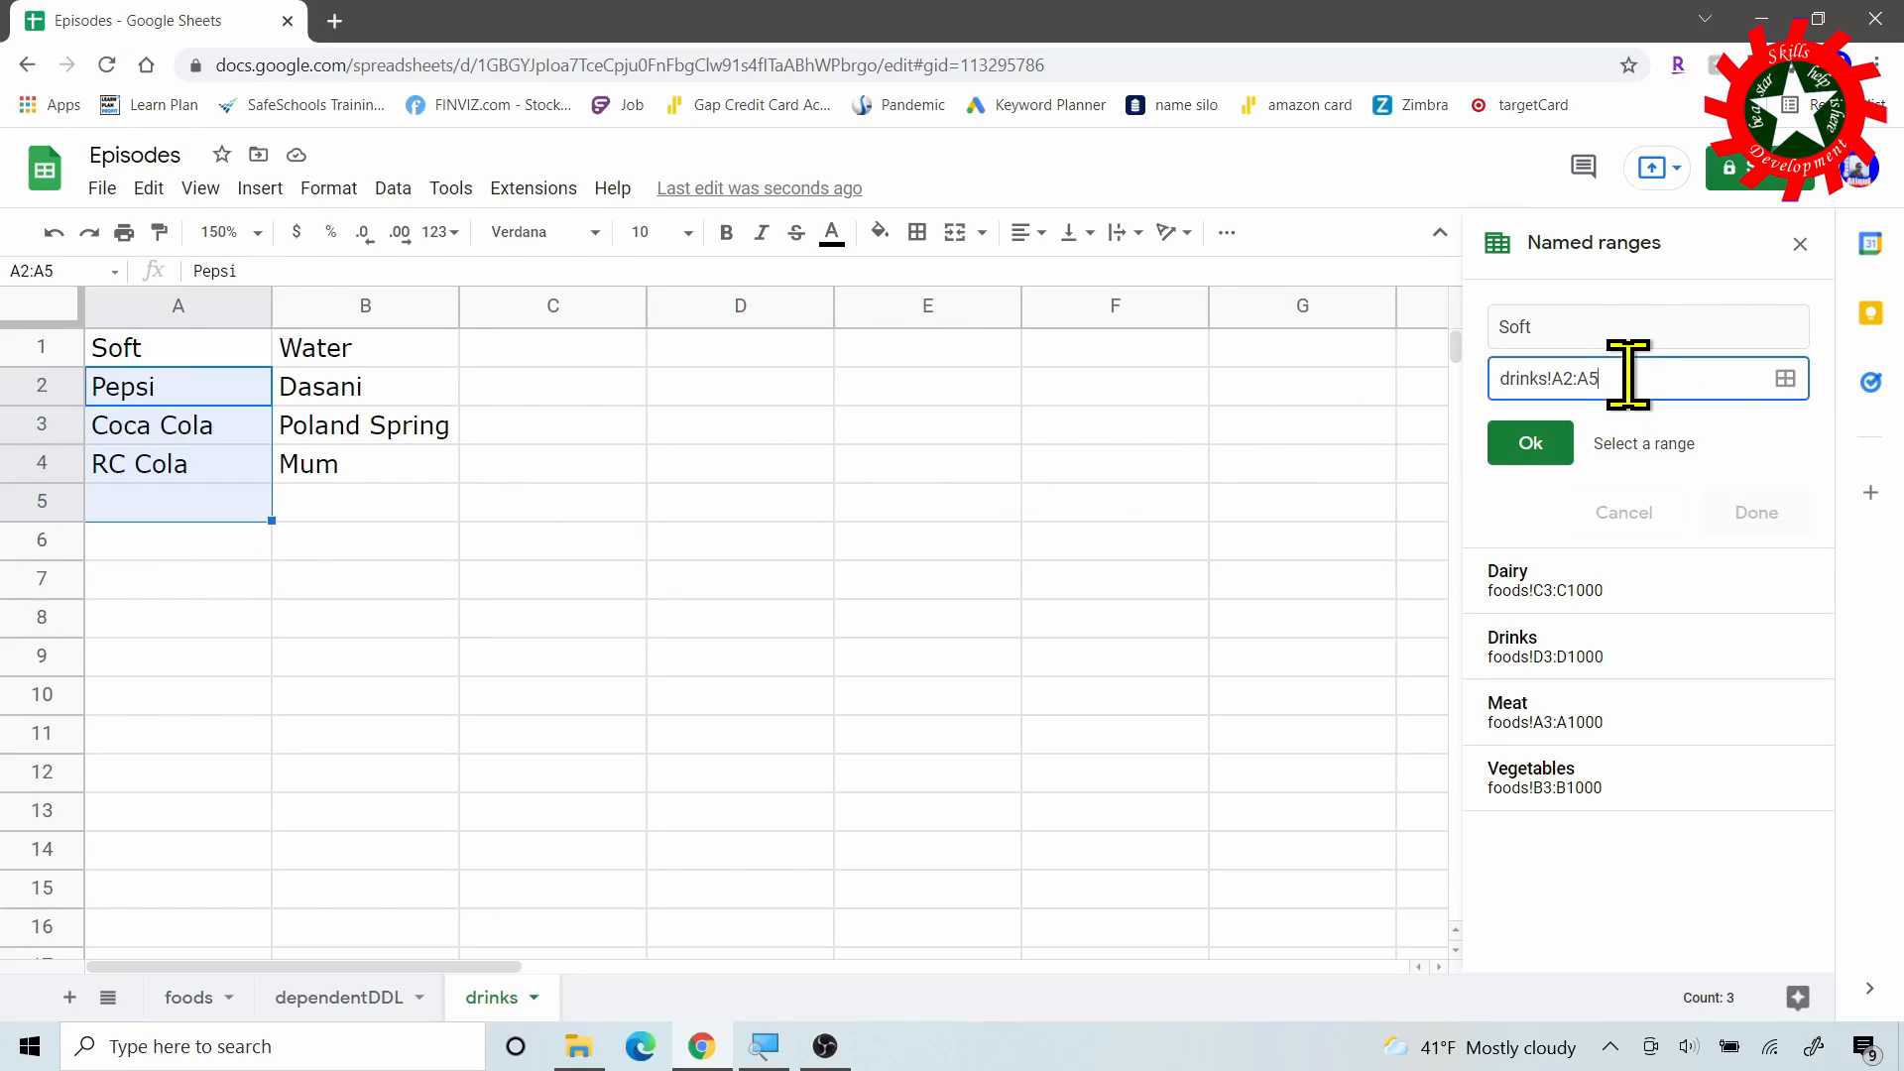
left_click(1537, 443)
left_click(1770, 437)
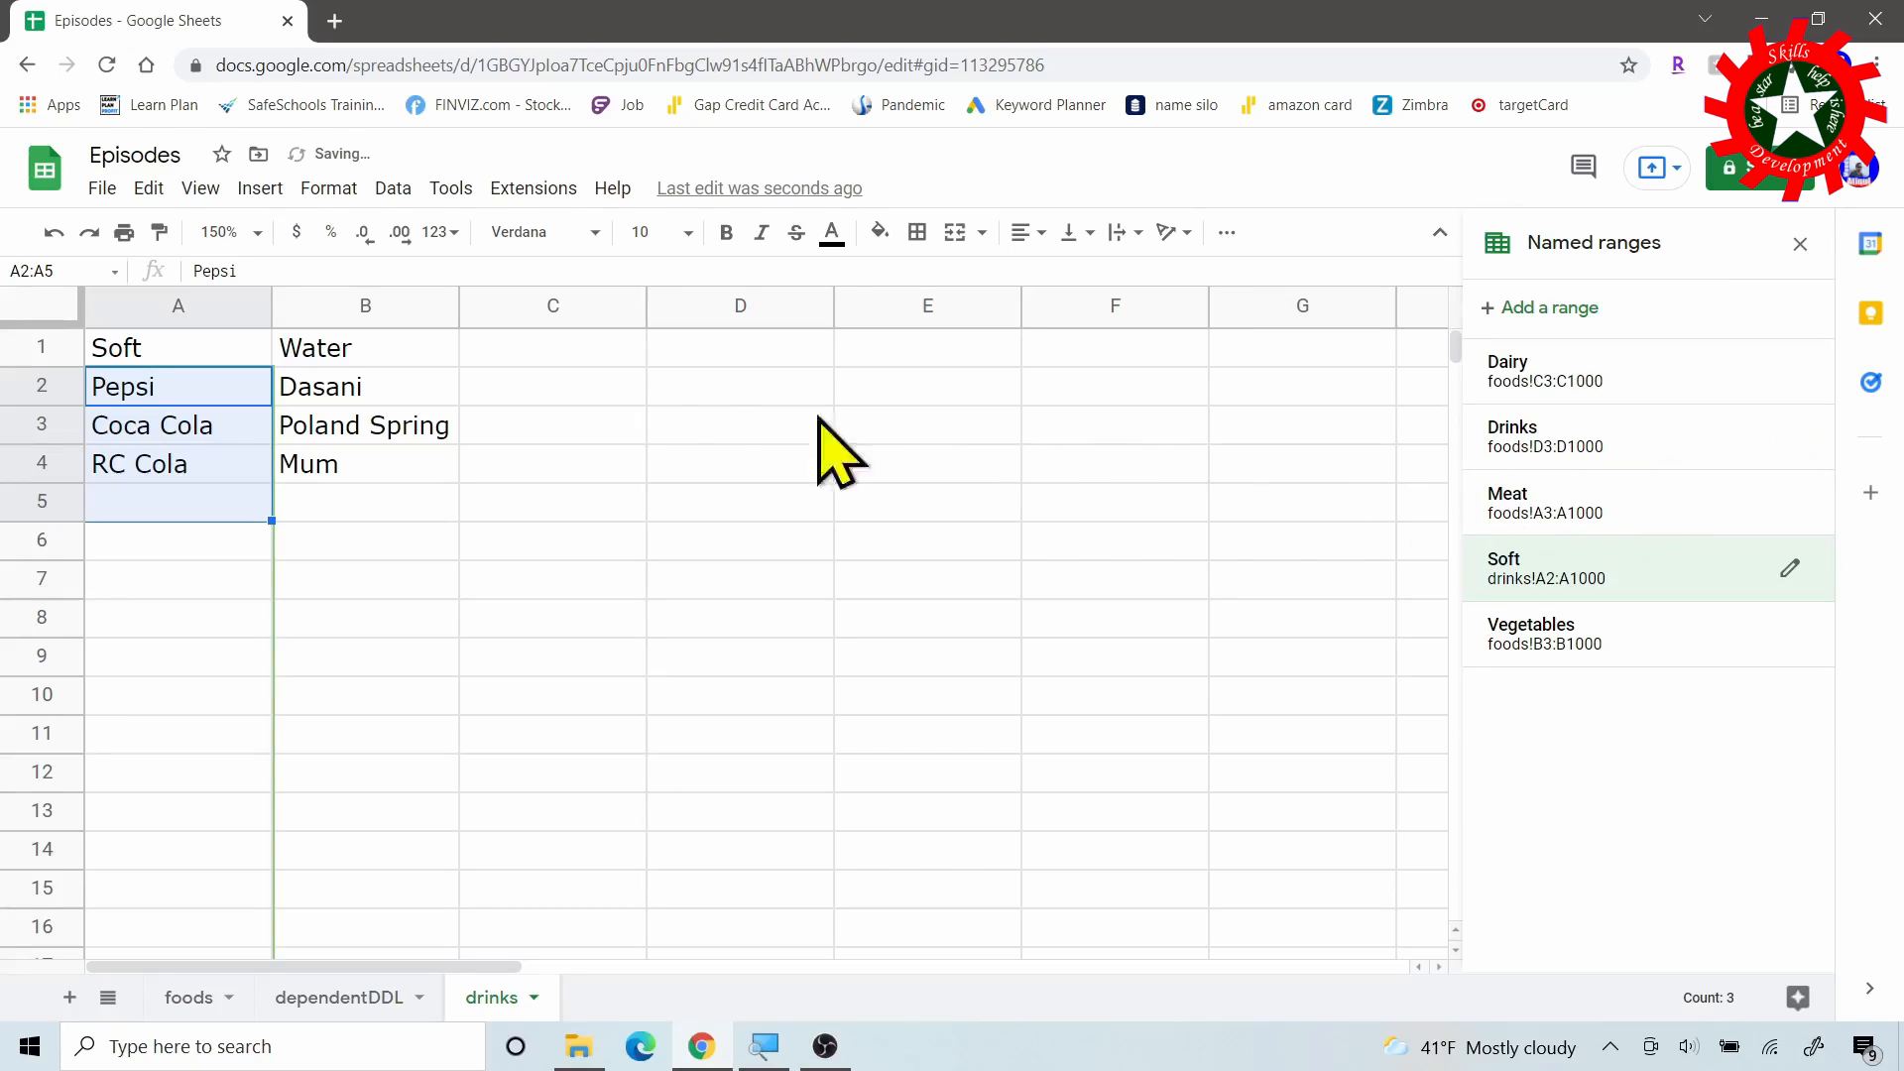
Create a named range called Water covering drinks!B2:B.
left_click(415, 387)
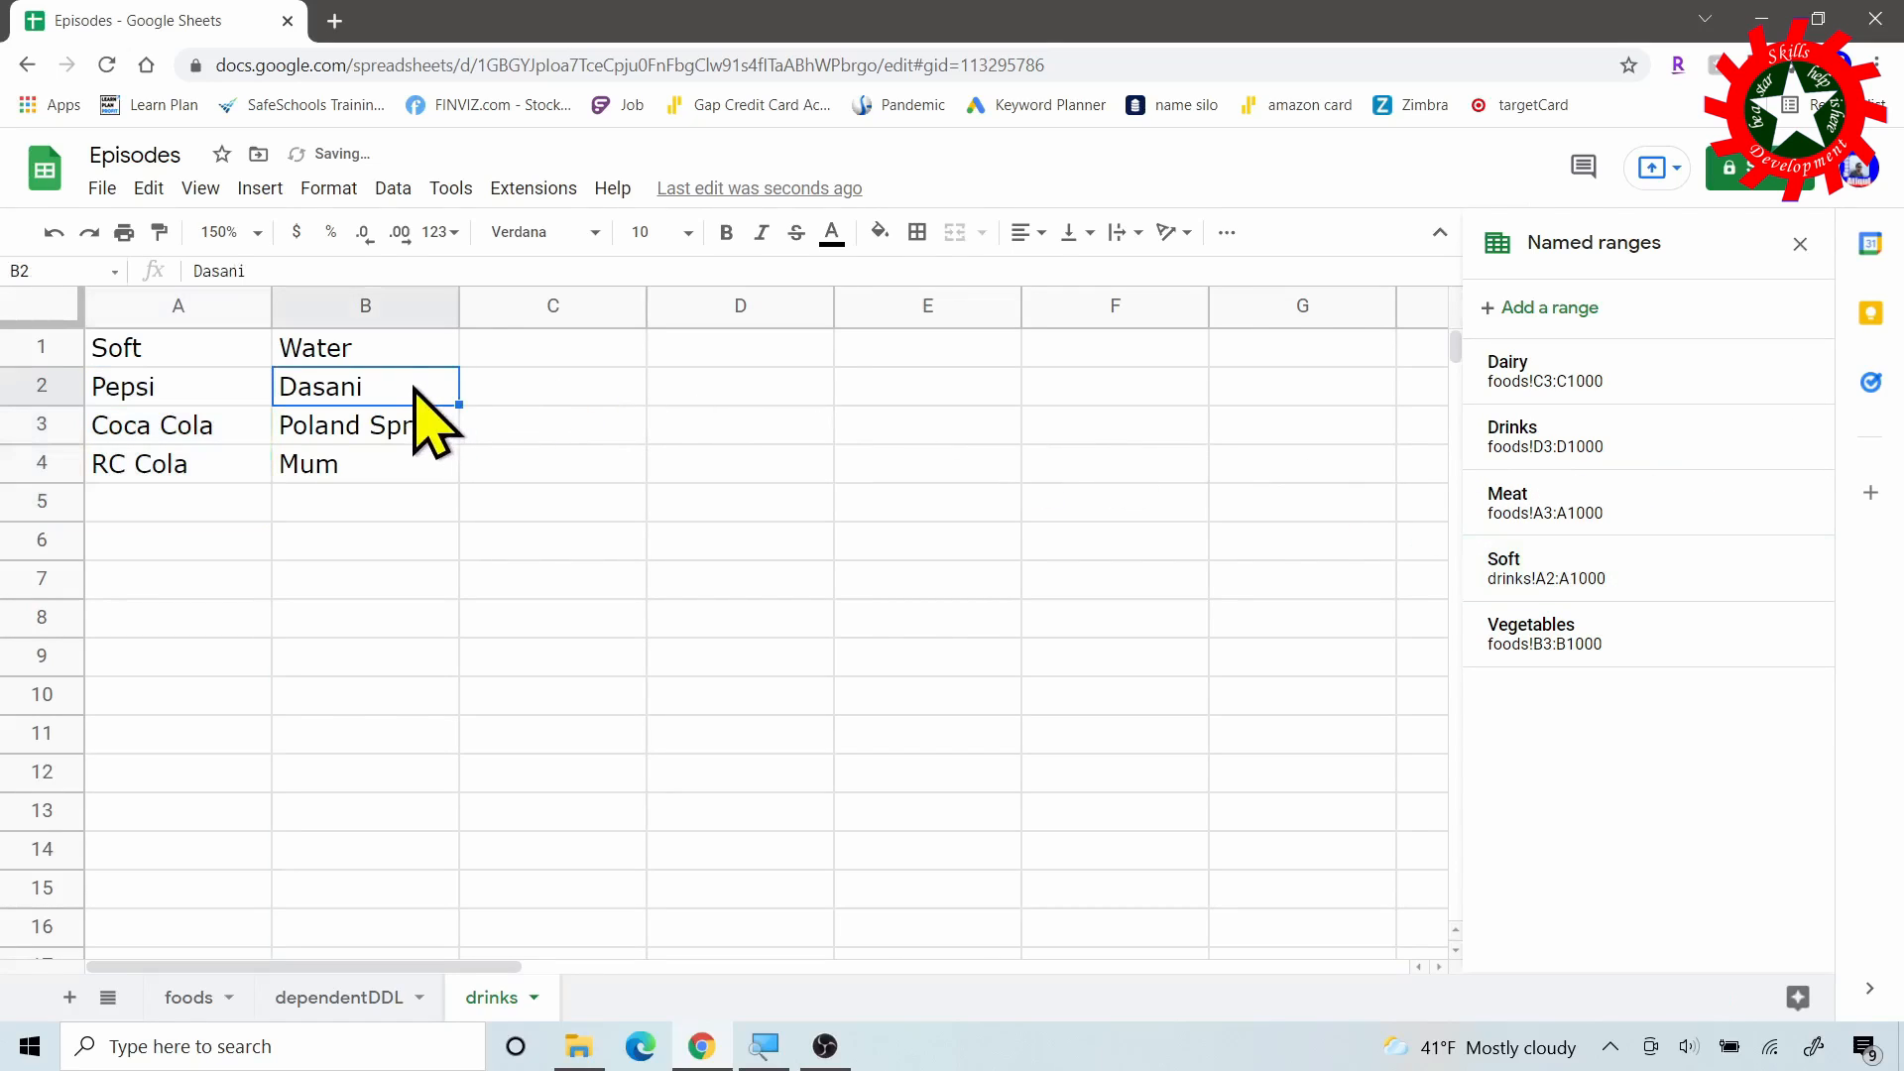
left_click(1552, 307)
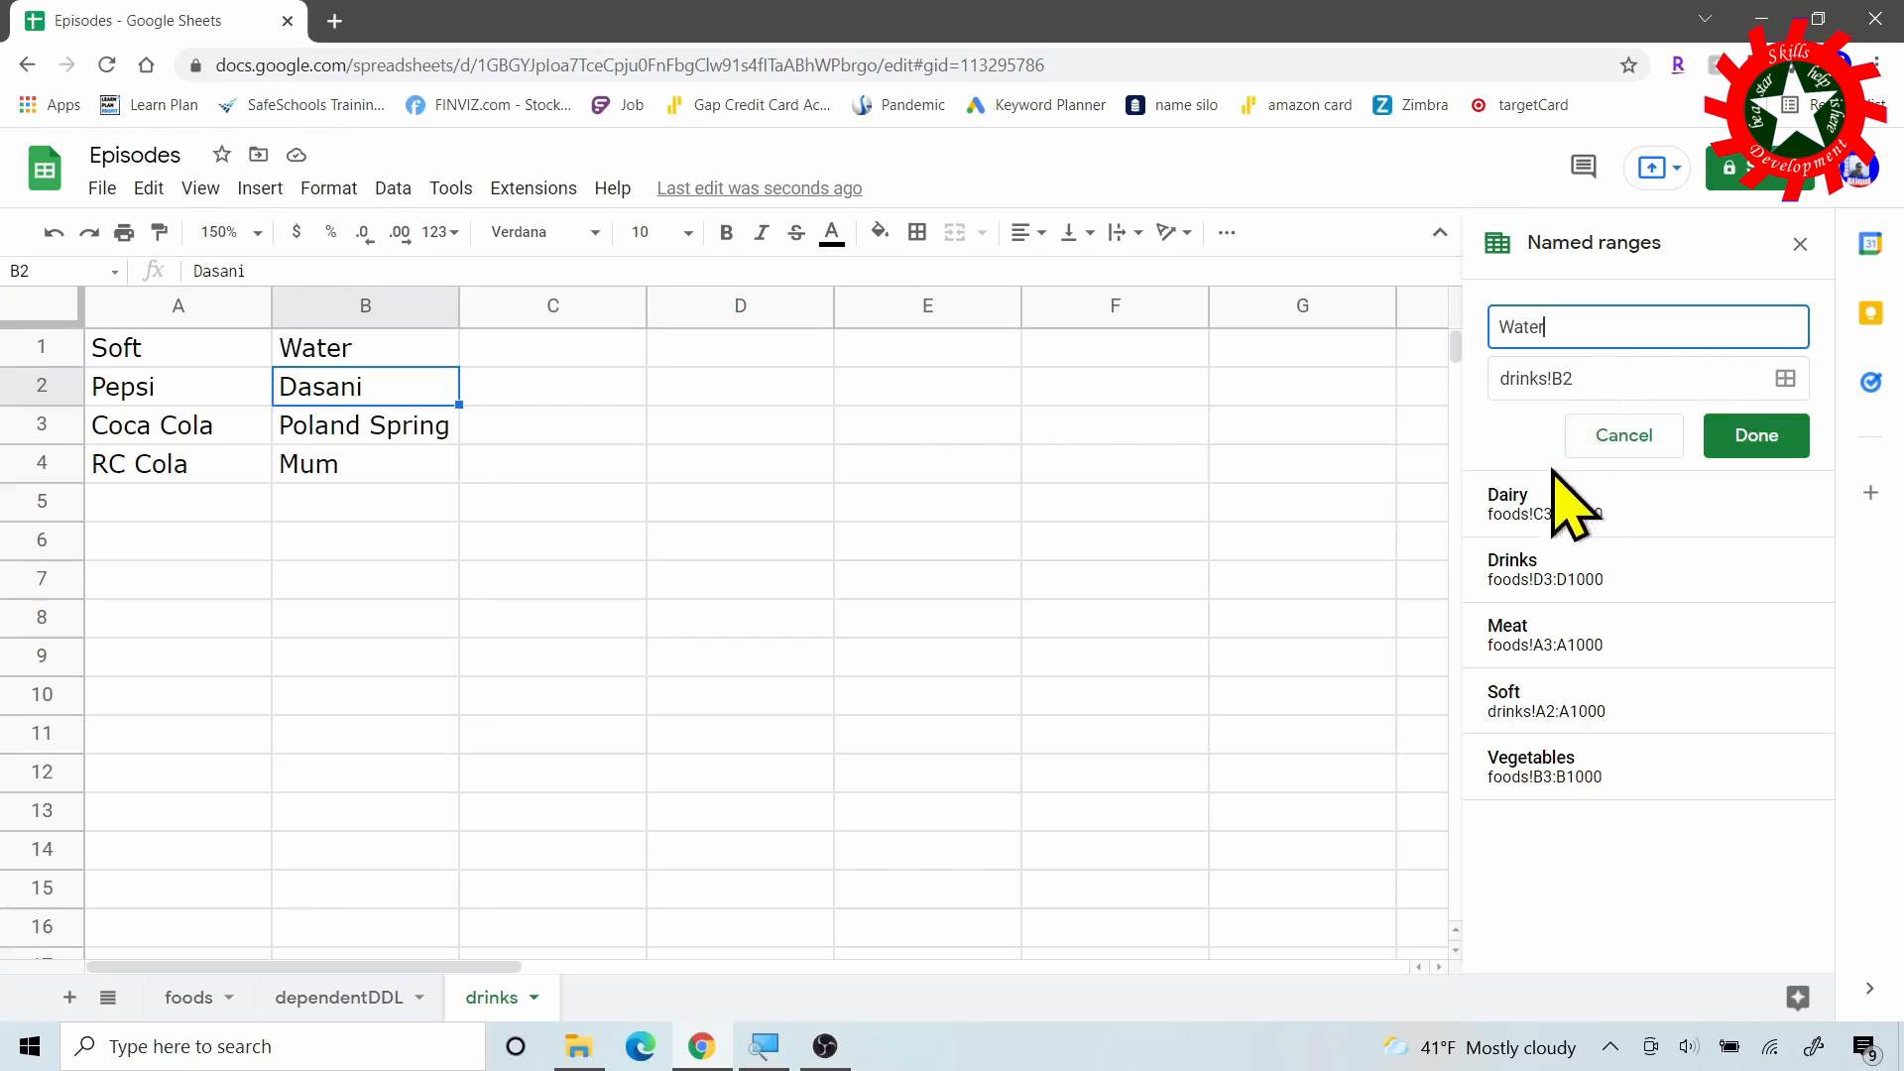
left_click(1606, 383)
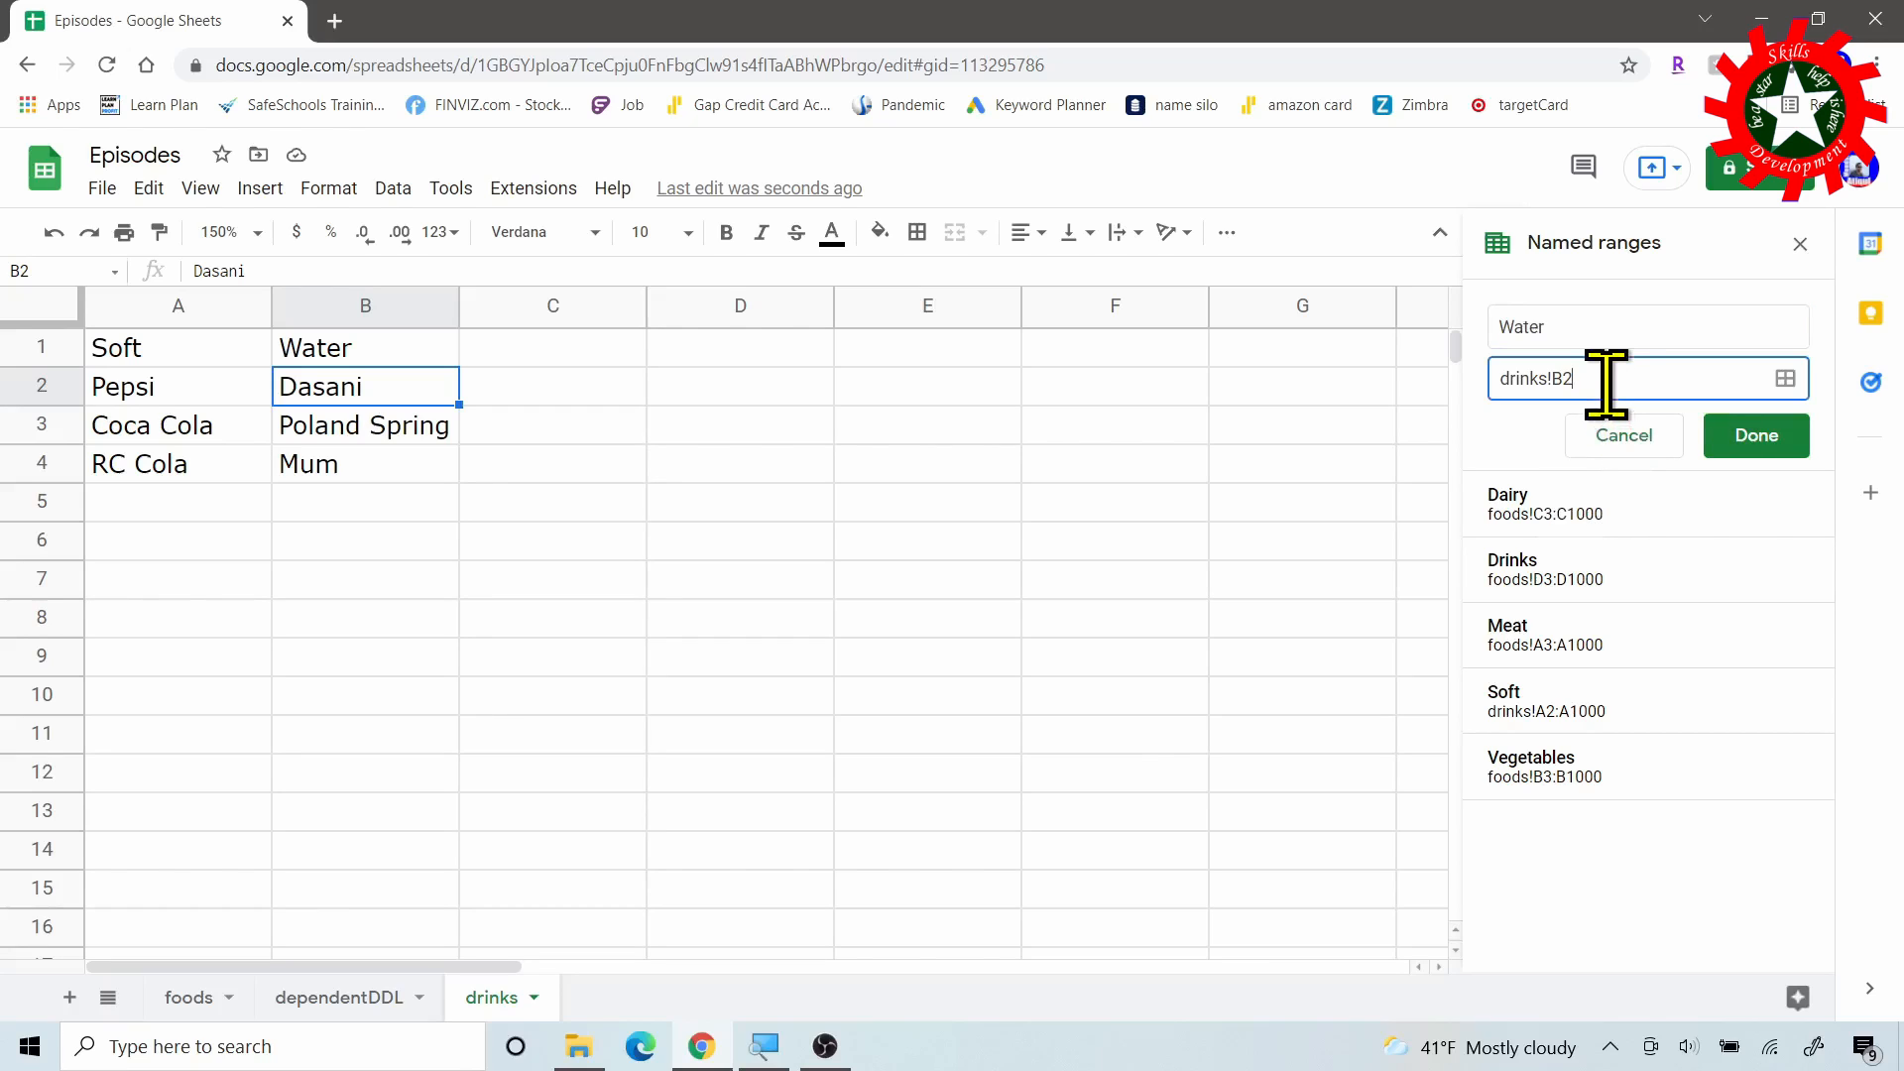
left_click(1786, 378)
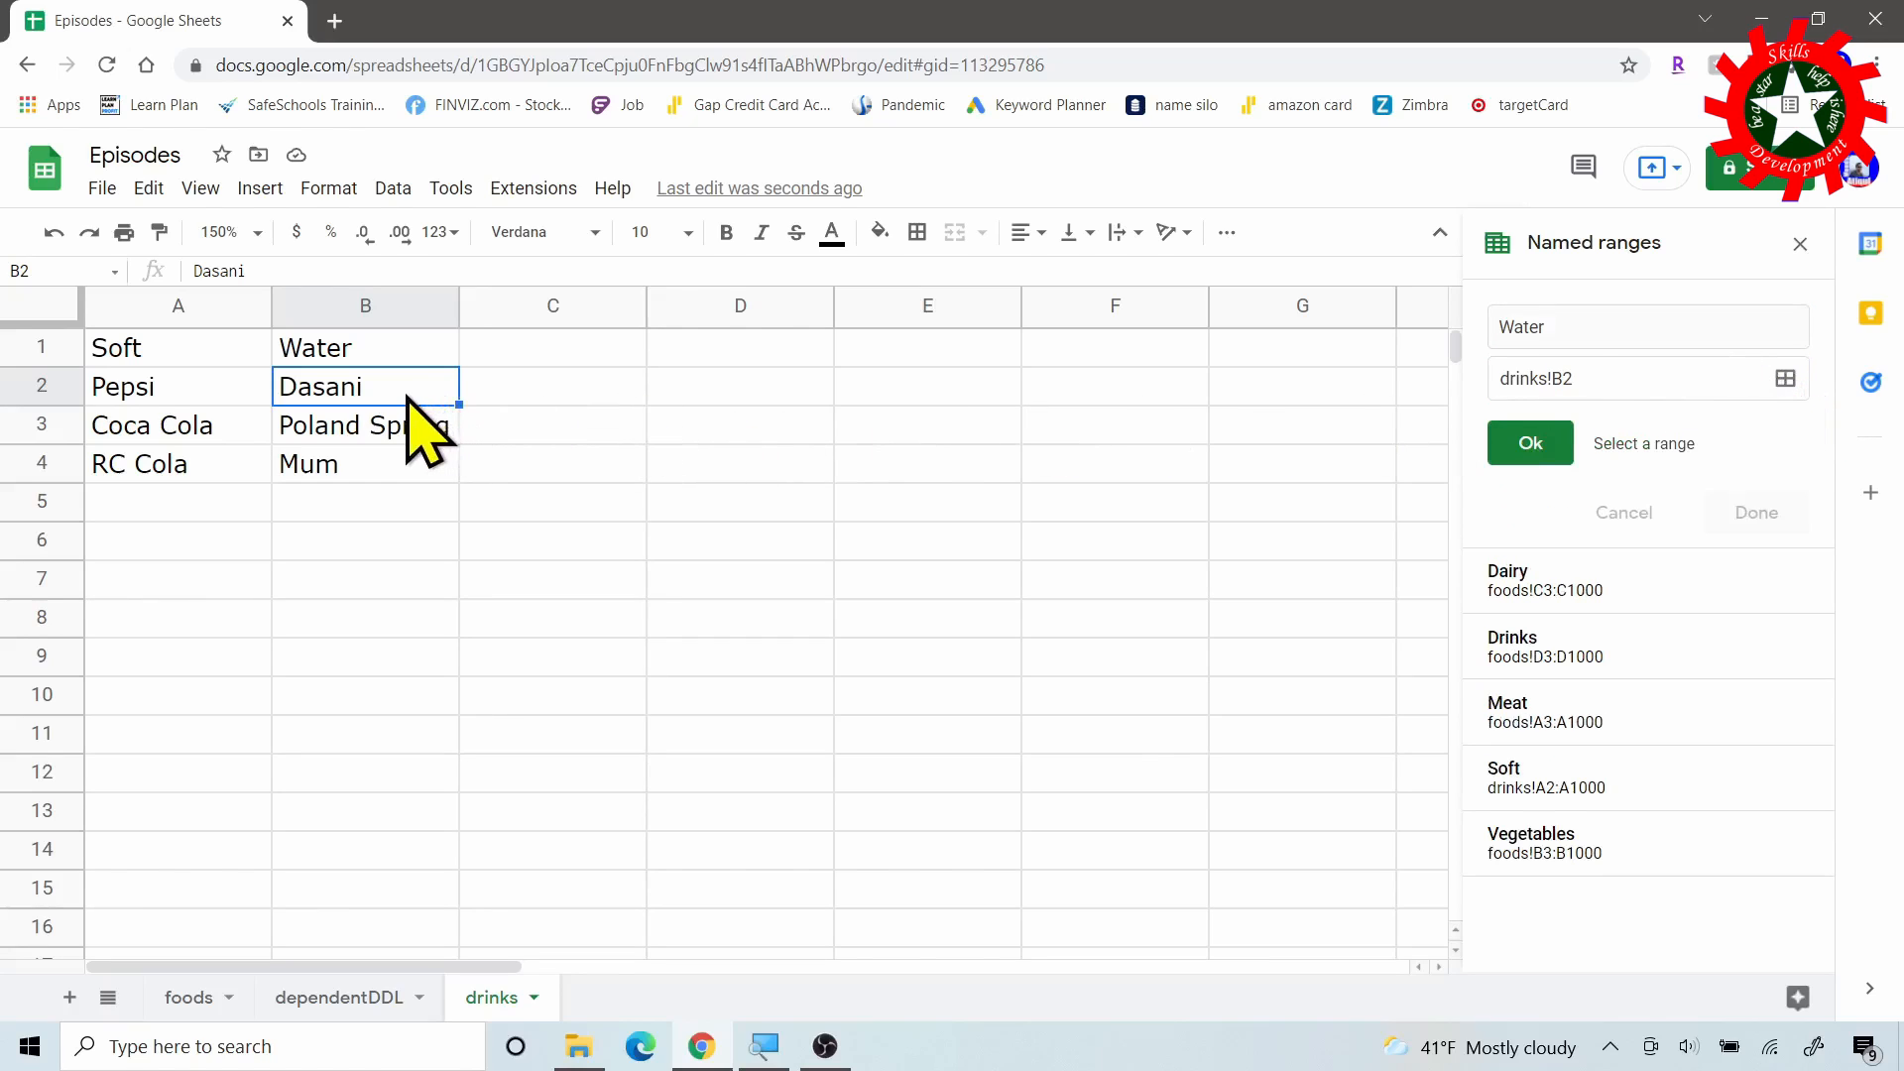
left_click(411, 504, "shift")
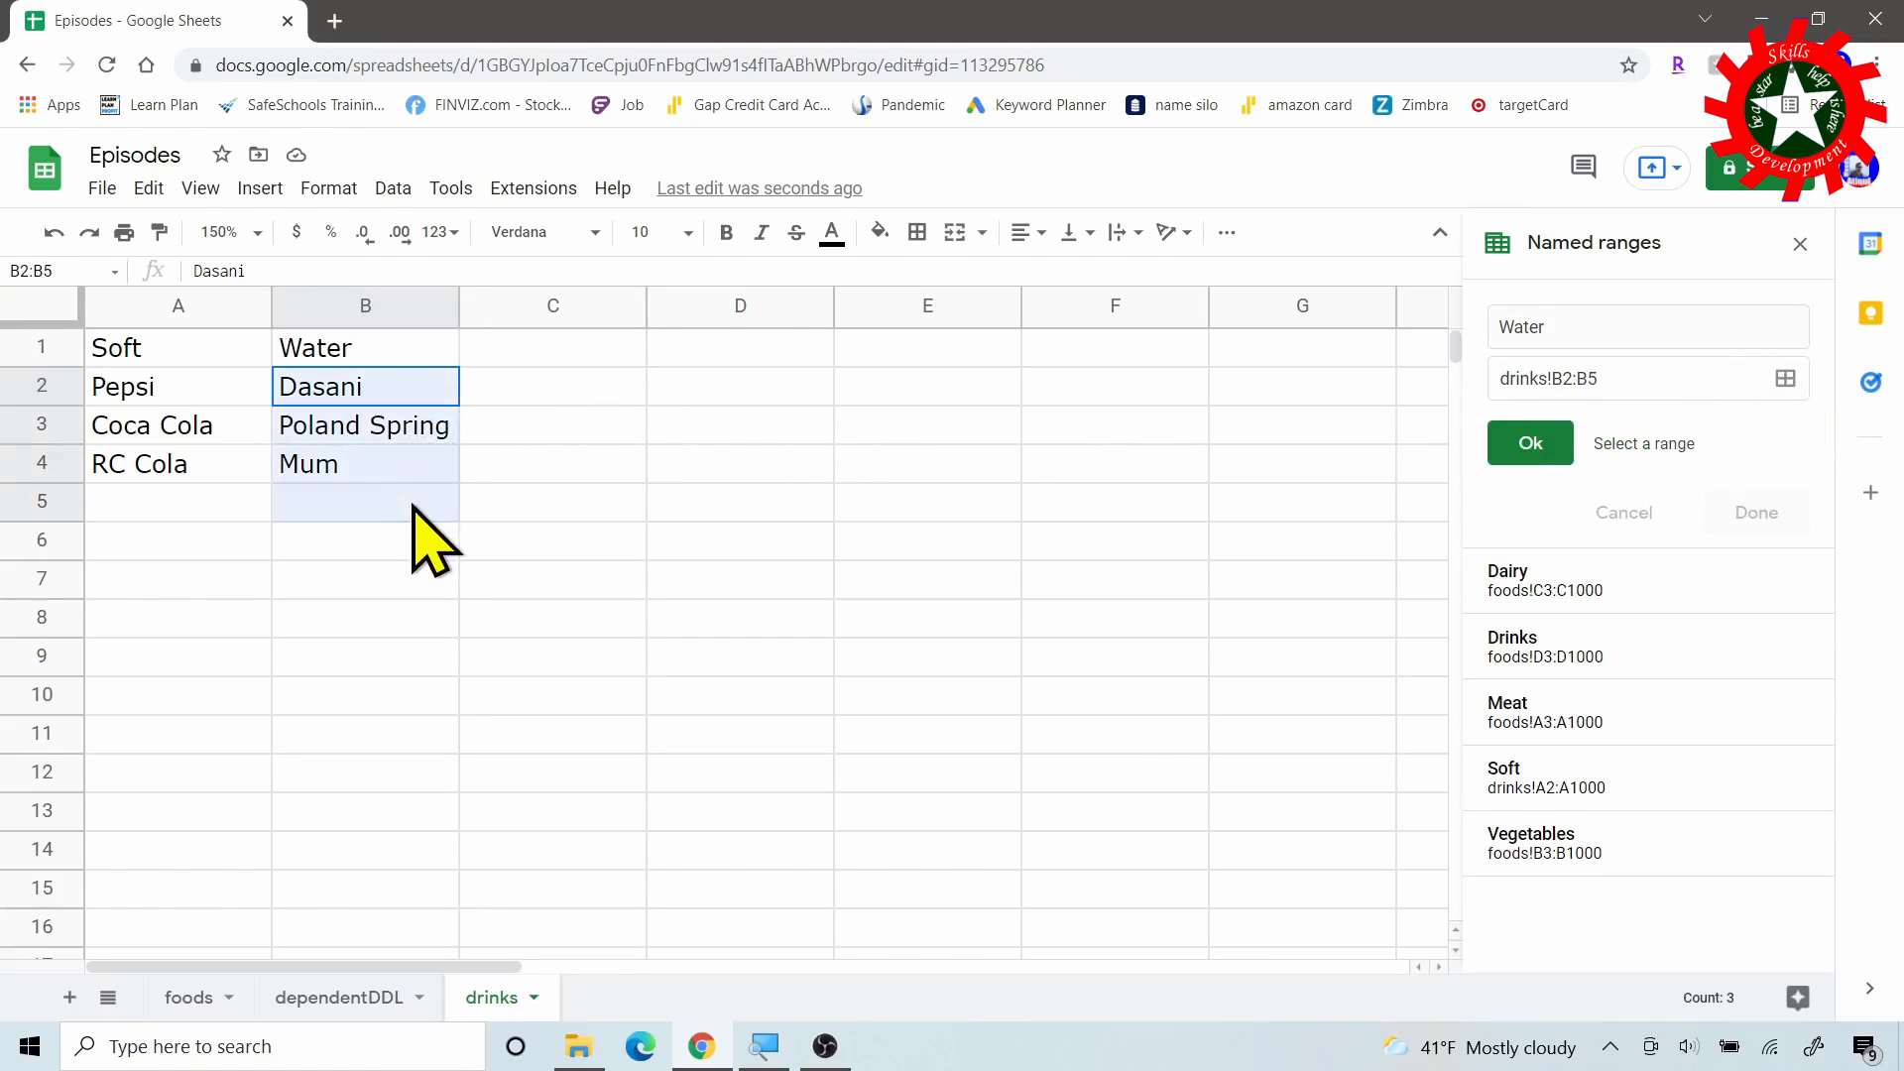
left_click(1601, 378)
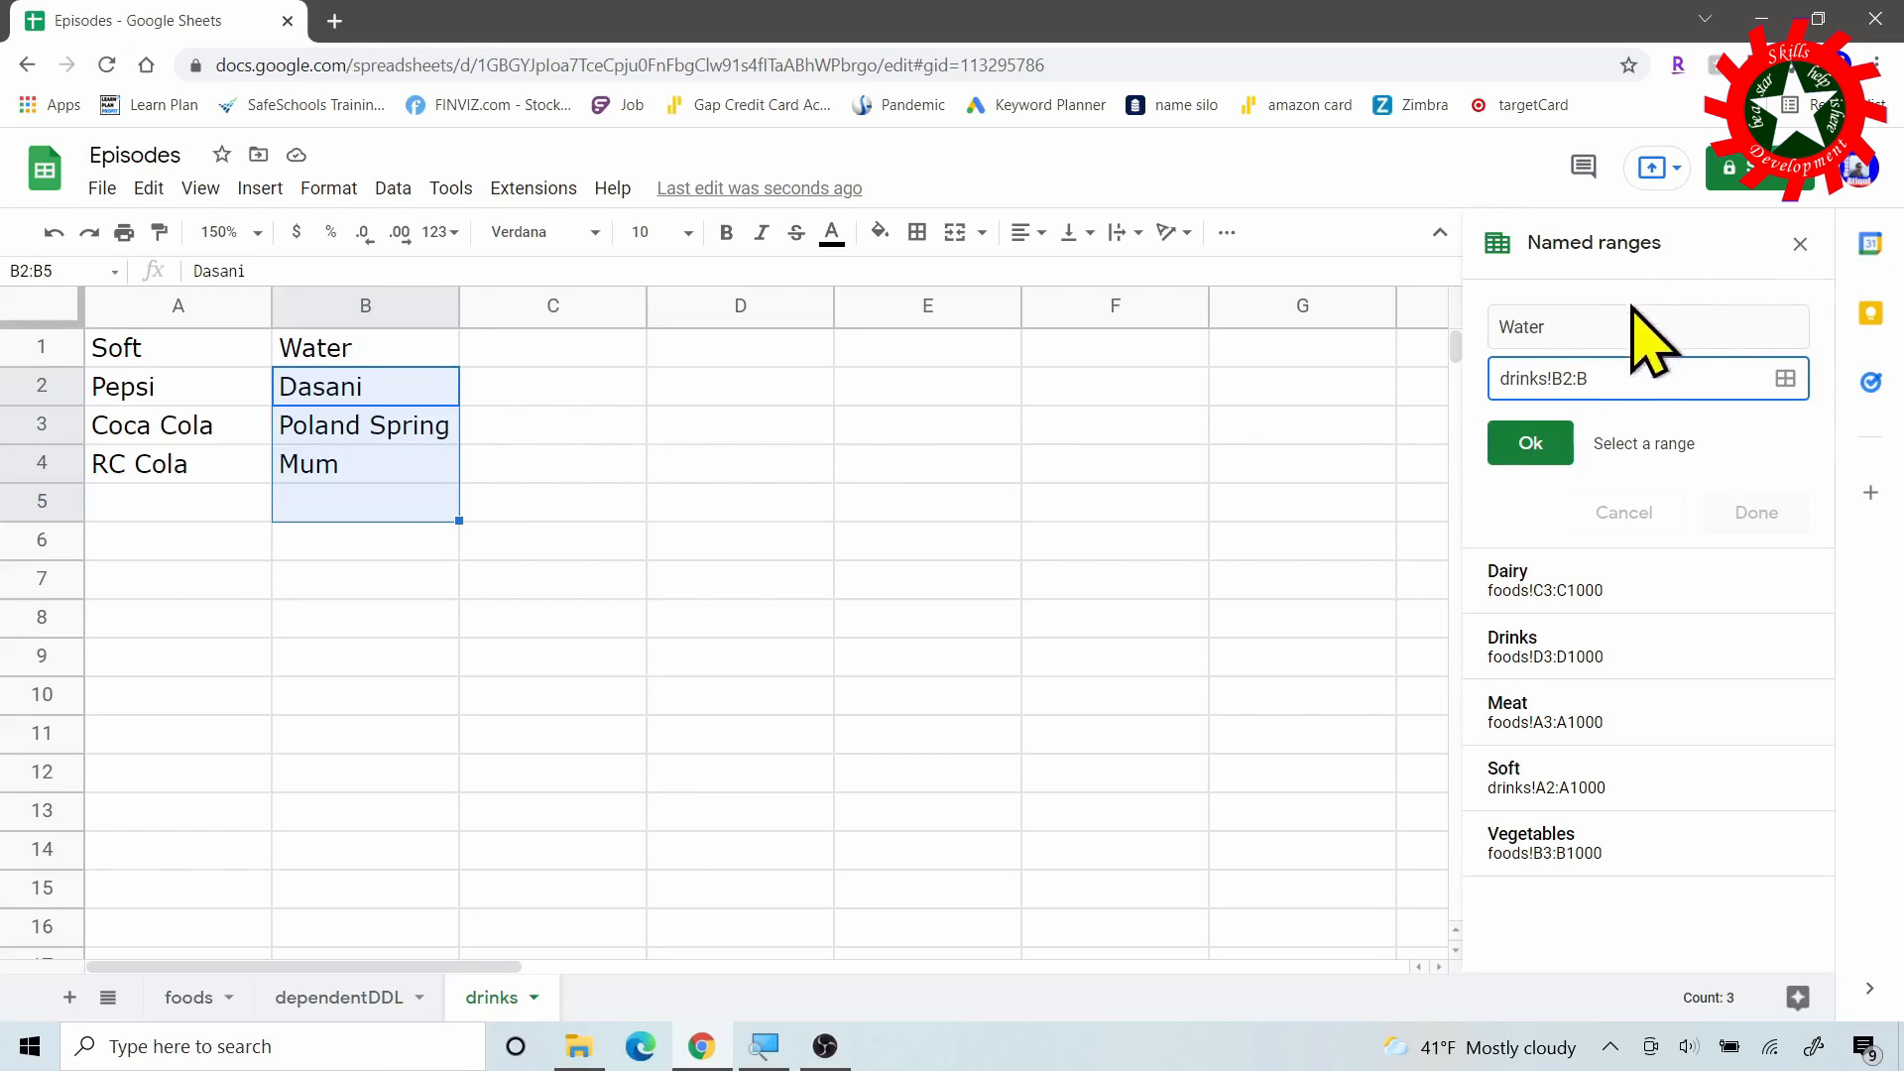
left_click(1527, 443)
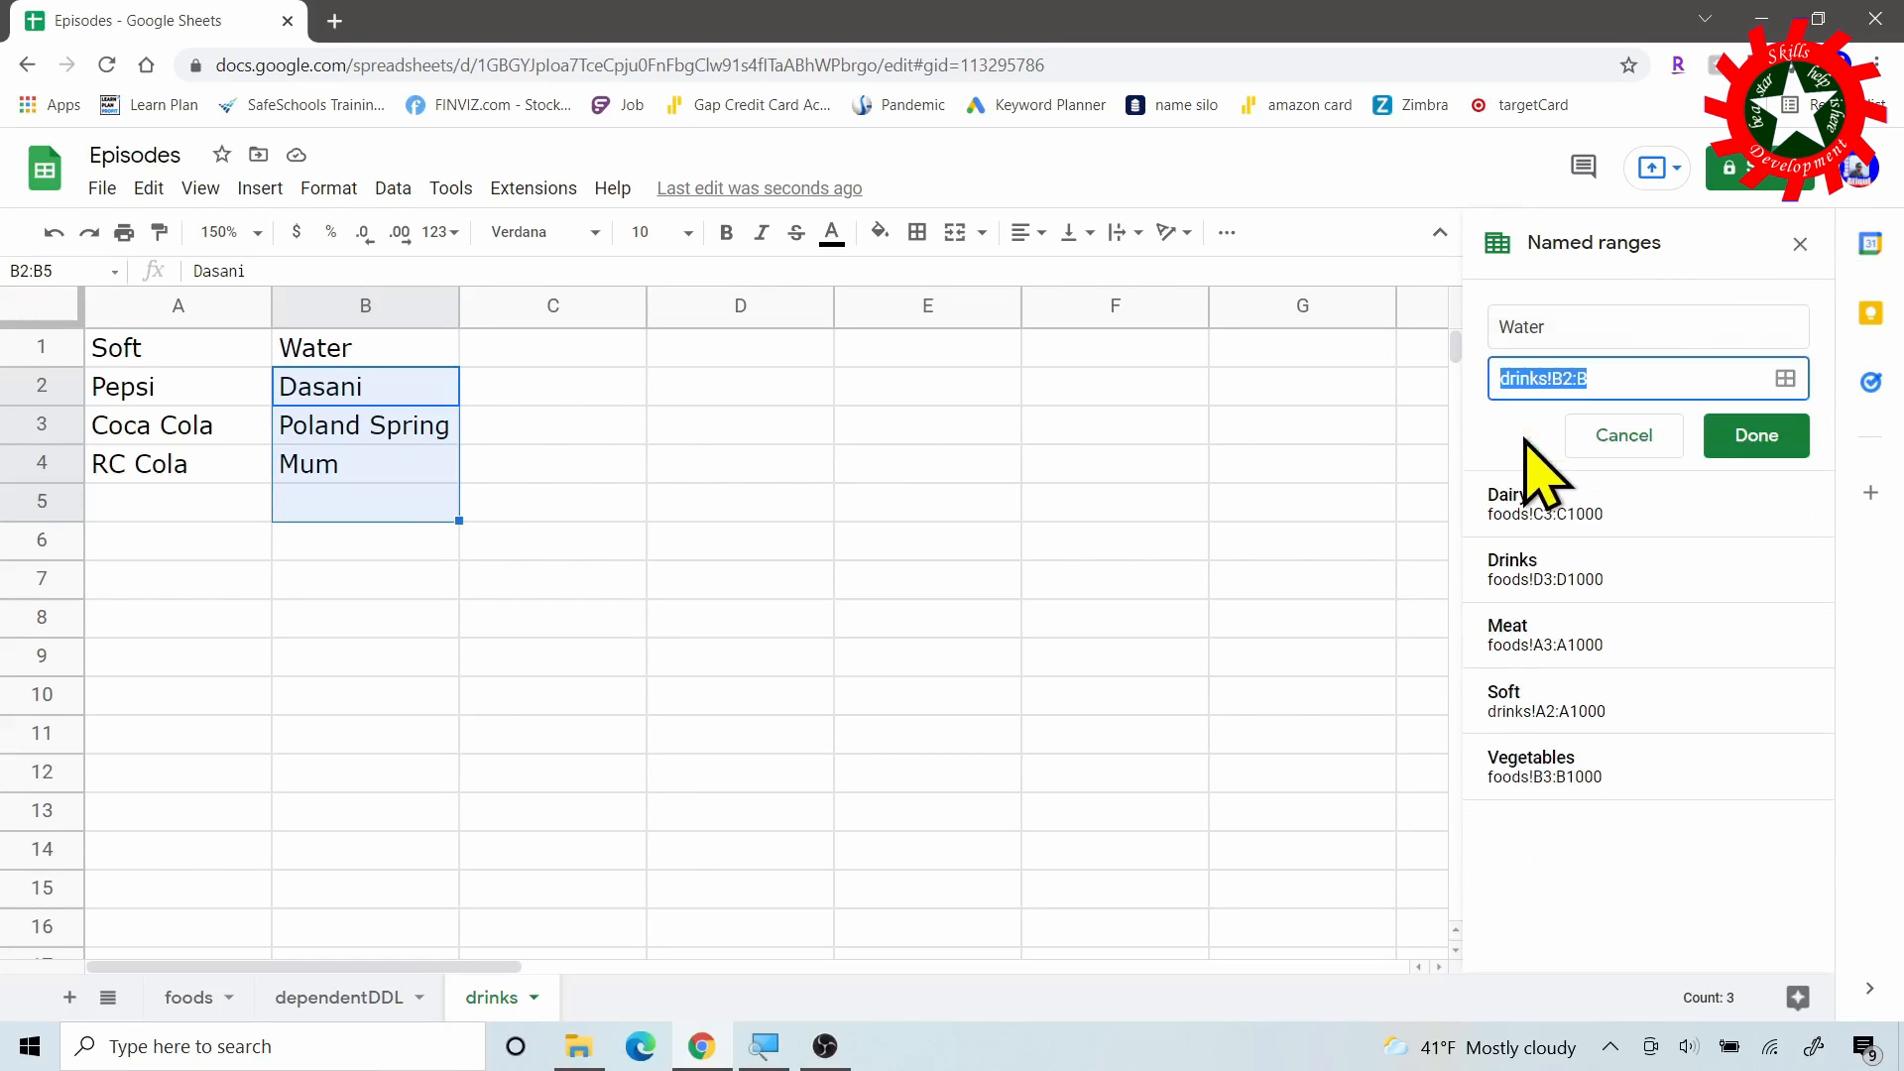
left_click(1775, 454)
Choose Water as the item in B2 of the dependentDDL sheet and check the transposed row on the drinks sheet.
left_click(397, 997)
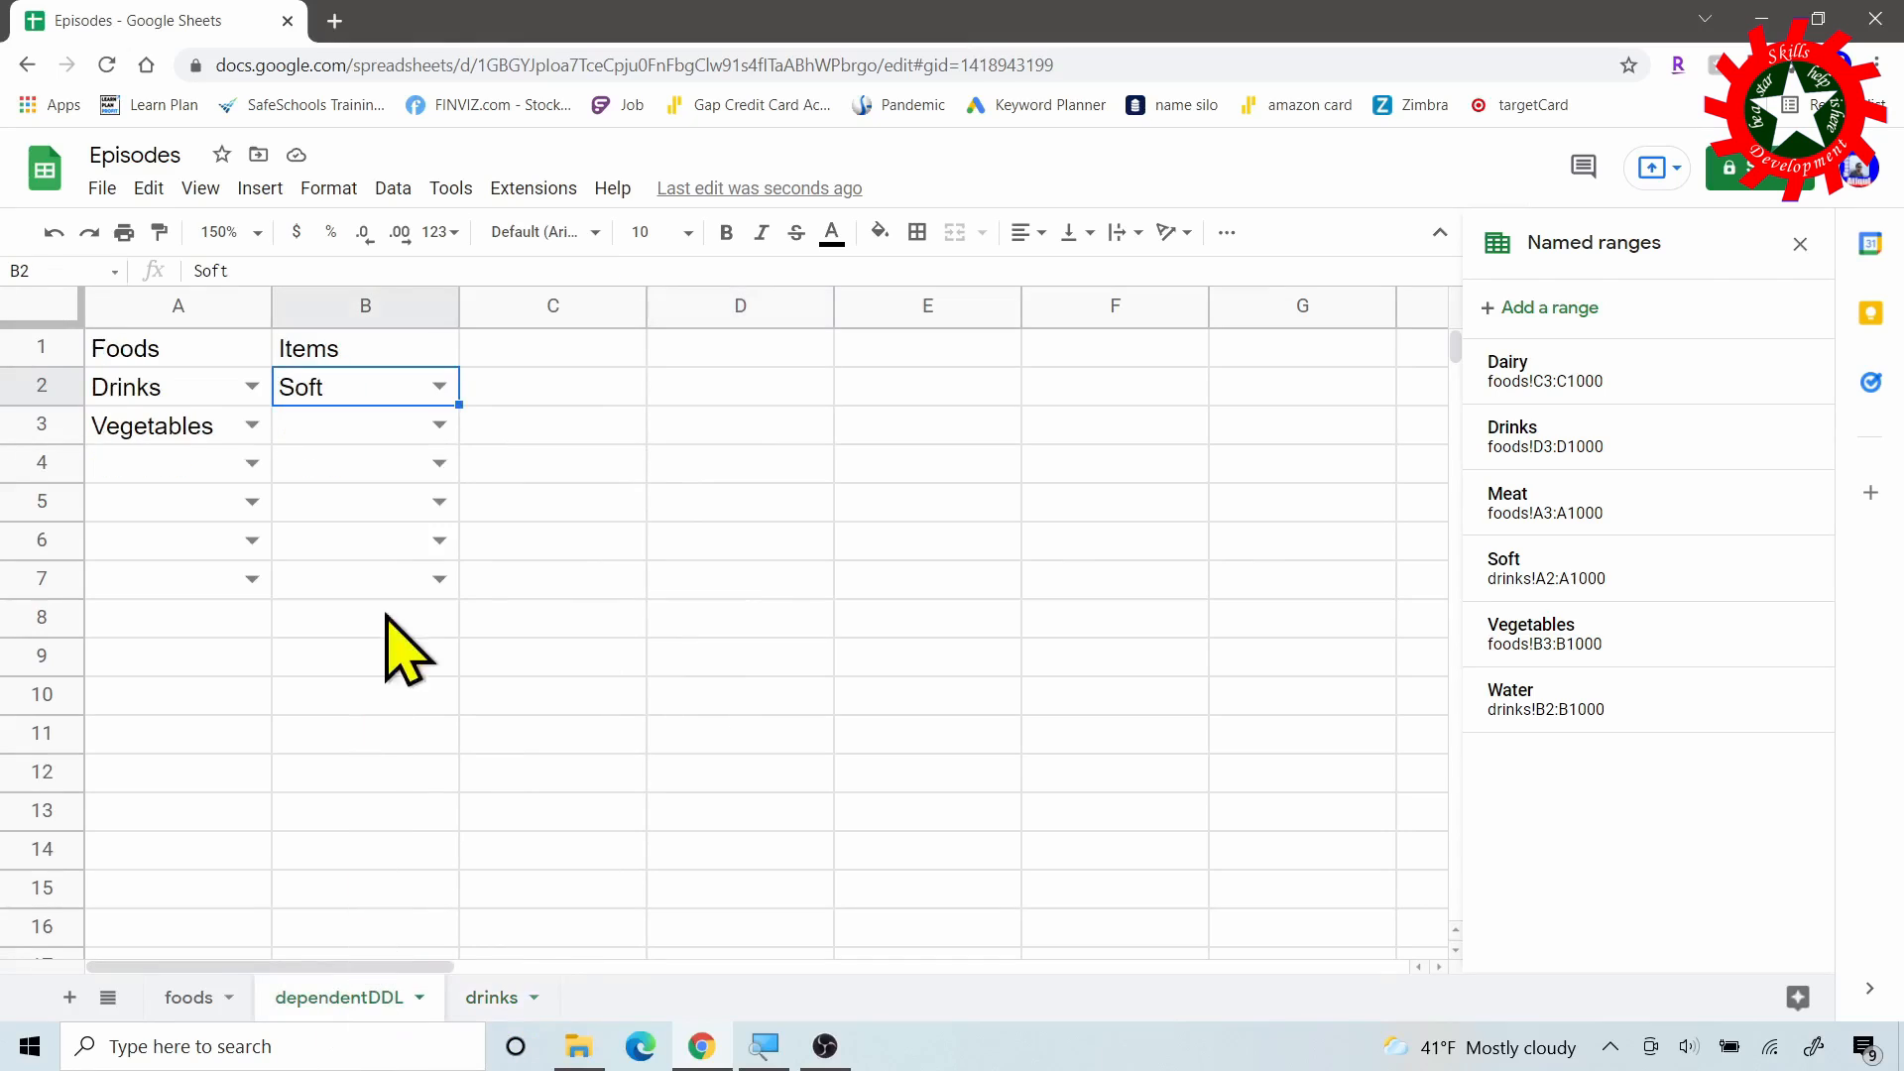
left_click(439, 385)
left_click(331, 458)
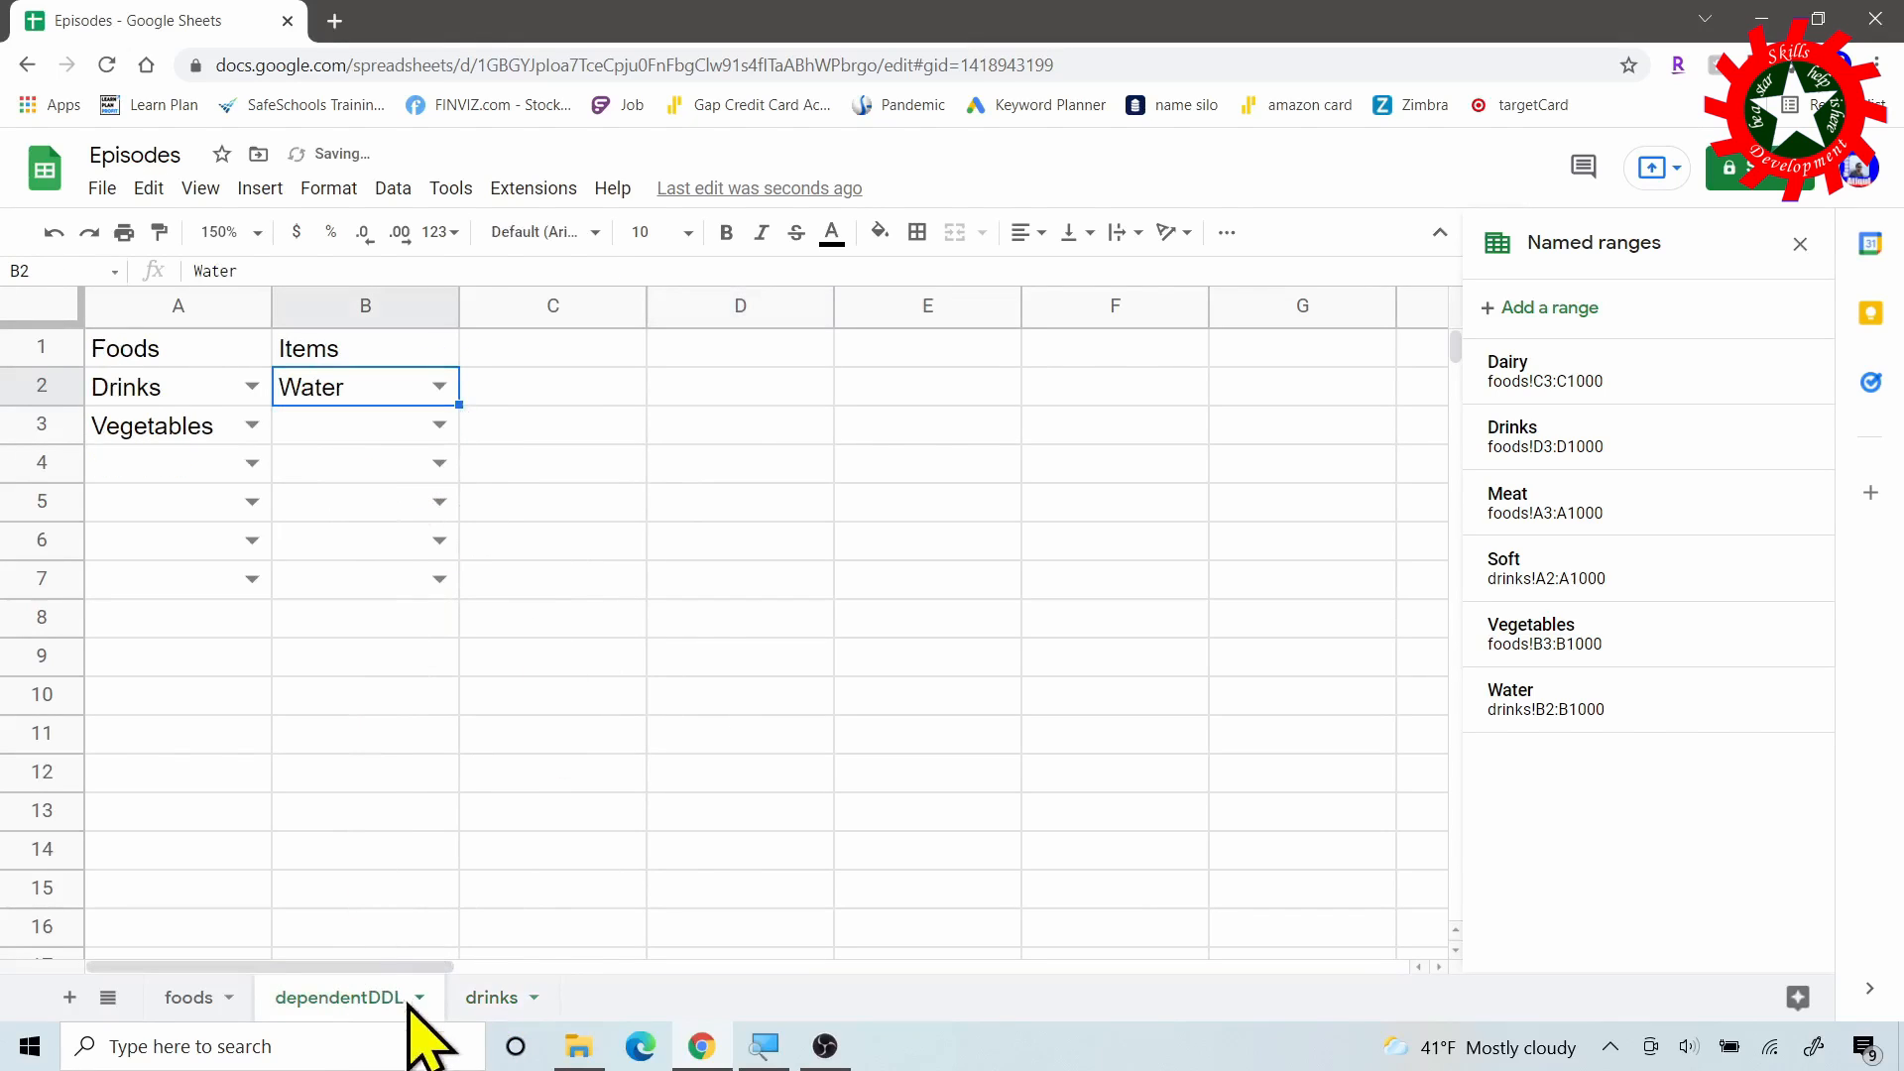
left_click(478, 995)
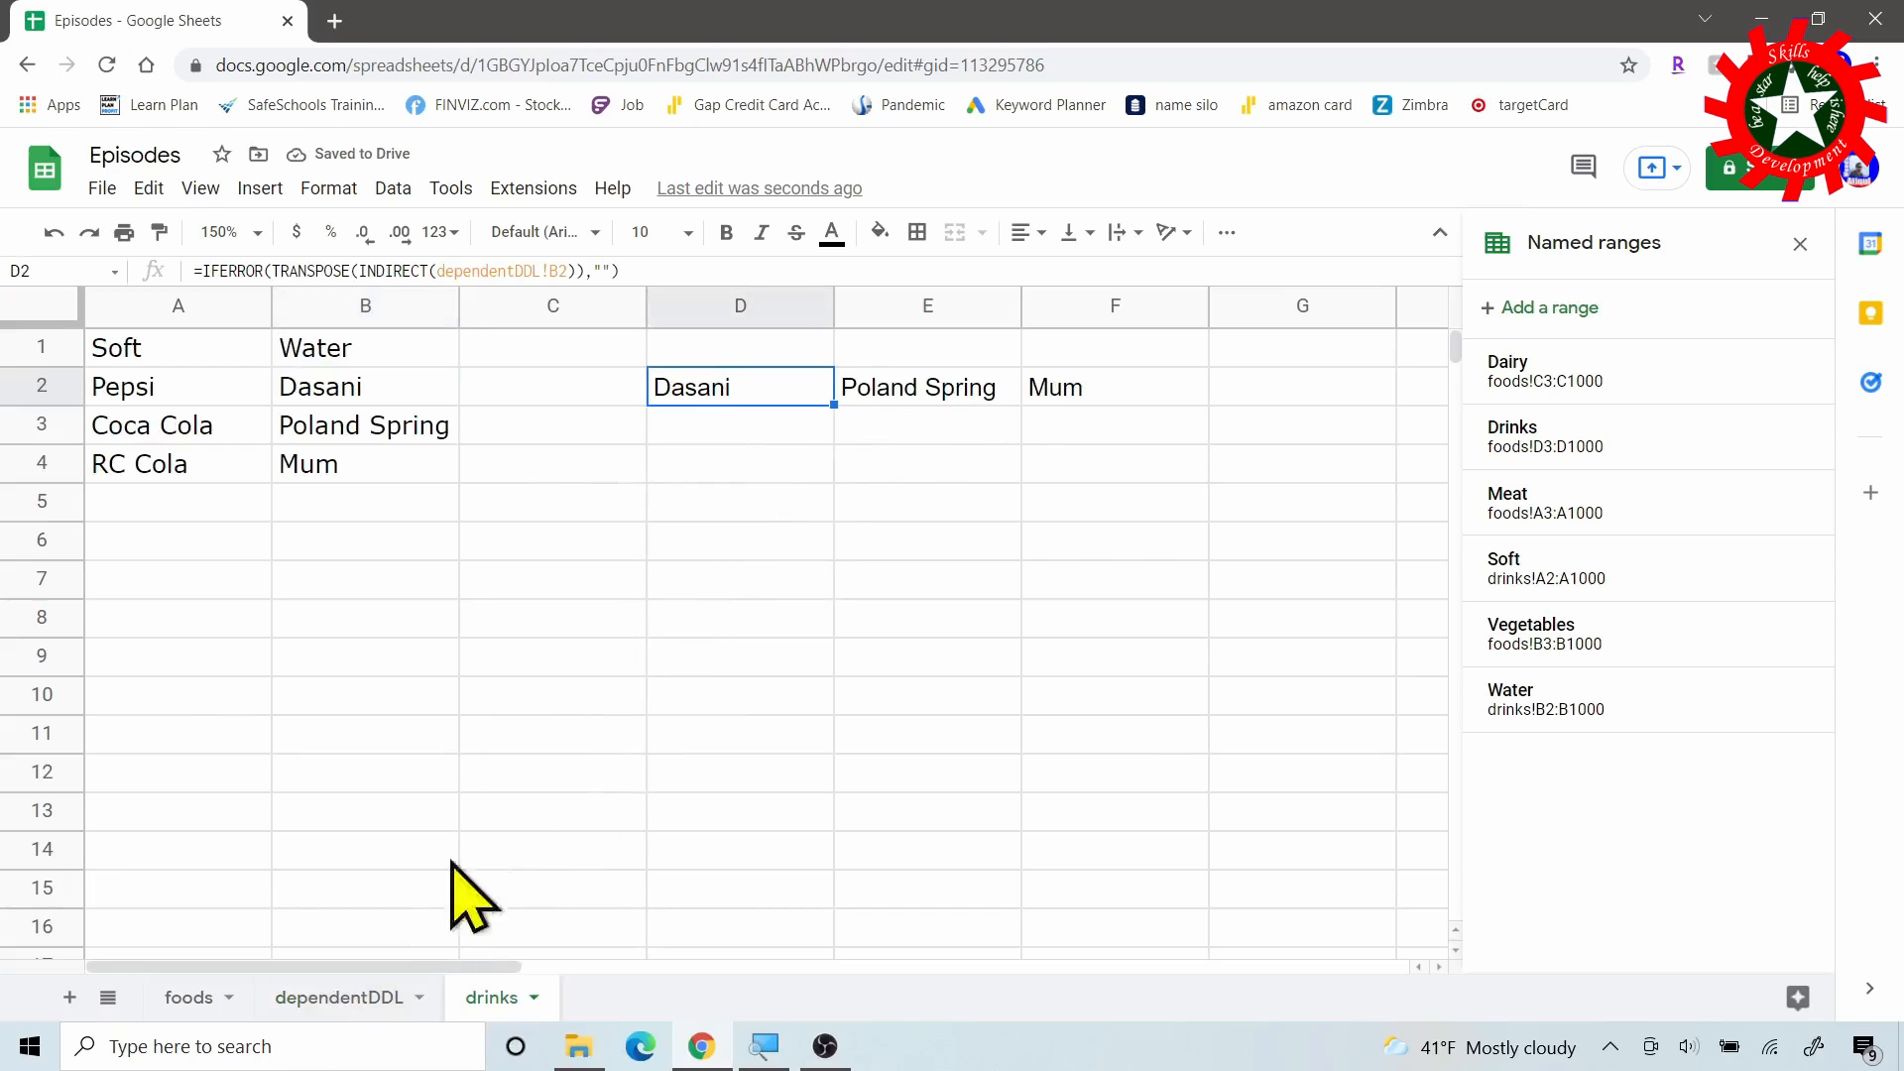
Add list-from-a-range data validation to C2 of the dependentDDL sheet, using drinks!D2:F2 as the source.
left_click(340, 996)
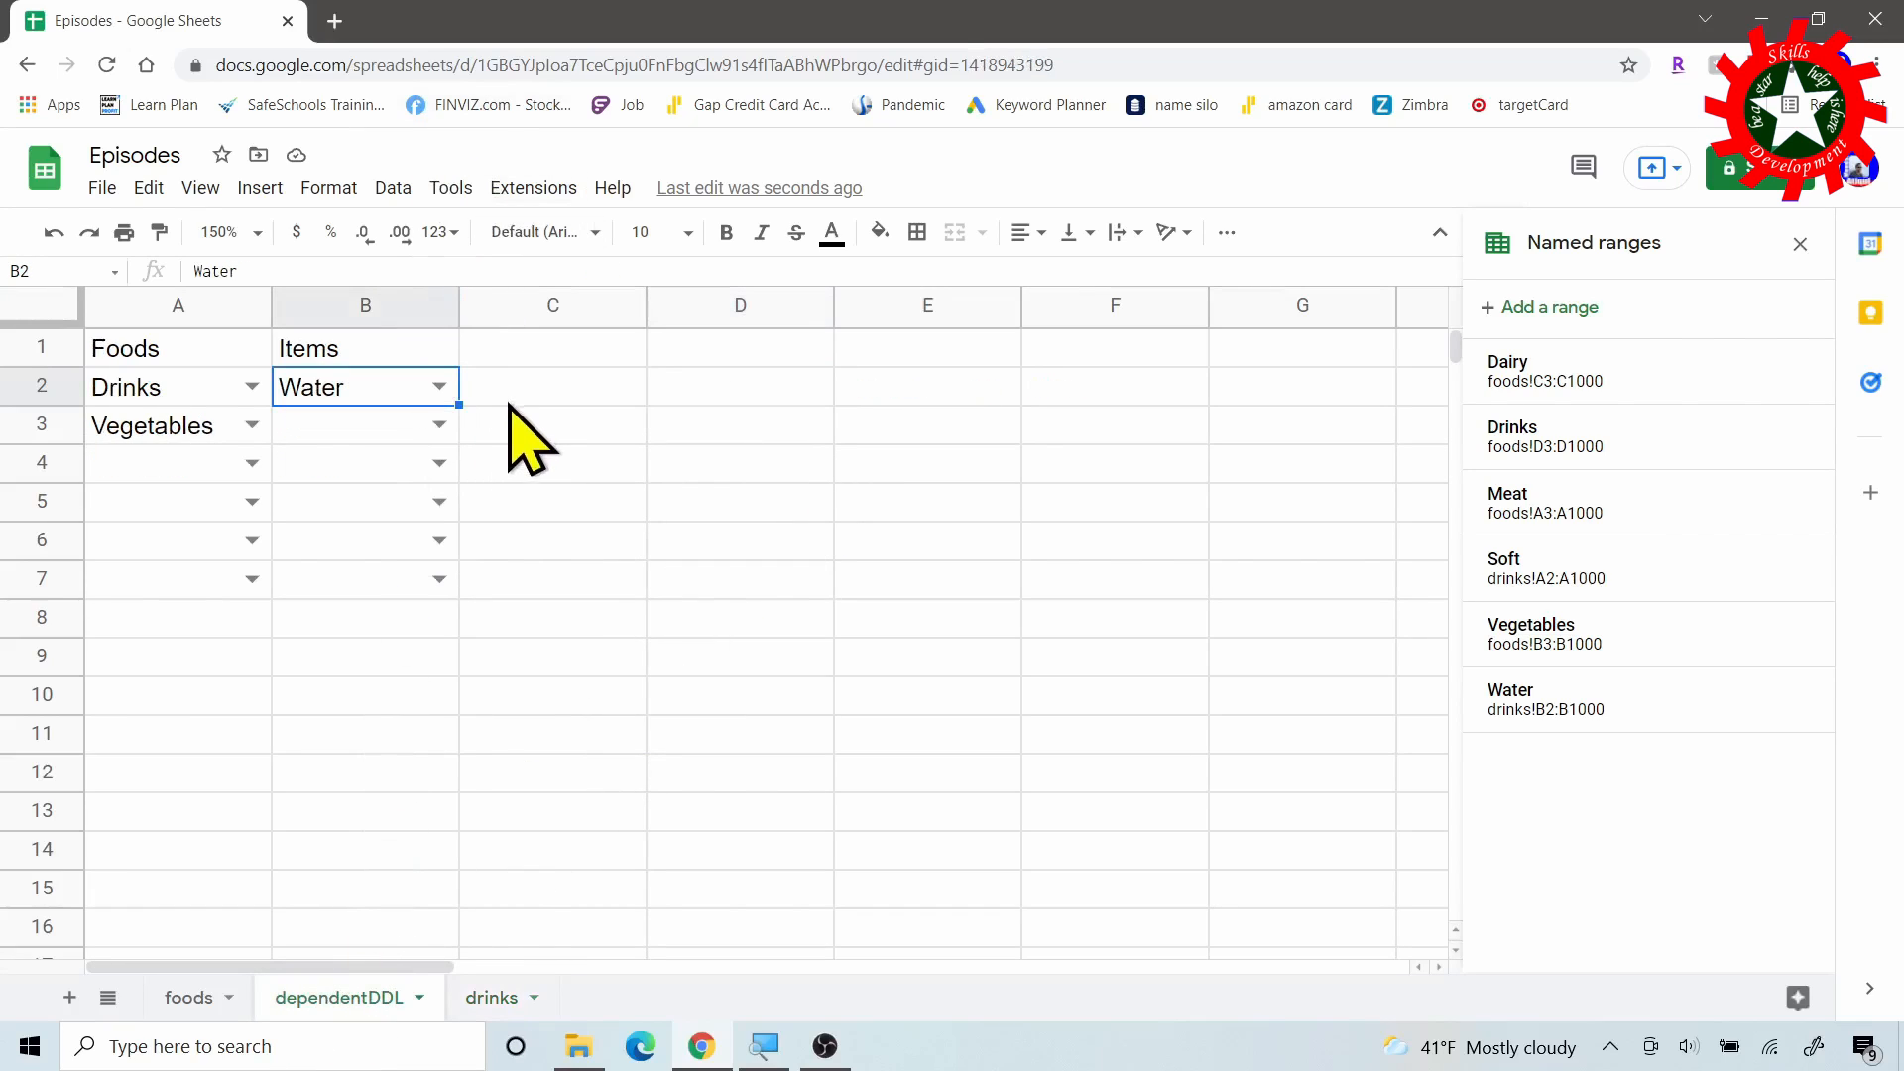
left_click(531, 395)
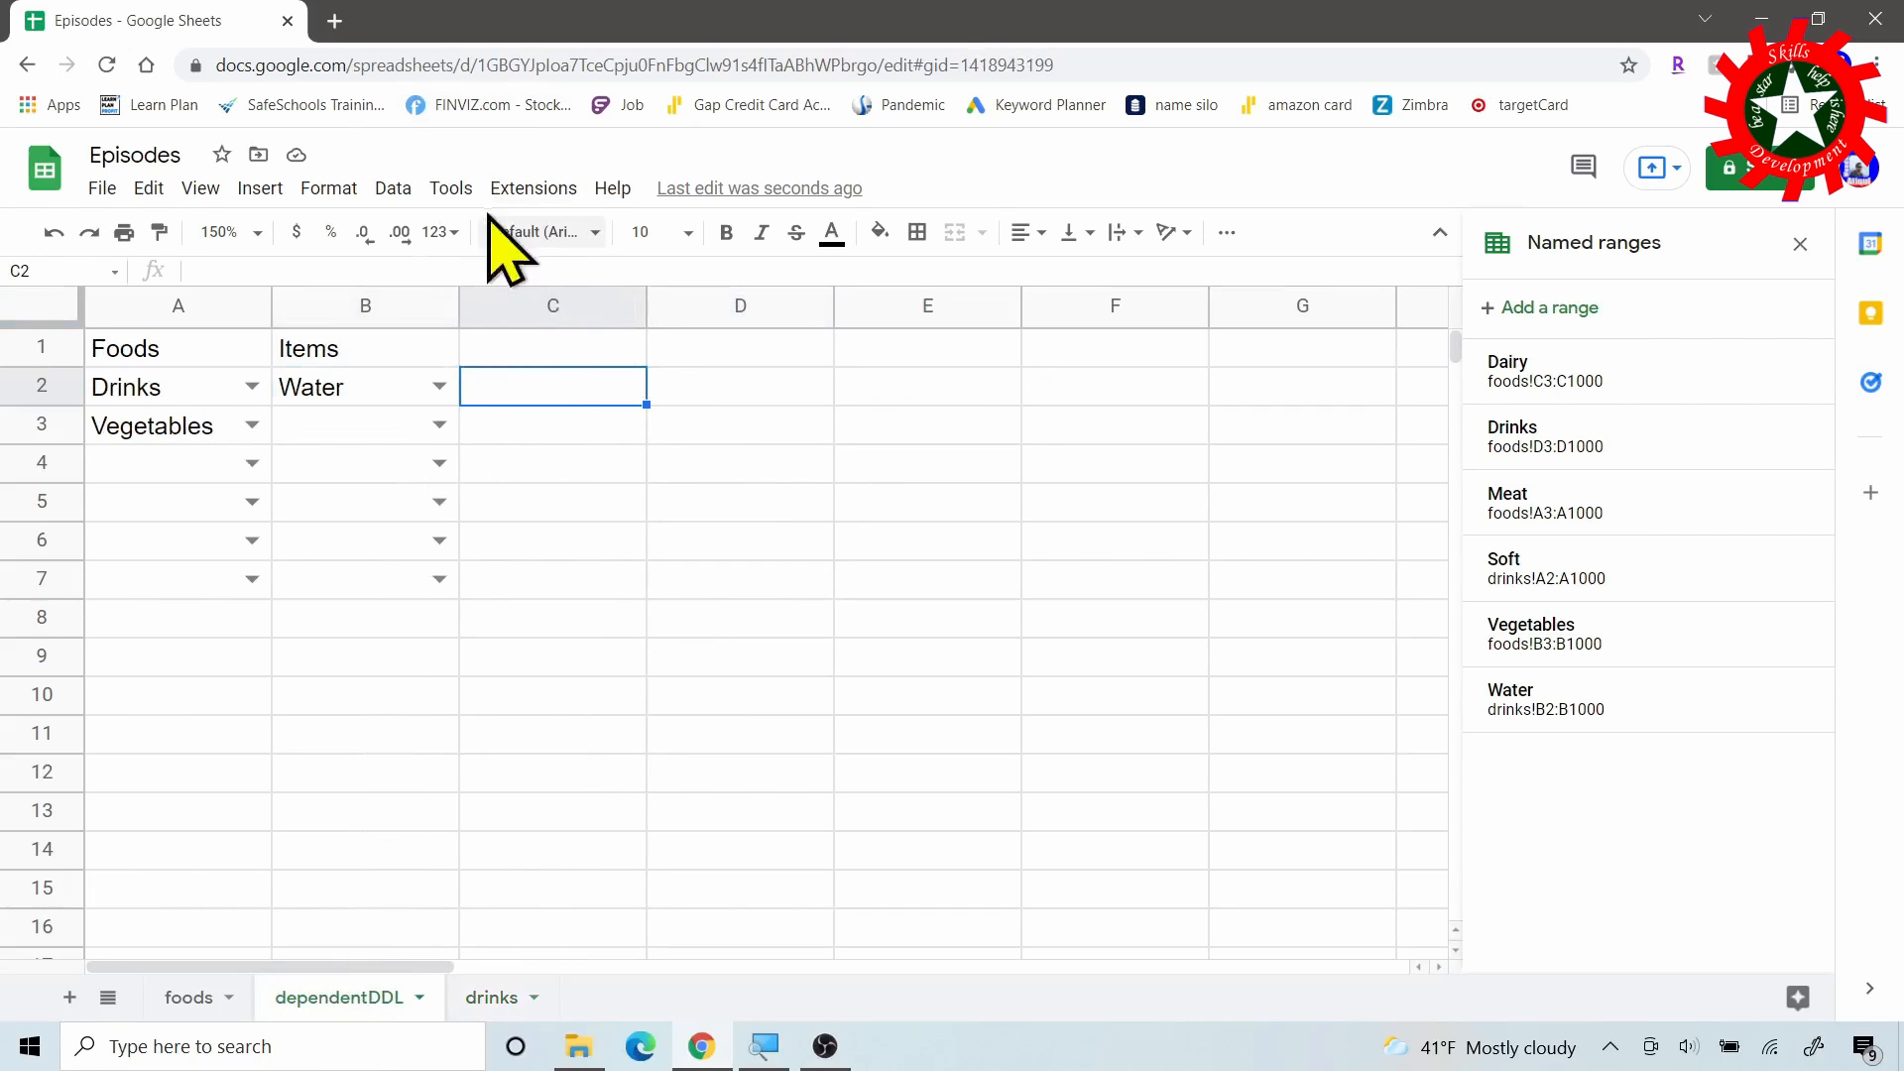
left_click(392, 188)
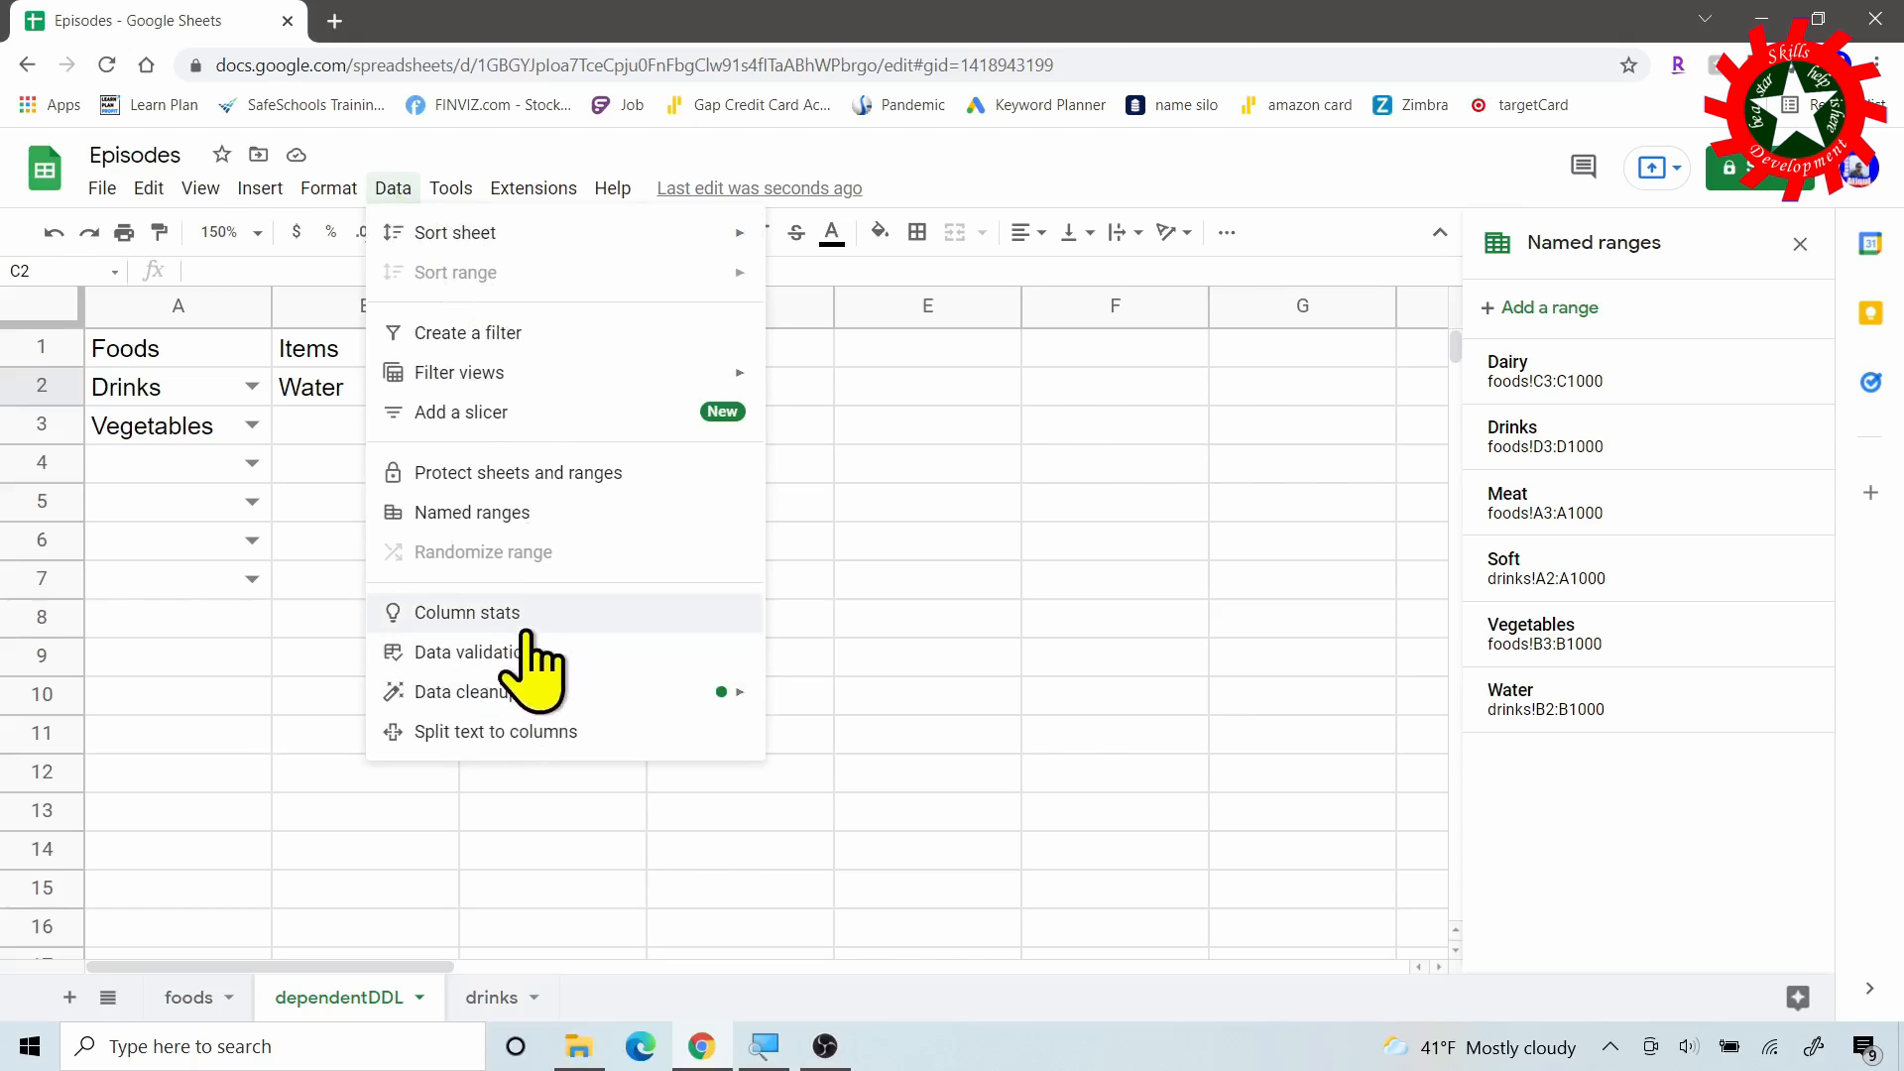
left_click(521, 651)
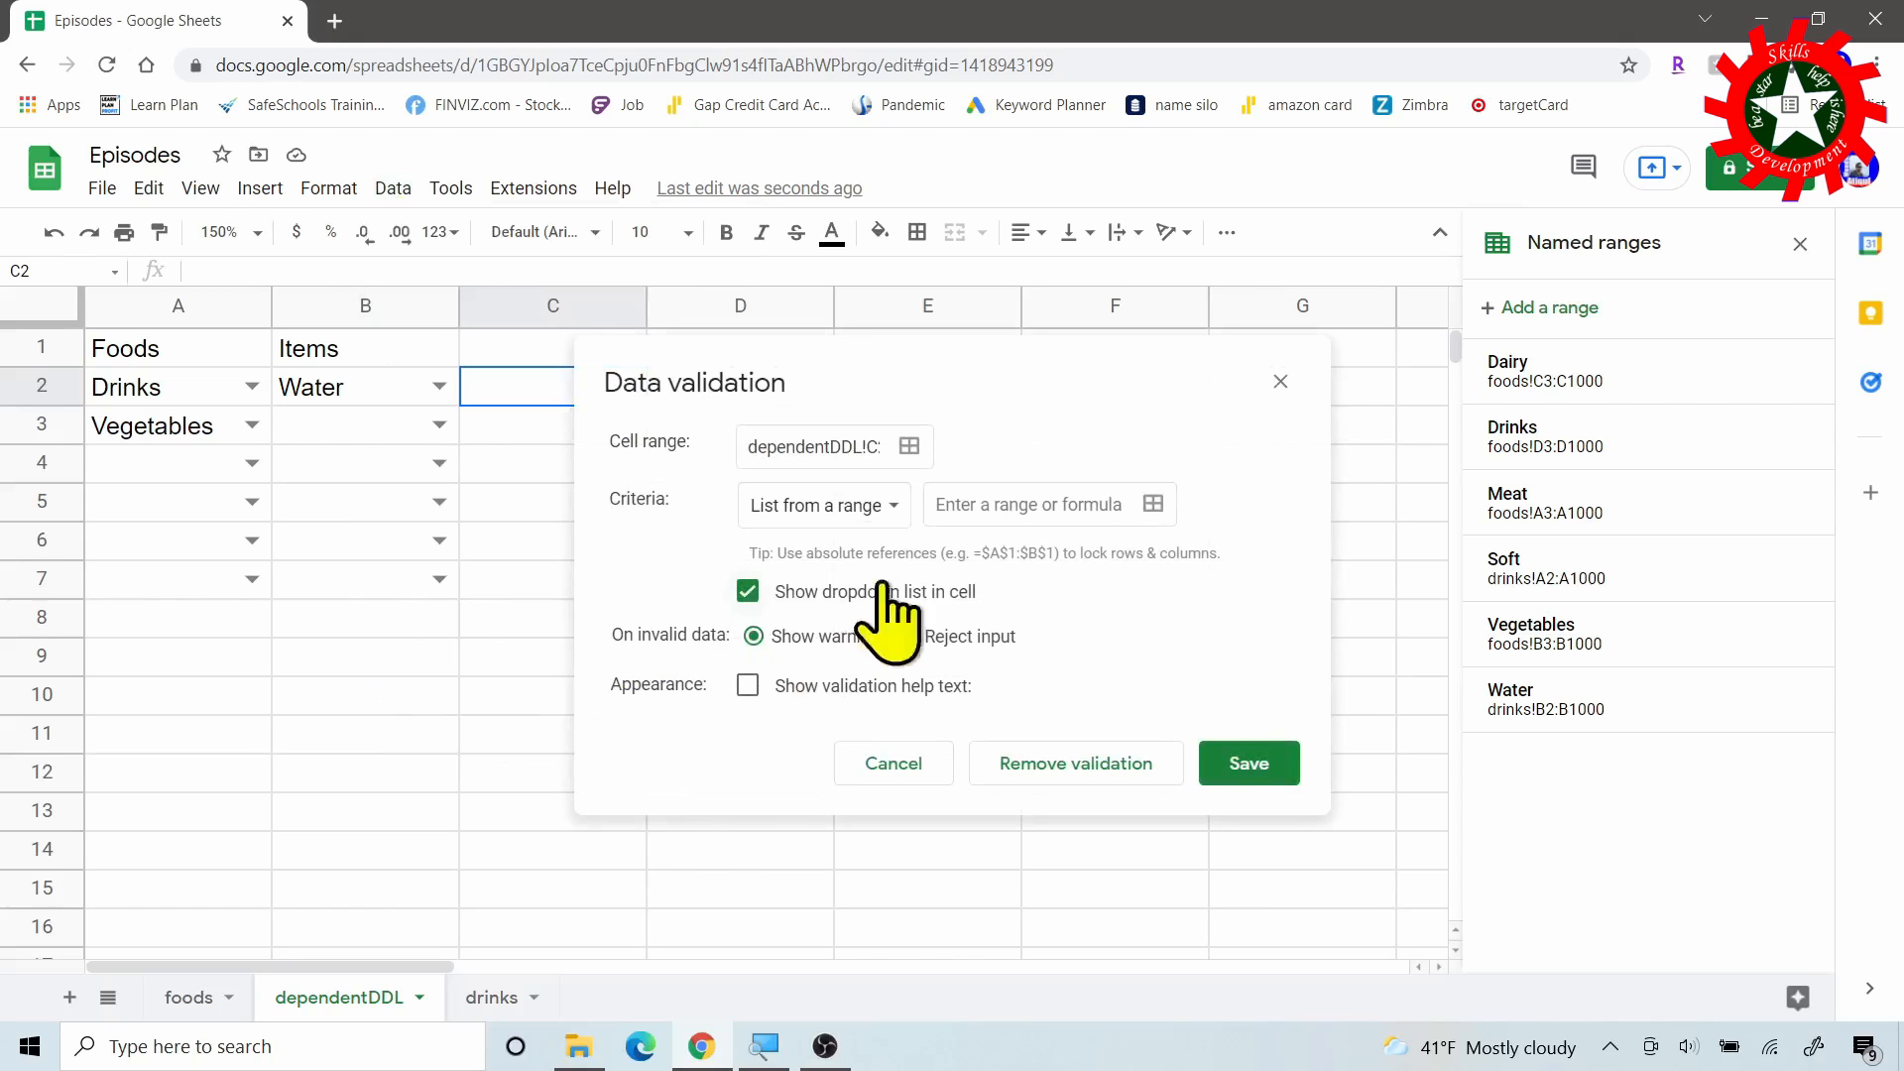
left_click(1152, 504)
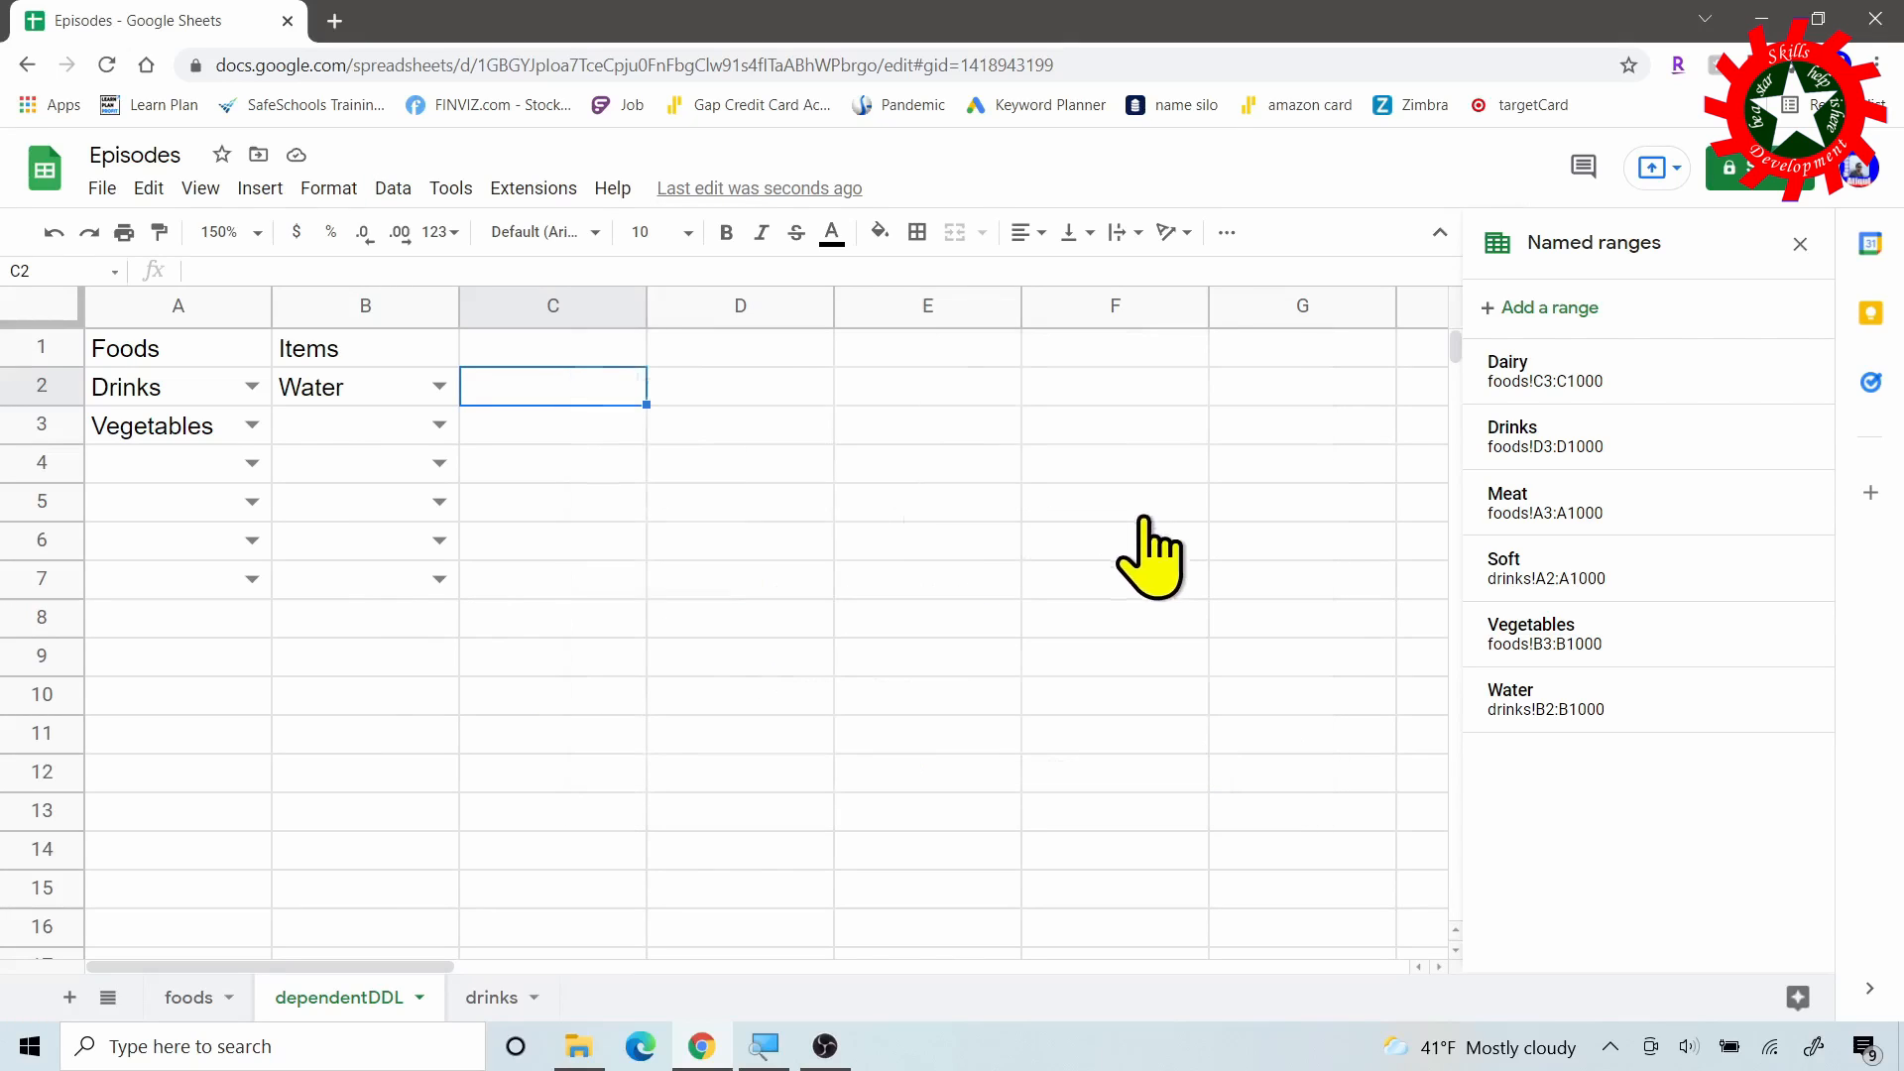
left_click(486, 996)
left_click_drag(844, 362, 757, 570)
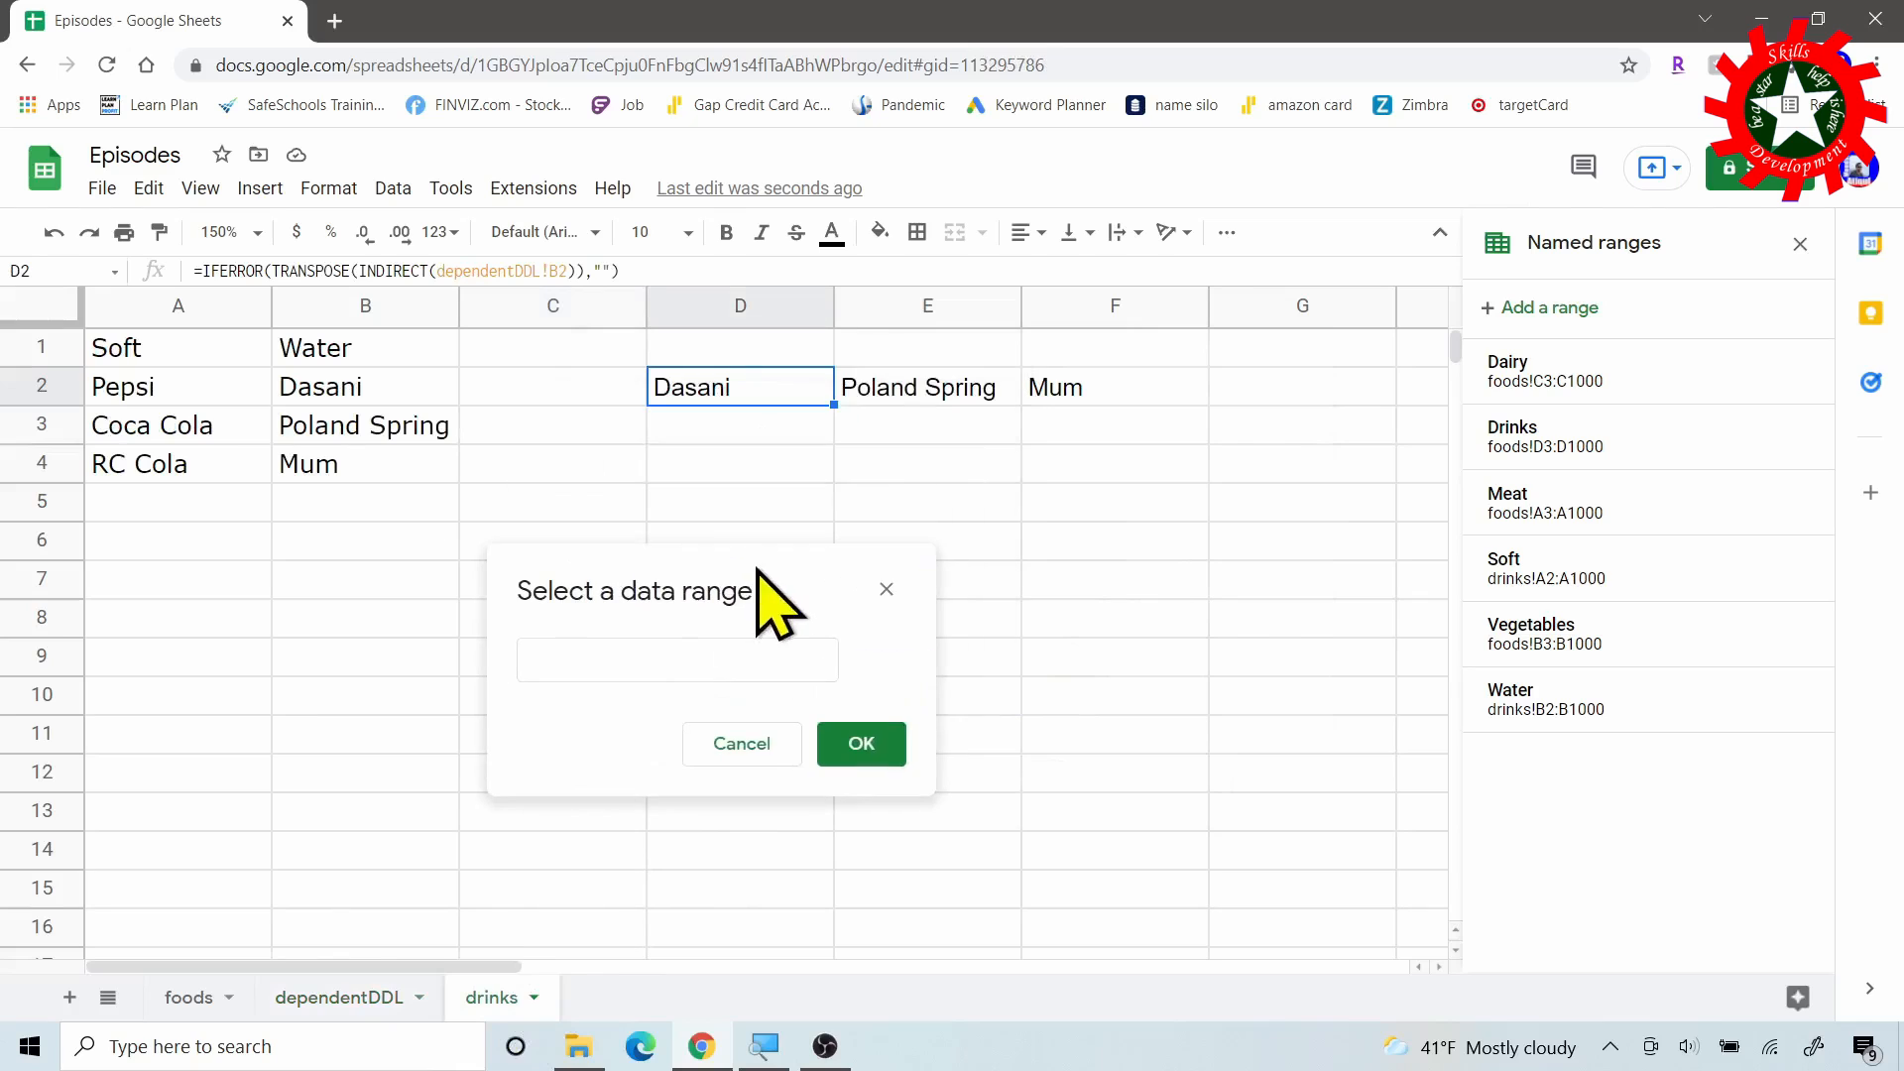
left_click_drag(734, 387, 1039, 387)
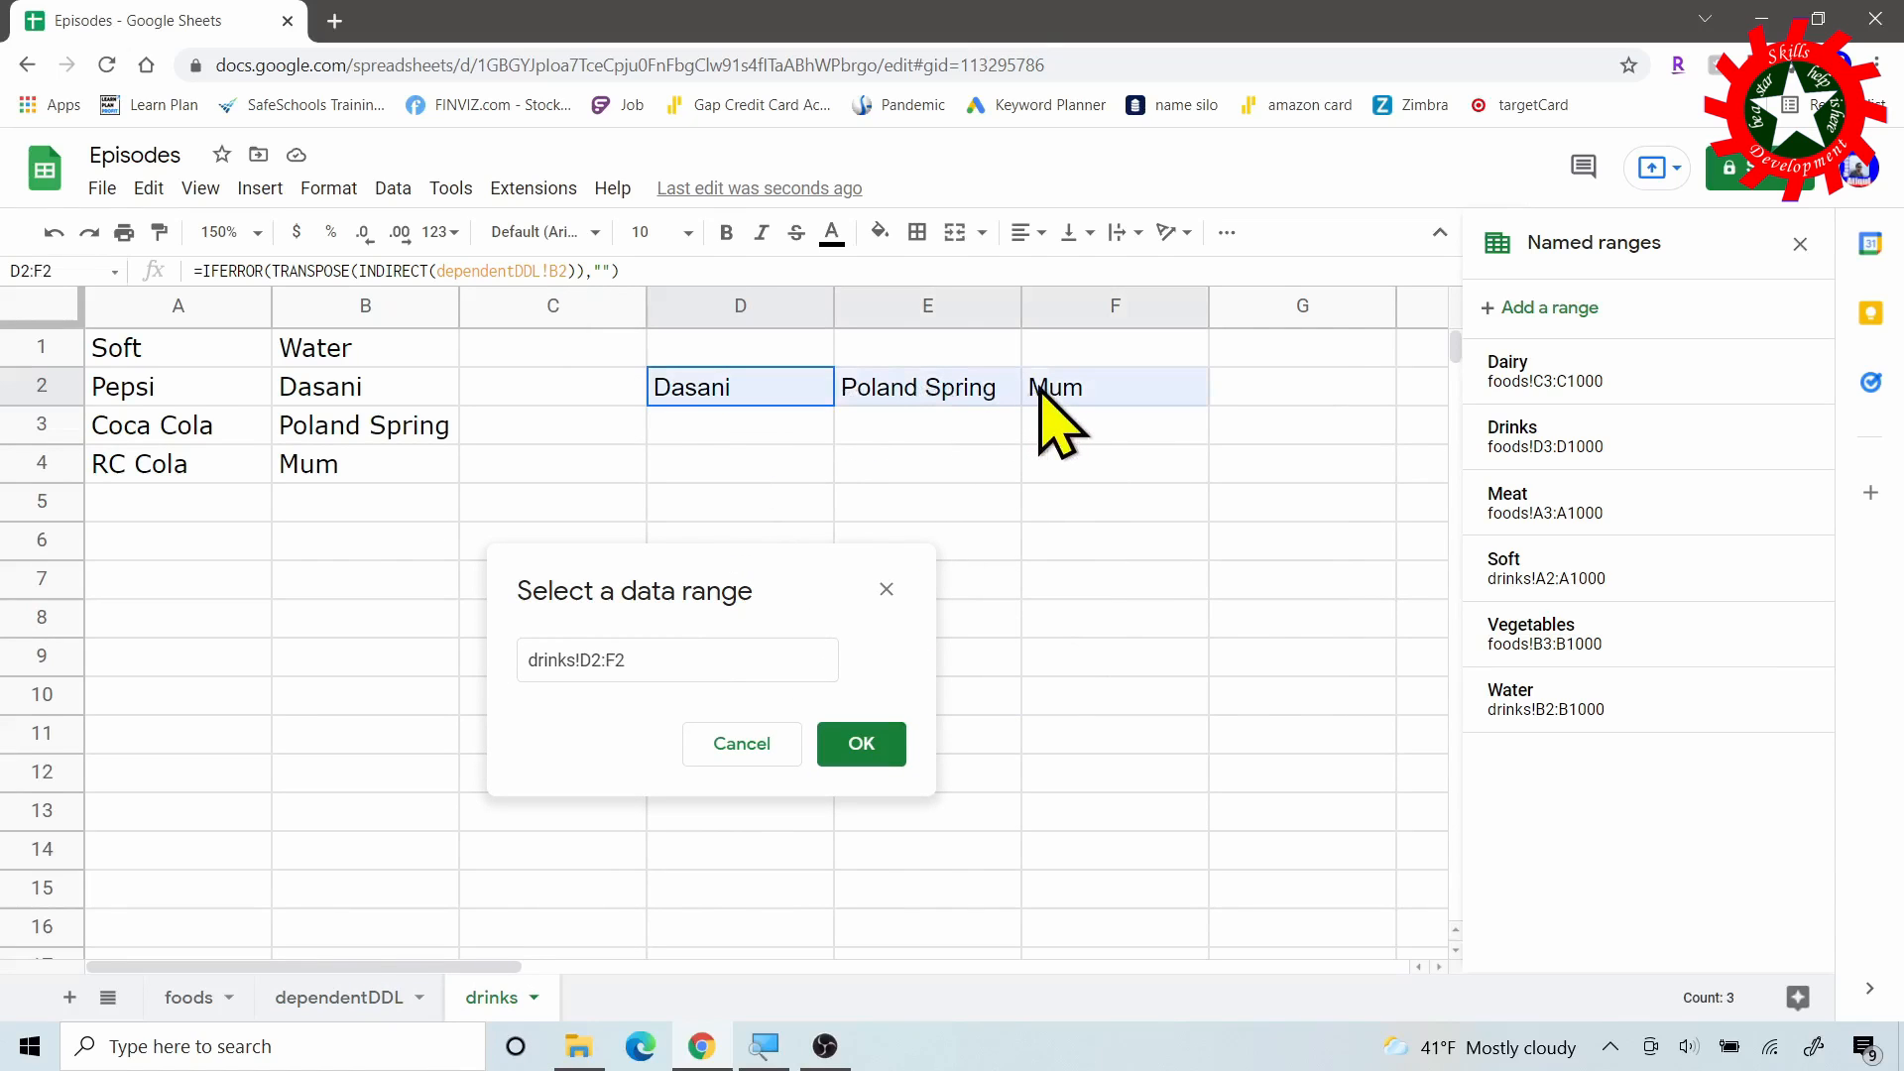
left_click(863, 744)
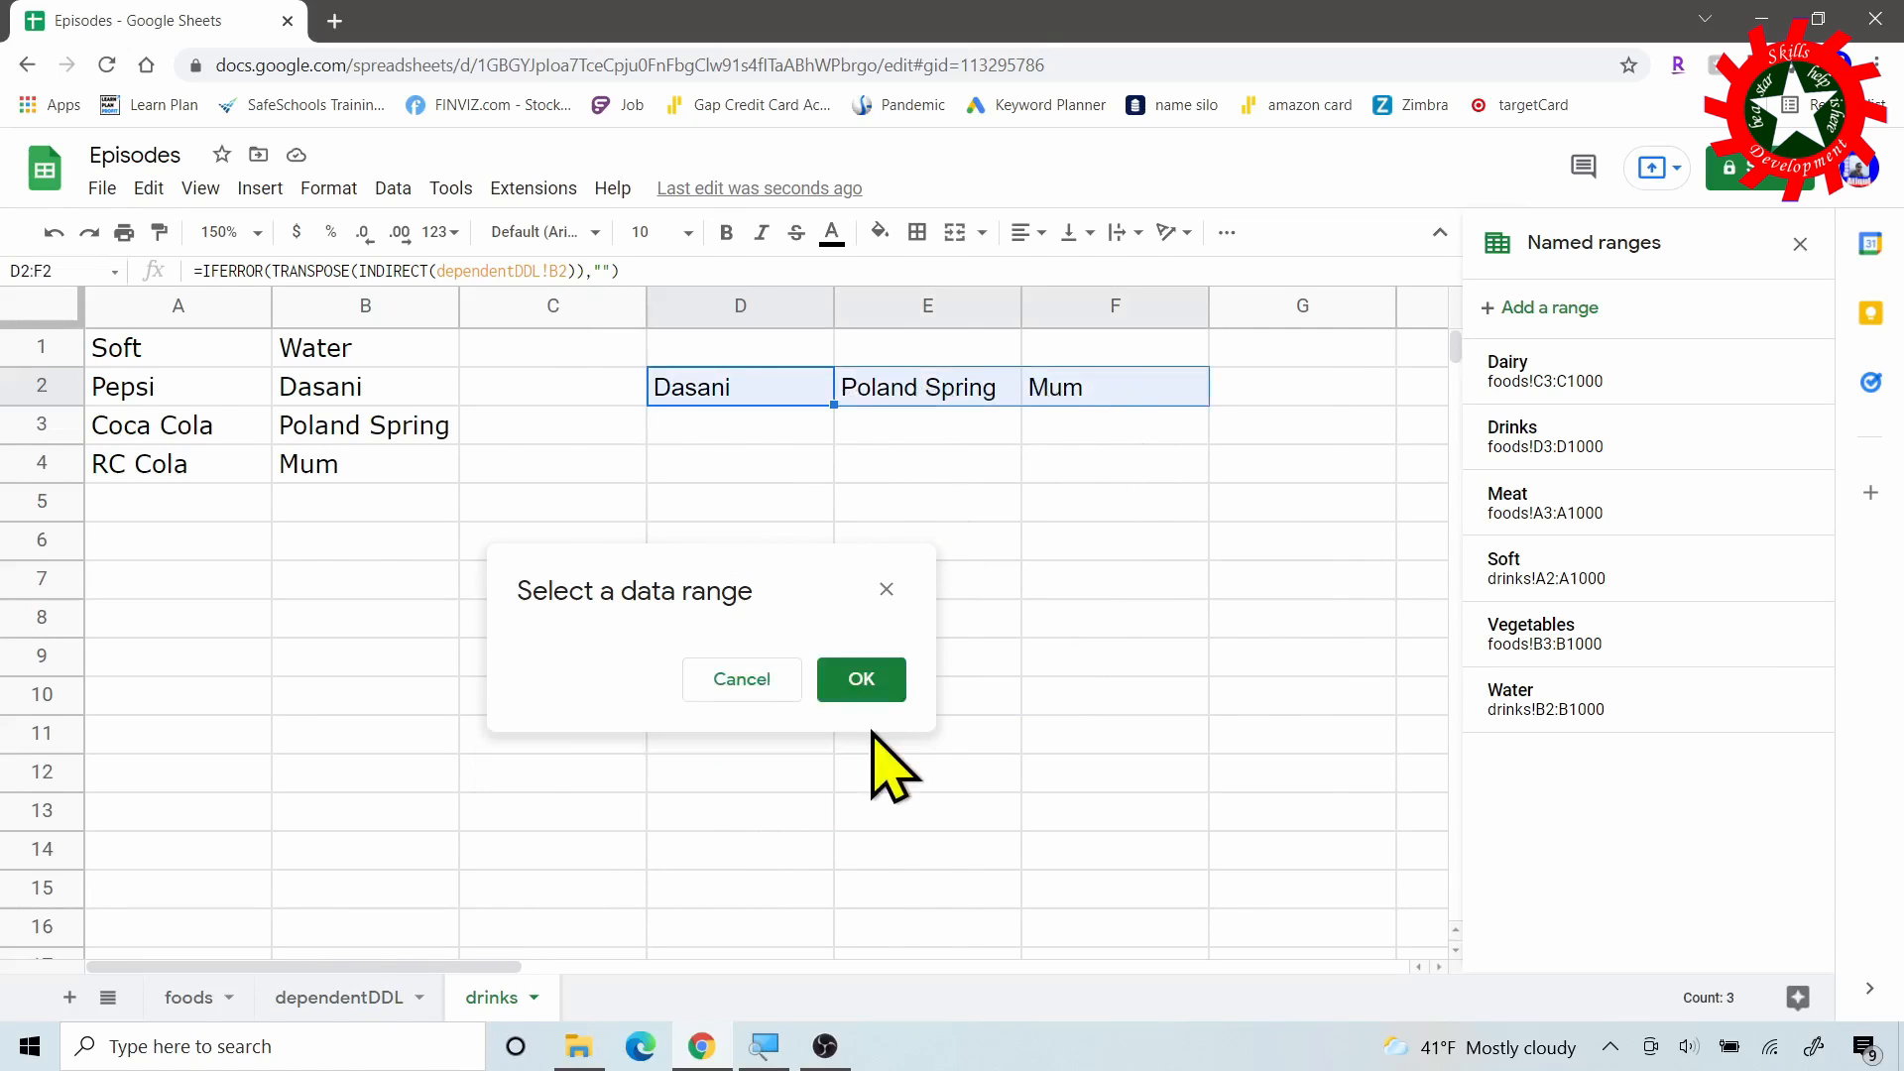
left_click(1249, 763)
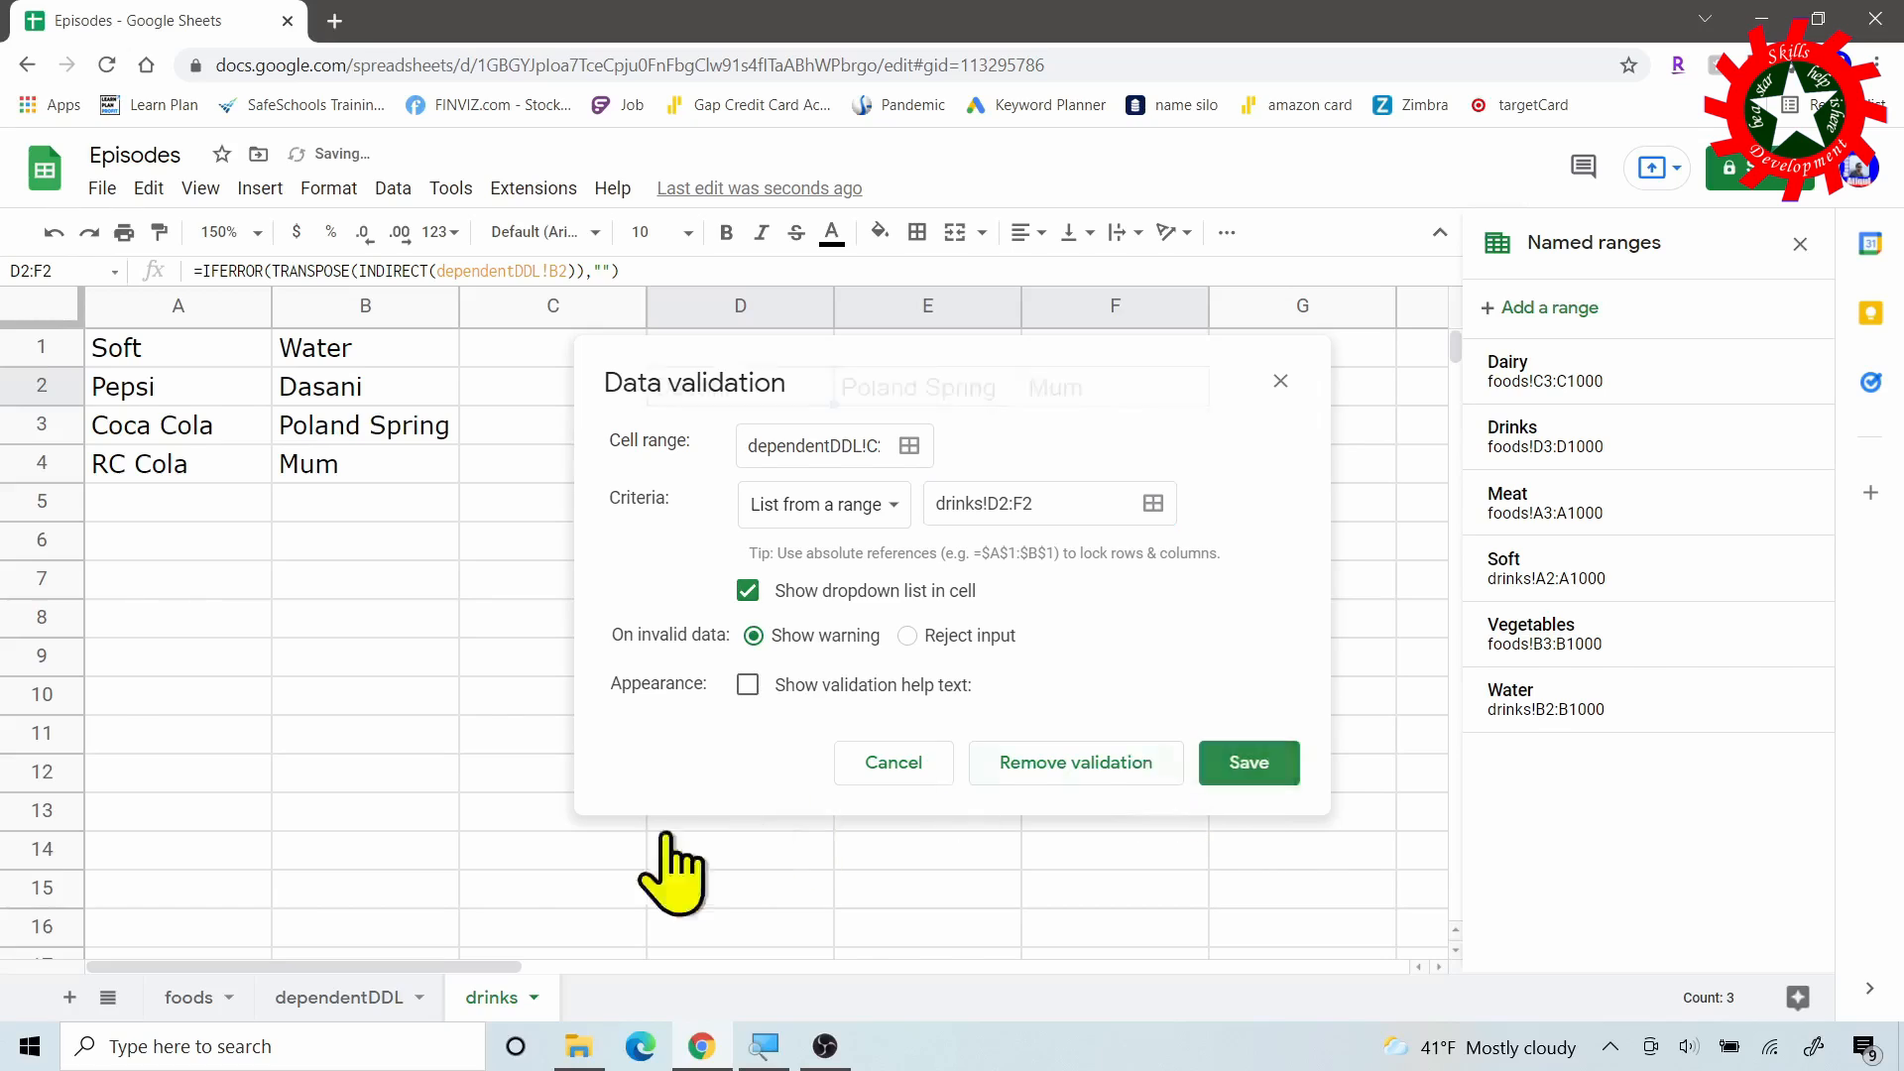
Check the options offered by the dropdown in C2 of the dependentDDL sheet without choosing one.
left_click(359, 998)
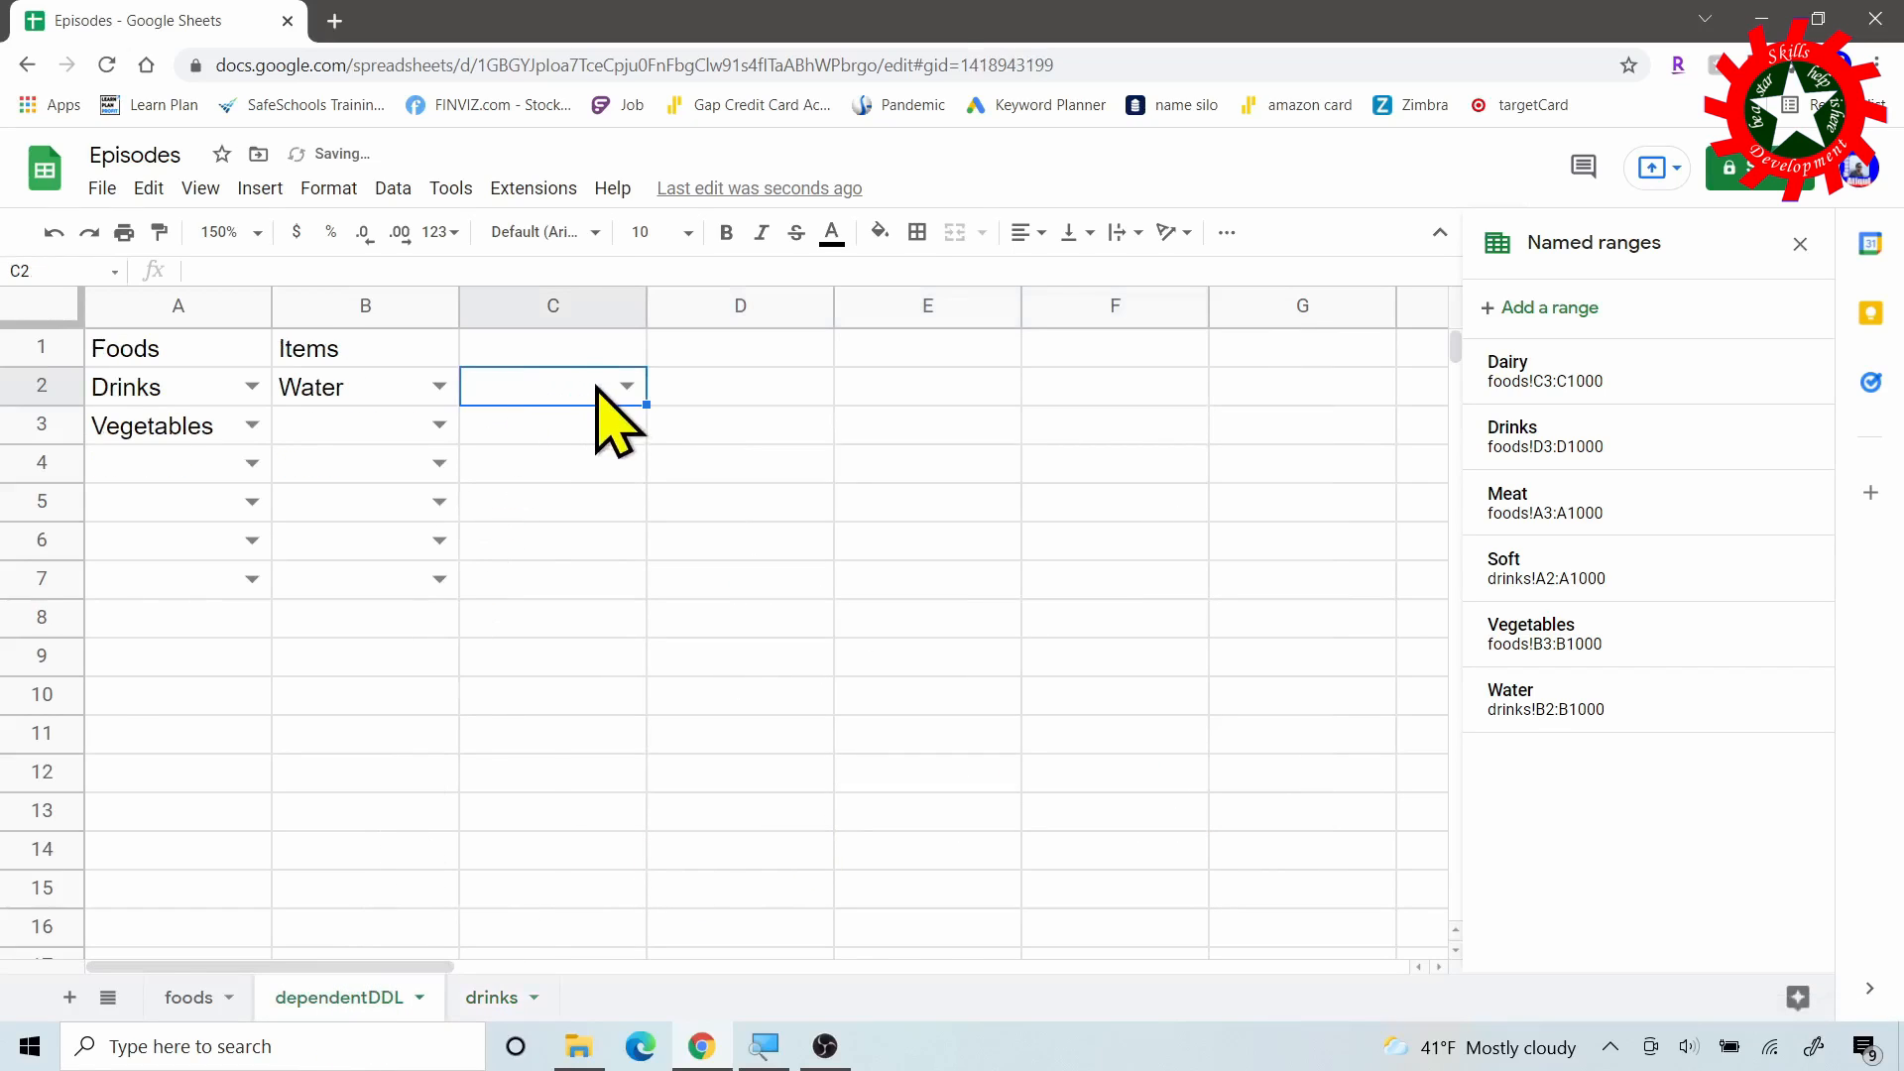
left_click(627, 386)
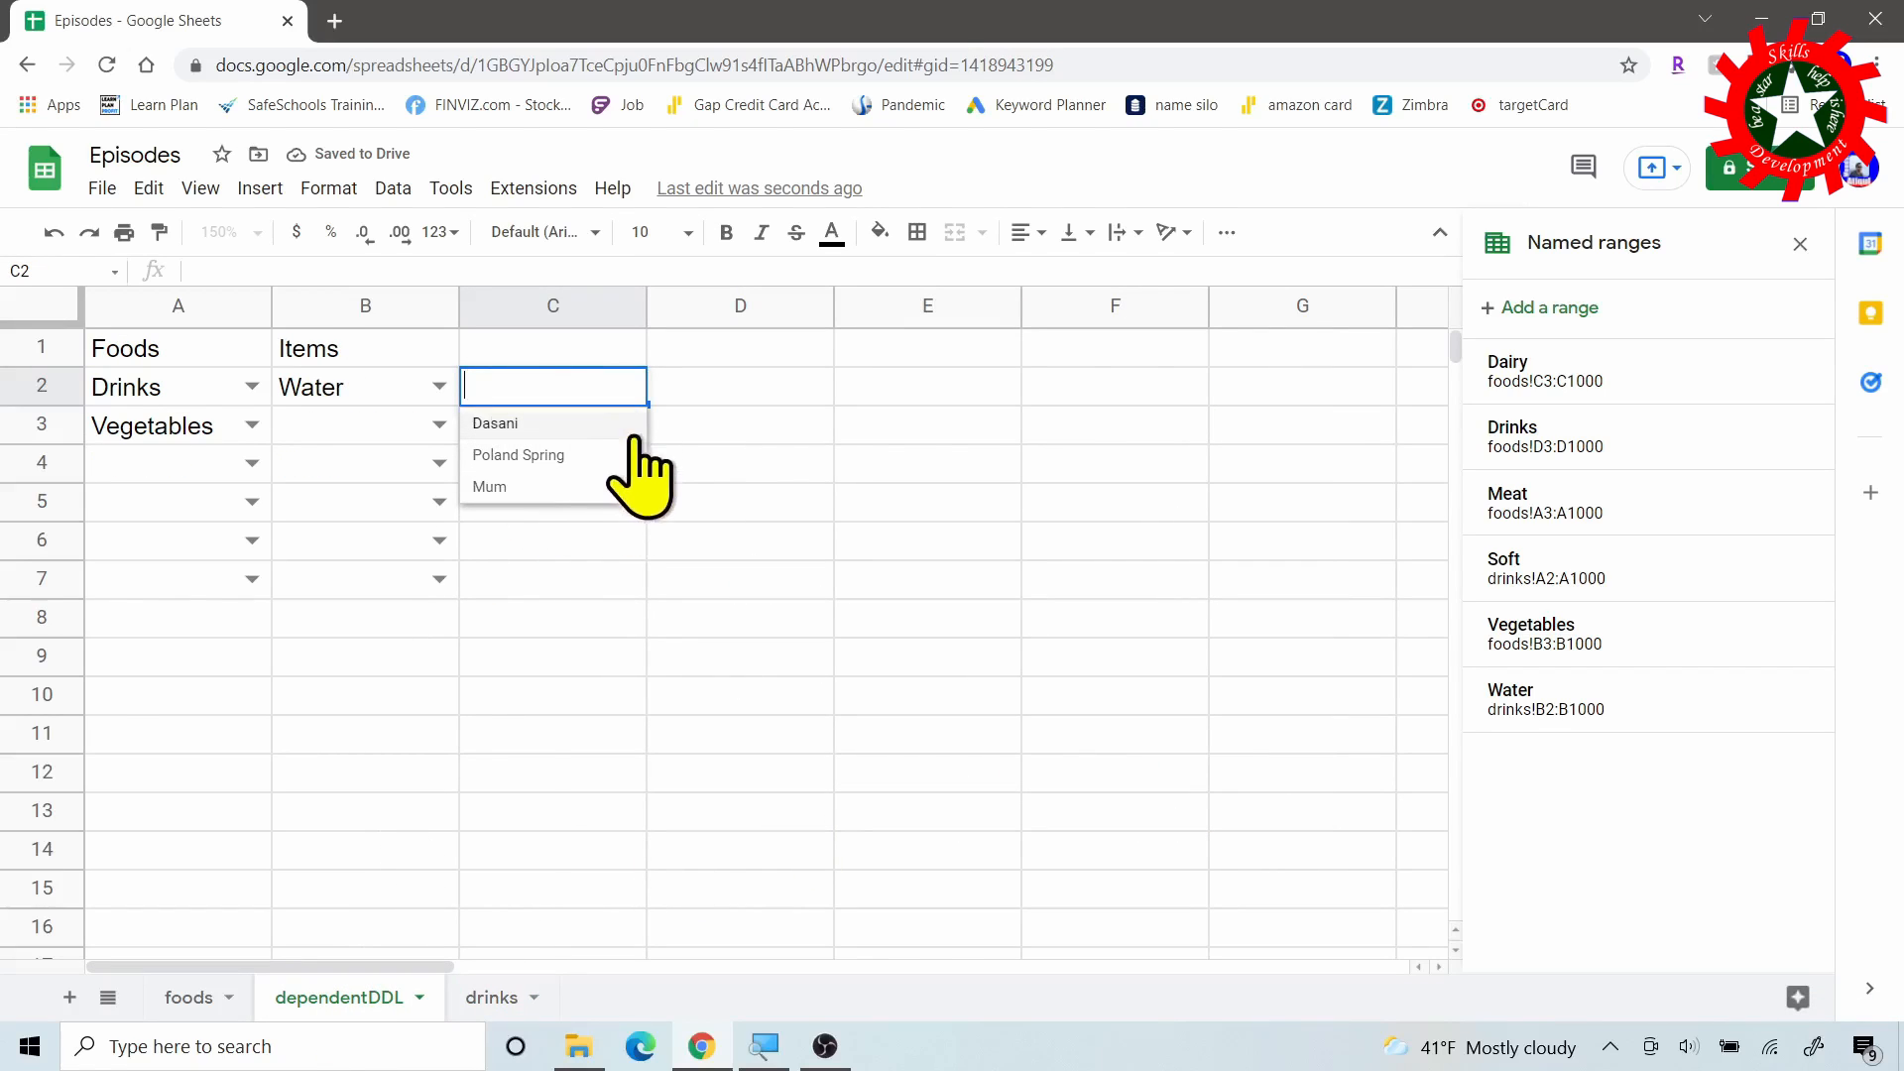
left_click(547, 545)
left_click(564, 389)
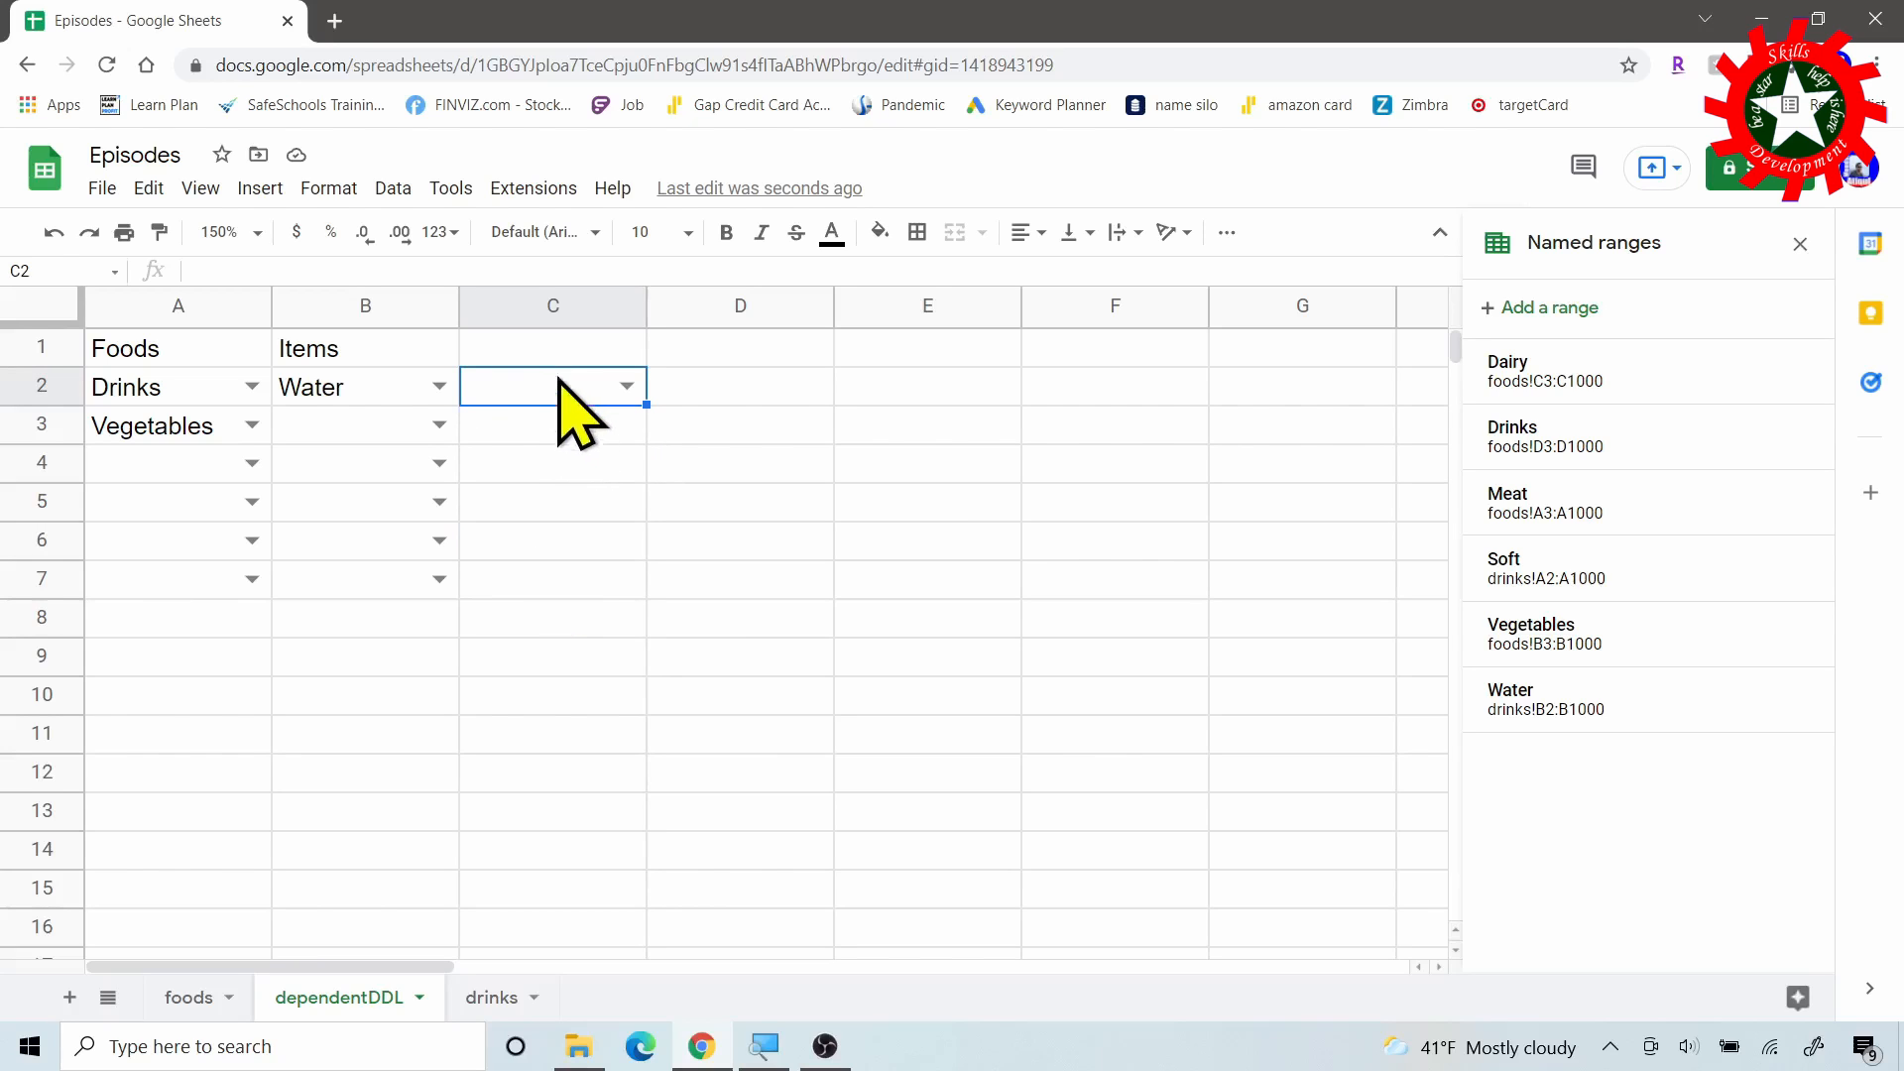
Change the list source in the data validation of C2 on the dependentDDL sheet to =drinks!D2:2.
left_click(393, 189)
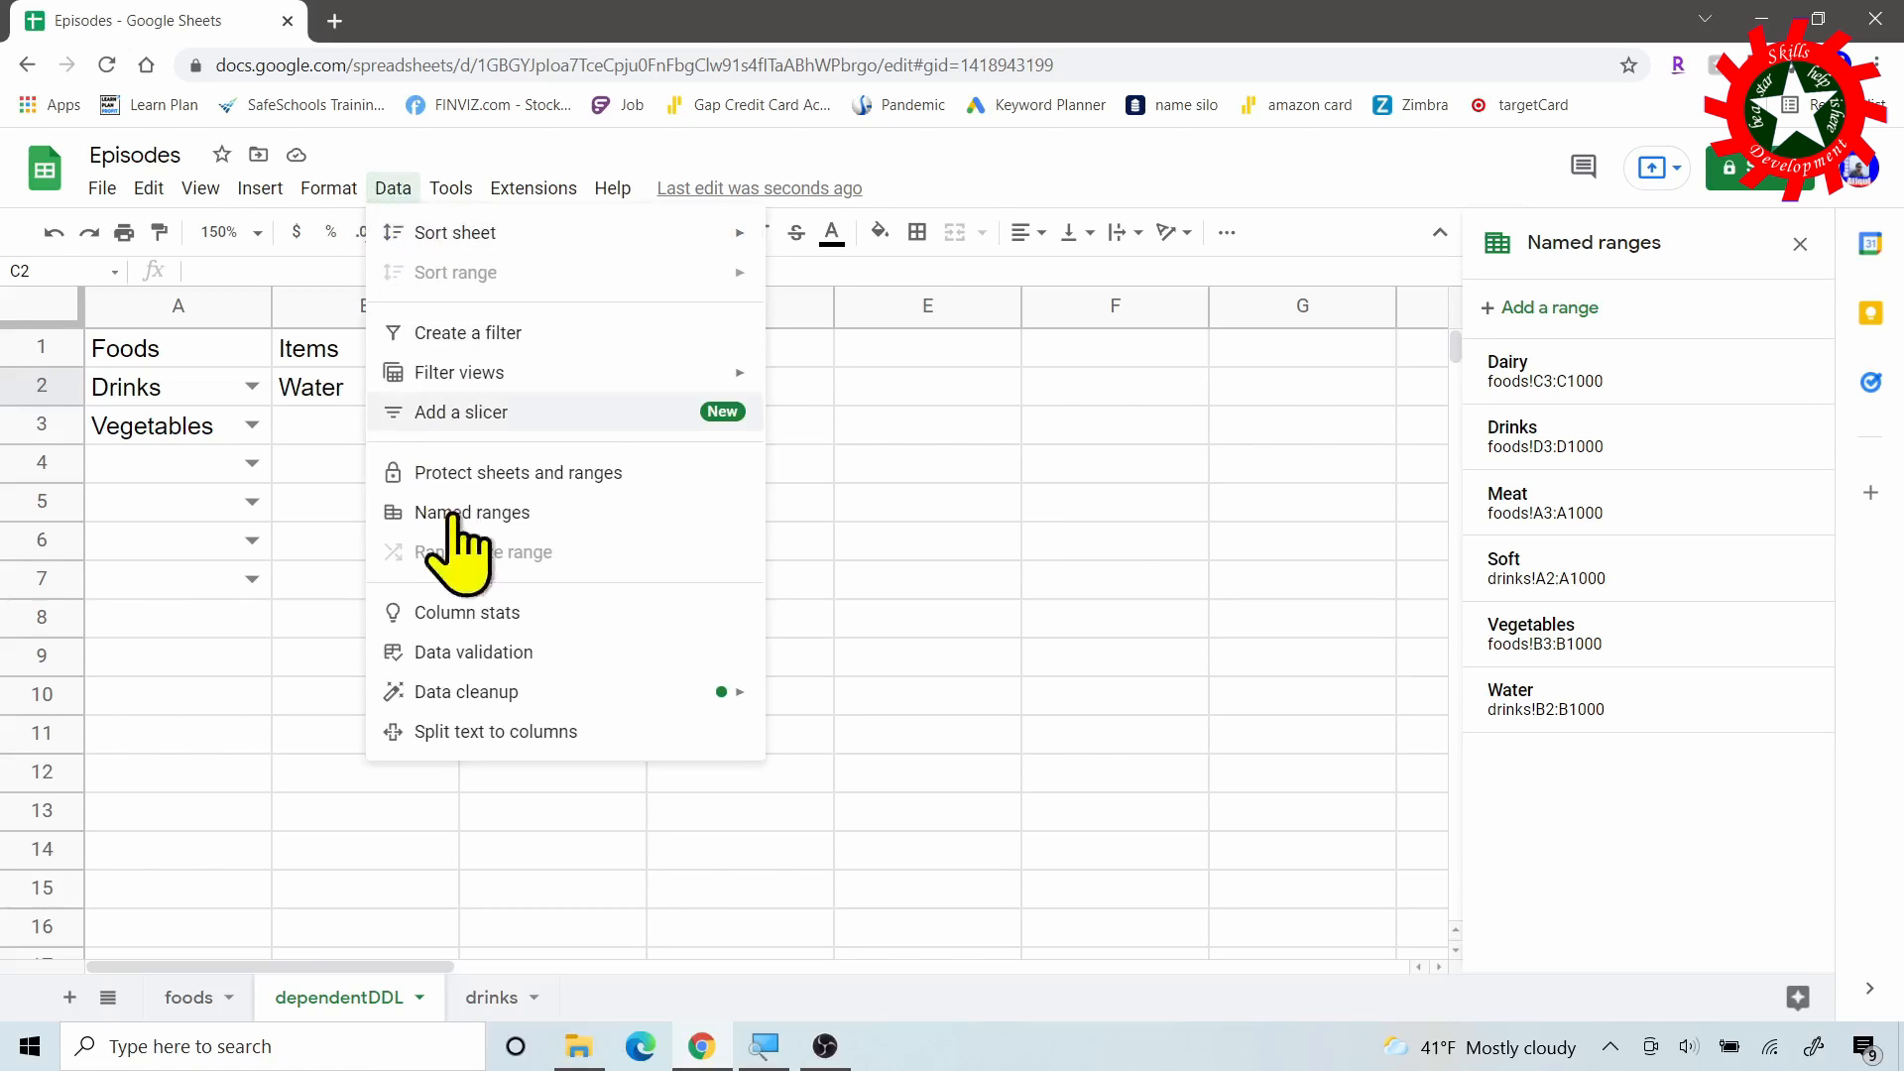
left_click(542, 651)
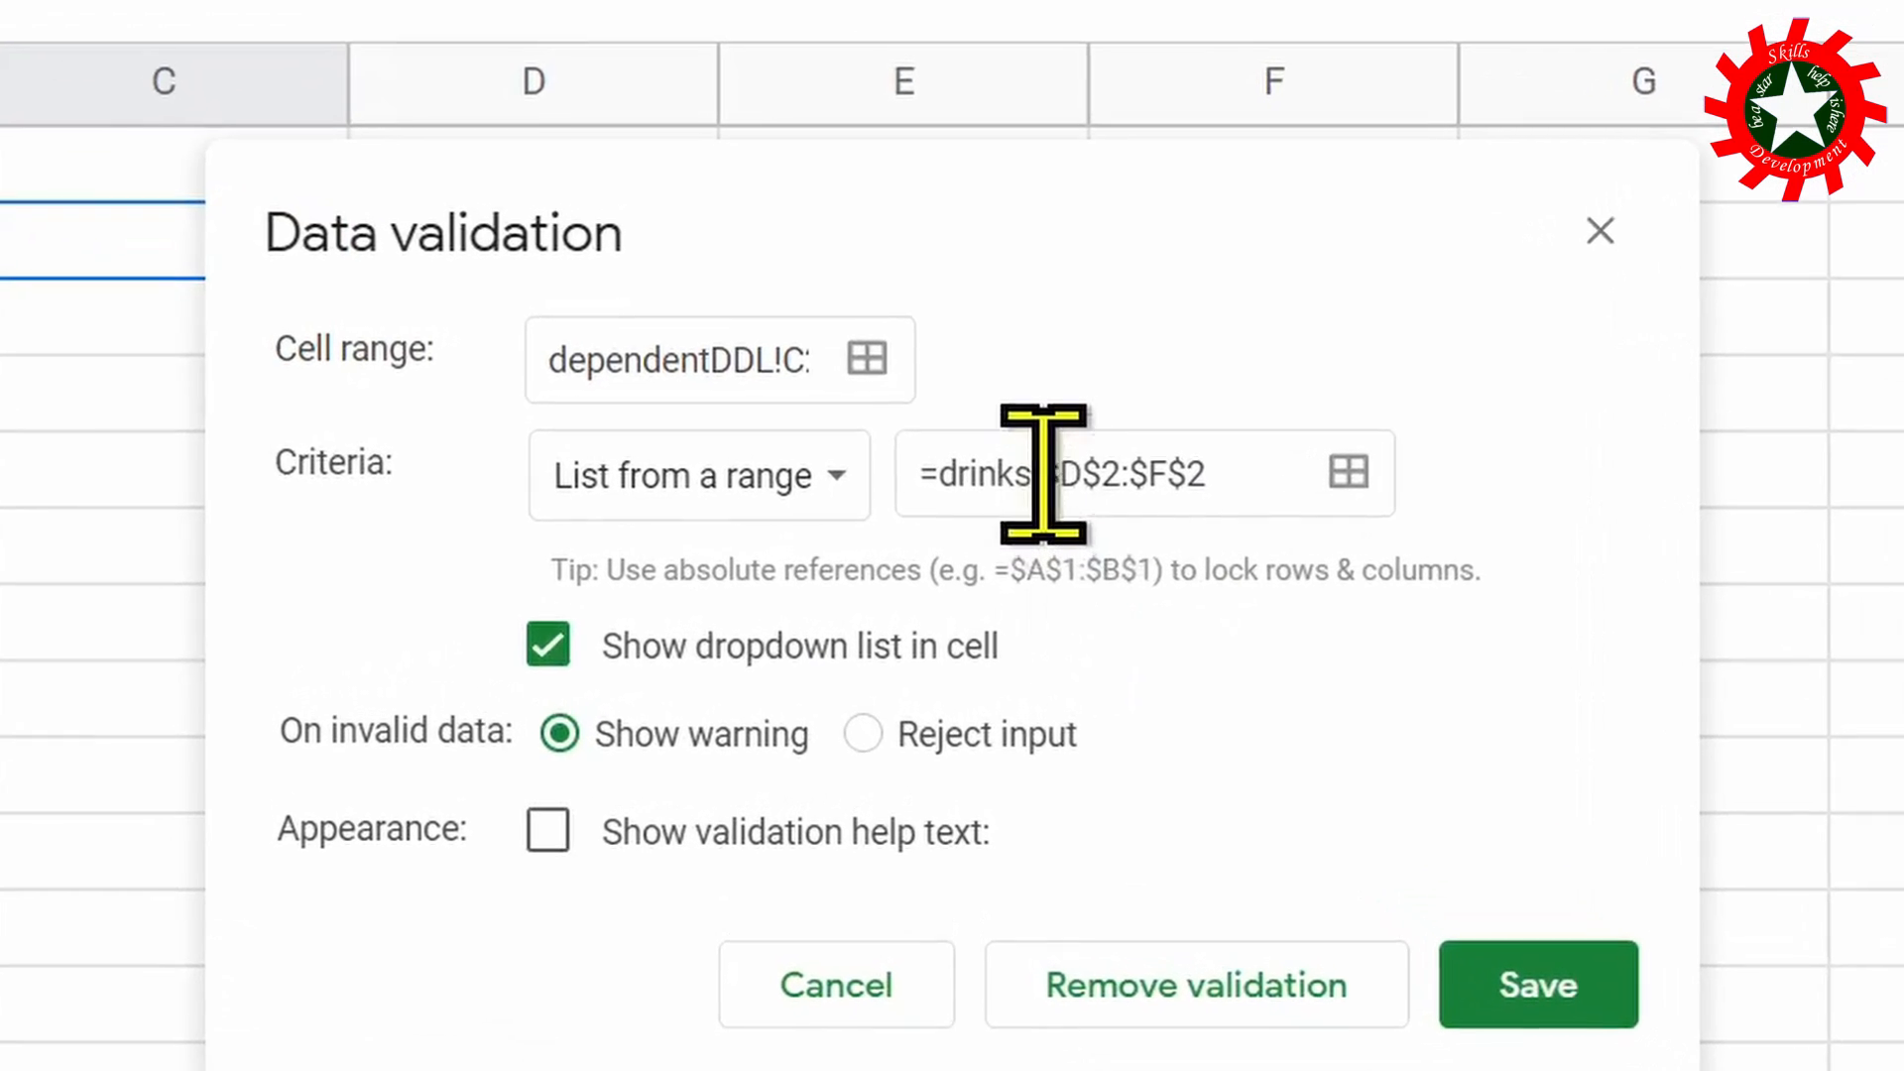
left_click(1141, 474)
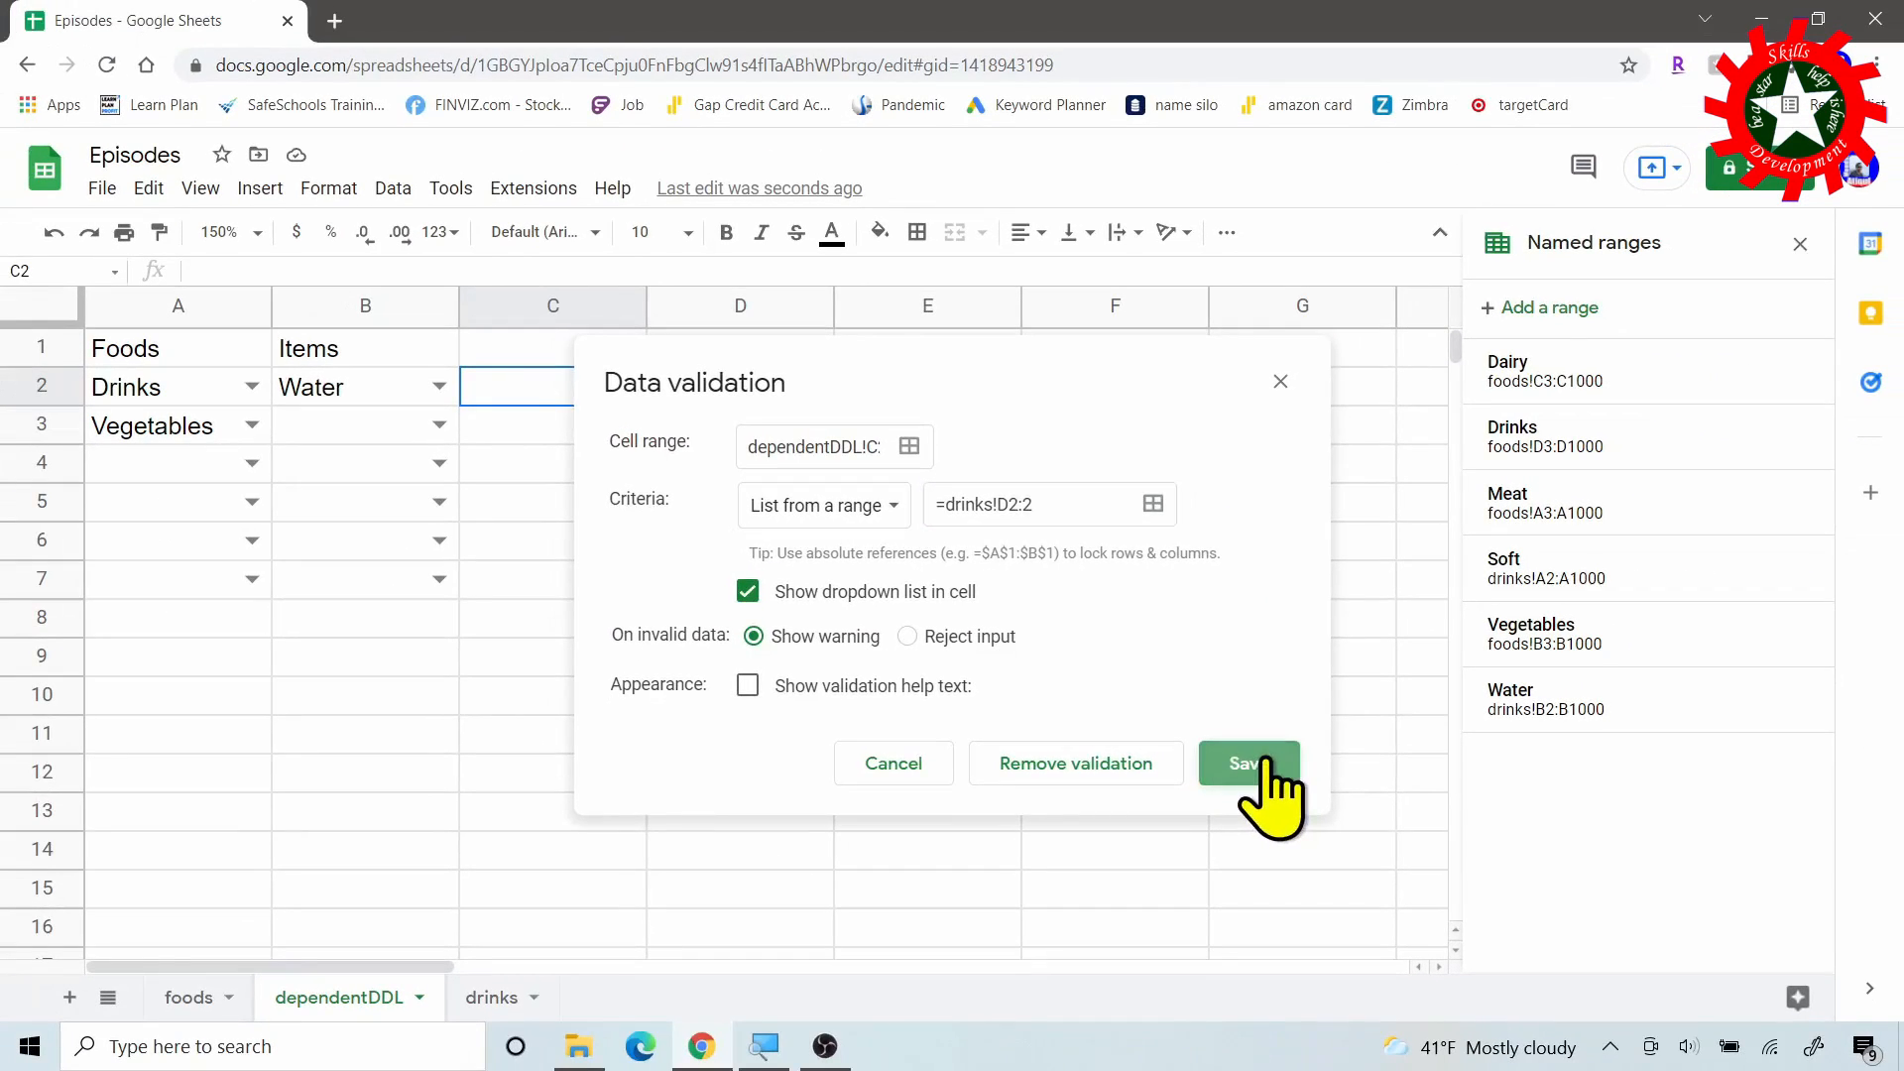
left_click(1281, 782)
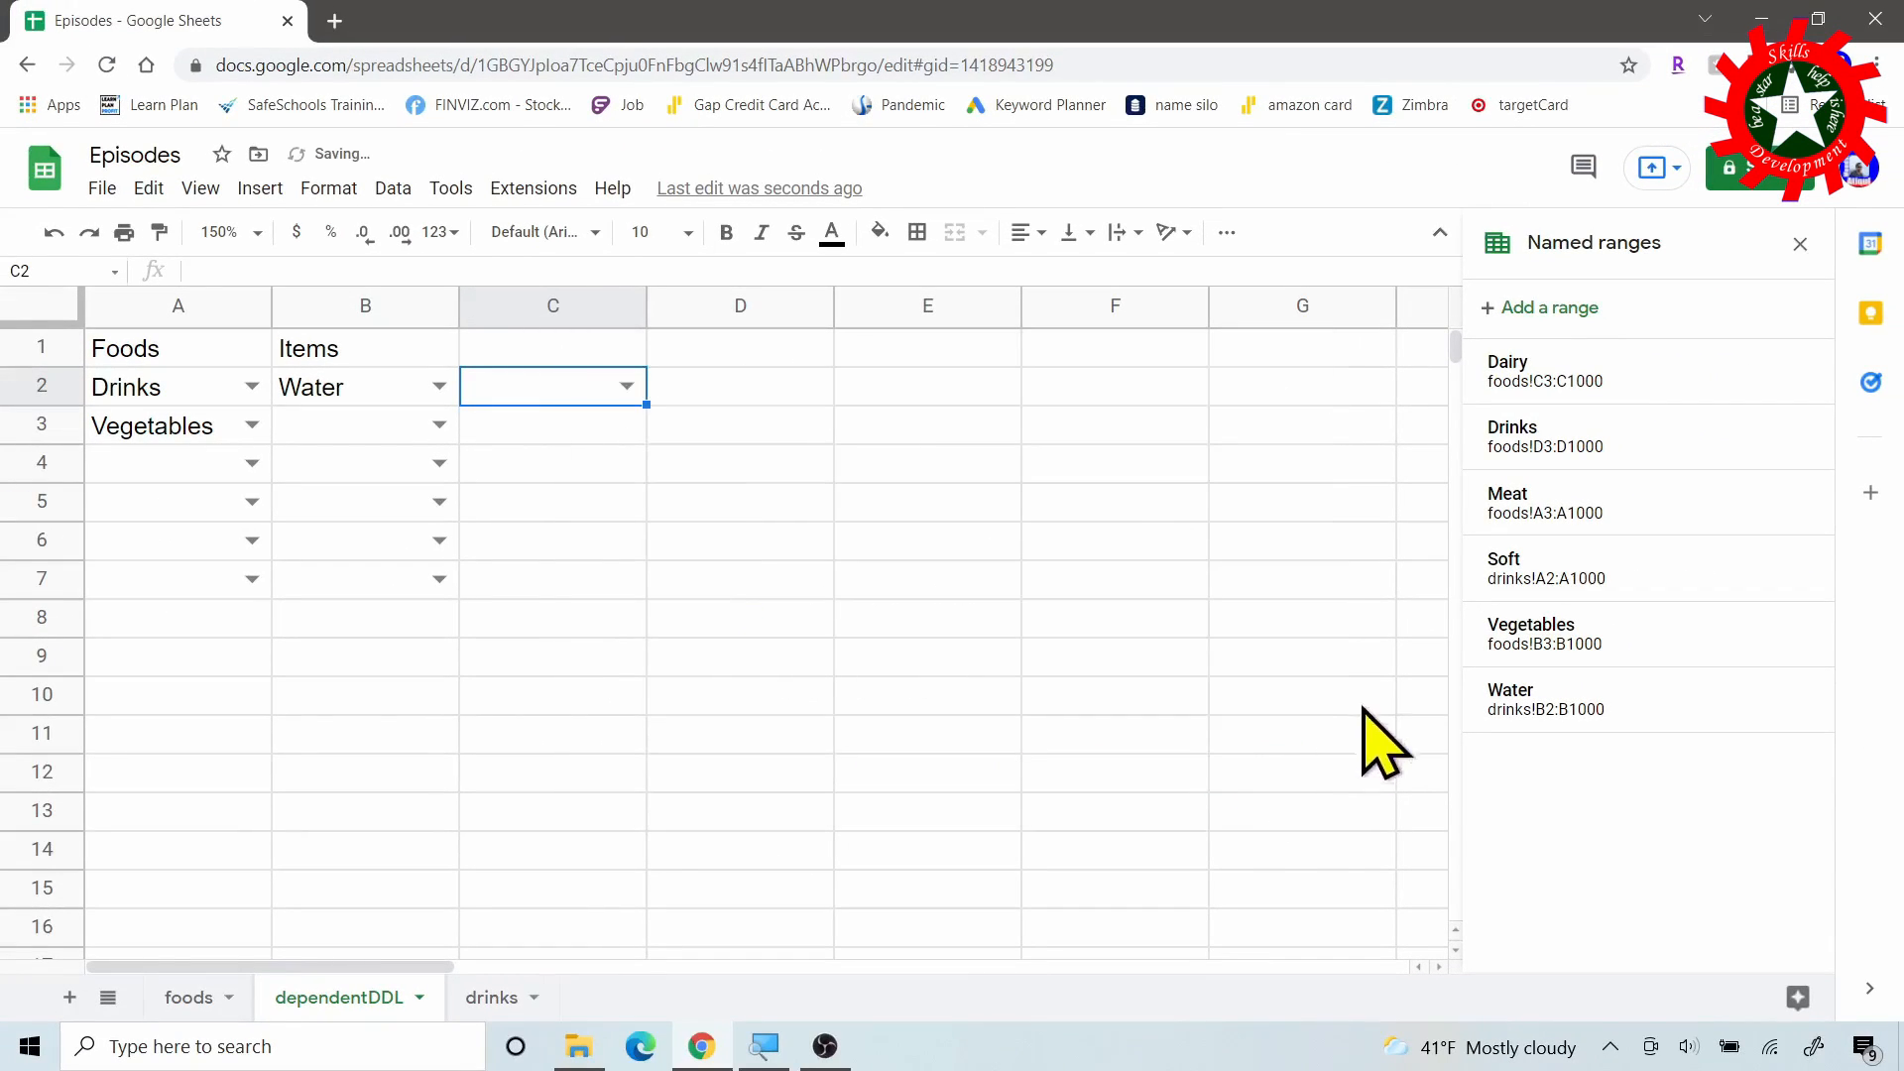
Copy the IFERROR-TRANSPOSE-INDIRECT formula in D2 of the drinks sheet down to D6 and check the reference in D3.
left_click(496, 997)
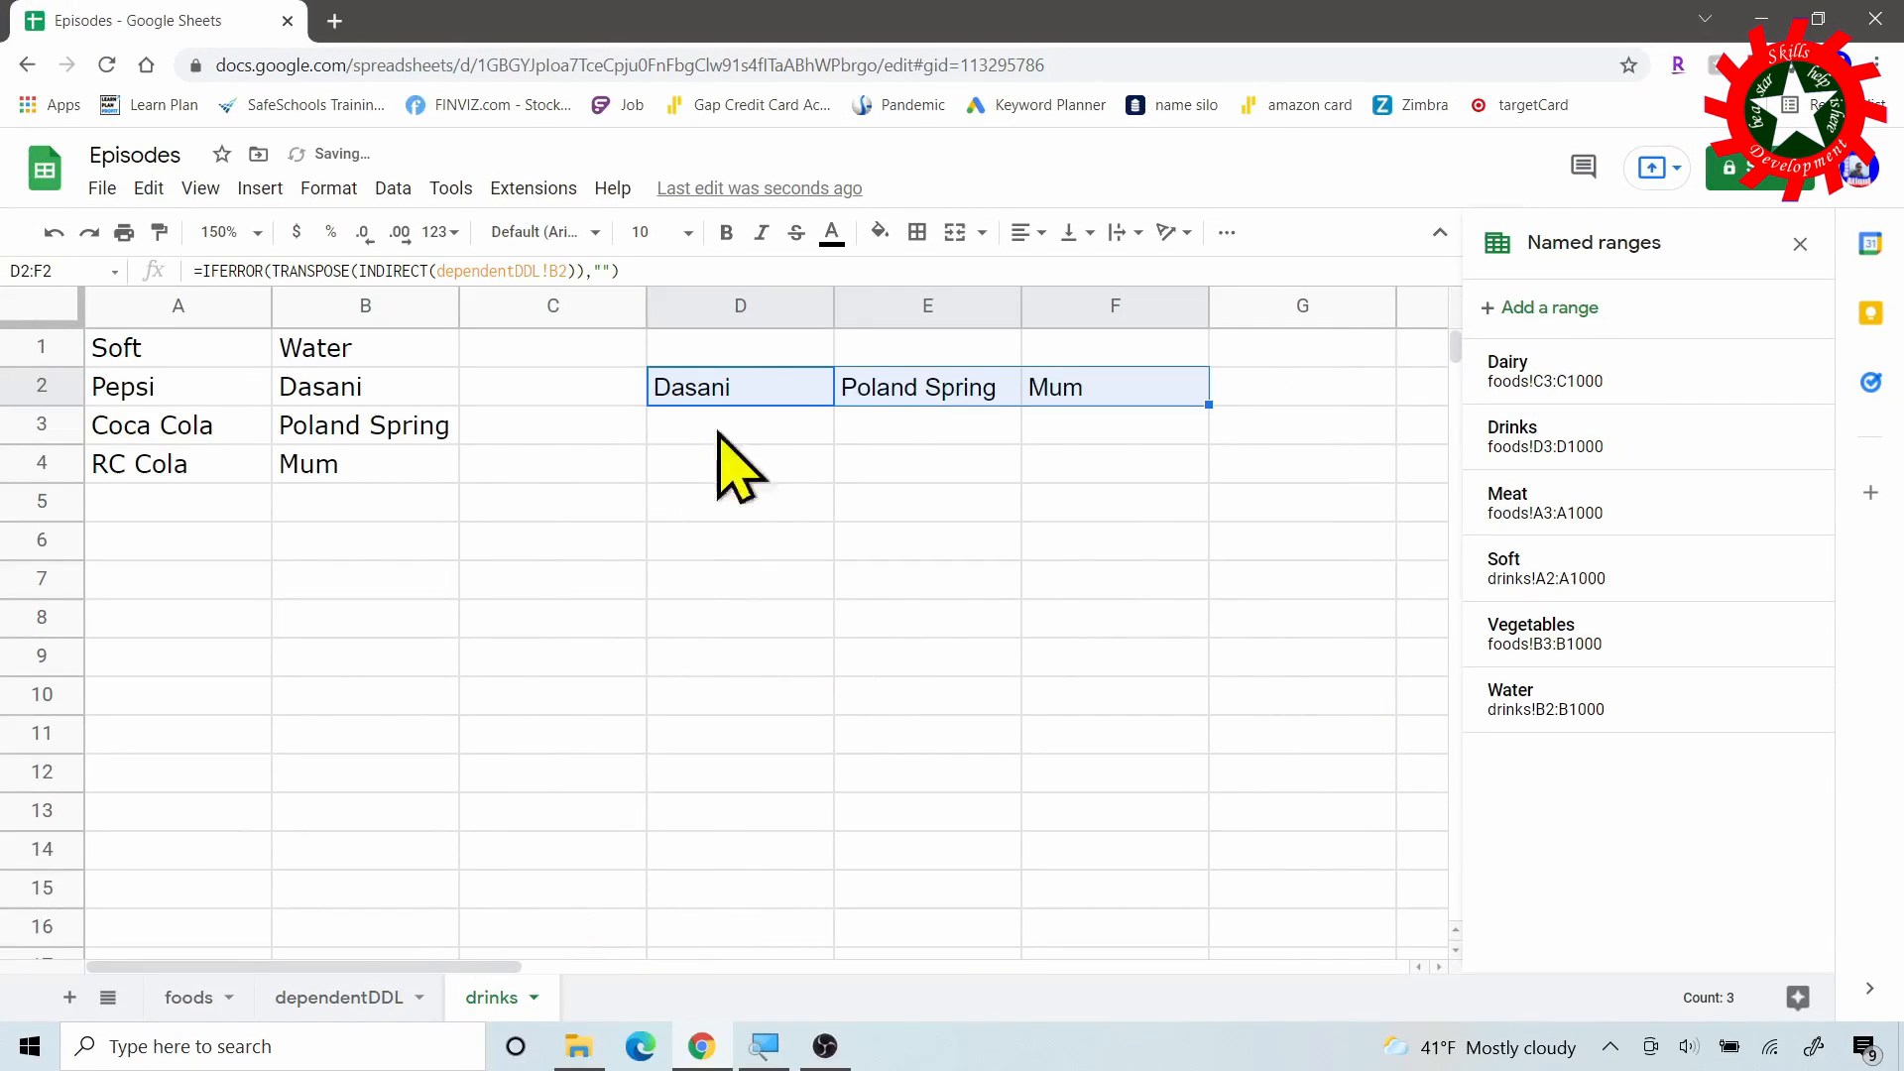
left_click(808, 399)
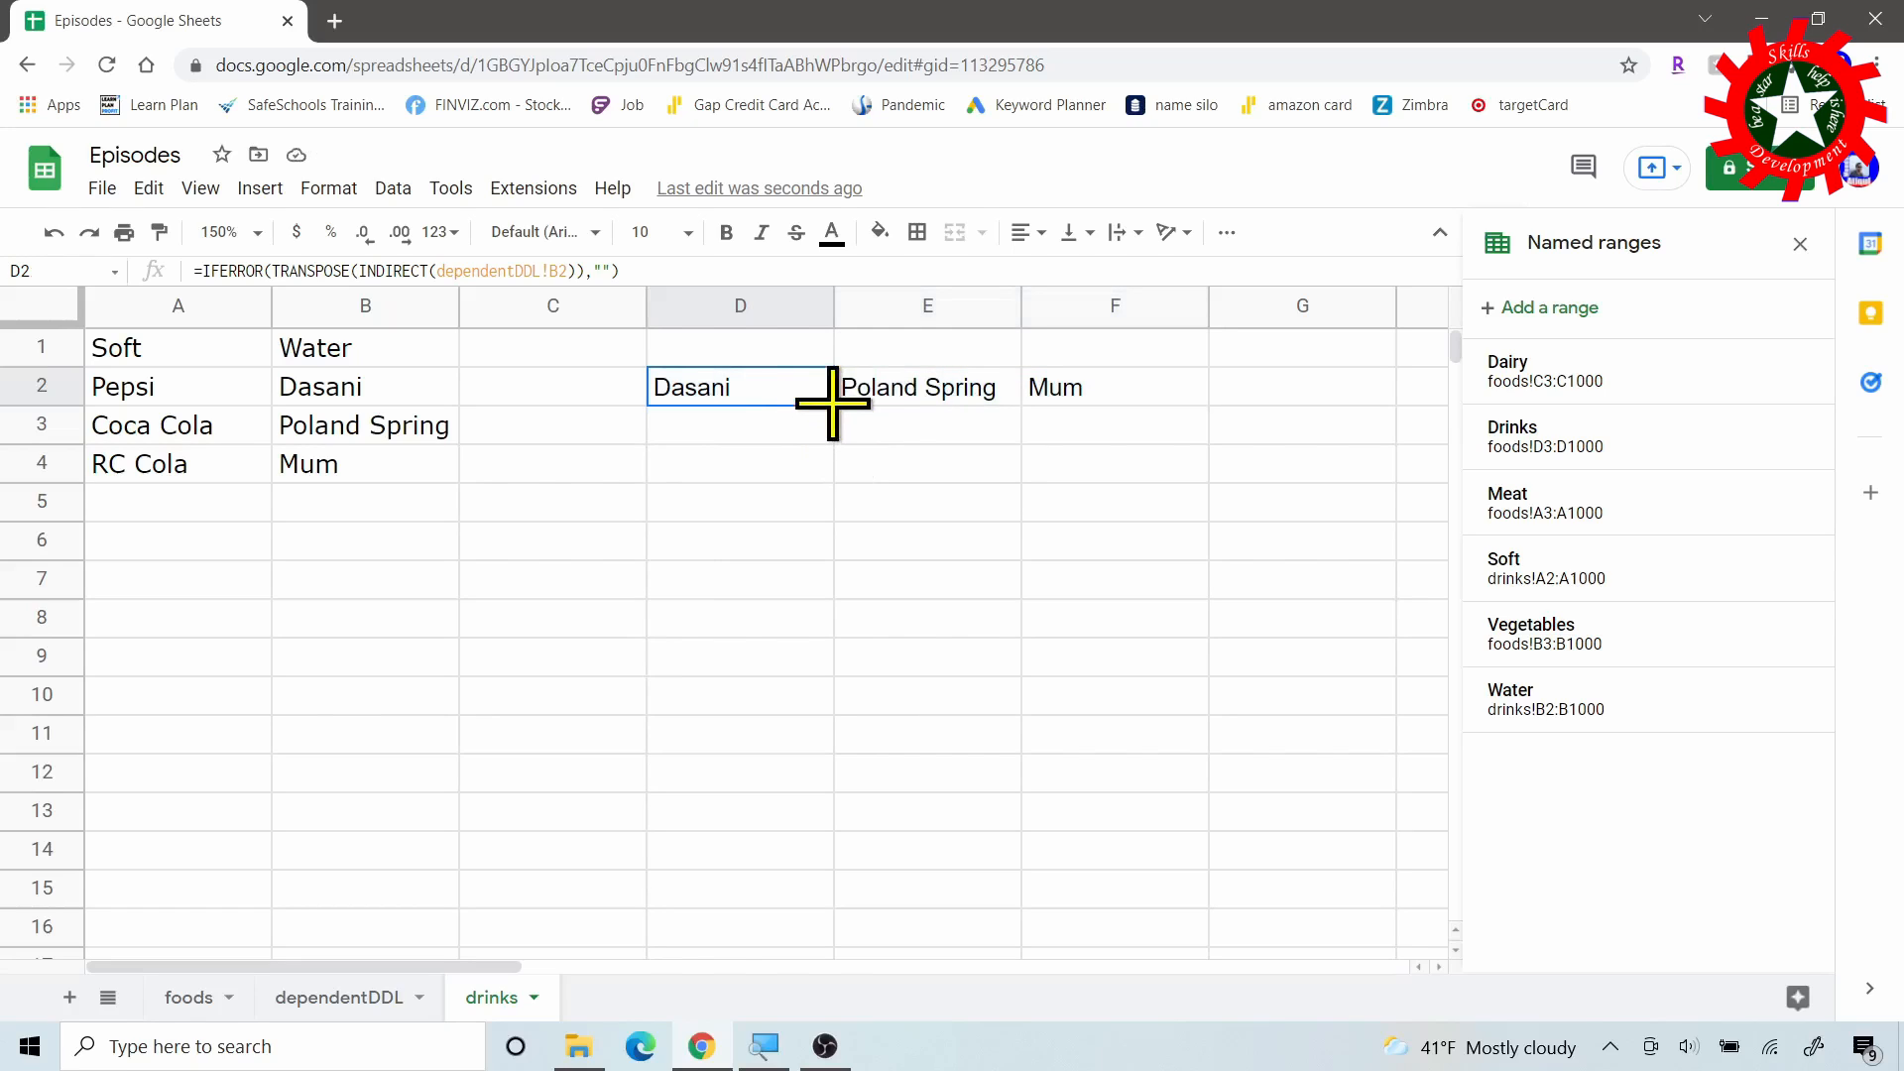
left_click_drag(834, 405, 832, 570)
left_click(779, 424)
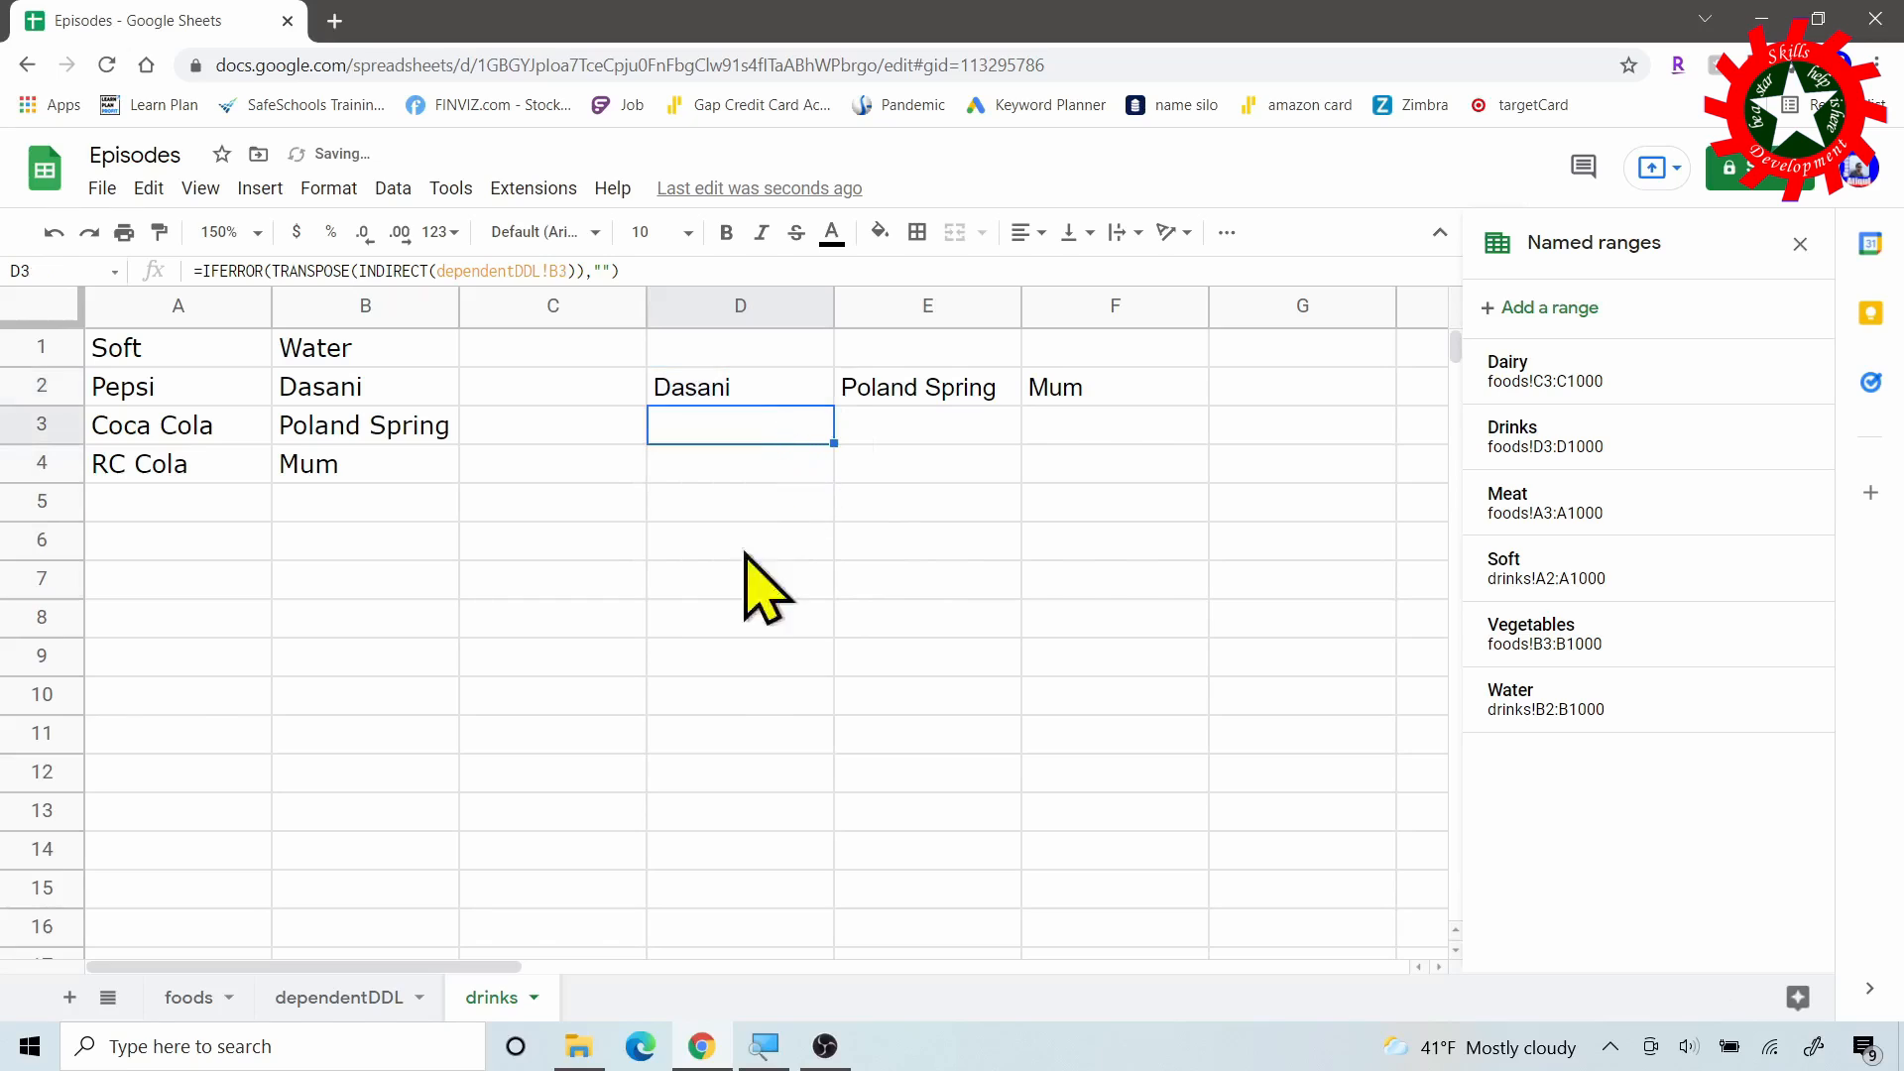
Choose Vegetables, Drinks, Dairy and Drinks as the foods in A4 to A7 of the dependentDDL sheet.
left_click(368, 997)
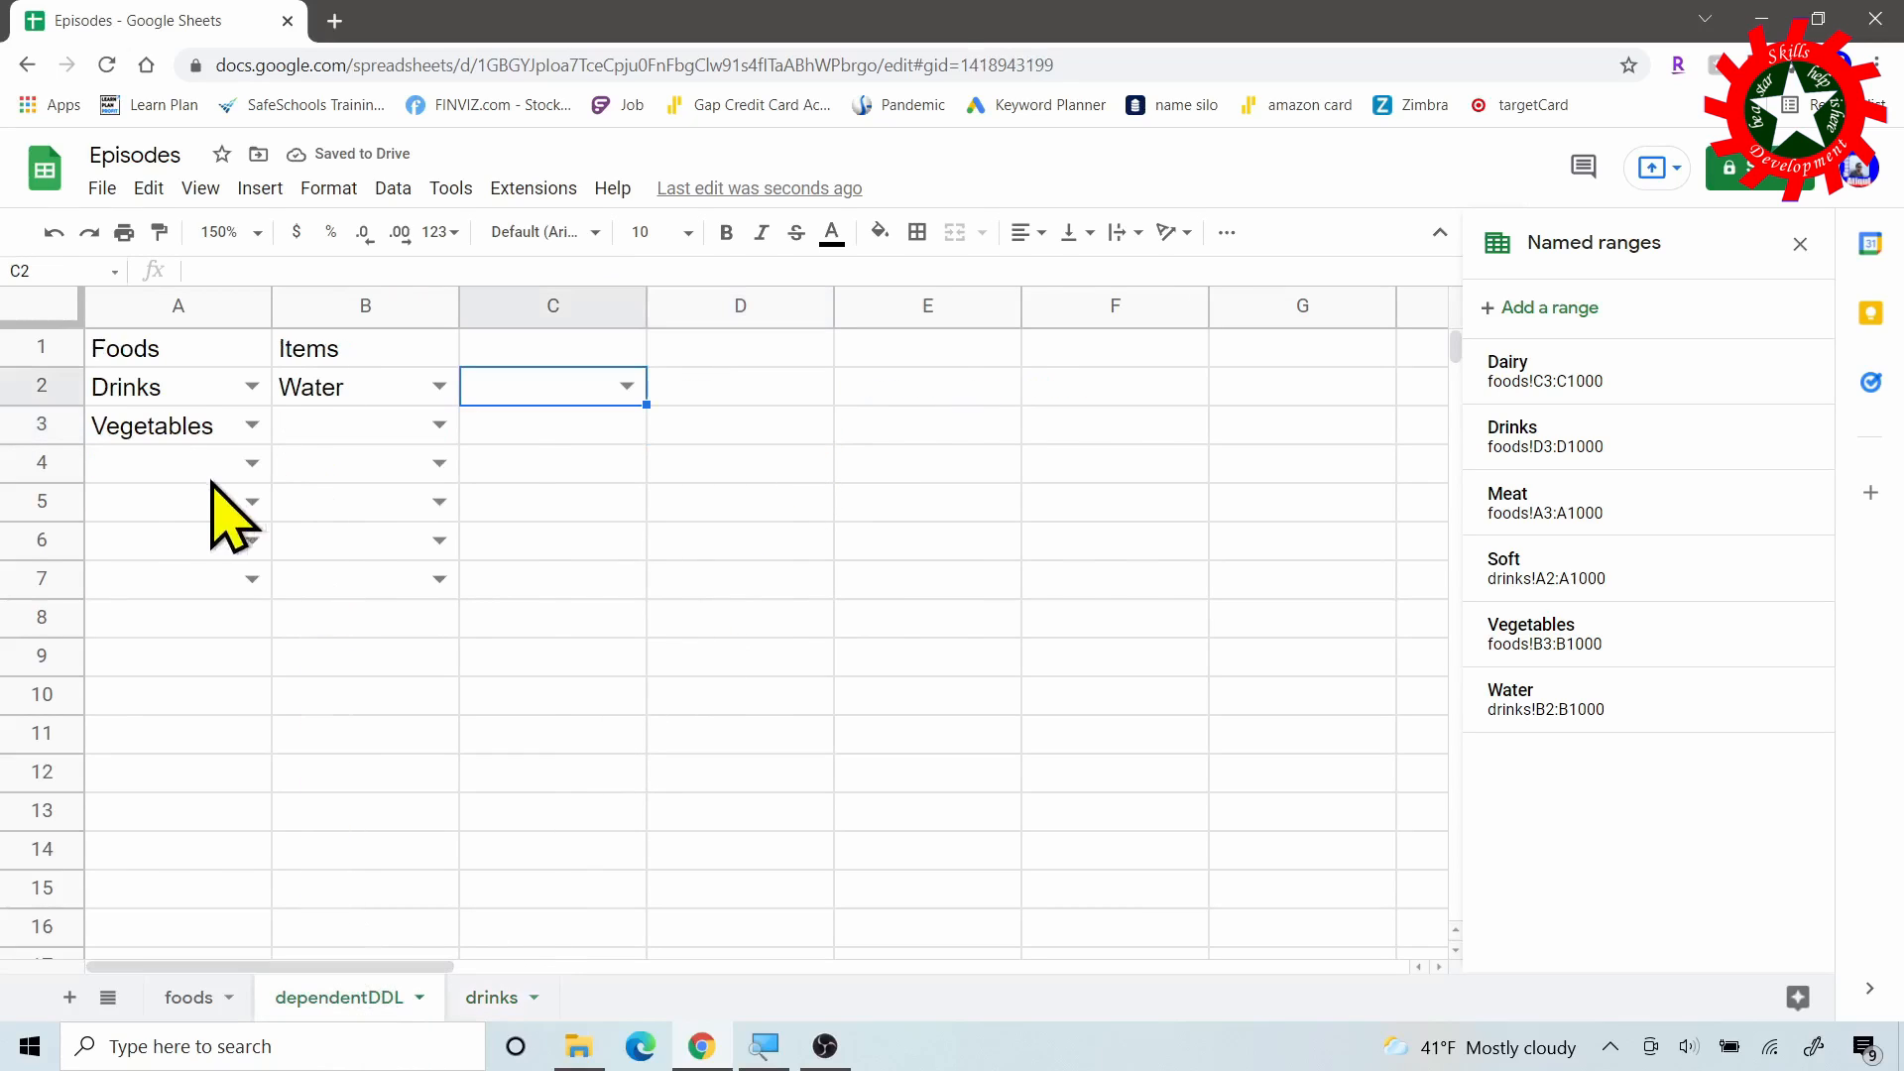
left_click(252, 462)
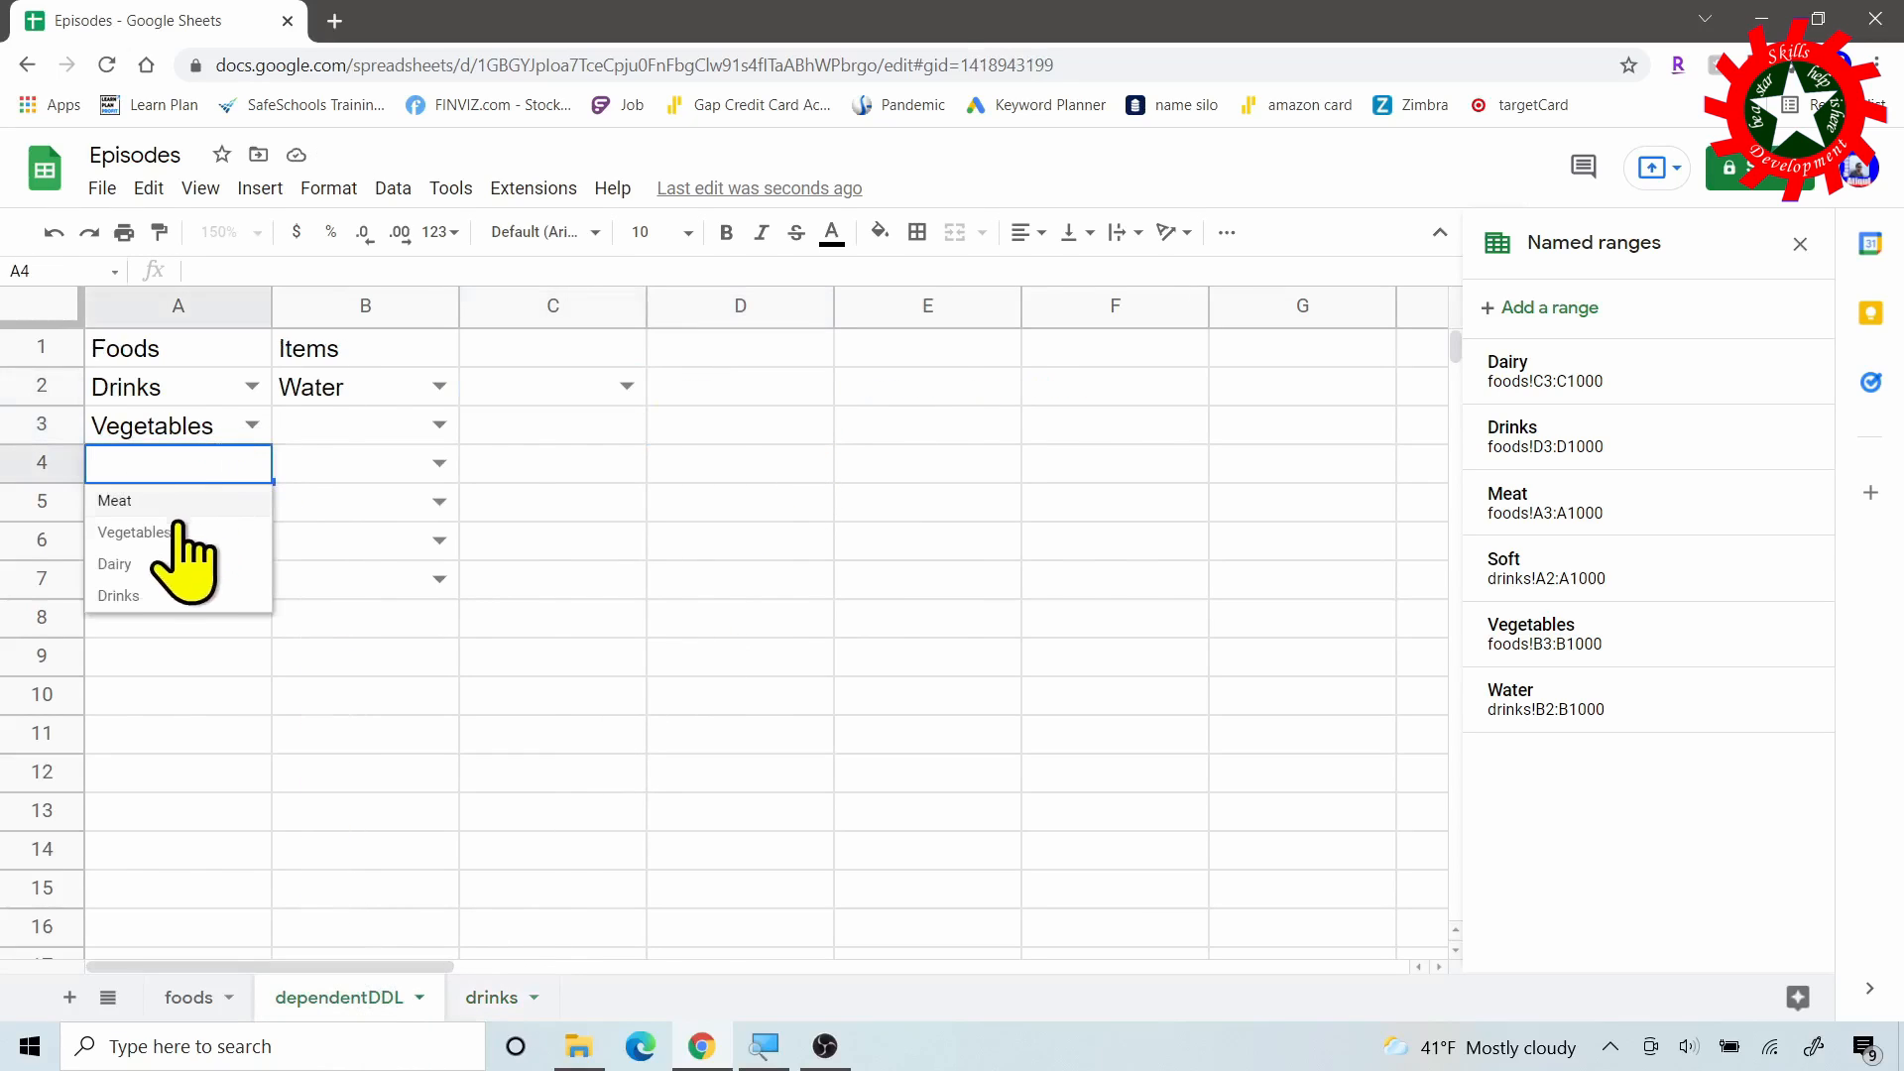
left_click(184, 528)
left_click(250, 504)
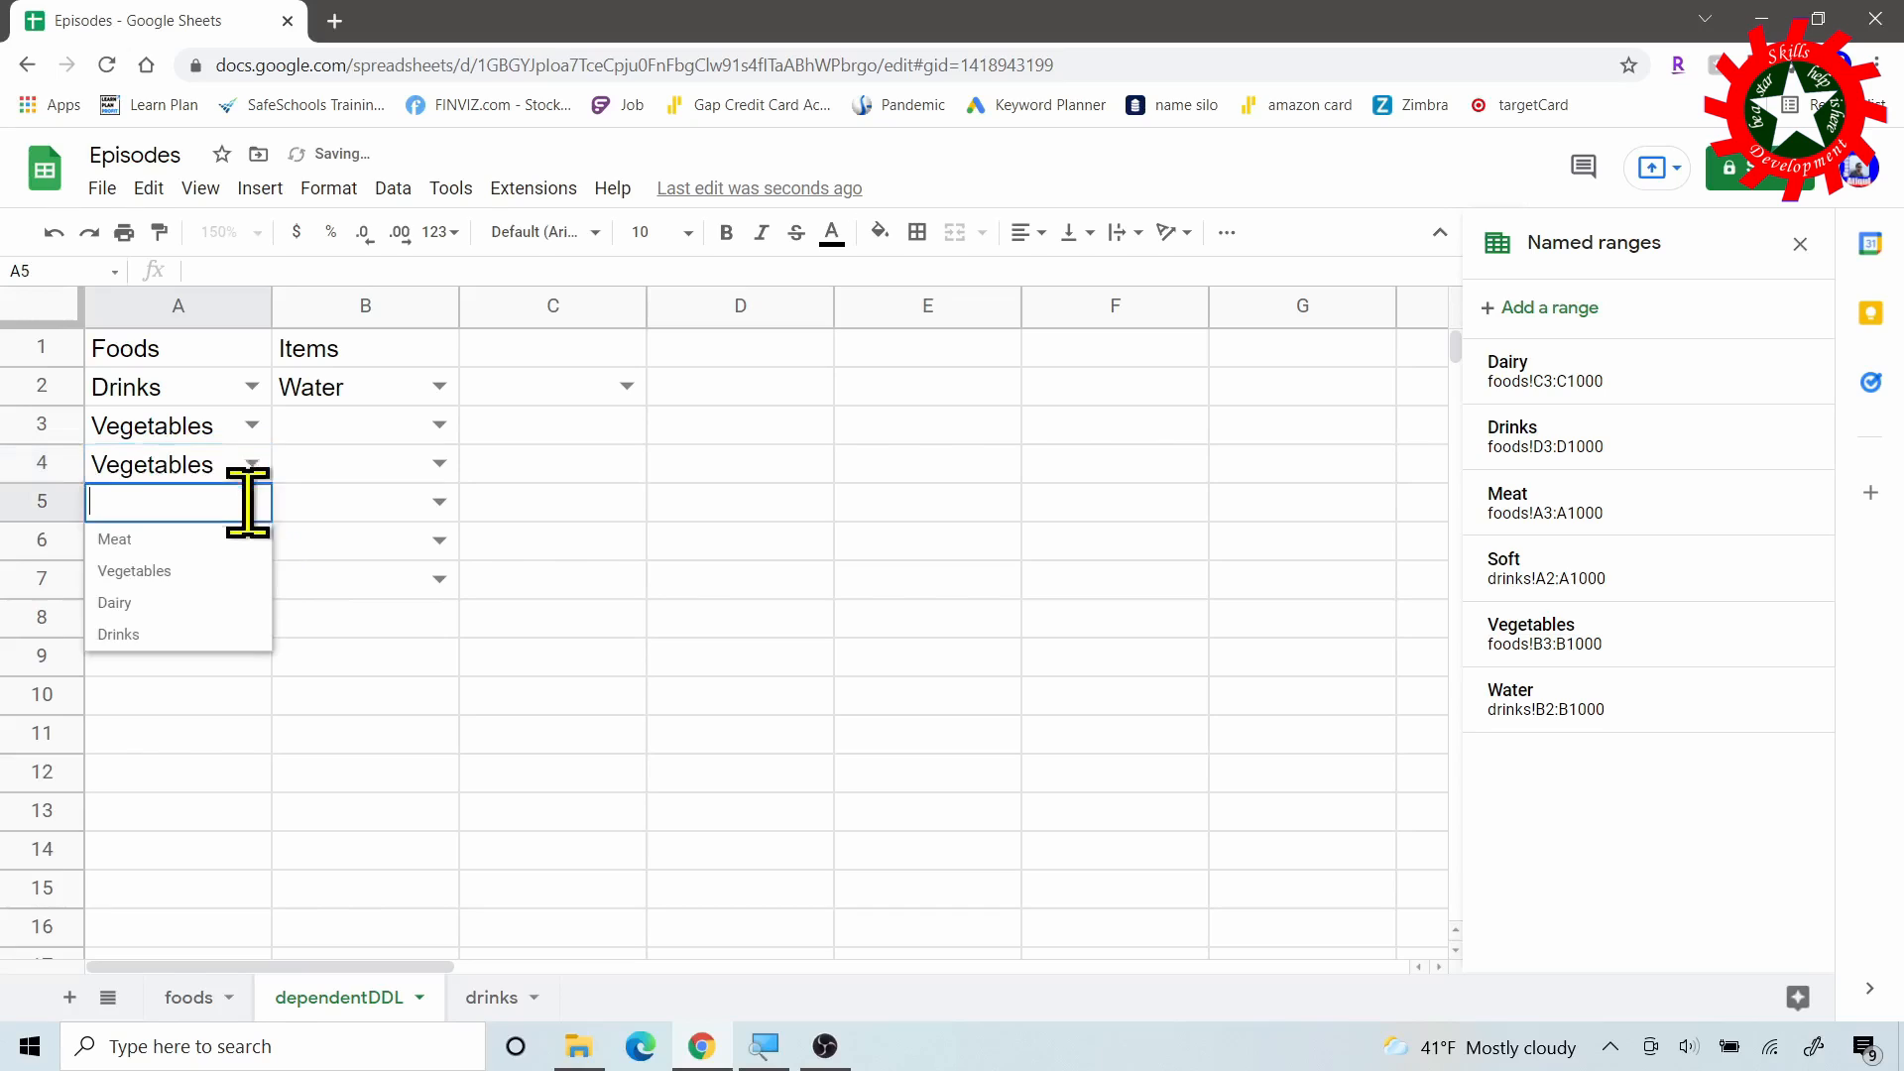
left_click(159, 634)
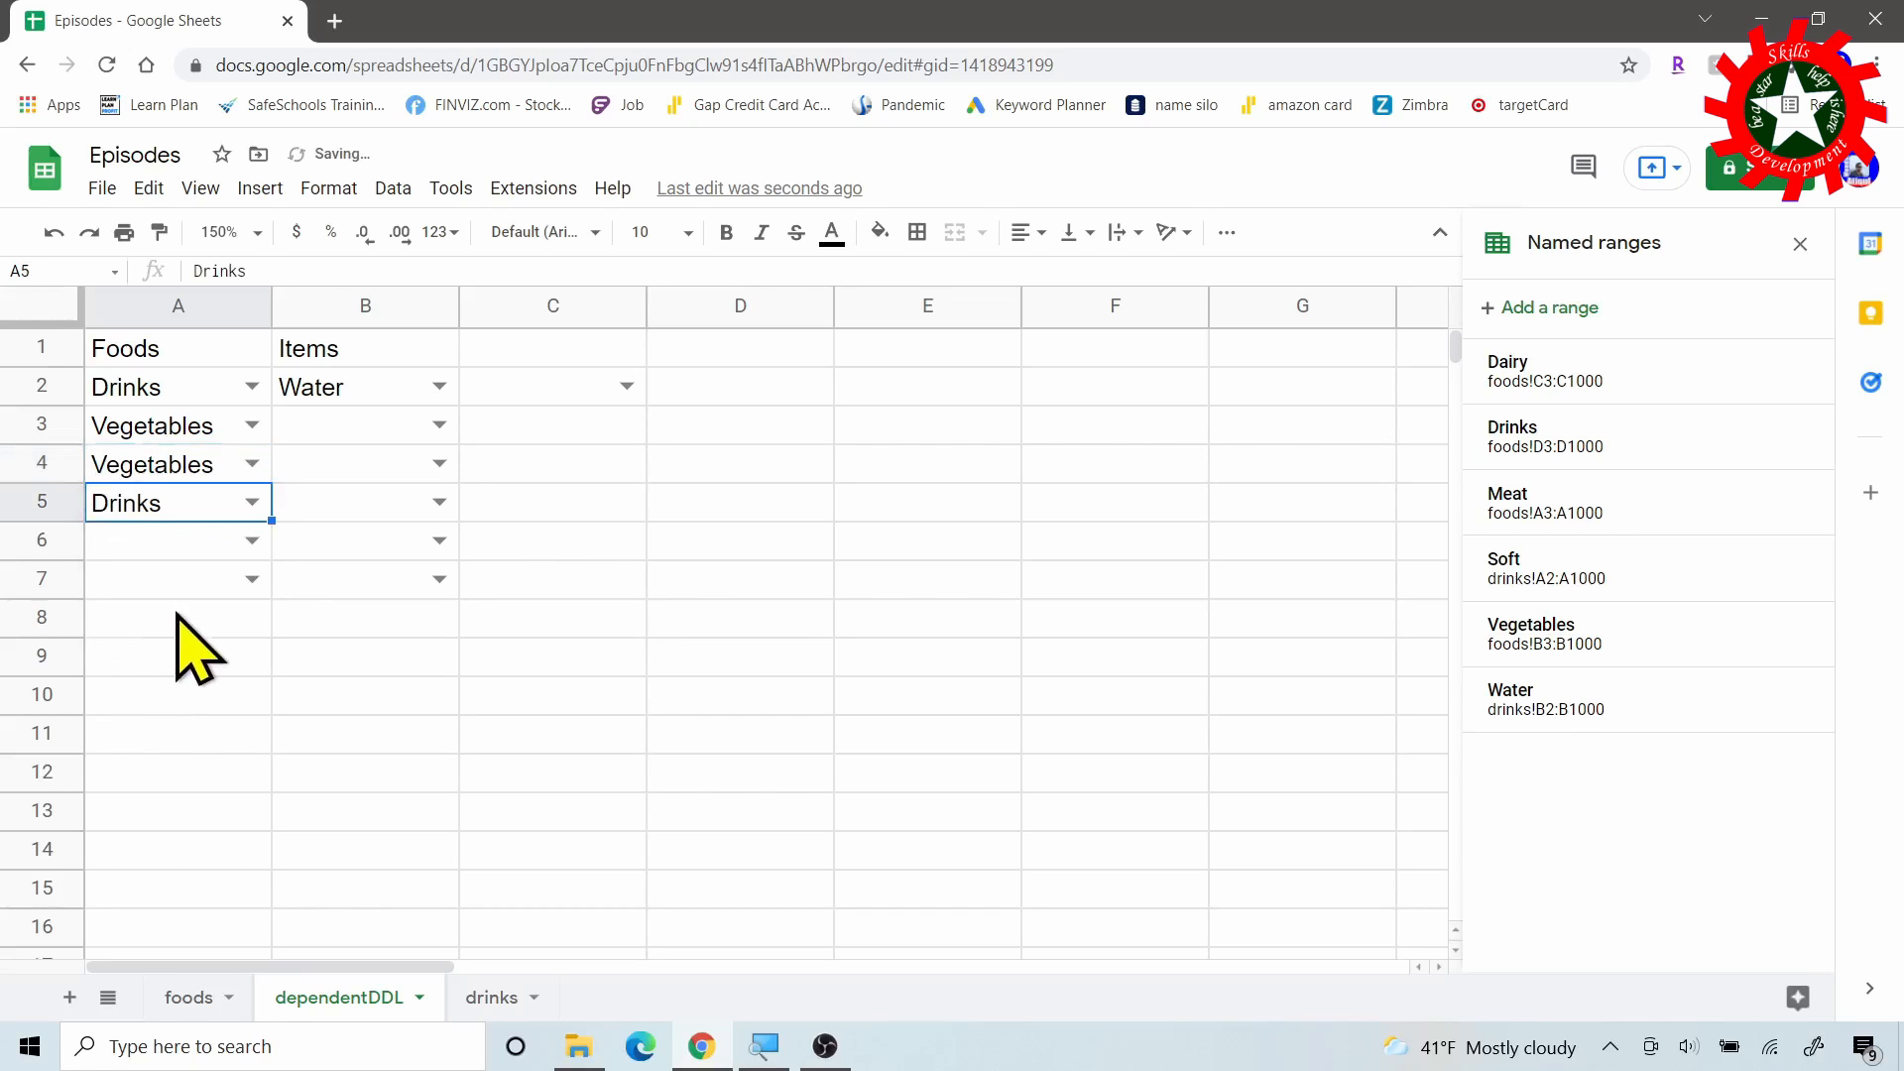
left_click(252, 540)
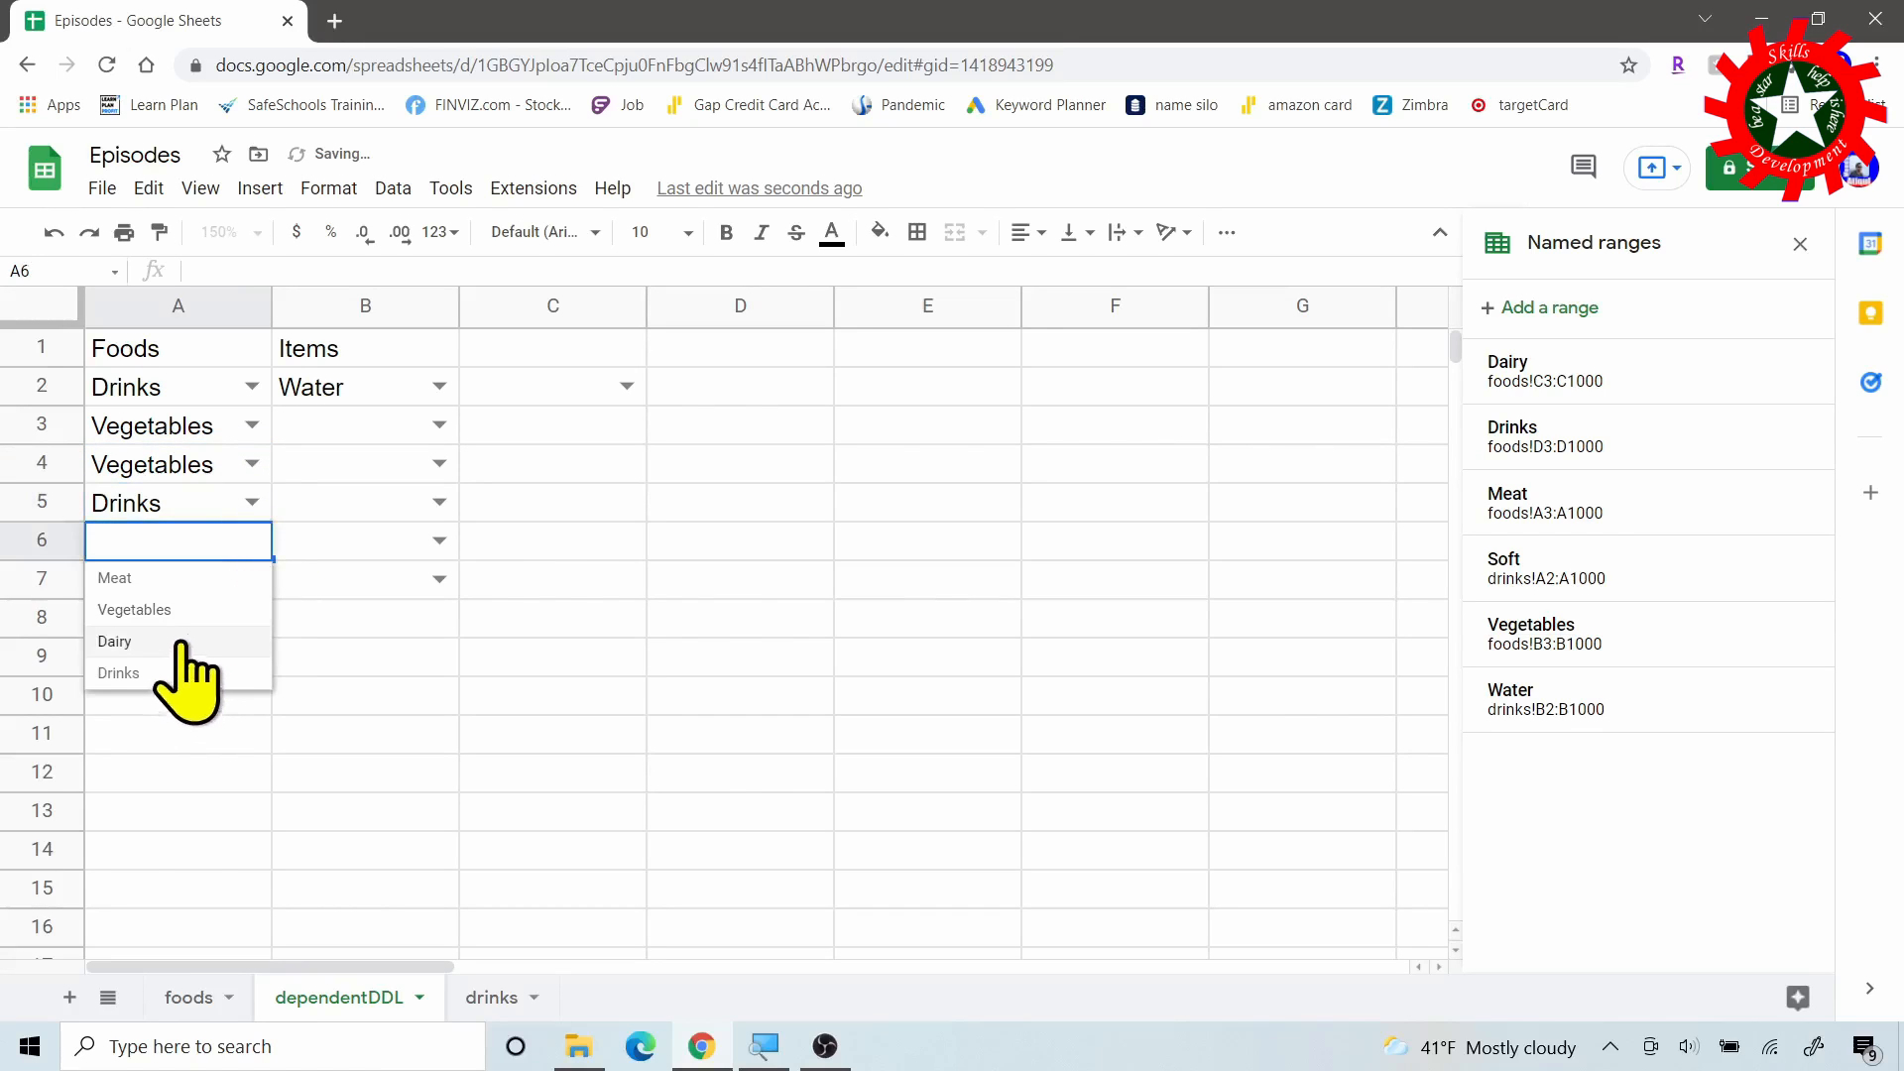
left_click(179, 642)
left_click(254, 578)
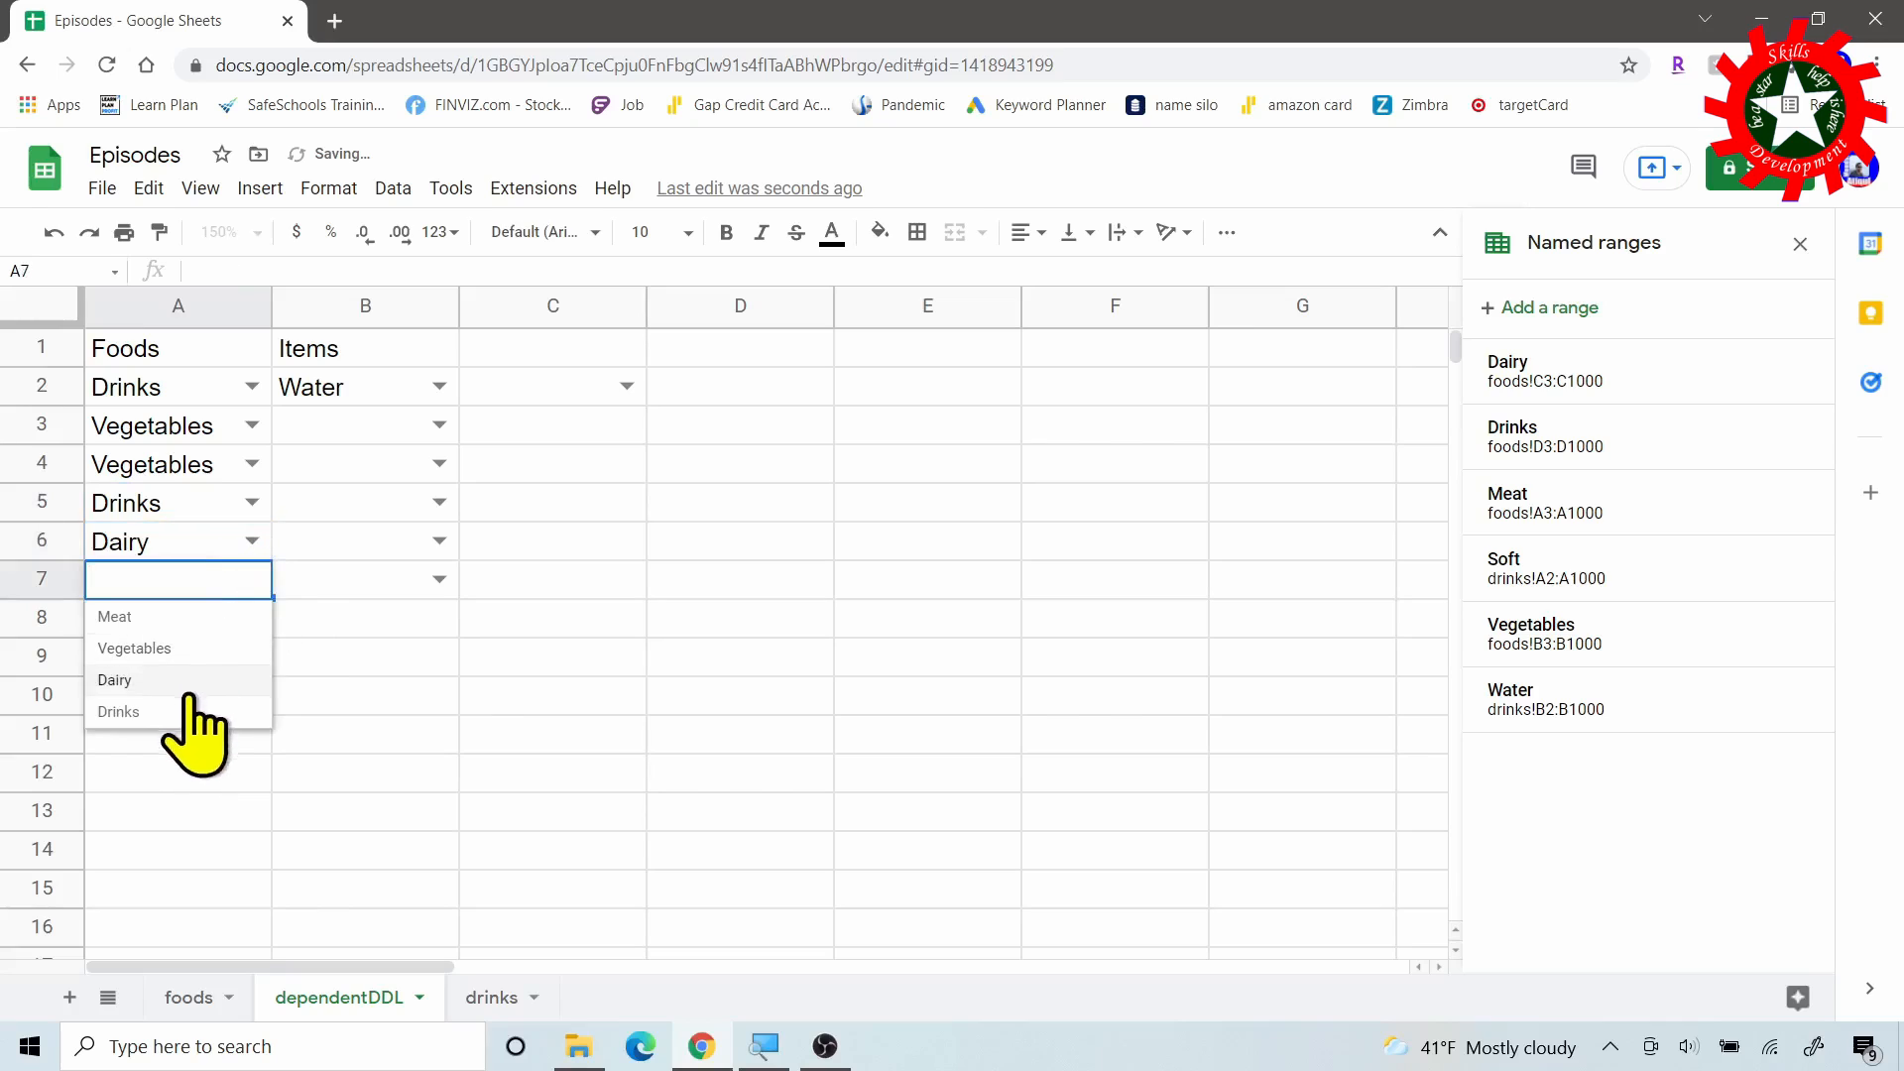
left_click(193, 707)
Choose Cauliflower, Tomato, Water and Cake as the items in B3 to B6, and check the options offered in B7 without choosing one.
left_click(362, 426)
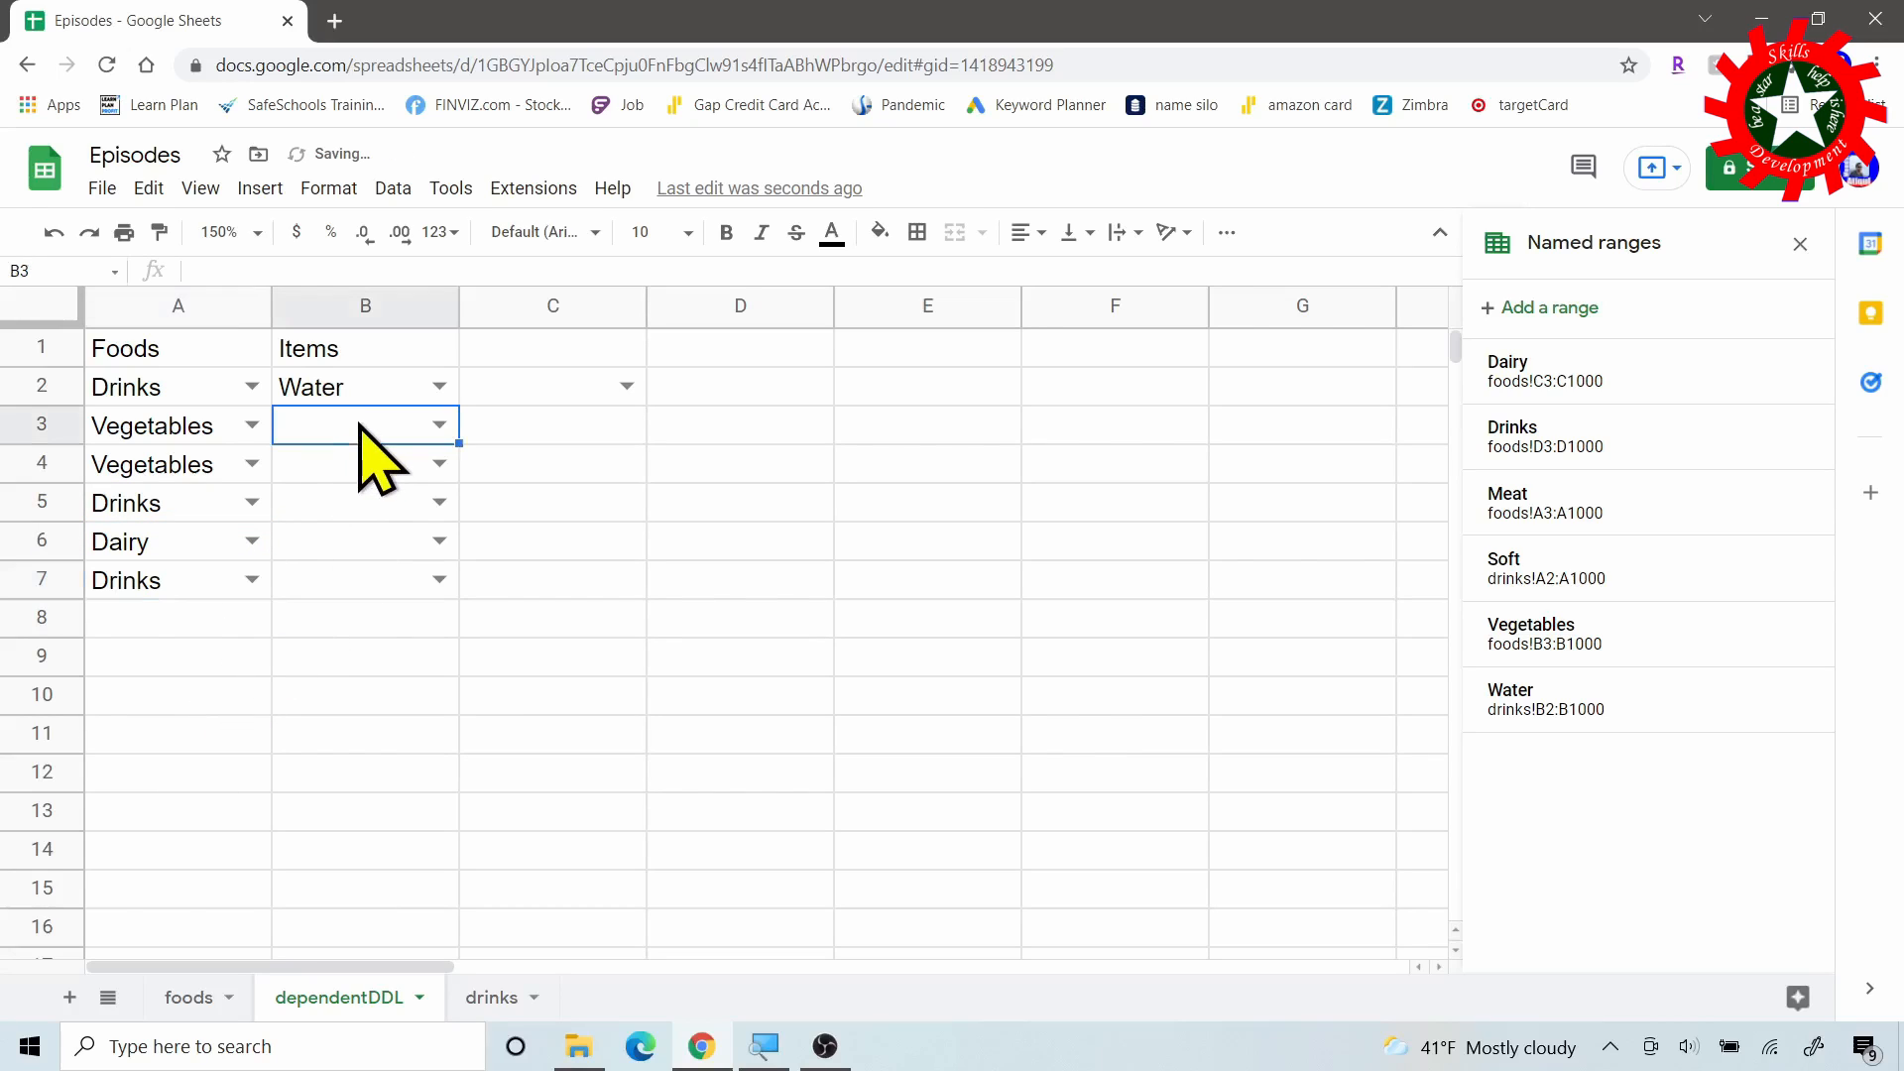
left_click(436, 425)
left_click(357, 515)
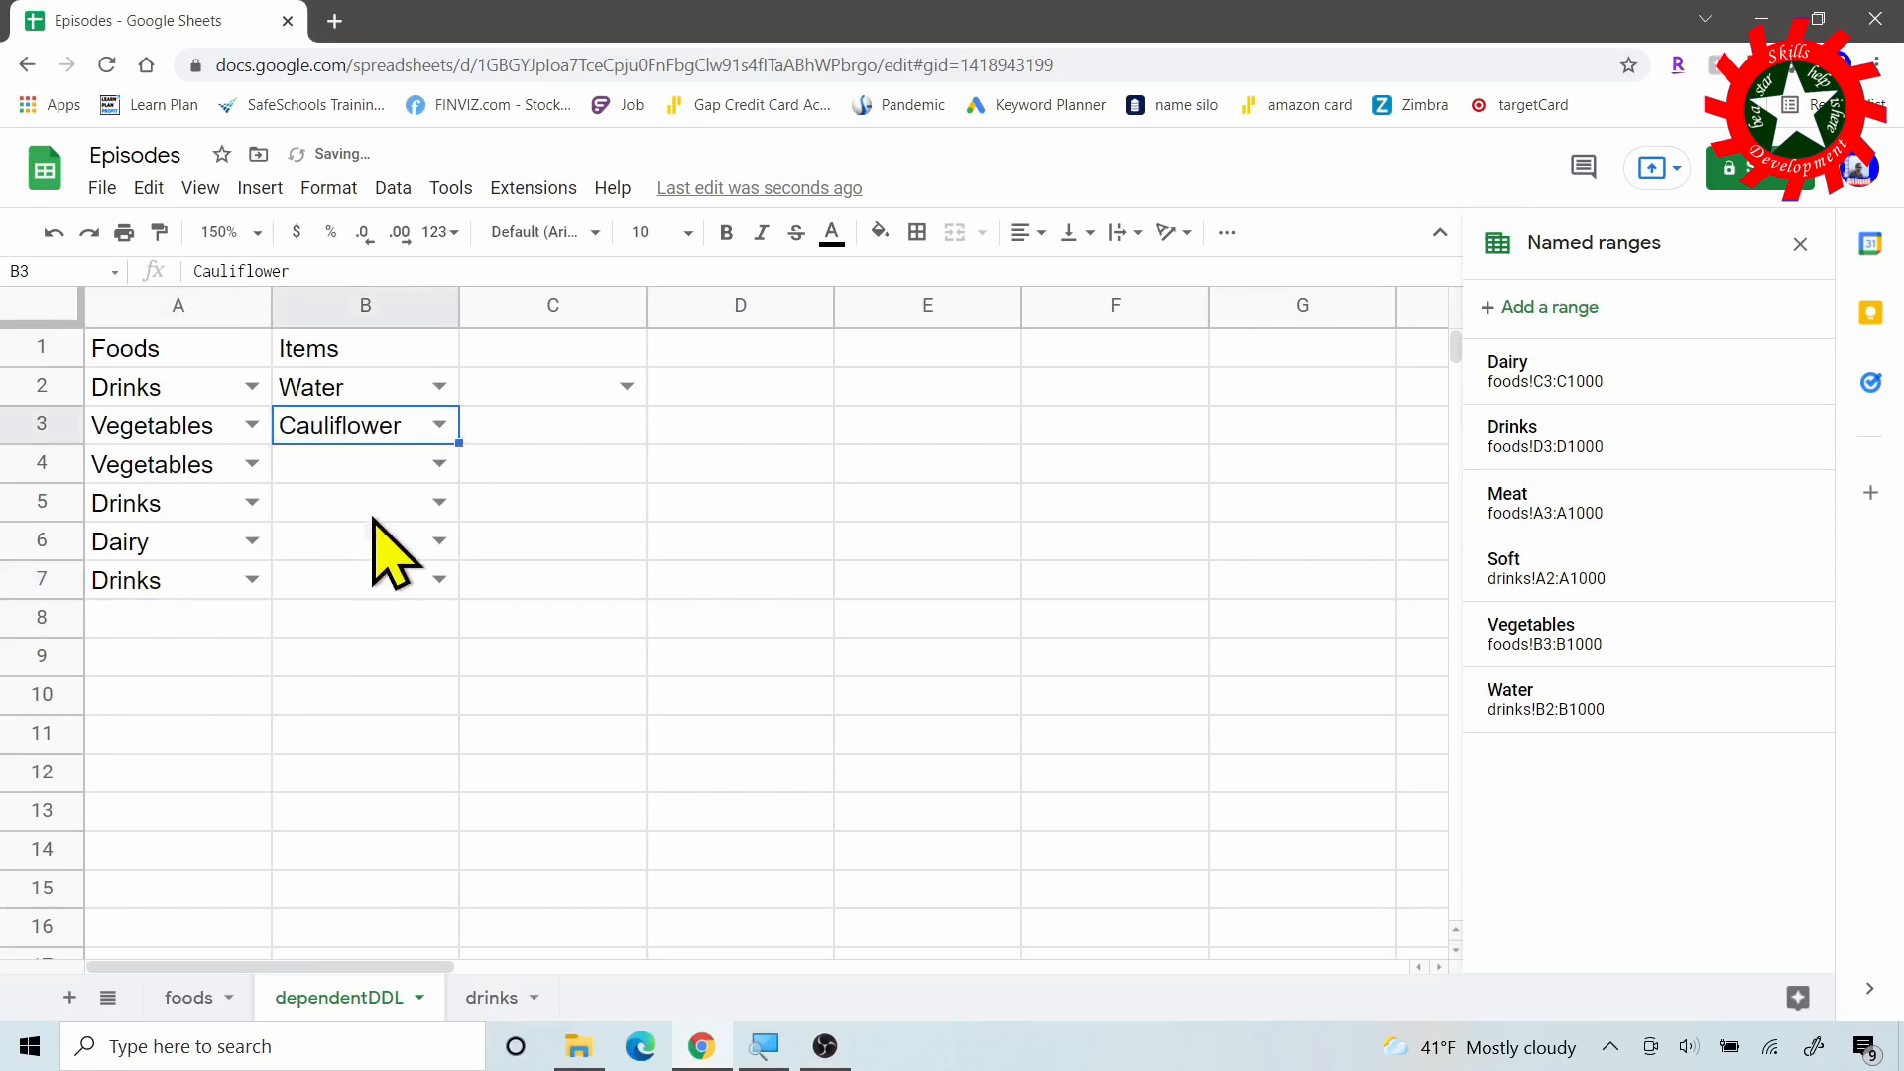
left_click(439, 463)
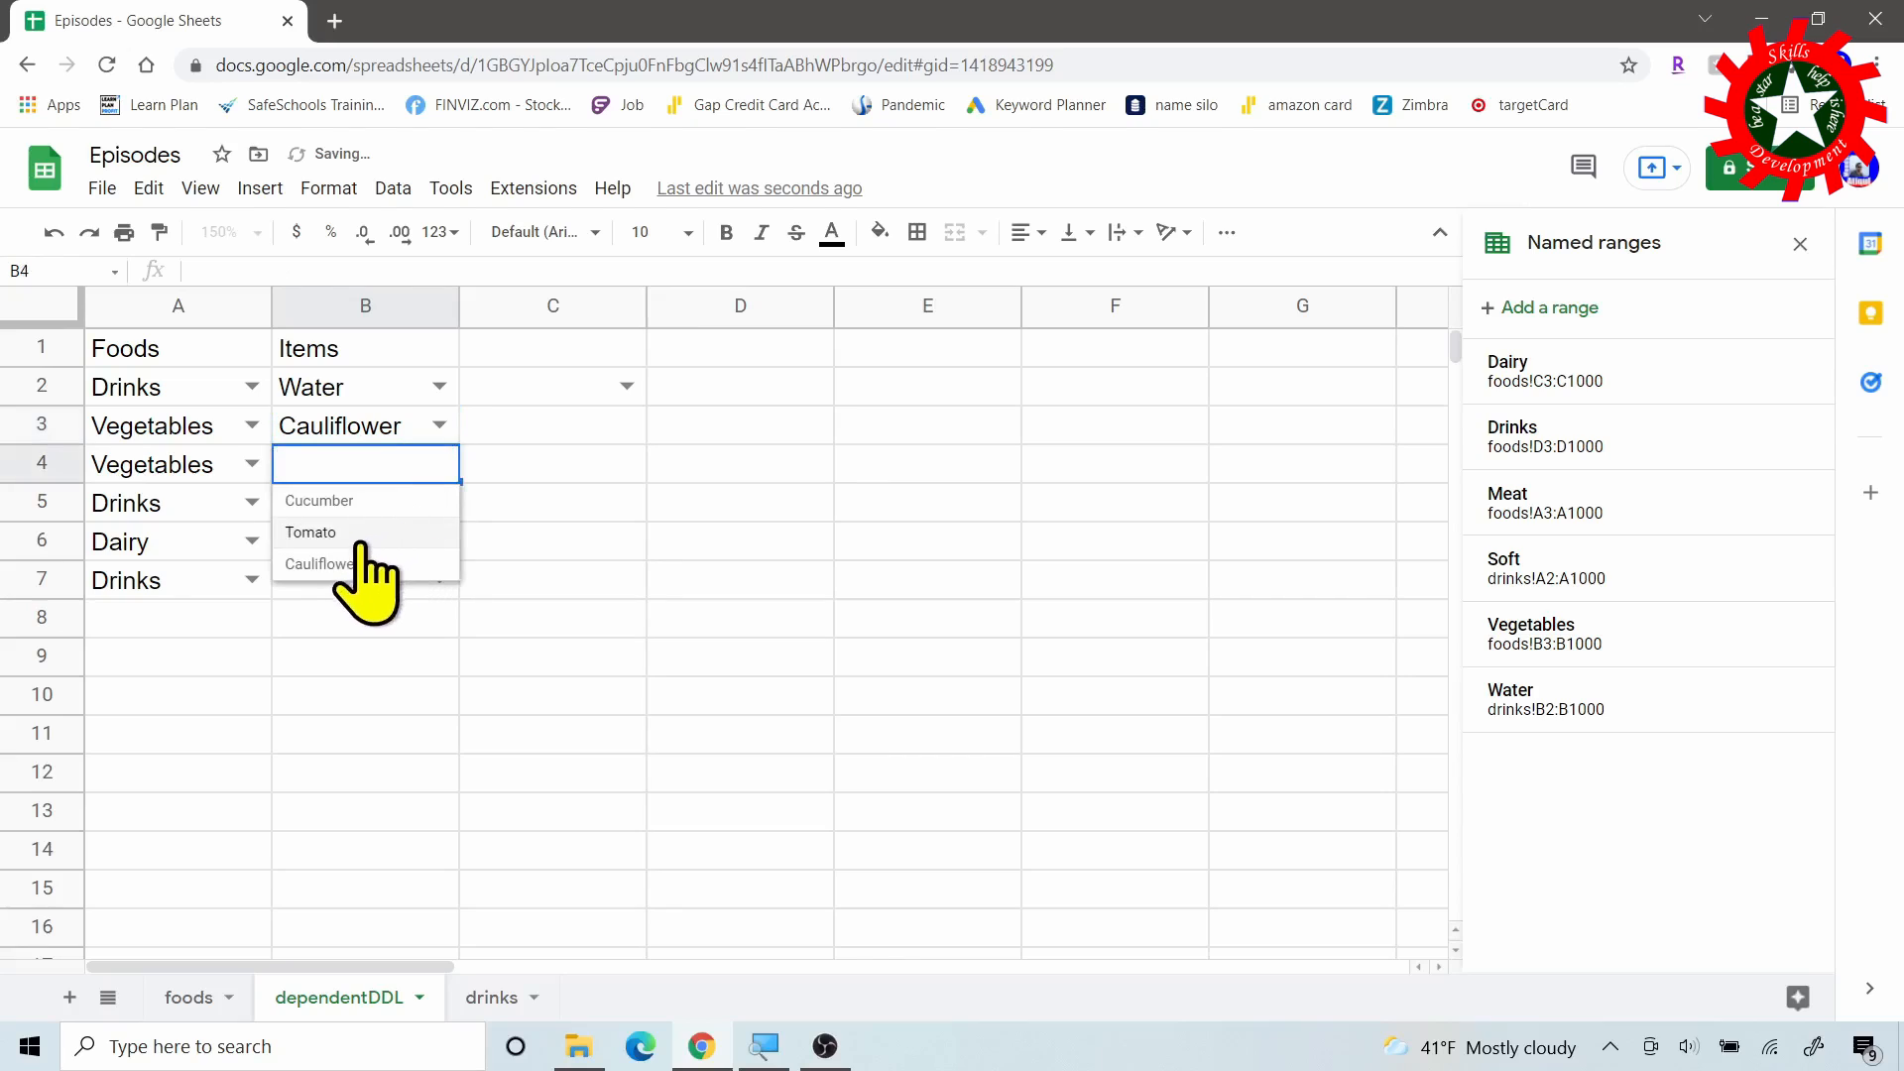
left_click(359, 536)
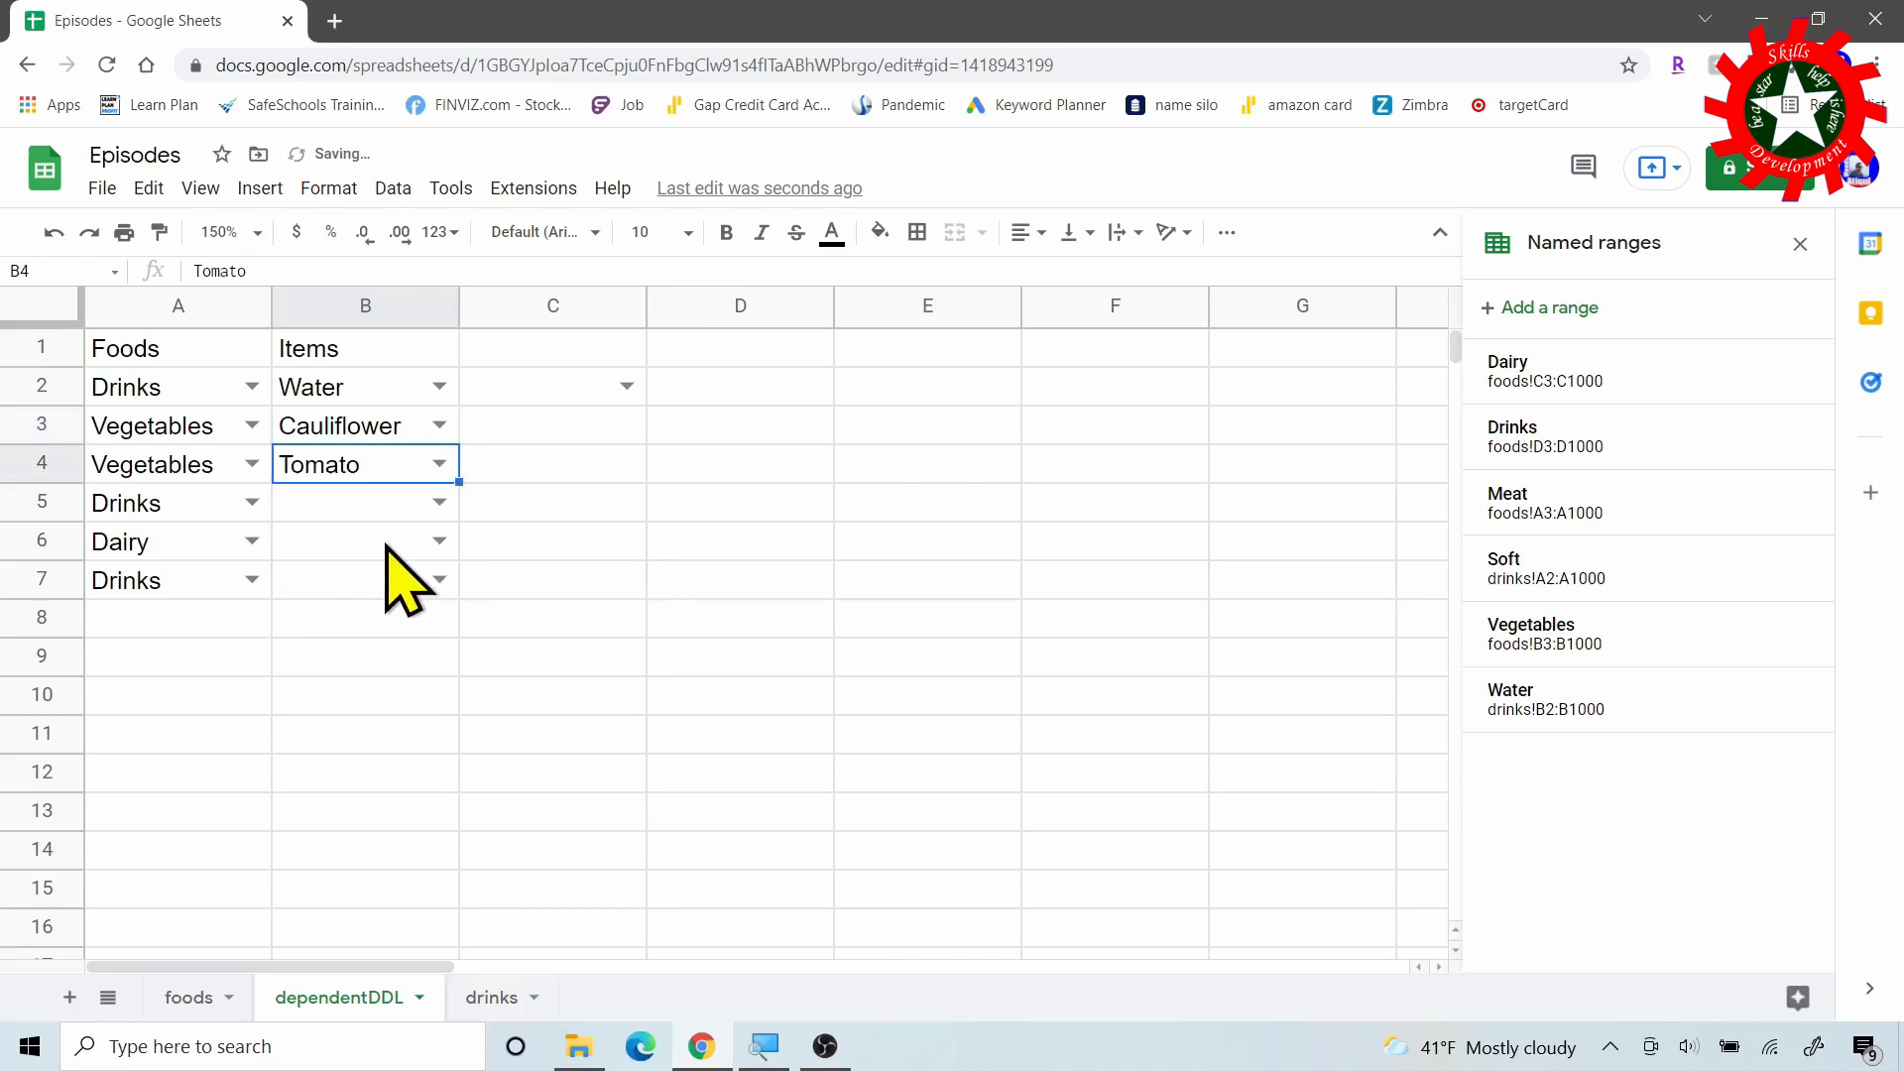
left_click(437, 541)
left_click(439, 502)
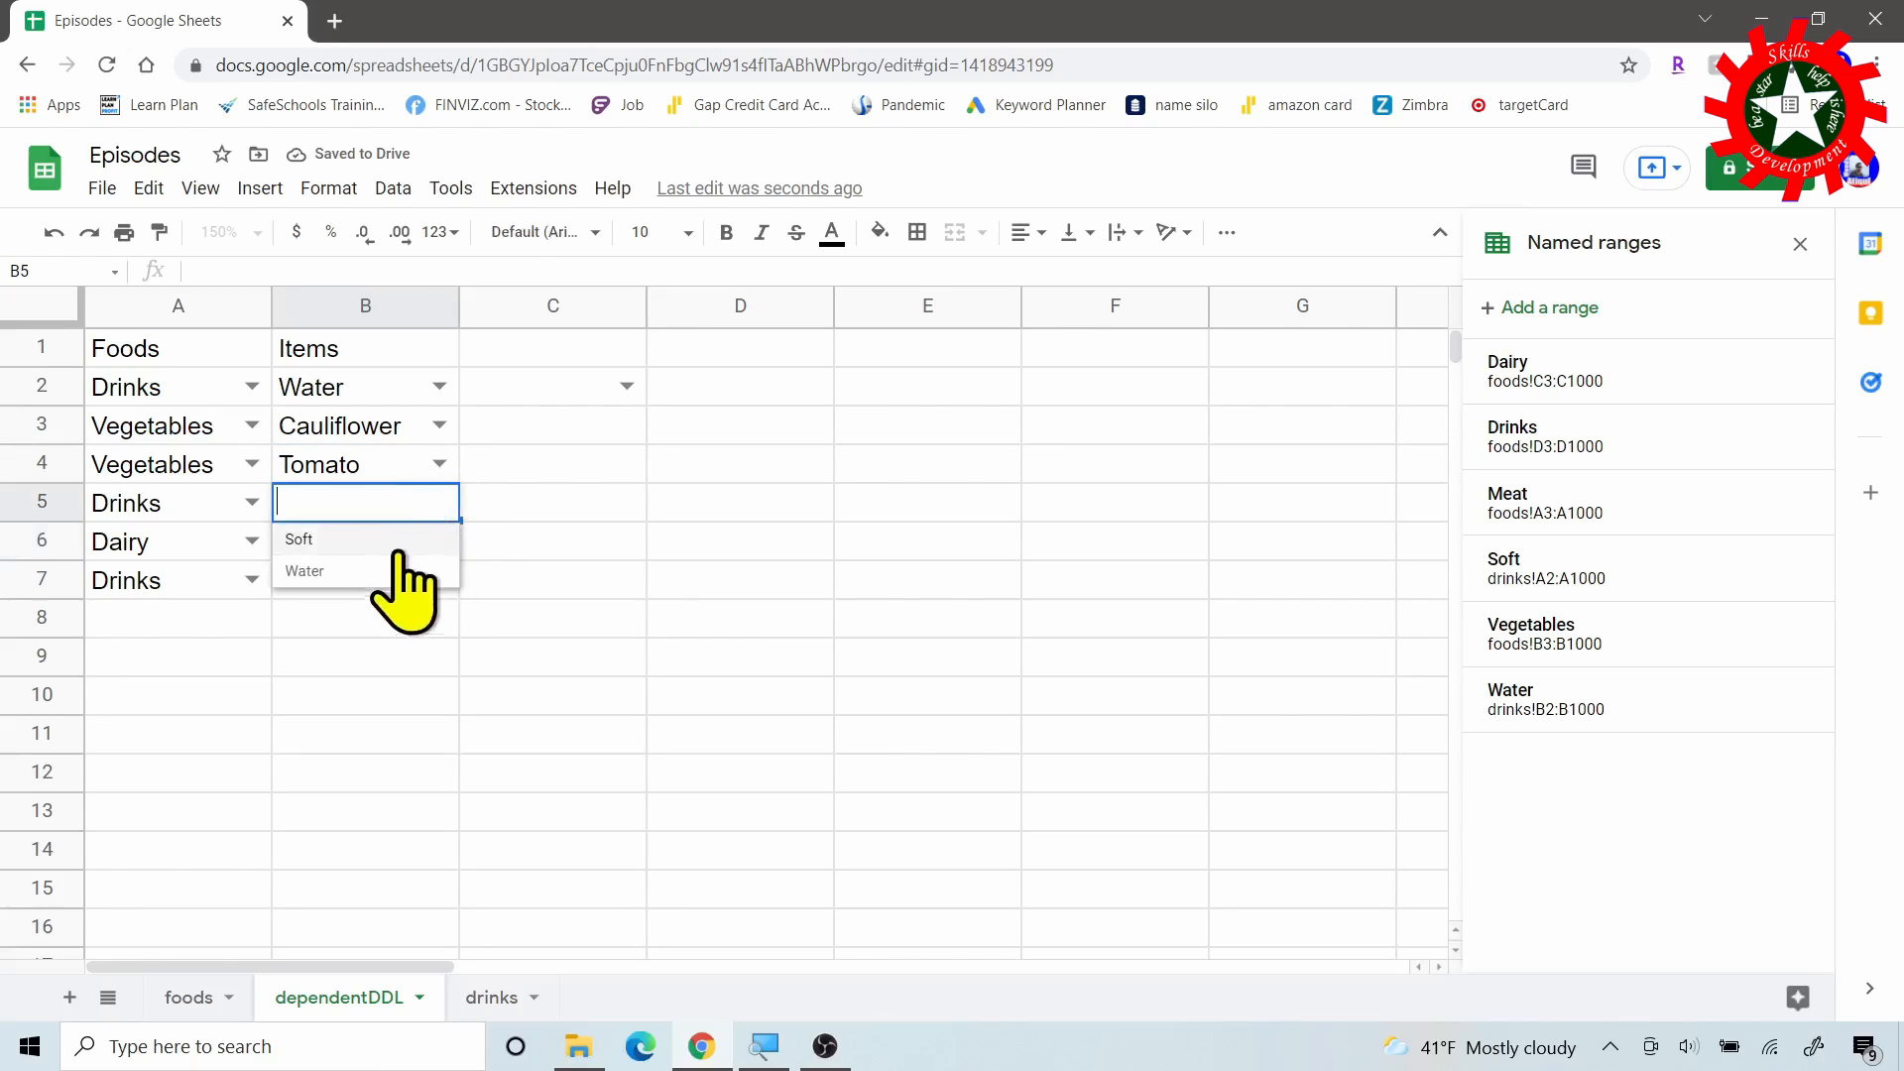
left_click(305, 571)
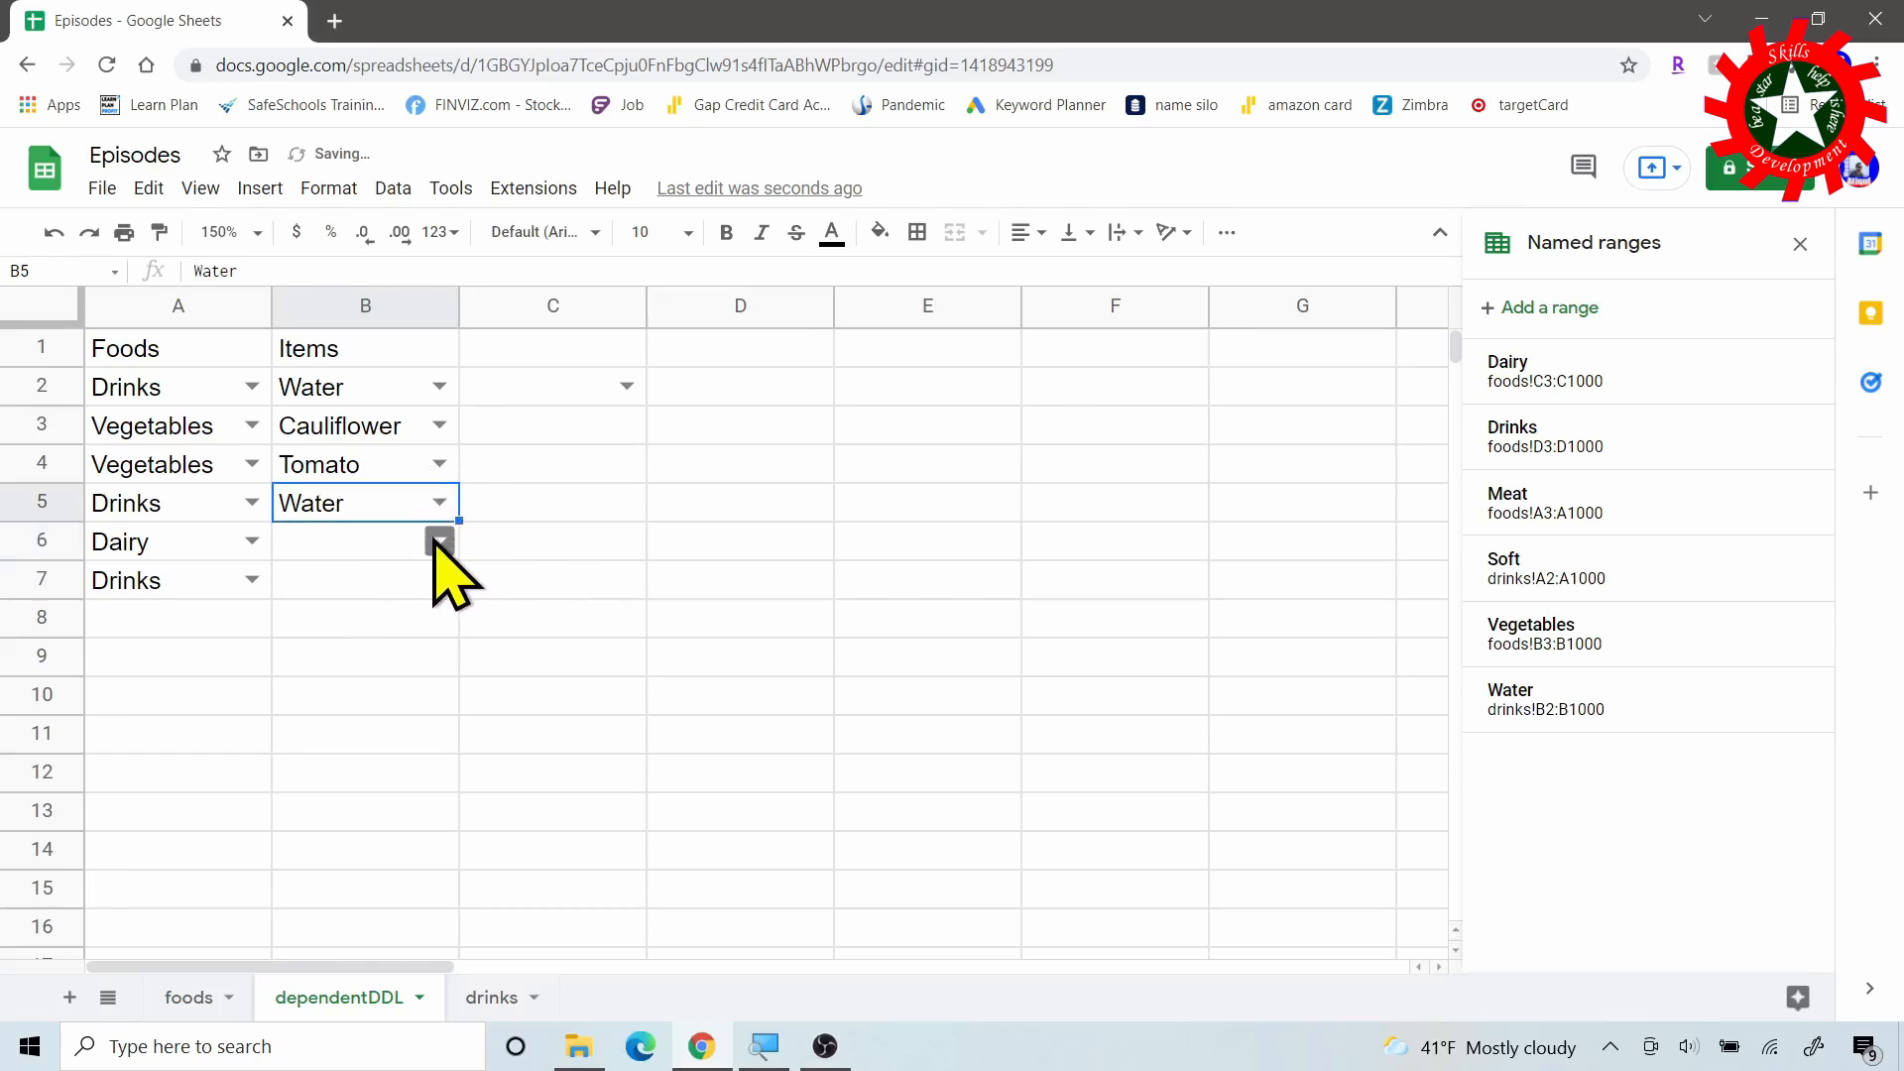
left_click(439, 542)
left_click(353, 610)
double_click(433, 581)
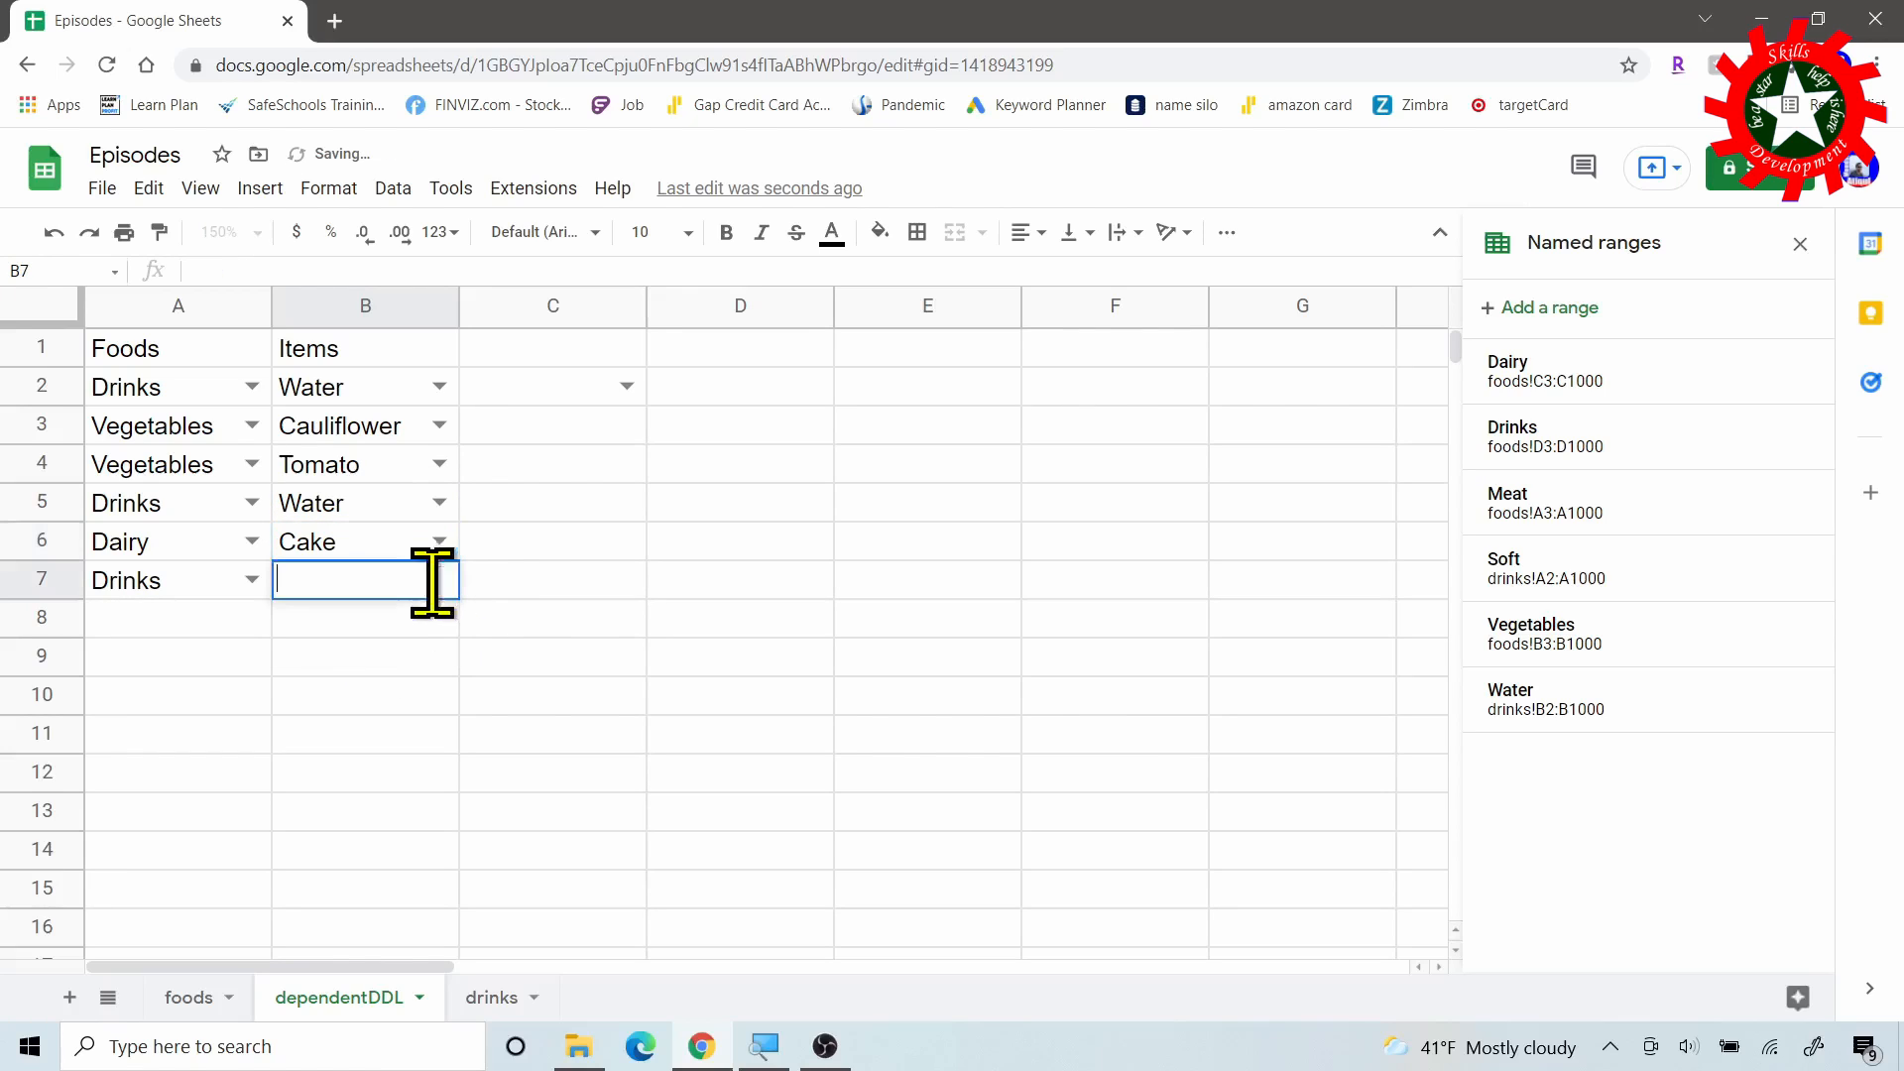
key("Escape")
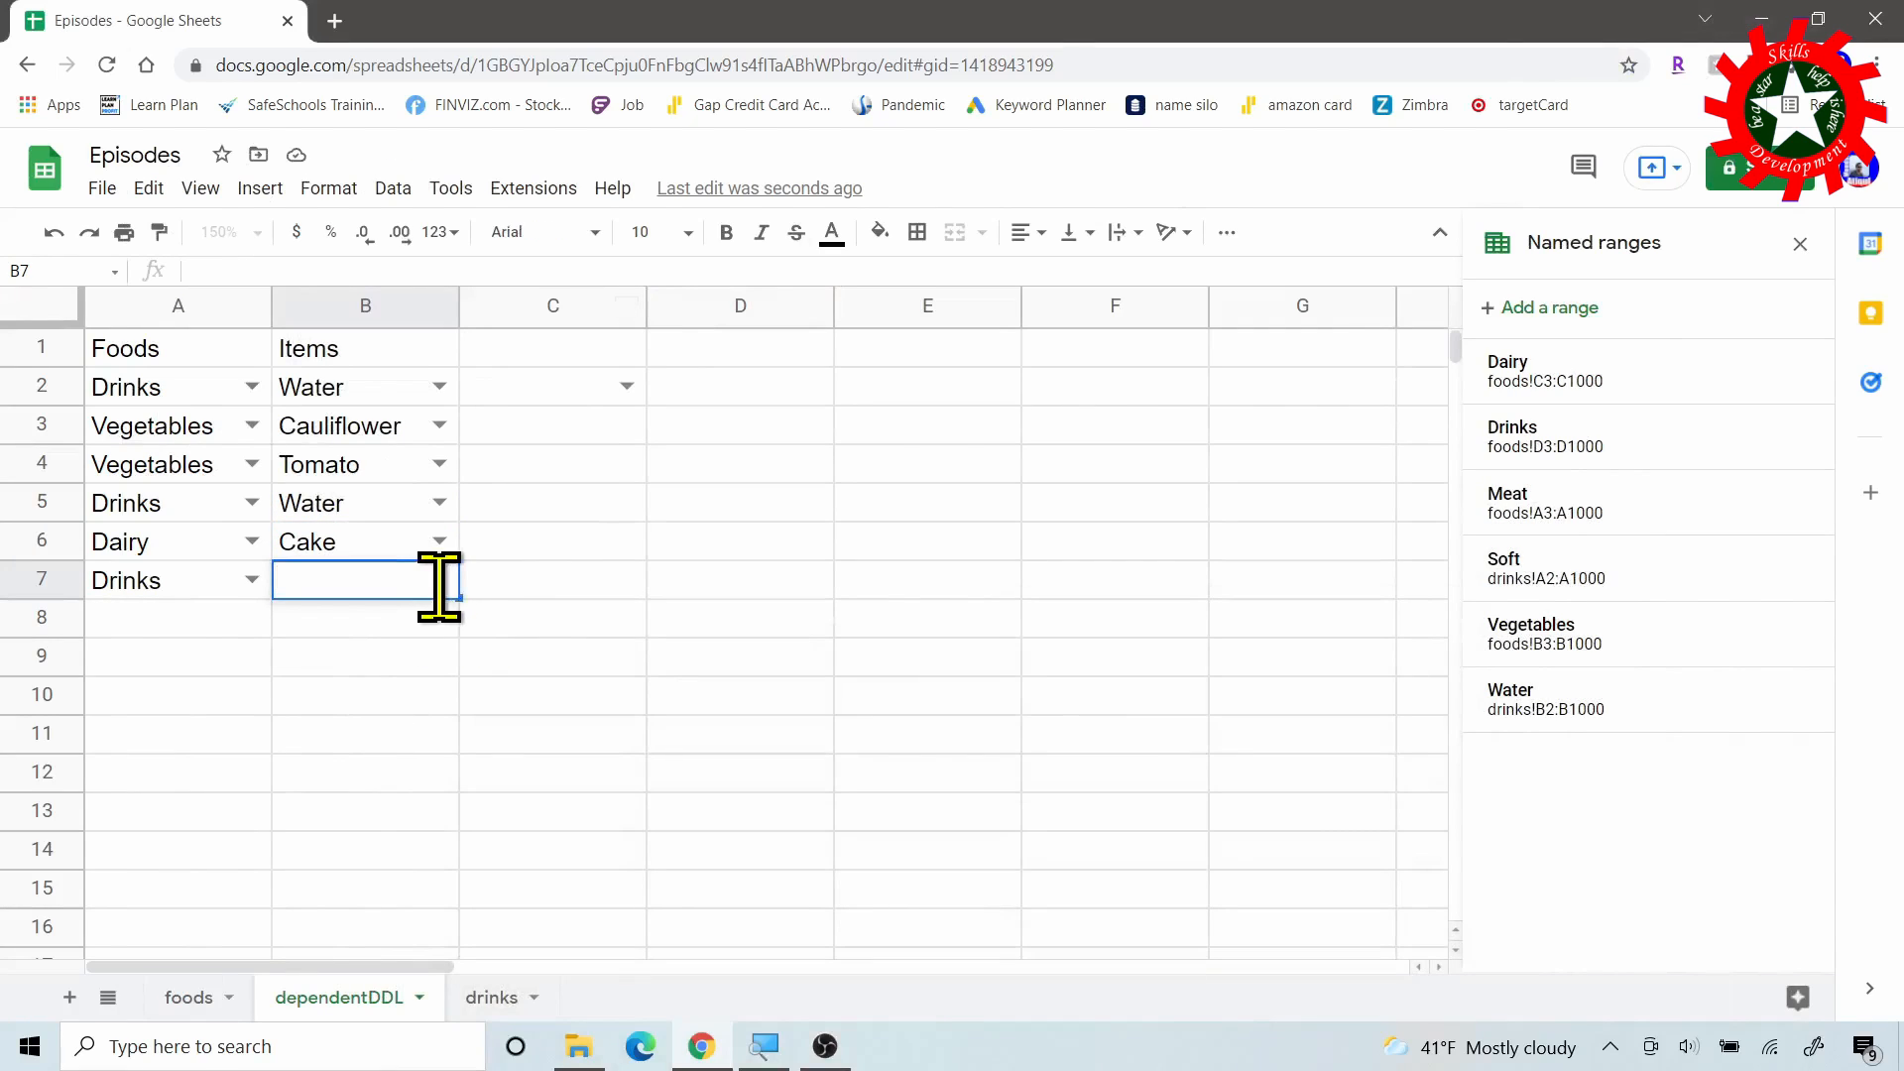
Extend the transposed INDIRECT formula from E7 to E8 on the foods sheet.
left_click(198, 998)
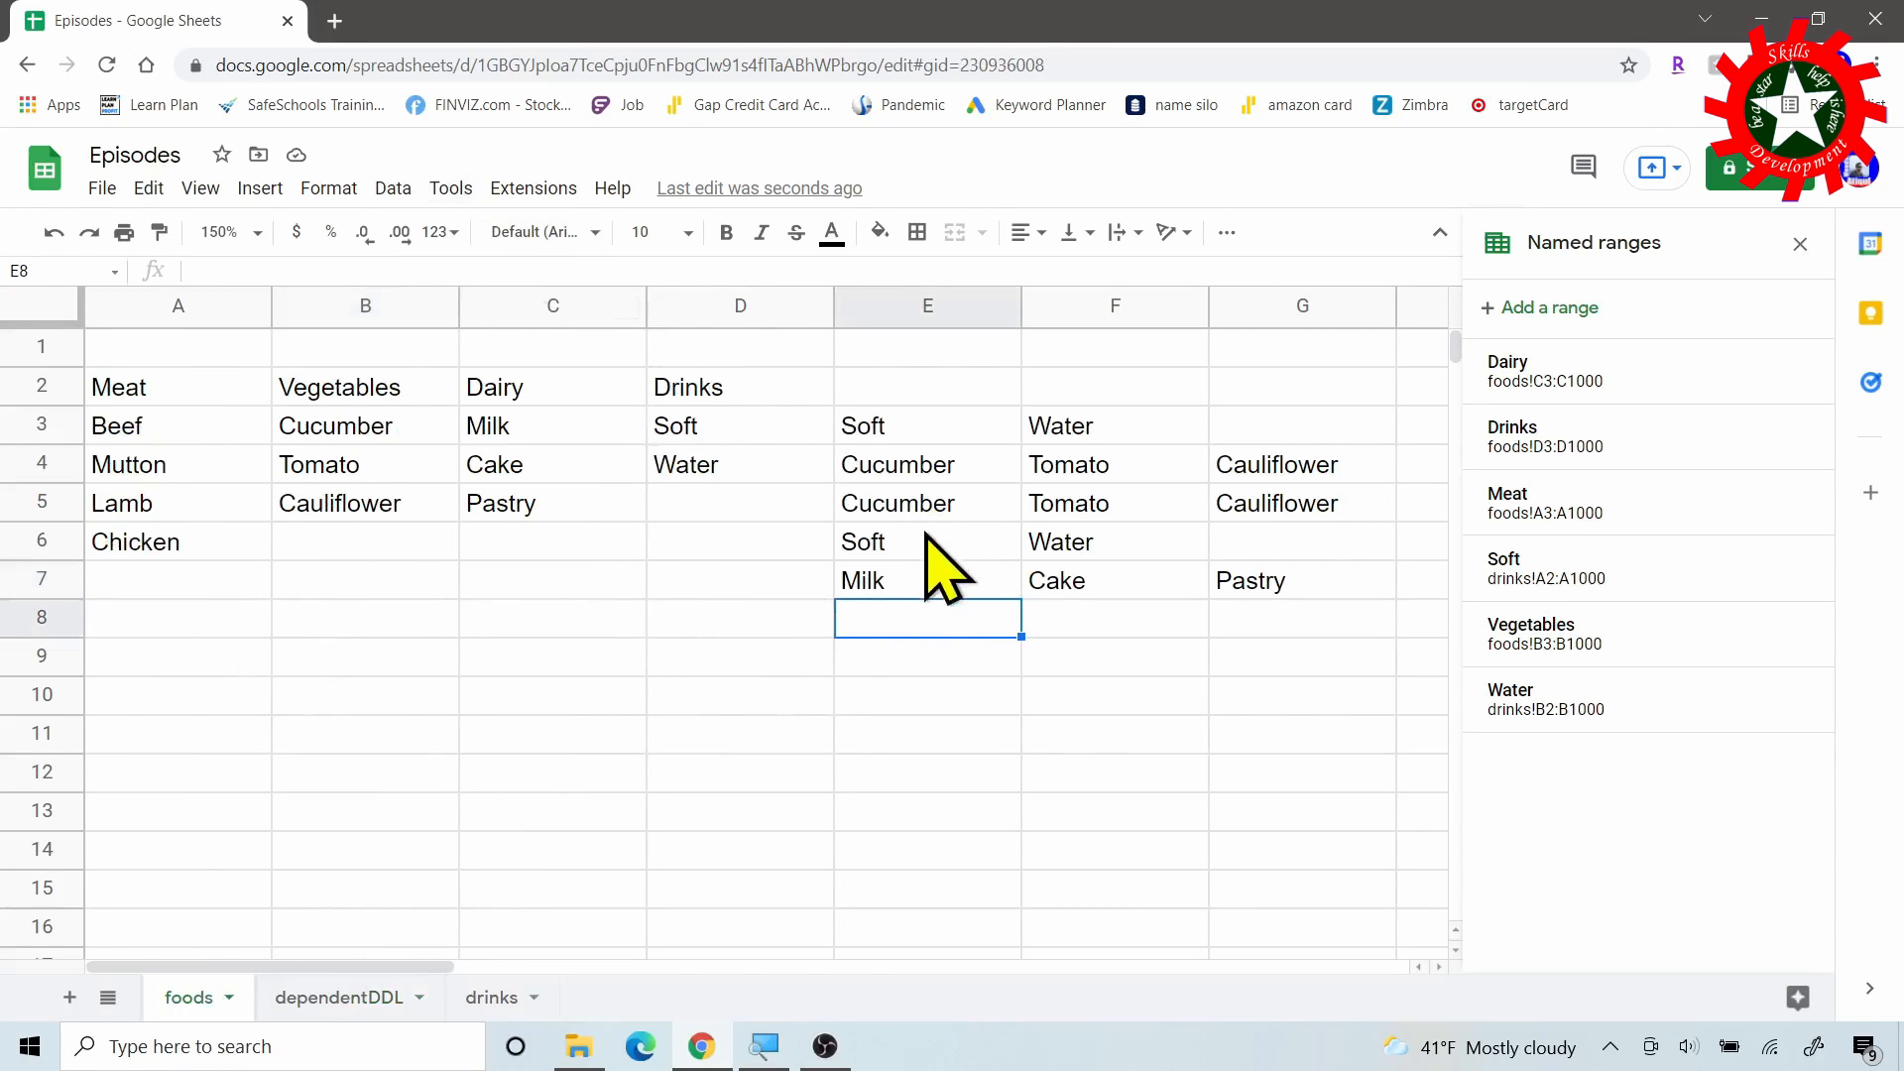
left_click(929, 587)
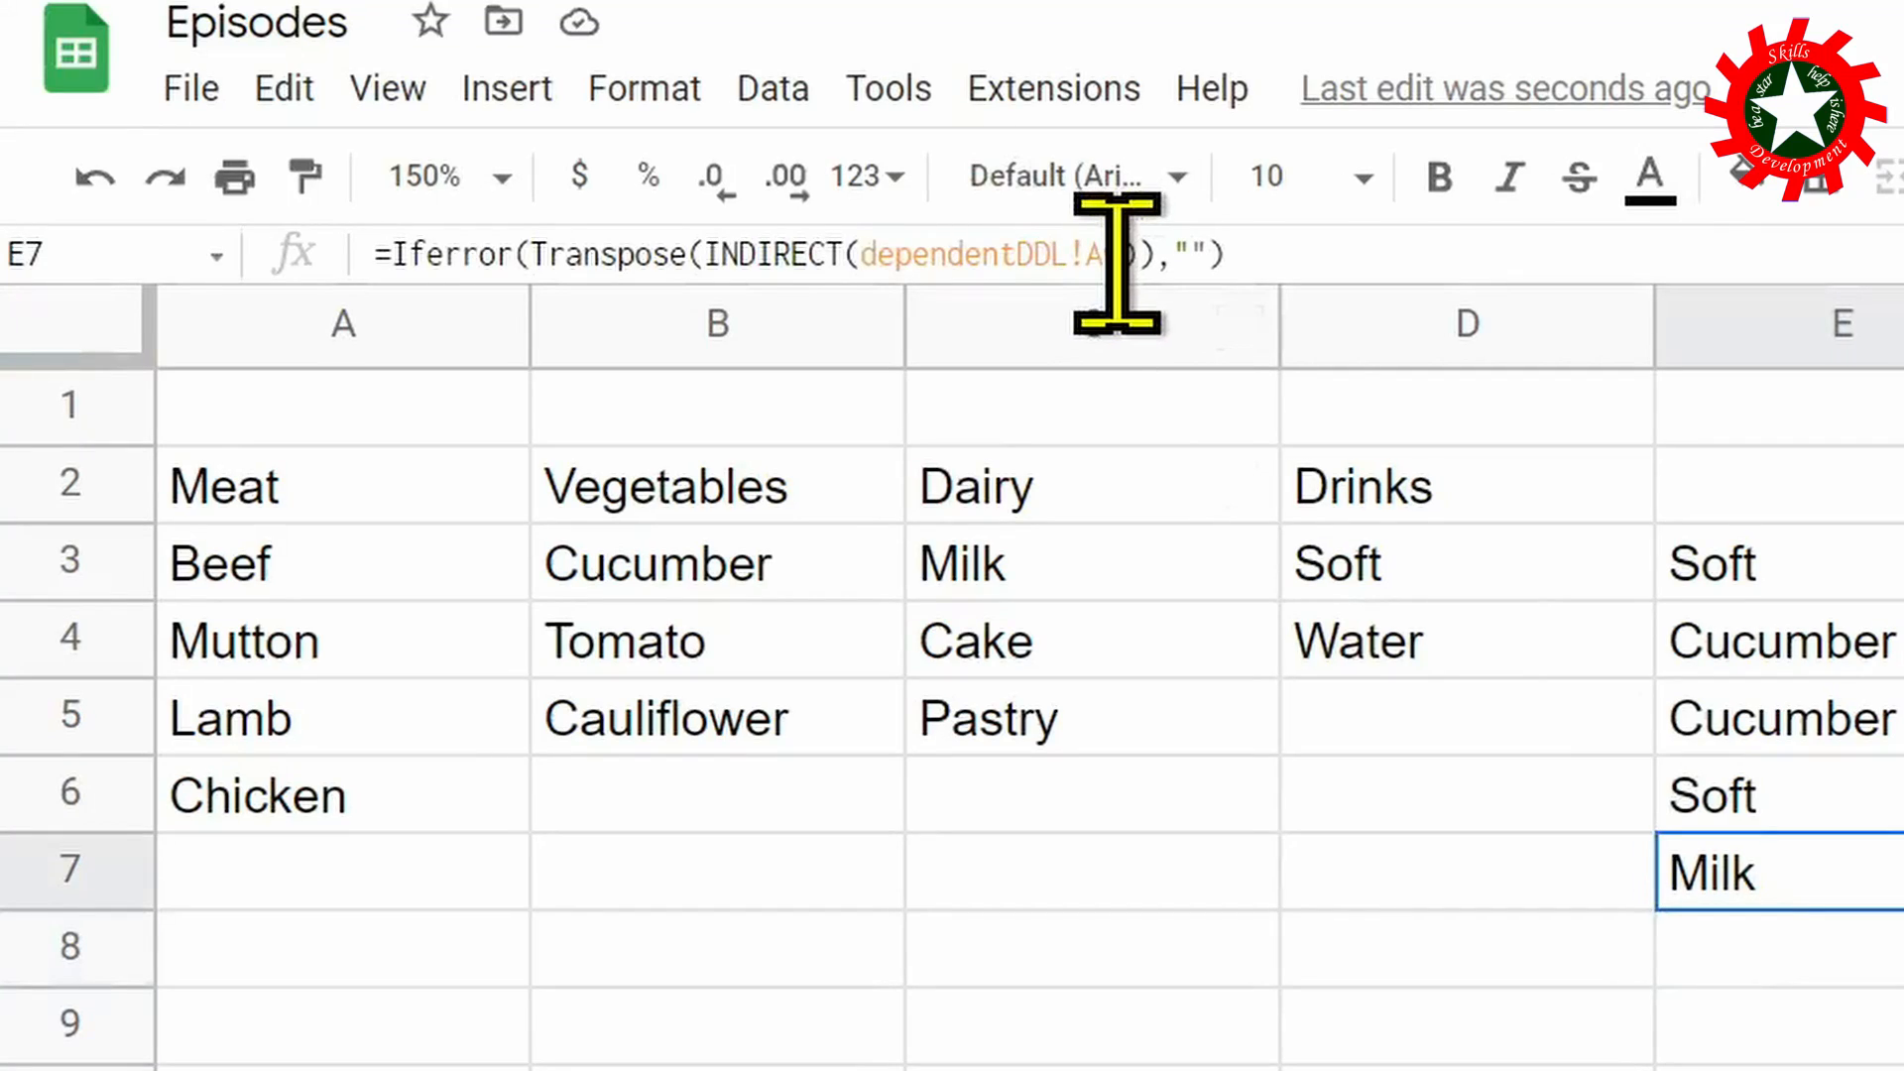
left_click(234, 1061)
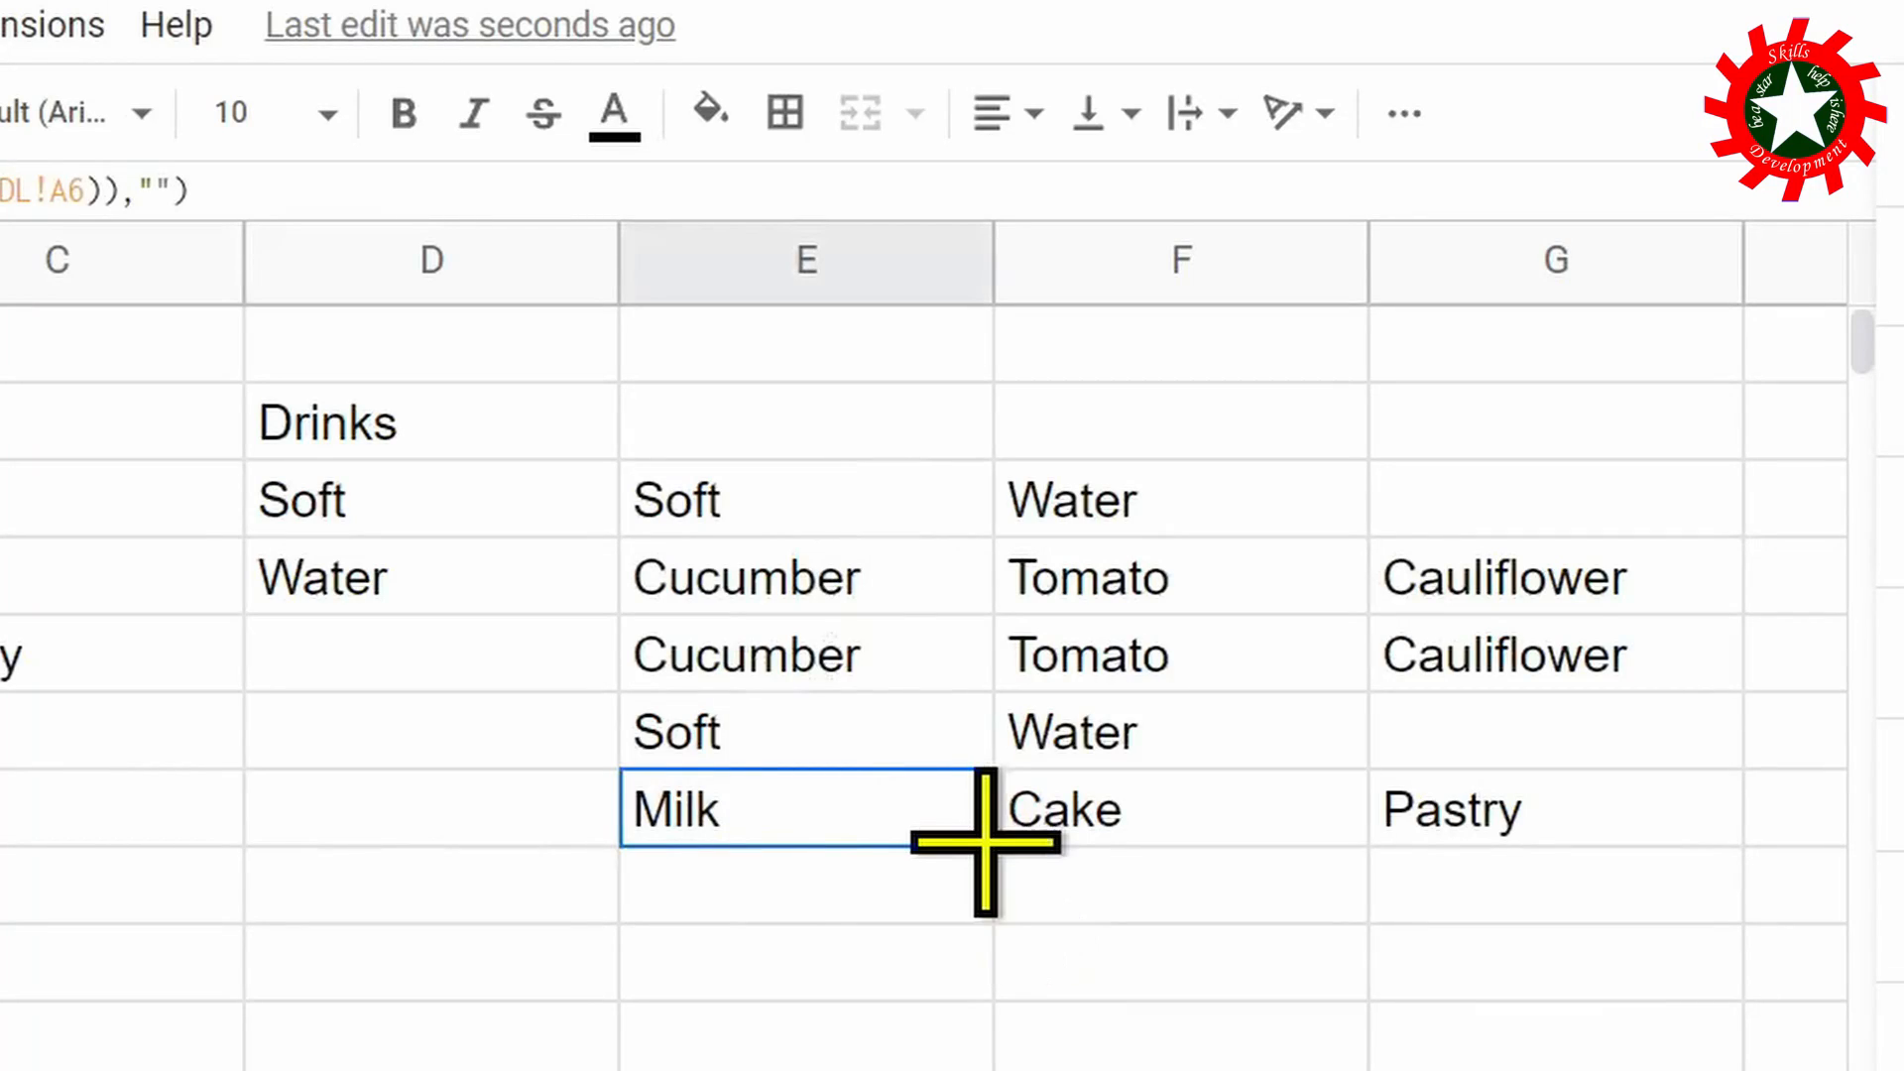
left_click_drag(984, 840, 1020, 913)
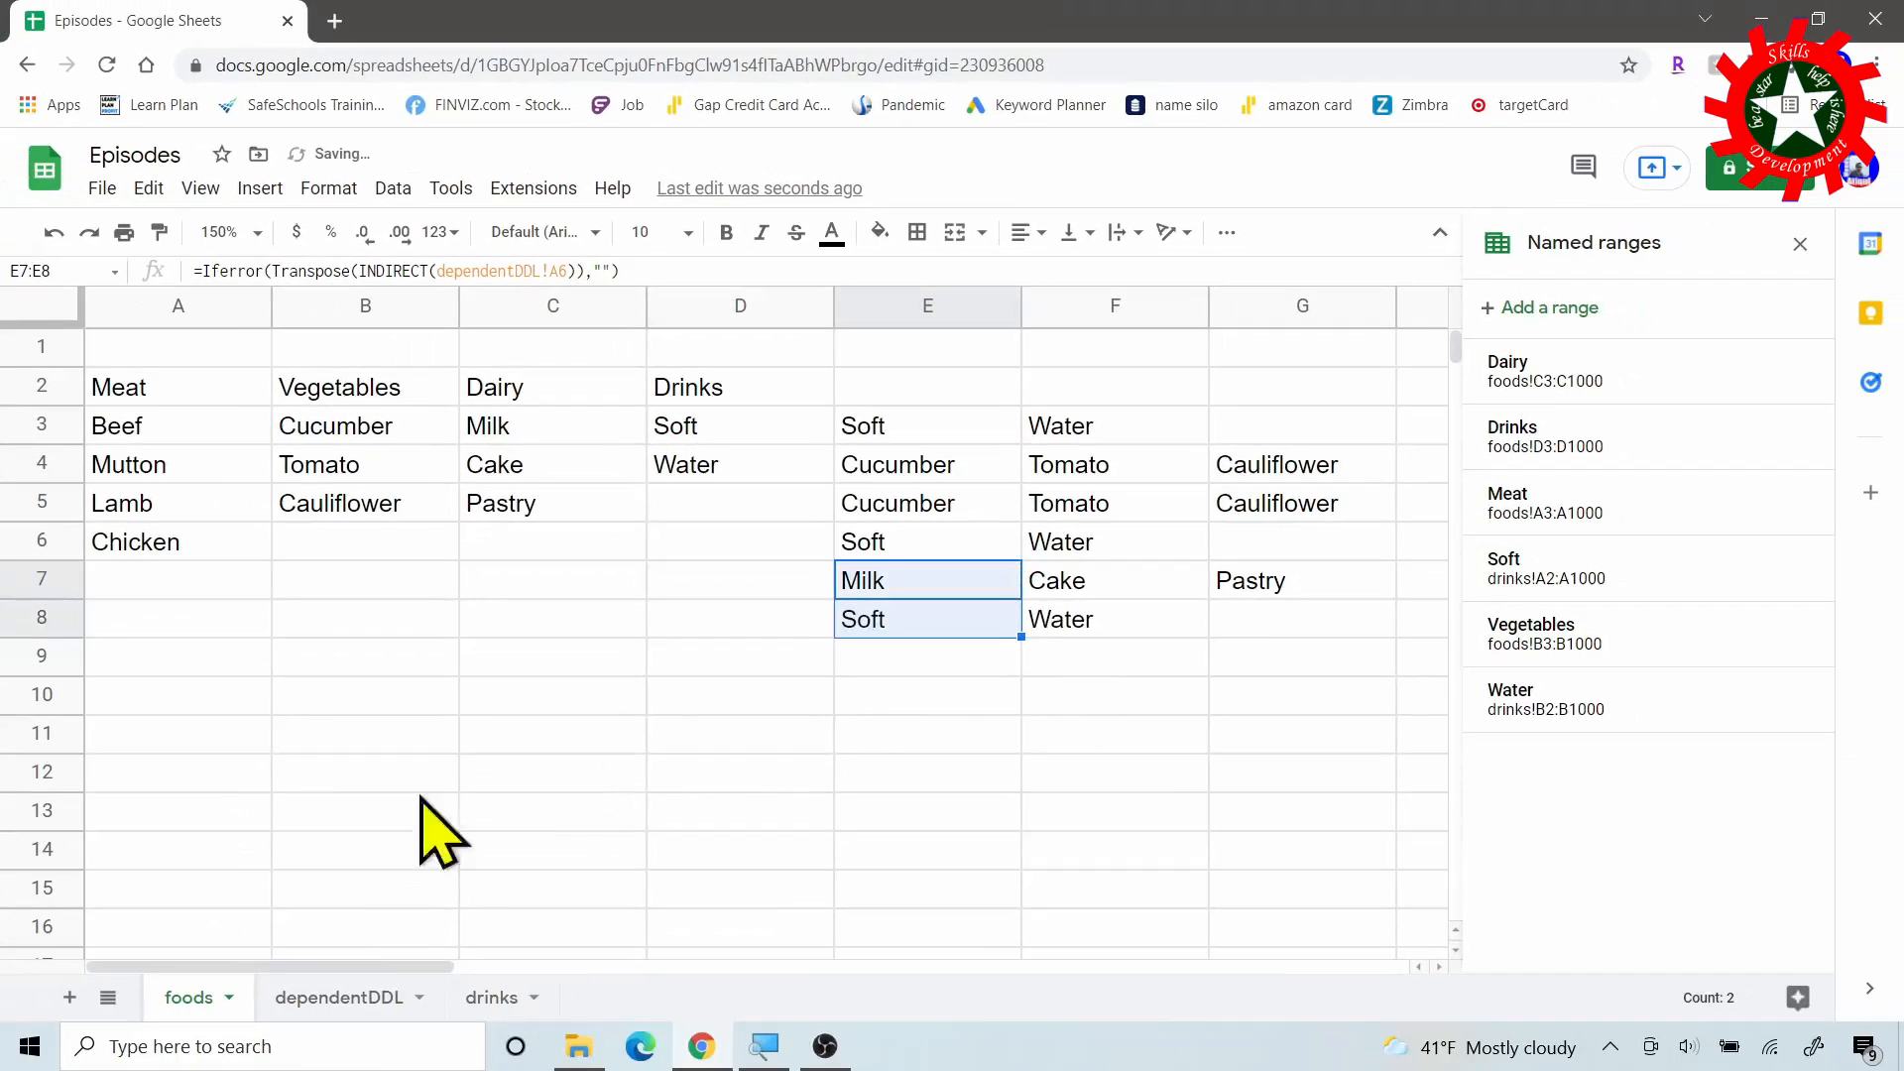
Extend the formula in D5 of the drinks sheet down to D8 and check the references in the filled cells.
left_click(376, 995)
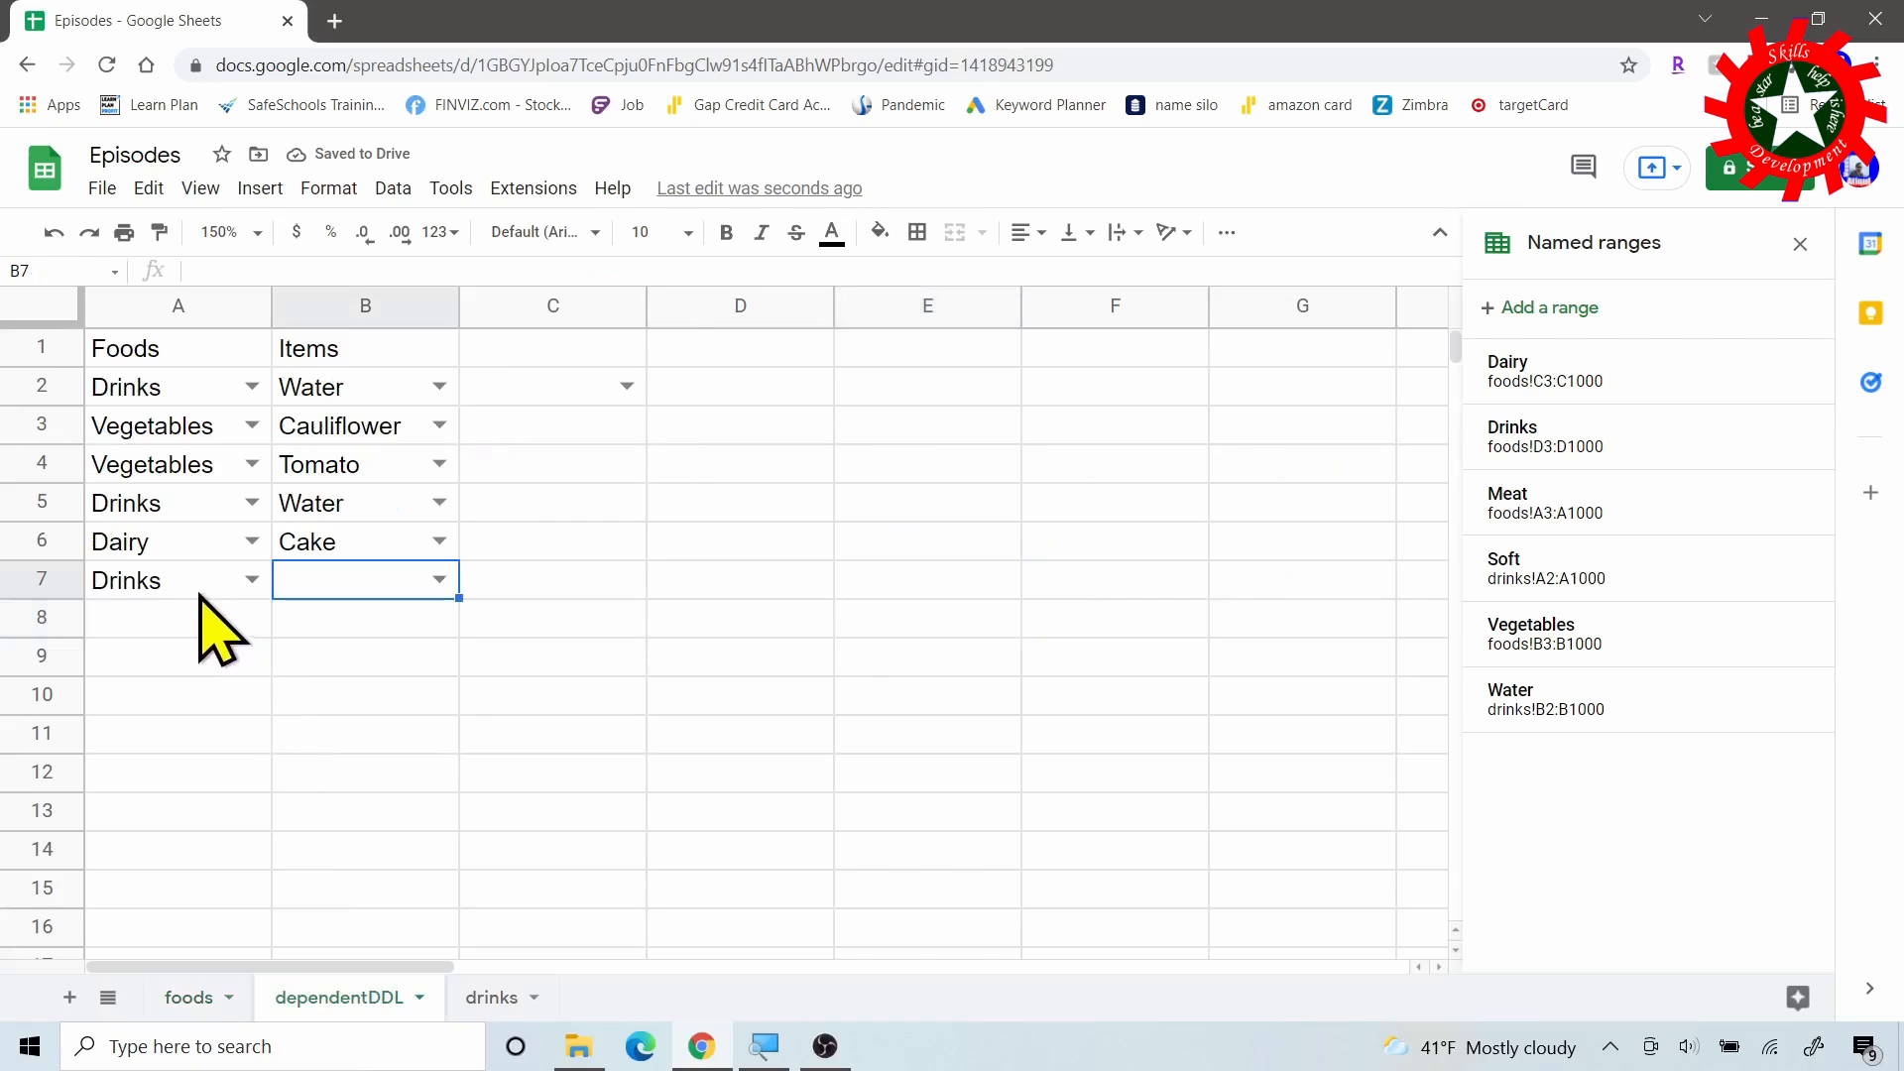
left_click(493, 997)
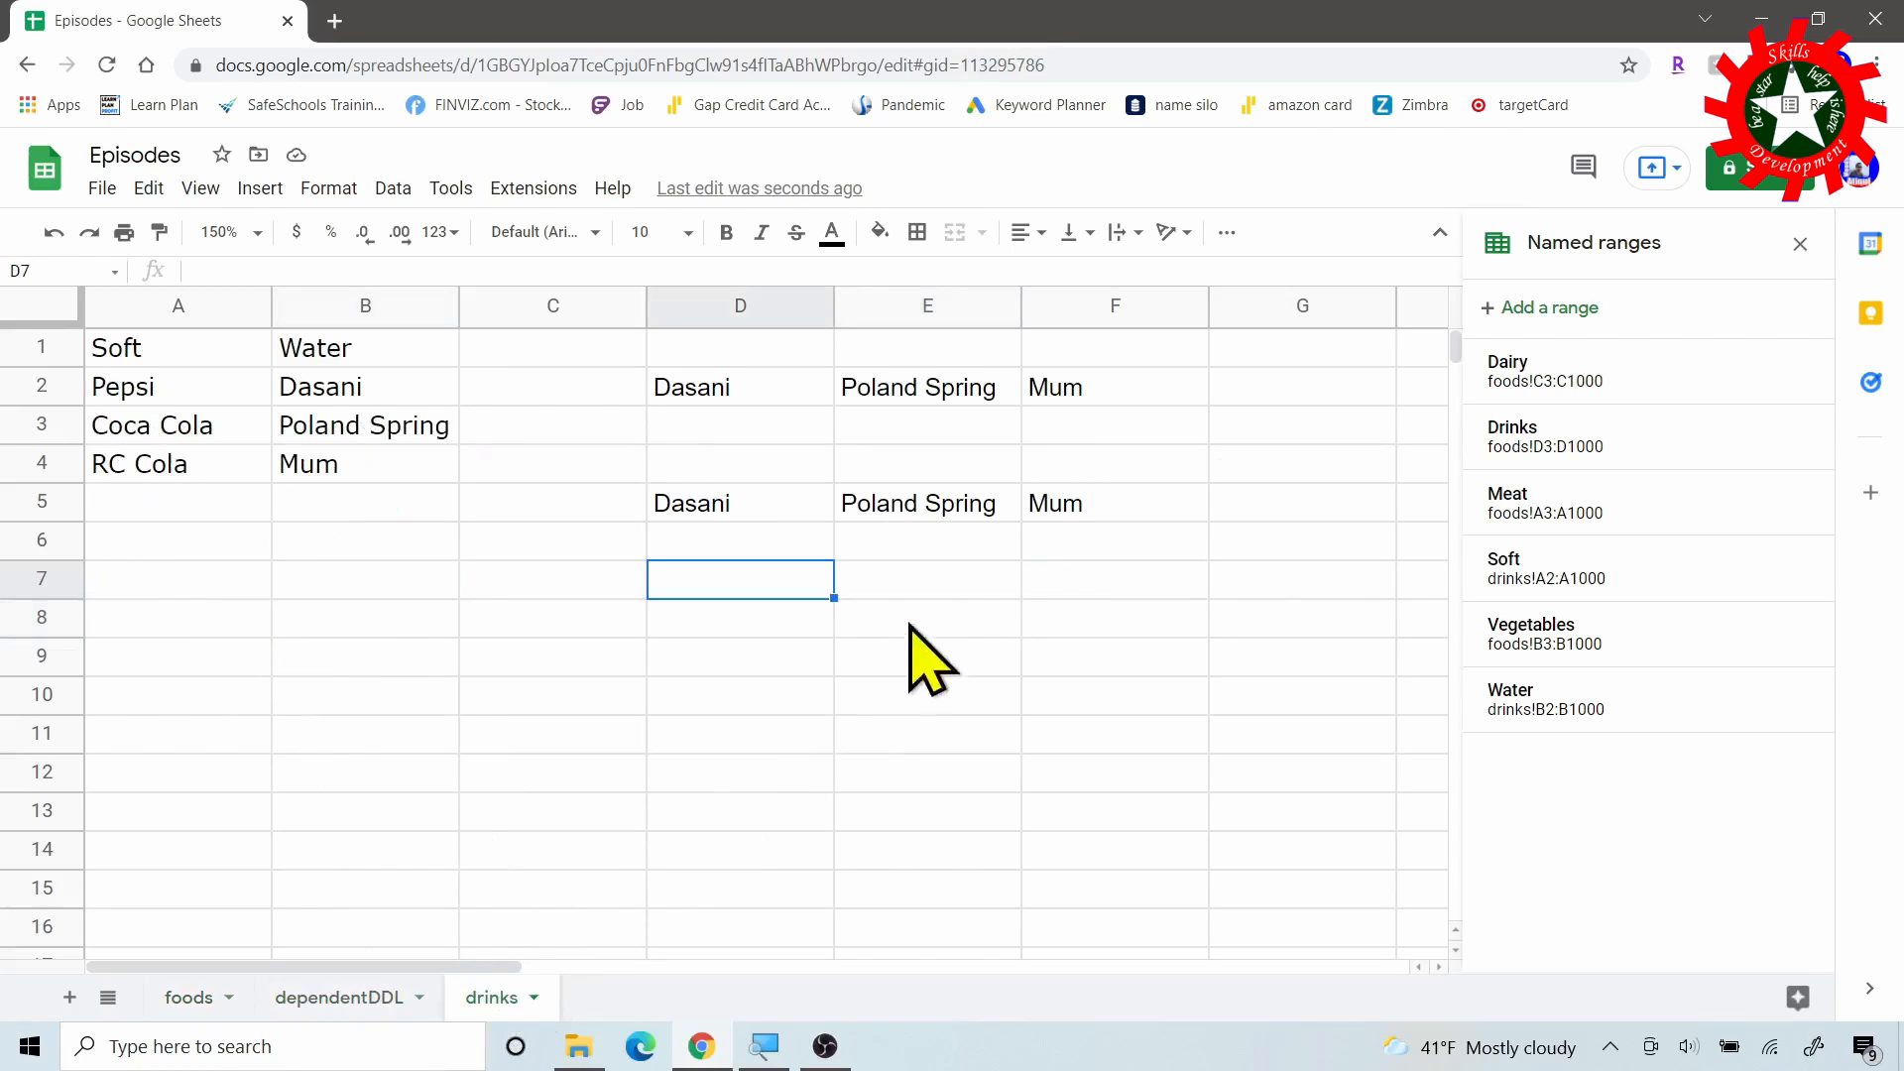
left_click(723, 545)
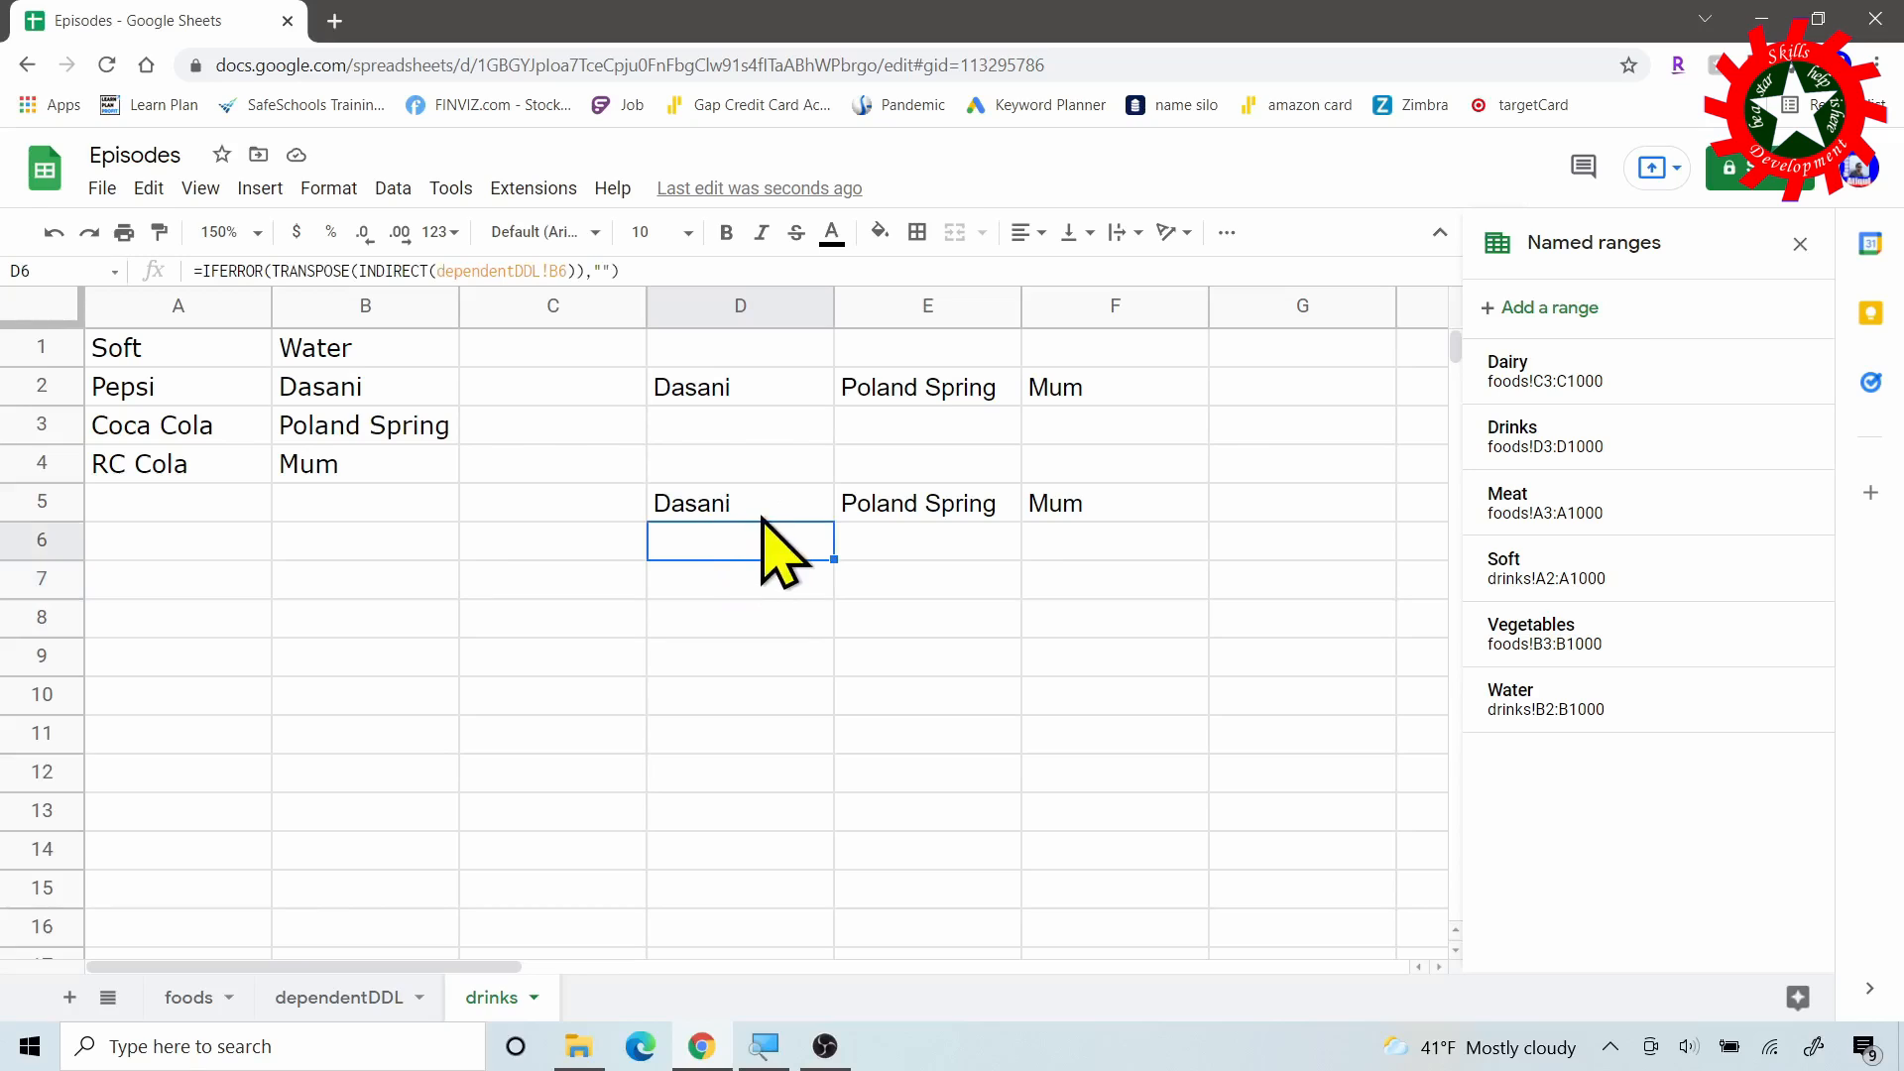
left_click(726, 500)
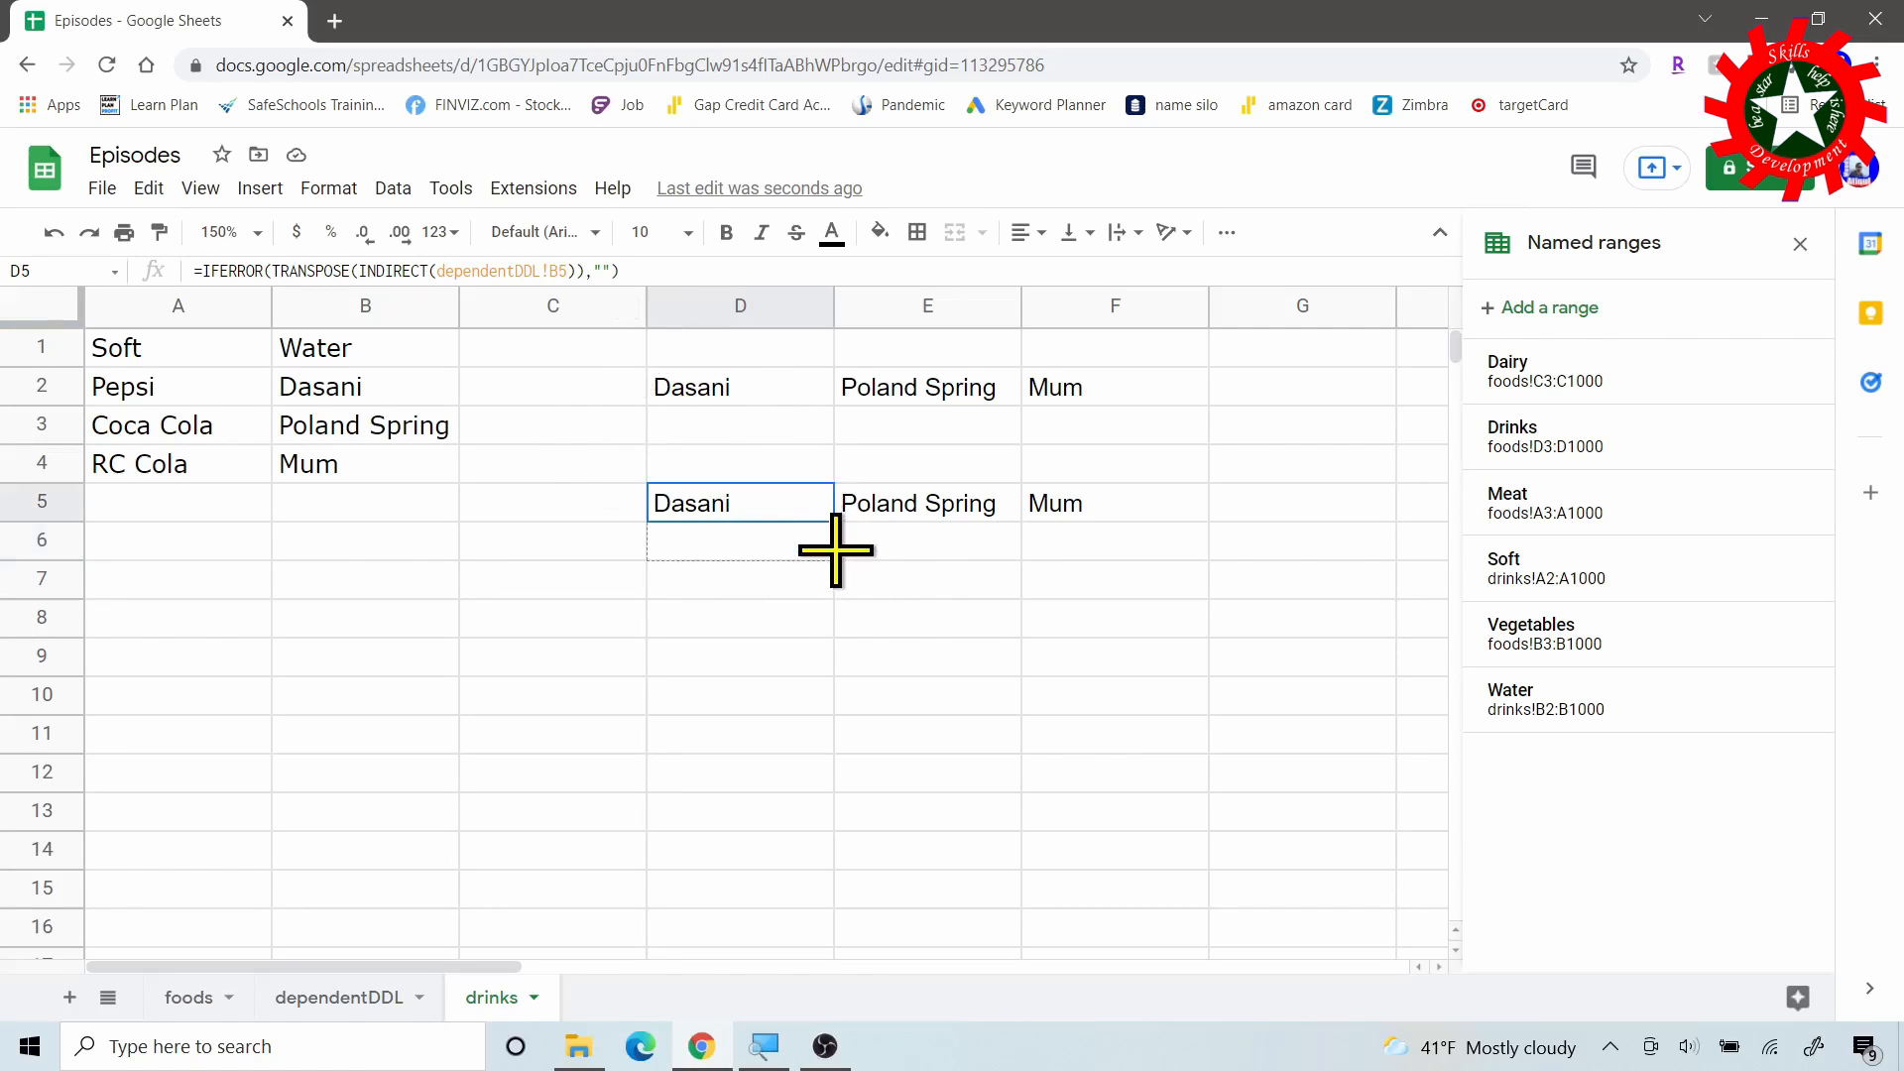
left_click_drag(835, 550, 833, 585)
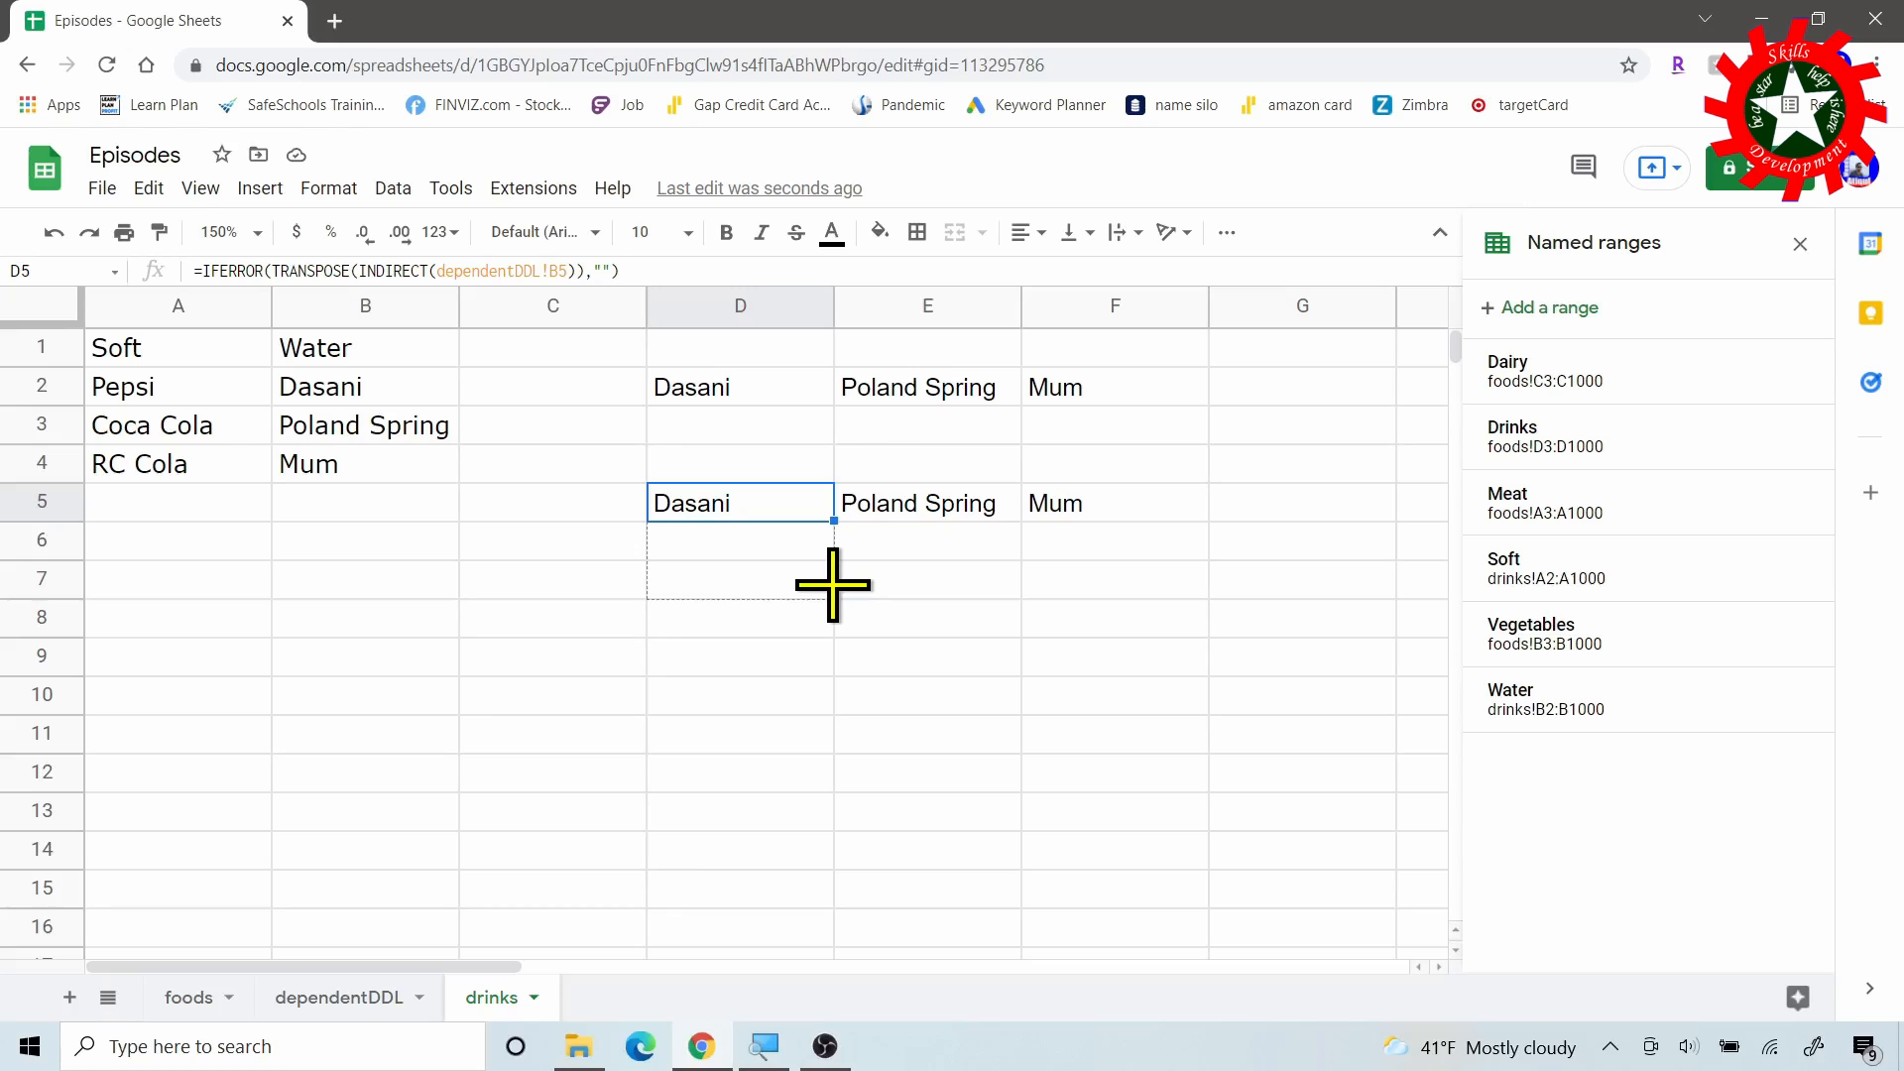
left_click_drag(862, 585, 763, 609)
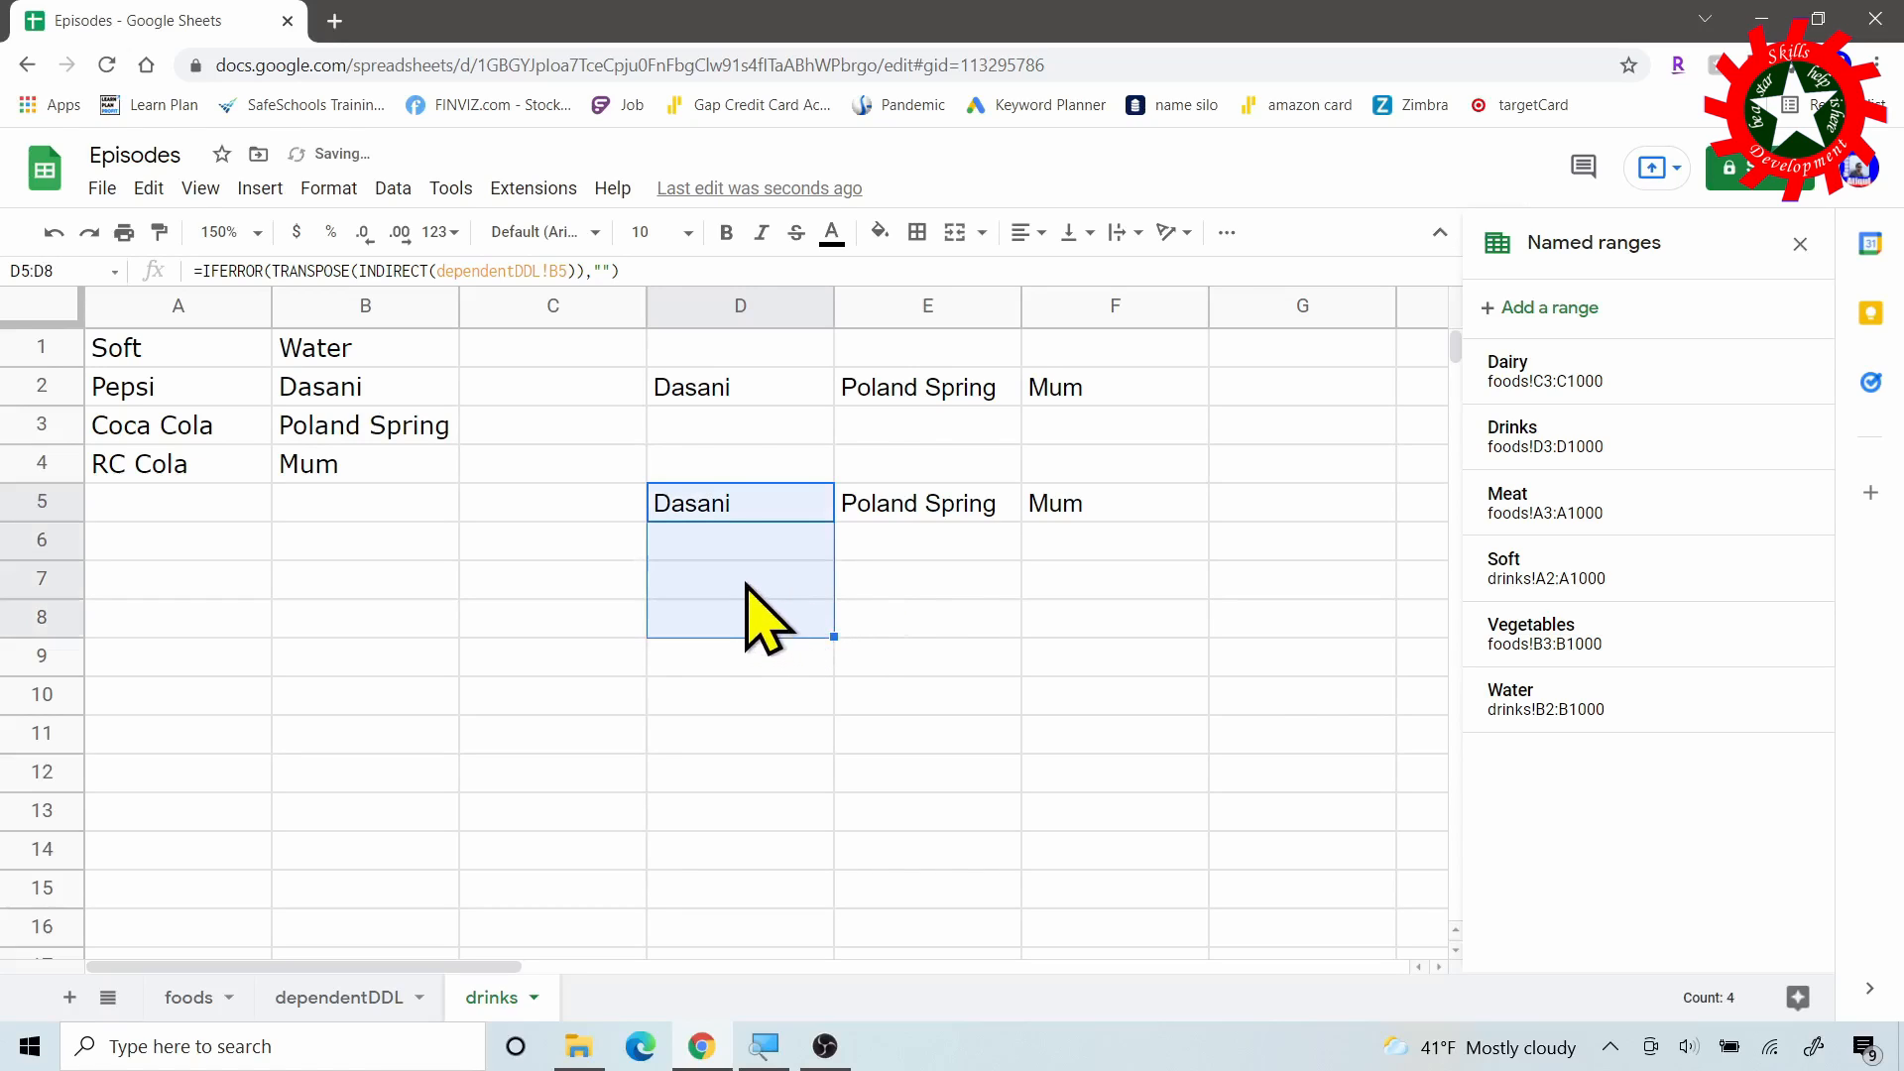
left_click(769, 573)
left_click(754, 537)
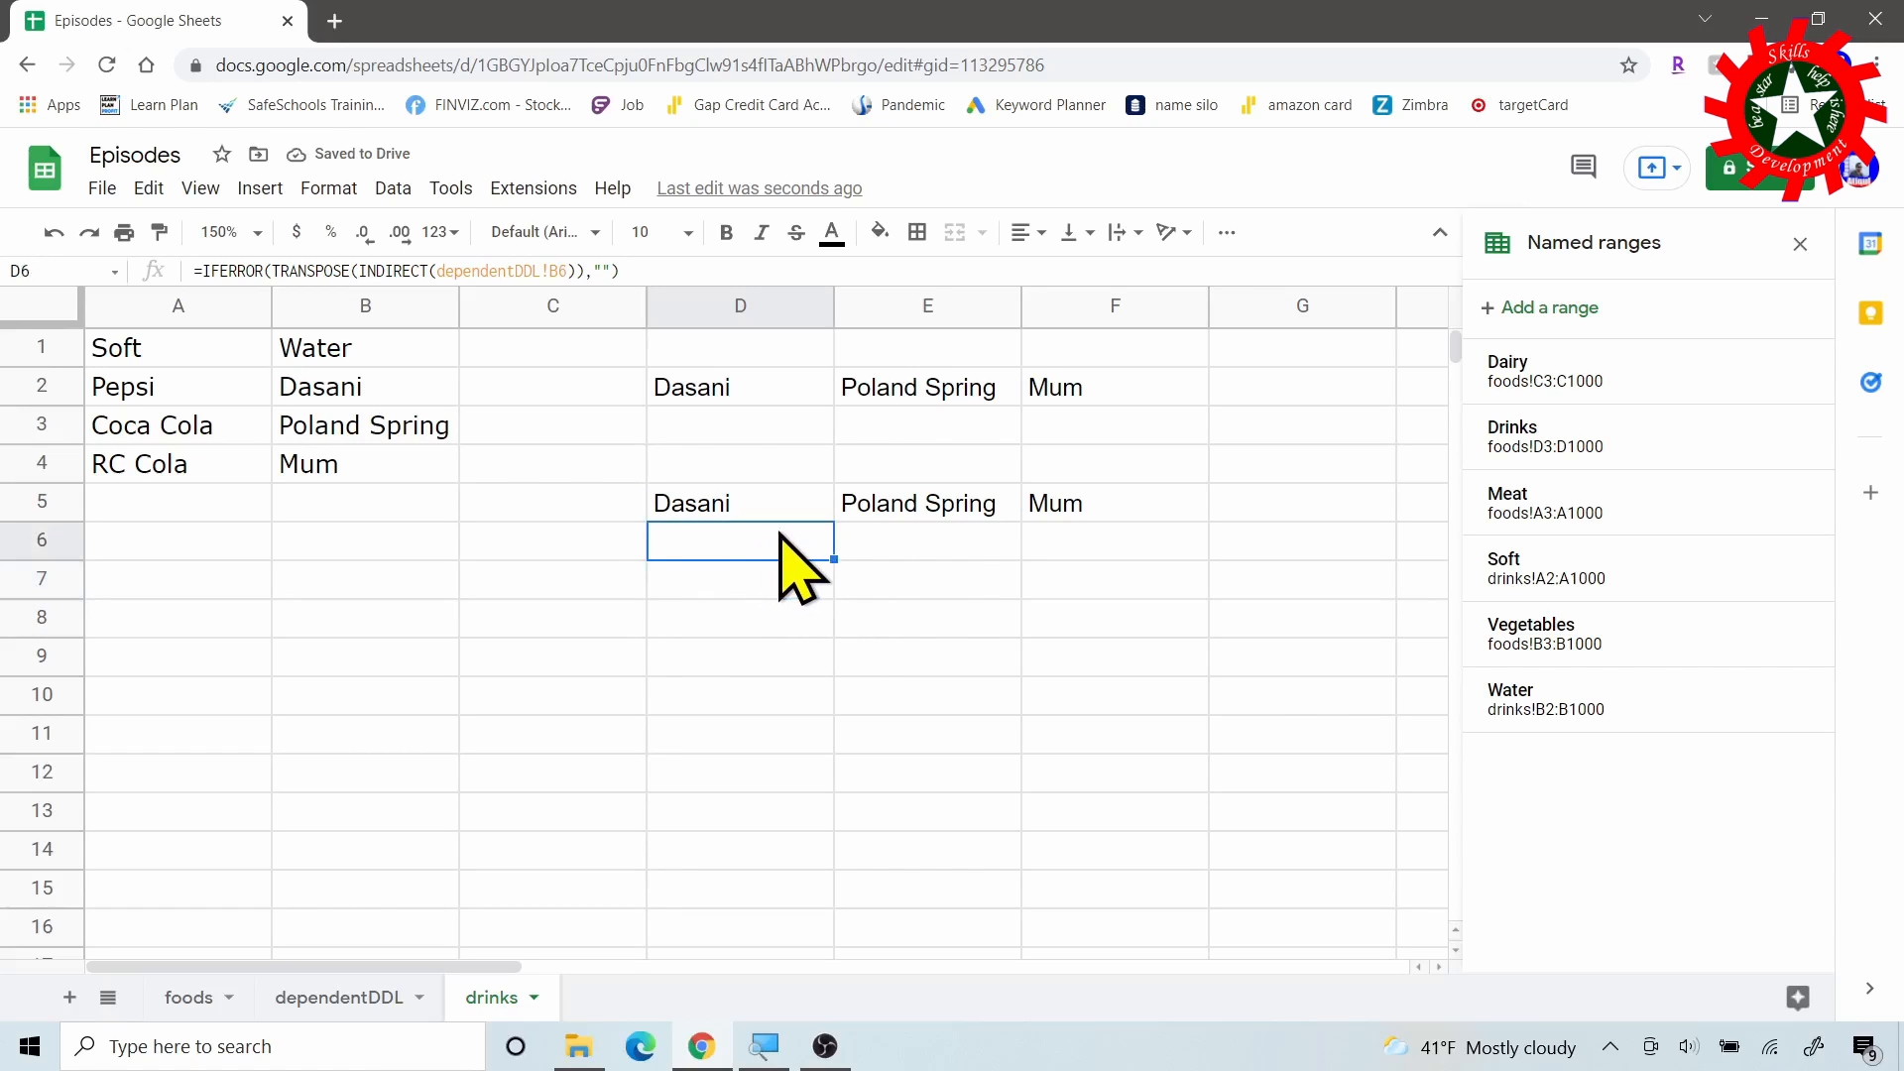
left_click(758, 515)
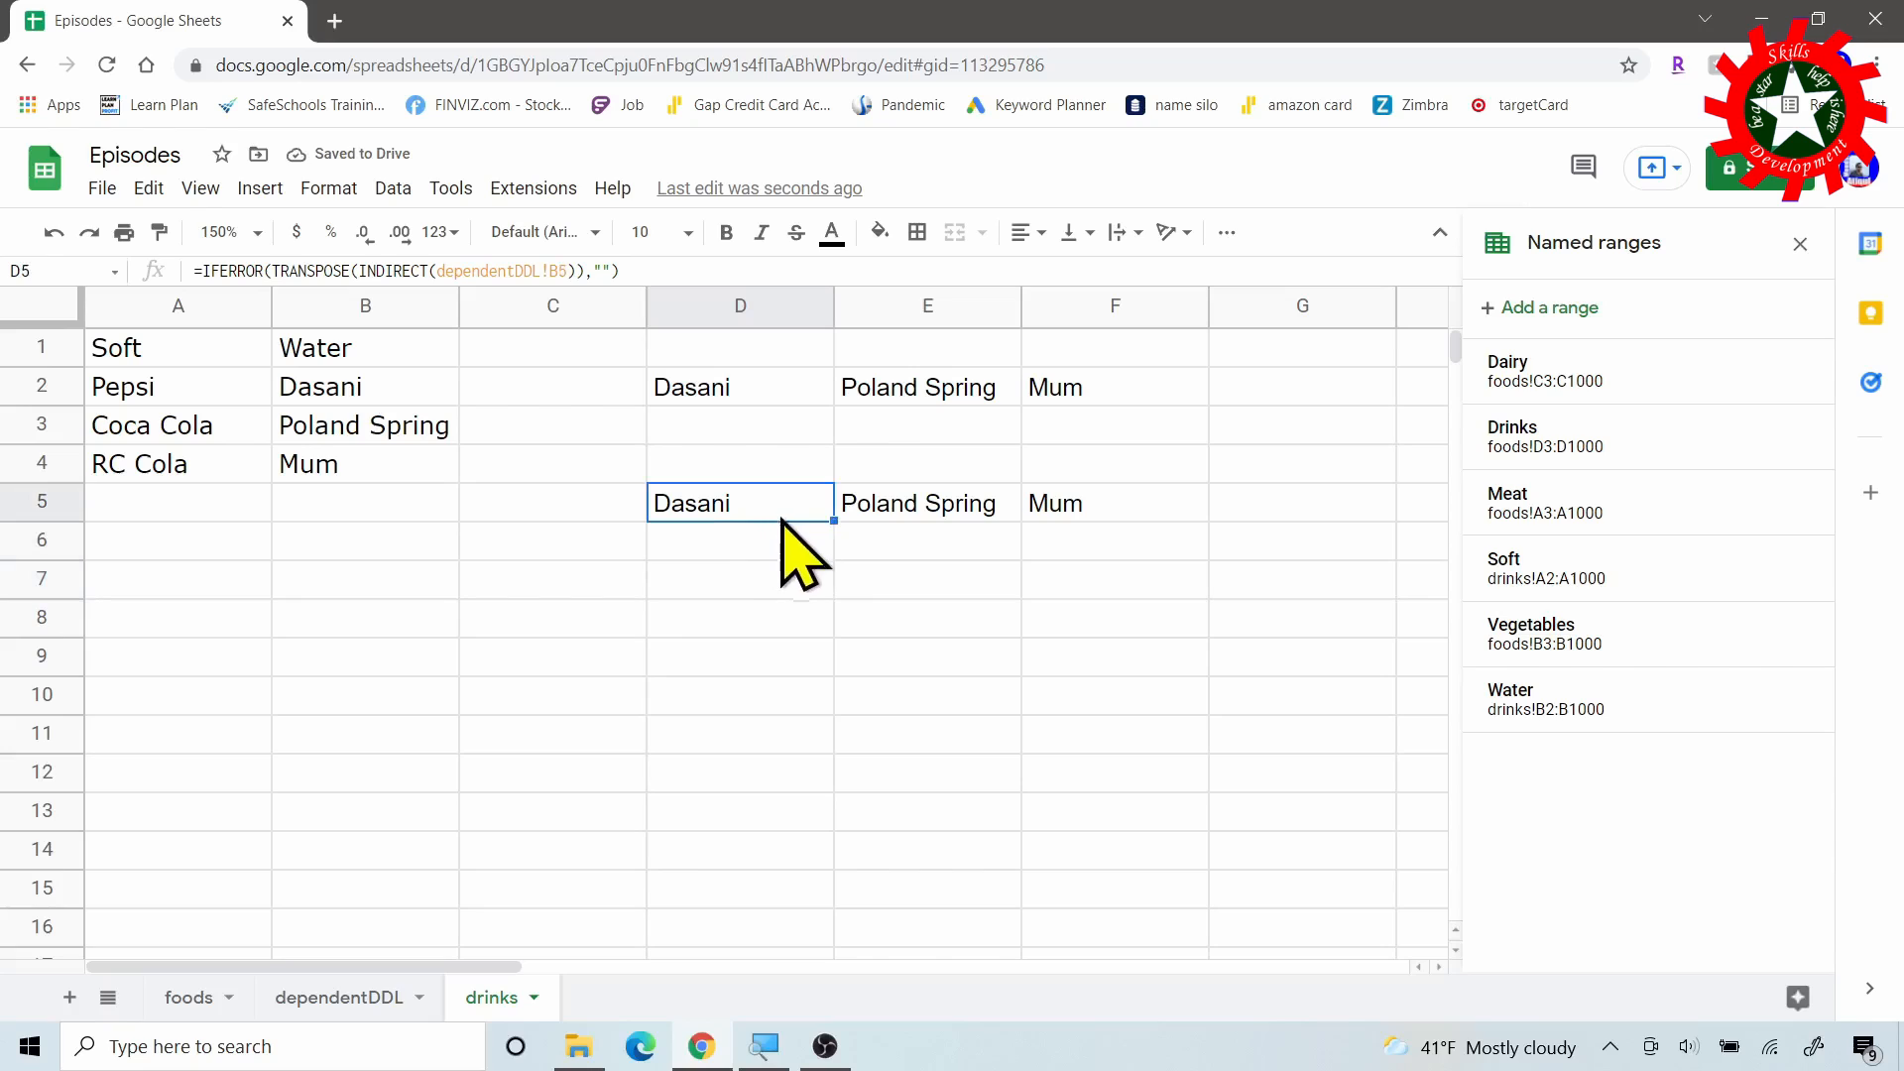
left_click(756, 546)
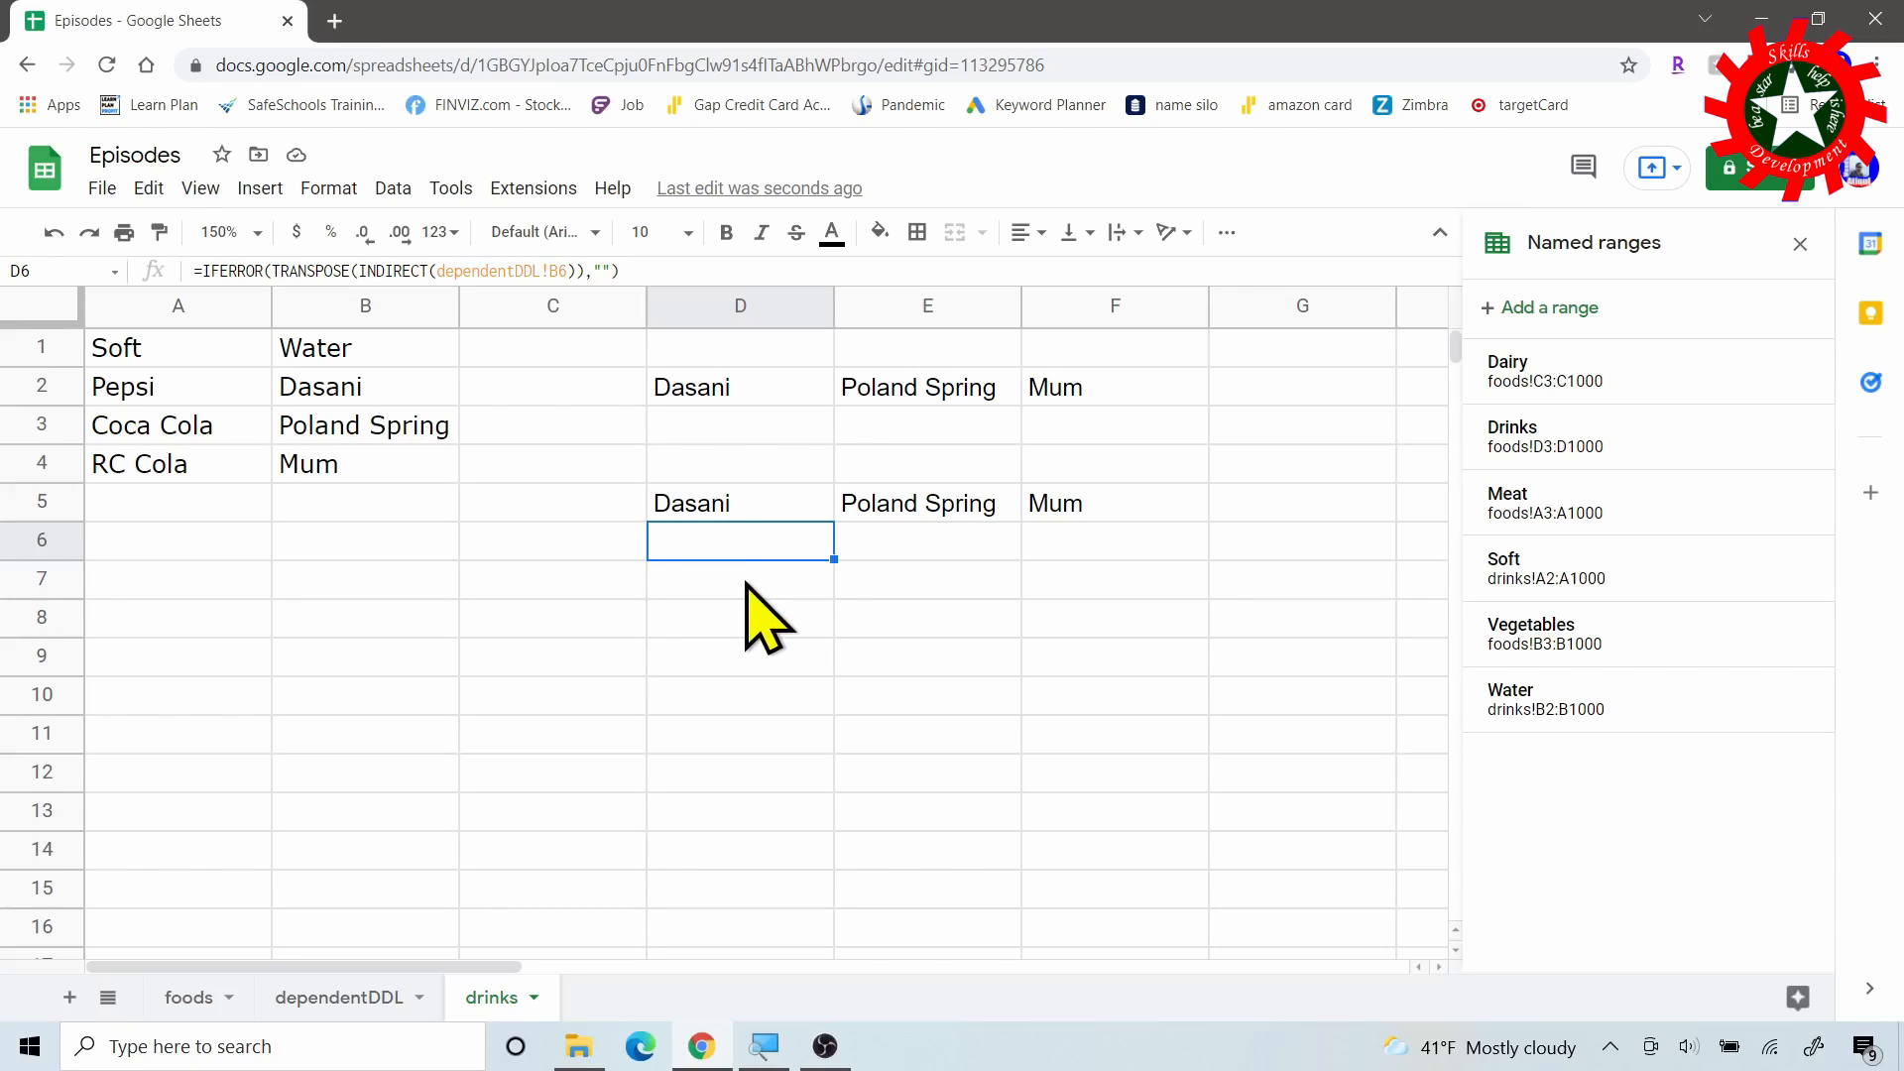
left_click(746, 585)
left_click(756, 625)
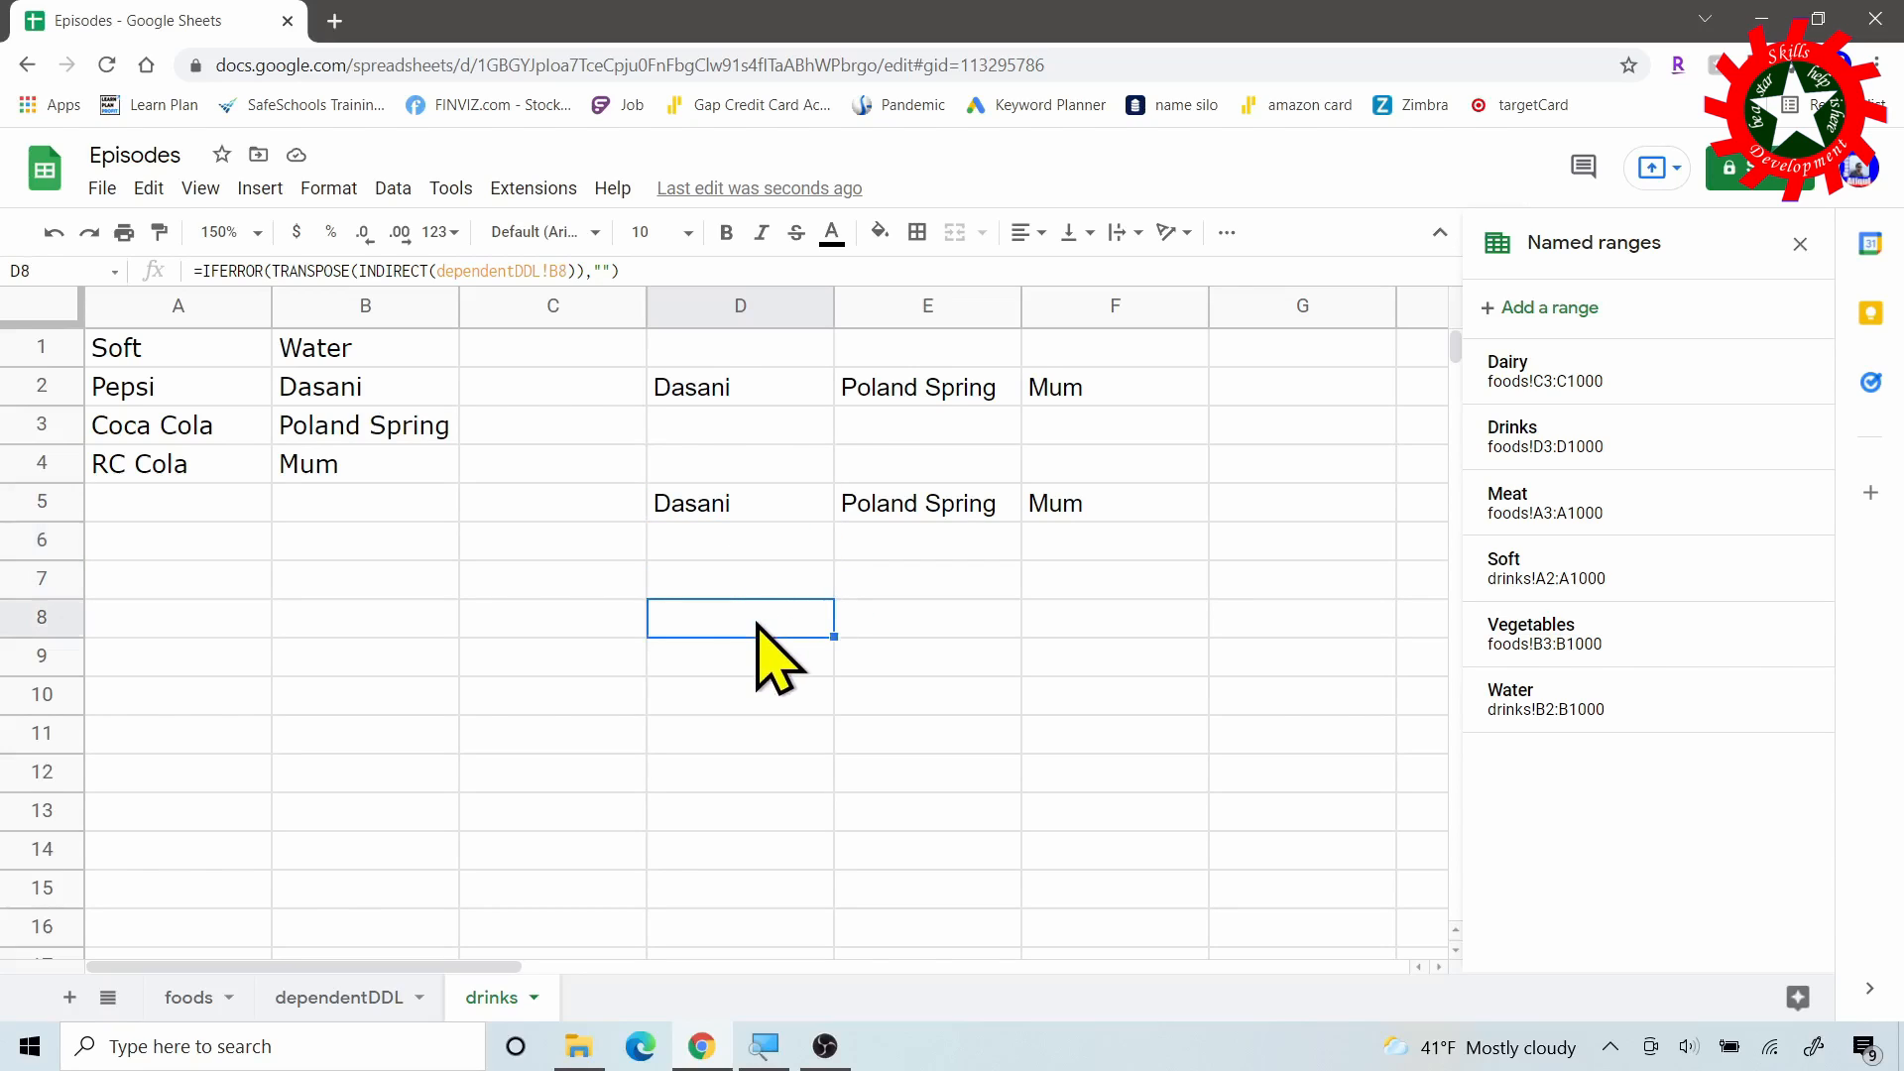
Choose Soft as the item in B7 of the dependentDDL sheet and check the formula in D7 of the drinks sheet.
left_click(327, 997)
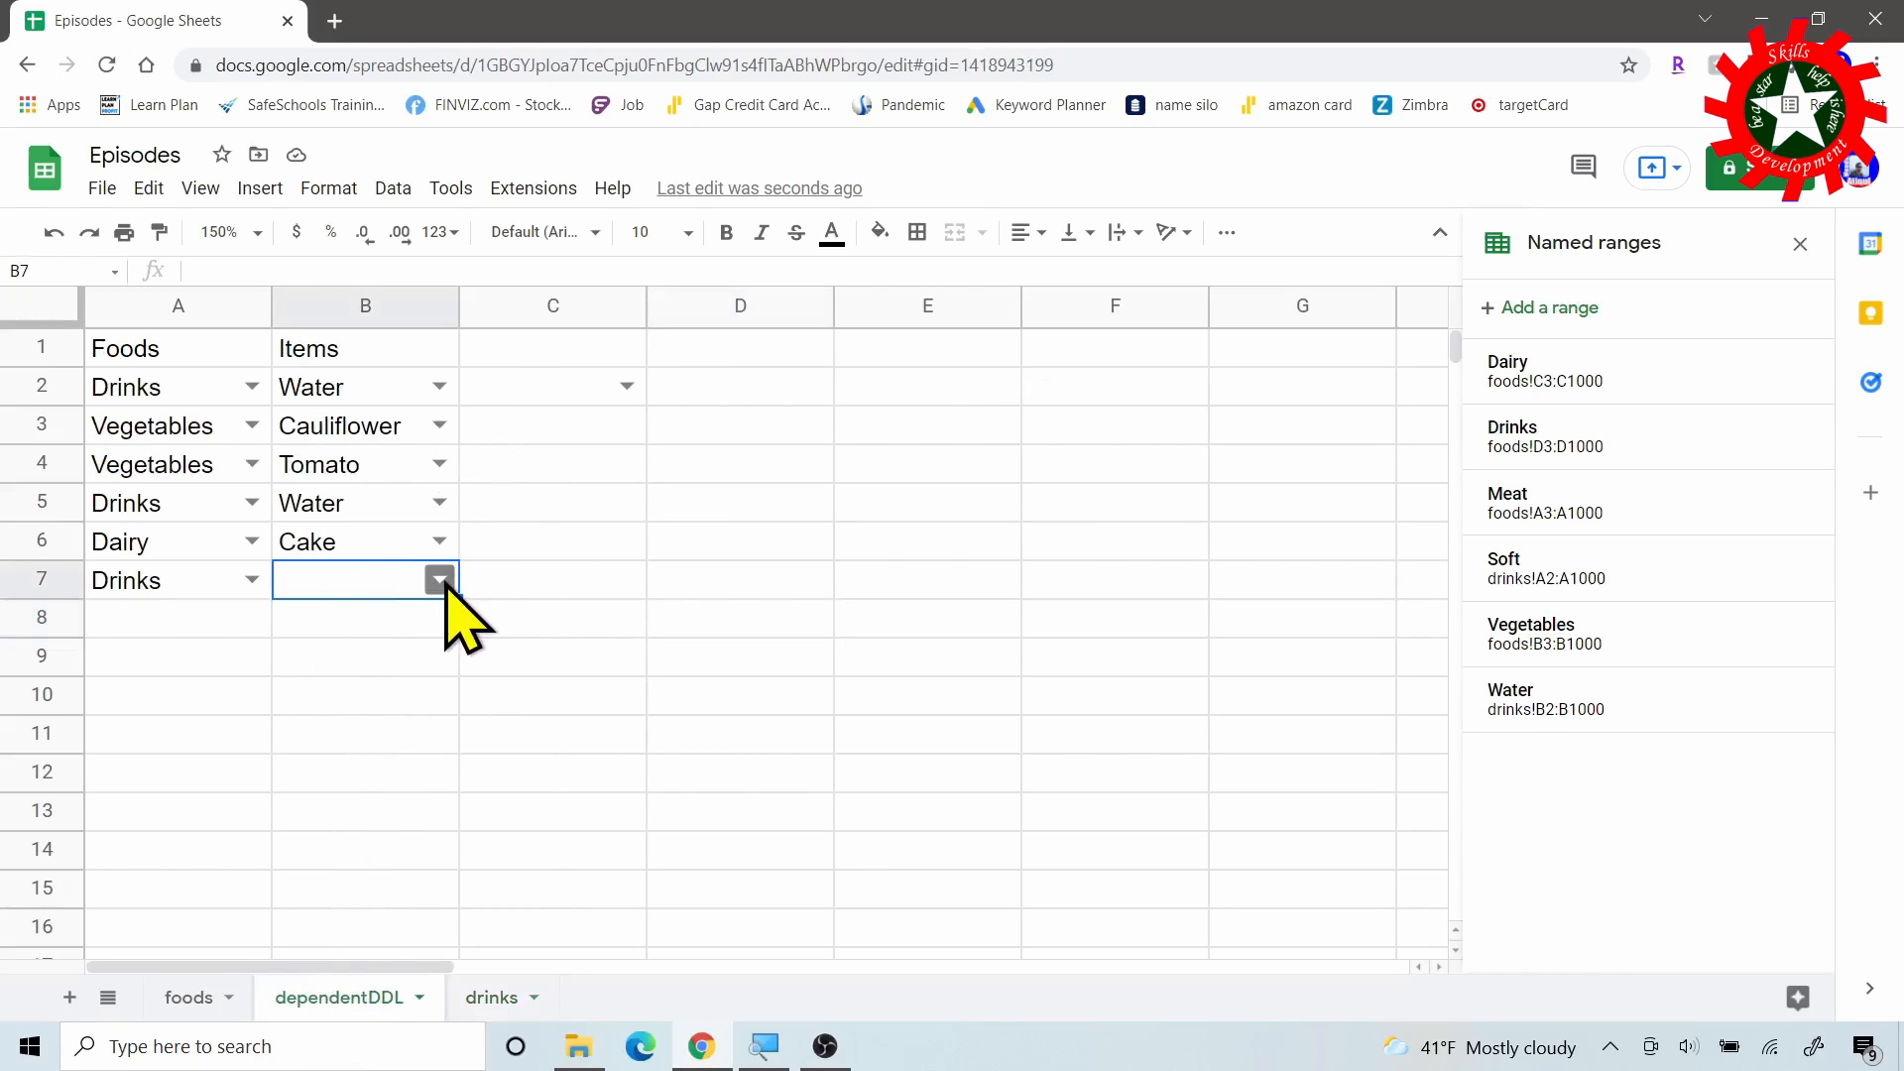
left_click(442, 581)
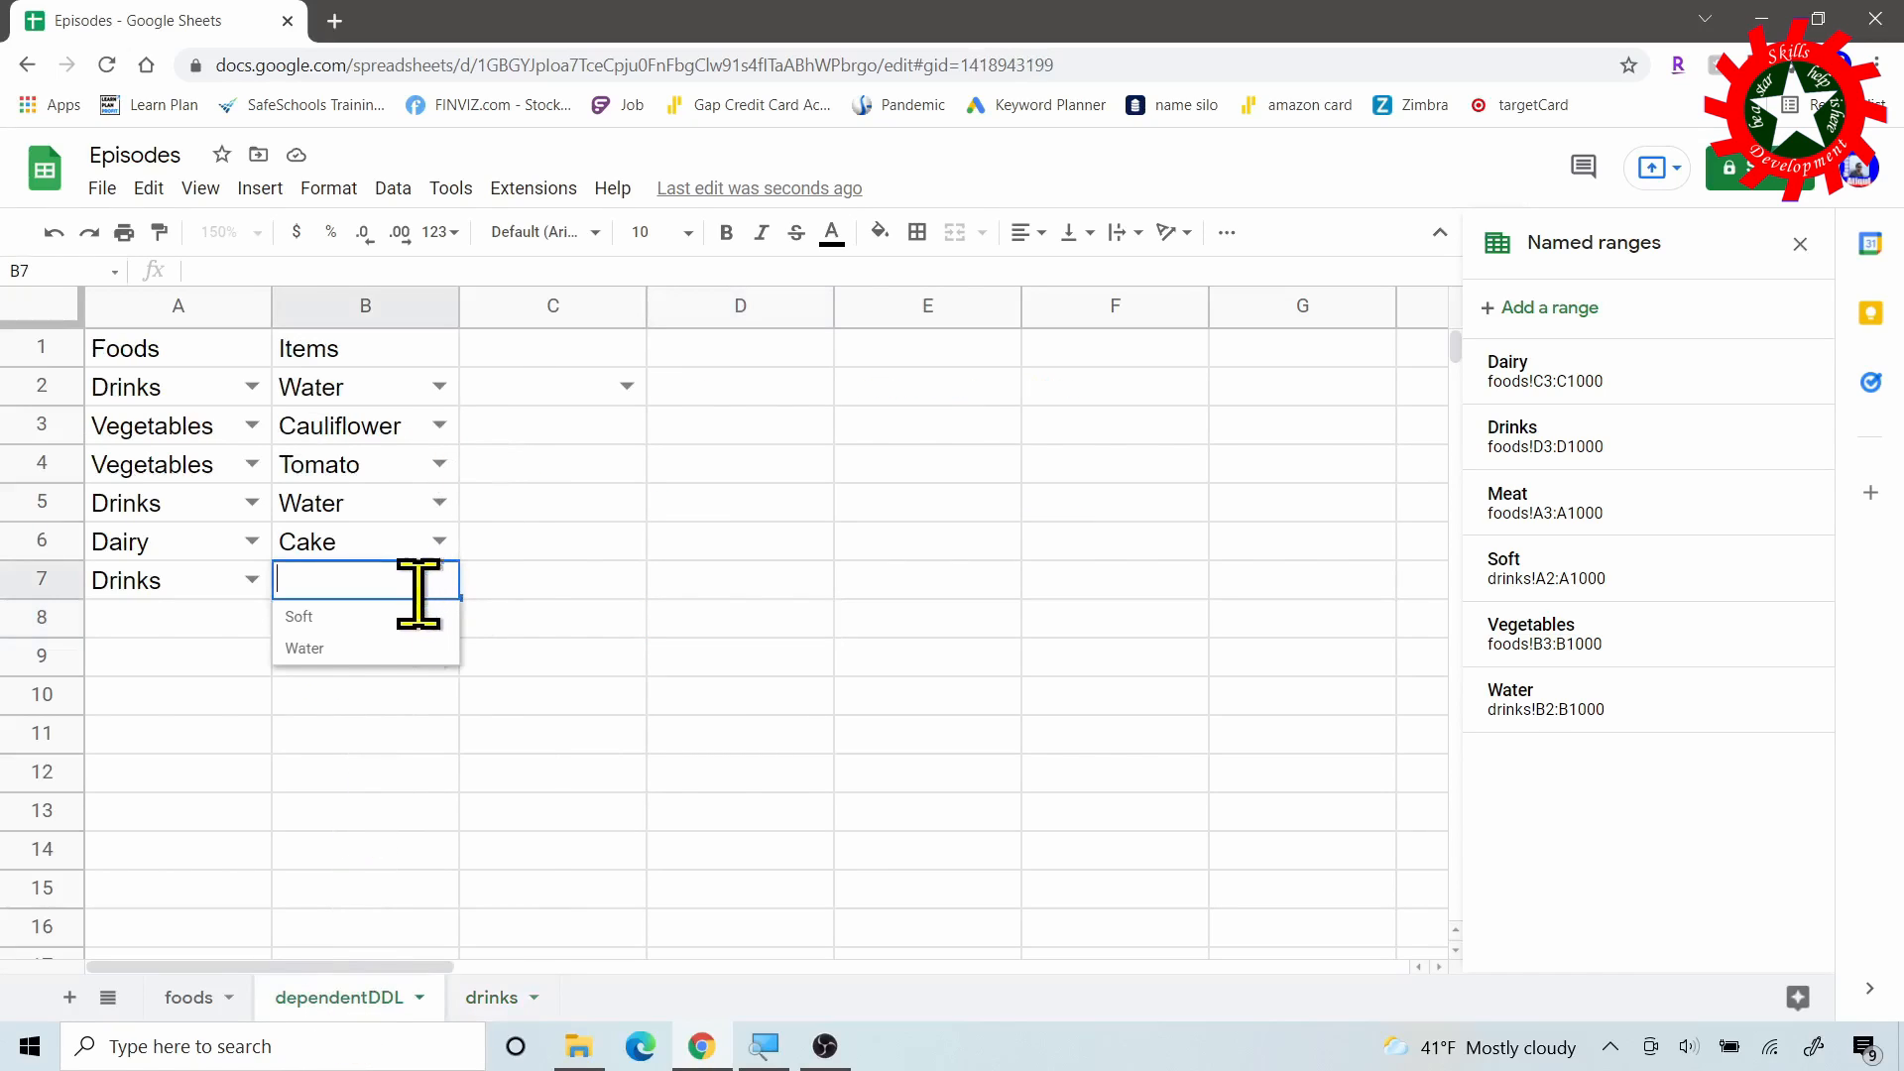
left_click(347, 623)
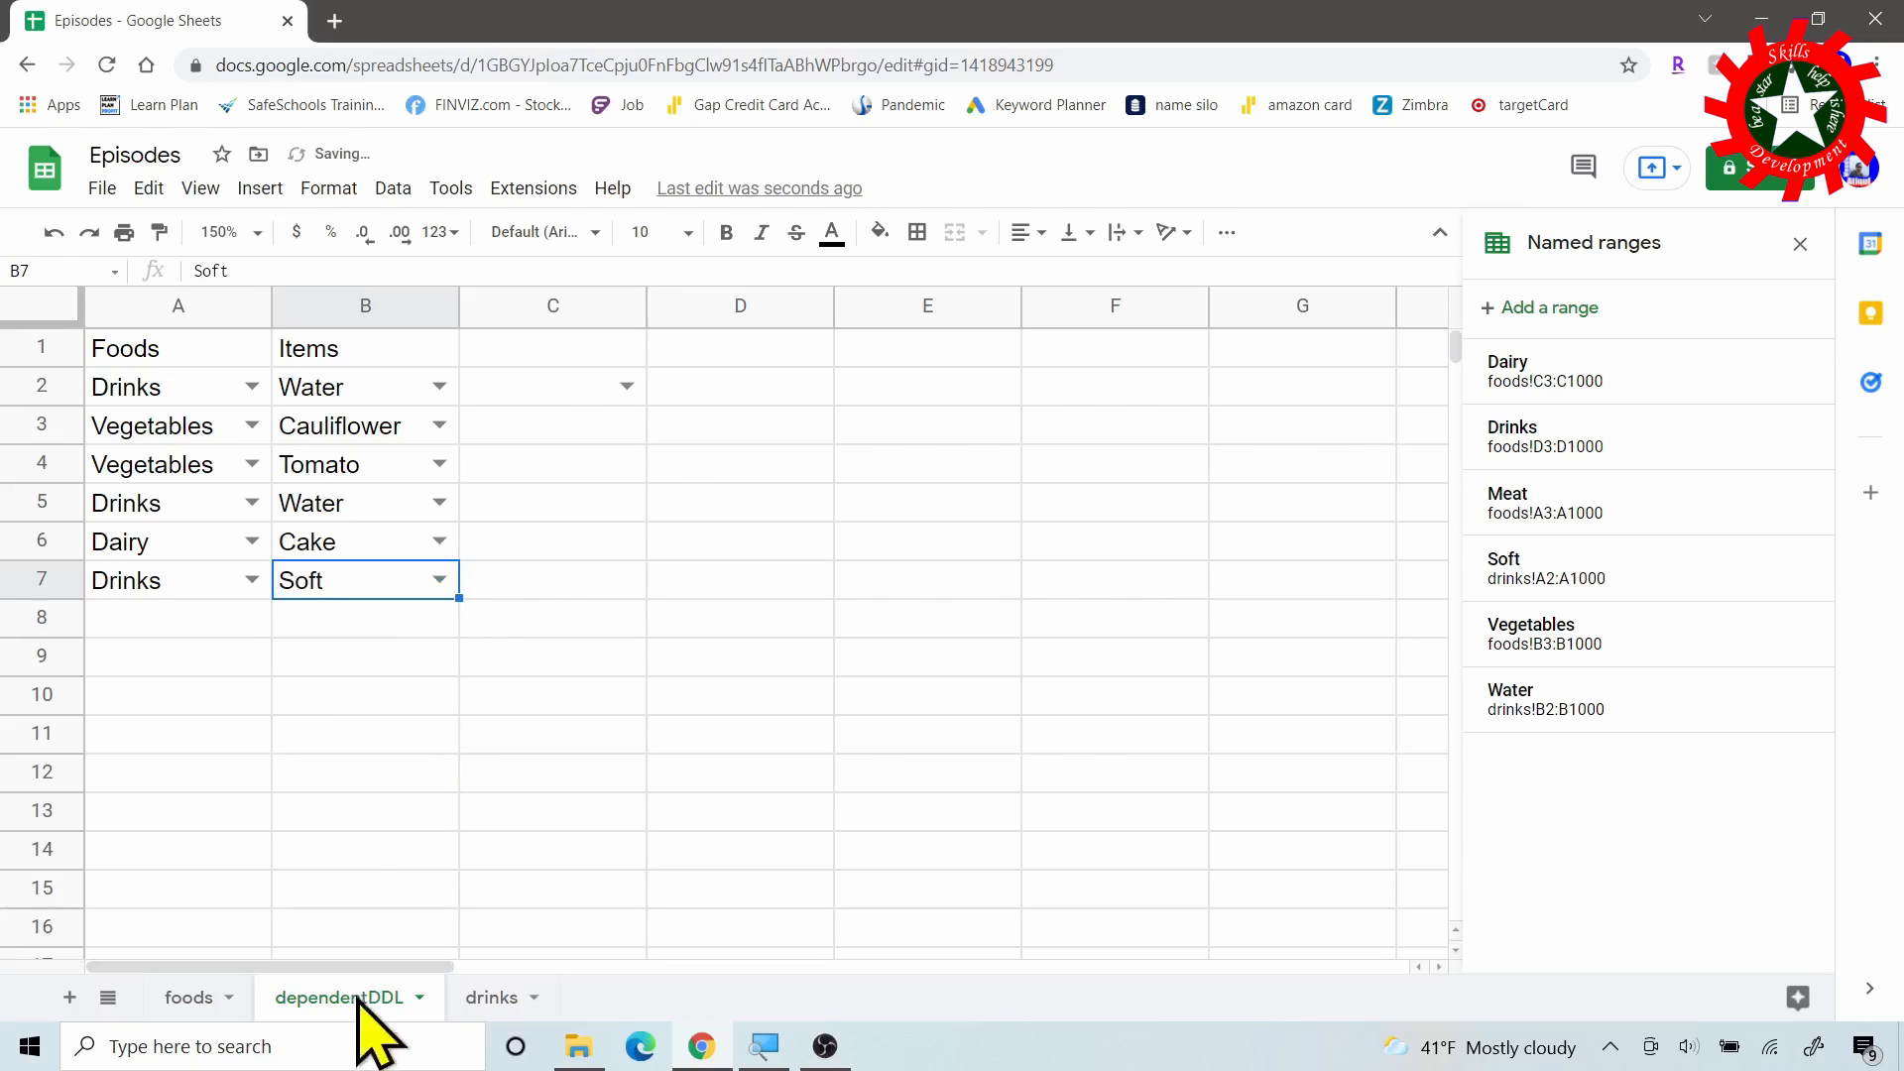
left_click(486, 997)
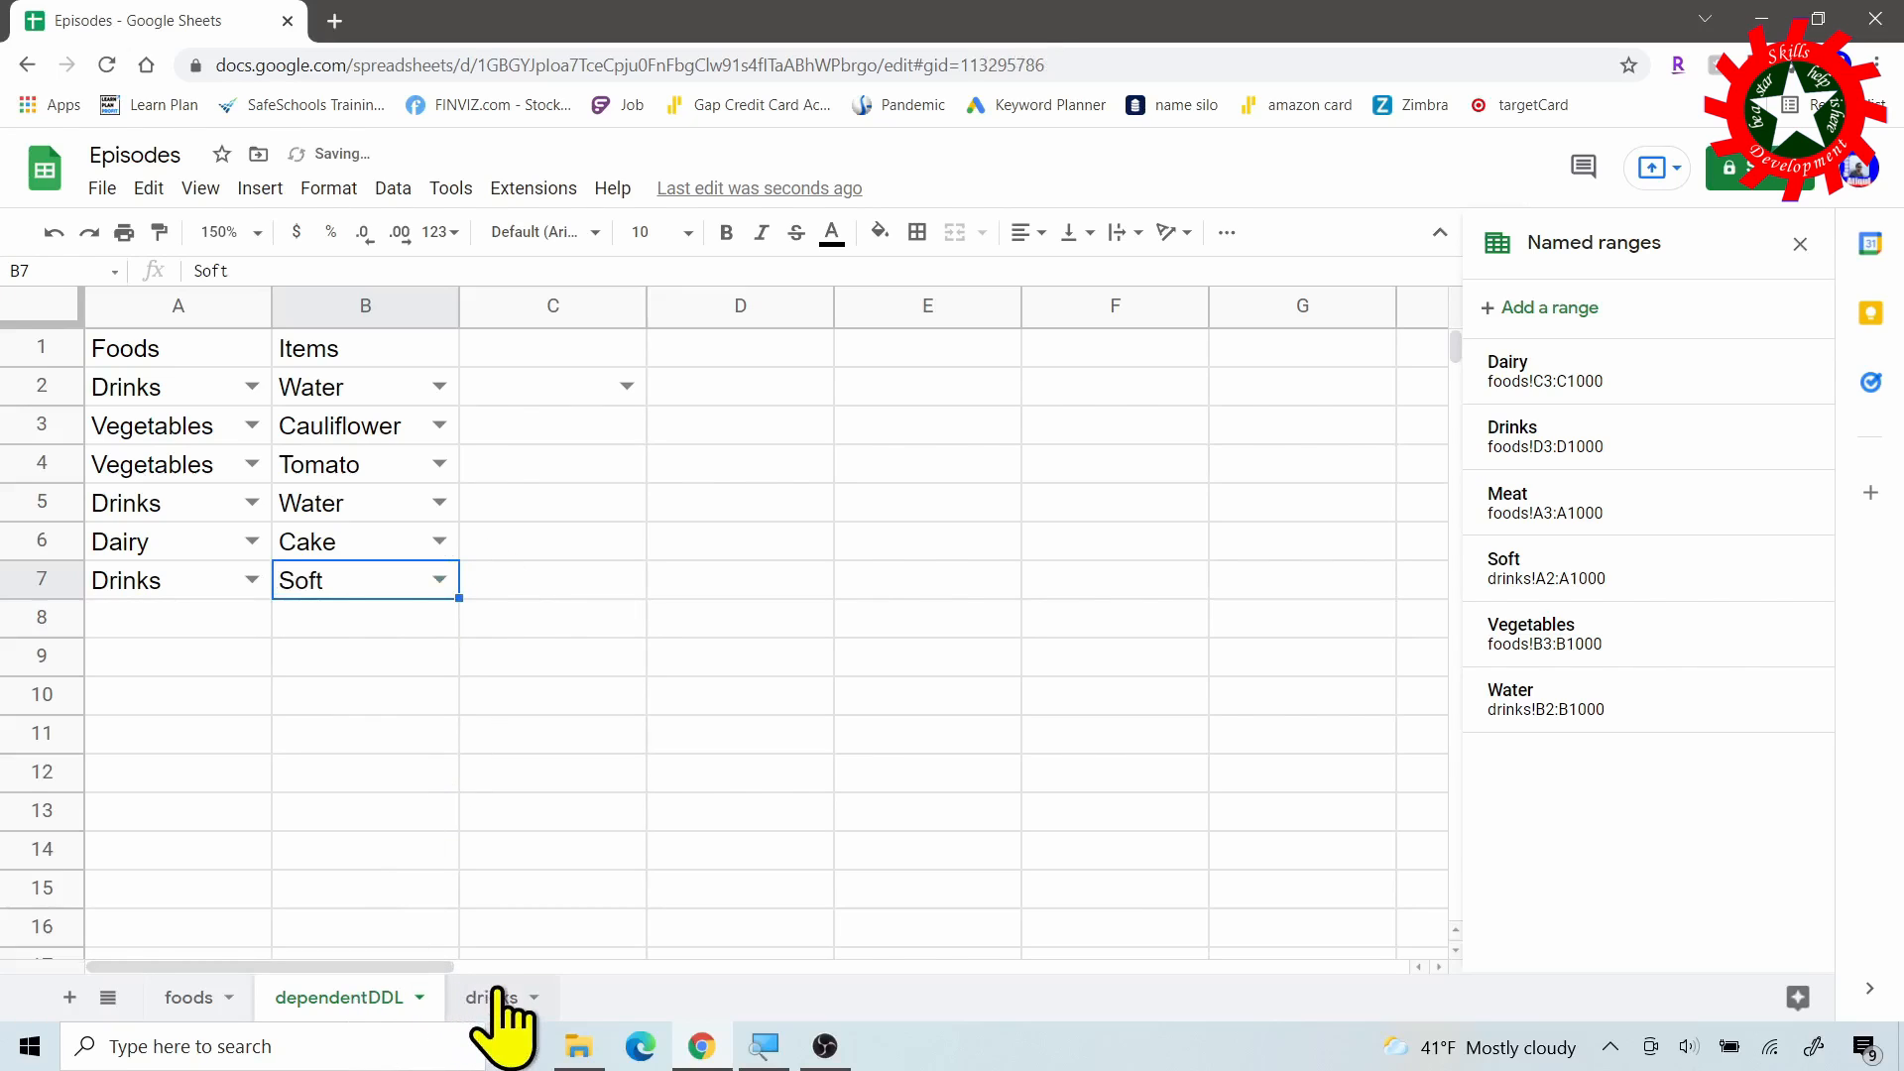
left_click(694, 583)
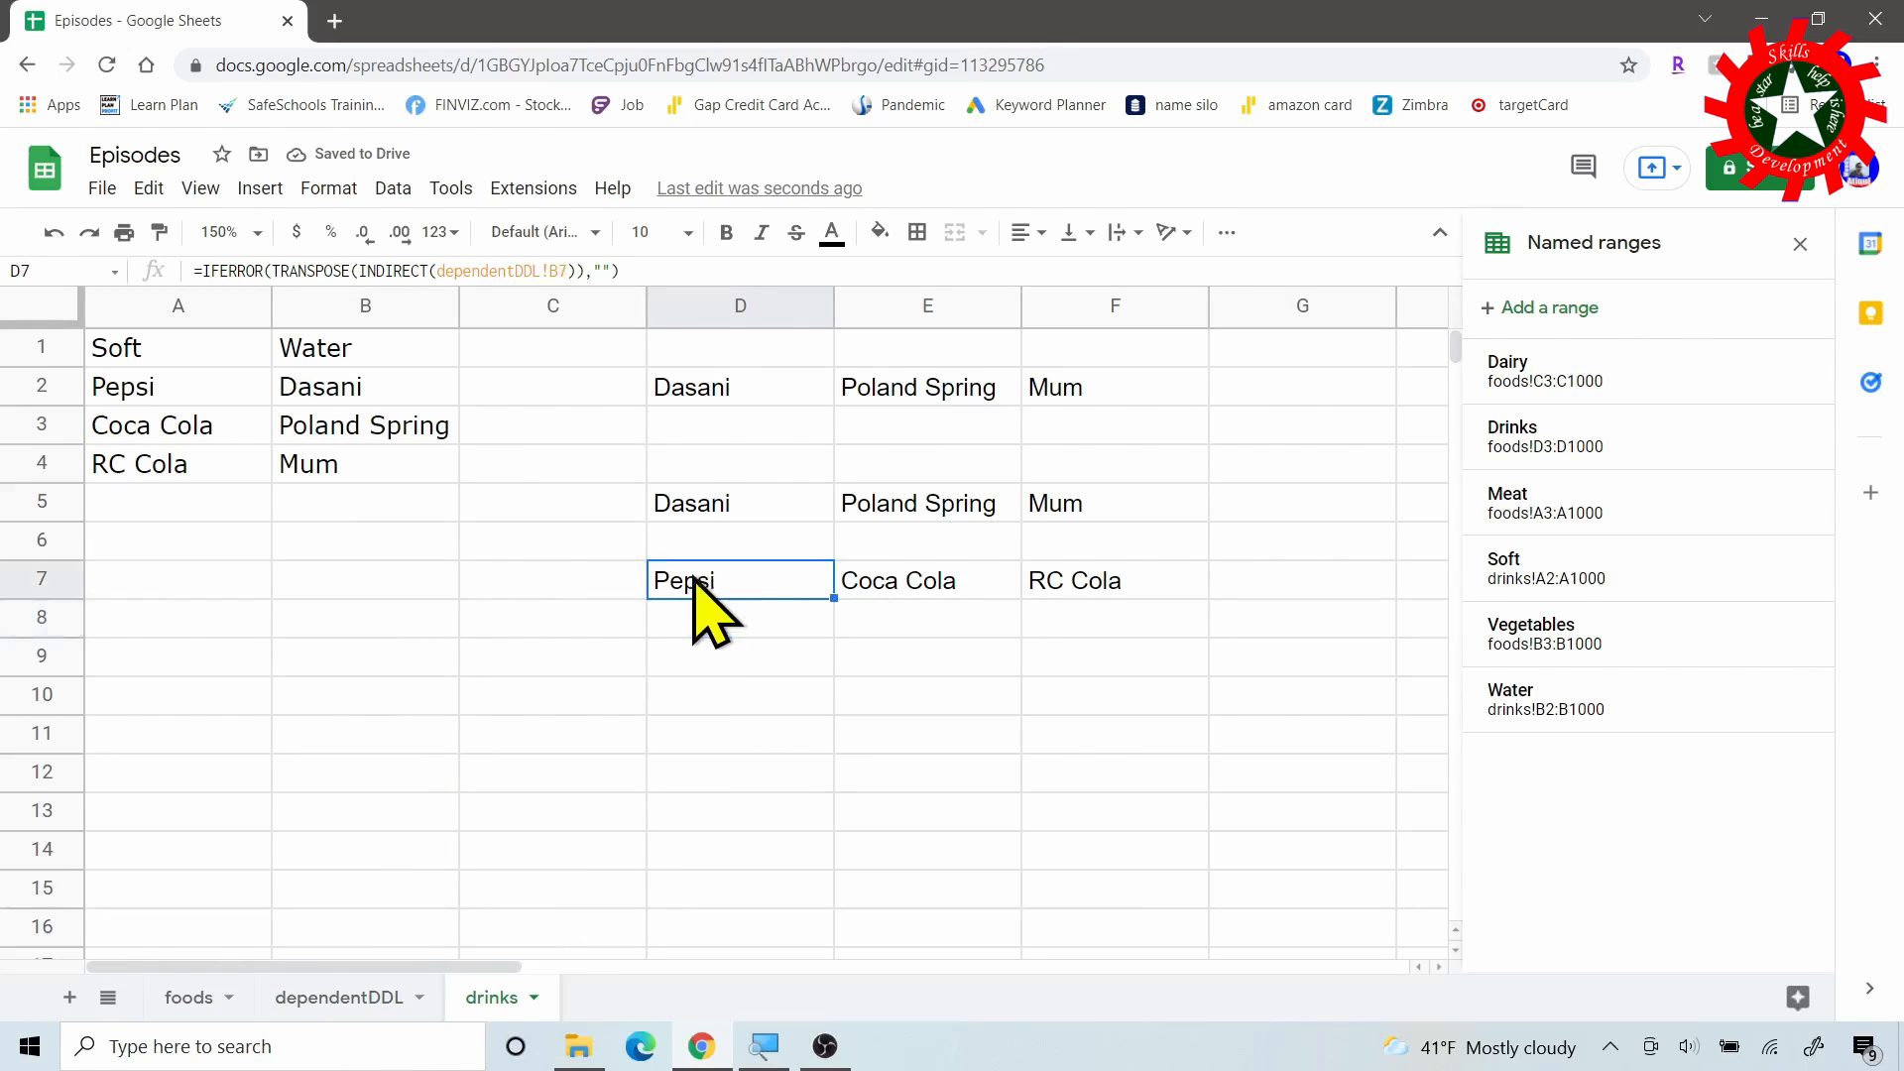
Save the list validation of C2 on the dependentDDL sheet with the source =drinks!D2:2 and extend it down to C7.
left_click(319, 1000)
left_click(572, 388)
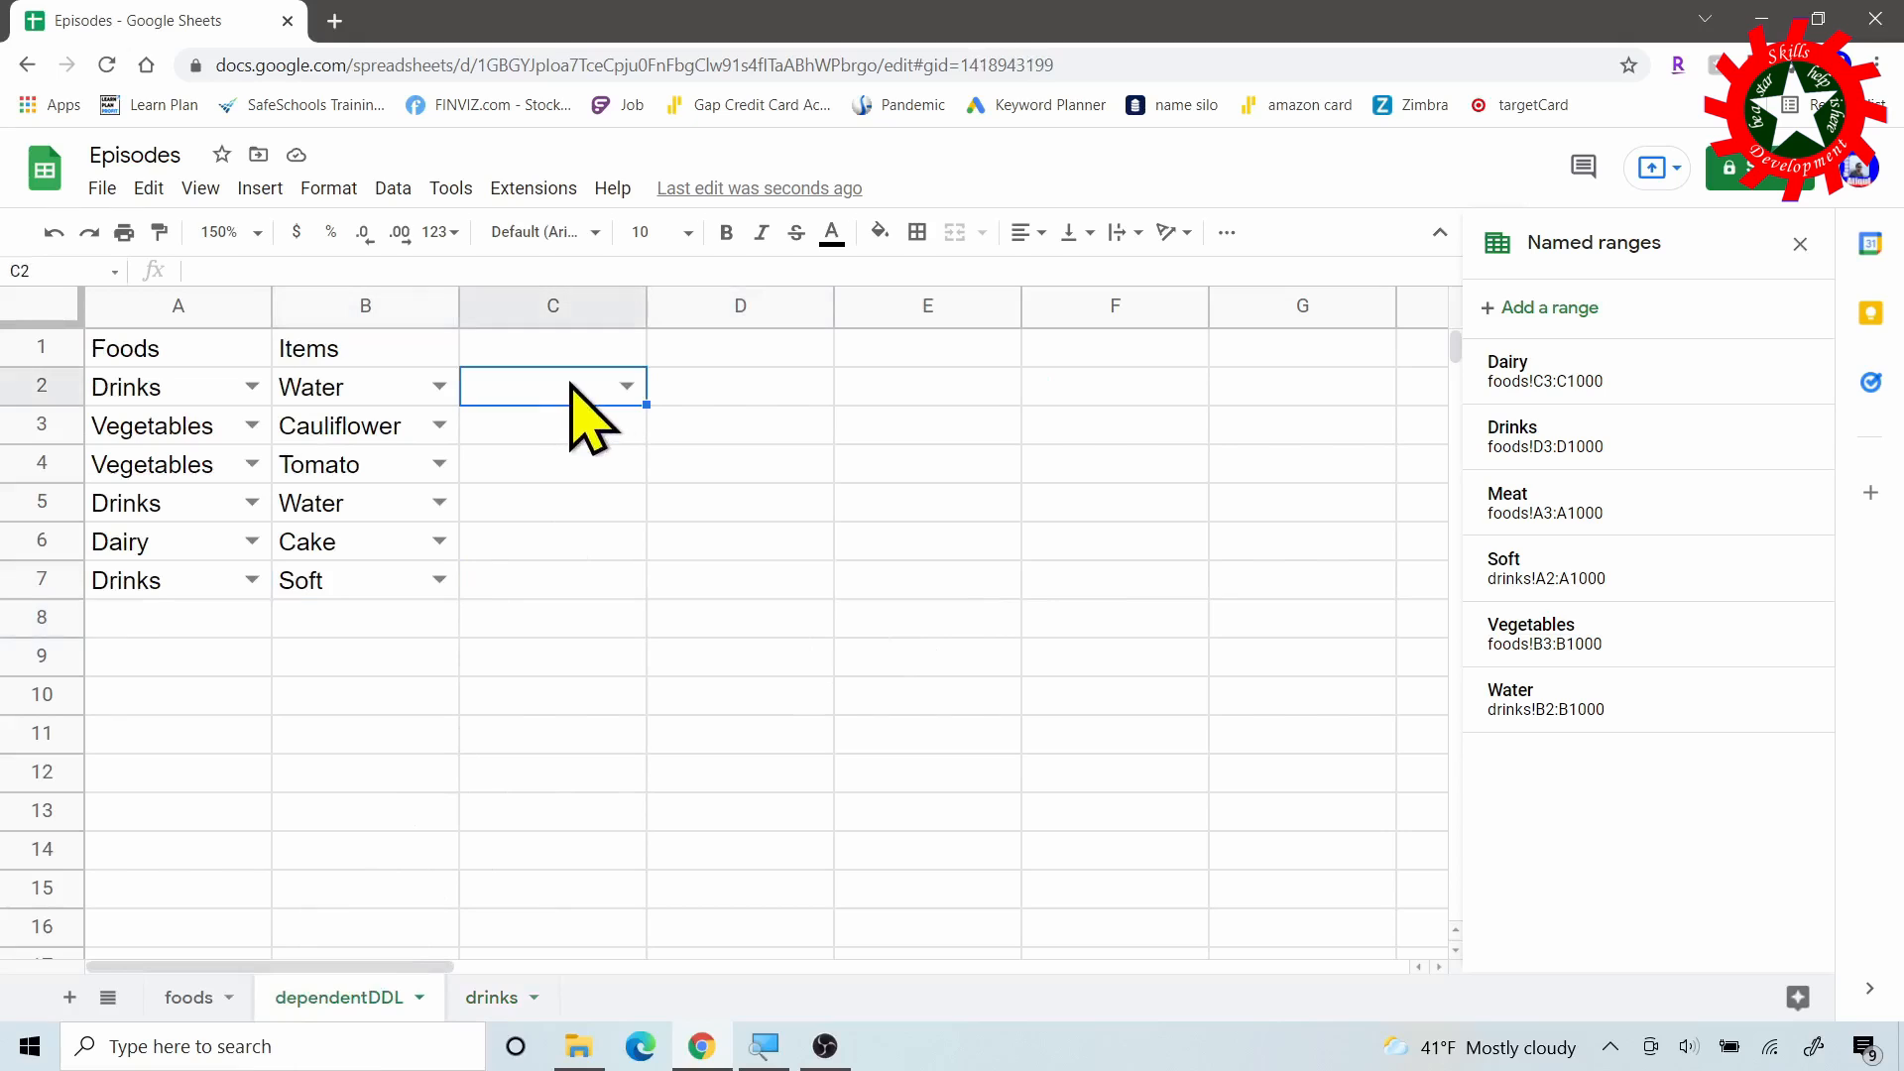
left_click(393, 188)
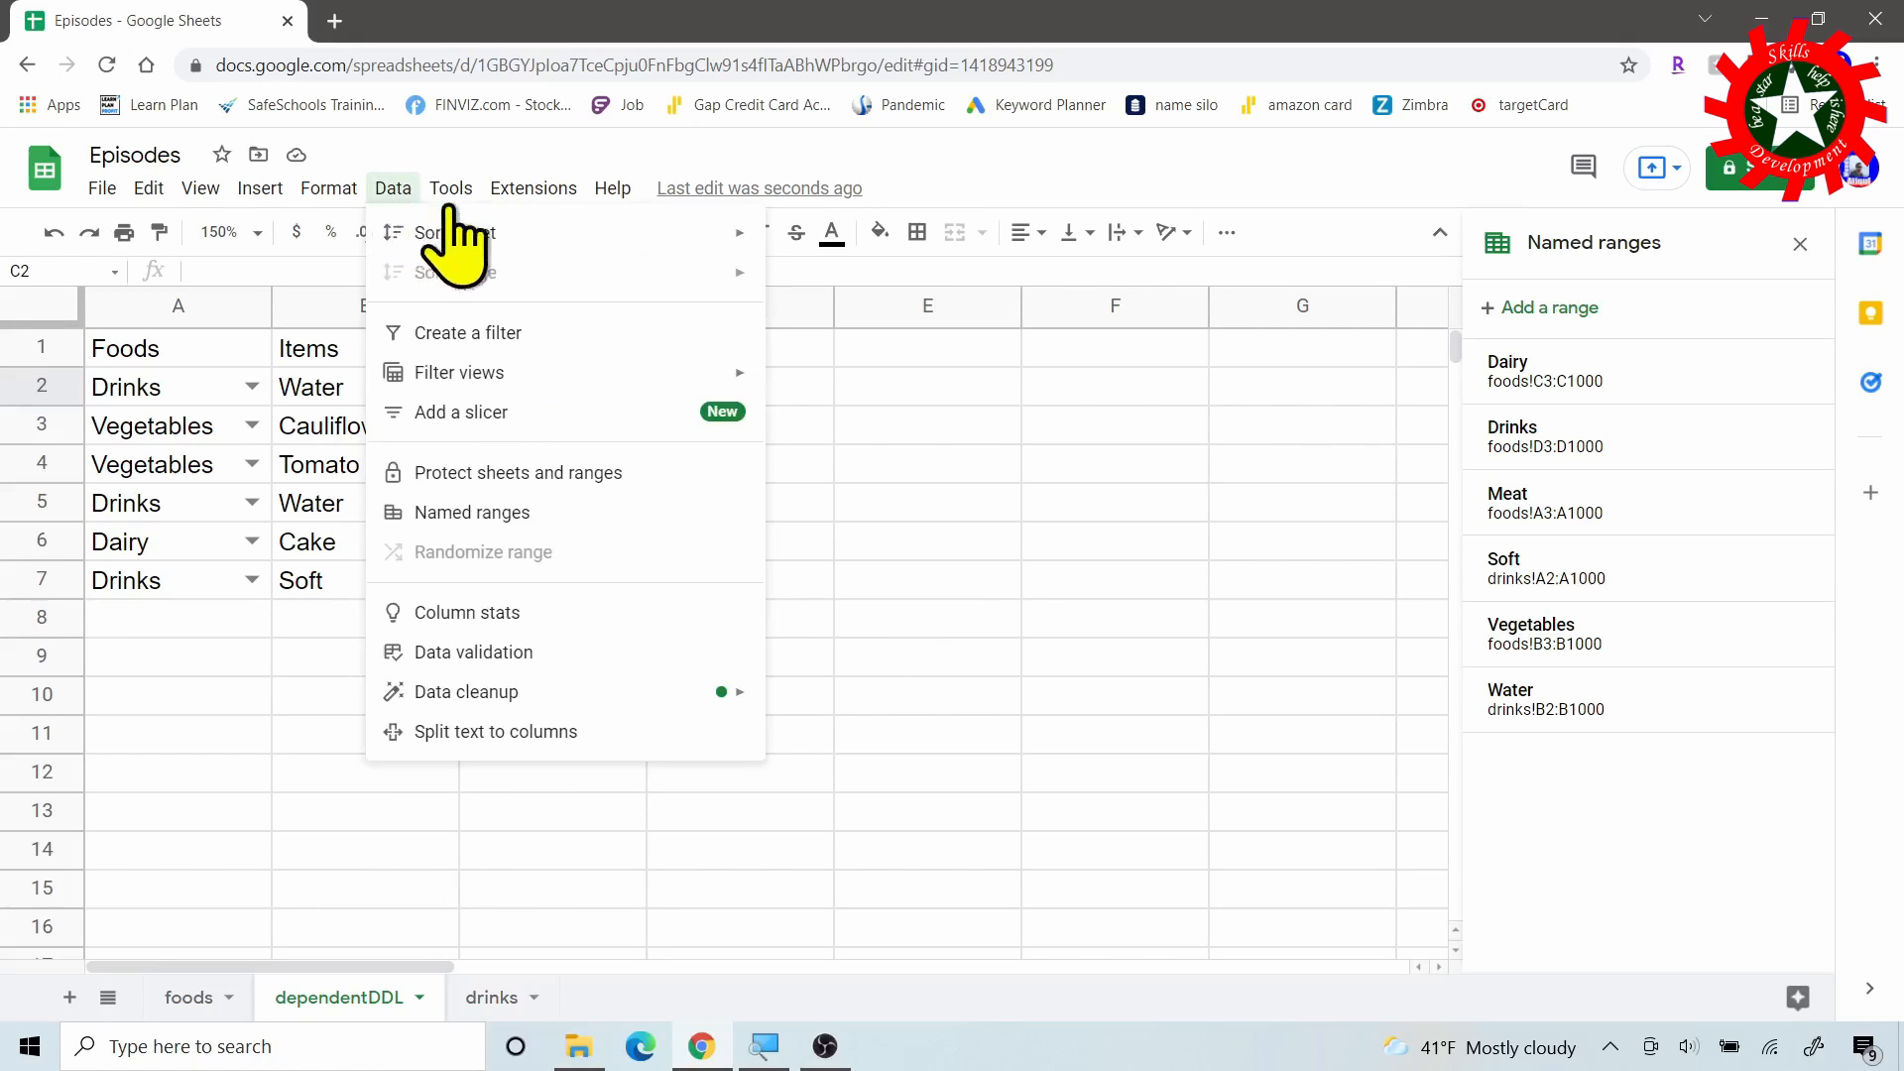
mouse_move(451, 189)
mouse_move(397, 198)
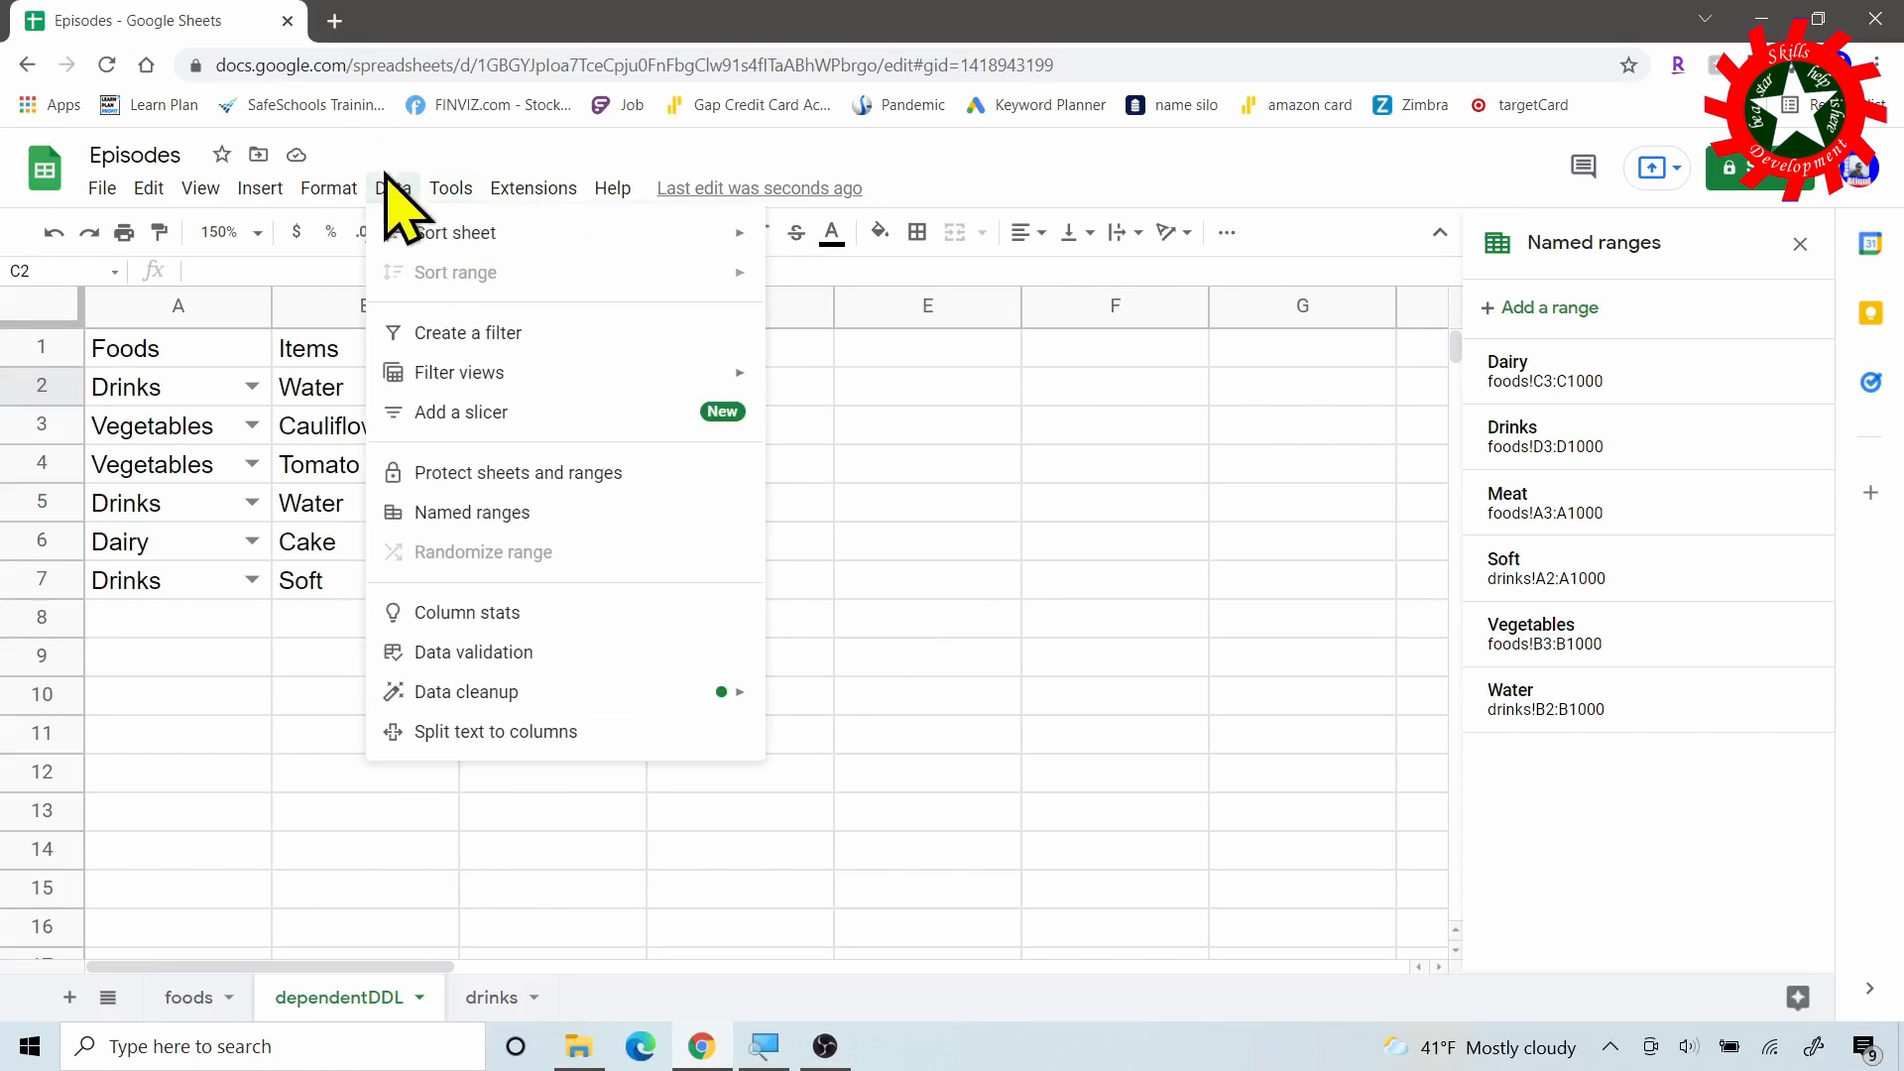
left_click(526, 653)
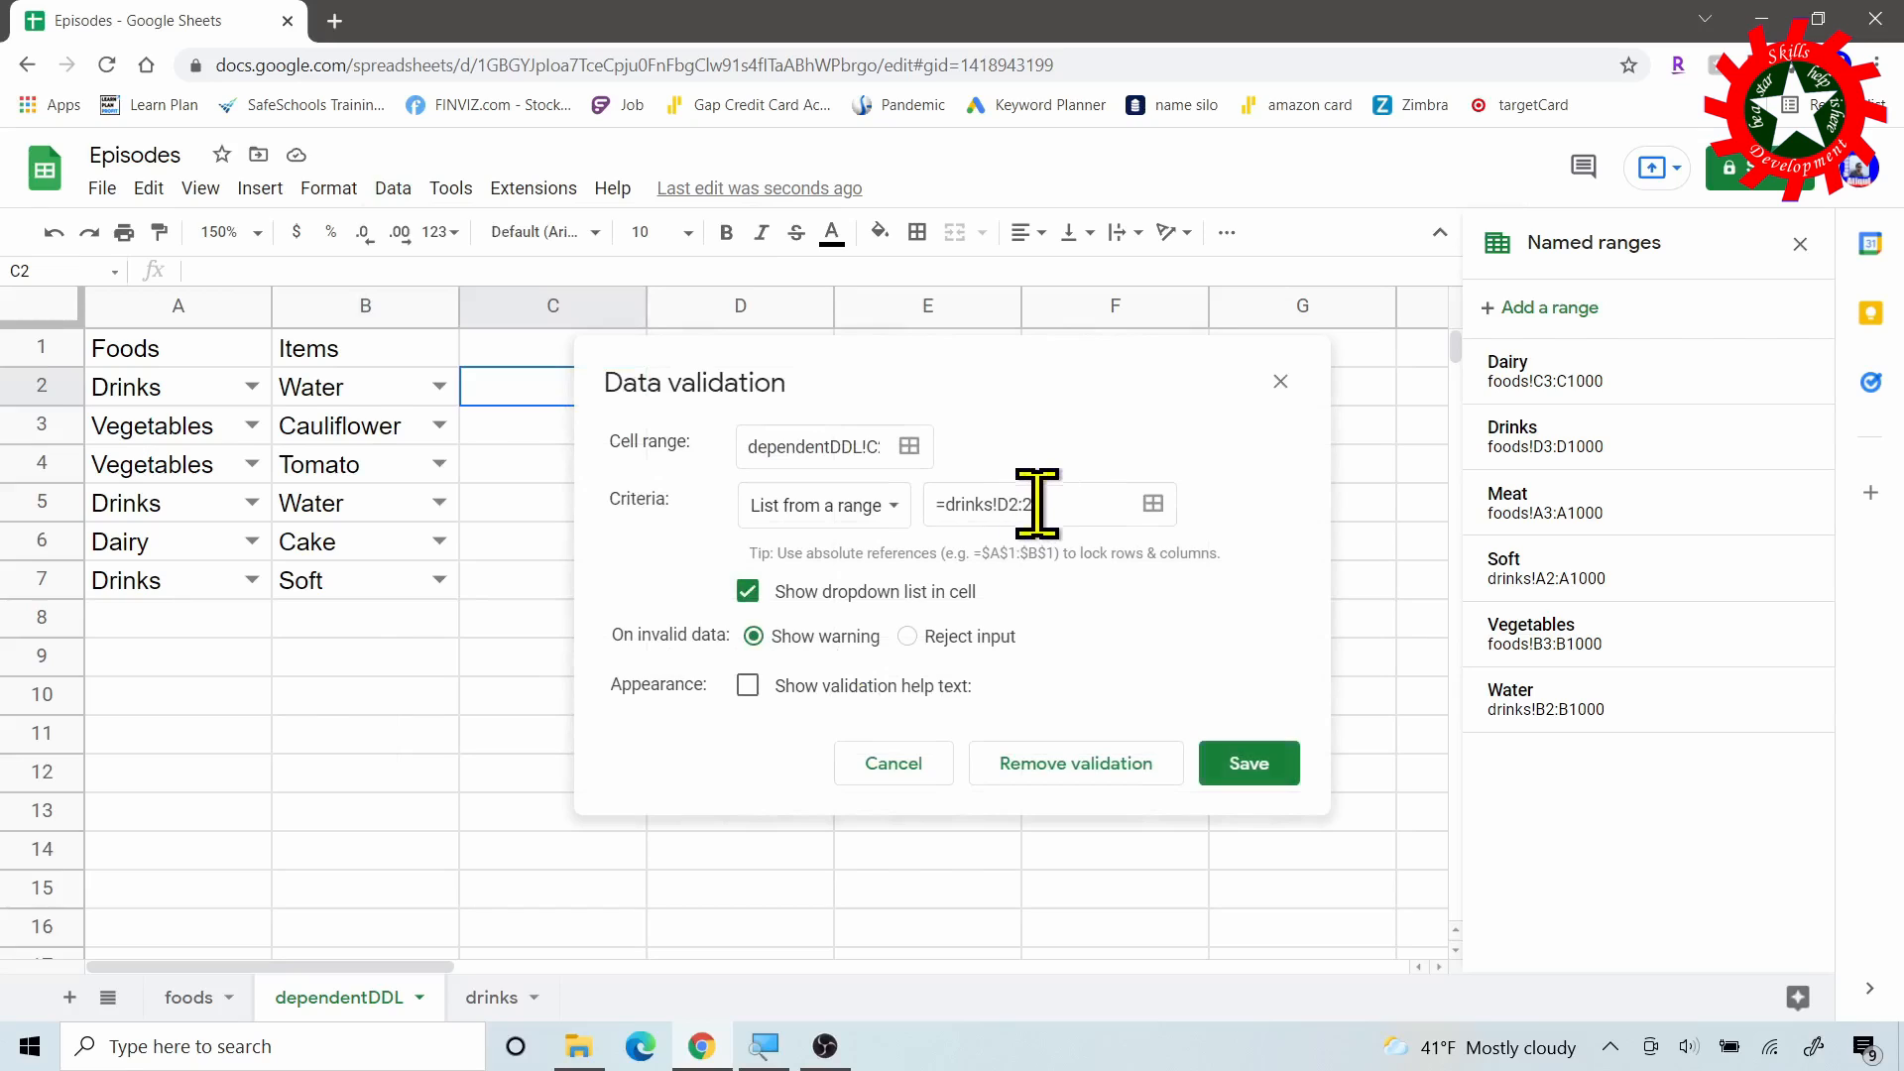
left_click(1239, 768)
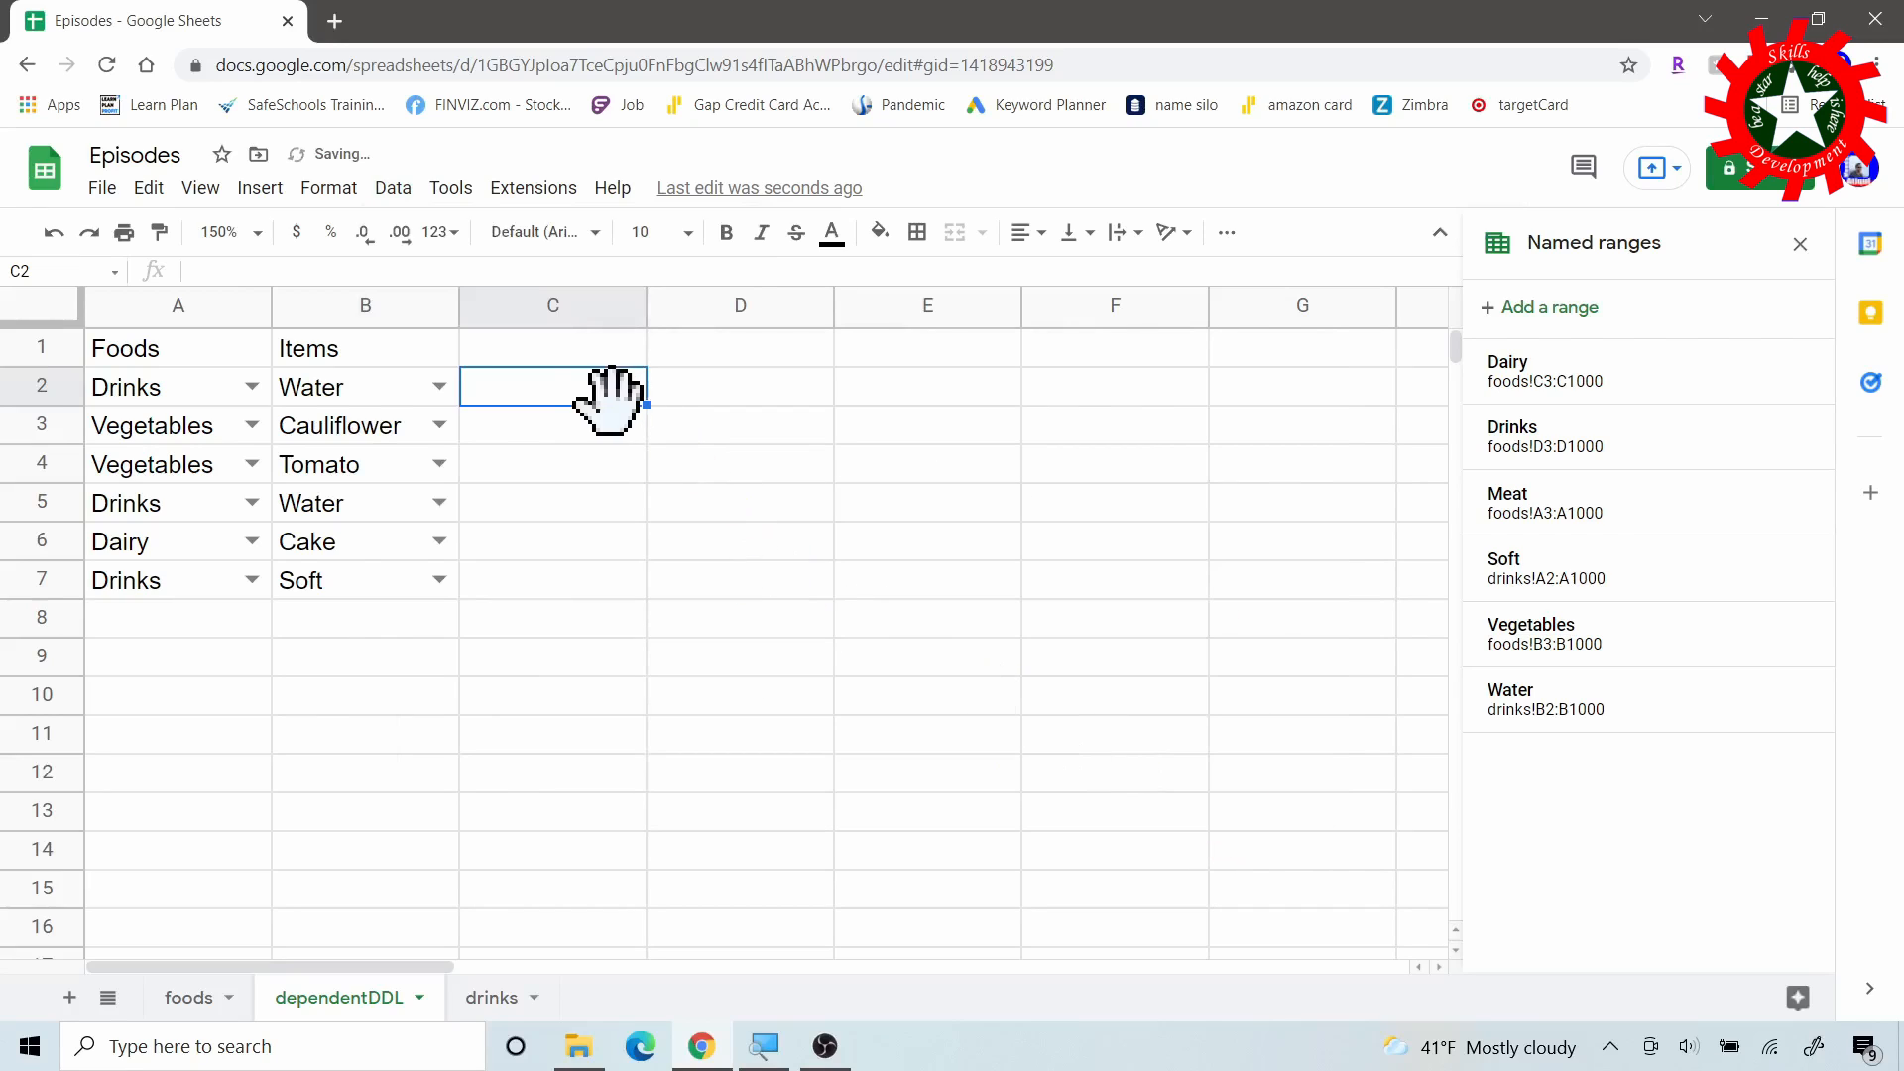
left_click_drag(648, 408, 645, 585)
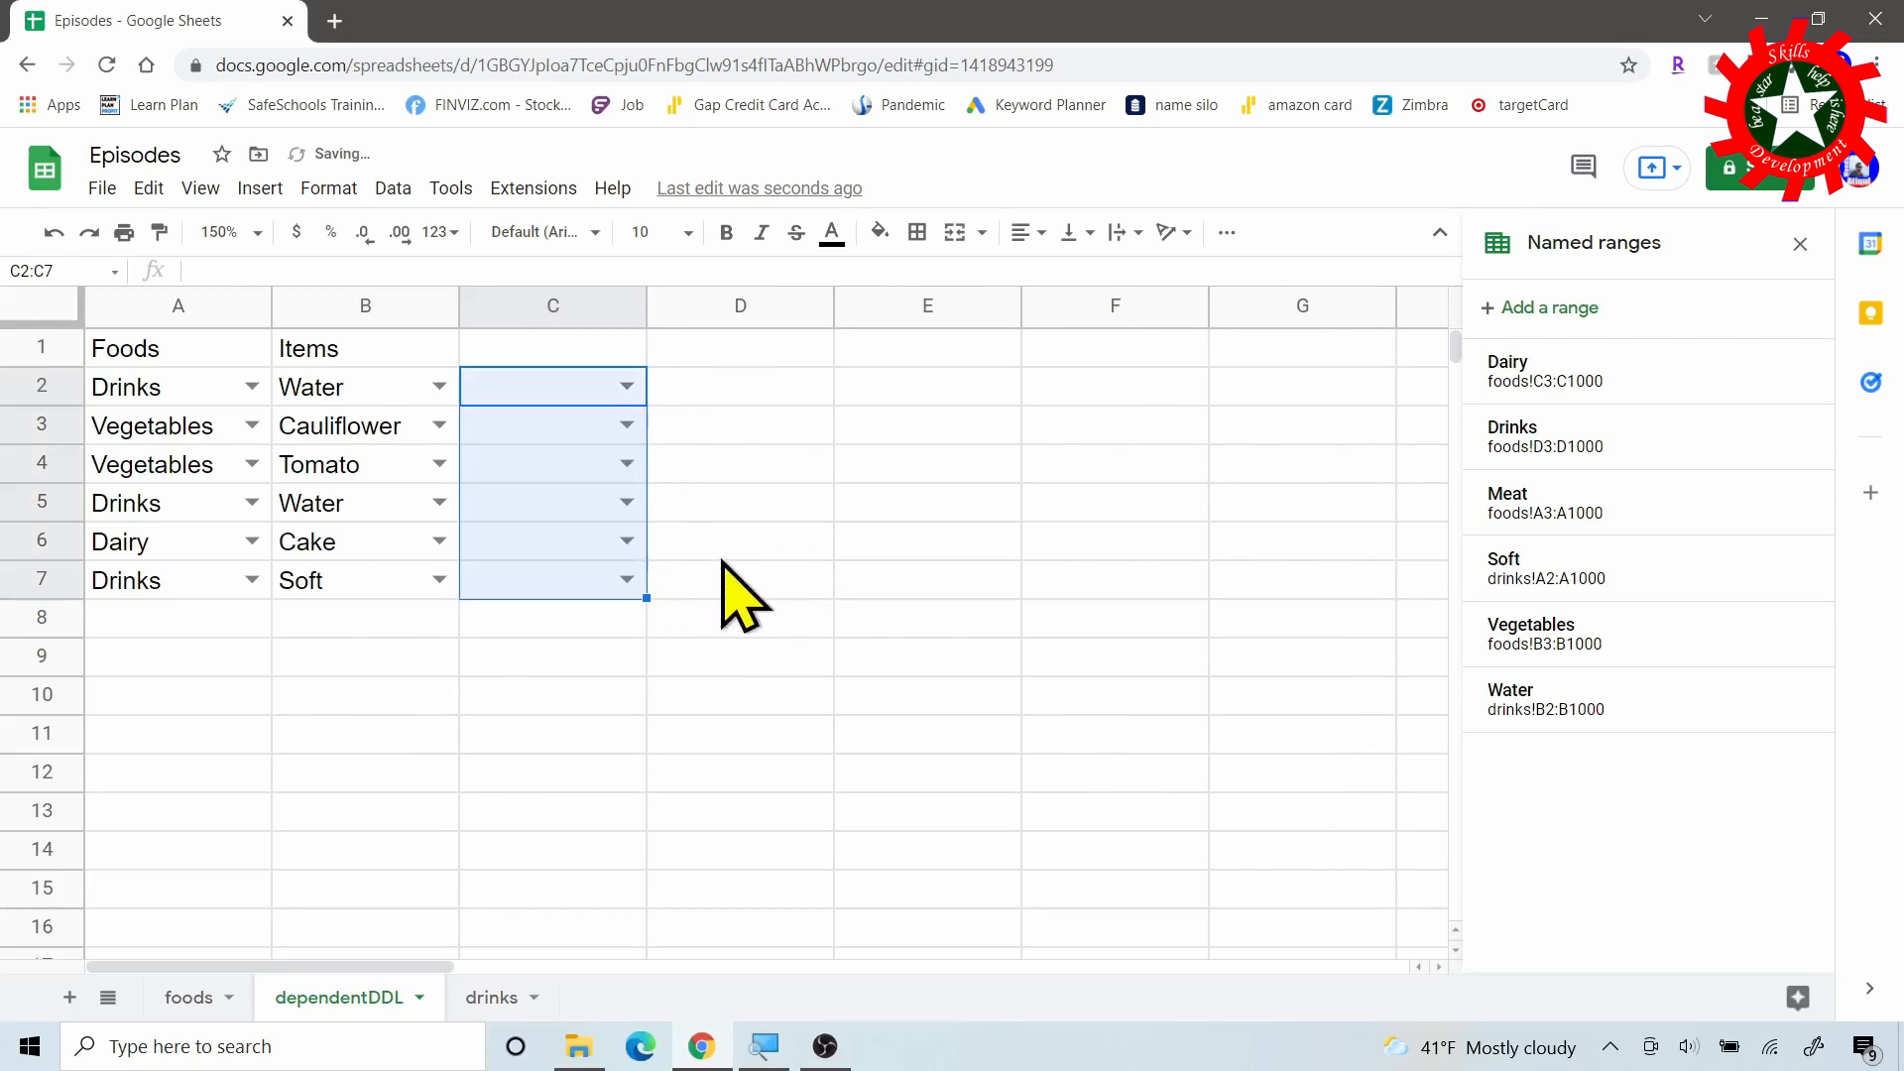
Choose Dasani in C2, Poland Spring in C5 and RC Cola in C7, and check the options offered in C6 and C4.
left_click(627, 385)
left_click(496, 424)
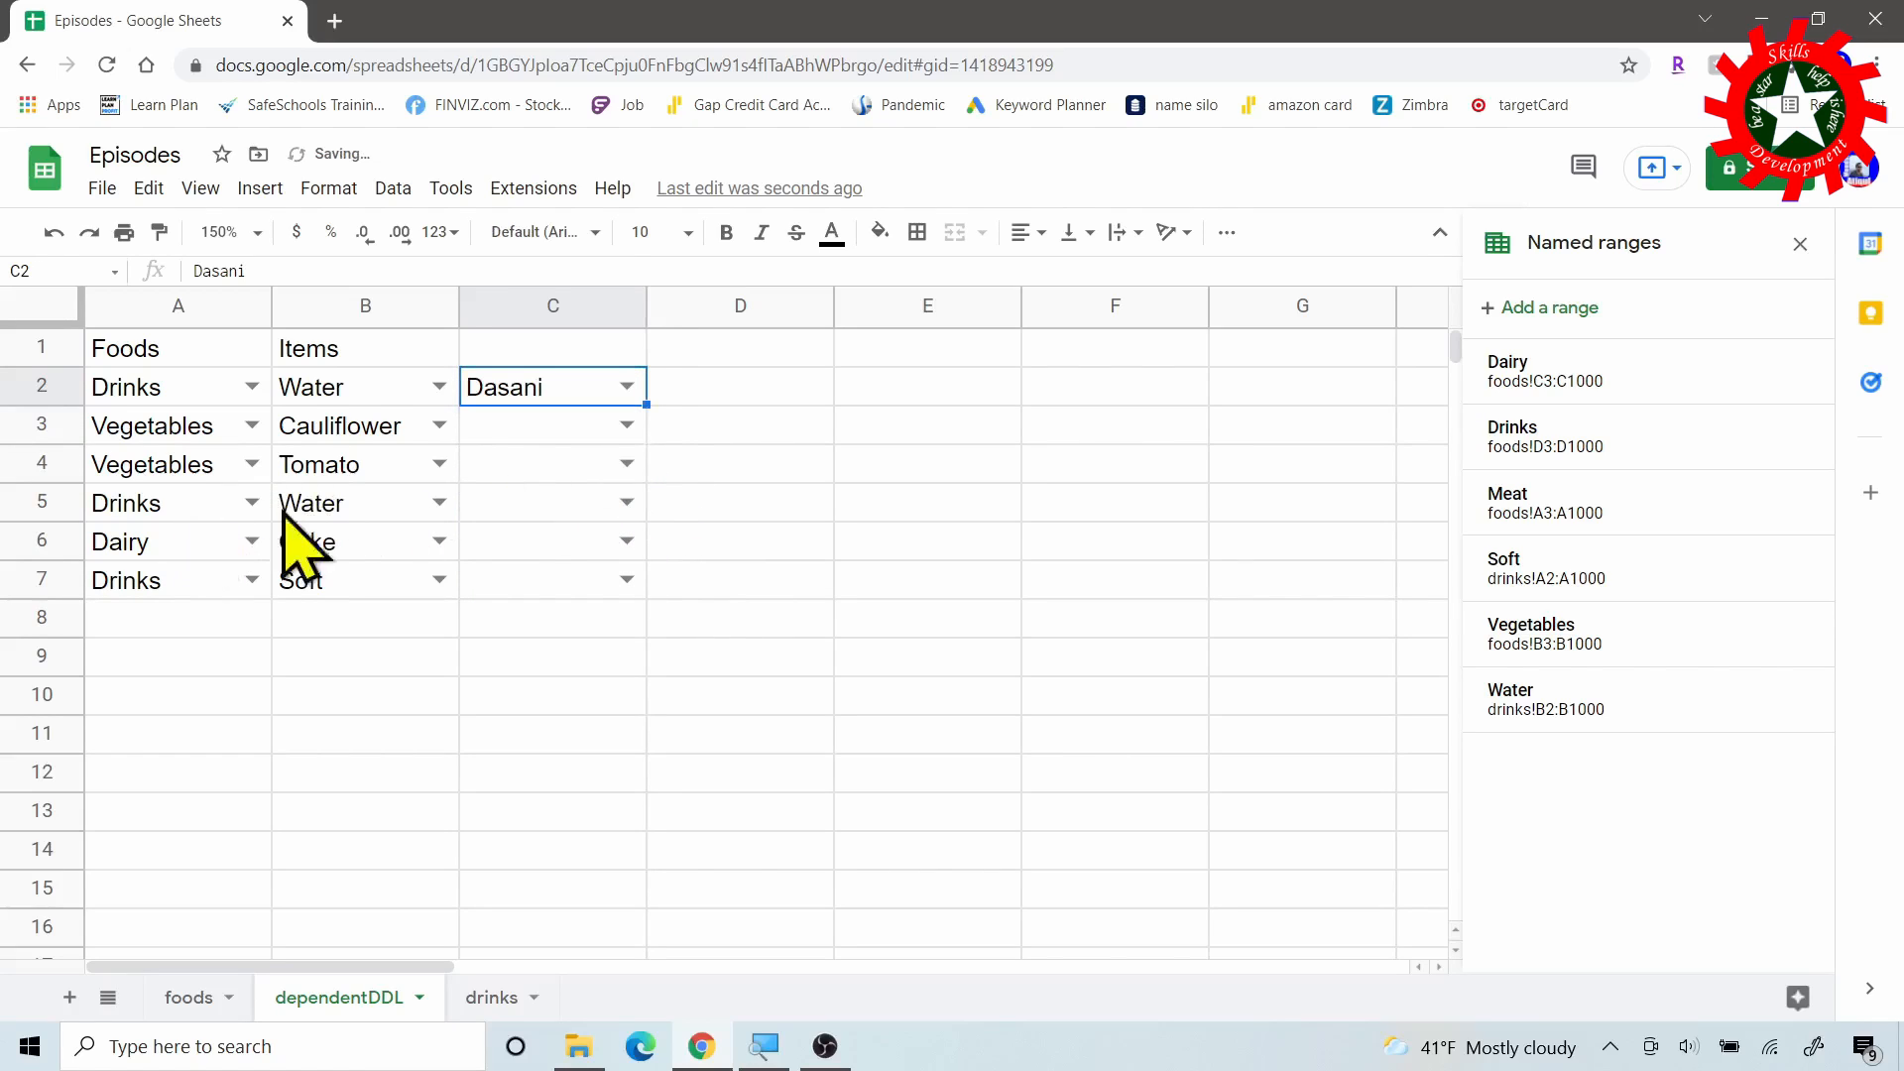
left_click(624, 501)
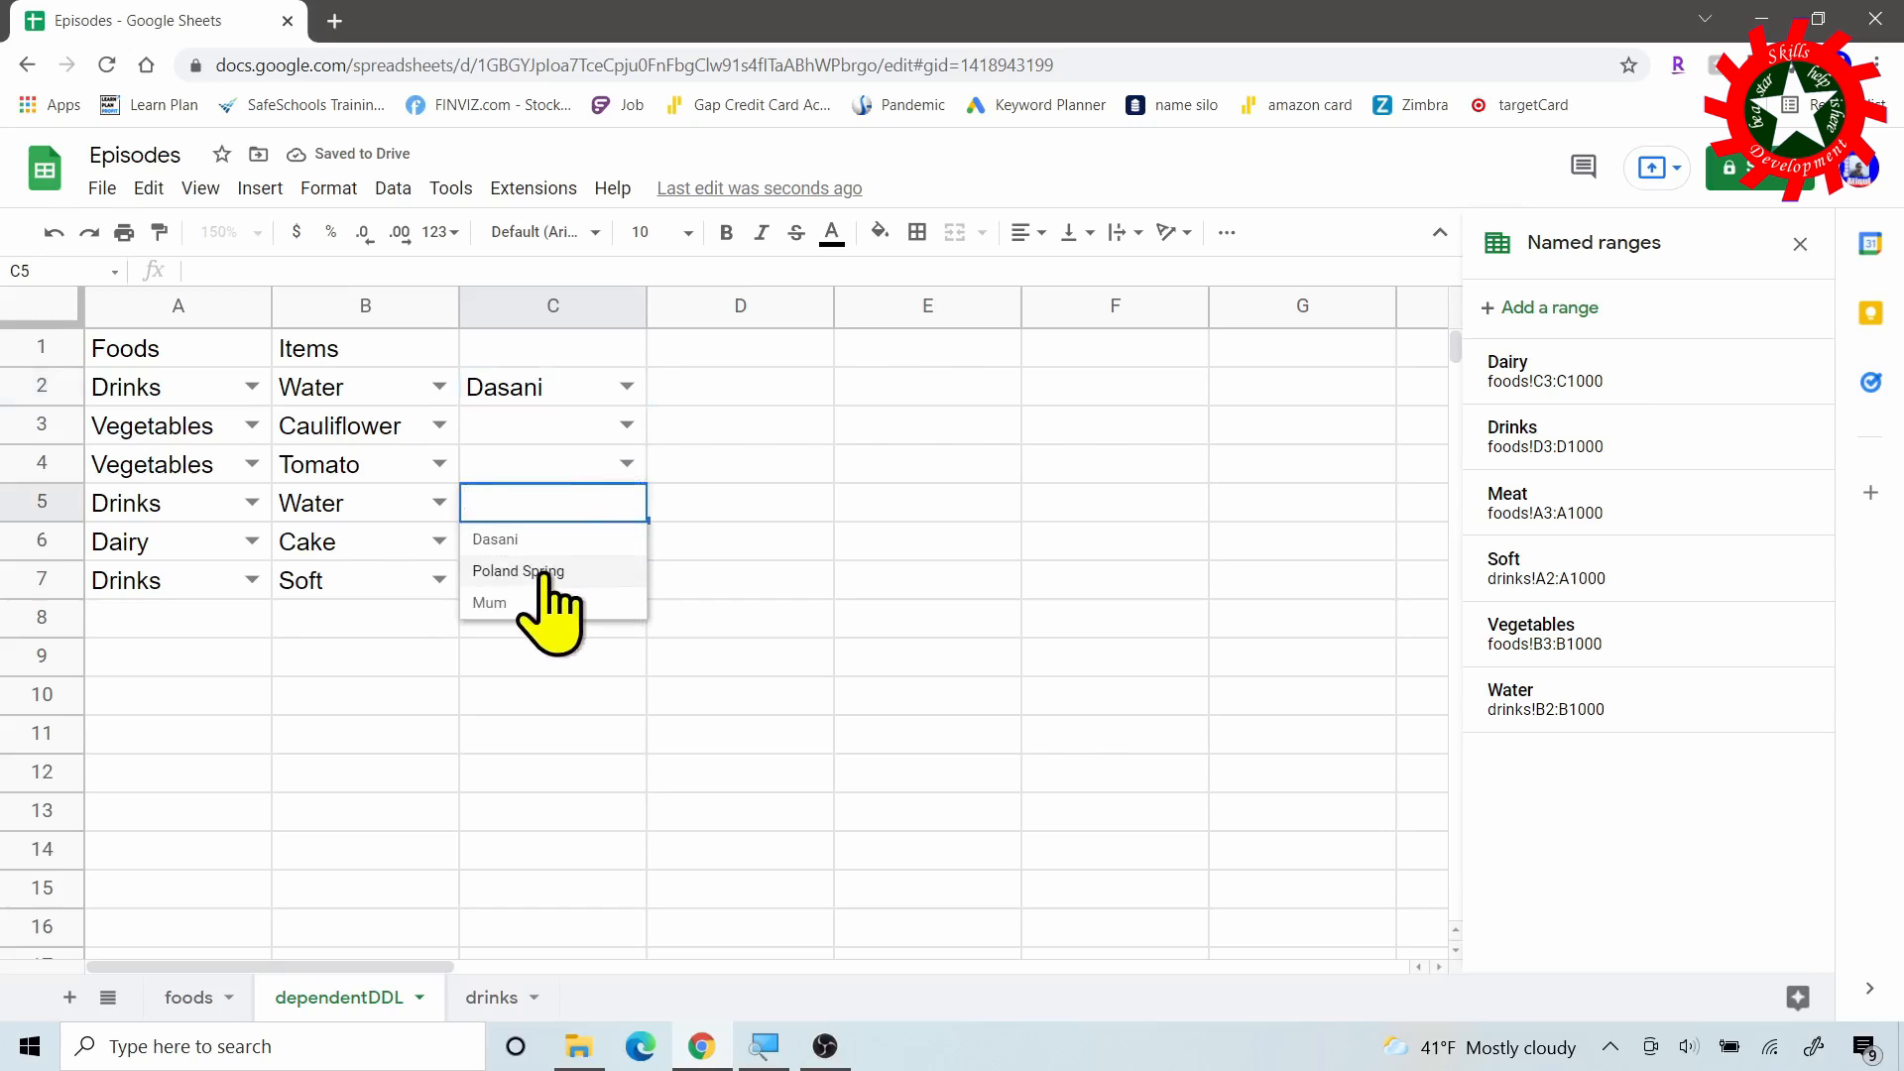
left_click(519, 571)
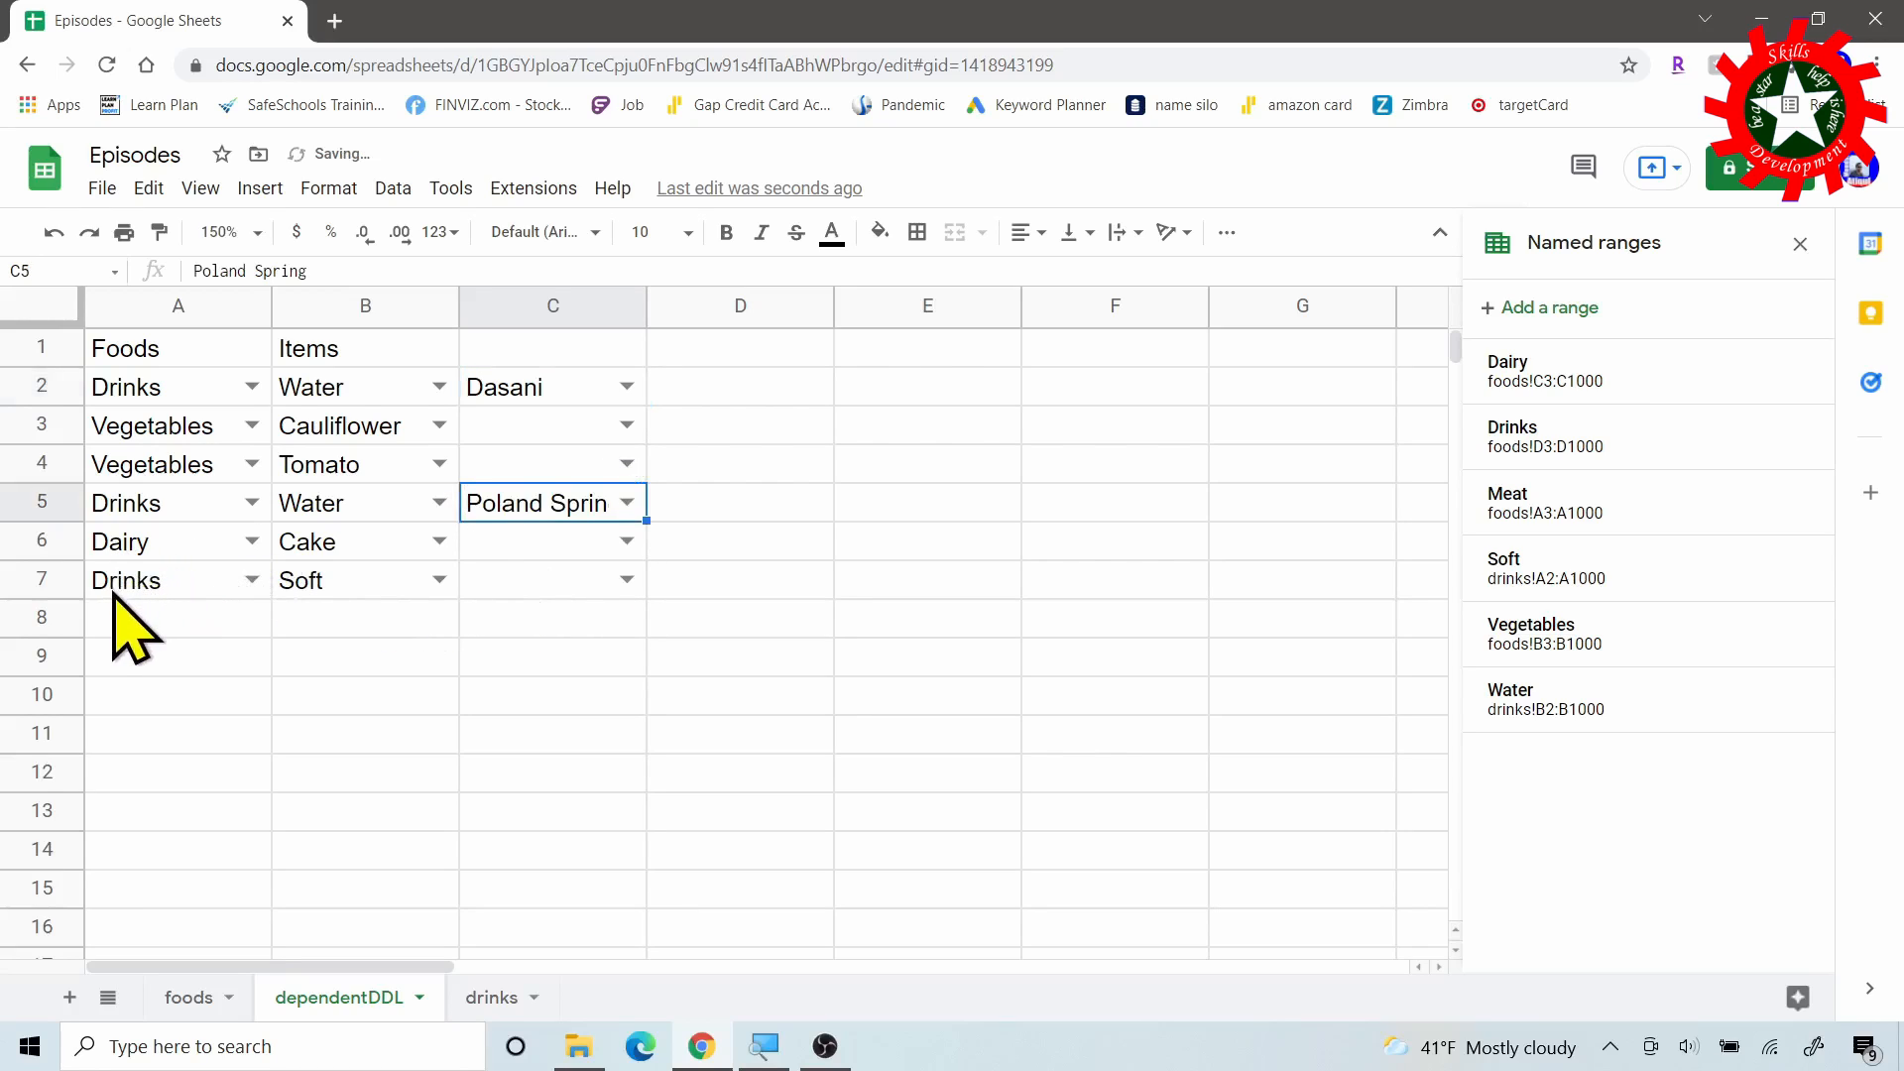
left_click(628, 579)
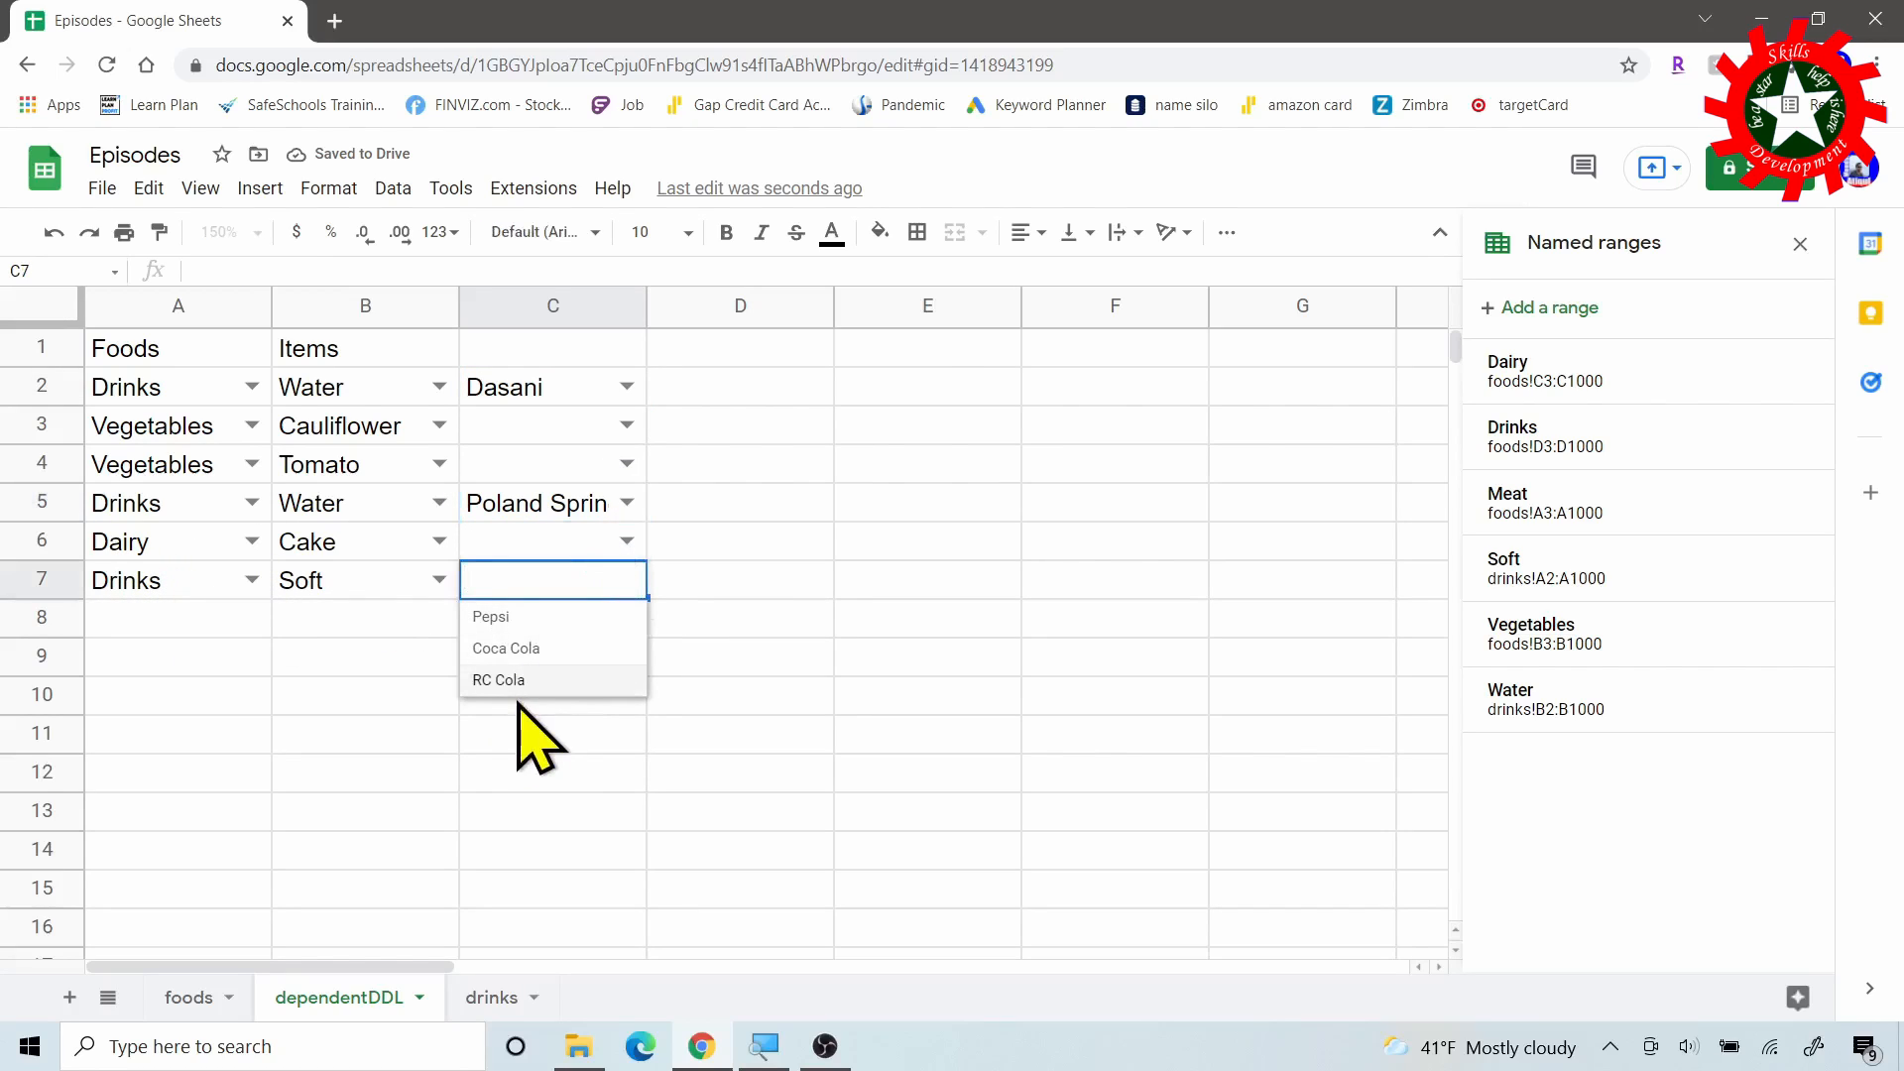
left_click(511, 680)
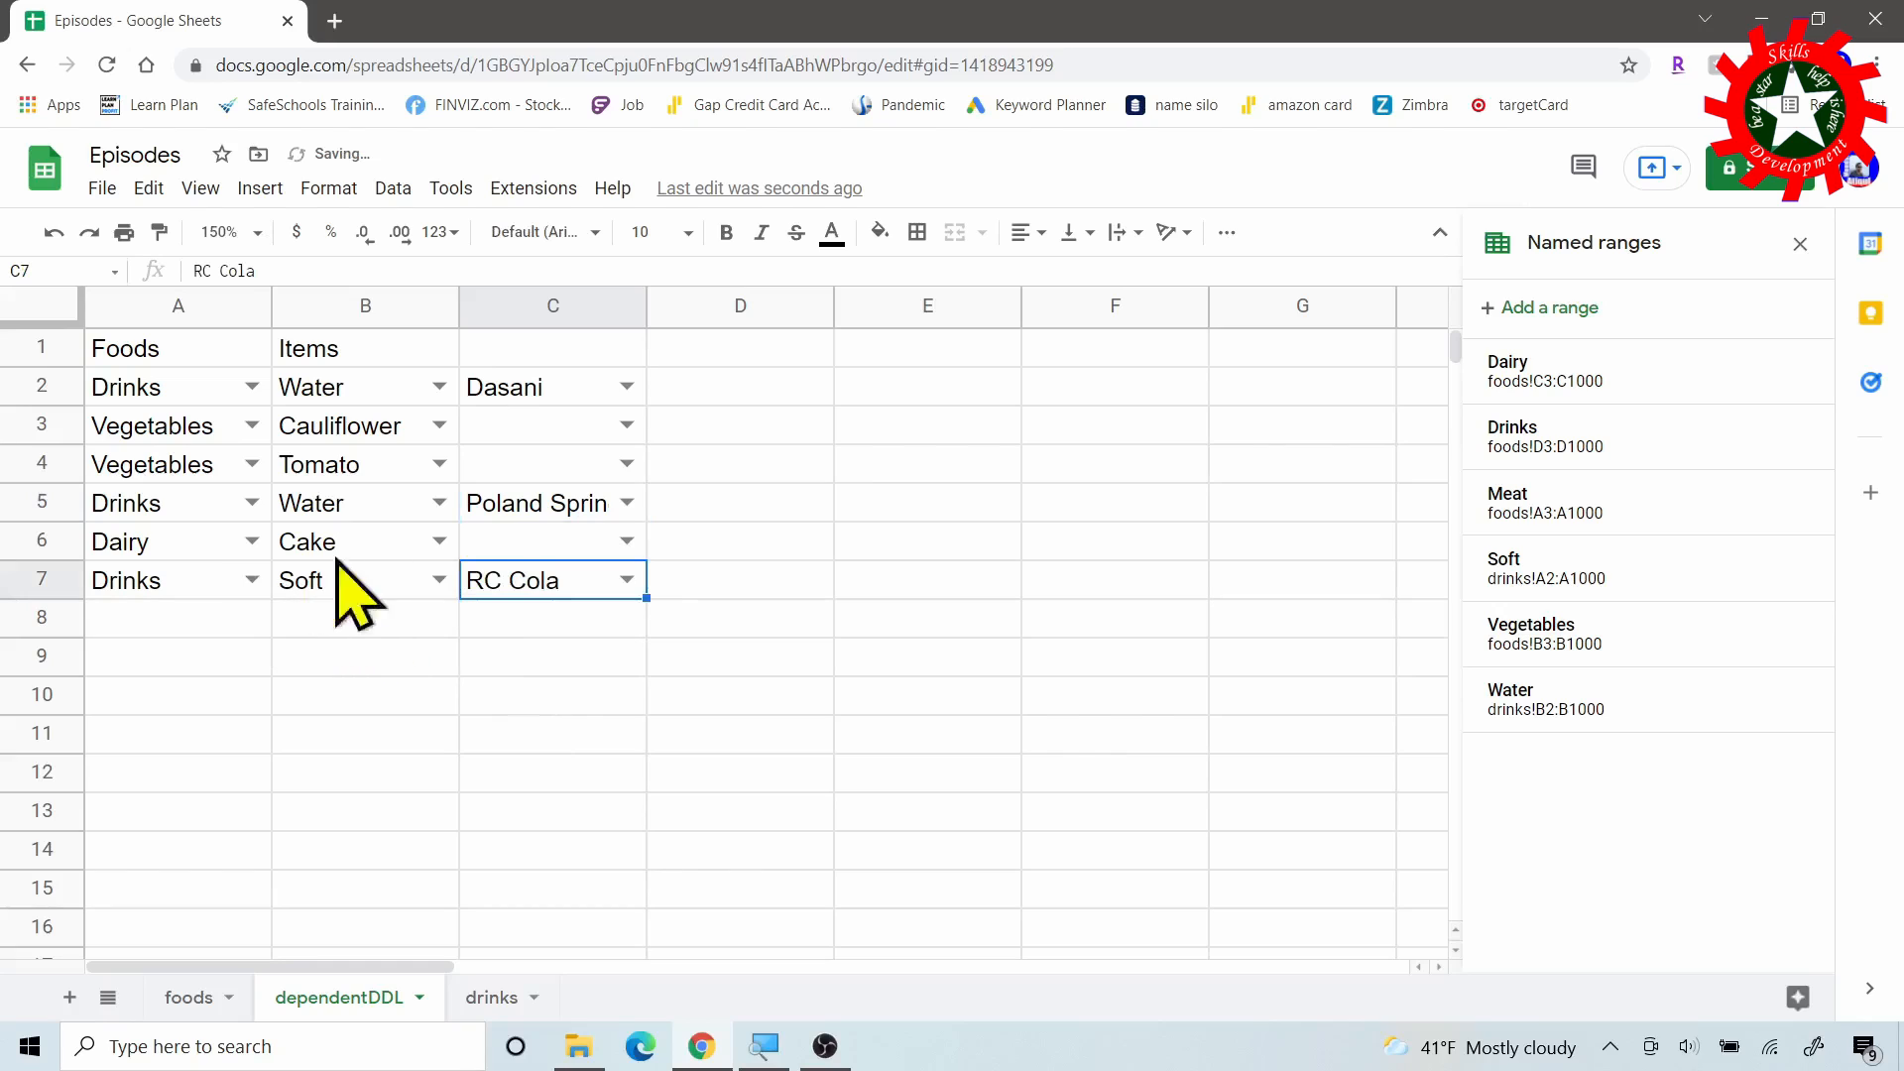
double_click(622, 543)
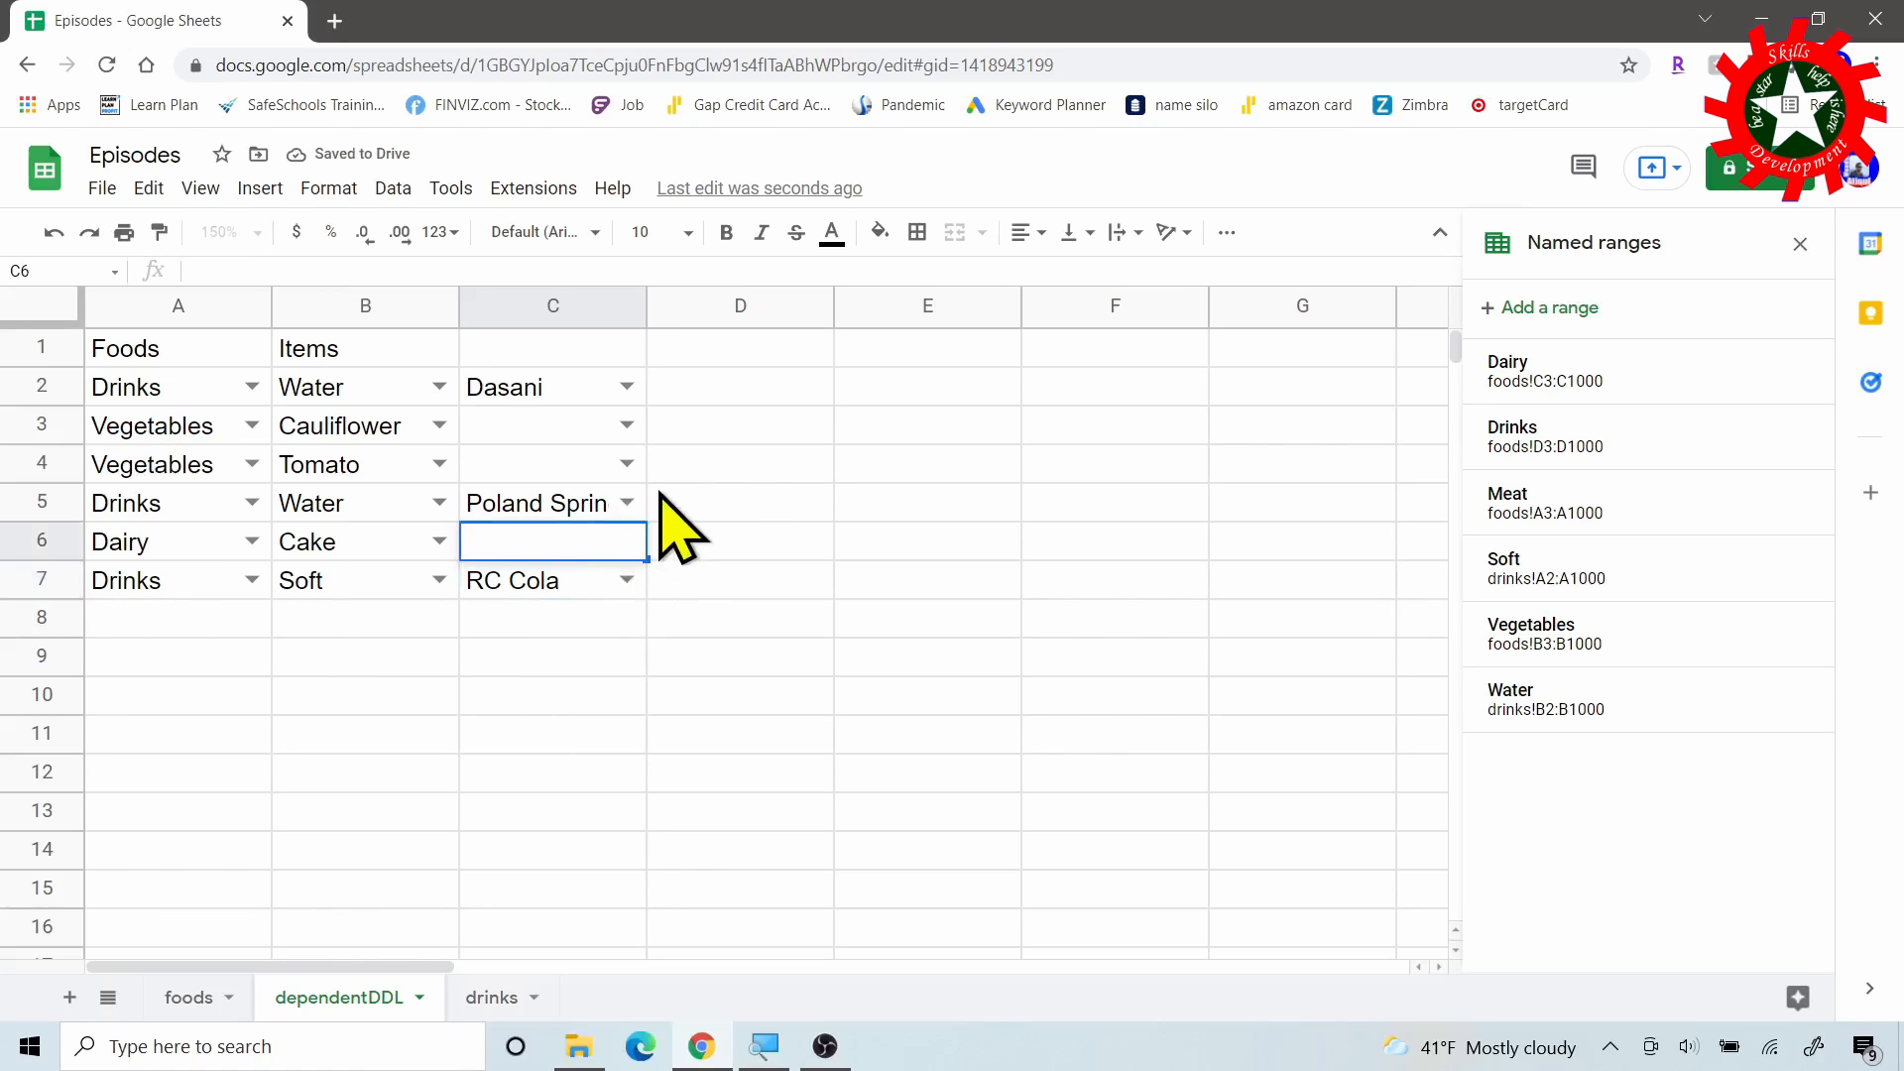
double_click(626, 460)
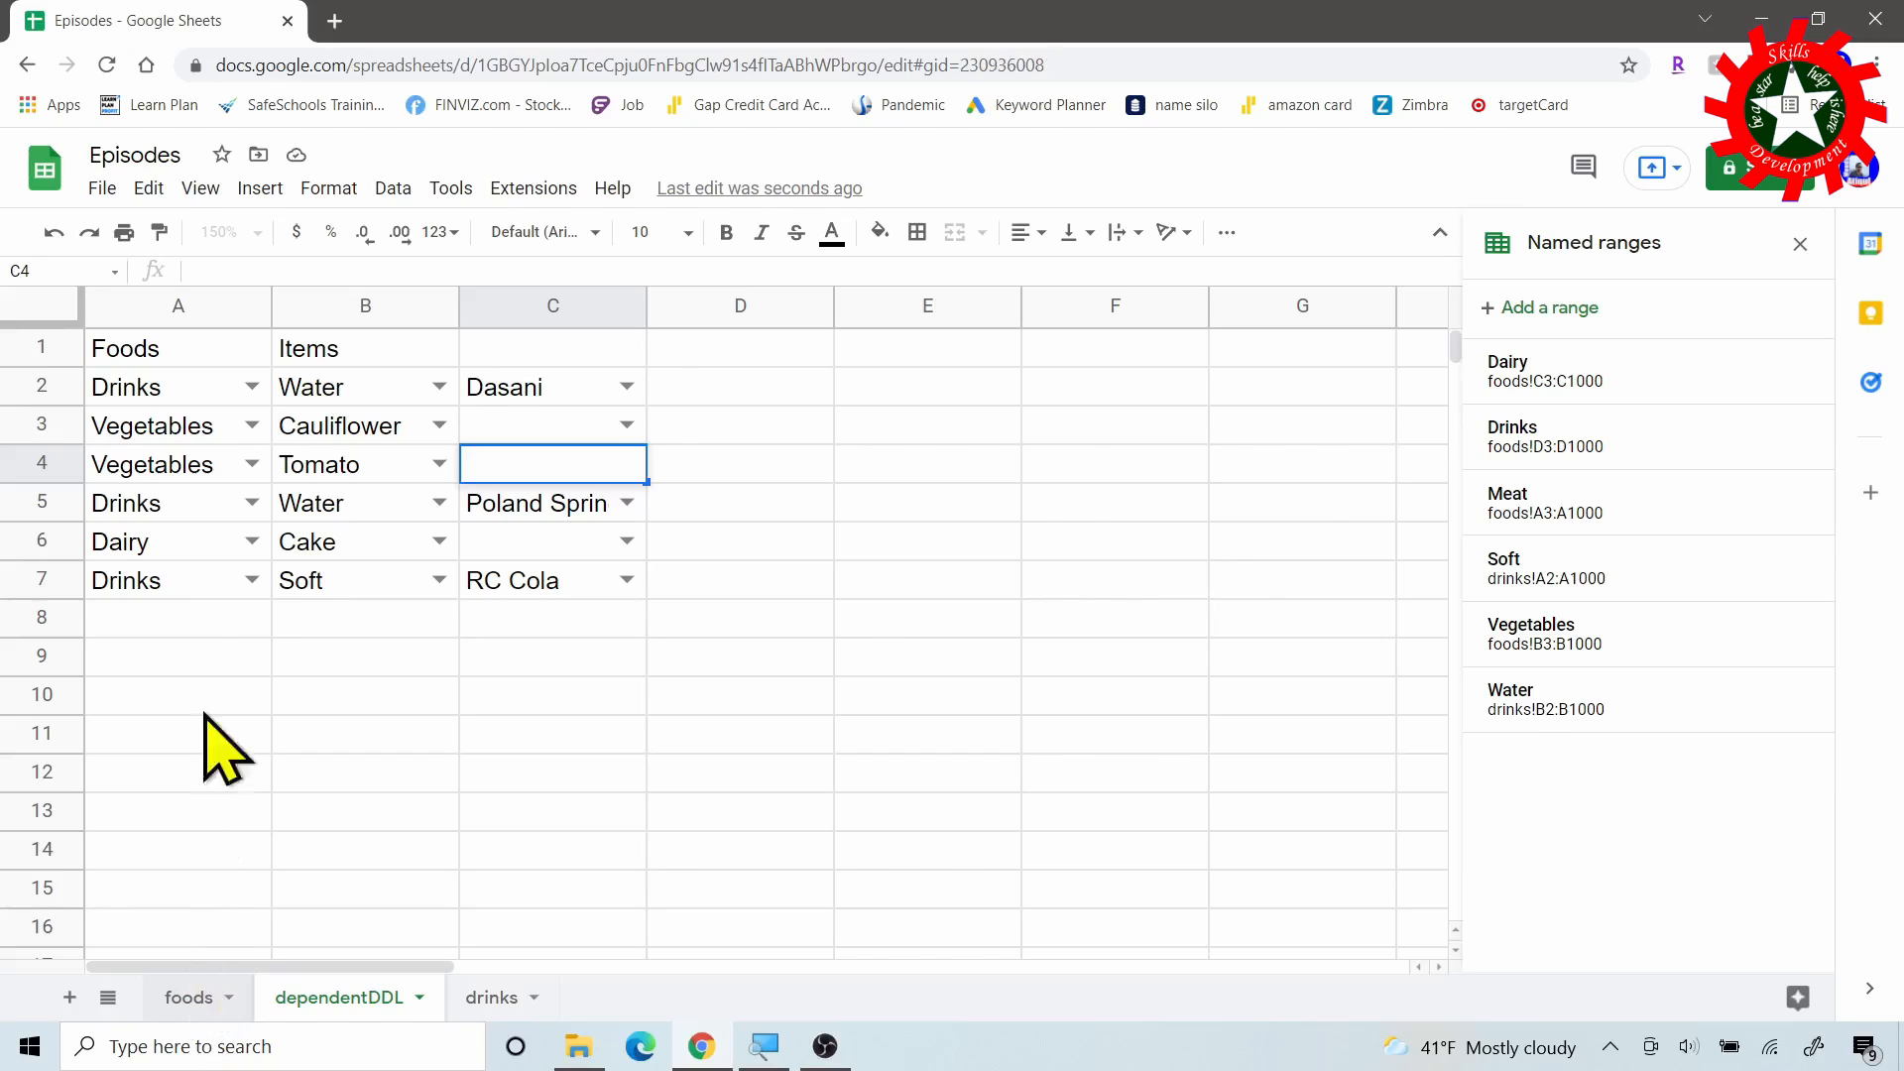
Add Cabage under Vegetables in B6 of the foods sheet and Juice under Soft in A5 of the drinks sheet.
left_click(377, 543)
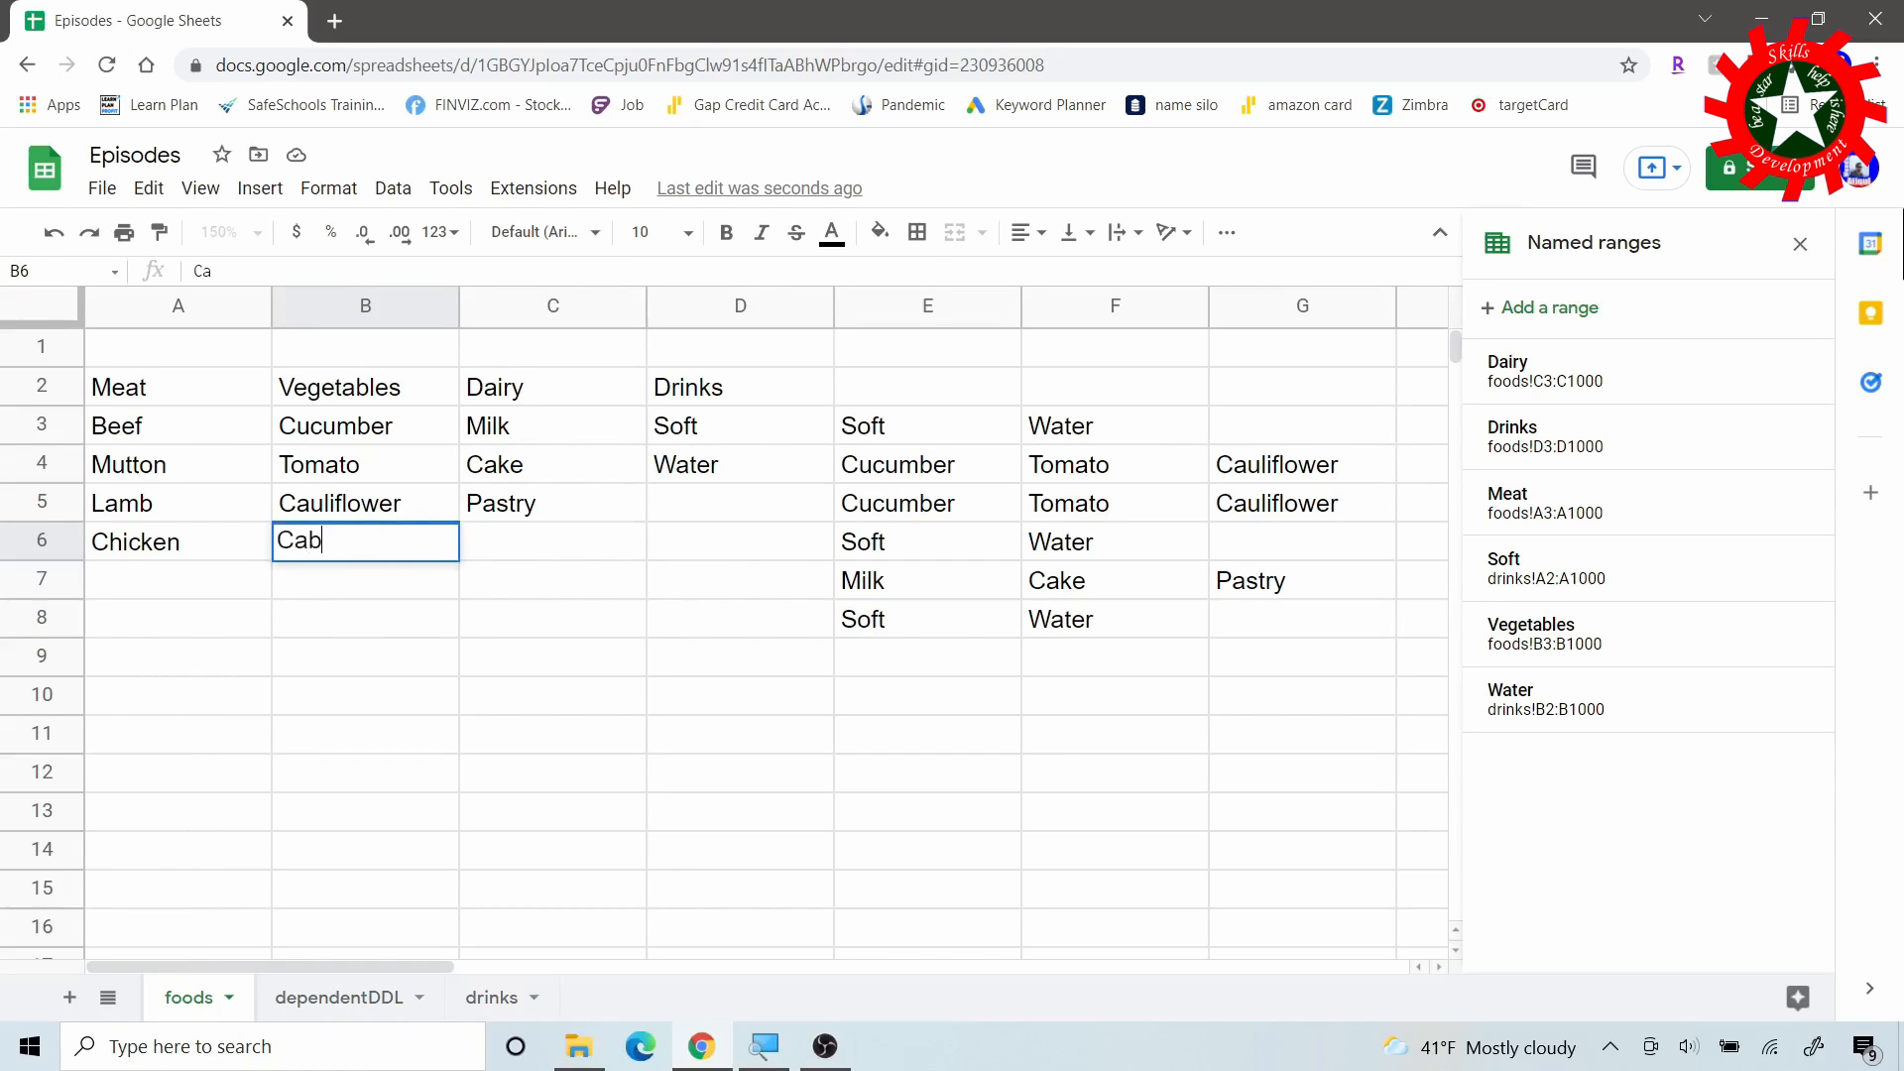
key("Return")
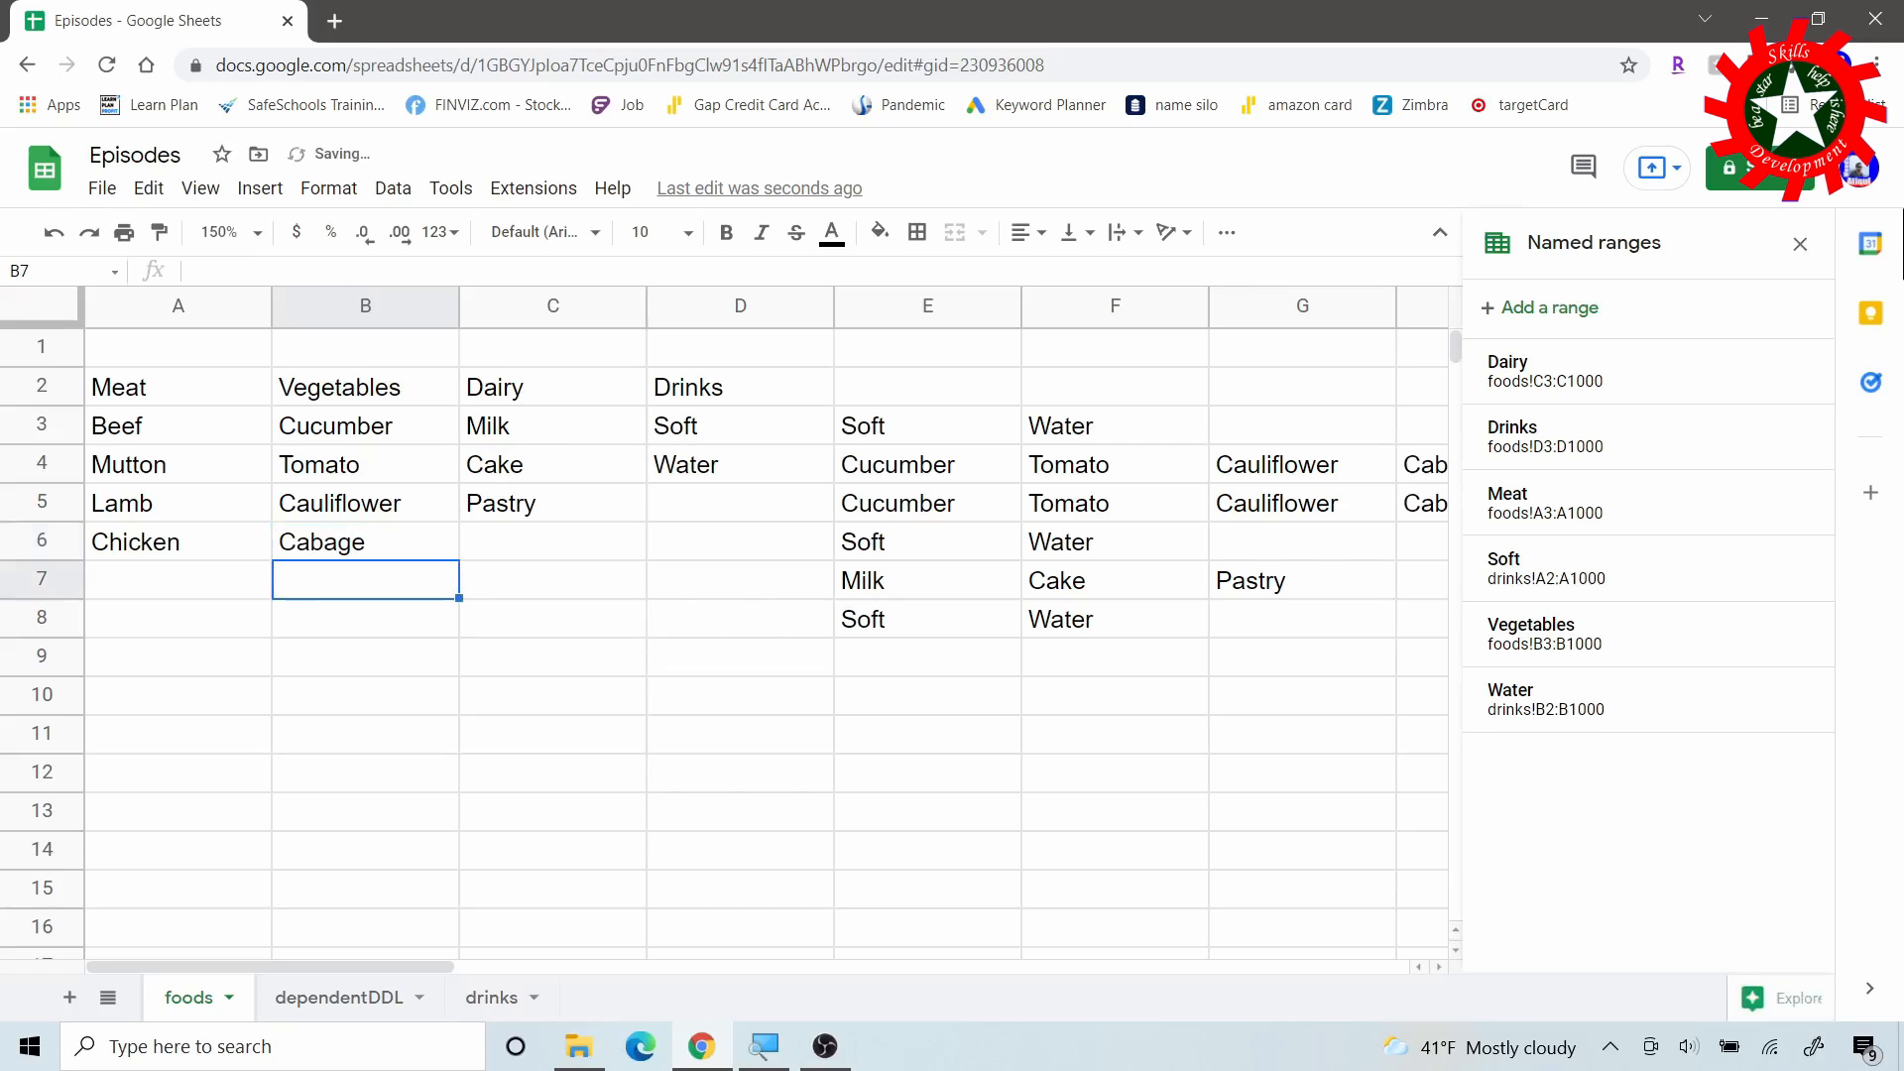
left_click(491, 996)
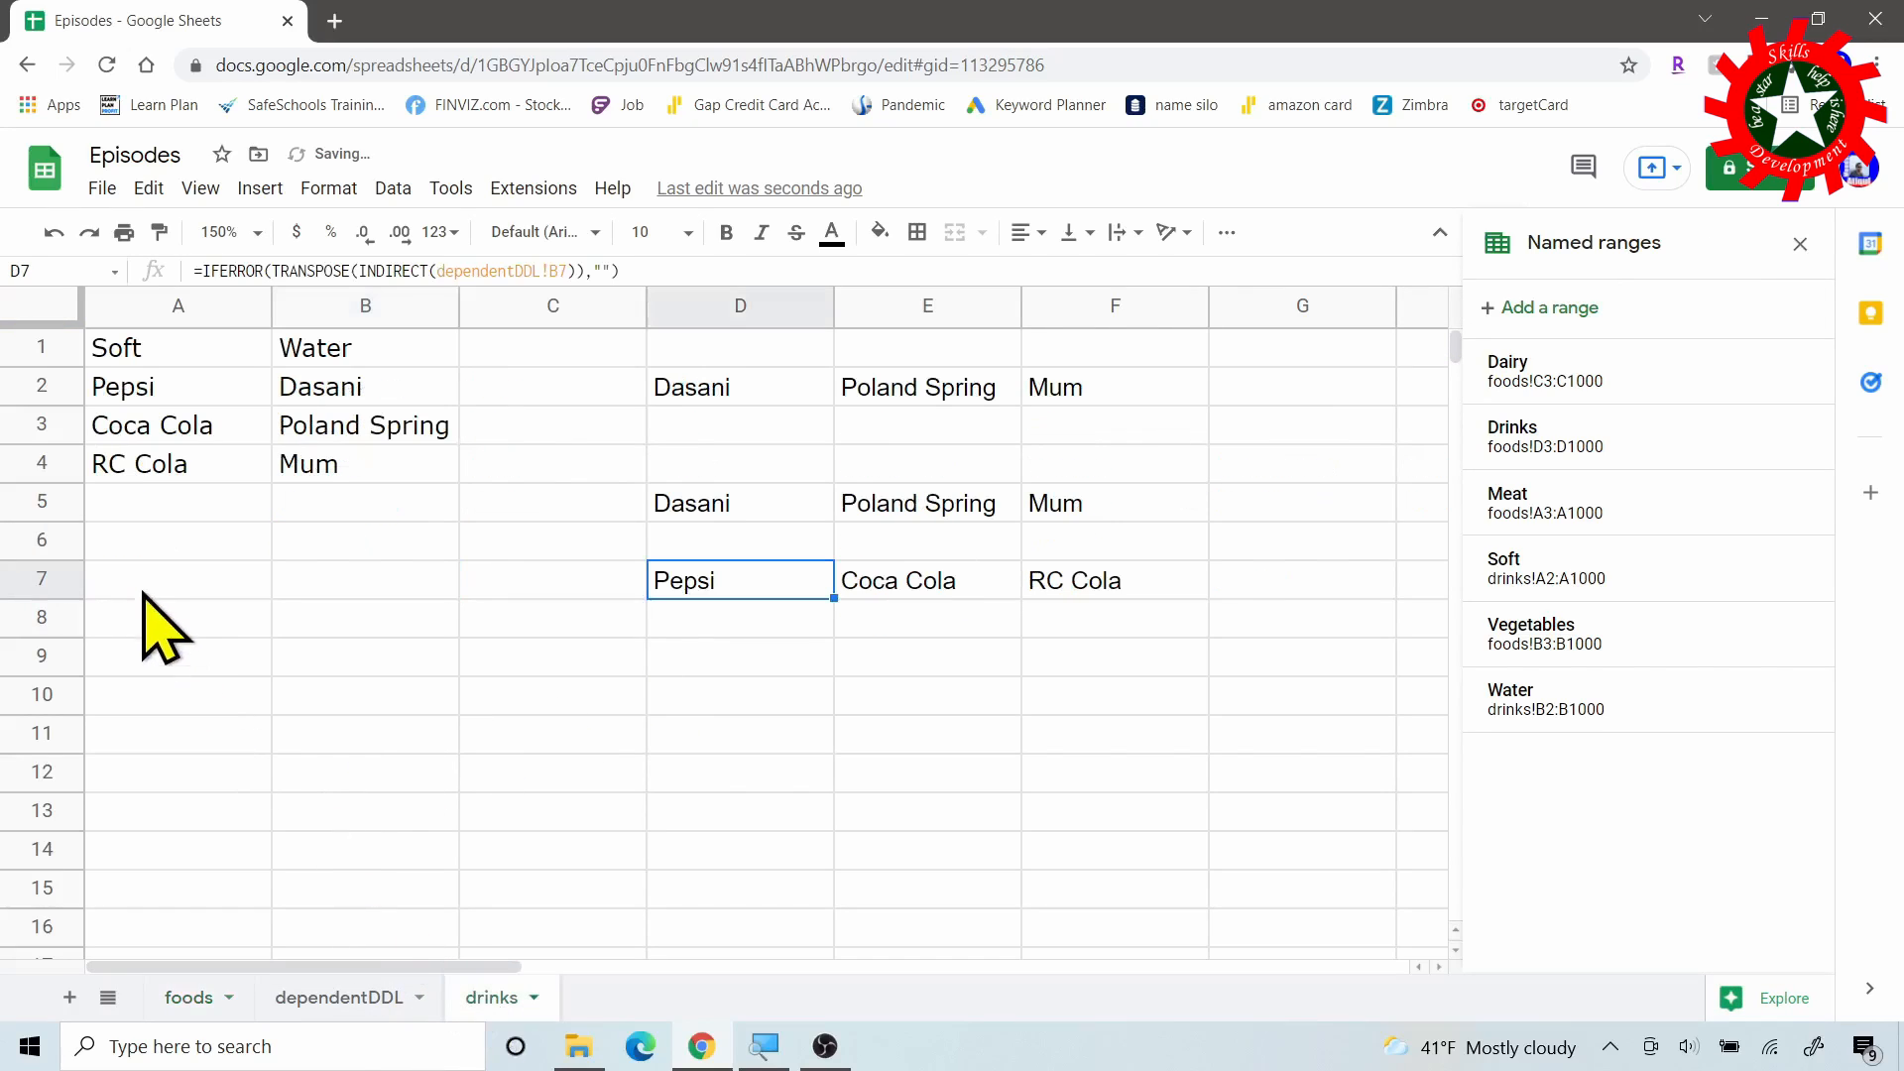
left_click(158, 502)
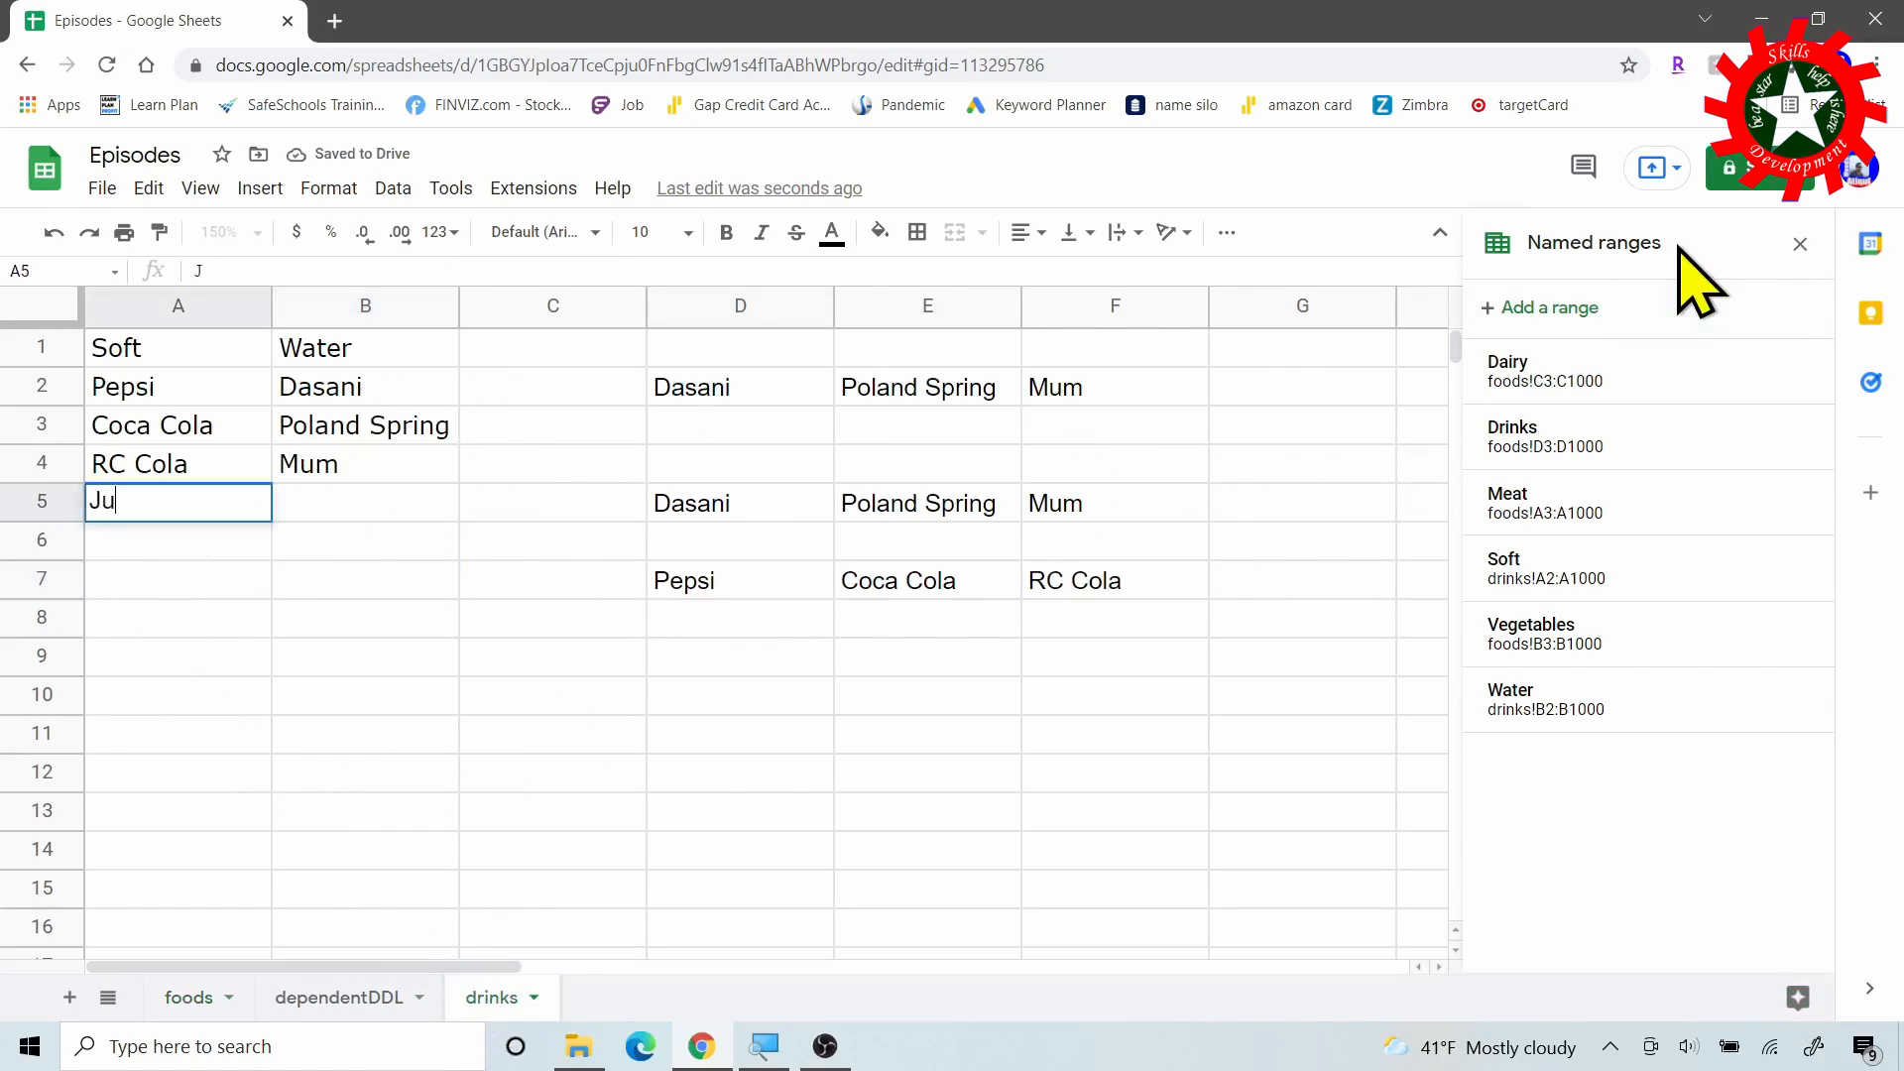
key("Return")
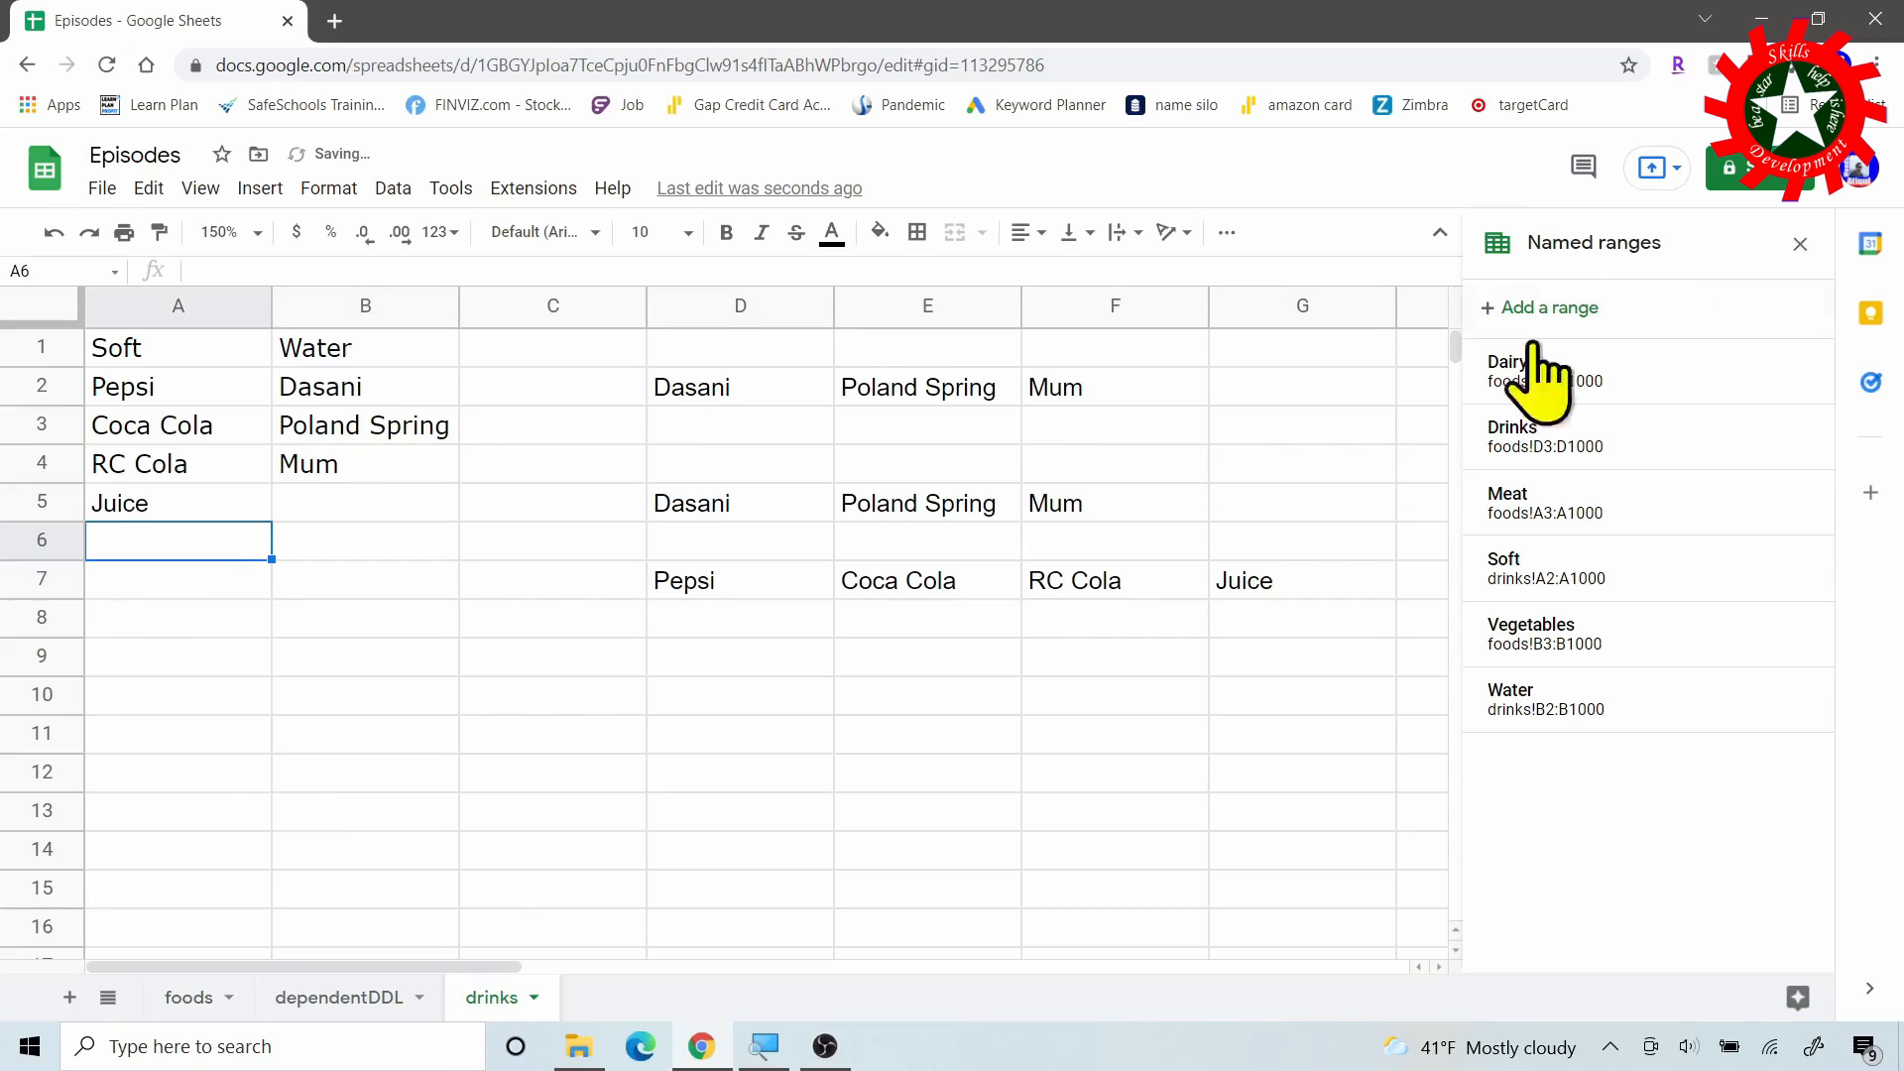
Choose the added entries on the dependentDDL sheet: Cabage in B3 and Juice in C7.
left_click(397, 996)
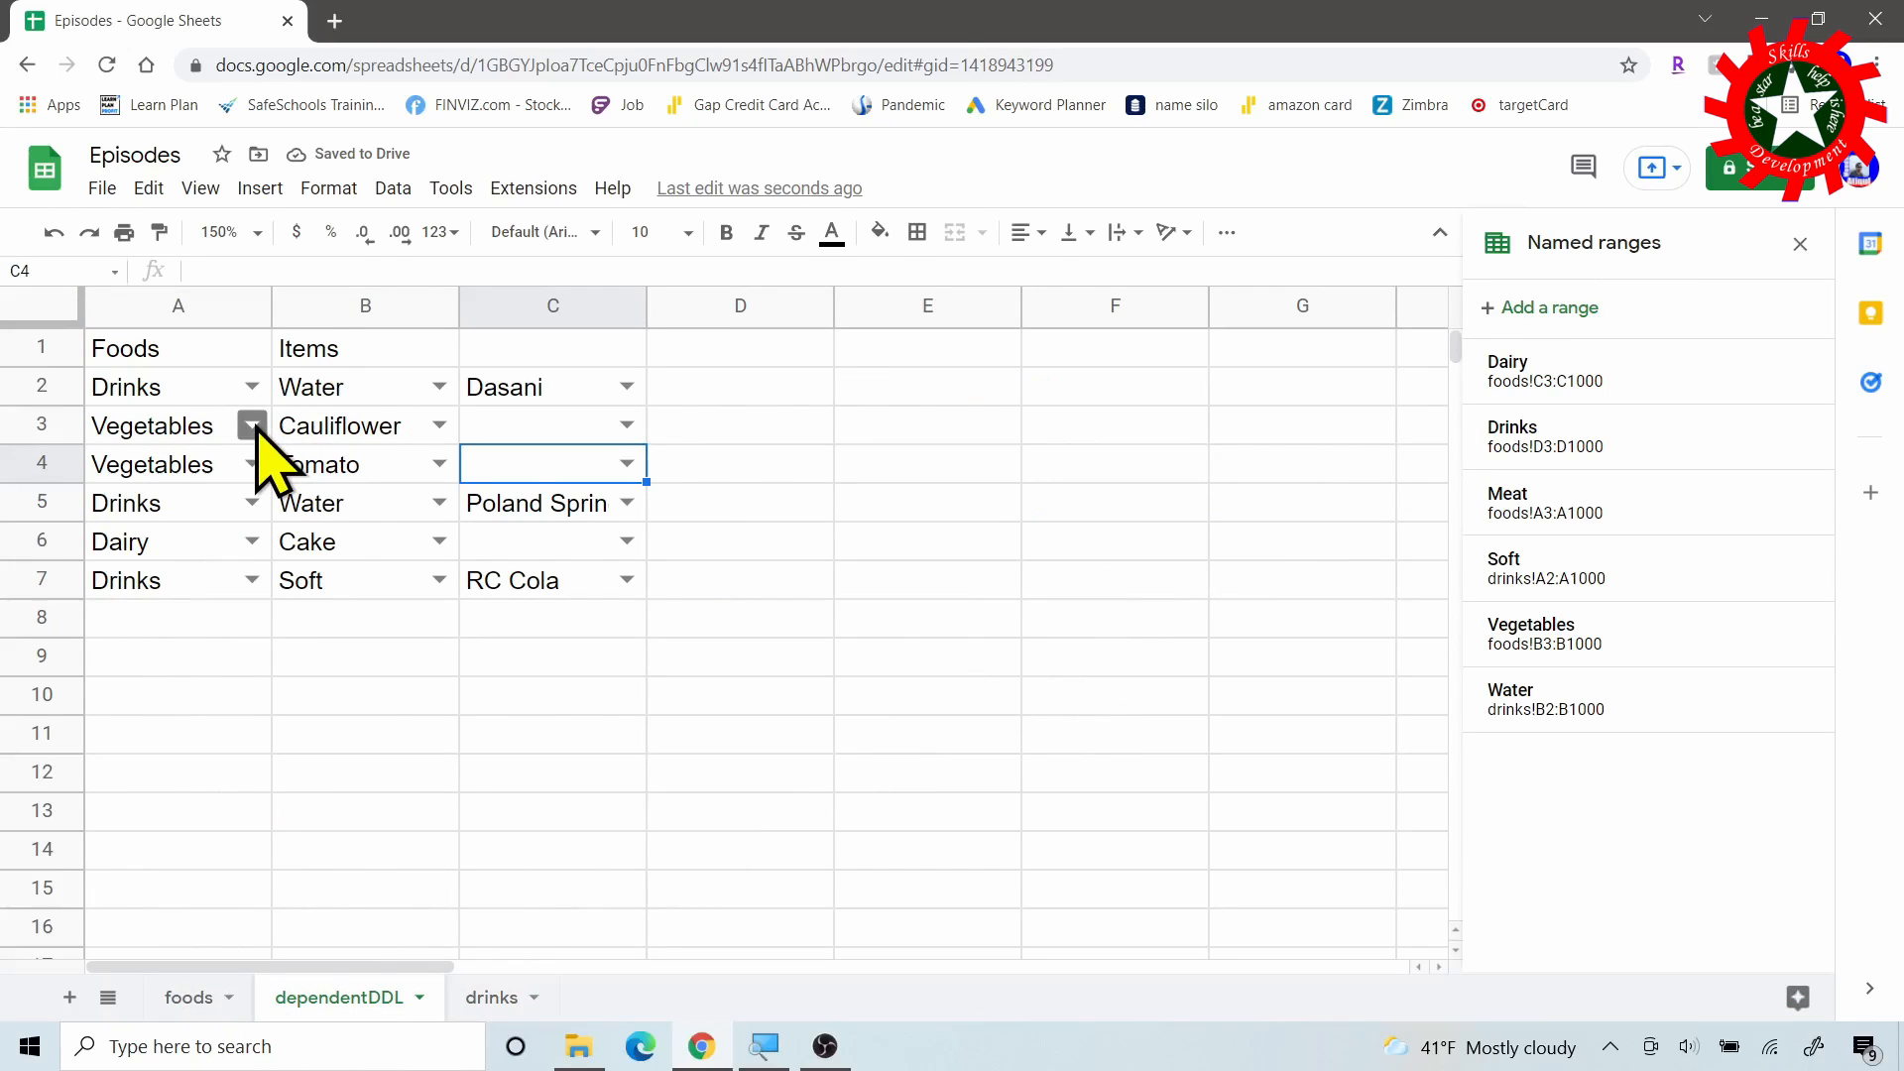
left_click(439, 424)
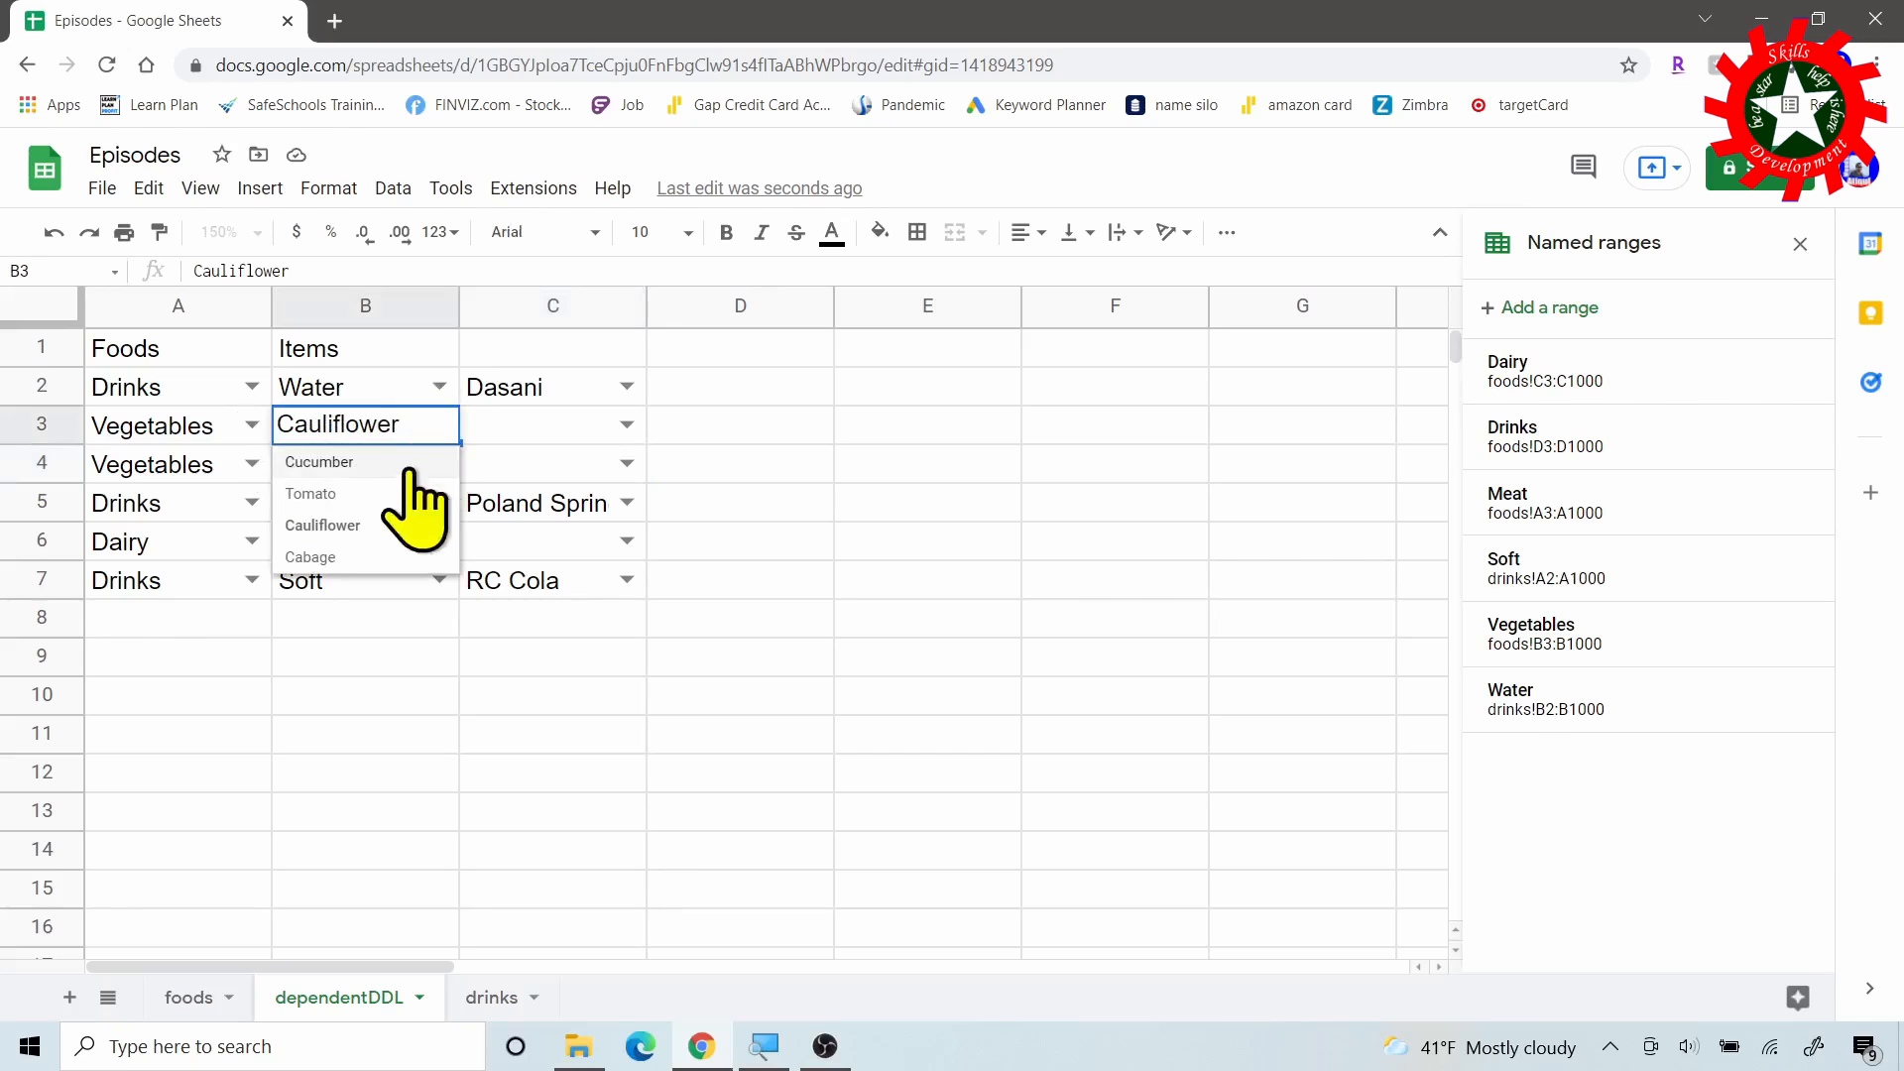
left_click(362, 557)
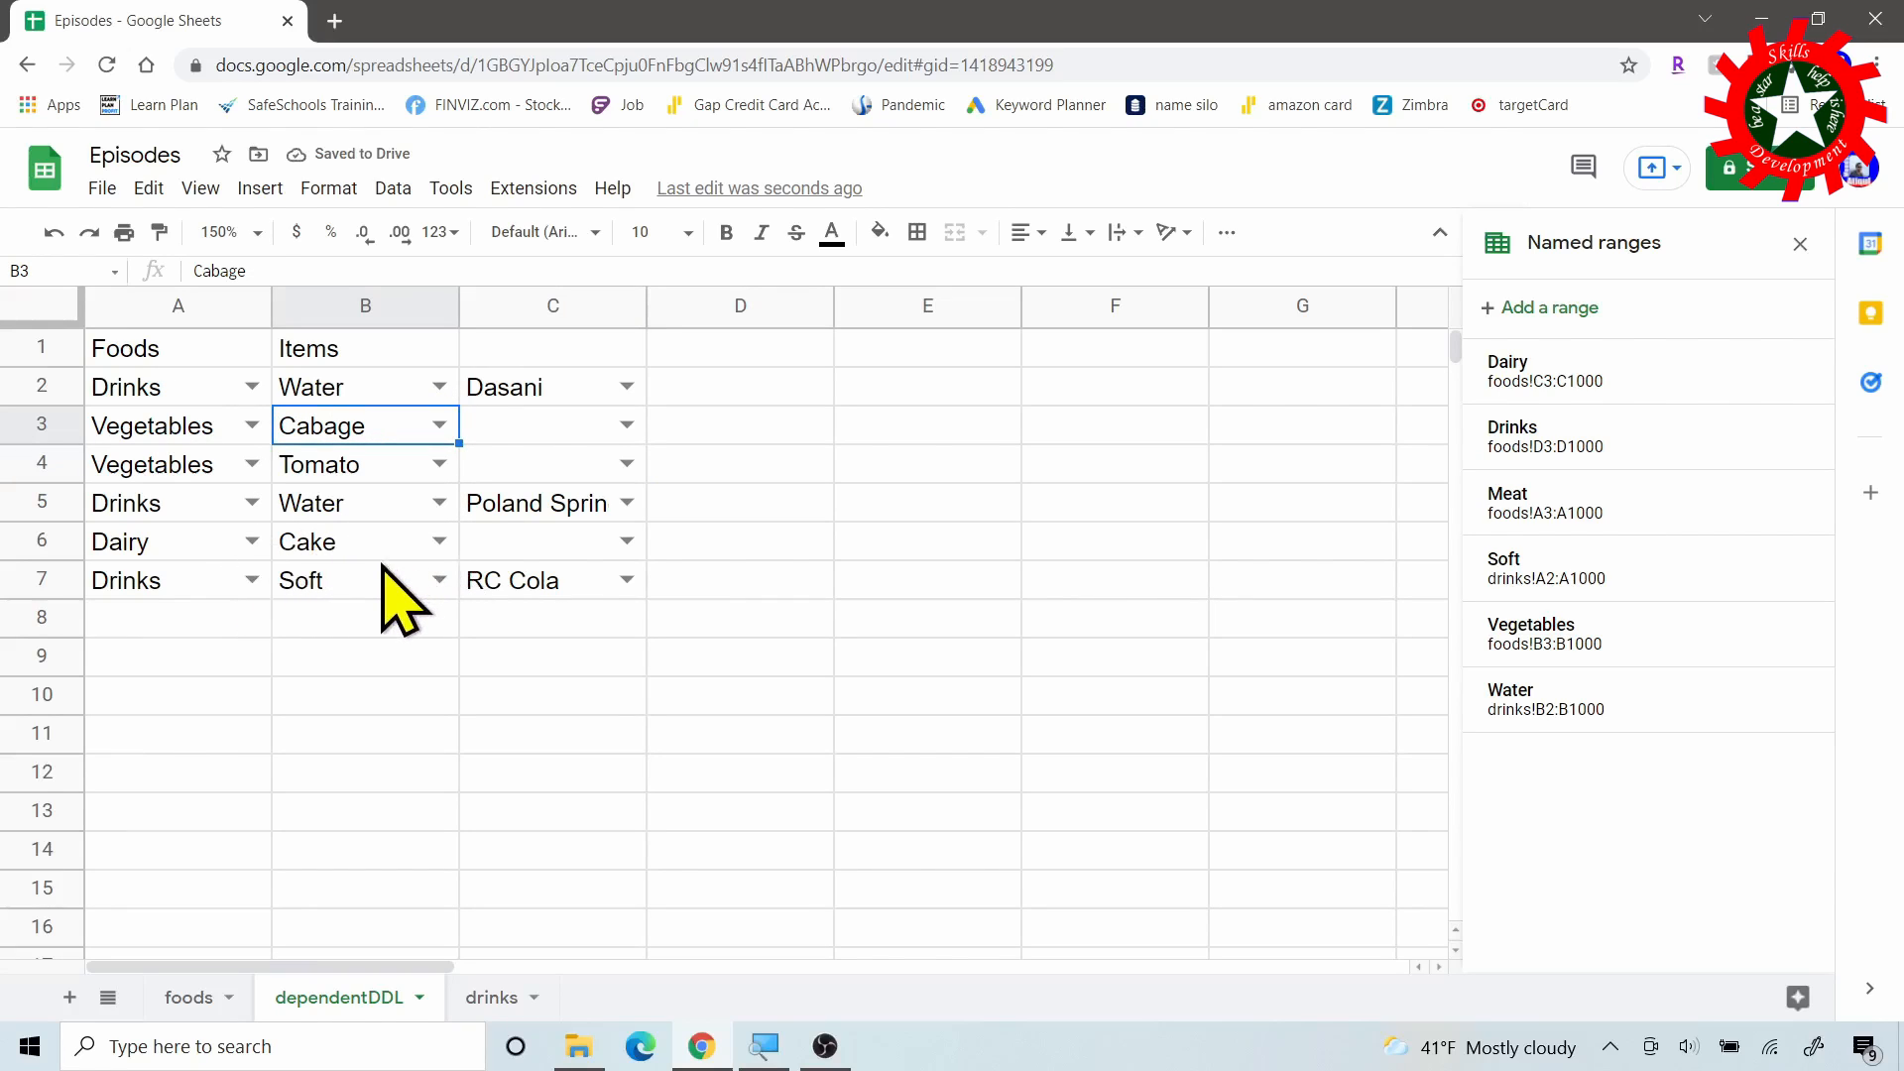
left_click(626, 581)
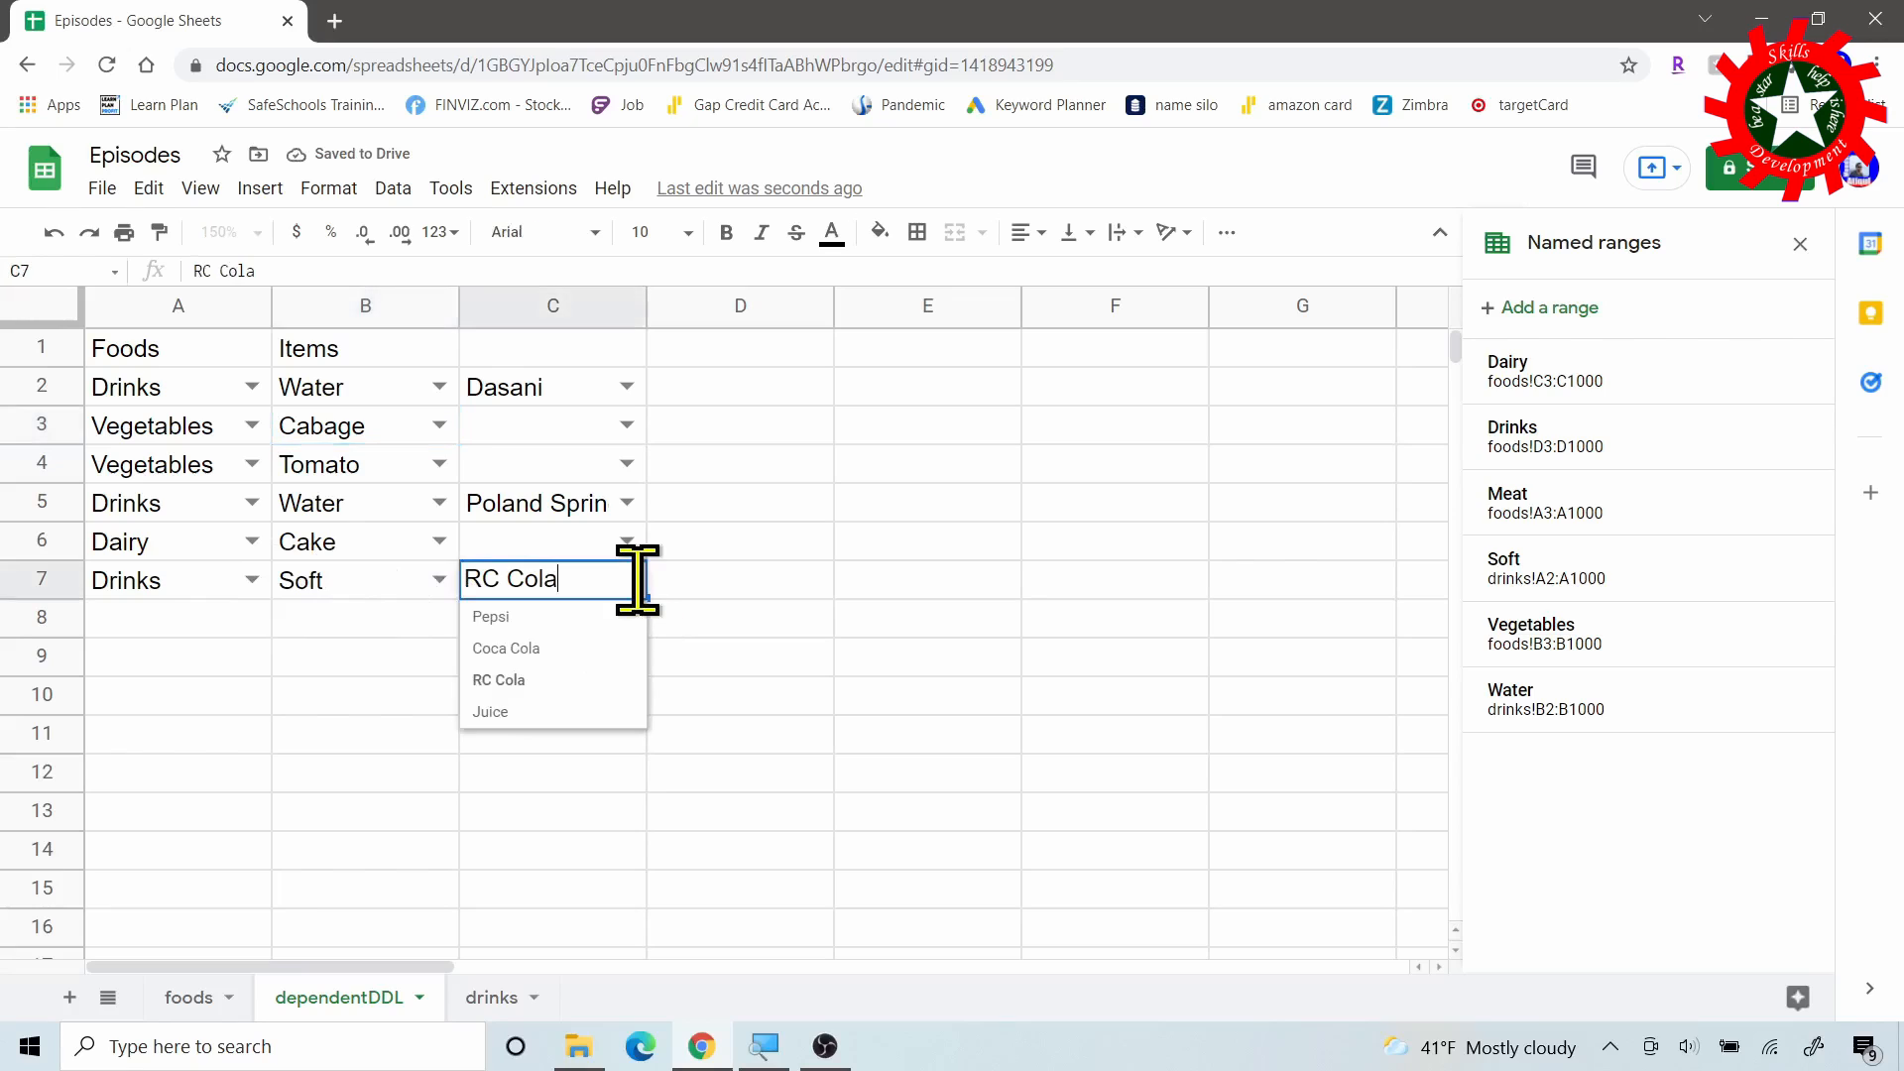
left_click(530, 711)
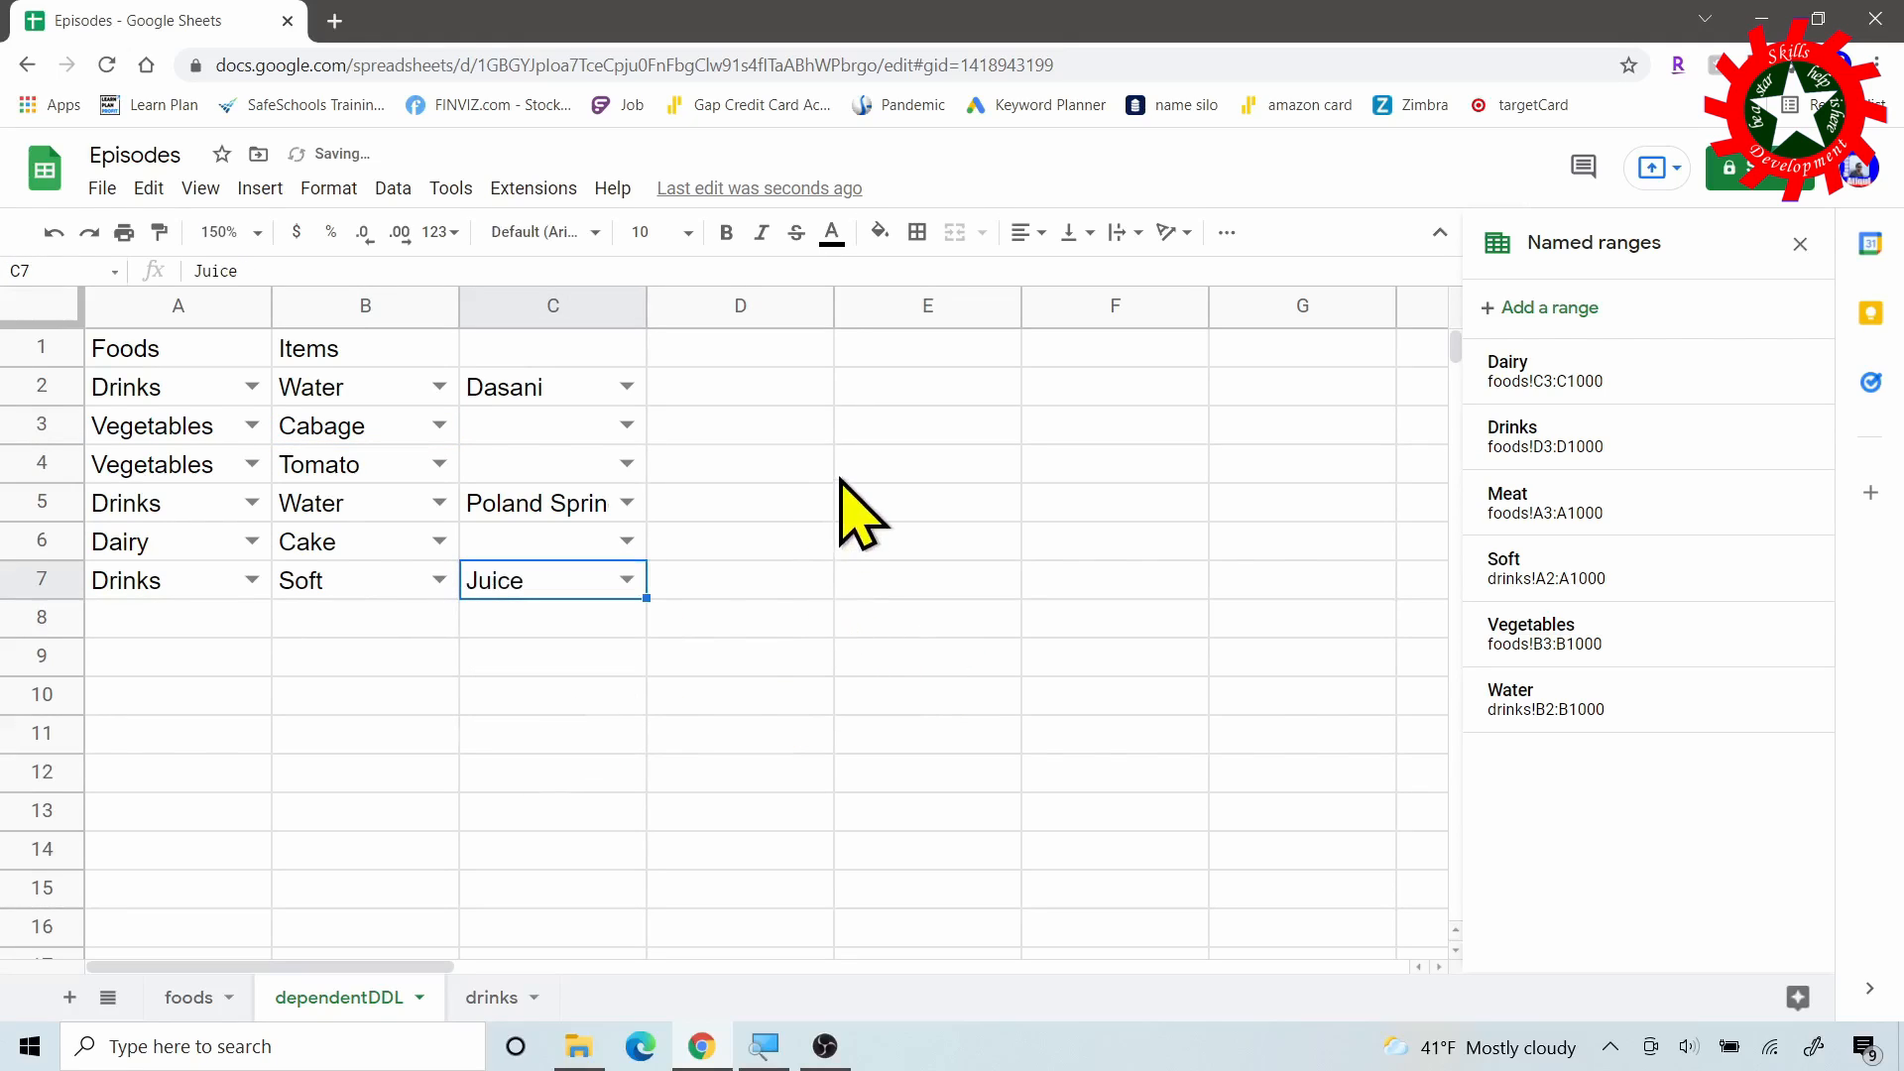